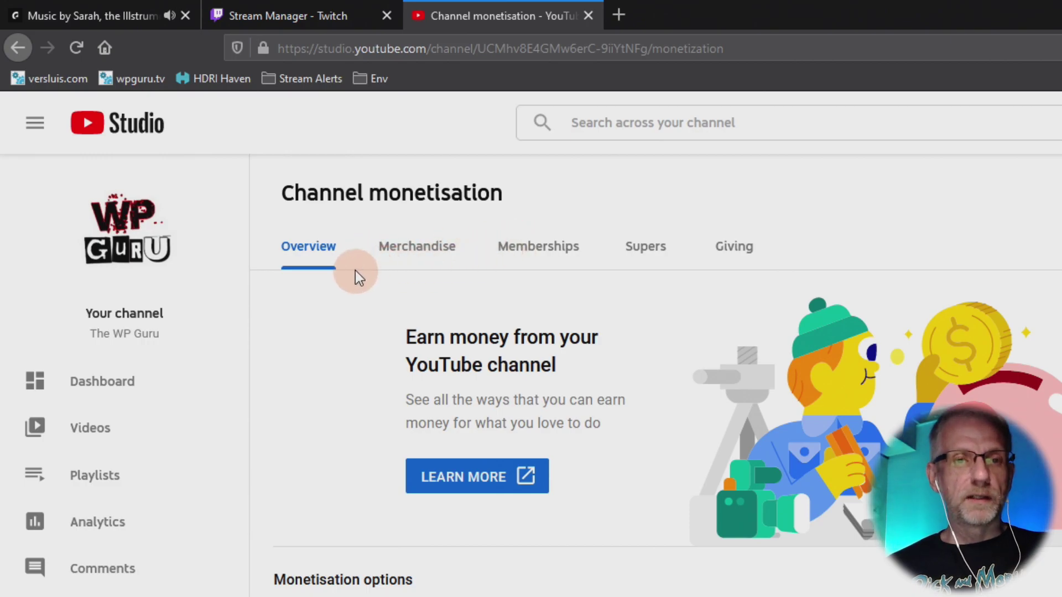
# Step: View the channel's Supers monetisation settings, followed by its Merchandise settings
pyautogui.click(657, 258)
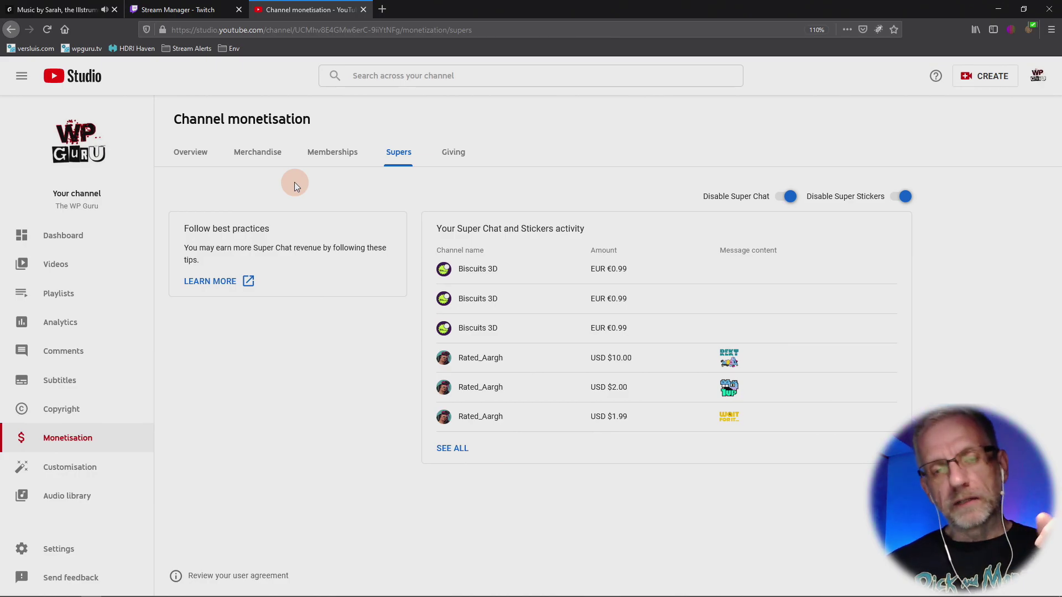
pyautogui.click(271, 159)
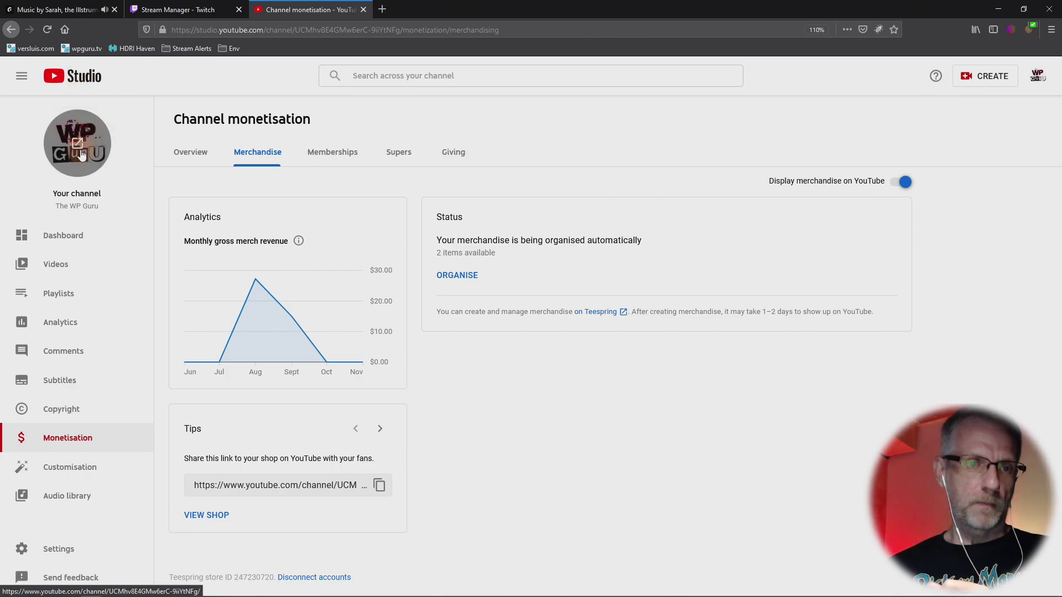
# Step: Open the WP Guru channel page in a new browser tab and look over the products in its Store
pyautogui.rightClick(99, 147)
pyautogui.click(115, 158)
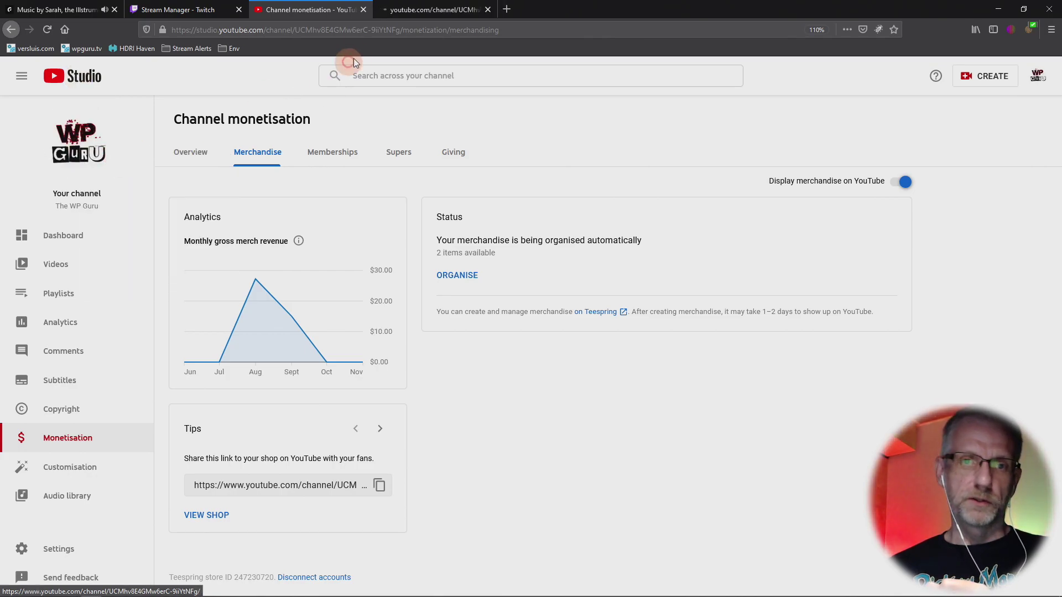
pyautogui.click(433, 14)
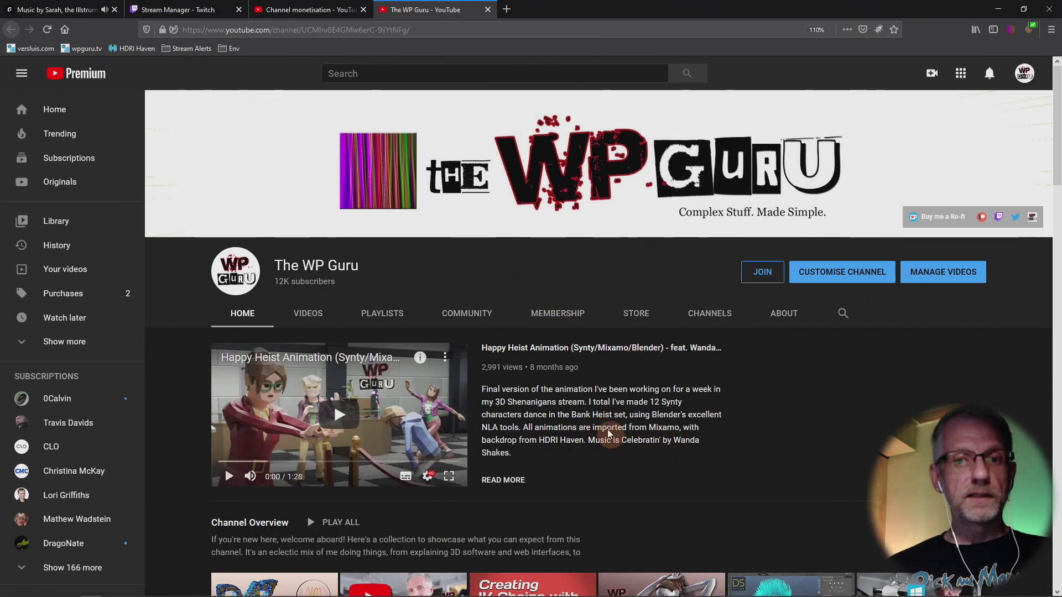
pyautogui.click(637, 319)
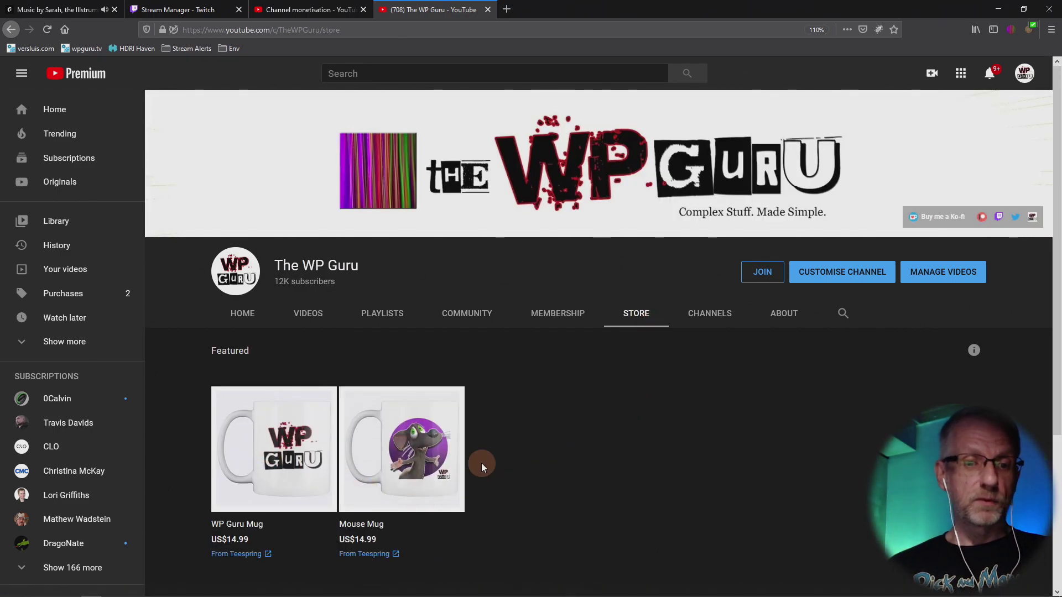
pyautogui.scroll(-2, 482, 463)
pyautogui.scroll(2, 482, 463)
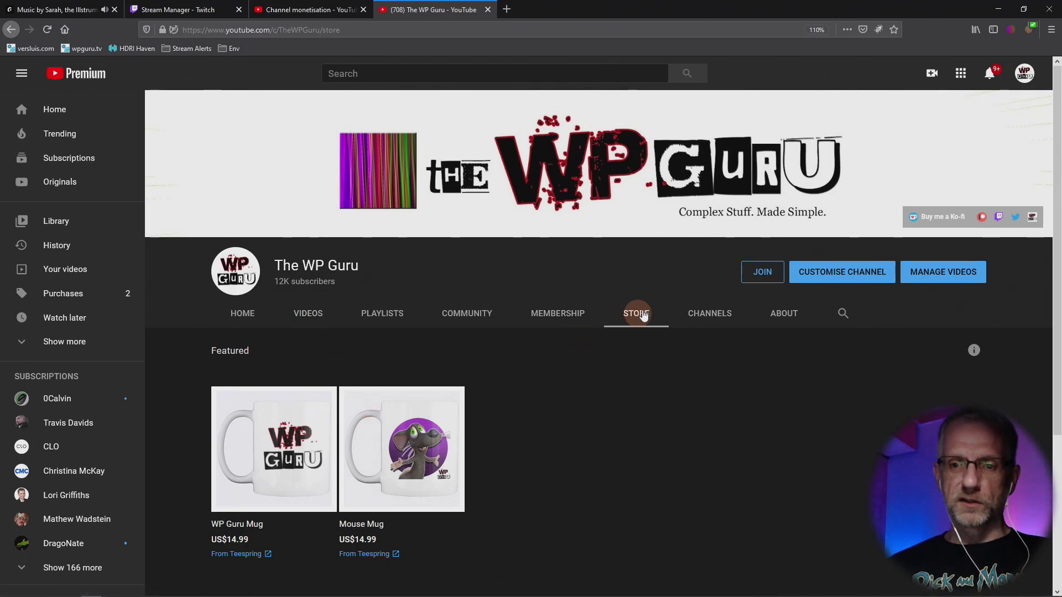
# Step: Find "How to apply a Shader in DAZ Studio" among the channel's uploads and open it in a new browser tab
pyautogui.click(305, 313)
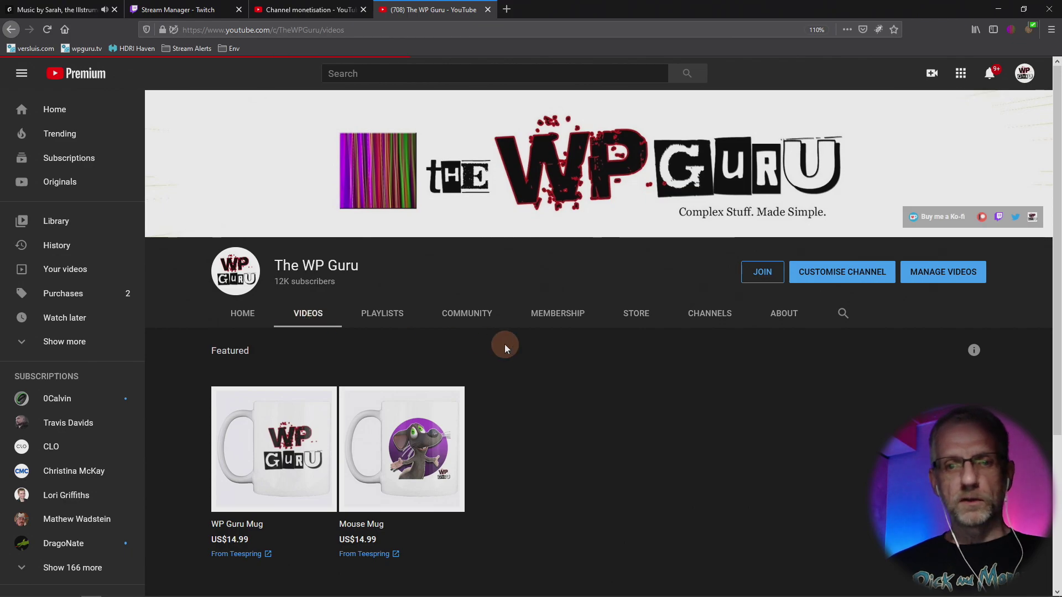
pyautogui.scroll(-3, 370, 365)
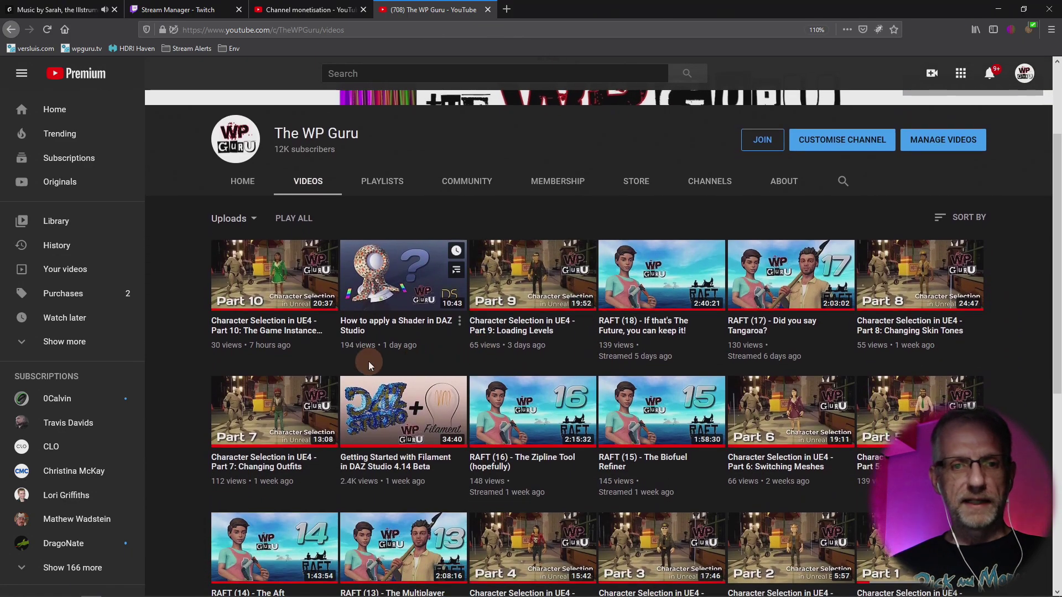
pyautogui.rightClick(287, 327)
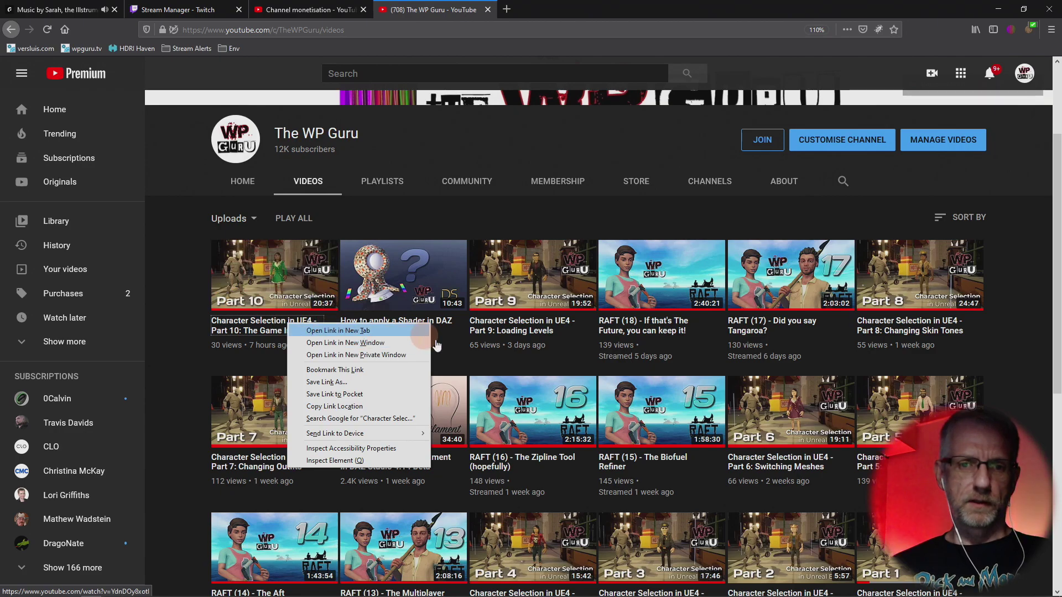
pyautogui.click(447, 364)
pyautogui.rightClick(390, 327)
pyautogui.click(420, 336)
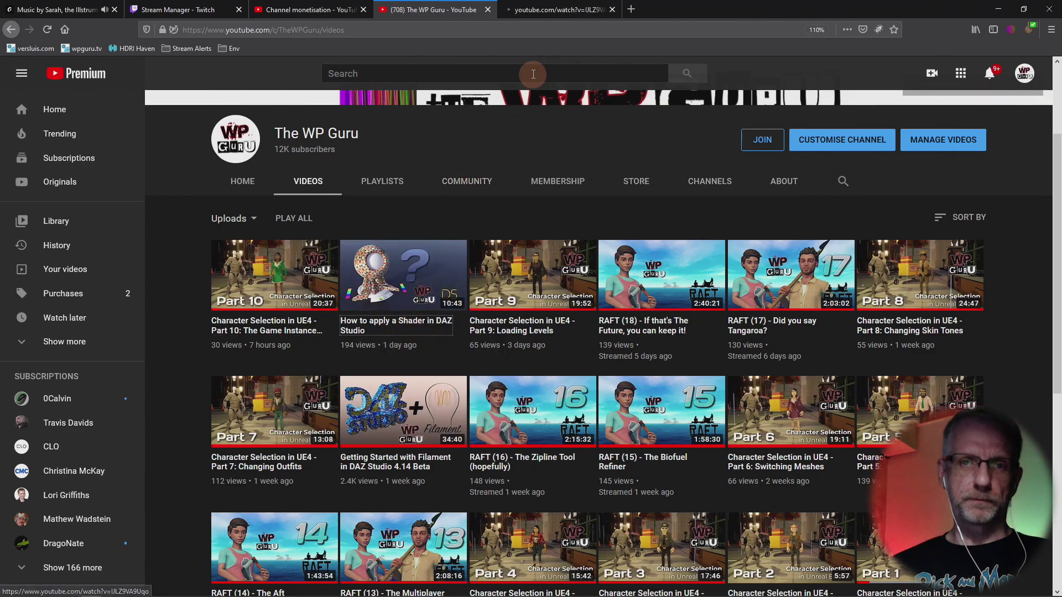
pyautogui.click(554, 10)
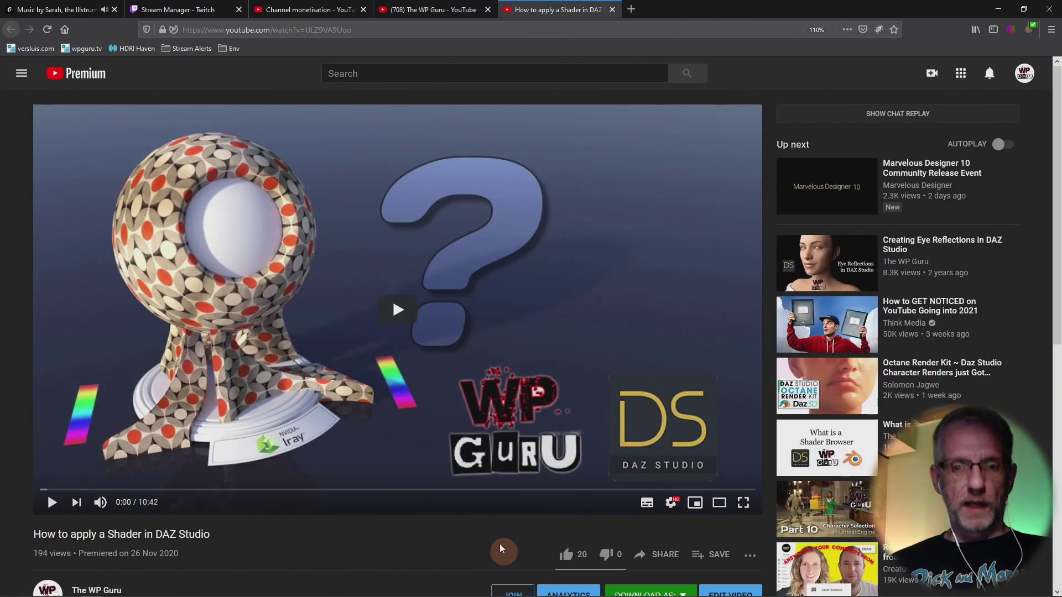
# Step: Examine the video page's description, comments and the area below the player for a merchandise display
pyautogui.scroll(-5, 500, 540)
pyautogui.scroll(-8, 500, 540)
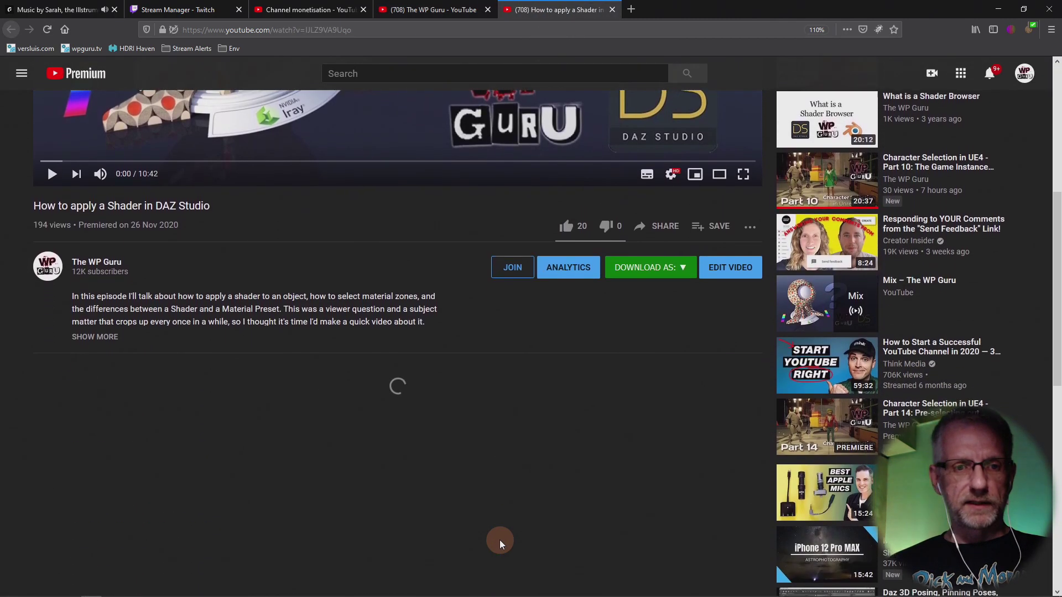
pyautogui.scroll(-5, 501, 540)
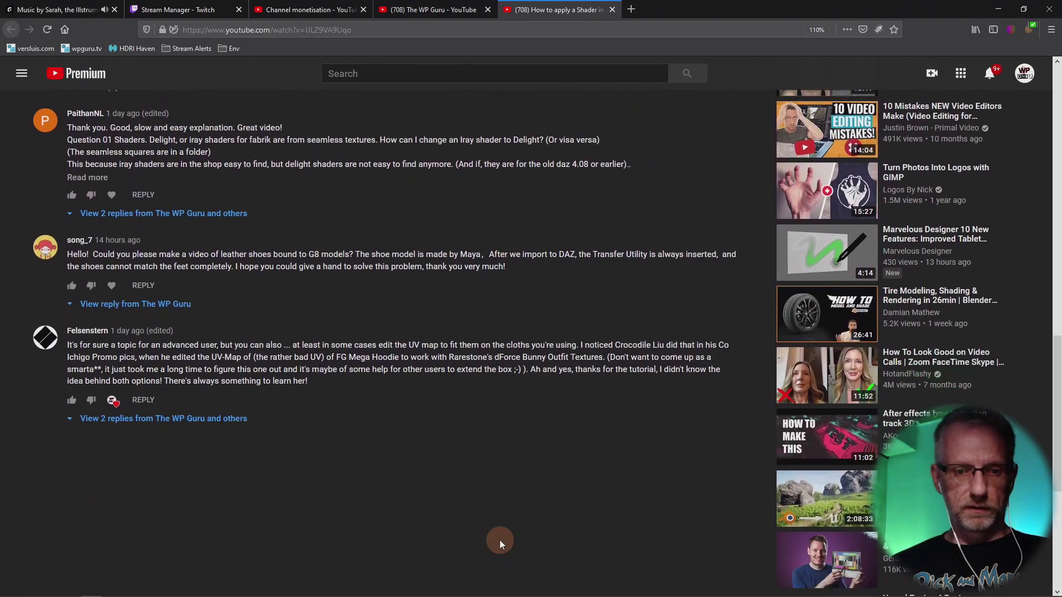
pyautogui.scroll(12, 499, 540)
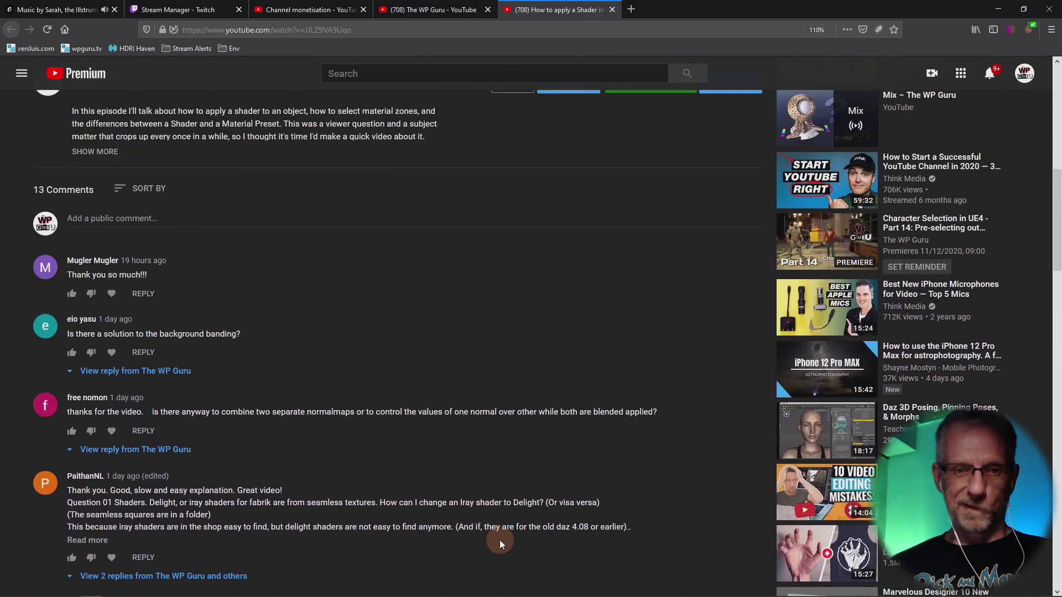
pyautogui.scroll(-2, 495, 565)
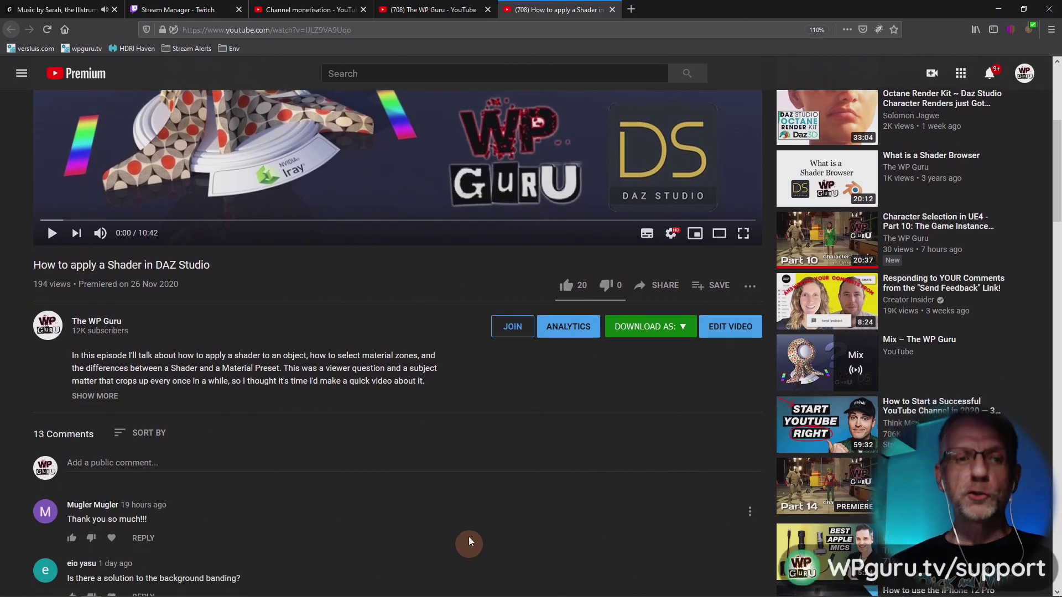
pyautogui.scroll(5, 380, 474)
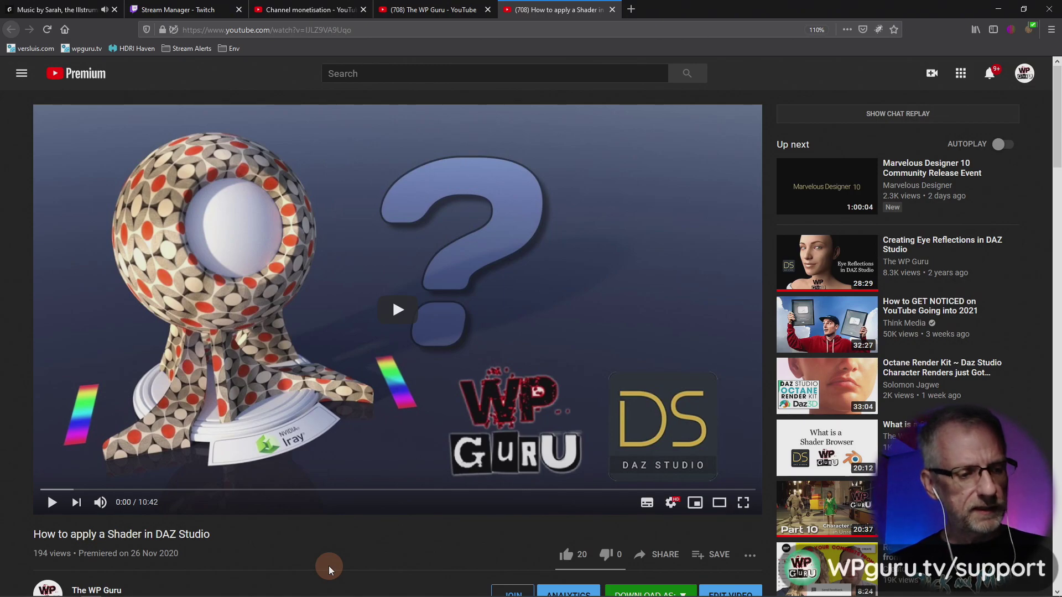
pyautogui.scroll(-2, 383, 542)
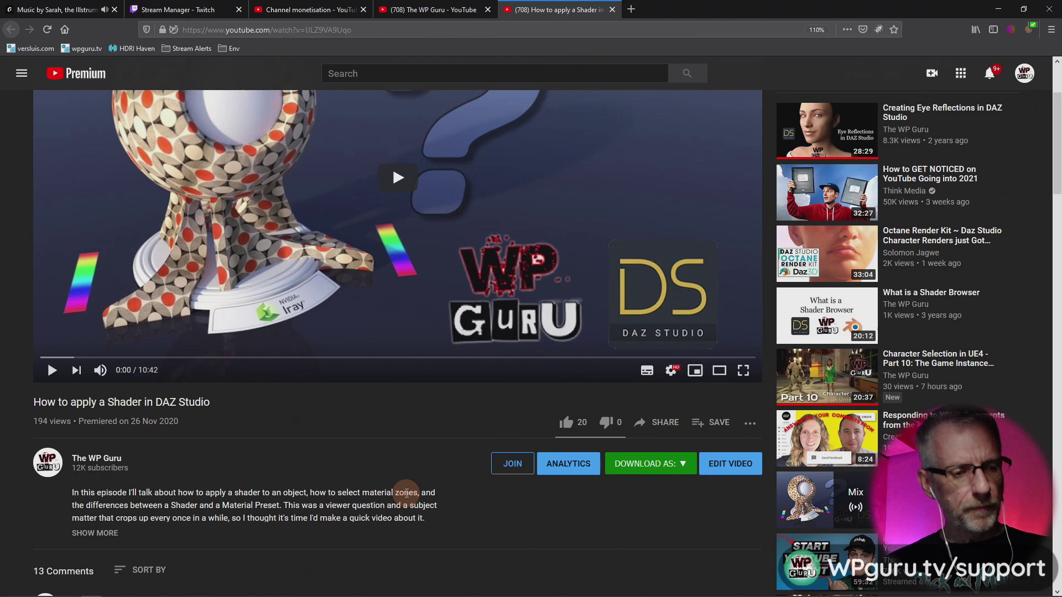
pyautogui.scroll(2, 403, 458)
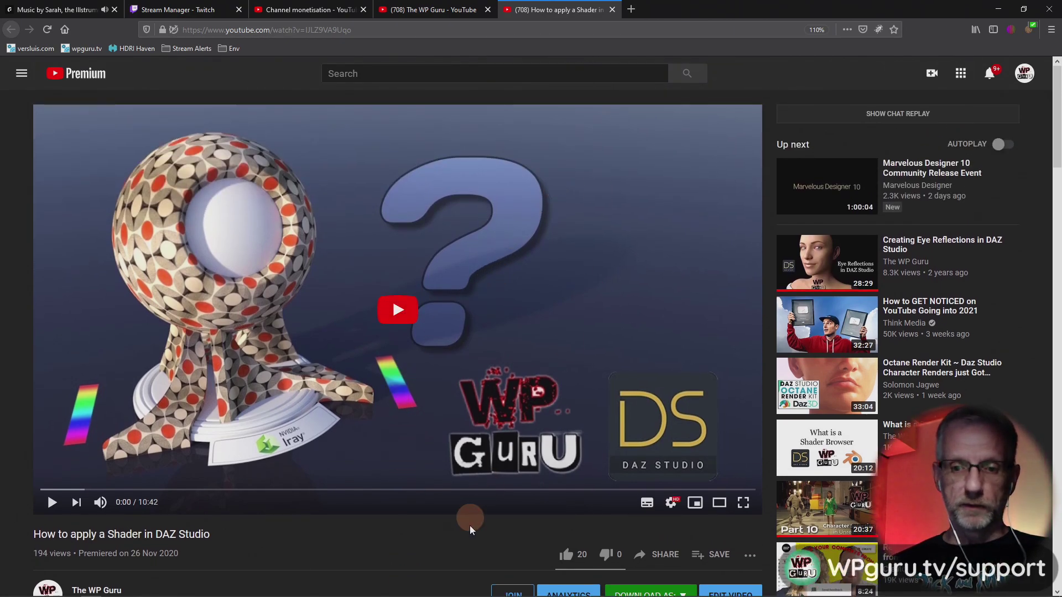
# Step: Return to the WP Guru channel page, revisit its Store, and look through the membership perks
pyautogui.click(445, 12)
pyautogui.click(640, 181)
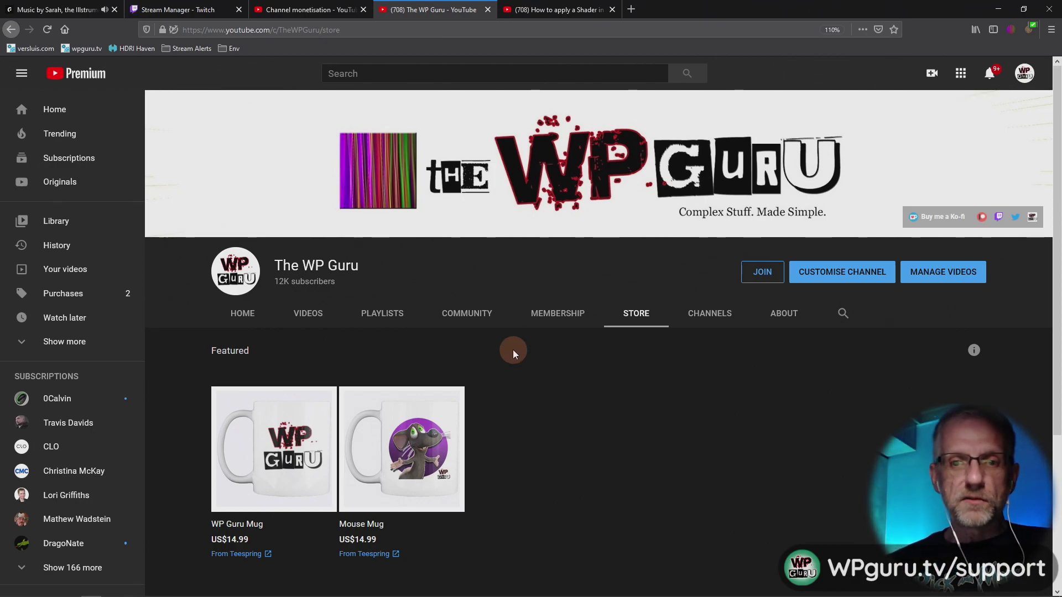
pyautogui.click(551, 317)
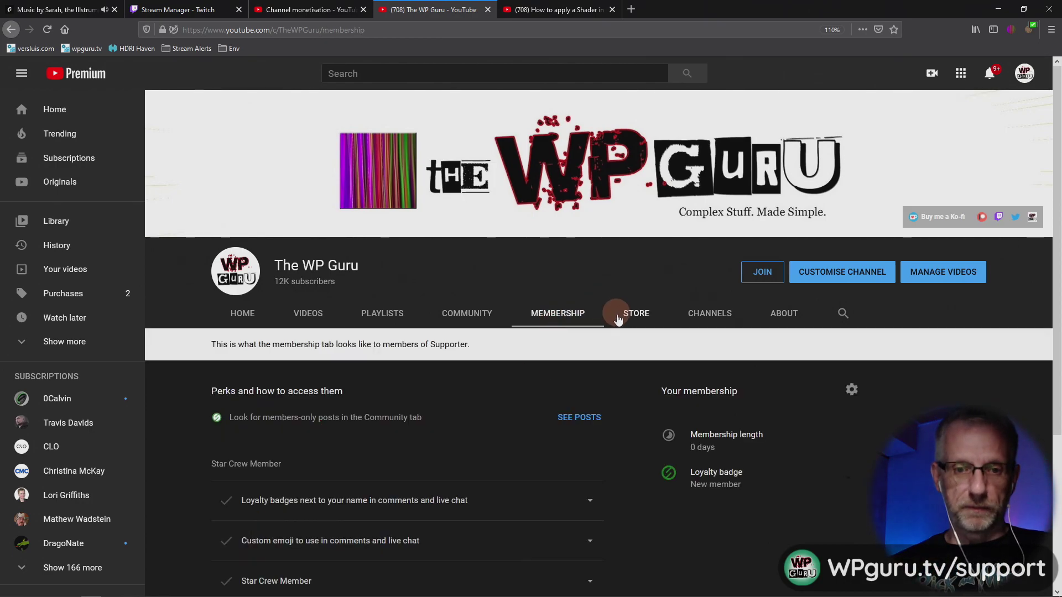
pyautogui.scroll(-3, 637, 391)
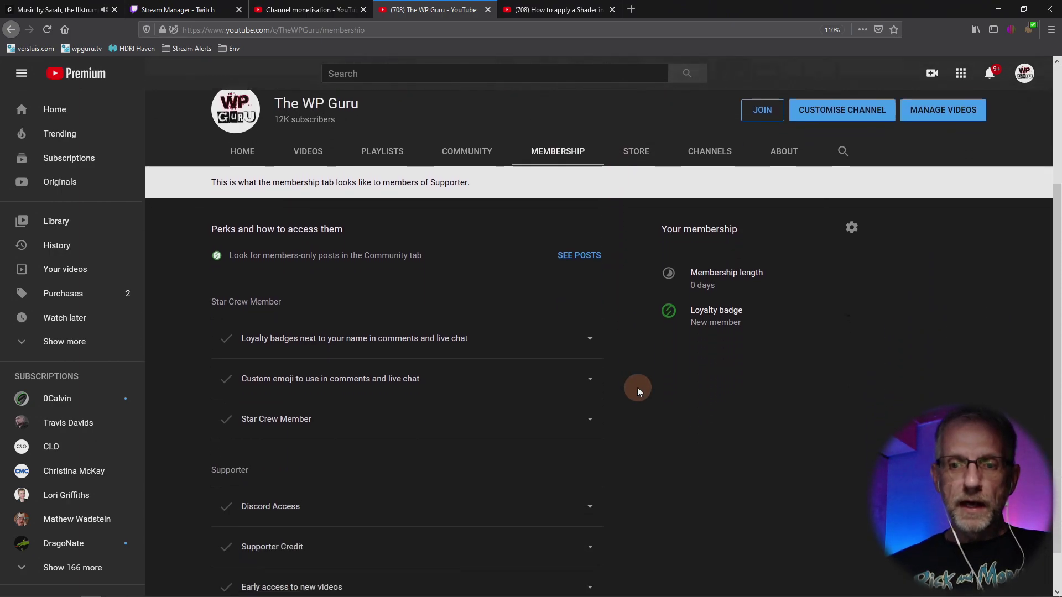
pyautogui.scroll(3, 637, 387)
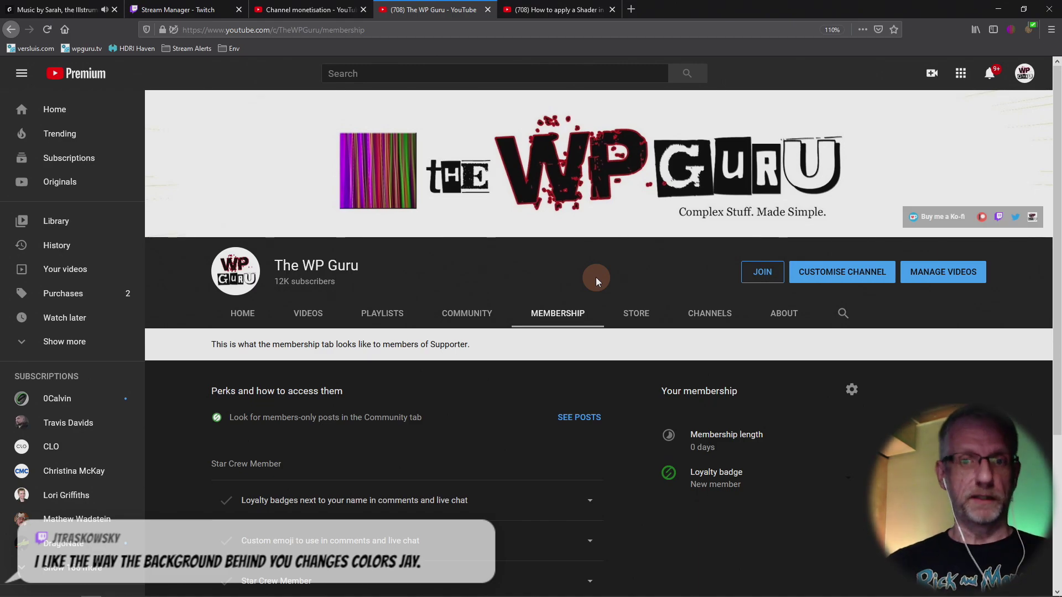
# Step: Open the channel's membership offer, compare the Star Crew Member and Supporter levels, and close the offer without joining
pyautogui.click(766, 275)
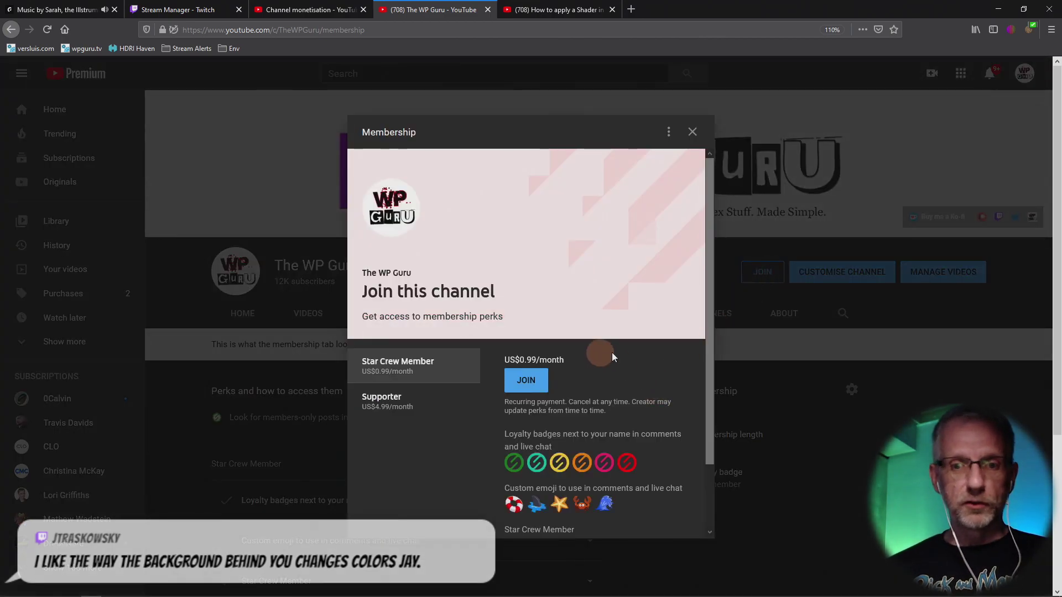
pyautogui.scroll(-1, 672, 388)
pyautogui.scroll(1, 672, 388)
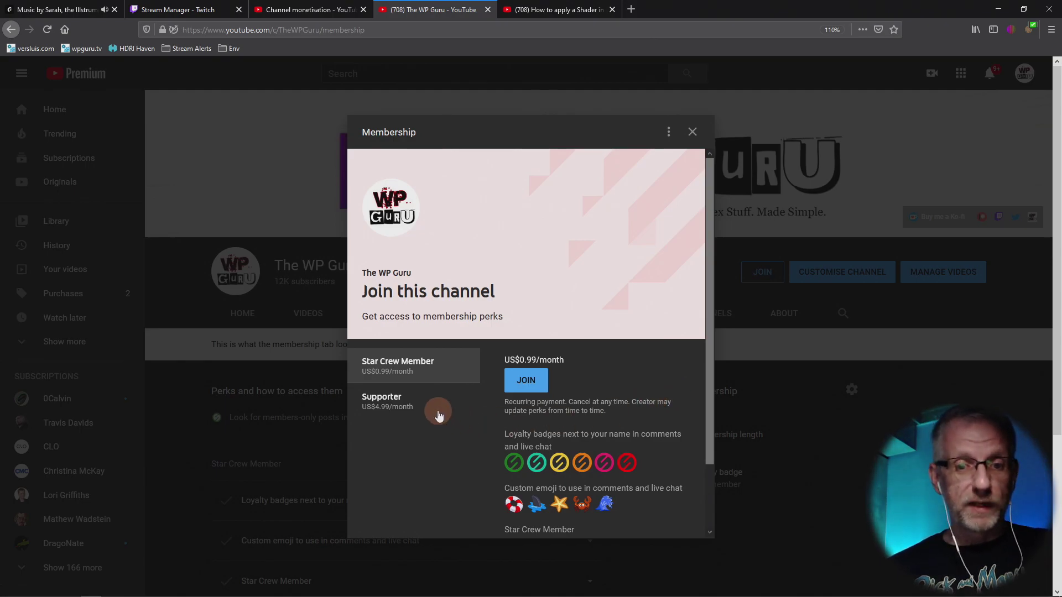
pyautogui.click(407, 410)
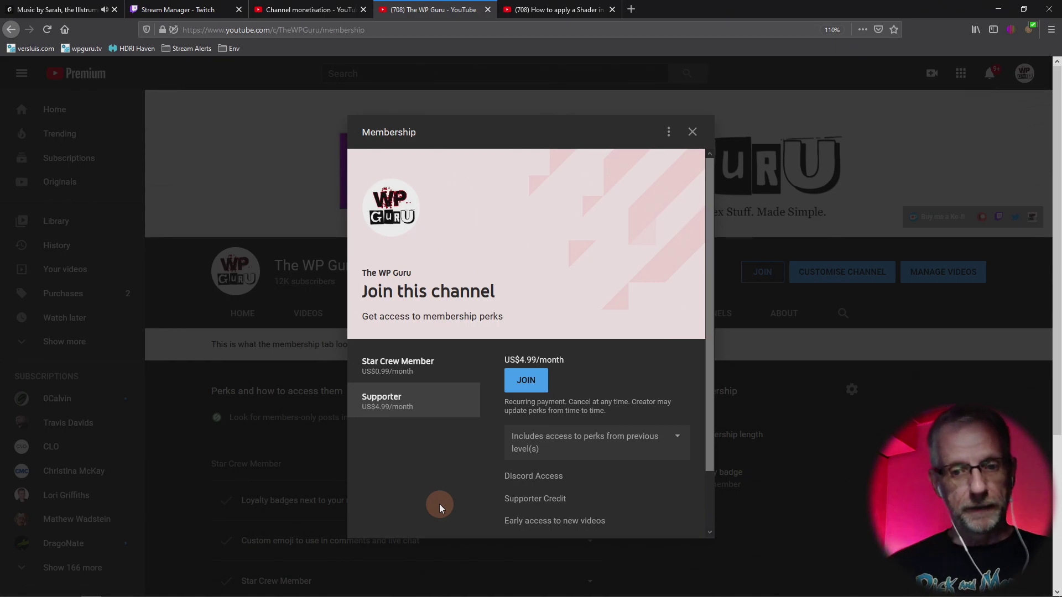
pyautogui.click(426, 367)
pyautogui.click(440, 415)
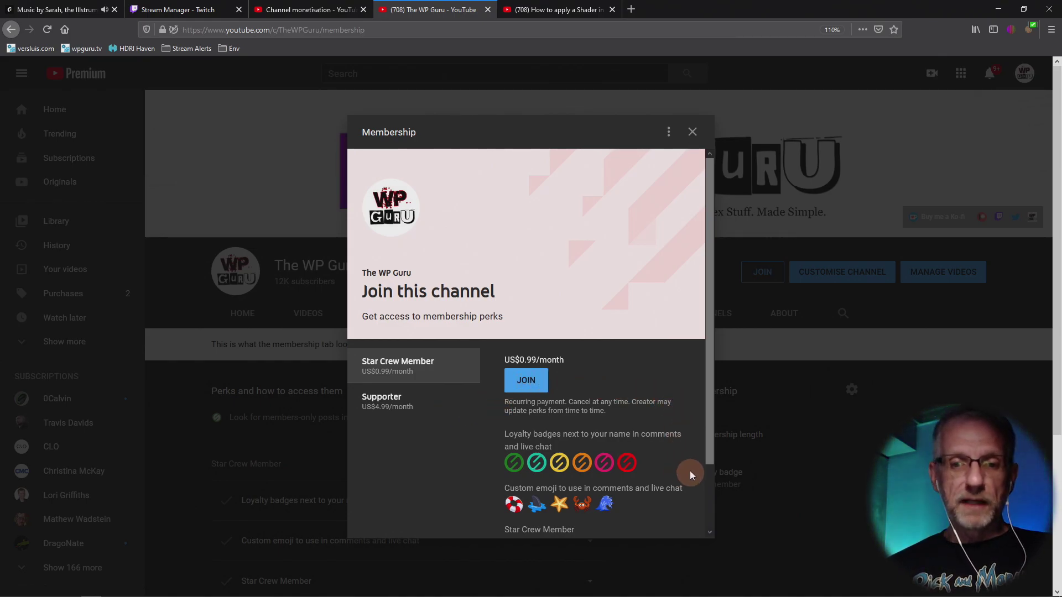
pyautogui.scroll(-2, 688, 472)
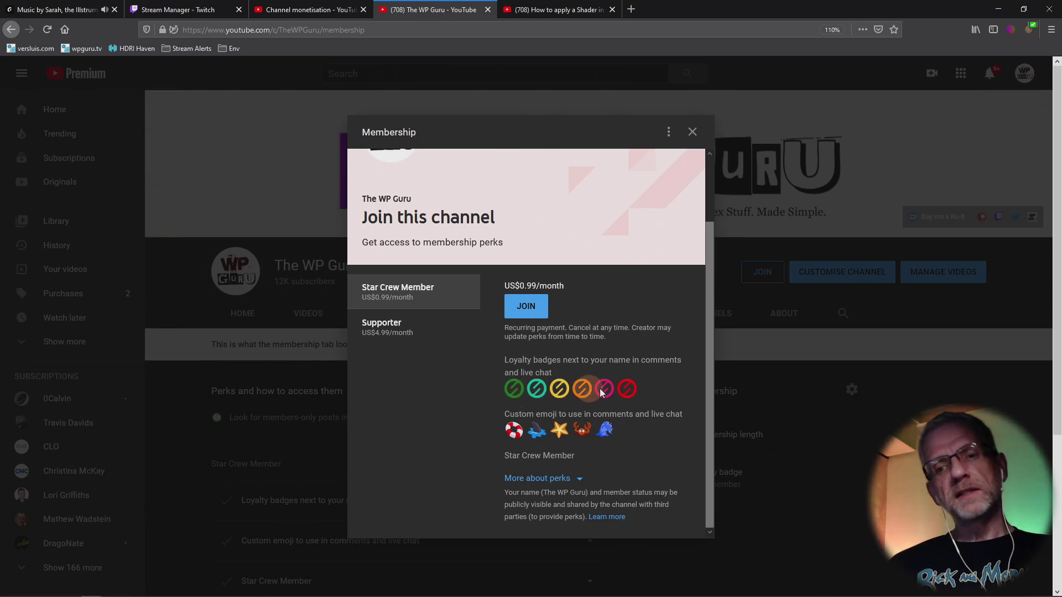
pyautogui.click(688, 140)
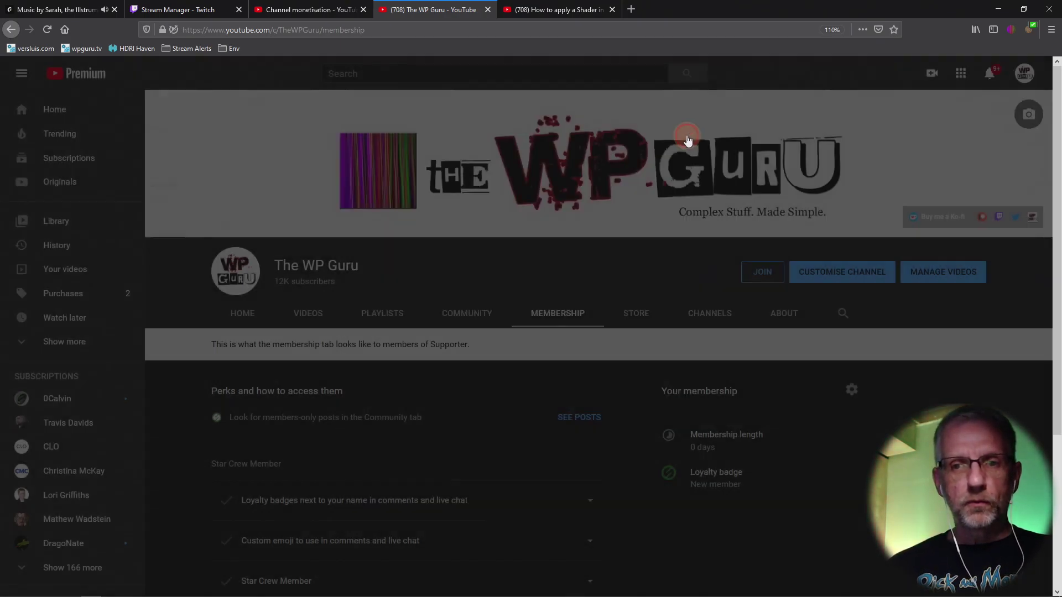
# Step: Return to Channel monetisation, view the full list of members under Memberships, and close the list
pyautogui.click(300, 15)
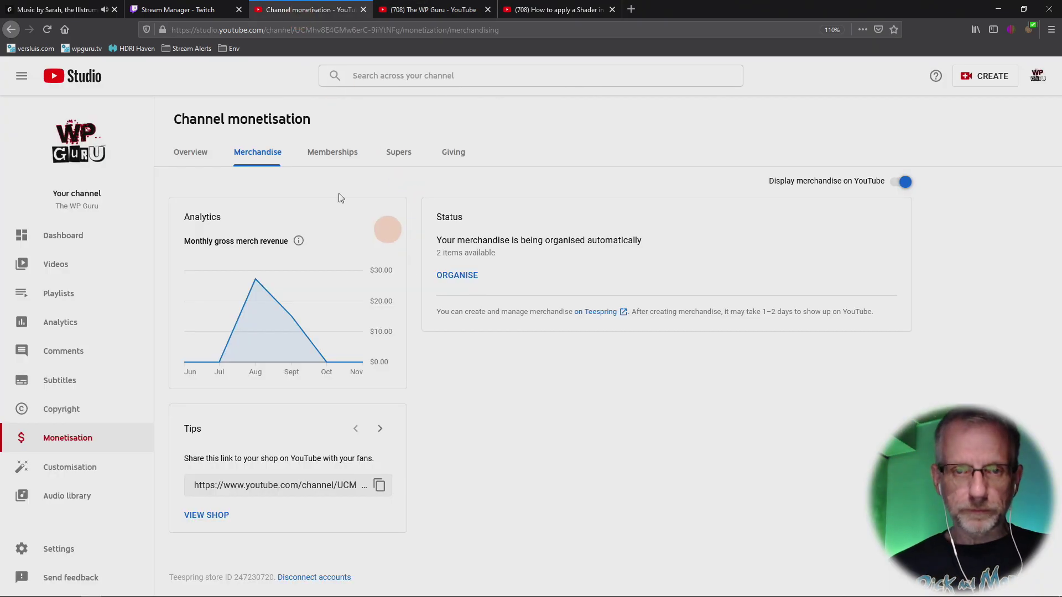
pyautogui.click(337, 155)
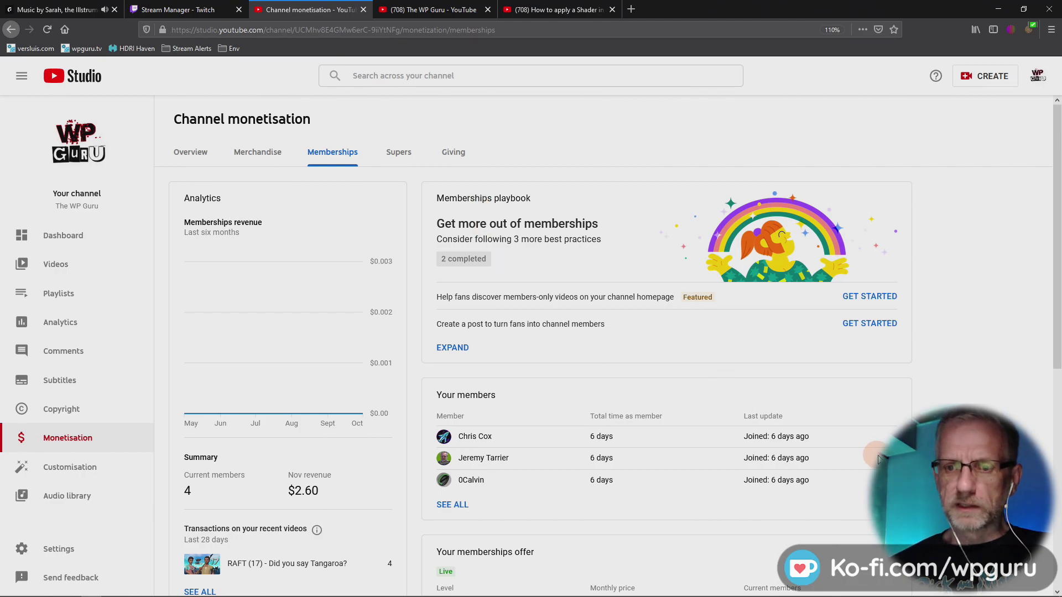
pyautogui.click(450, 506)
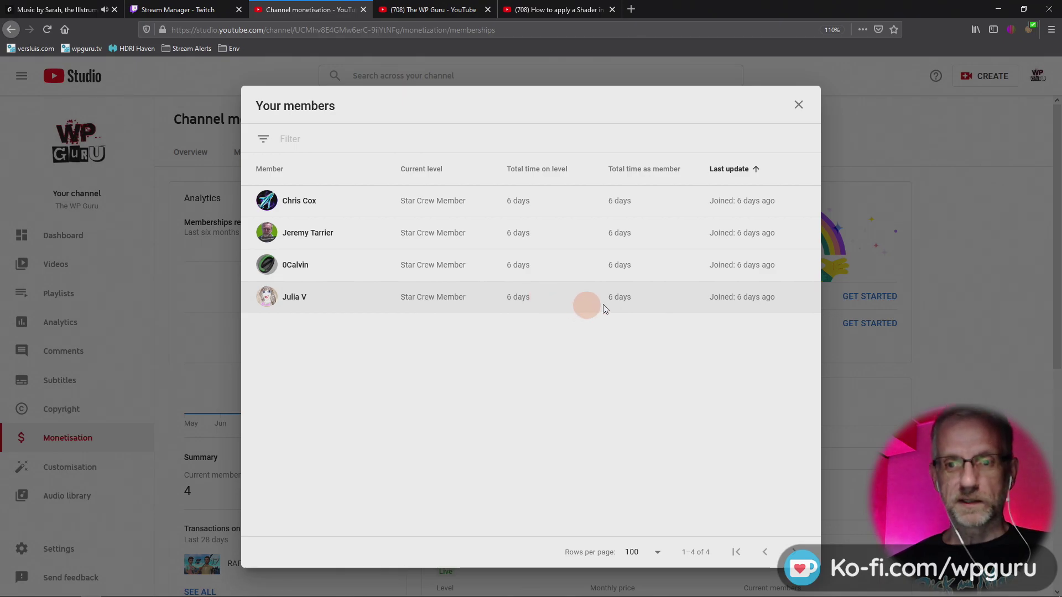
pyautogui.click(797, 106)
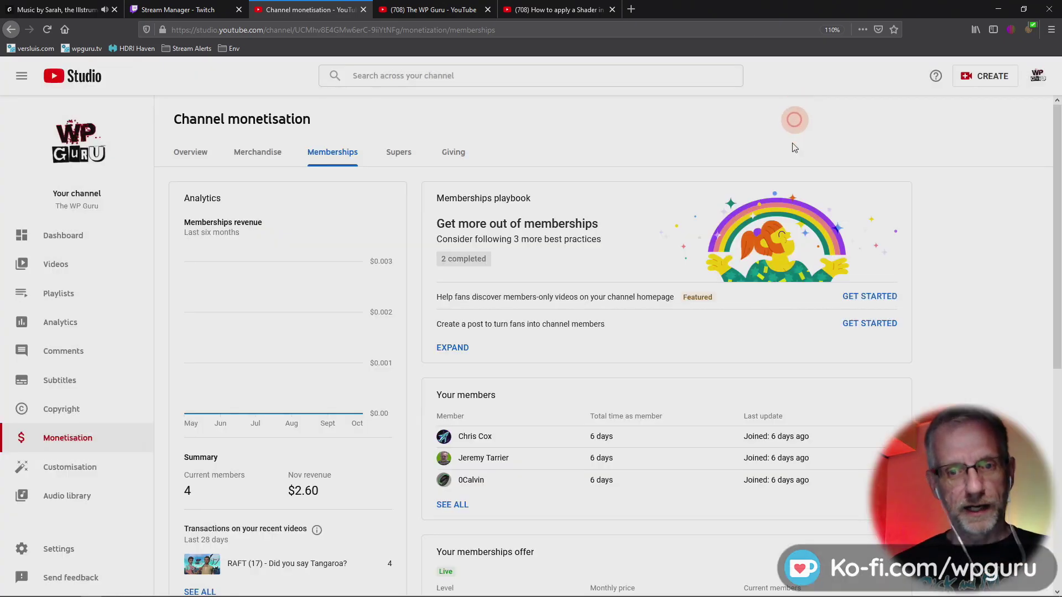
# Step: Open the membership badges and emoji for editing and choose to upload custom badges instead of the generic YouTube ones
pyautogui.scroll(-5, 655, 370)
pyautogui.scroll(-3, 655, 371)
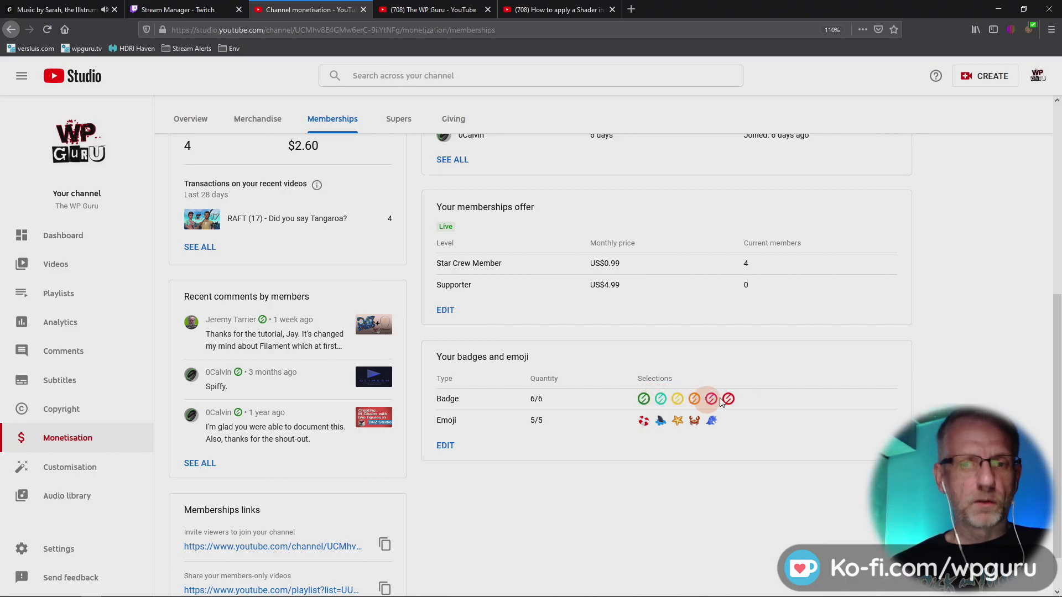
pyautogui.click(445, 446)
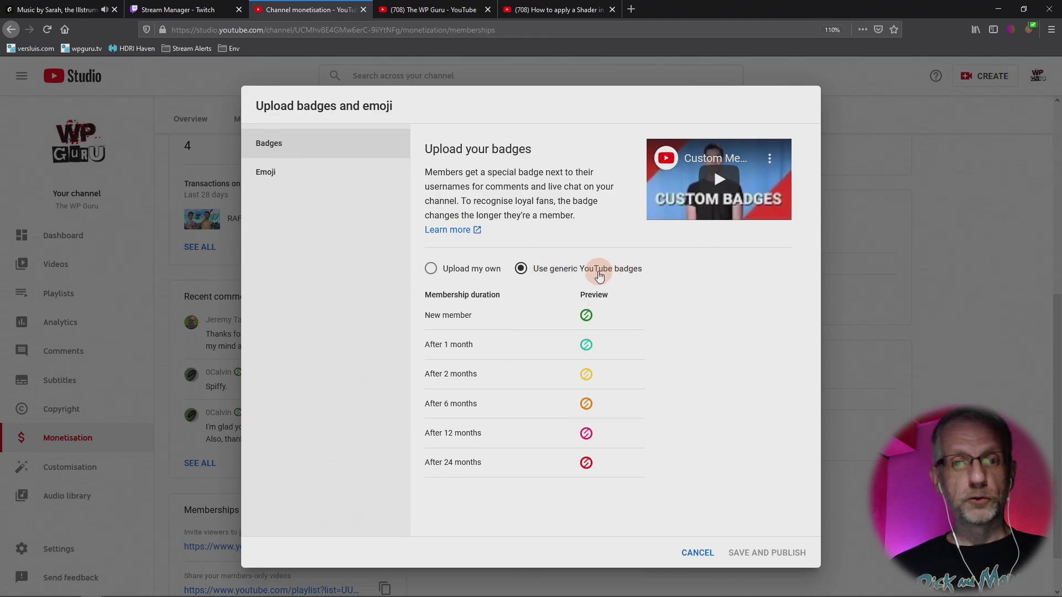
pyautogui.click(442, 271)
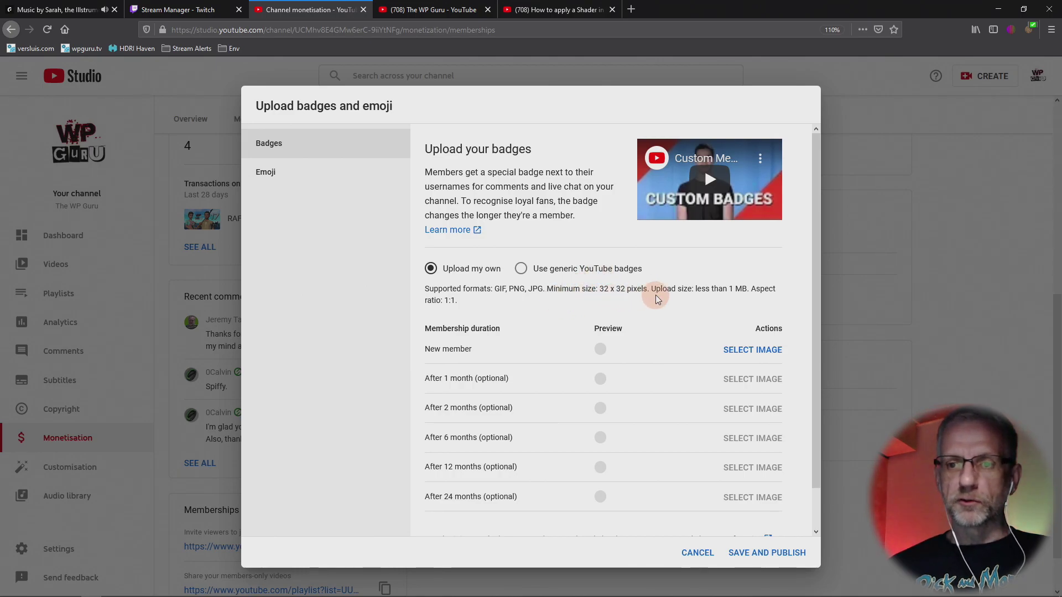
# Step: Preview the generic YouTube badges, and review the custom emoji list and its family name settings
pyautogui.click(553, 269)
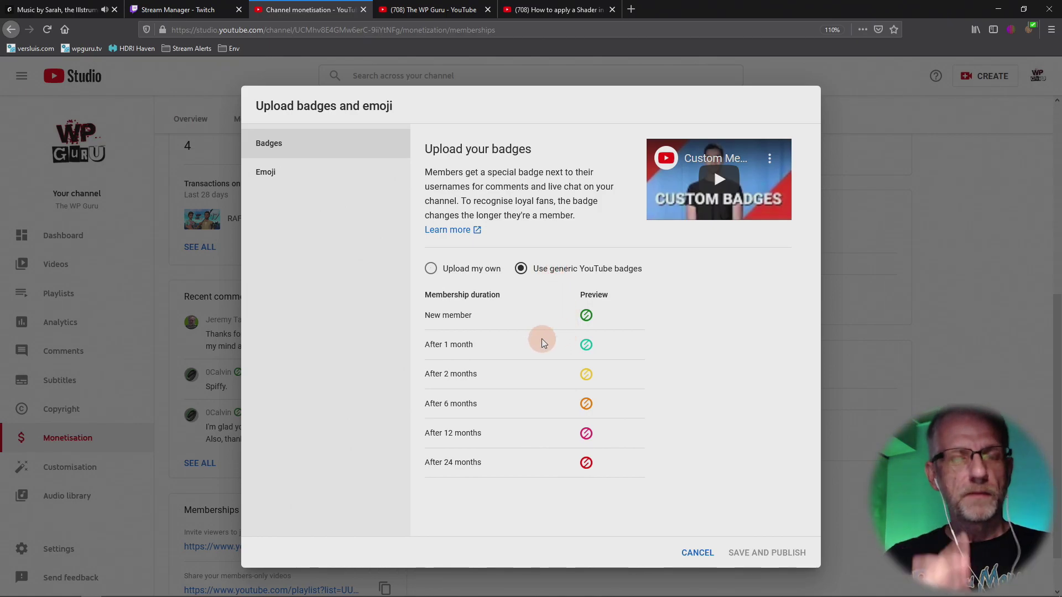
pyautogui.click(308, 179)
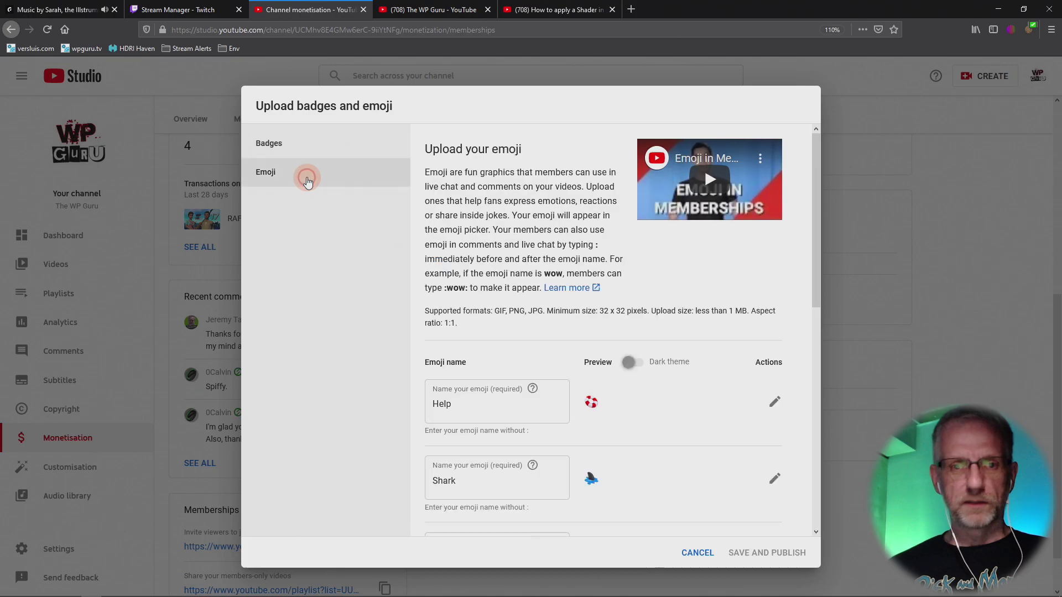
pyautogui.scroll(-3, 614, 401)
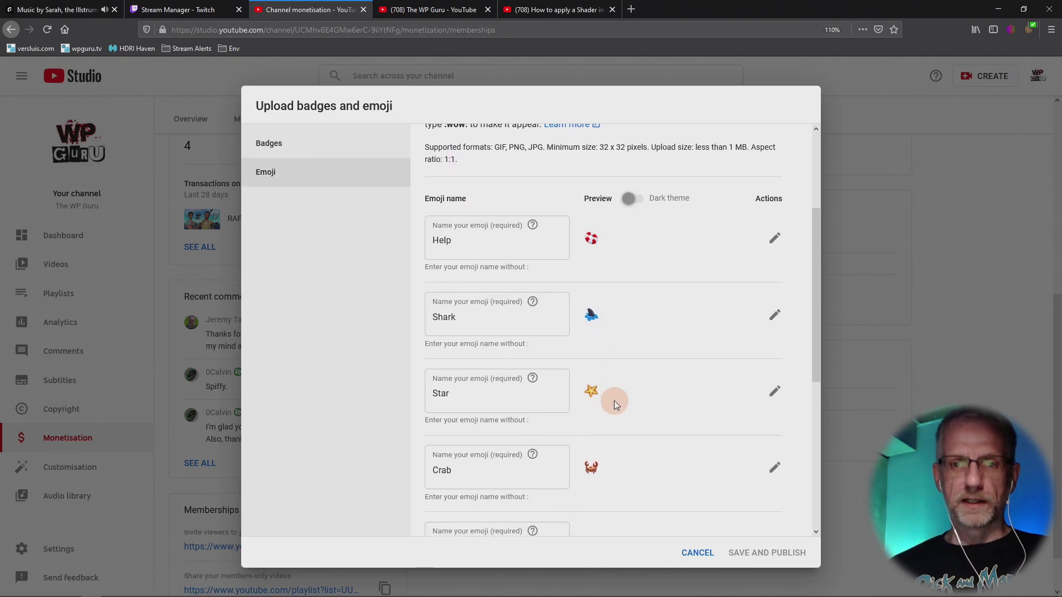
pyautogui.scroll(-5, 631, 370)
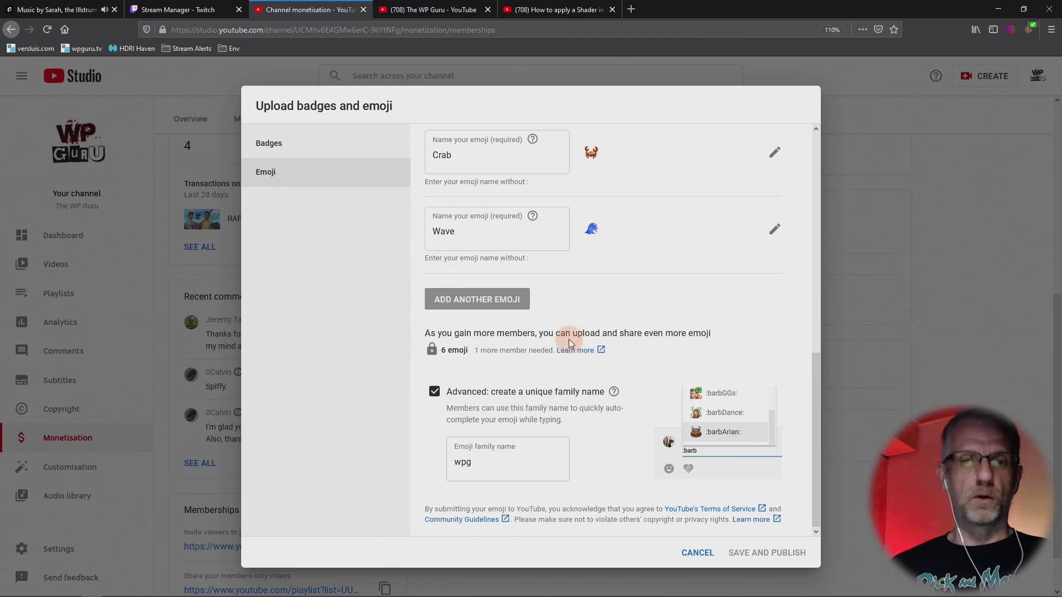
pyautogui.scroll(5, 569, 337)
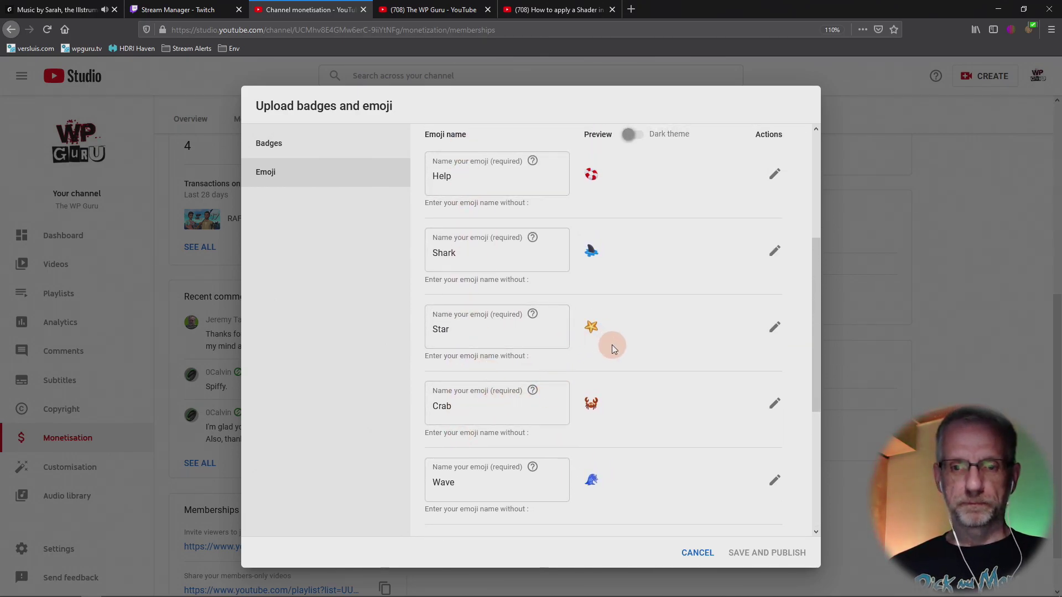
pyautogui.scroll(2, 498, 278)
# Step: Return to the badge settings and compare the generic YouTube badges with the option to upload custom ones
pyautogui.click(335, 143)
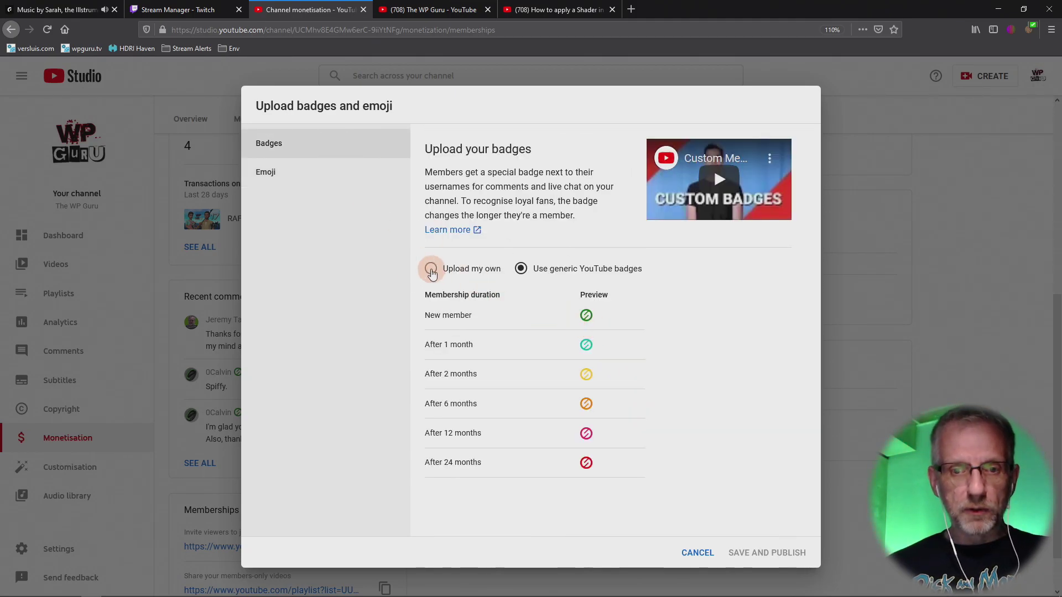
pyautogui.click(432, 271)
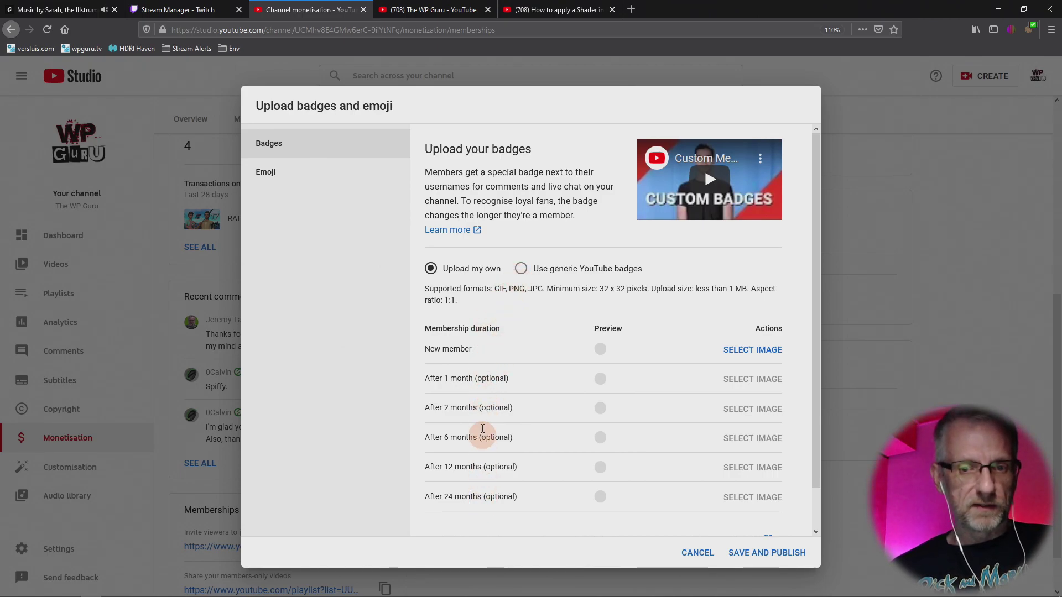
pyautogui.click(521, 269)
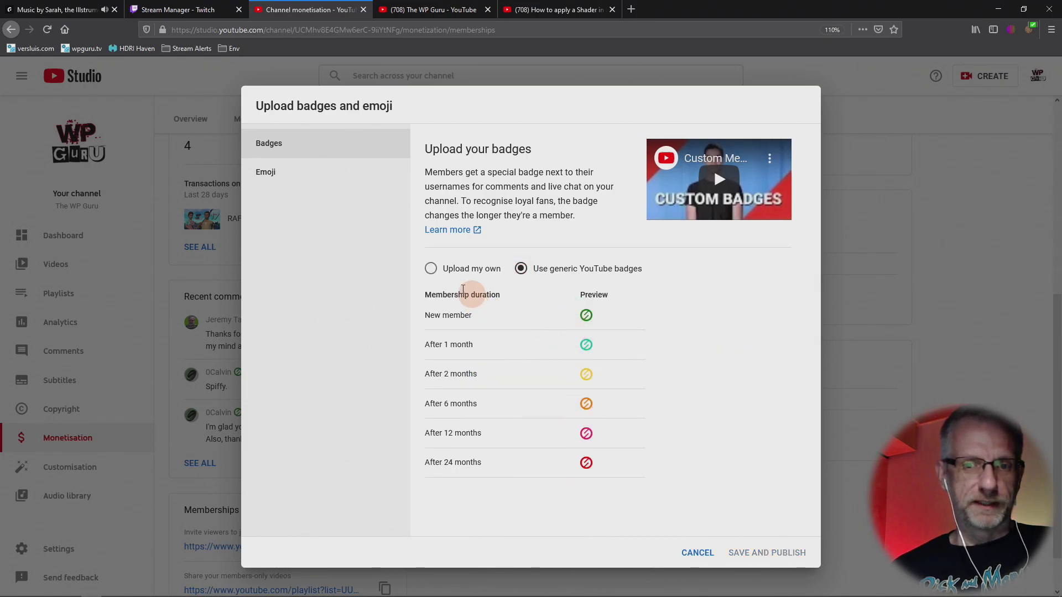
pyautogui.click(431, 269)
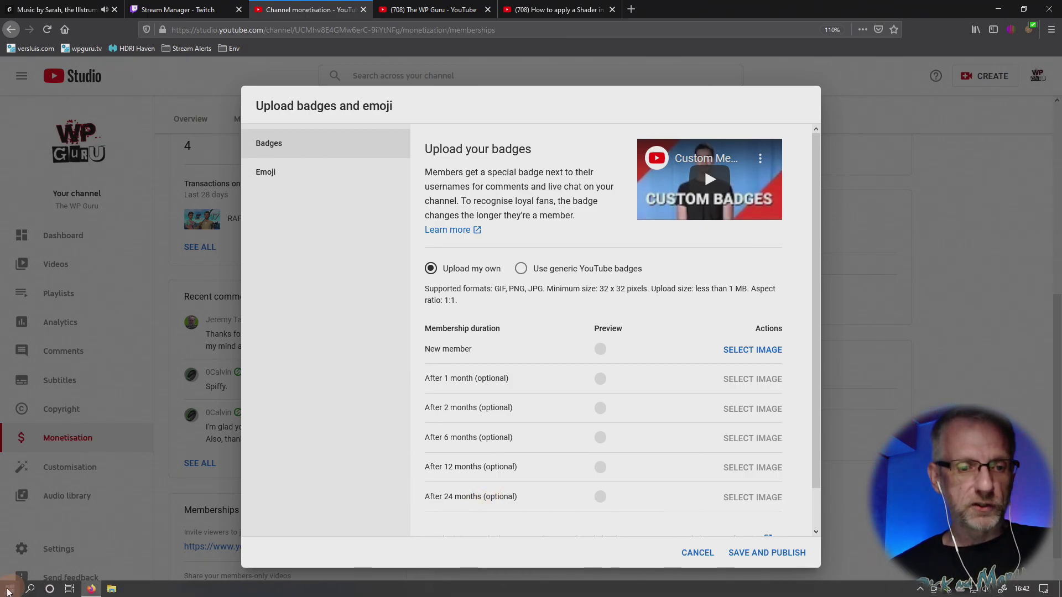
# Step: Launch Photoshop and browse for an image to open in the WP Hosting folder on OneDrive
pyautogui.click(6, 590)
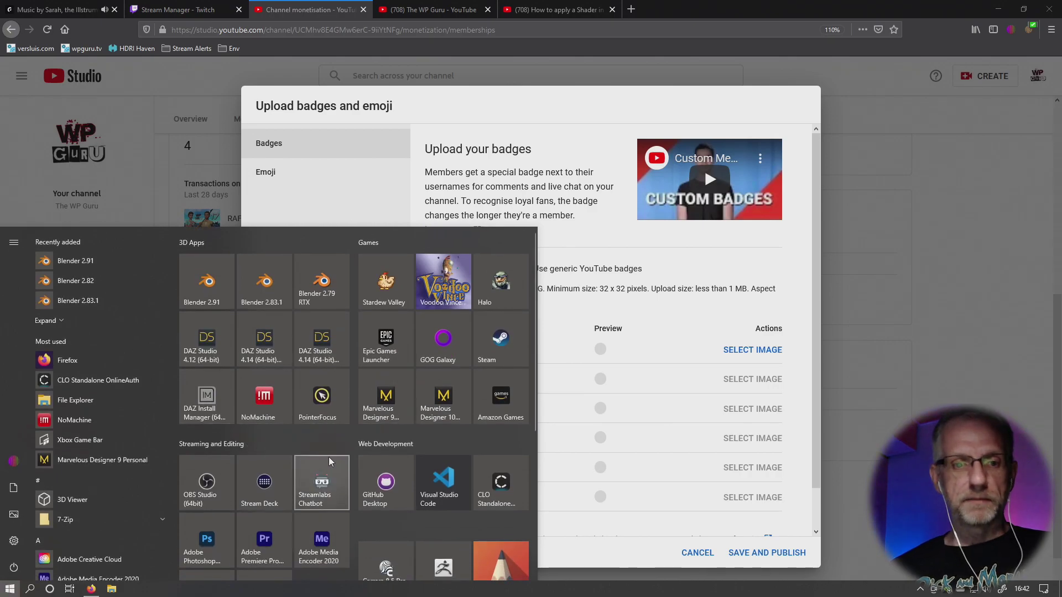
pyautogui.click(223, 527)
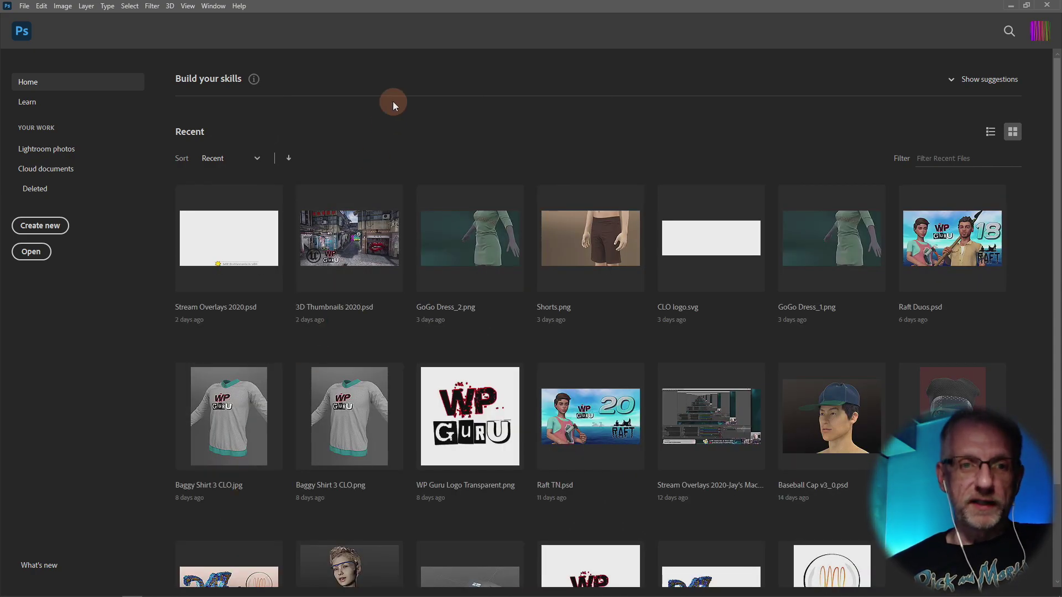
pyautogui.click(33, 252)
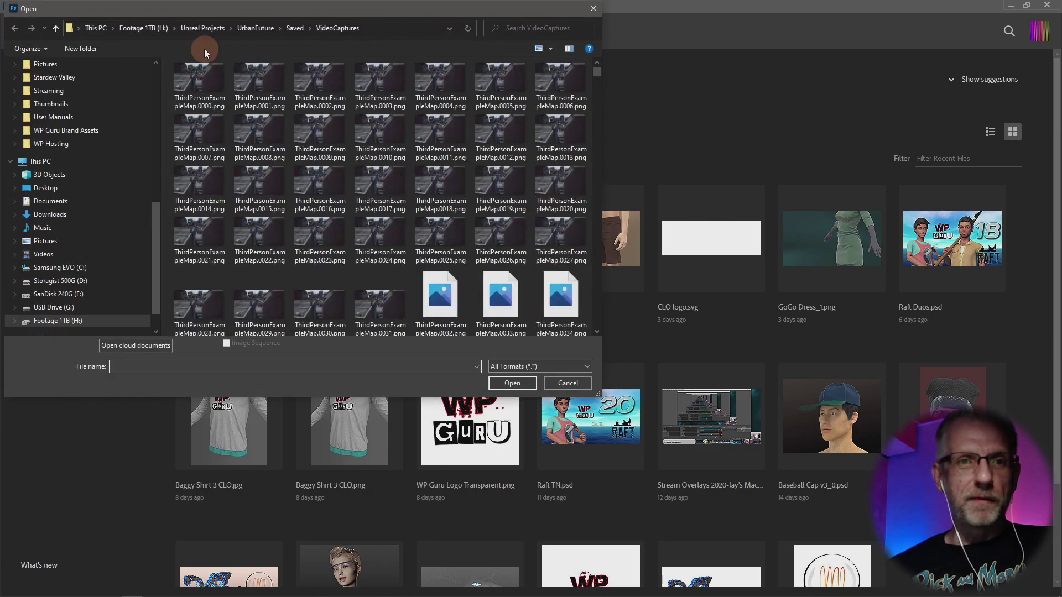
pyautogui.scroll(6, 118, 189)
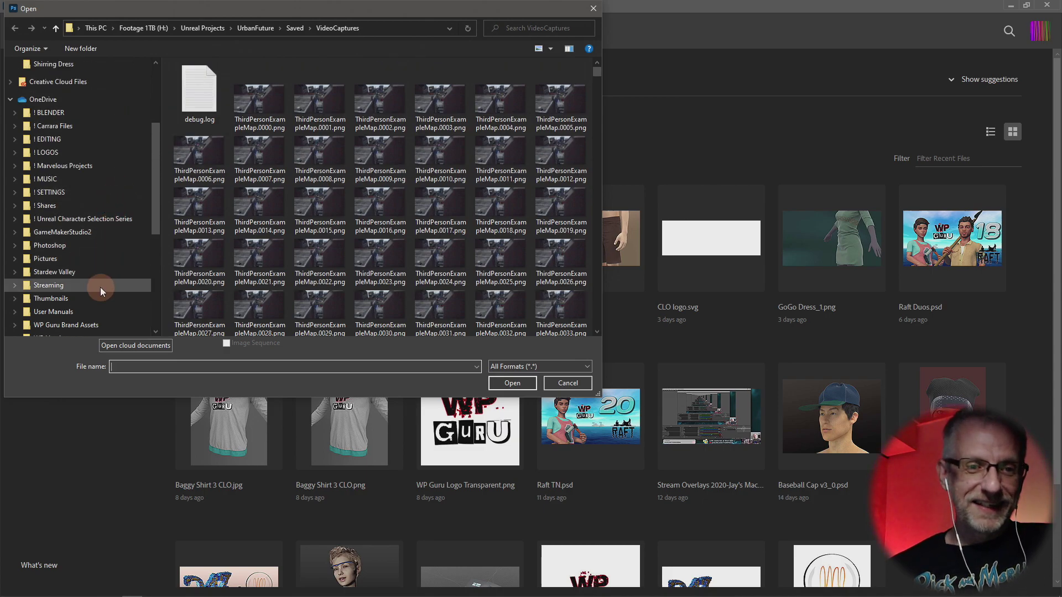
pyautogui.scroll(-1, 106, 305)
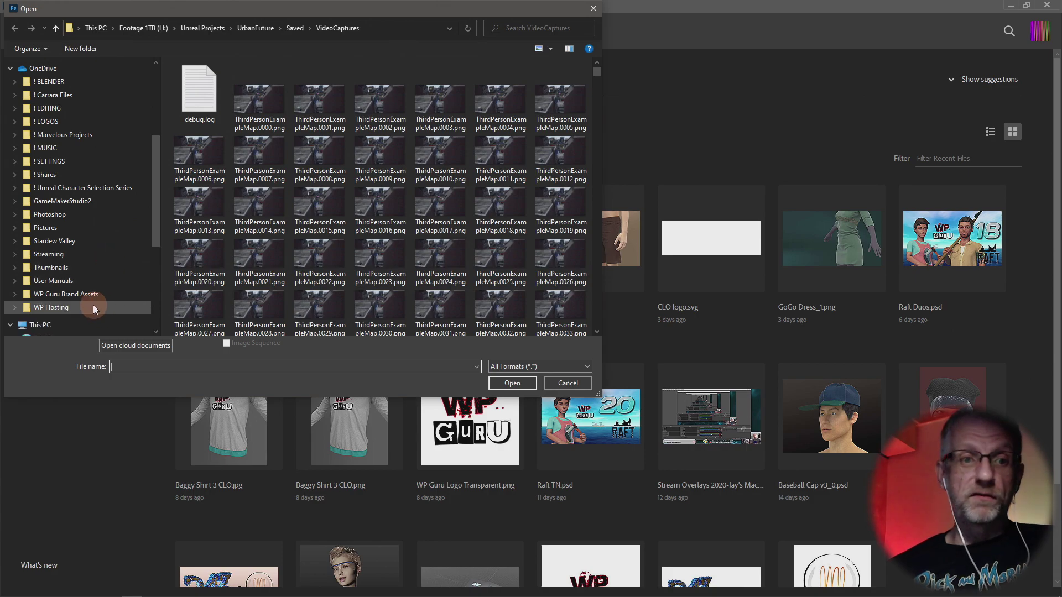
pyautogui.click(93, 306)
# Step: Open starfish.png from the 128X128 folder of the Beach_icons_lnx icon set under graphics > Icons
pyautogui.click(227, 127)
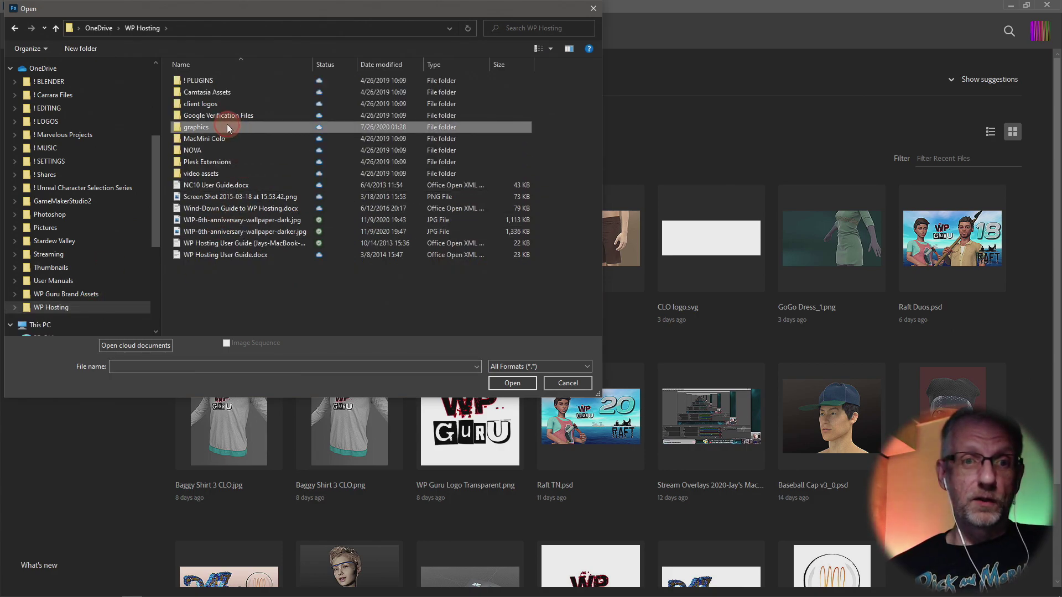
pyautogui.doubleClick(226, 126)
pyautogui.doubleClick(192, 78)
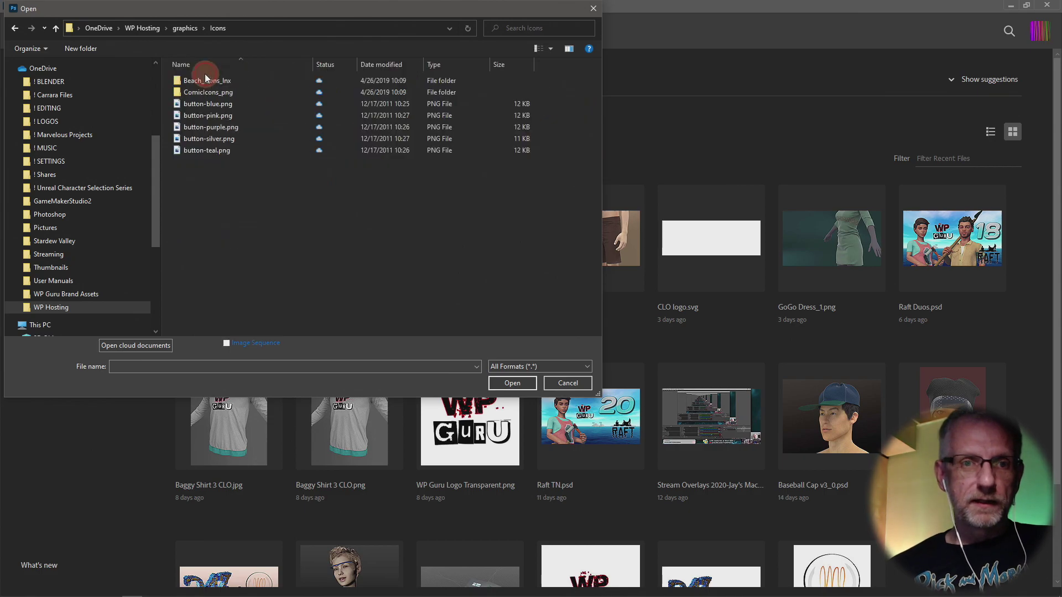
pyautogui.doubleClick(247, 80)
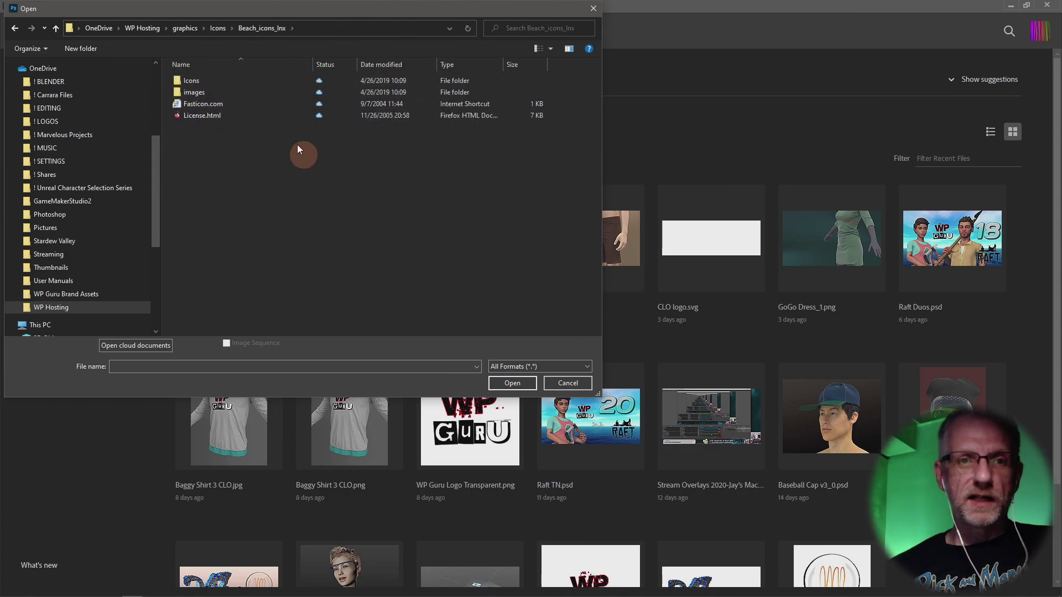
pyautogui.doubleClick(239, 80)
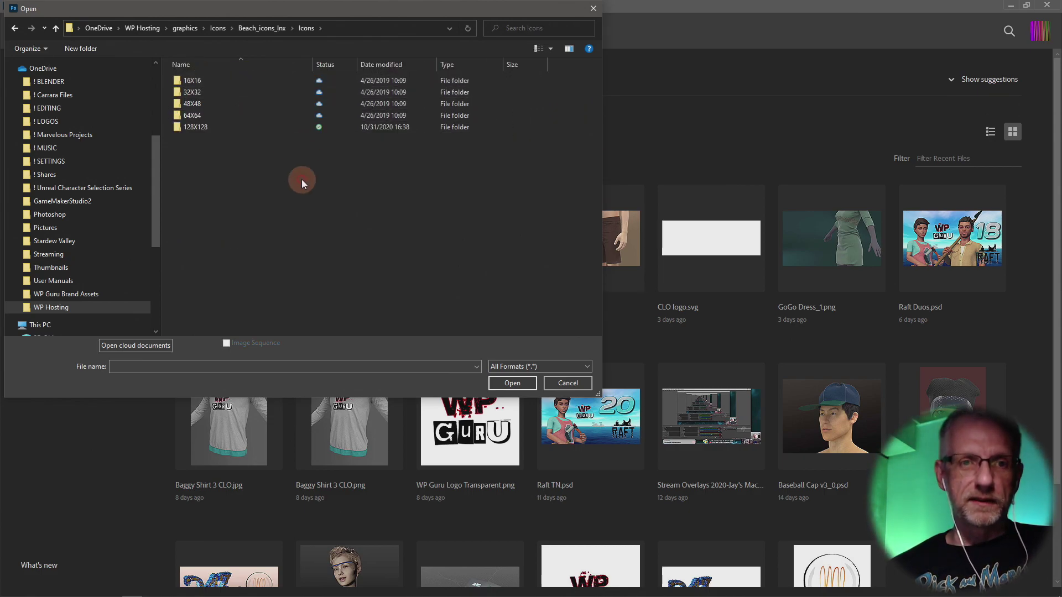
pyautogui.doubleClick(260, 127)
pyautogui.click(190, 154)
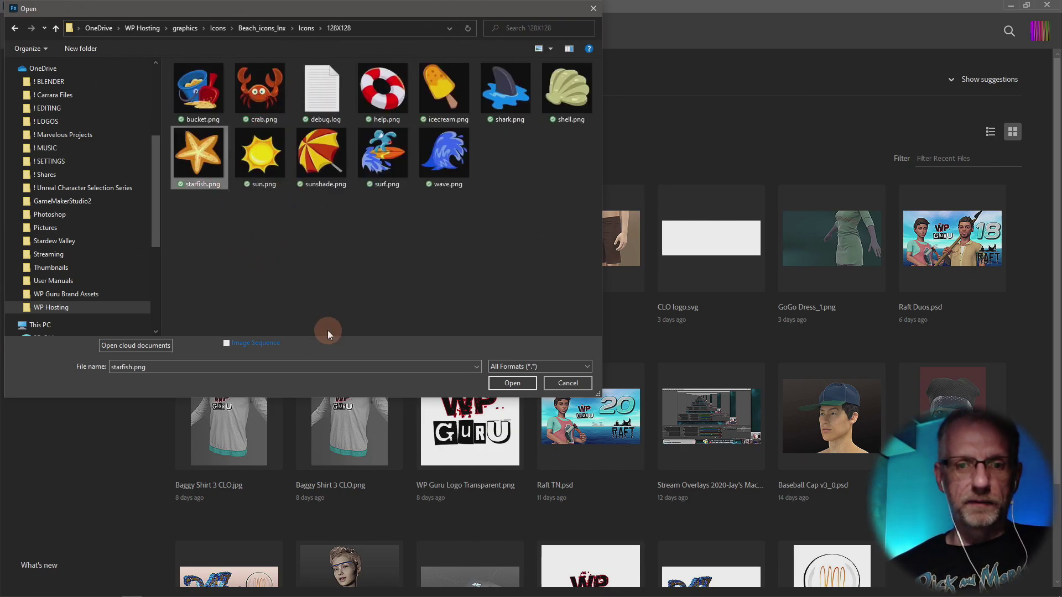
pyautogui.click(509, 383)
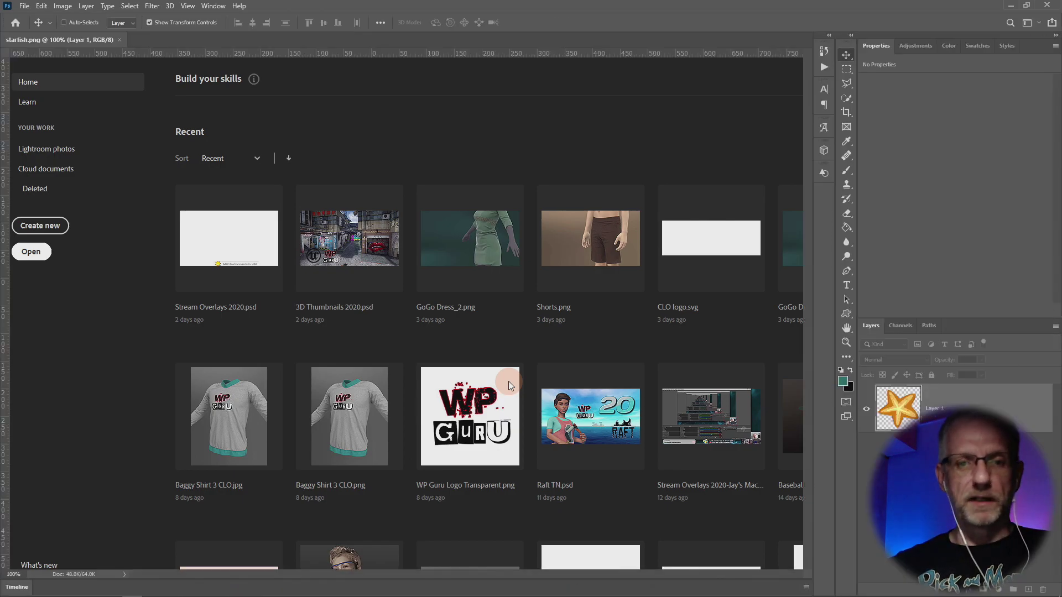
# Step: Rename the starfish layer Star and keep a hidden duplicate of it underneath
pyautogui.hotkey('ctrl', '0')
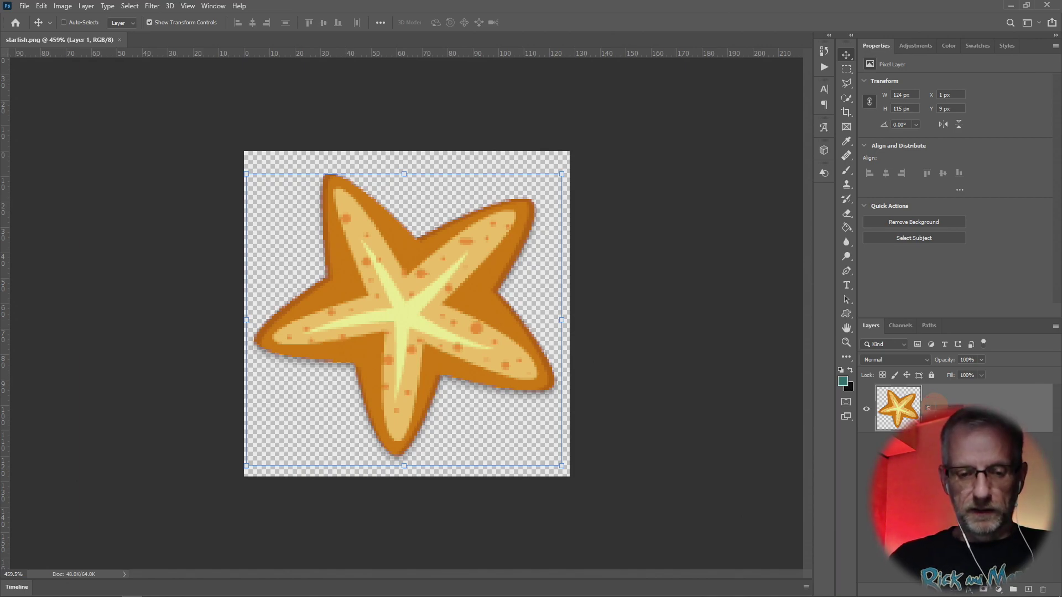
pyautogui.press('Return')
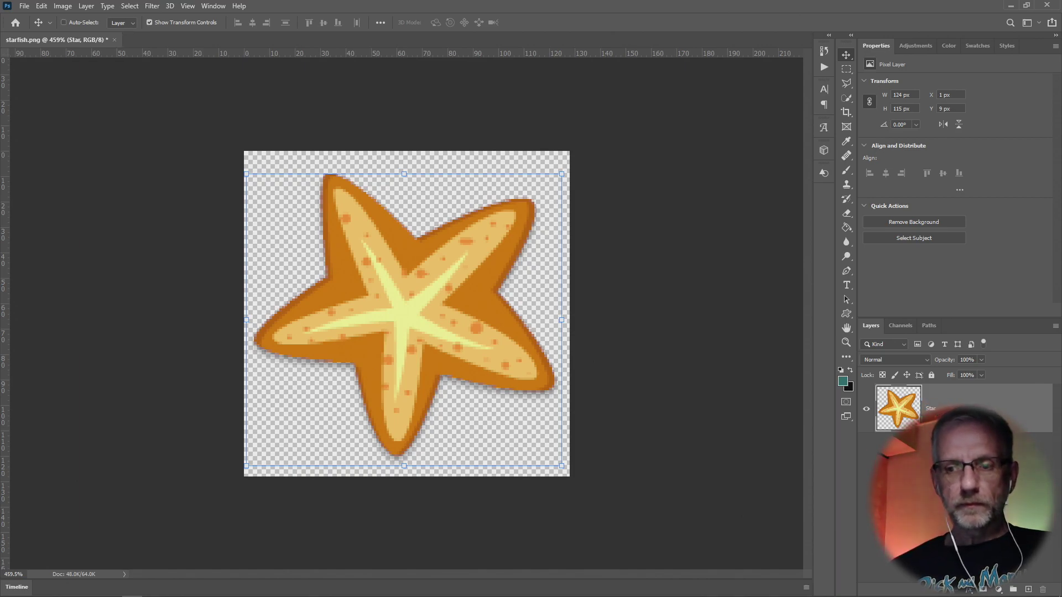
pyautogui.hotkey('ctrl', 'j')
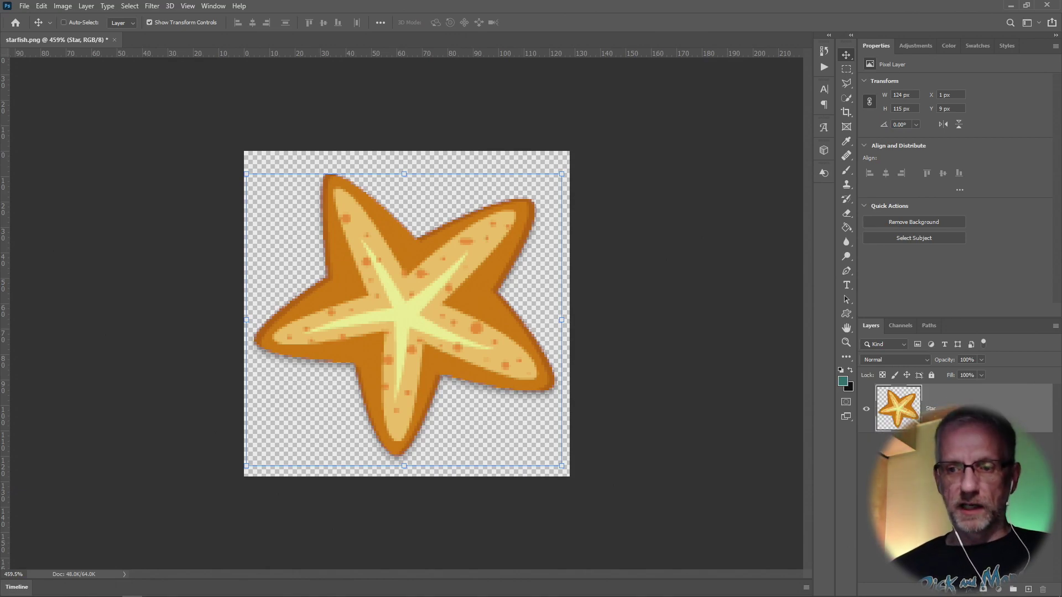
pyautogui.click(866, 458)
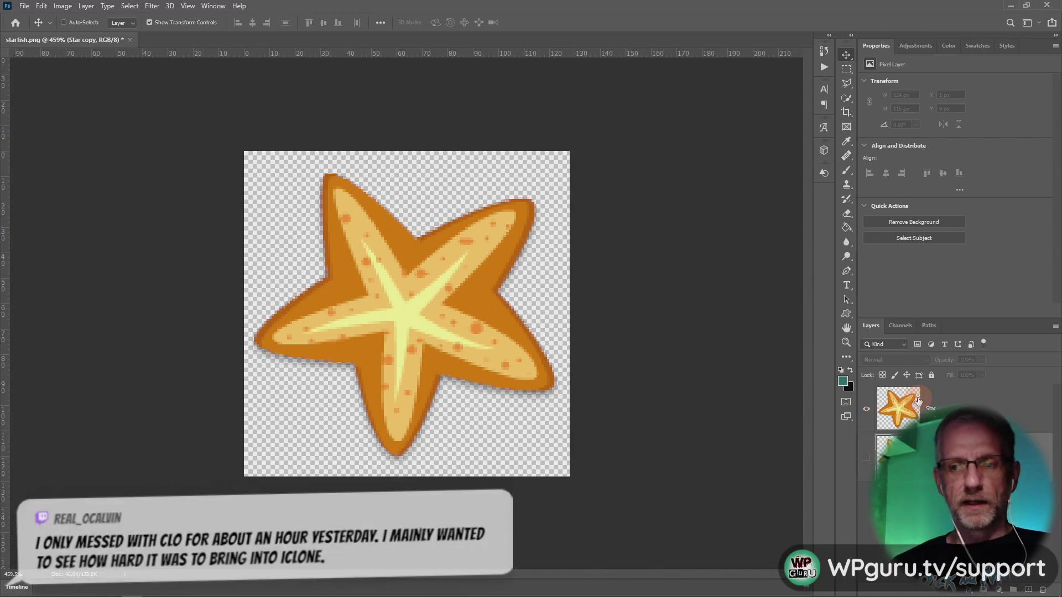
pyautogui.click(954, 409)
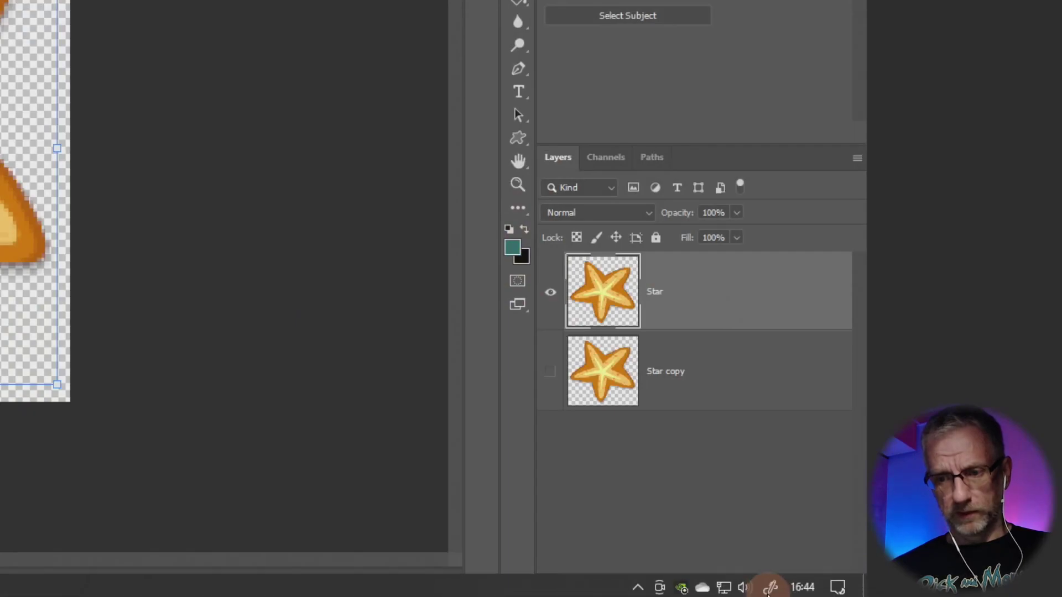
# Step: Try tinting the starfish with a teal Solid Color fill layer at reduced opacity
pyautogui.click(765, 584)
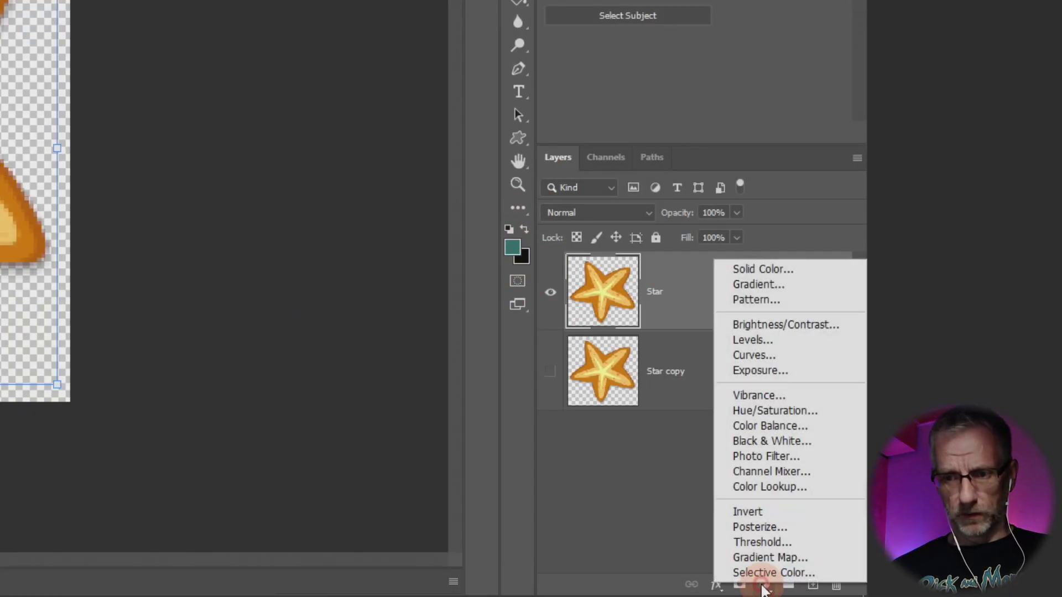
pyautogui.click(802, 268)
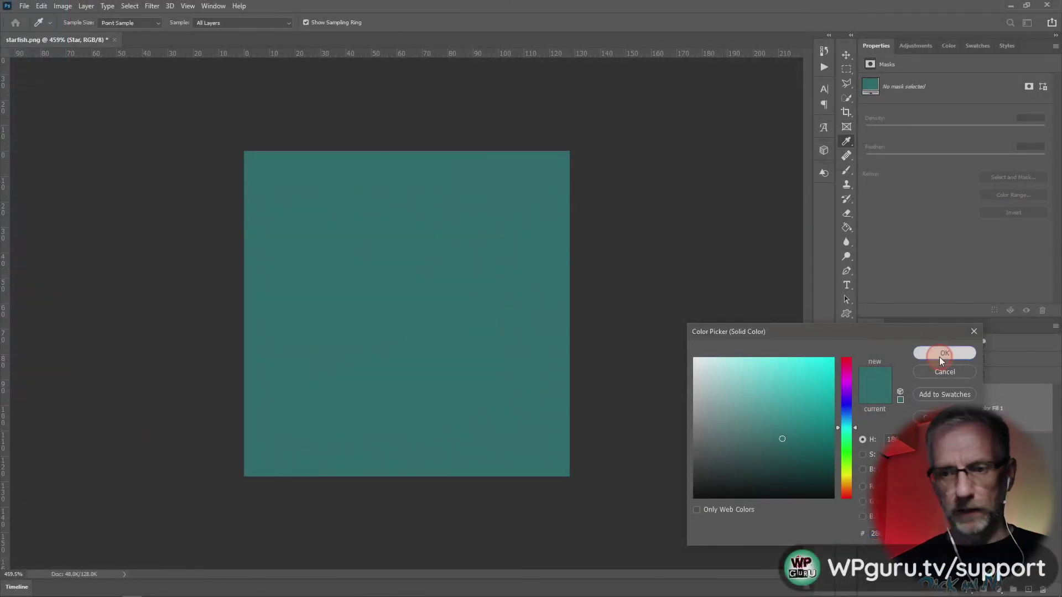
pyautogui.click(670, 211)
pyautogui.moveTo(945, 360); pyautogui.dragTo(910, 369)
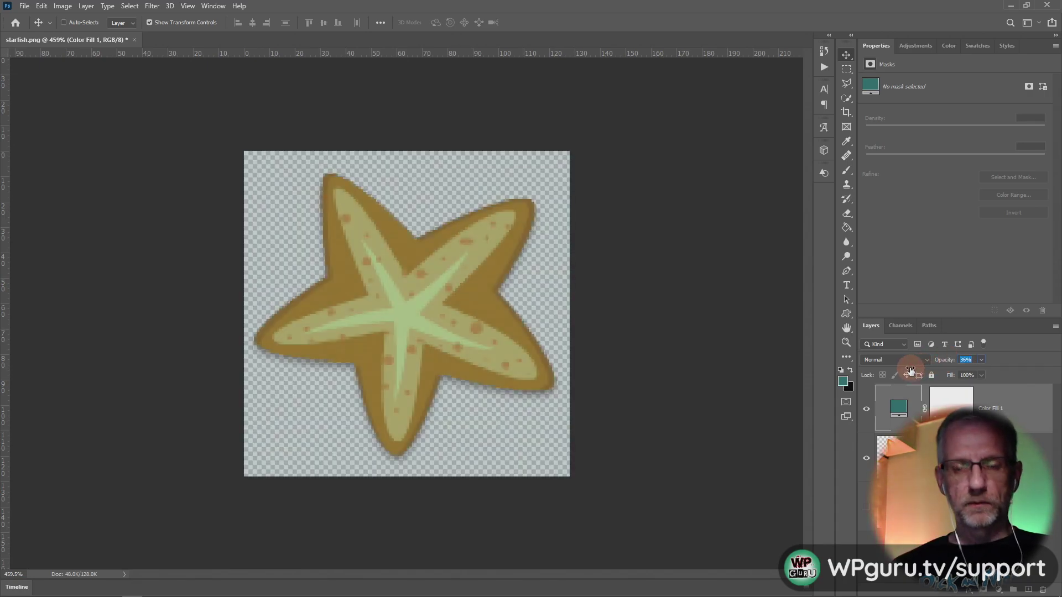
pyautogui.moveTo(910, 369)
pyautogui.mouseDown()
pyautogui.moveTo(894, 368)
pyautogui.moveTo(920, 369)
pyautogui.mouseUp()
# Step: Try a dark red fill color at 54% opacity, and delete the fill layer
pyautogui.doubleClick(898, 408)
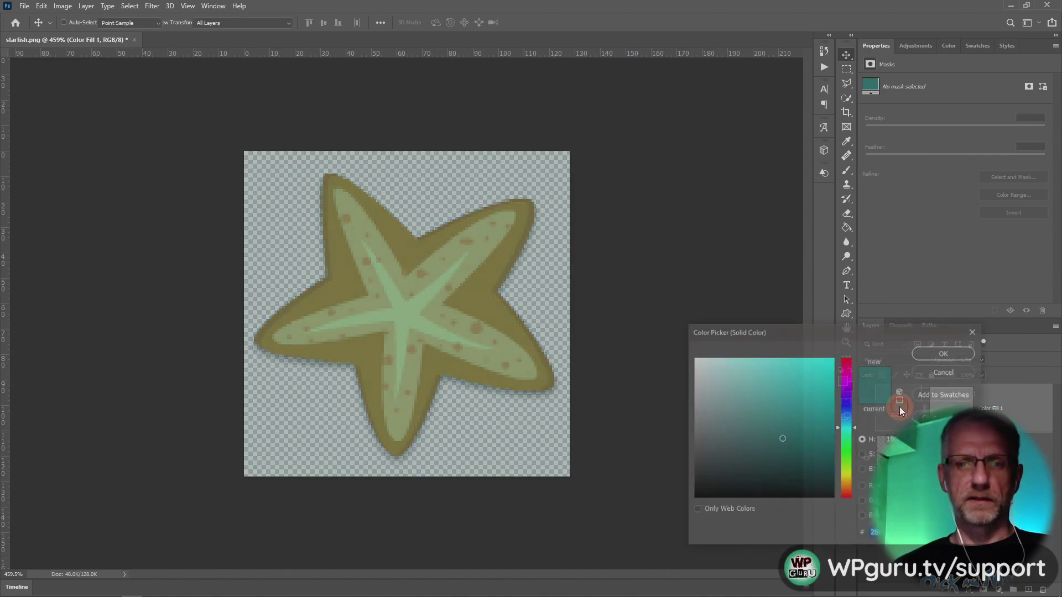
pyautogui.moveTo(848, 424); pyautogui.dragTo(755, 131)
pyautogui.click(827, 159)
pyautogui.click(962, 360)
pyautogui.write('59')
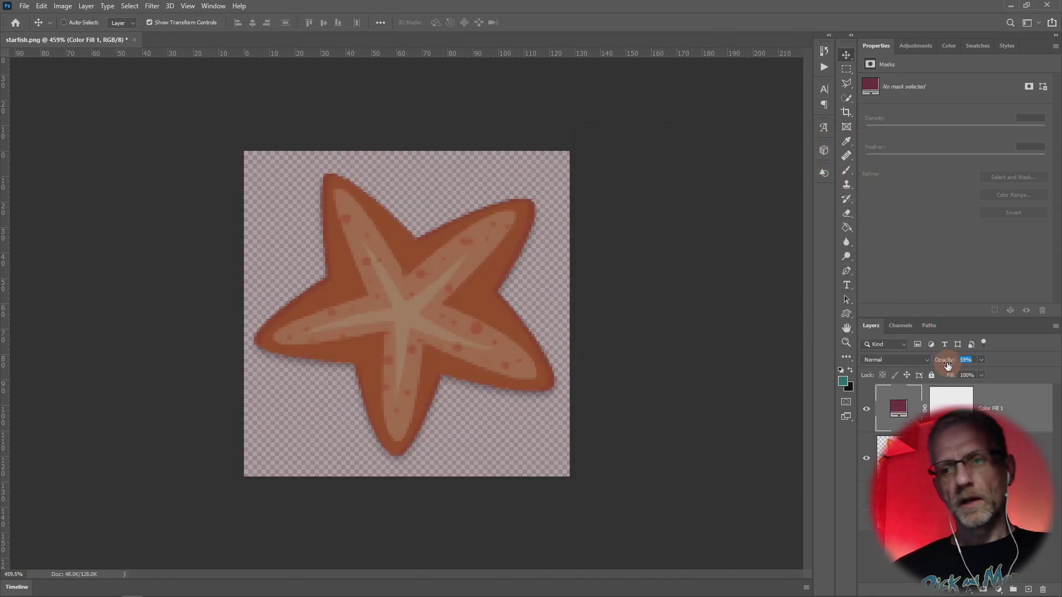
pyautogui.moveTo(948, 365); pyautogui.dragTo(944, 367)
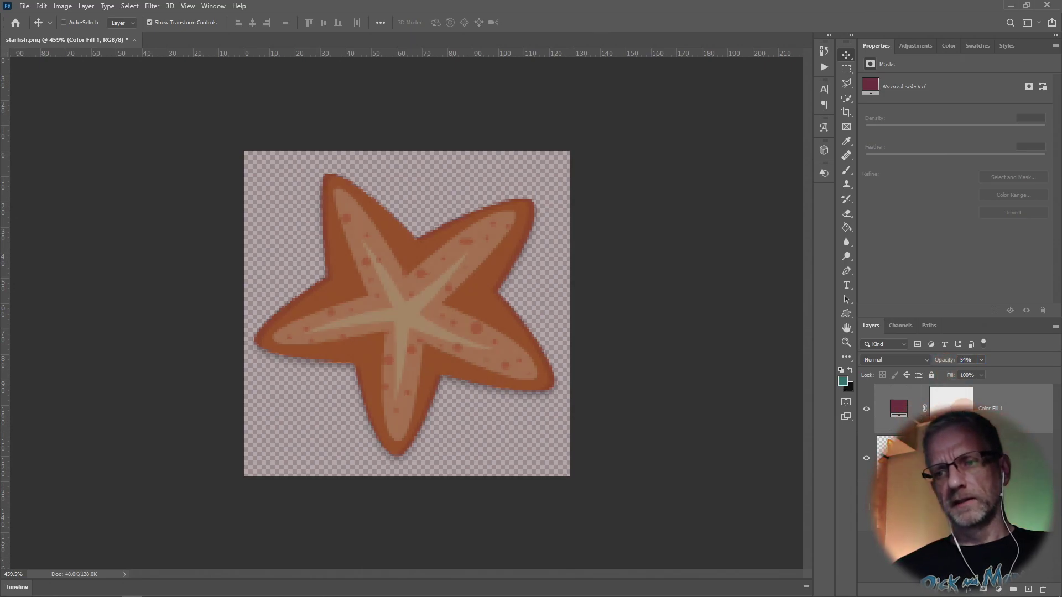
pyautogui.moveTo(1008, 416); pyautogui.dragTo(1043, 591)
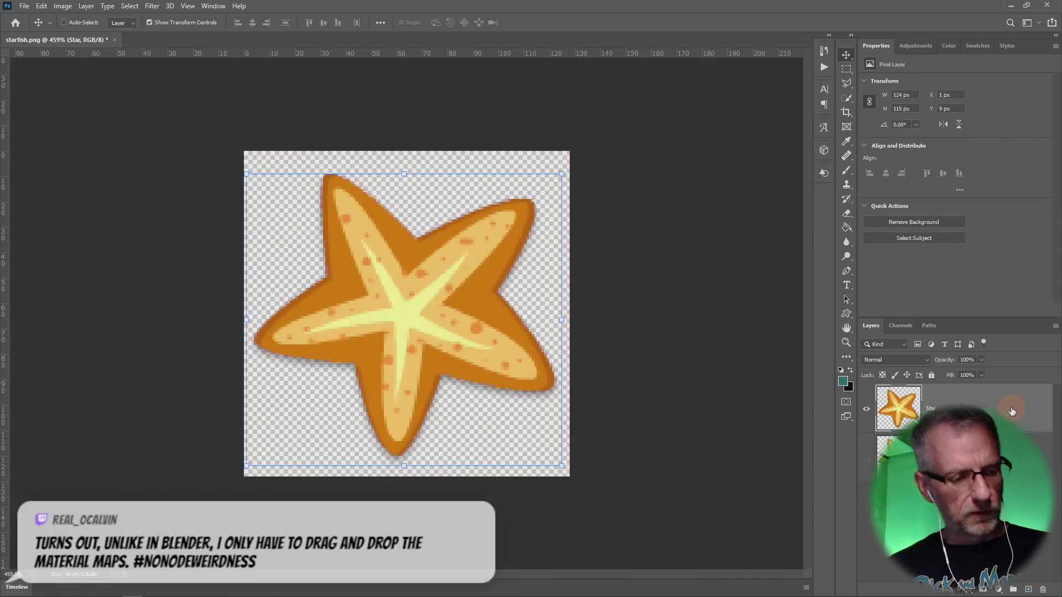
# Step: Add a Color Overlay effect to the Star layer and lower its opacity to 47%
pyautogui.rightClick(1011, 411)
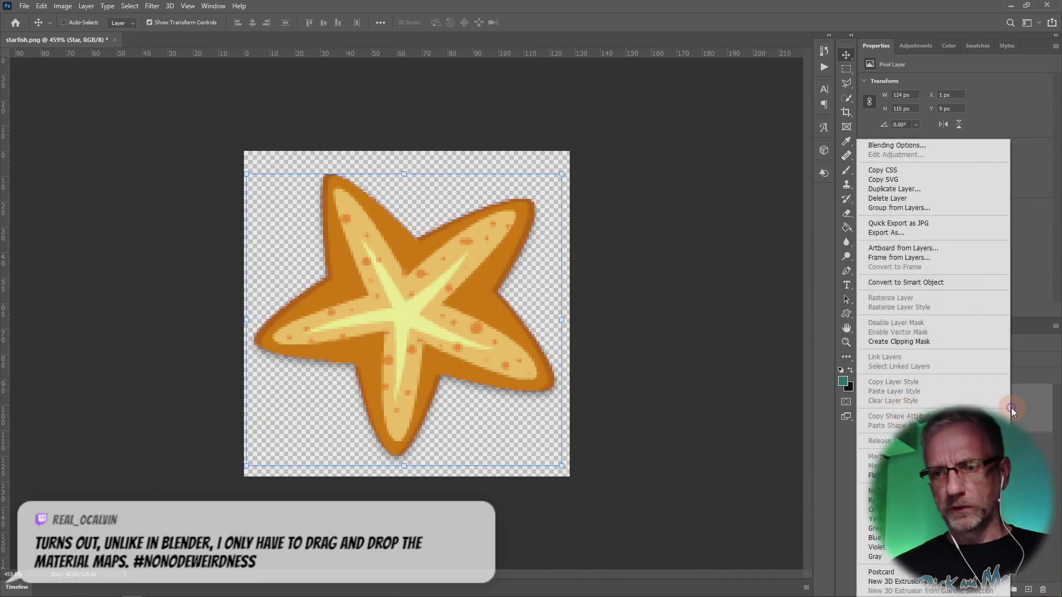
pyautogui.click(959, 146)
pyautogui.click(544, 211)
pyautogui.moveTo(579, 178); pyautogui.dragTo(726, 27)
pyautogui.click(650, 87)
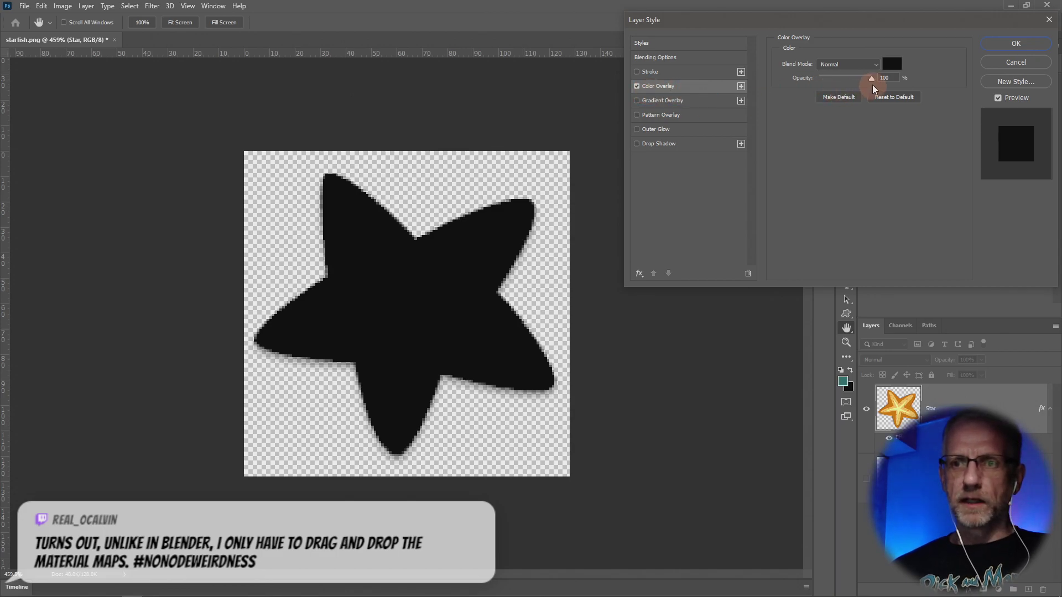
pyautogui.moveTo(871, 78); pyautogui.dragTo(843, 78)
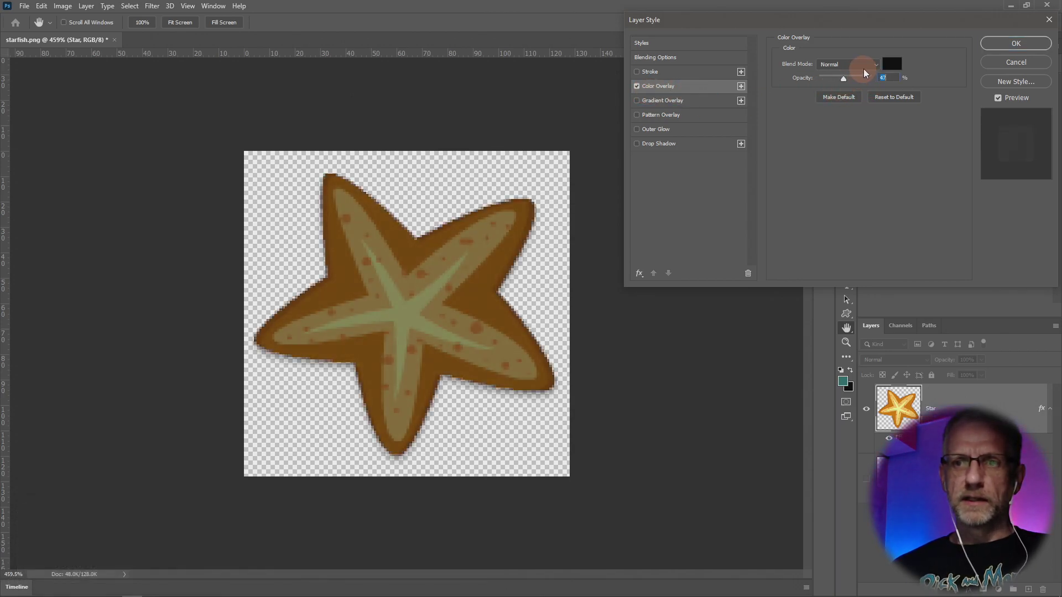
# Step: Set the Star layer's overlay color to purple b439ce
pyautogui.click(890, 64)
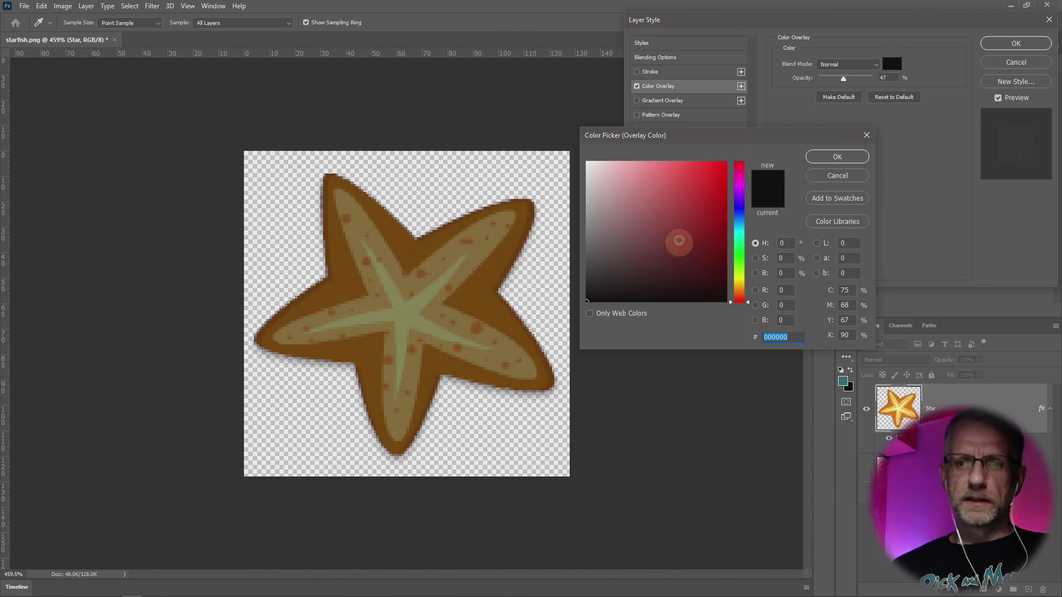
pyautogui.click(739, 188)
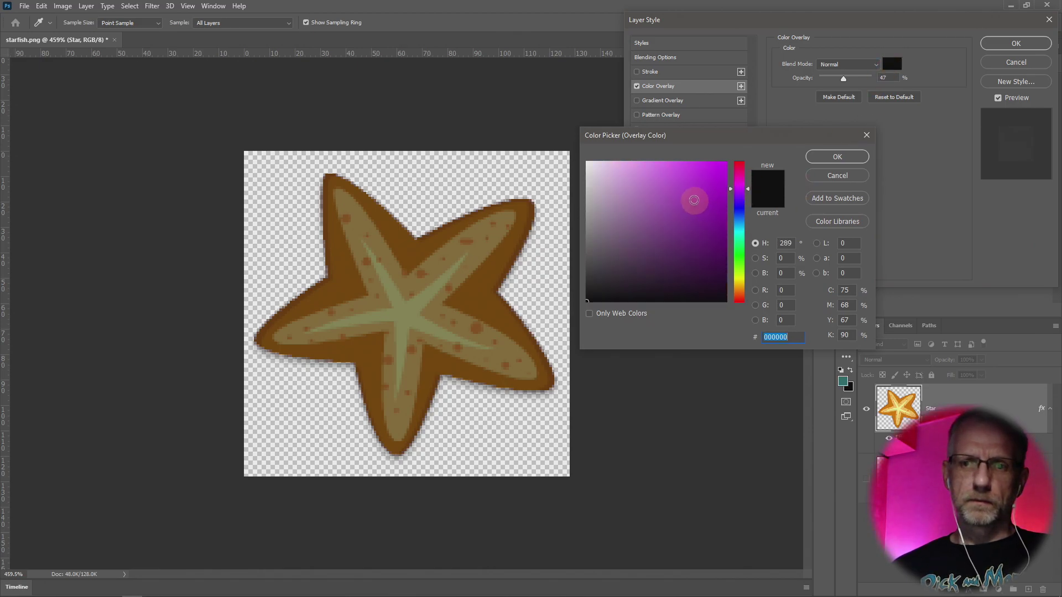
pyautogui.click(689, 189)
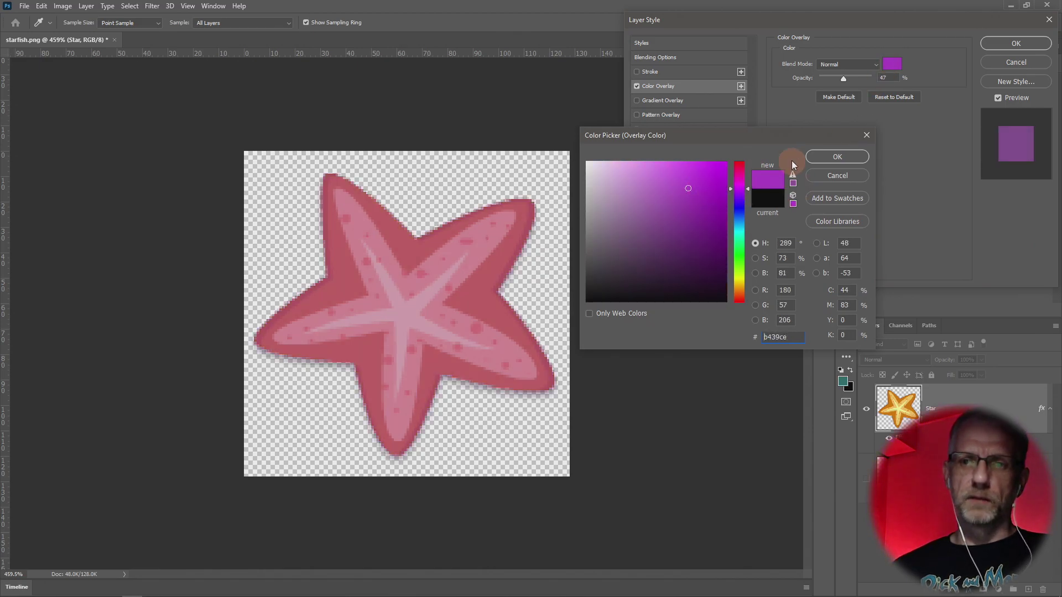
pyautogui.click(826, 157)
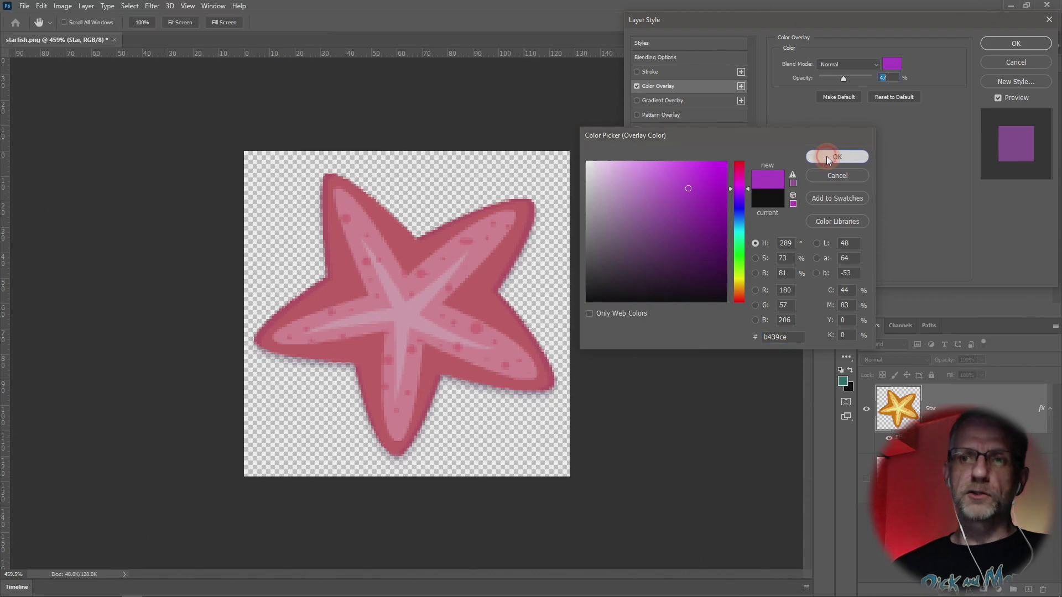
# Step: Try the Dissolve and Darken blend modes on the purple overlay, and return it to Normal
pyautogui.click(875, 65)
pyautogui.click(865, 81)
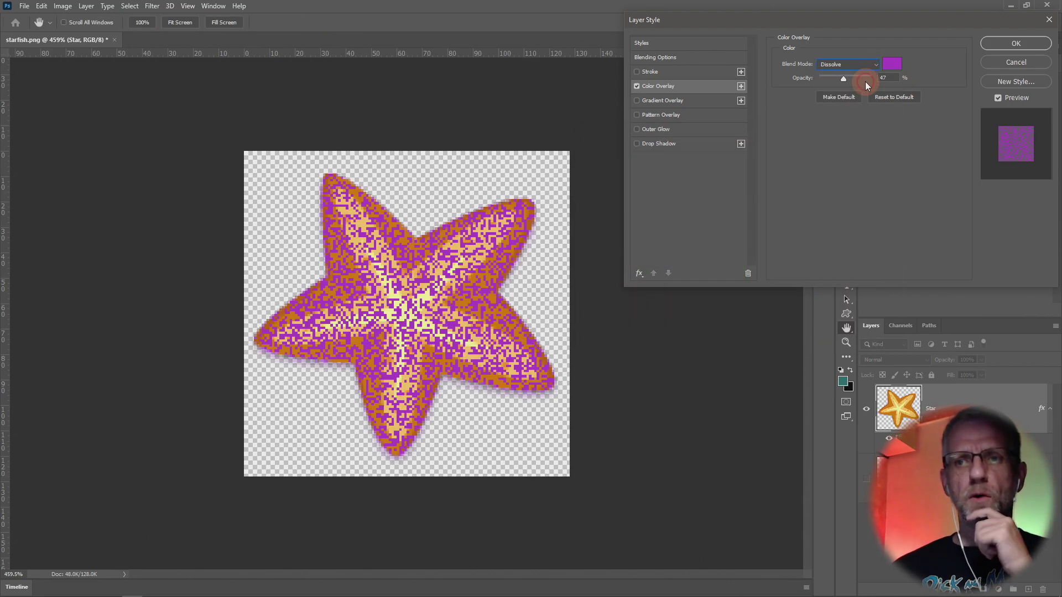
pyautogui.click(862, 64)
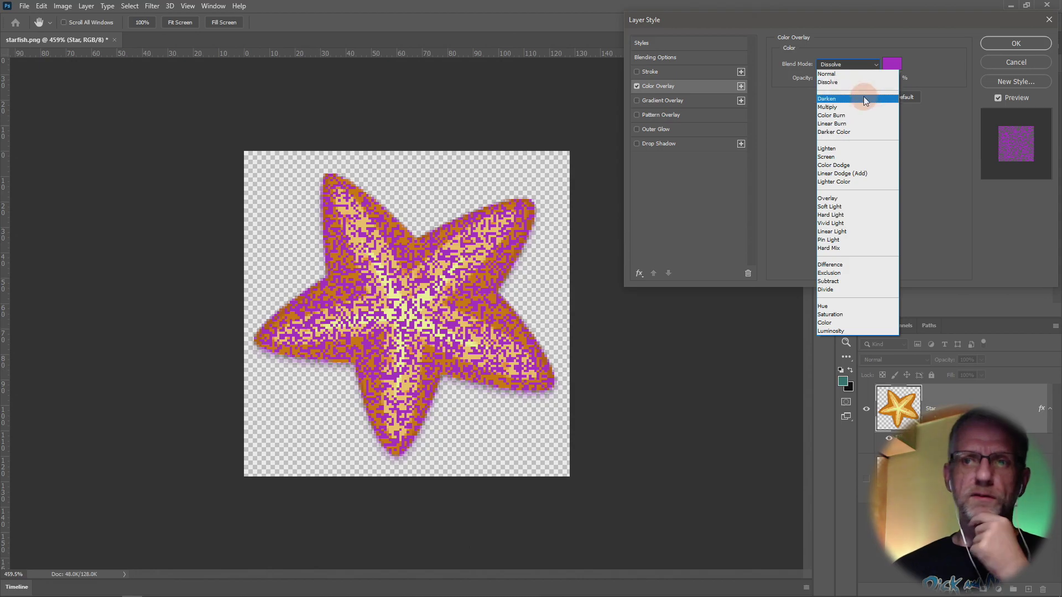
pyautogui.click(864, 98)
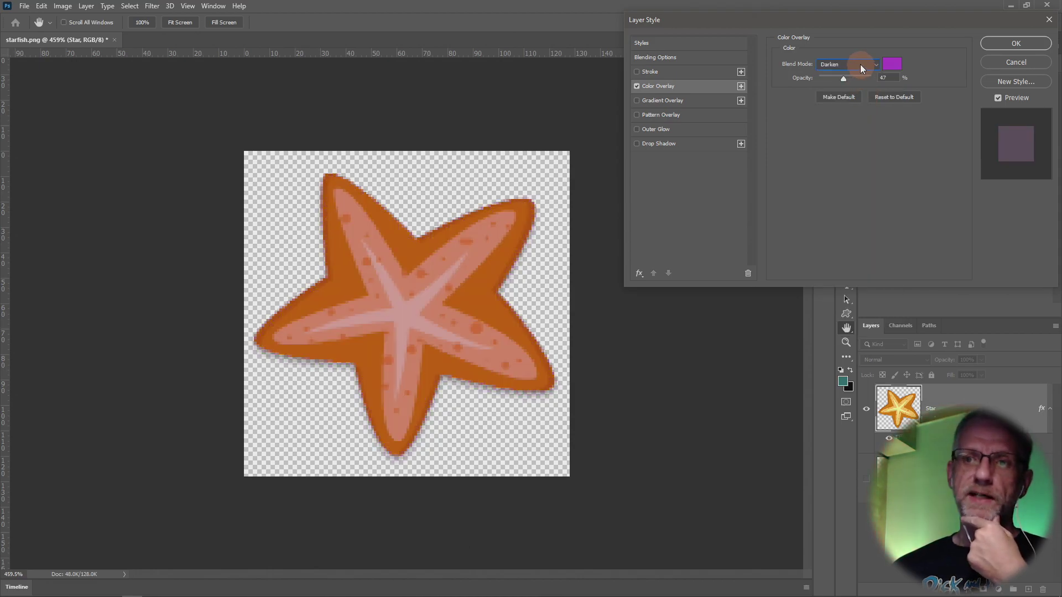
pyautogui.click(860, 64)
pyautogui.click(857, 74)
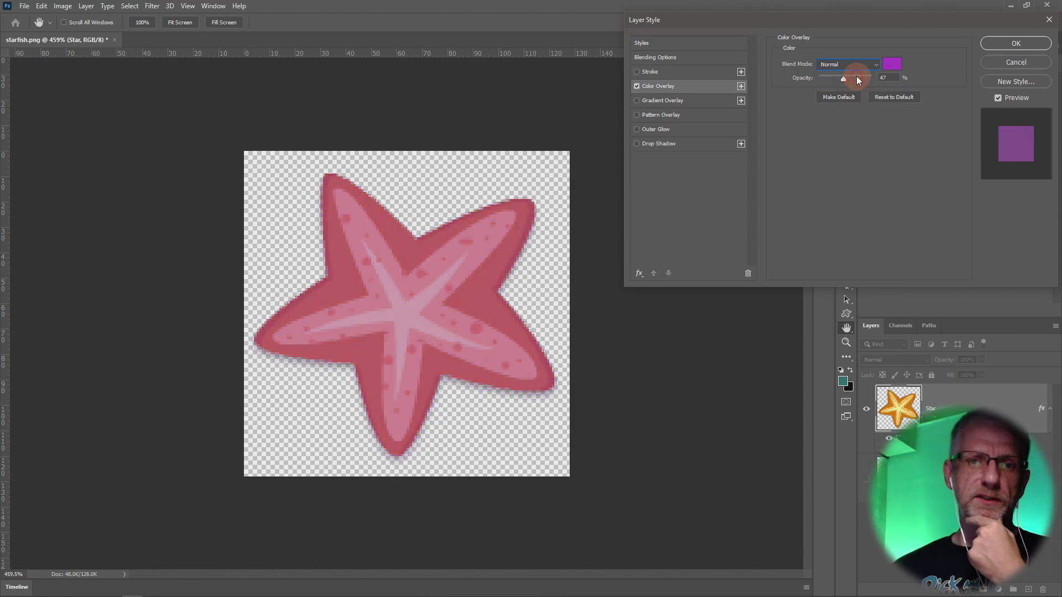
# Step: Set the purple overlay's blend mode to Multiply and its opacity to 63%
pyautogui.click(859, 65)
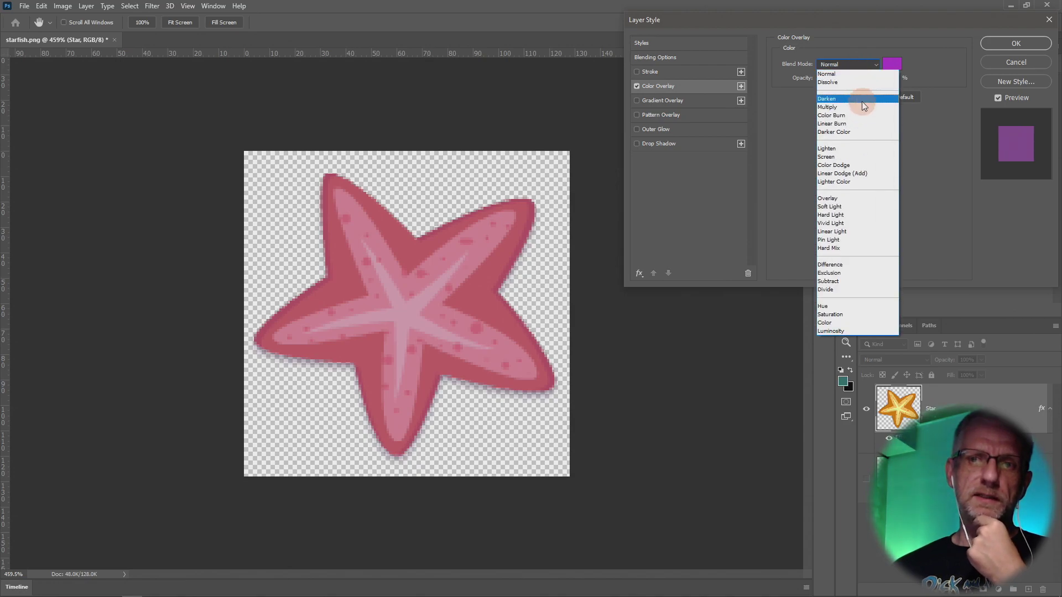
pyautogui.click(861, 107)
pyautogui.moveTo(843, 81)
pyautogui.mouseDown()
pyautogui.moveTo(855, 78)
pyautogui.moveTo(847, 82)
pyautogui.mouseUp()
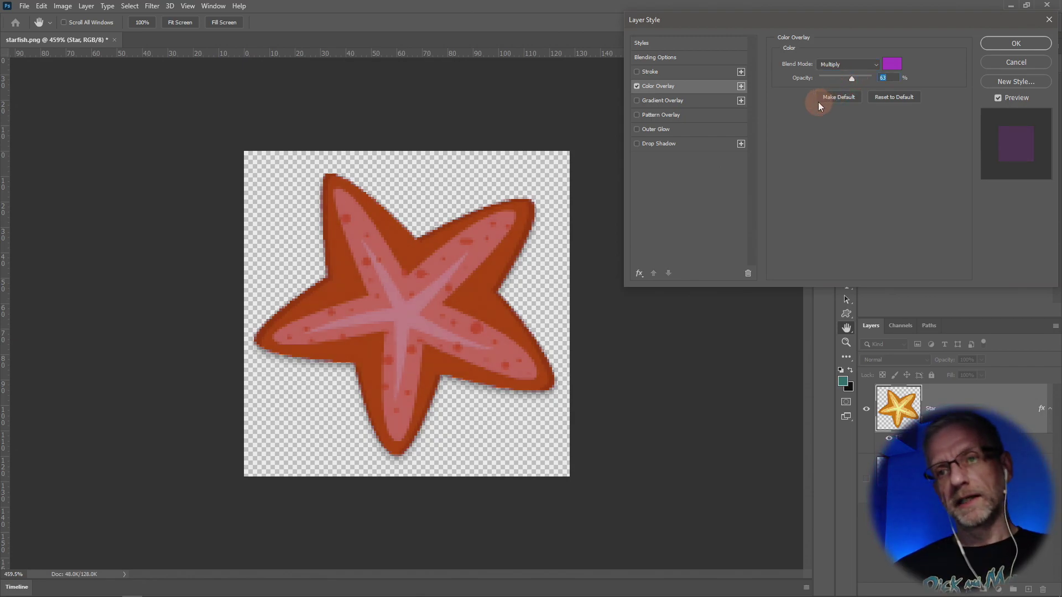
# Step: Compare the starfish with and without the color overlay, and apply the layer style with the overlay enabled
pyautogui.click(634, 86)
pyautogui.click(634, 87)
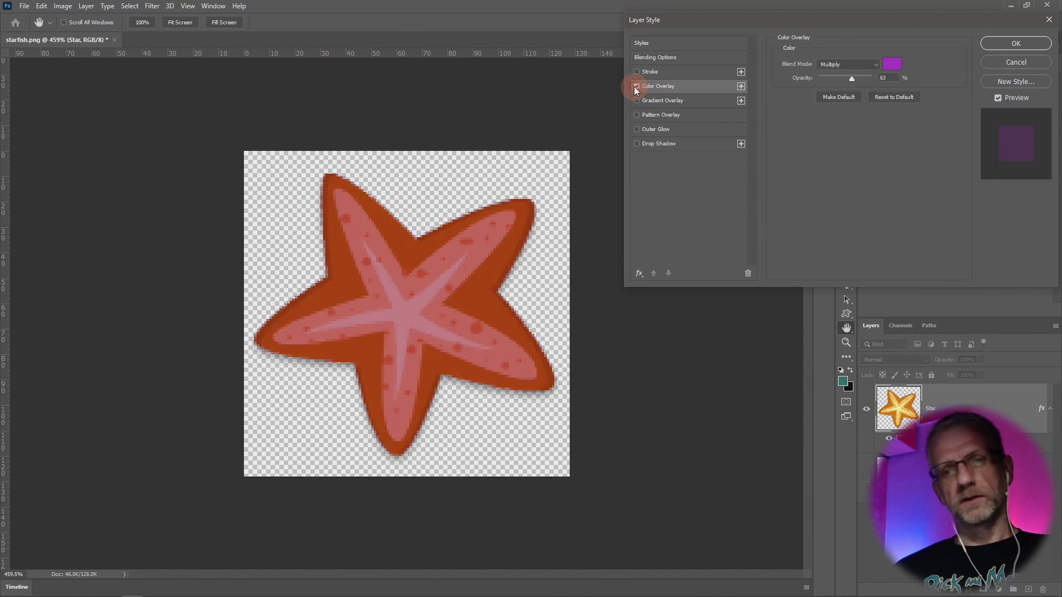
pyautogui.click(635, 86)
pyautogui.click(635, 86)
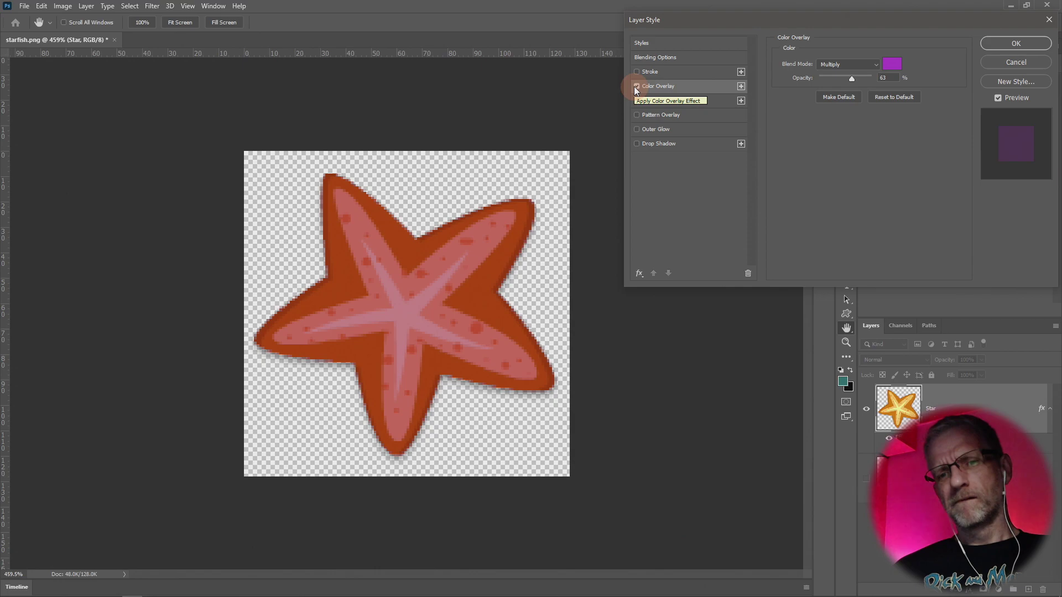
pyautogui.click(635, 87)
pyautogui.click(635, 86)
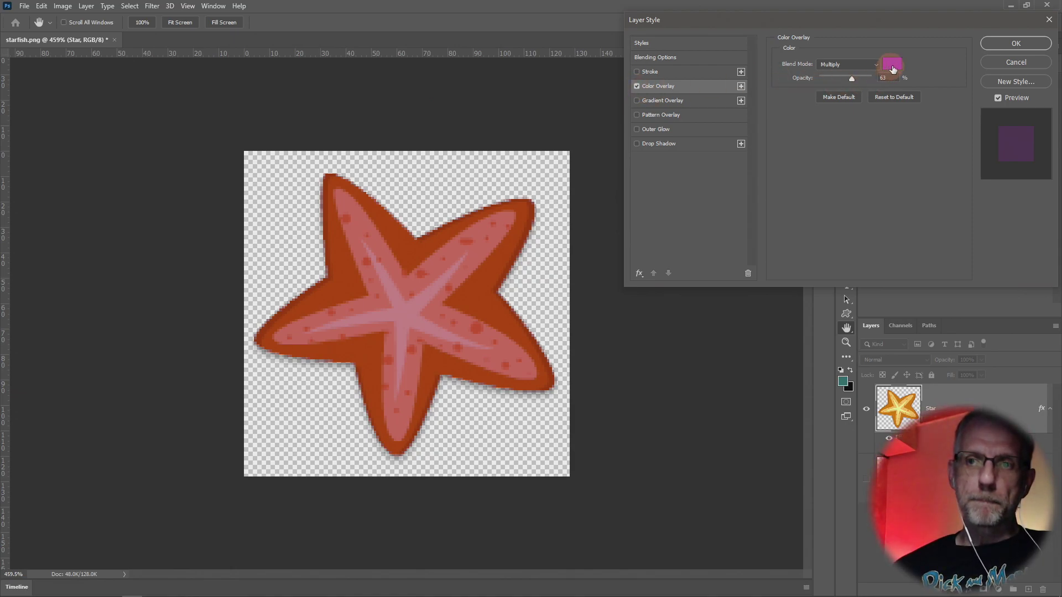
pyautogui.click(999, 43)
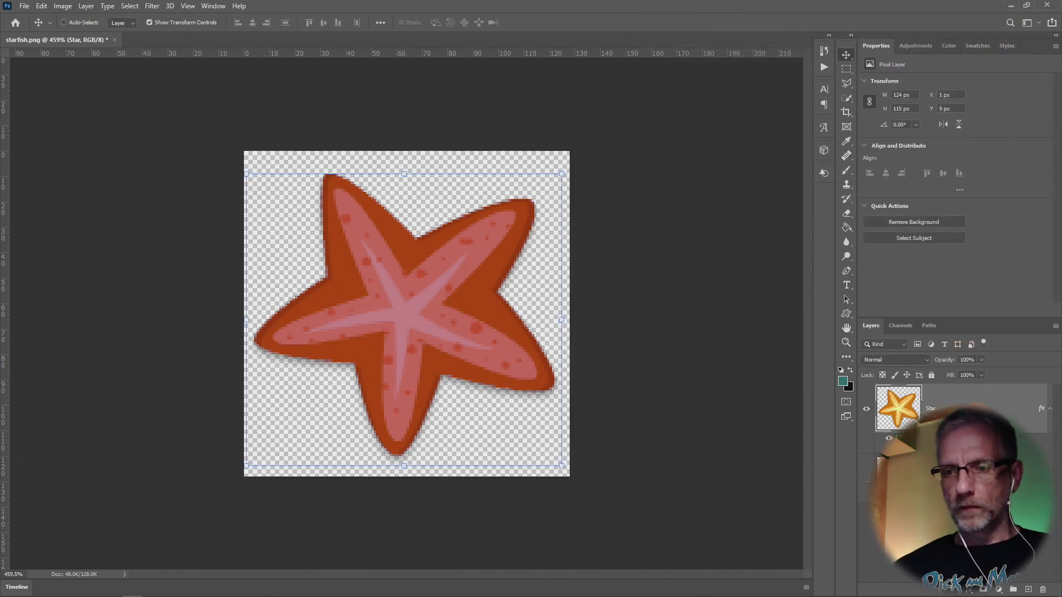
# Step: Duplicate the tinted Star layer below itself, rename the upper one Purple and hide it
pyautogui.moveTo(898, 408); pyautogui.dragTo(898, 456)
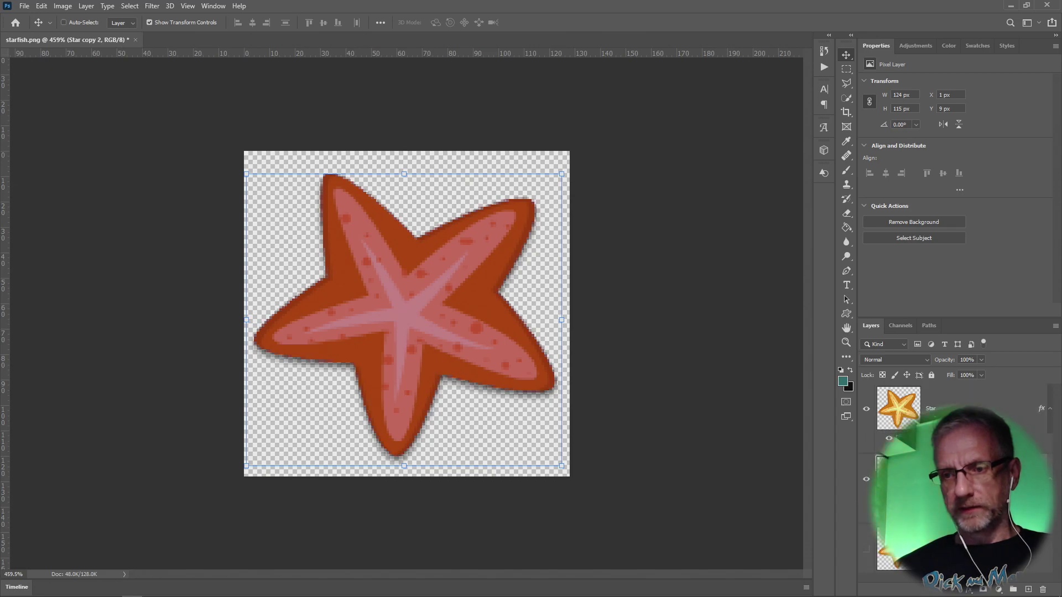
pyautogui.doubleClick(932, 408)
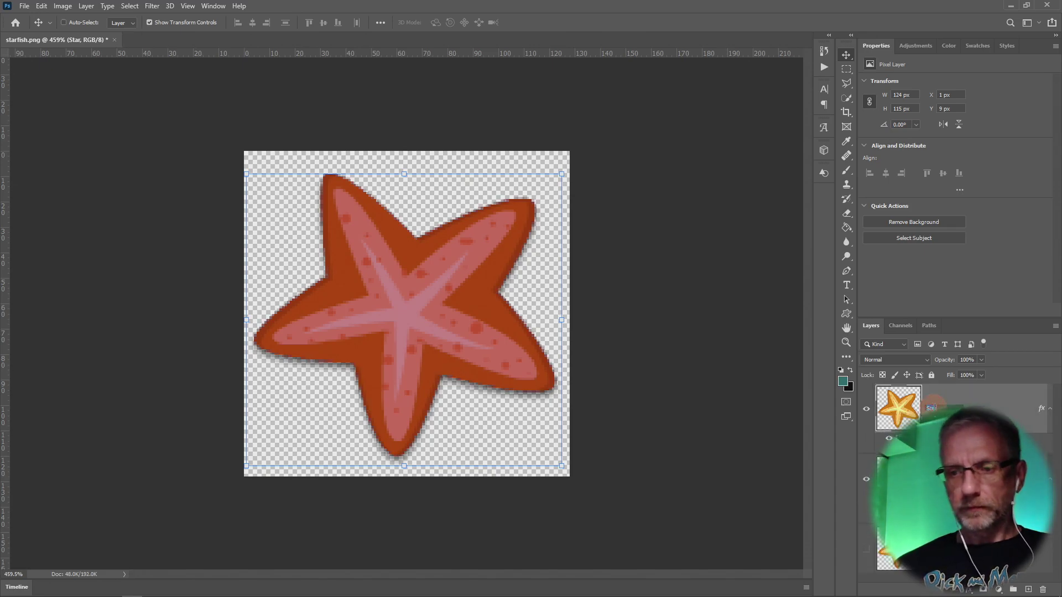
pyautogui.write('Purple')
pyautogui.press('Return')
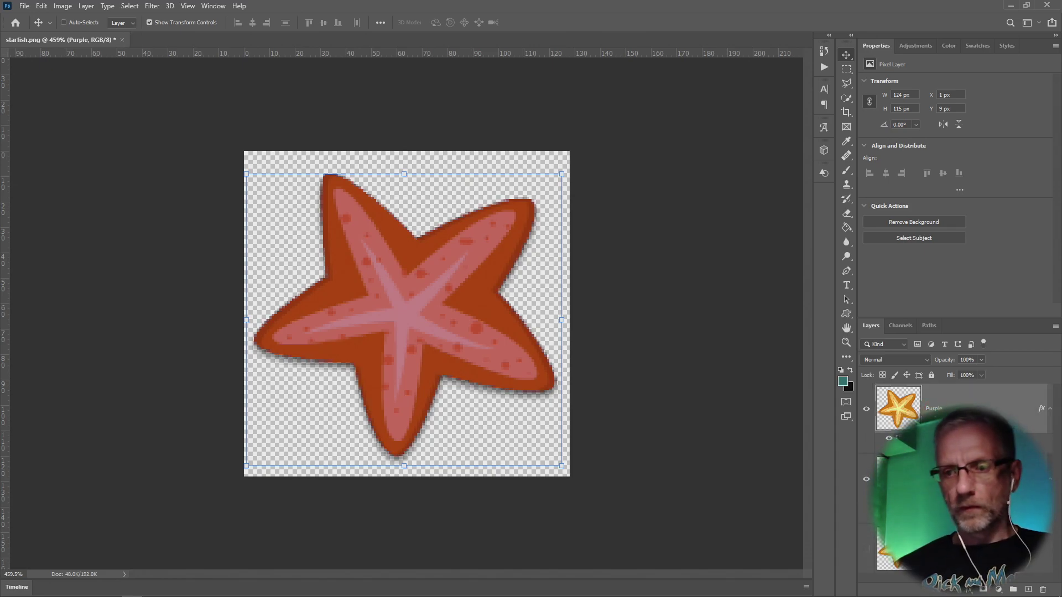
pyautogui.click(866, 410)
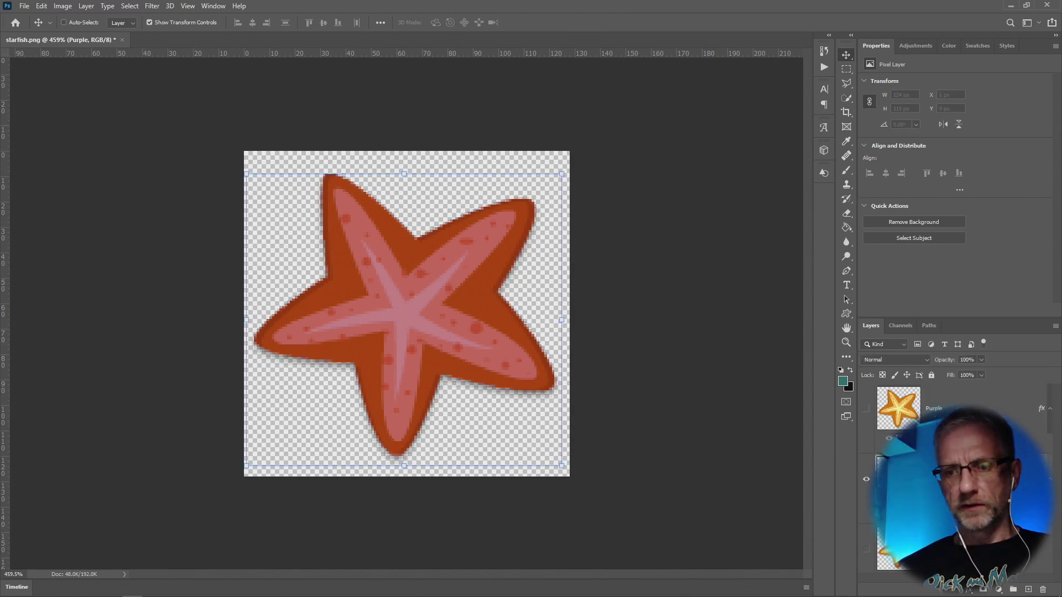
# Step: Change the duplicate star's color overlay to pink ce397f and raise its opacity to 81%
pyautogui.doubleClick(899, 479)
pyautogui.click(891, 63)
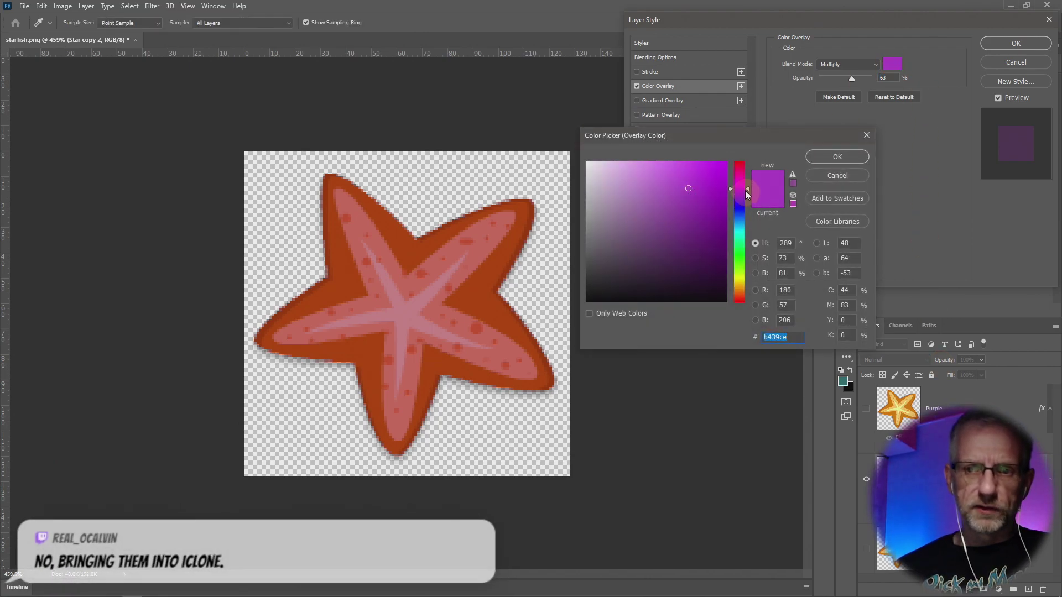
pyautogui.moveTo(741, 194); pyautogui.dragTo(746, 172)
pyautogui.click(839, 158)
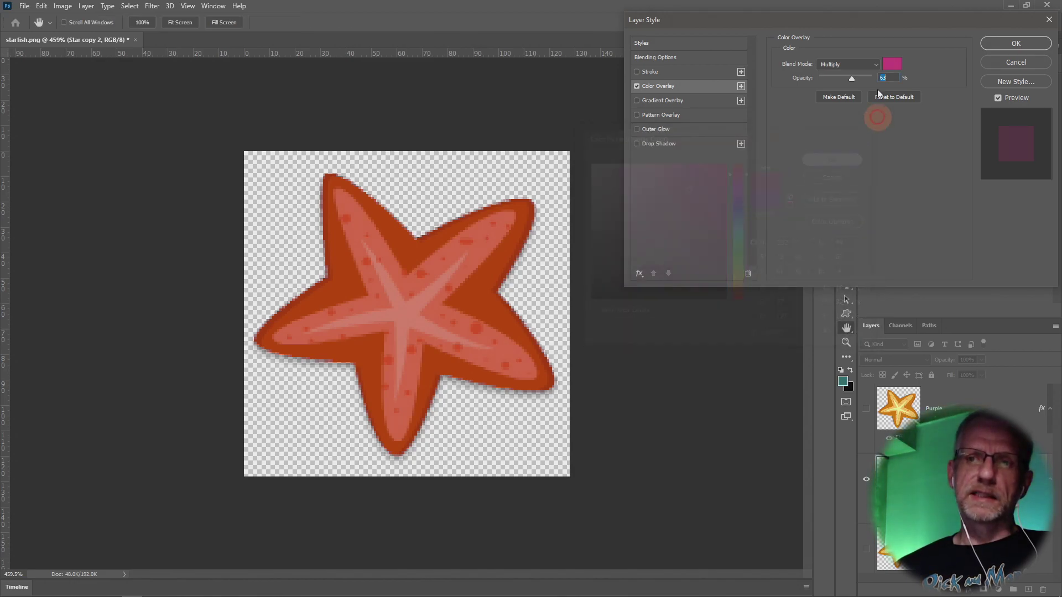
pyautogui.moveTo(852, 80); pyautogui.dragTo(862, 78)
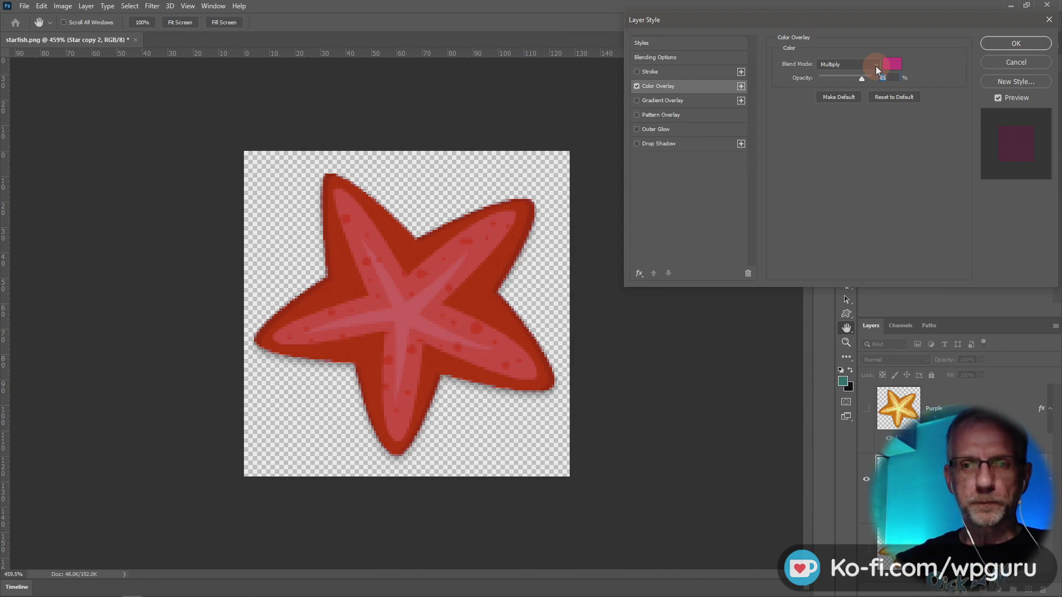
# Step: Change the duplicate star's overlay color to a saturated blue with a hue of 240°
pyautogui.click(892, 64)
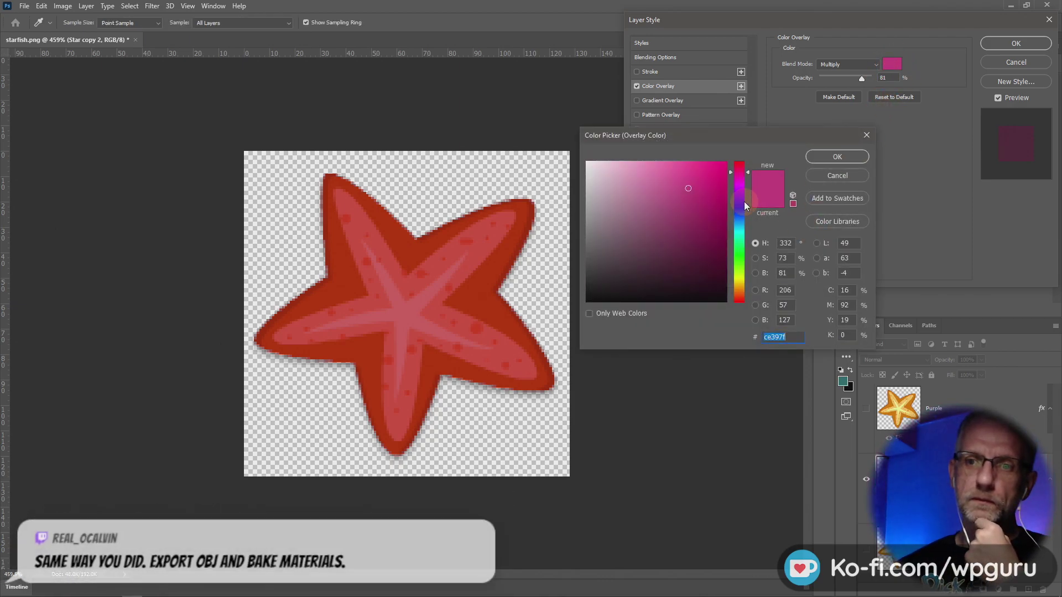
pyautogui.click(743, 209)
pyautogui.click(695, 190)
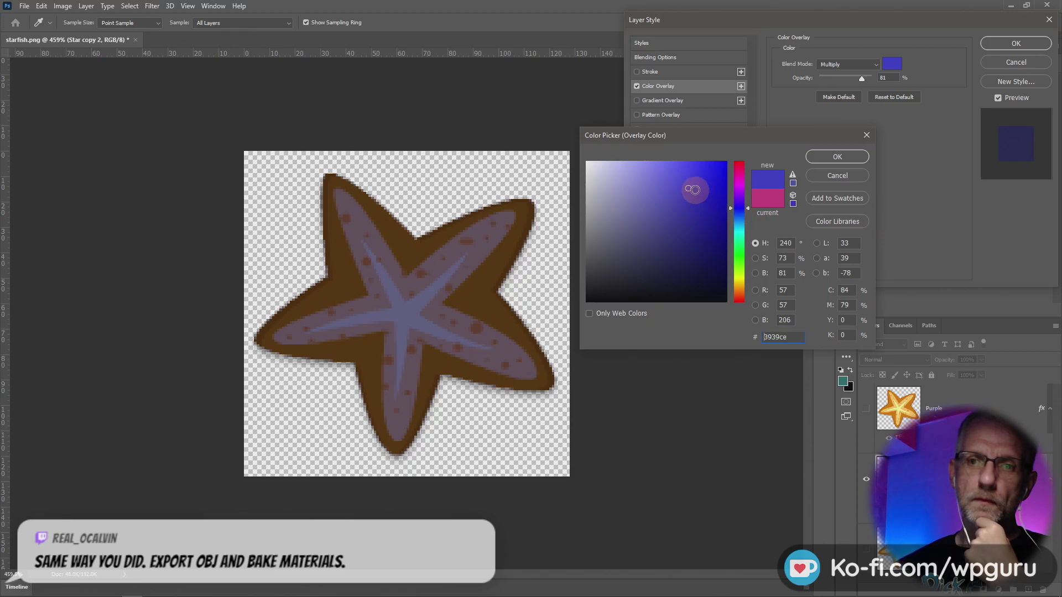
pyautogui.moveTo(695, 190); pyautogui.dragTo(700, 180)
pyautogui.click(838, 157)
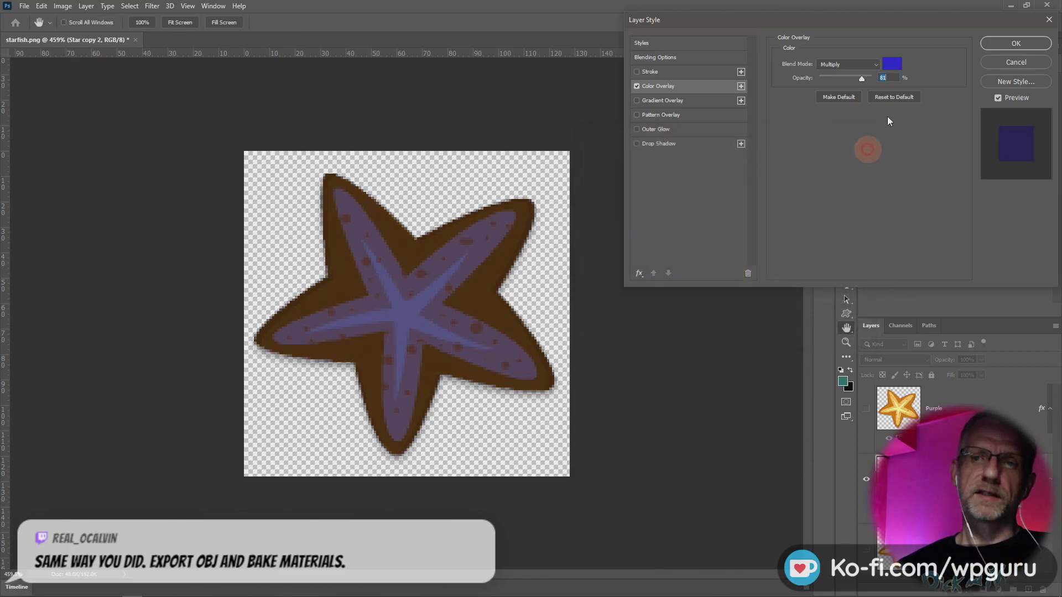
# Step: Try the Color Burn, Lighten and Screen blend modes on the blue color overlay, and set it to Overlay
pyautogui.click(875, 65)
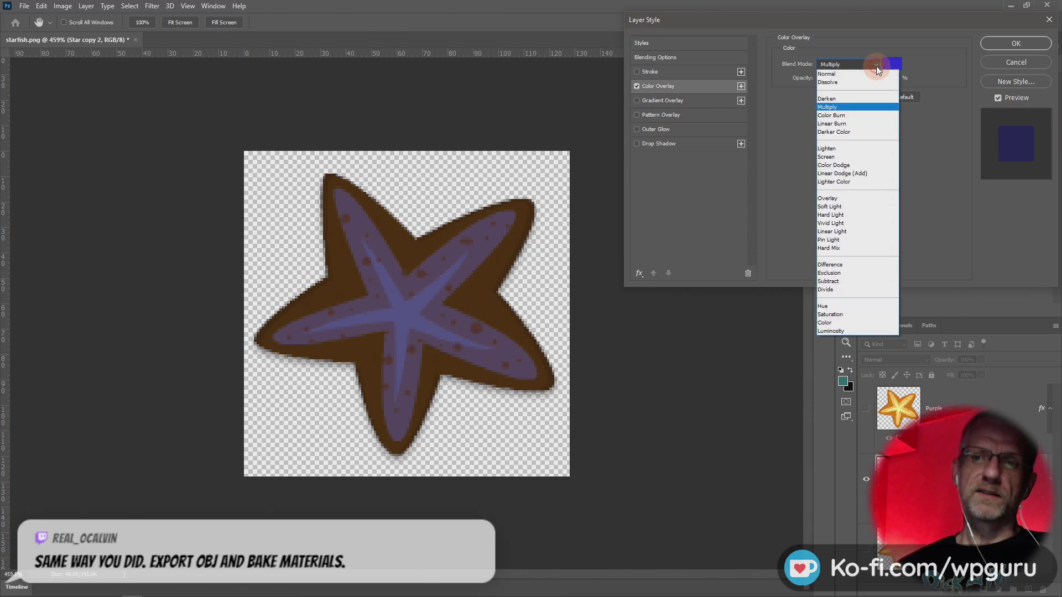
pyautogui.click(878, 115)
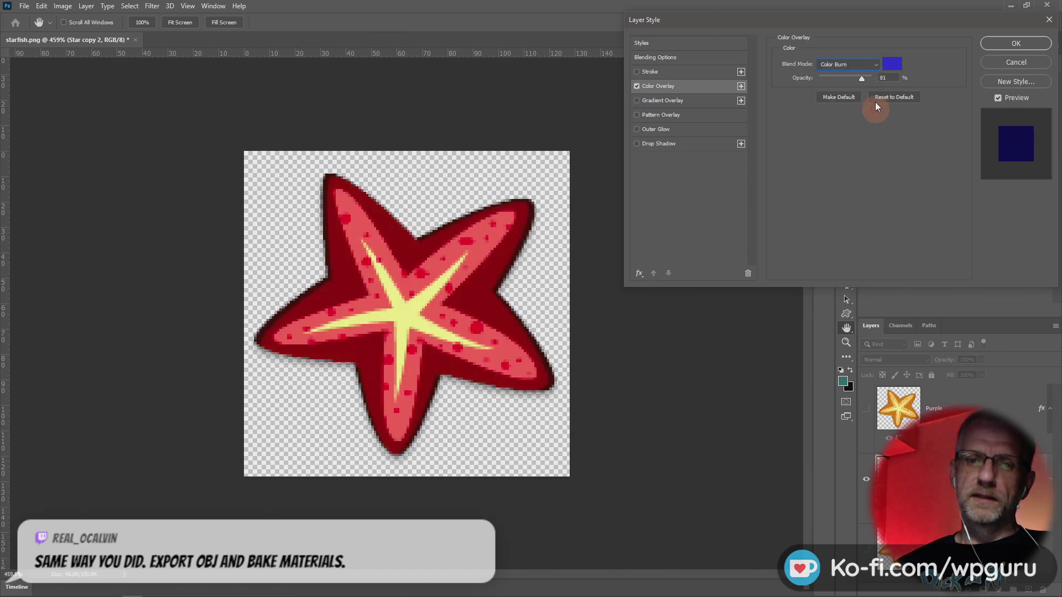
pyautogui.click(861, 66)
pyautogui.click(916, 66)
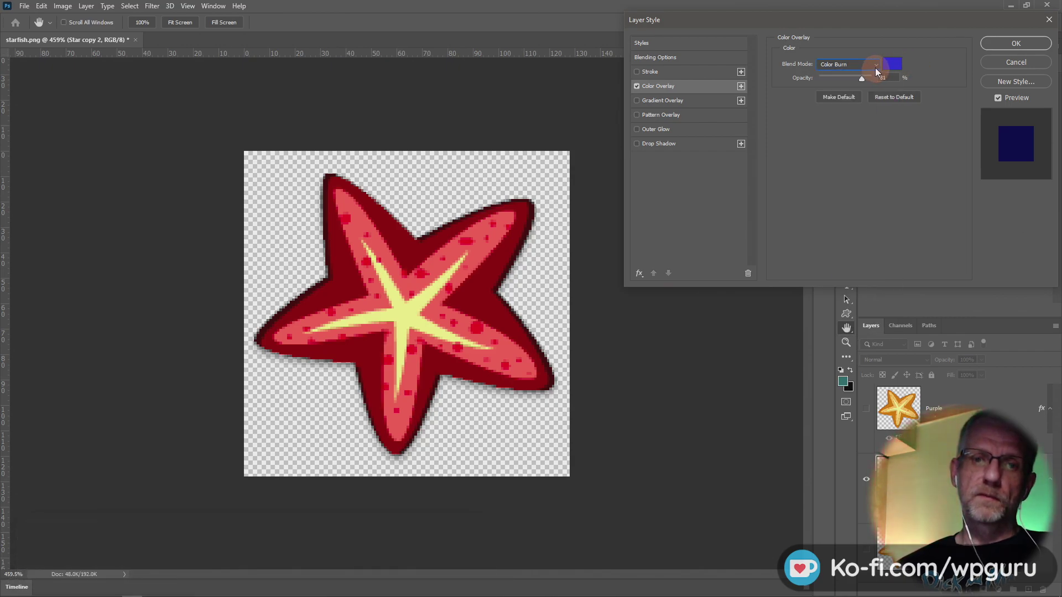
pyautogui.click(878, 66)
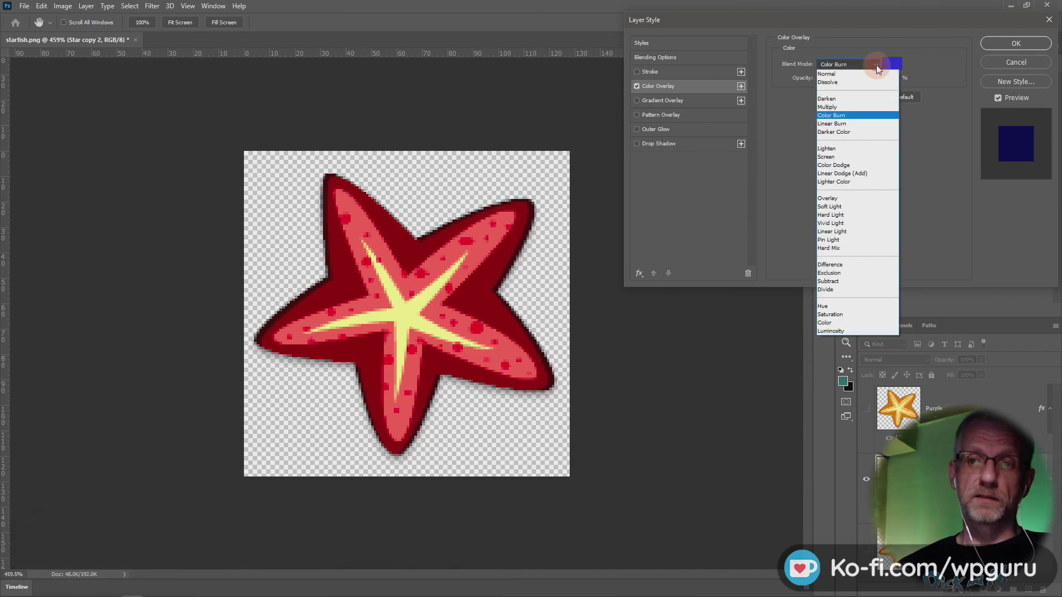
pyautogui.click(875, 148)
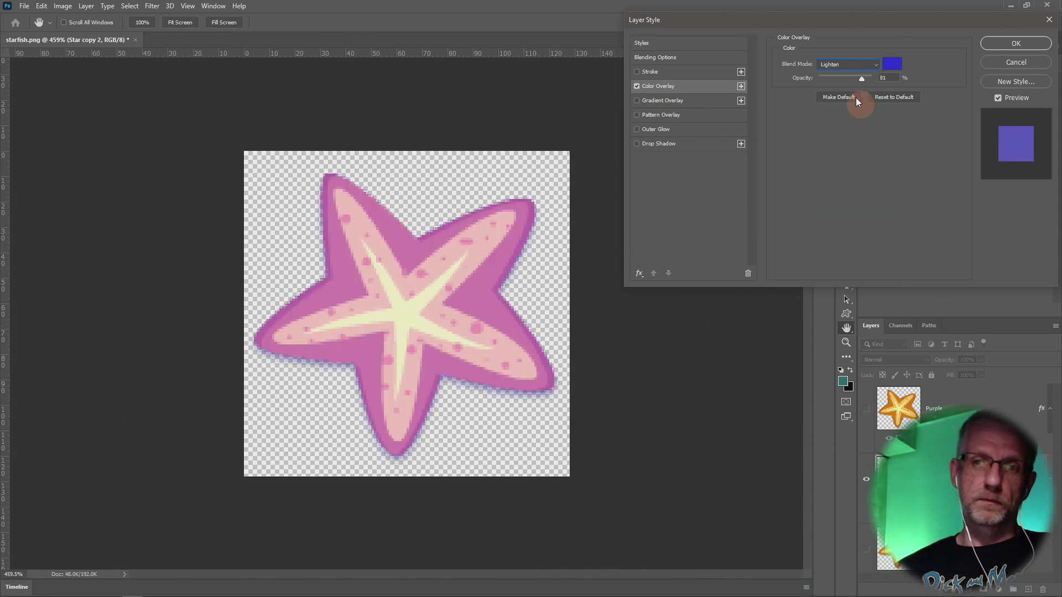
pyautogui.click(868, 66)
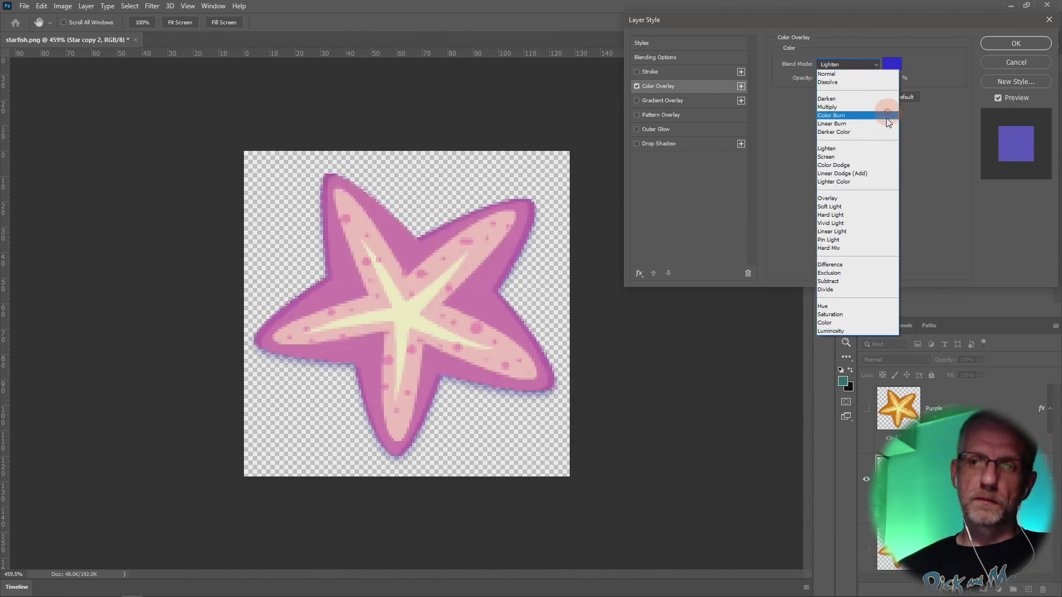
pyautogui.click(888, 157)
pyautogui.click(866, 64)
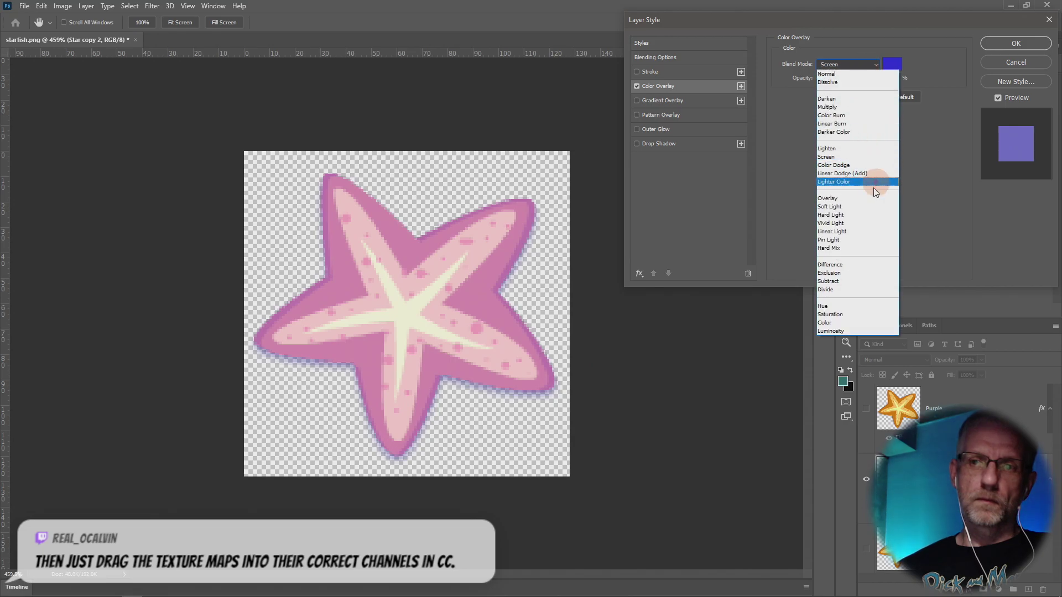
pyautogui.click(868, 199)
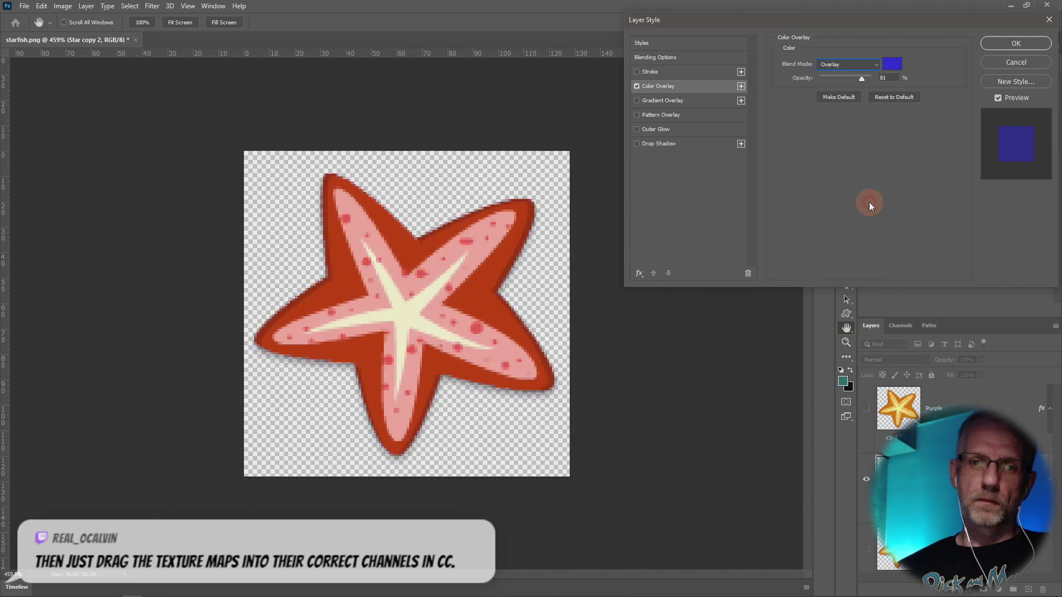
# Step: Set the blue color overlay's blend mode to Color Burn and apply the layer style
pyautogui.click(877, 66)
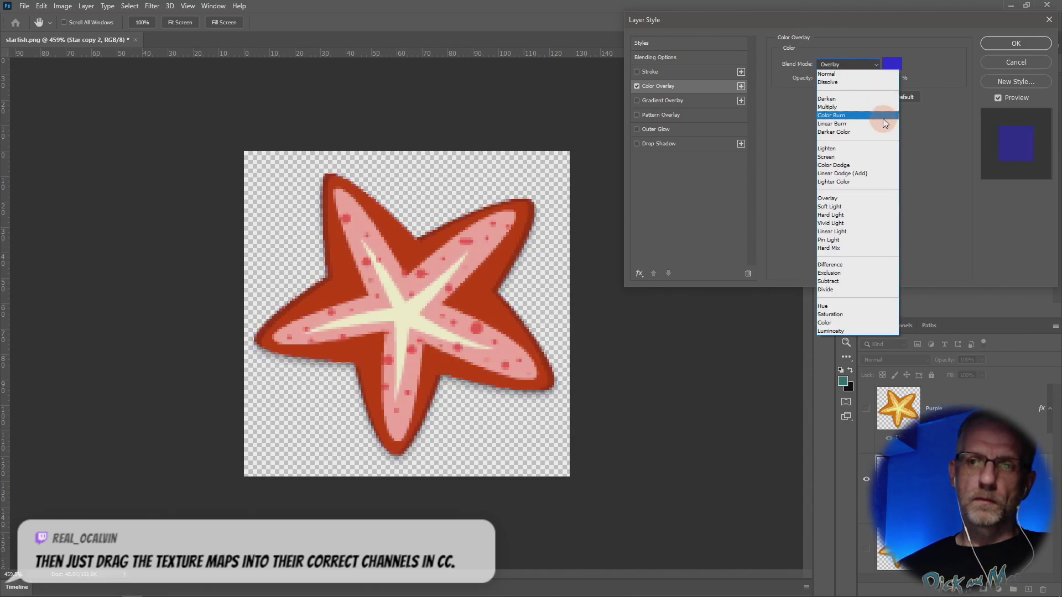
pyautogui.click(883, 115)
pyautogui.click(892, 65)
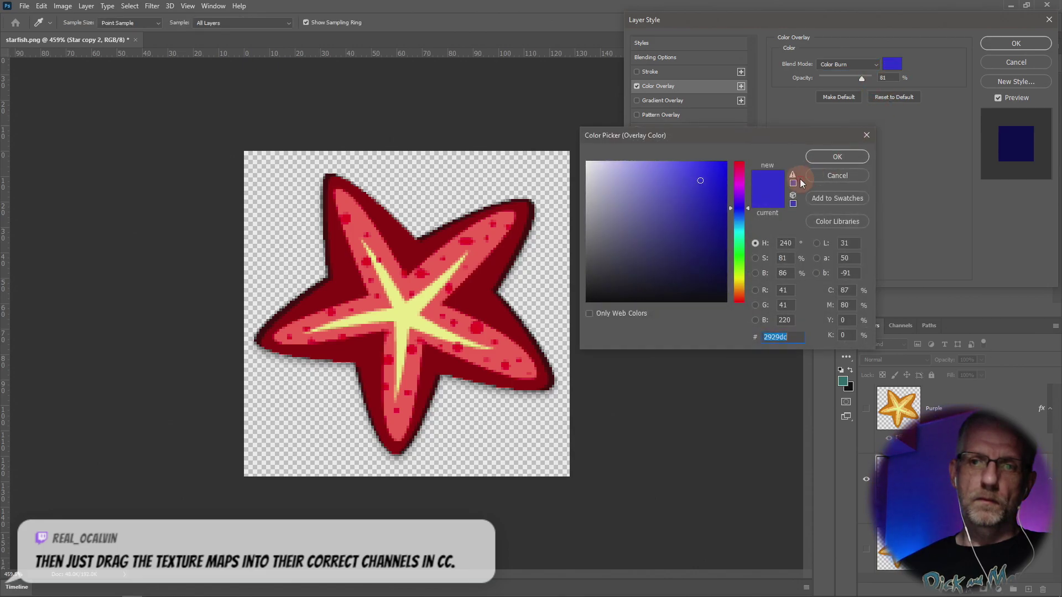
pyautogui.moveTo(743, 208)
pyautogui.mouseDown()
pyautogui.moveTo(744, 188)
pyautogui.moveTo(746, 284)
pyautogui.moveTo(745, 169)
pyautogui.moveTo(753, 209)
pyautogui.mouseUp()
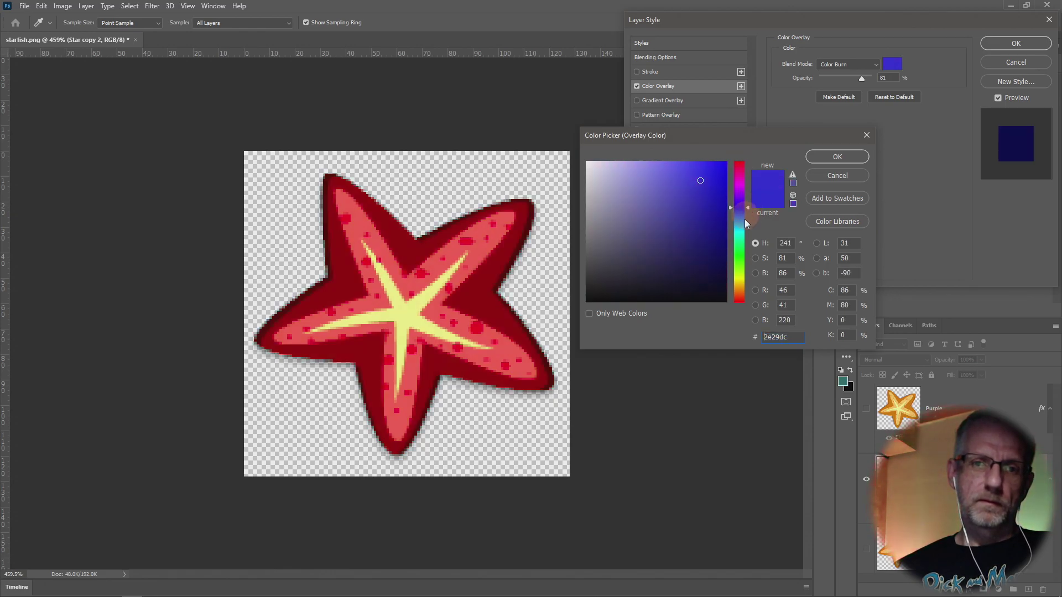
pyautogui.click(841, 175)
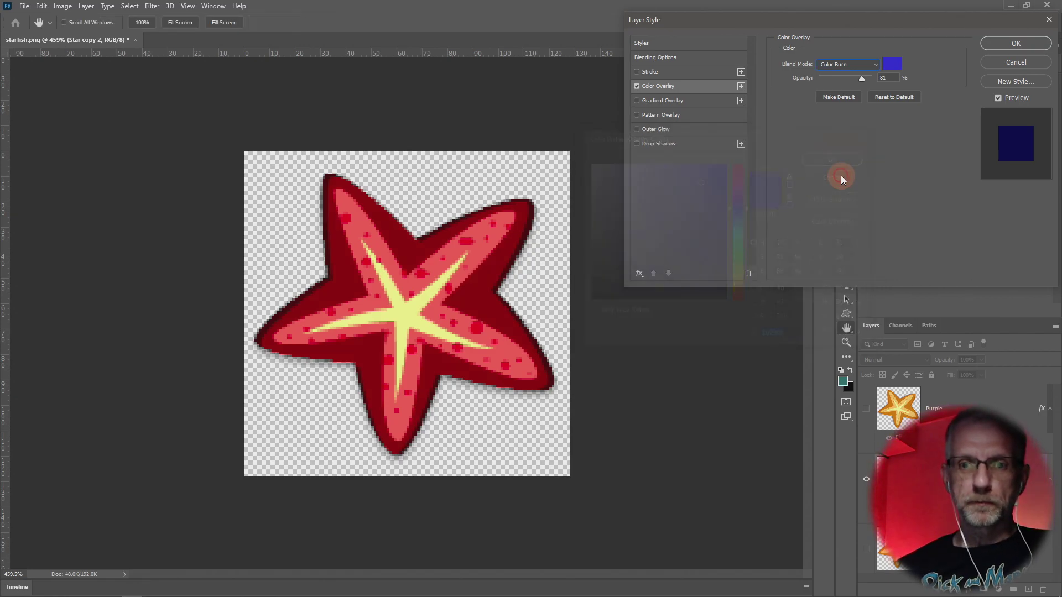
pyautogui.click(1007, 45)
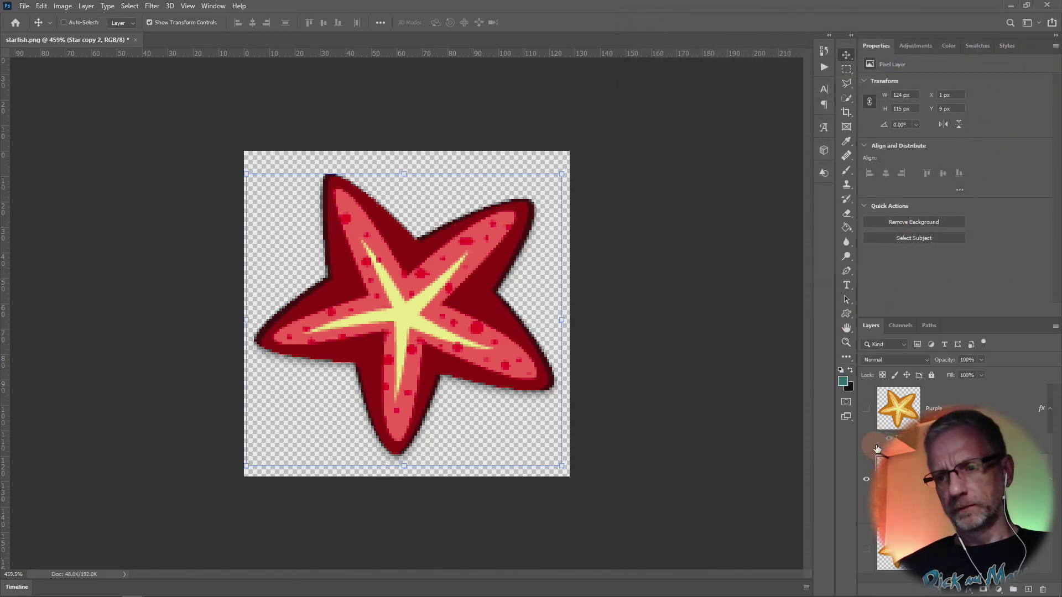
# Step: Hide the red test star and group the two colour-overlay star layers under the name Colour Tests
pyautogui.click(867, 479)
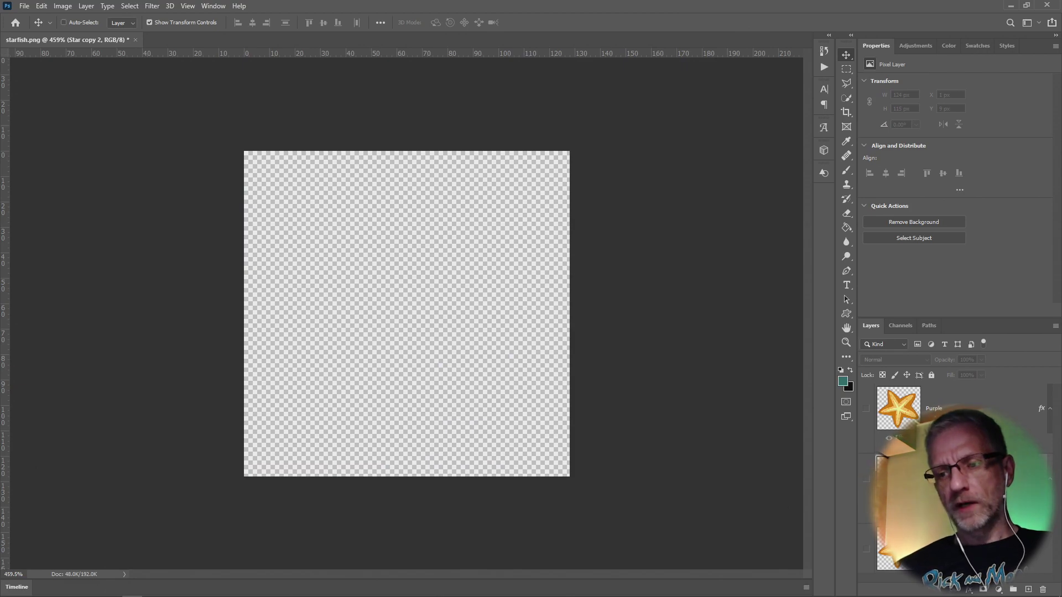
pyautogui.click(935, 408)
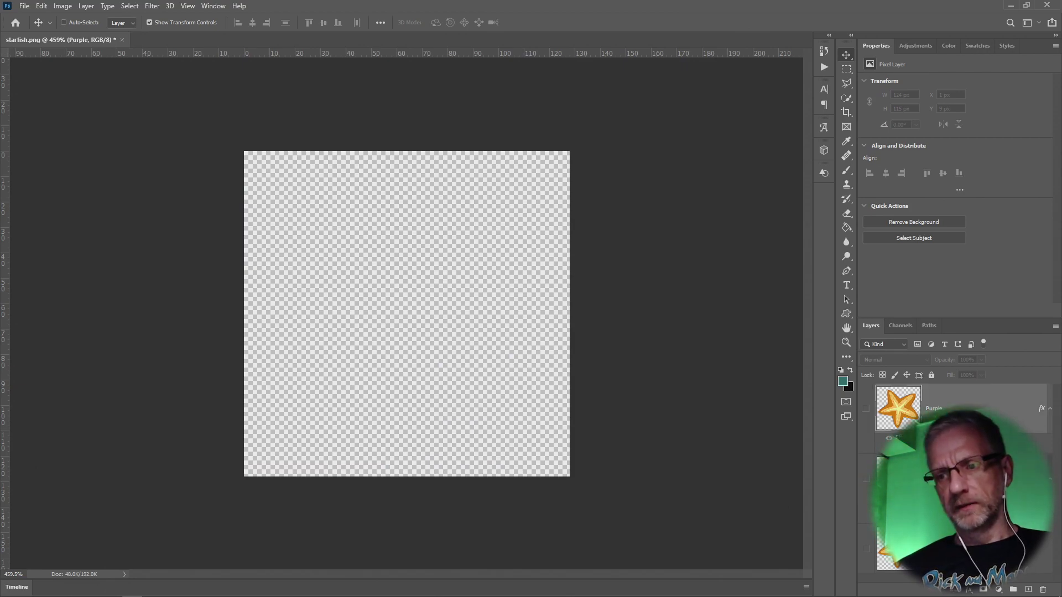
pyautogui.click(1011, 588)
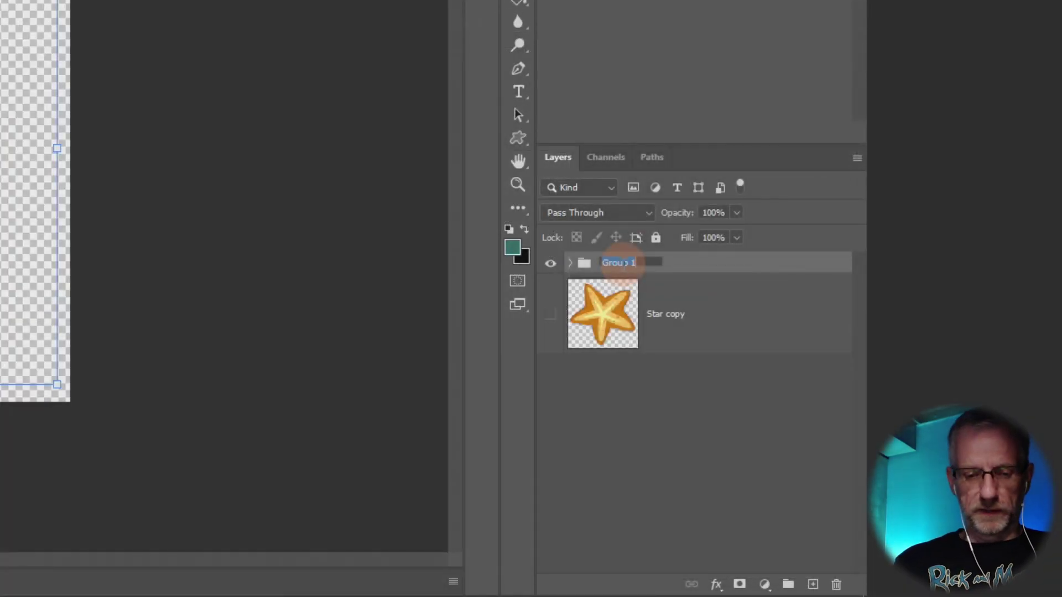
pyautogui.write('Colour Tests')
pyautogui.press('Return')
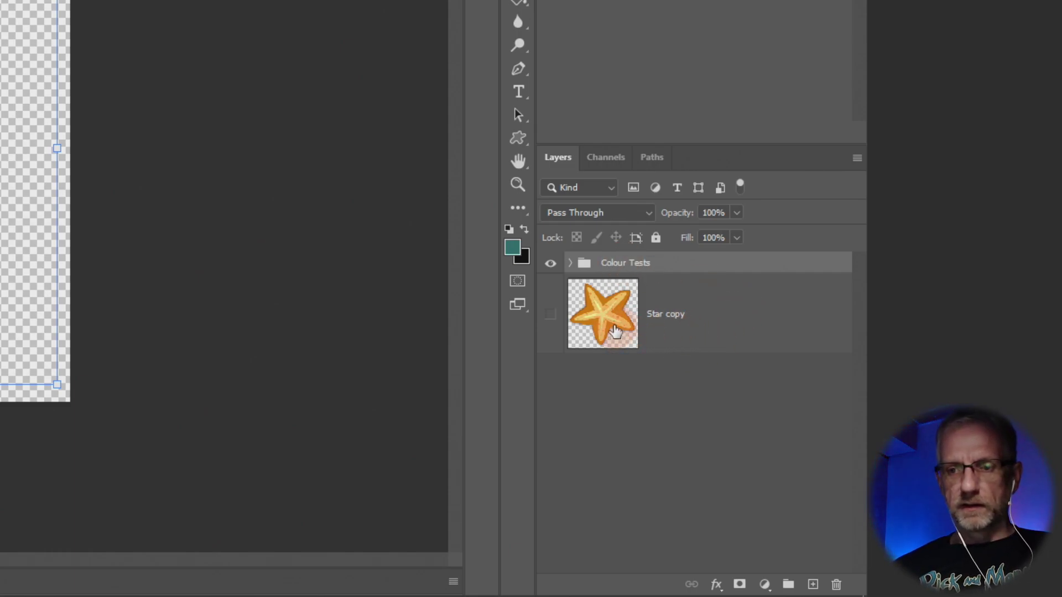
# Step: Duplicate the Star copy layer below itself and make the upper Star copy layer visible
pyautogui.click(699, 322)
pyautogui.moveTo(700, 322); pyautogui.dragTo(709, 361)
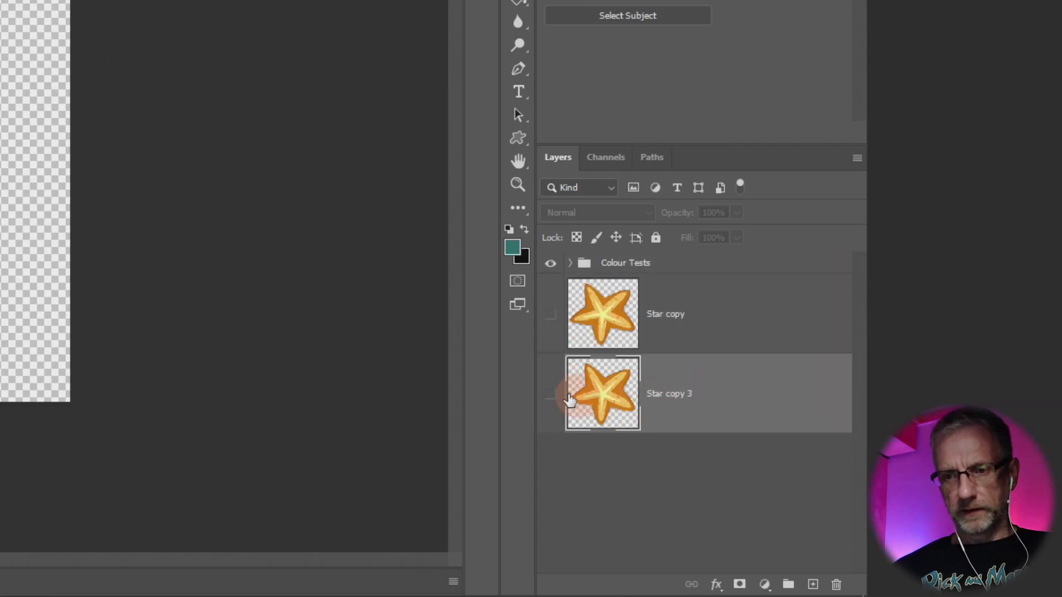
pyautogui.click(551, 314)
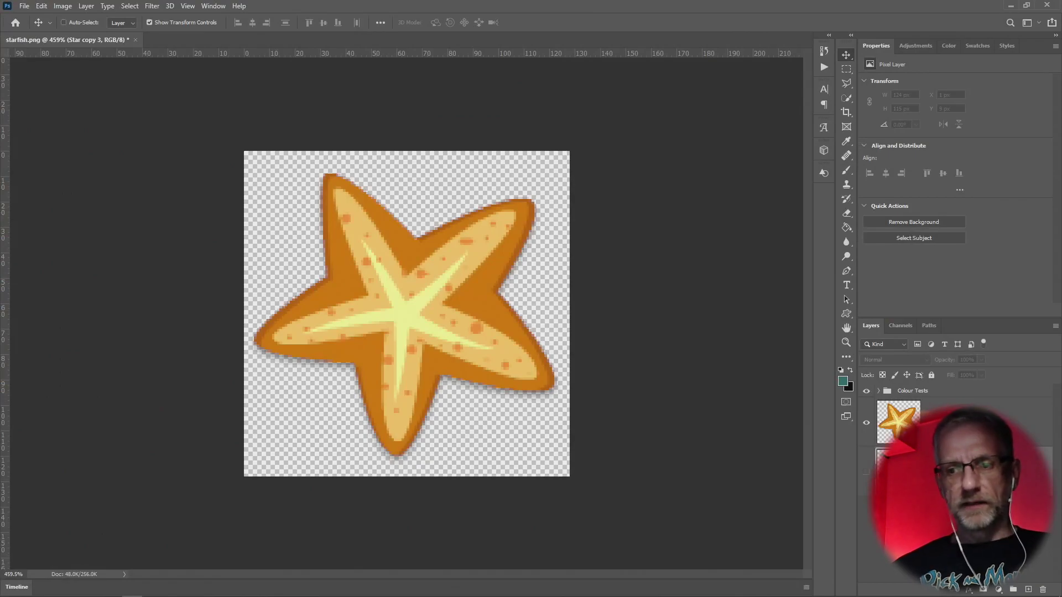
# Step: Add the horizontal text 12 in 48 pt Days One on the orange starfish, above the Star copy layer
pyautogui.scroll(1, 653, 383)
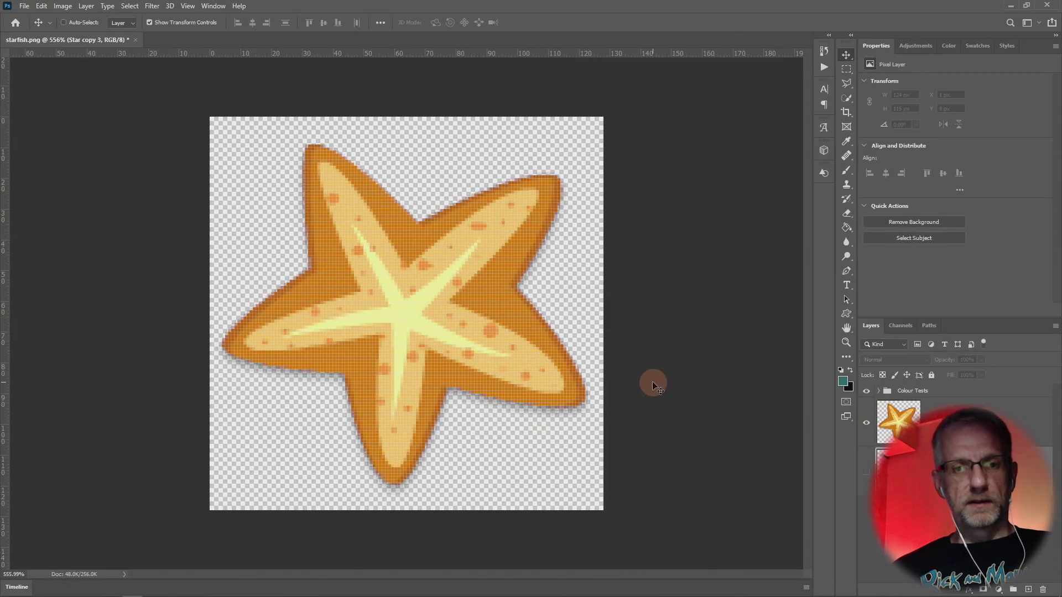
pyautogui.scroll(-1, 653, 382)
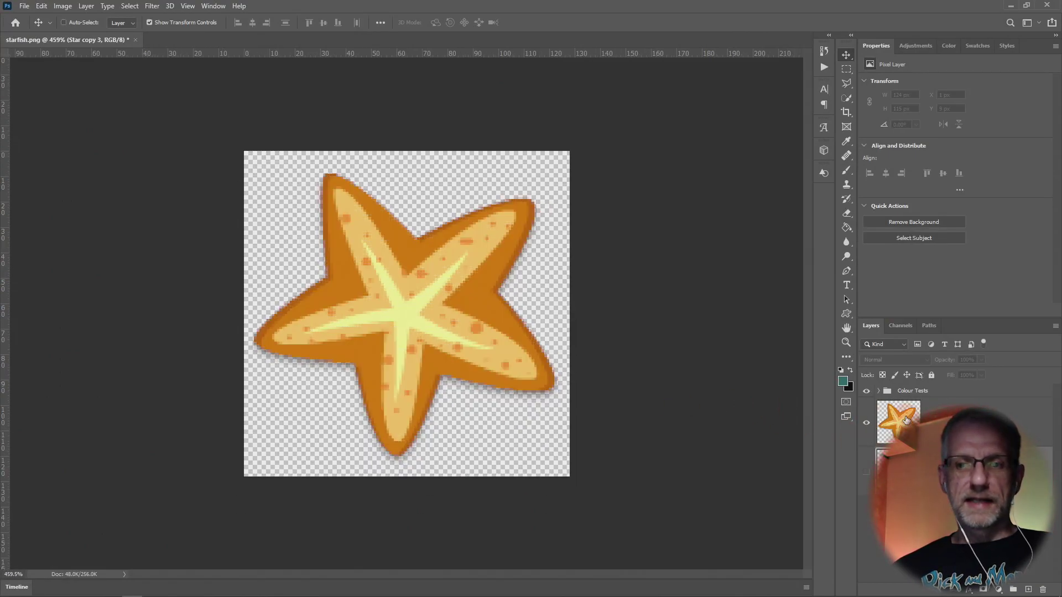
pyautogui.click(898, 420)
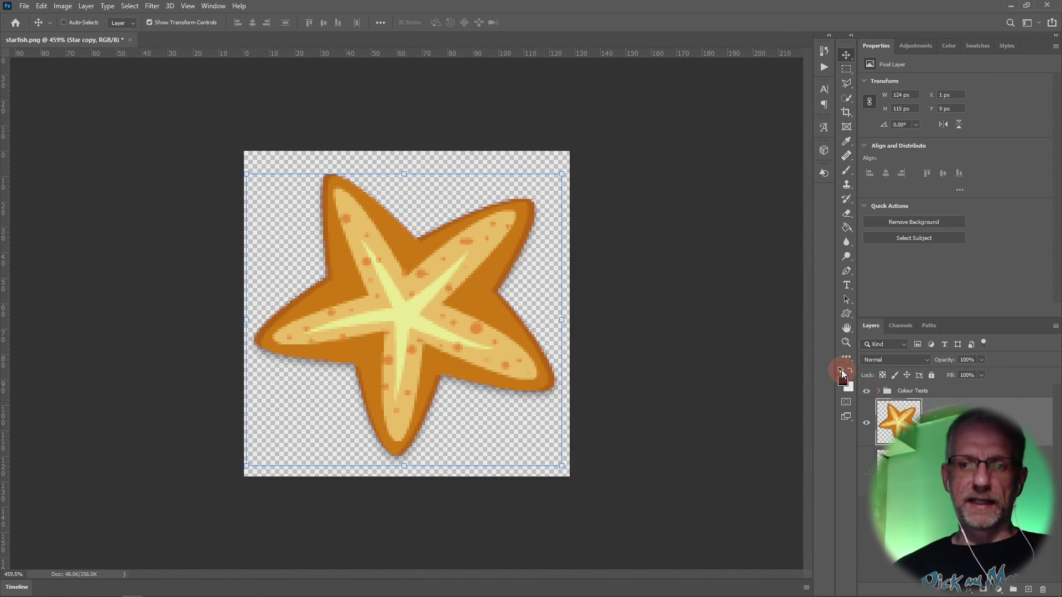
pyautogui.click(842, 370)
pyautogui.click(846, 284)
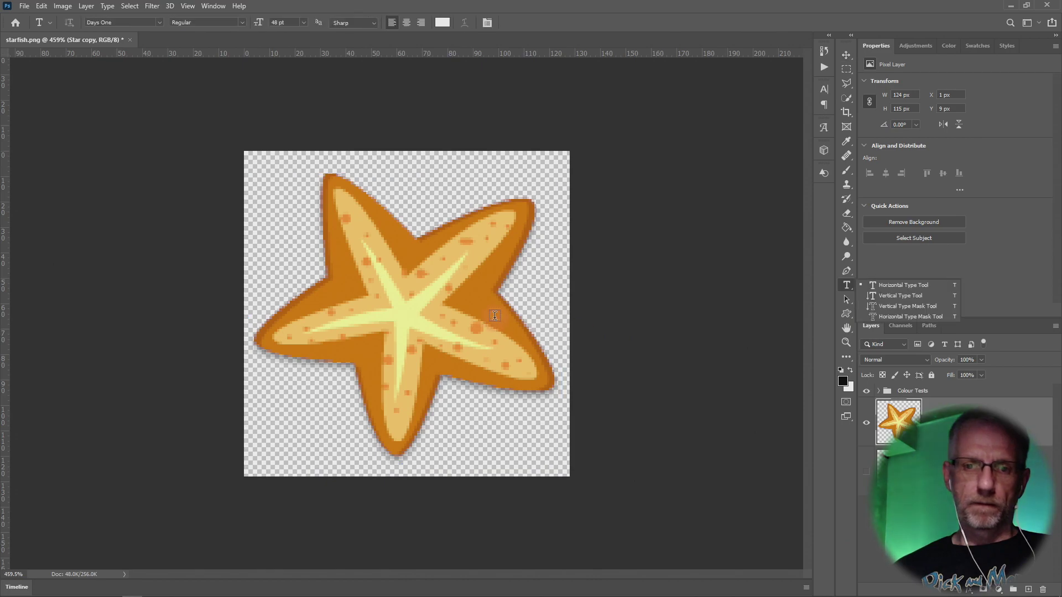
pyautogui.click(380, 315)
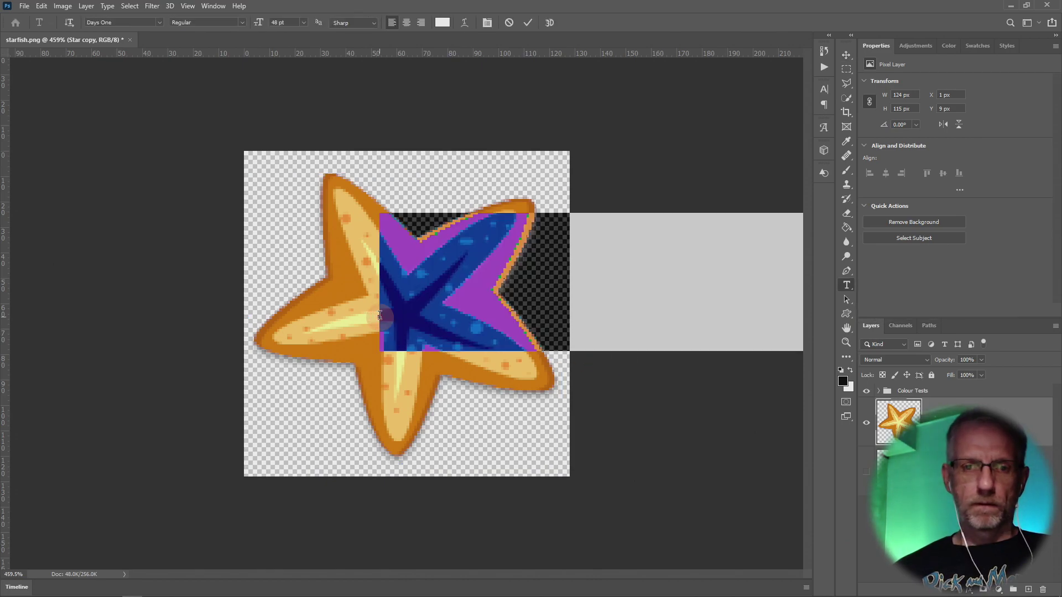
pyautogui.write('12')
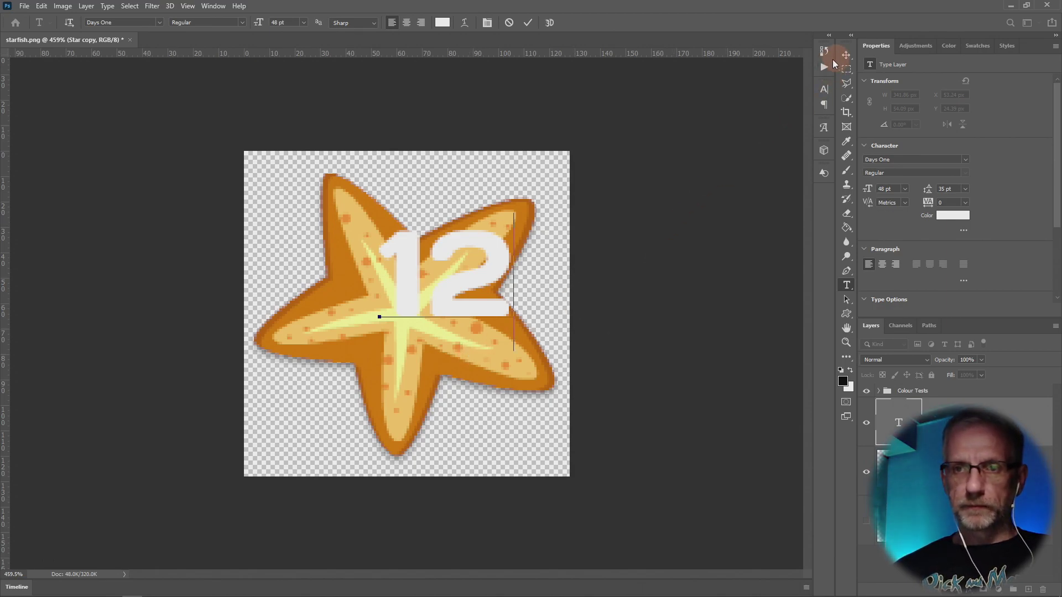
# Step: Change the color of the 12 text to black, 000000
pyautogui.click(441, 22)
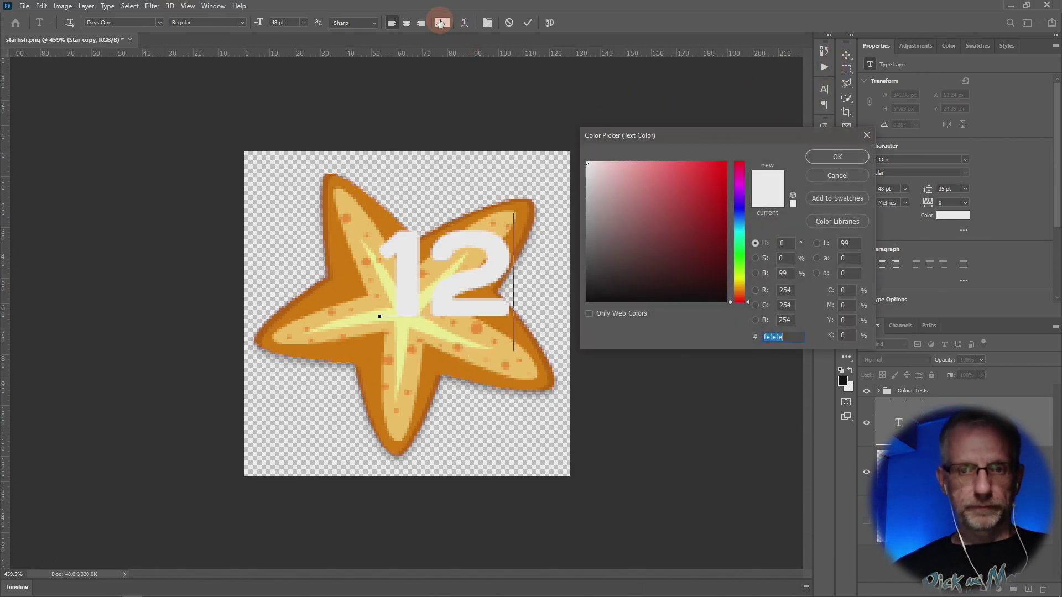
pyautogui.click(650, 262)
pyautogui.moveTo(649, 262); pyautogui.dragTo(476, 359)
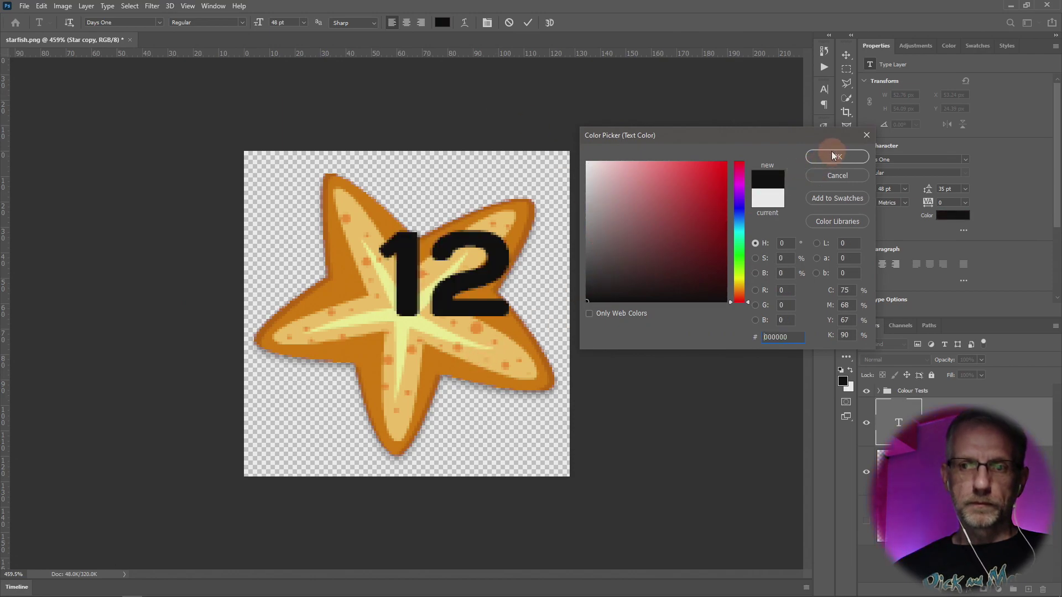
pyautogui.click(833, 156)
# Step: Nudge the 12 text onto the starfish's centre, at about X 40 px and Y 37 px
pyautogui.click(845, 57)
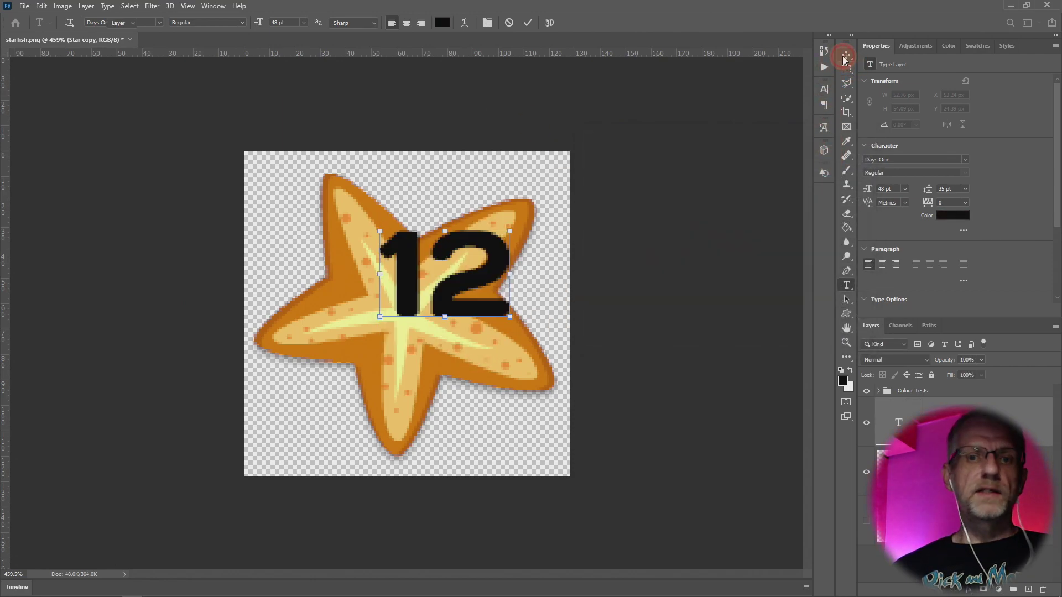
pyautogui.hotkey('shift', 'Left')
pyautogui.hotkey('shift', 'Left')
pyautogui.hotkey('shift', 'Left')
pyautogui.hotkey('shift', 'Right')
pyautogui.hotkey('shift', 'Right')
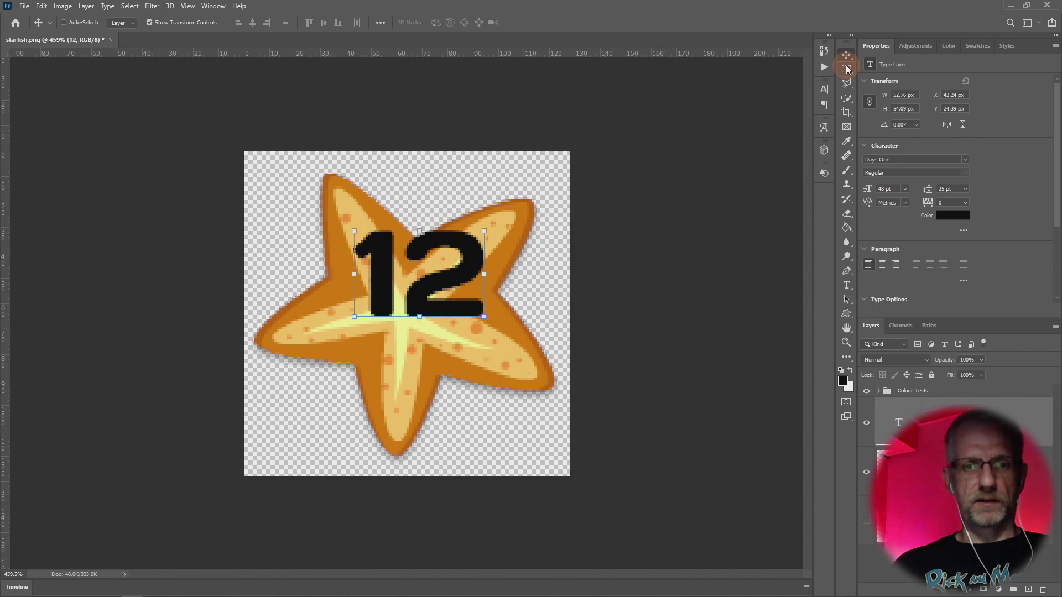
pyautogui.hotkey('shift', 'Left')
pyautogui.press('Down')
pyautogui.press('Down')
pyautogui.press('Down')
pyautogui.press('Down')
pyautogui.press('Down')
pyautogui.press('Down')
pyautogui.press('Down')
pyautogui.press('Down')
pyautogui.press('Down')
pyautogui.press('Down')
pyautogui.press('Down')
pyautogui.press('Down')
pyautogui.press('Down')
pyautogui.press('Right')
pyautogui.press('Right')
pyautogui.press('Right')
pyautogui.press('Right')
pyautogui.press('Right')
pyautogui.press('Right')
pyautogui.press('Right')
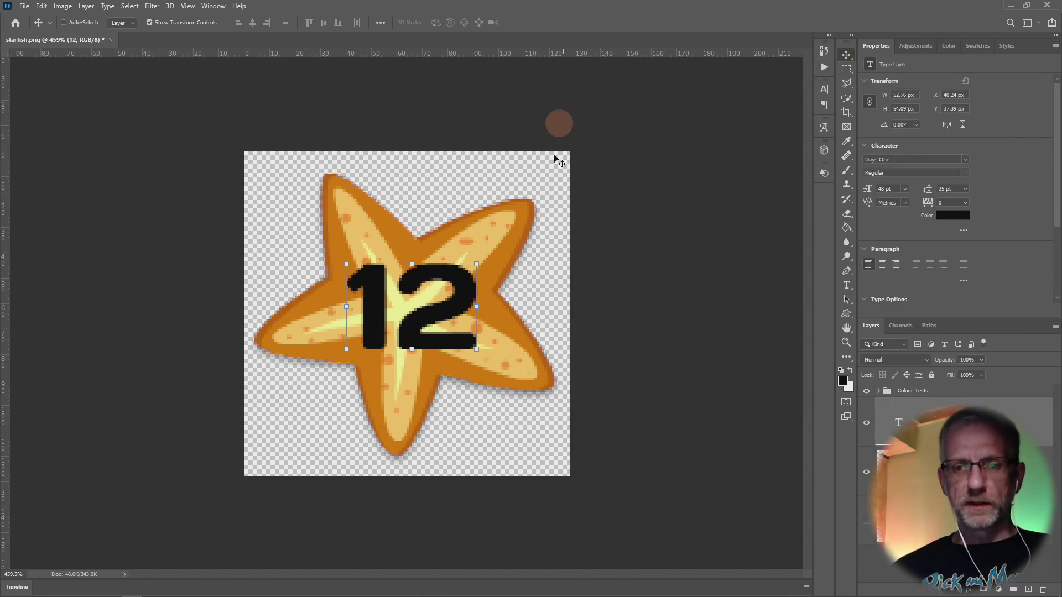
# Step: Scale the 12 text proportionally to about 117% and reposition it over the starfish's centre
pyautogui.click(474, 264)
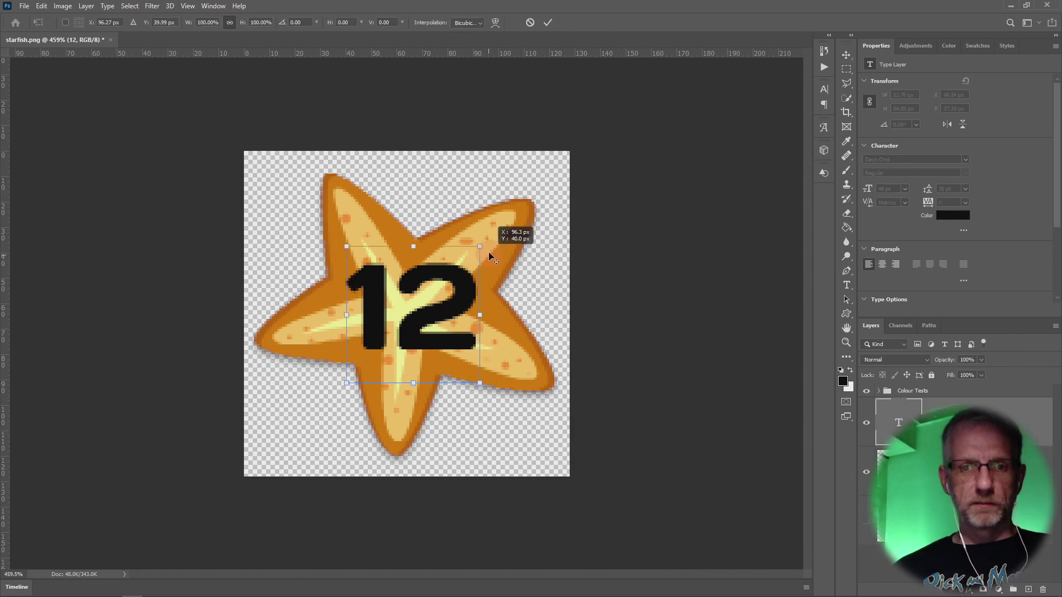
pyautogui.press('Return')
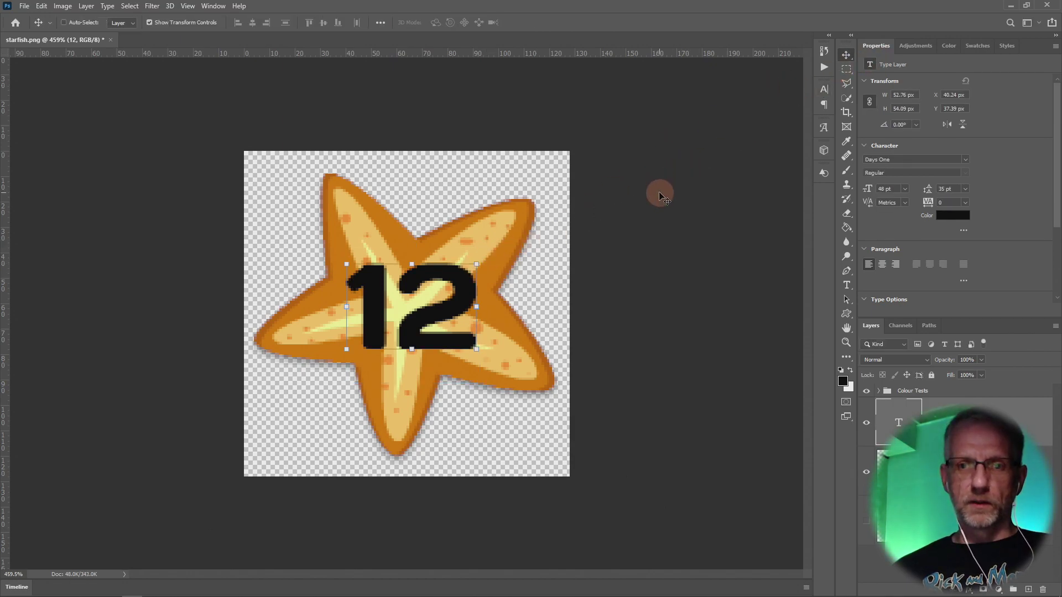
pyautogui.click(476, 265)
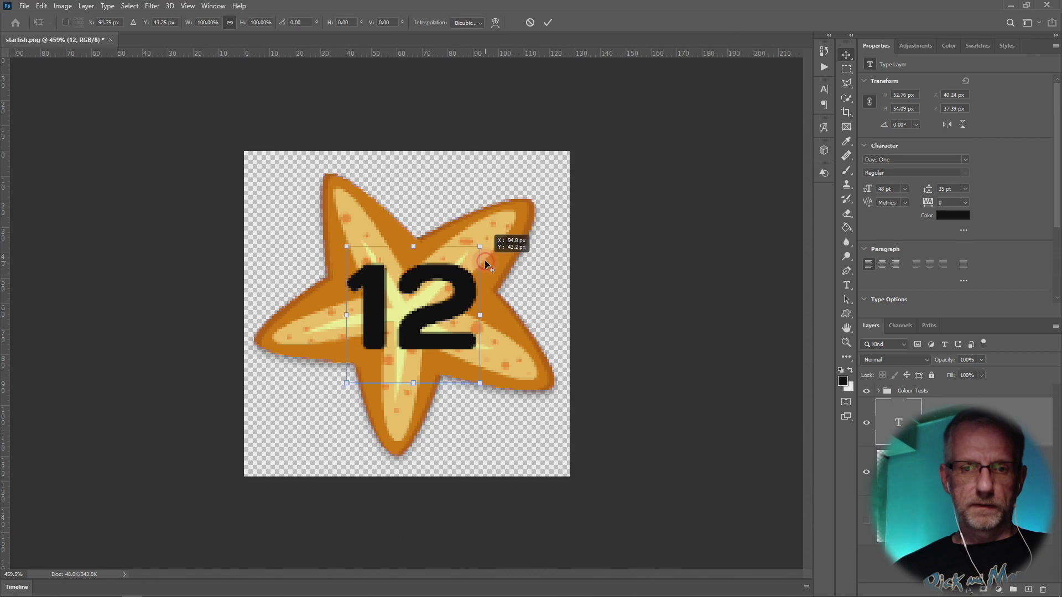
pyautogui.moveTo(480, 247); pyautogui.dragTo(502, 229)
pyautogui.hotkey('ctrl', 'z')
pyautogui.hotkey('ctrl', 'z')
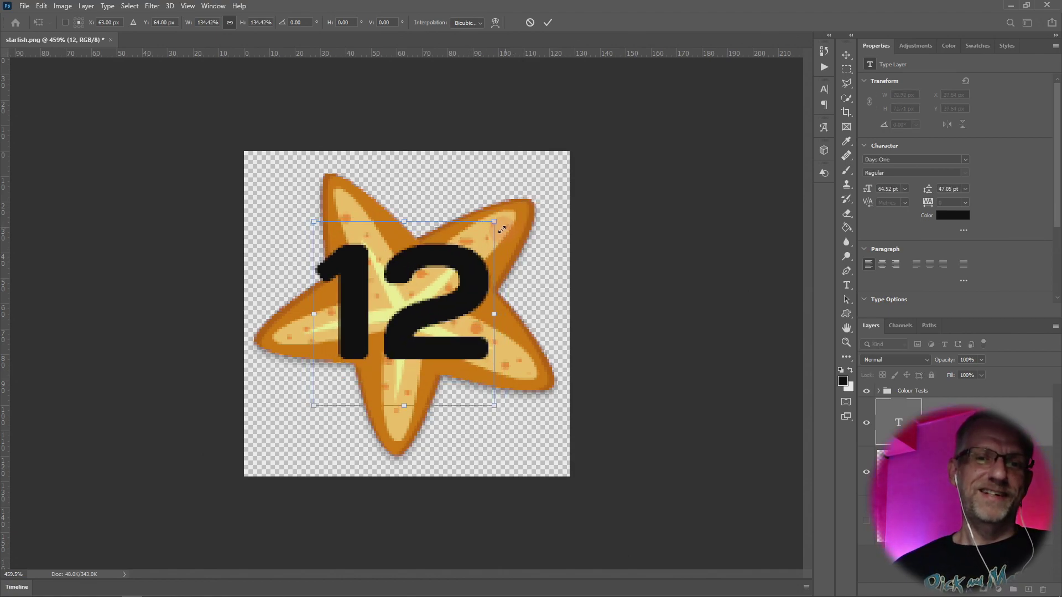
pyautogui.moveTo(450, 287)
pyautogui.mouseDown()
pyautogui.moveTo(465, 275)
pyautogui.moveTo(460, 283)
pyautogui.mouseUp()
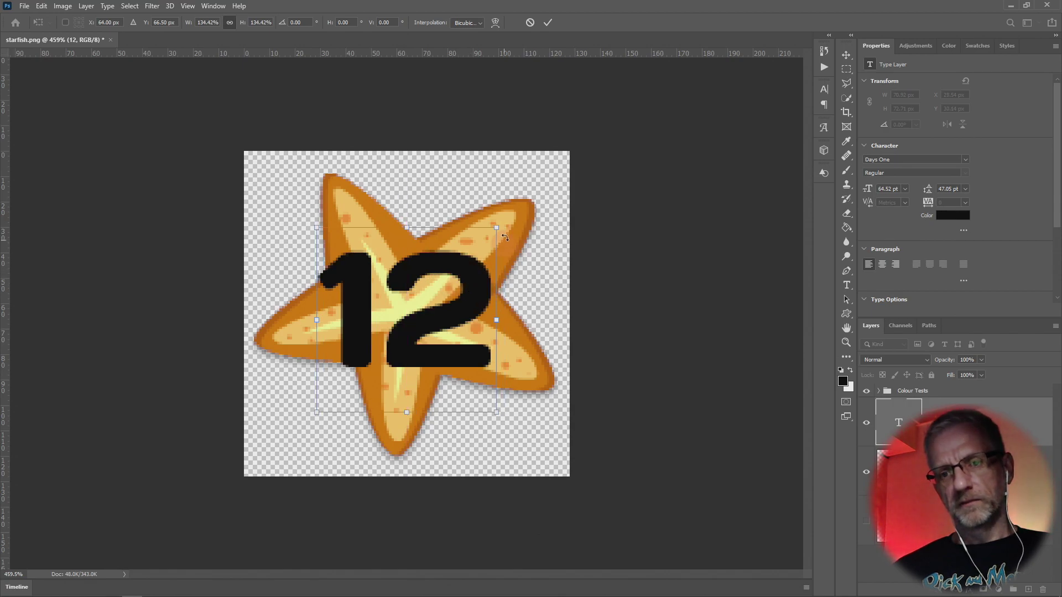
pyautogui.moveTo(499, 231); pyautogui.dragTo(488, 245)
pyautogui.moveTo(415, 328); pyautogui.dragTo(426, 322)
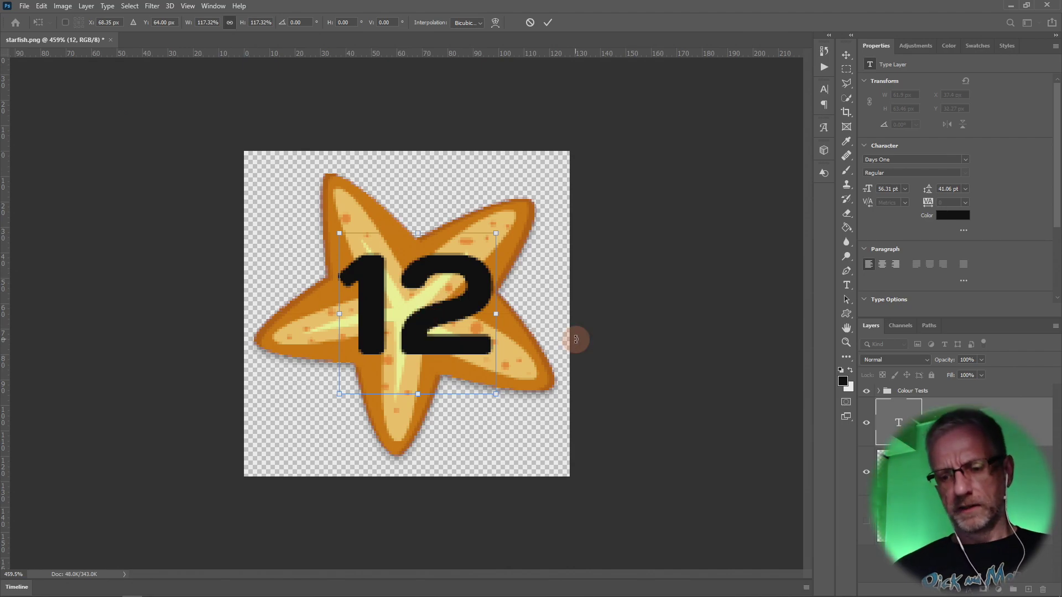
pyautogui.press('Return')
# Step: Try a lower opacity on the 12 text layer and set it back to 100%
pyautogui.moveTo(948, 362)
pyautogui.mouseDown()
pyautogui.moveTo(930, 369)
pyautogui.moveTo(945, 364)
pyautogui.mouseUp()
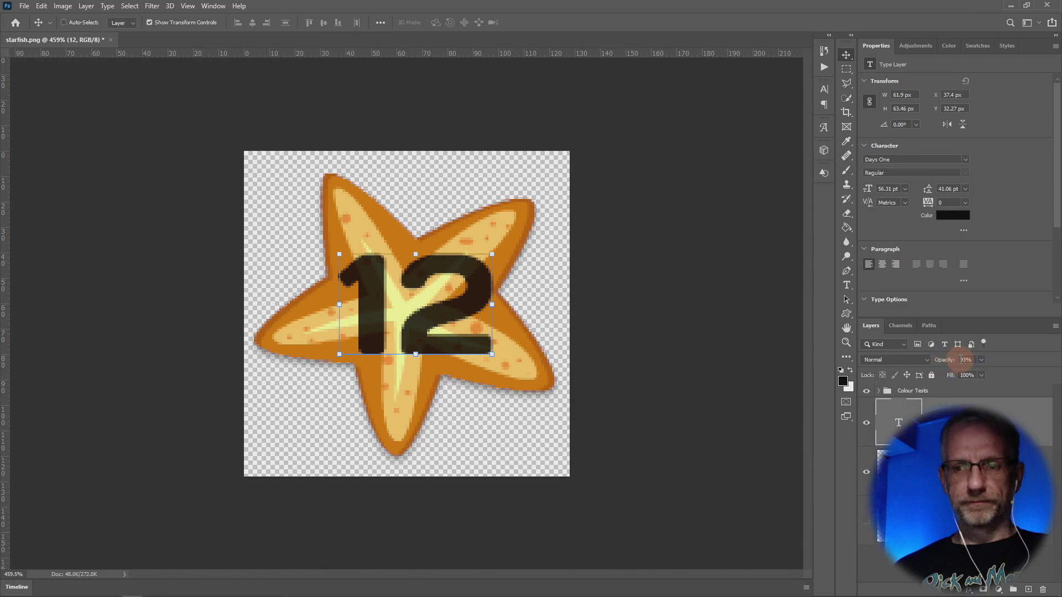
pyautogui.click(962, 359)
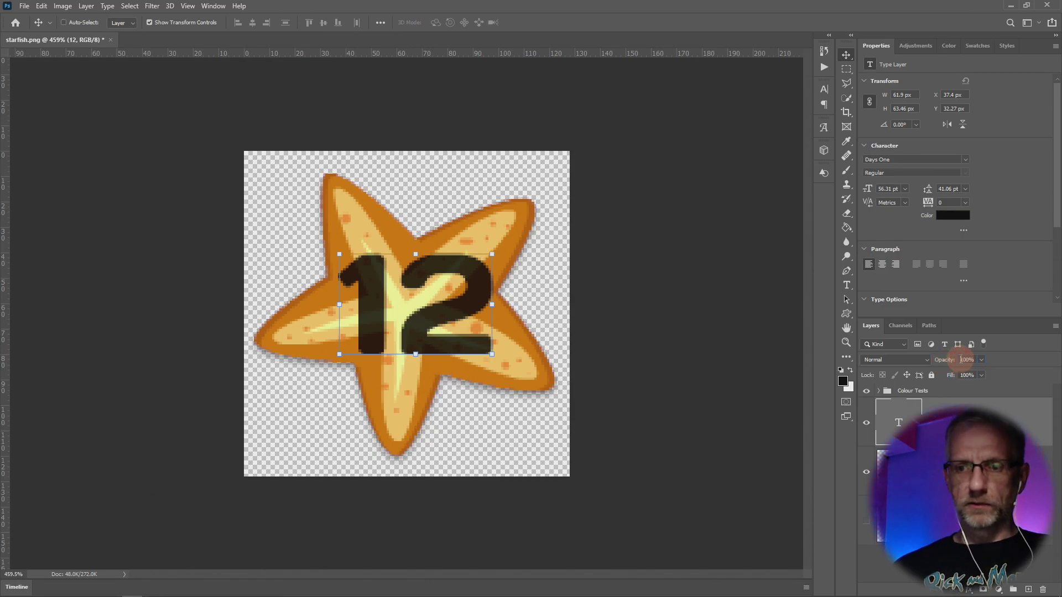
pyautogui.write('100')
pyautogui.press('Return')
# Step: Examine how readable the 12 is on the starfish badge at small display sizes, down to about 20% zoom
pyautogui.scroll(-2, 541, 377)
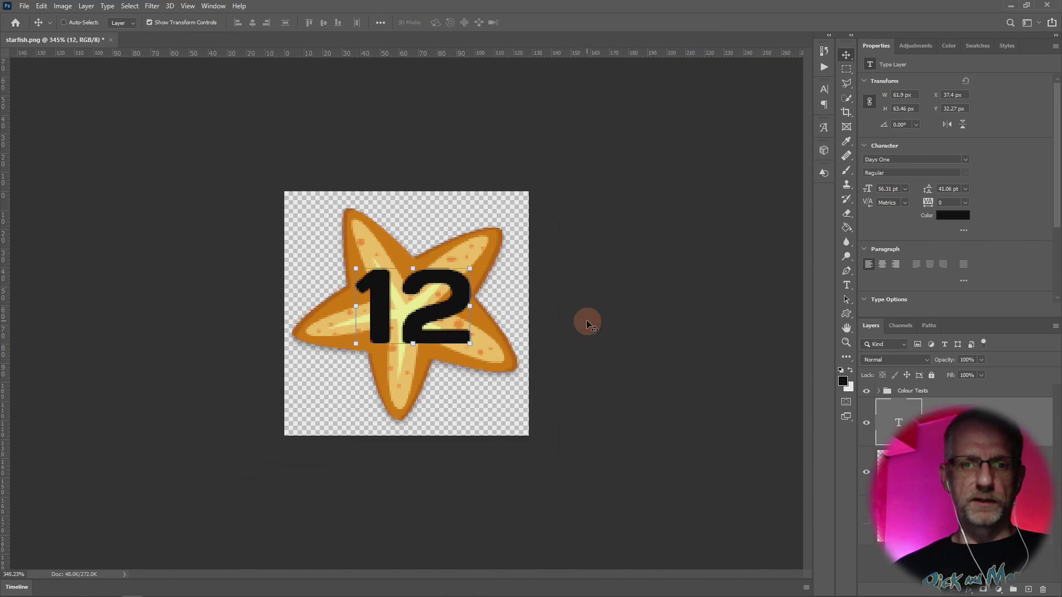
pyautogui.scroll(-12, 588, 324)
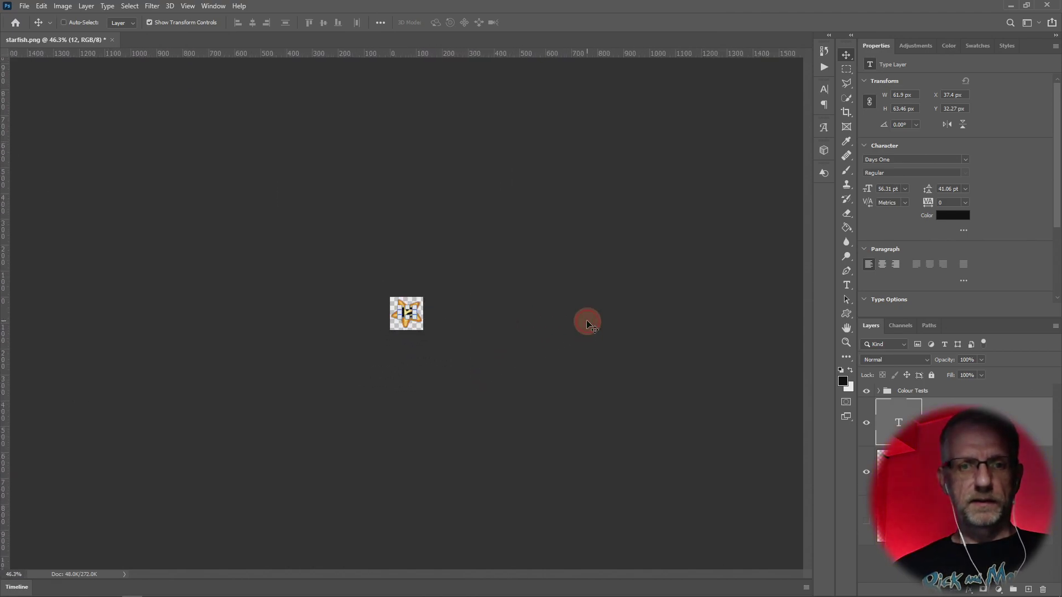
pyautogui.moveTo(607, 391); pyautogui.dragTo(613, 422)
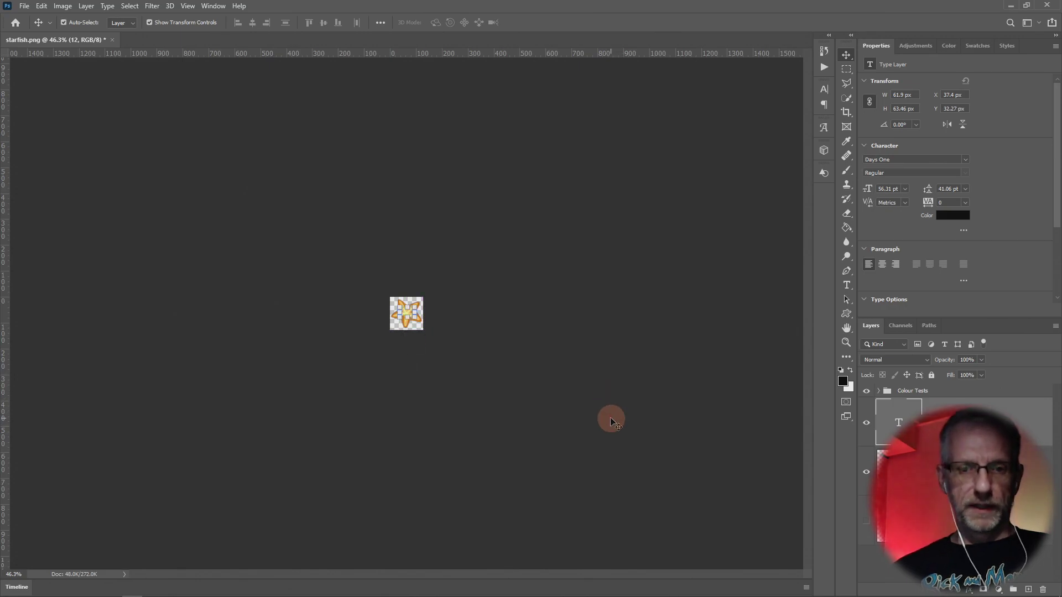
pyautogui.hotkey('ctrl', 'z')
pyautogui.scroll(-5, 655, 470)
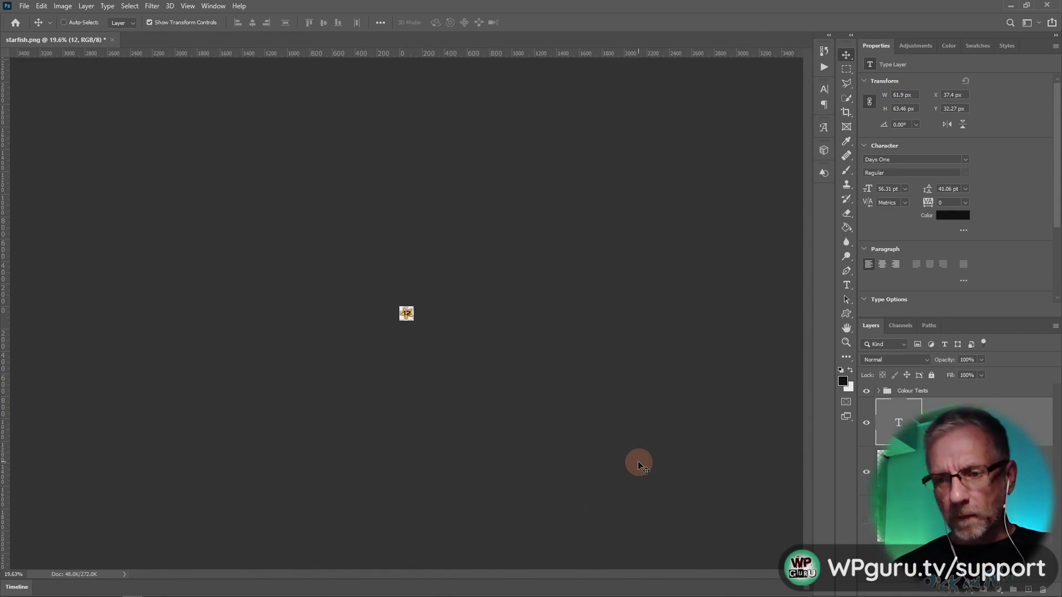
pyautogui.click(858, 486)
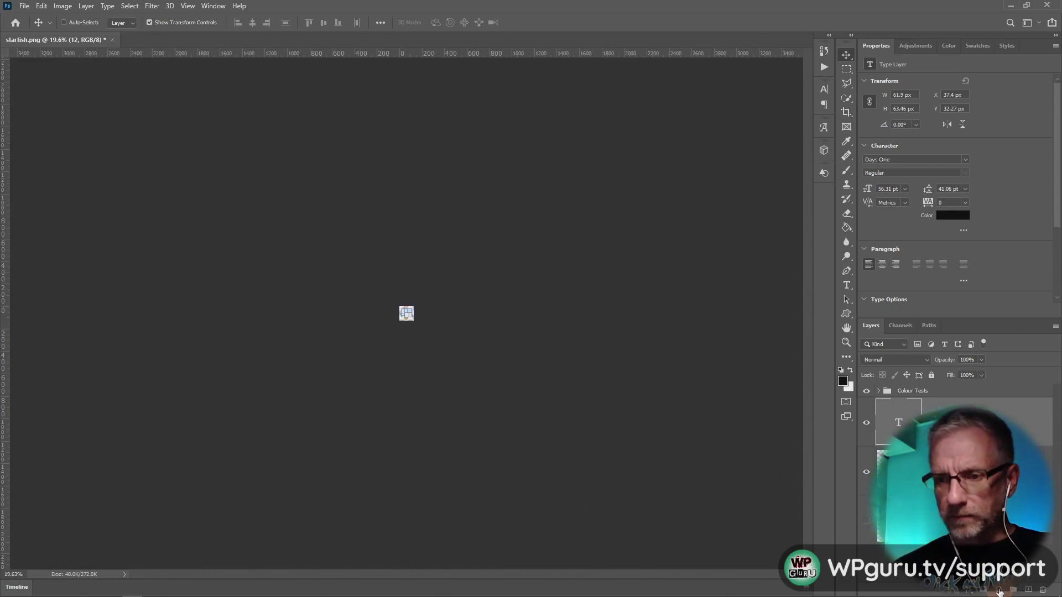
# Step: Add a near-black solid colour fill layer and place it behind the starfish and its 12 text
pyautogui.click(1000, 590)
pyautogui.click(1003, 394)
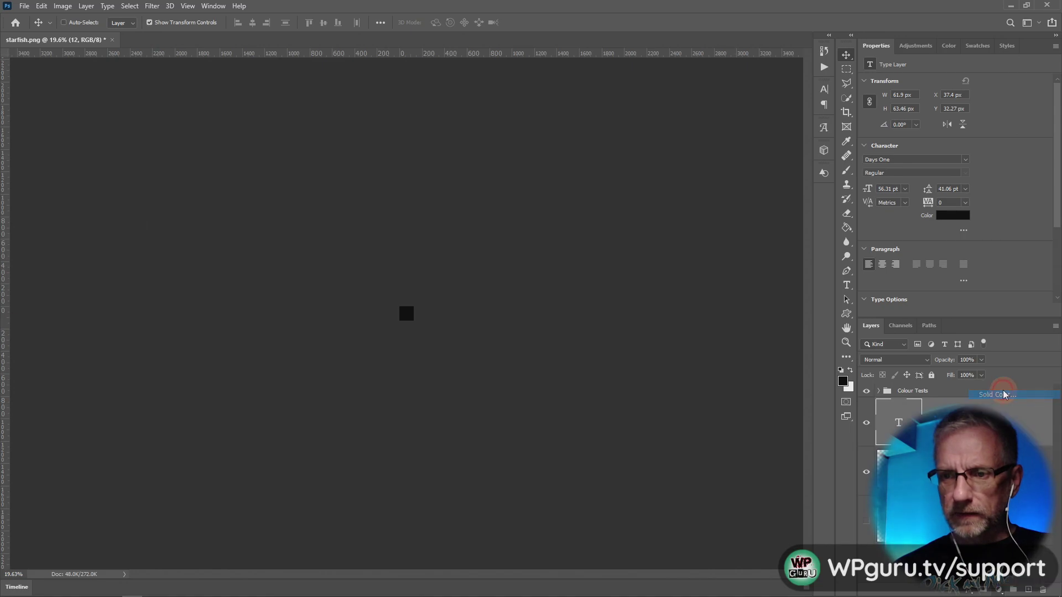
pyautogui.click(829, 156)
pyautogui.scroll(-1, 912, 420)
pyautogui.moveTo(885, 593)
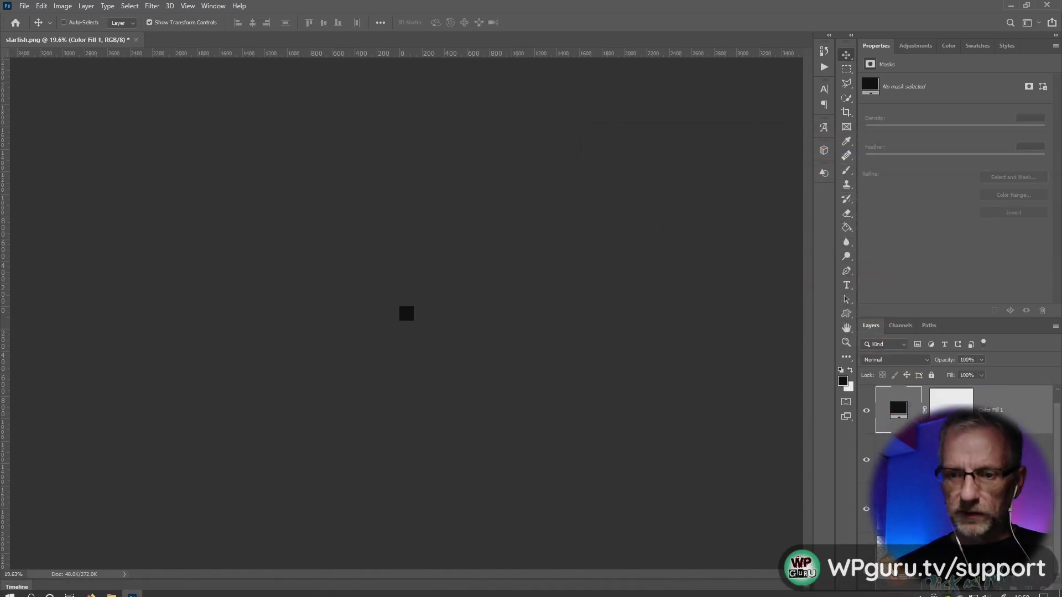
pyautogui.hotkey('ctrl', 'z')
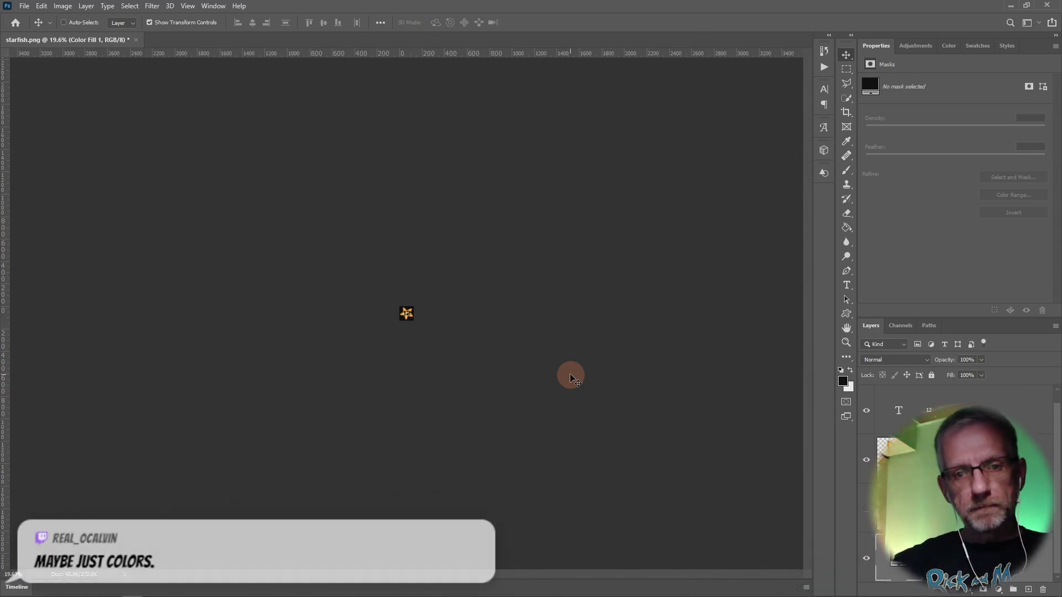
pyautogui.scroll(10, 571, 376)
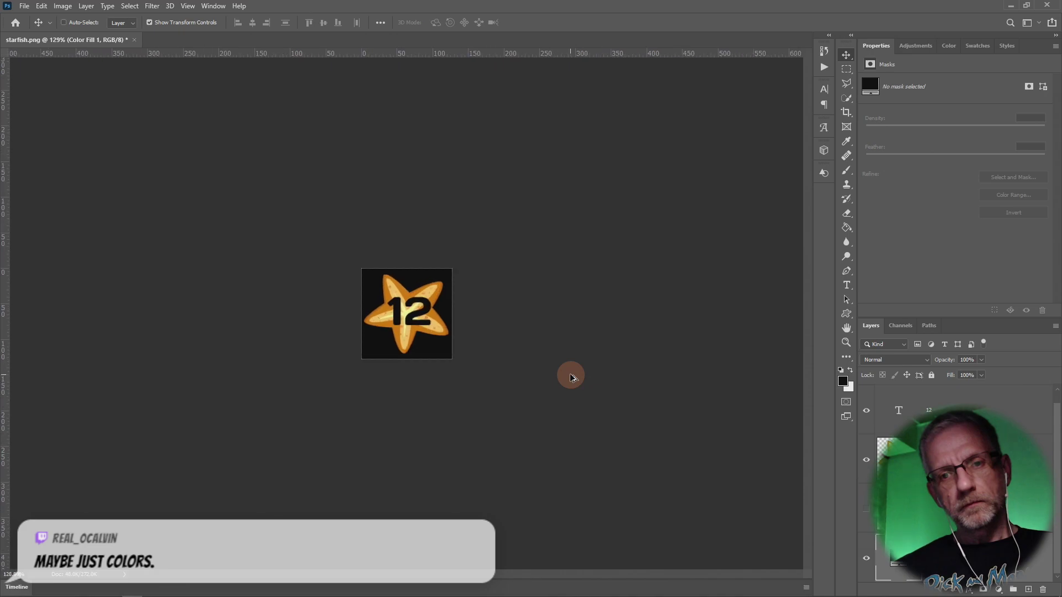
pyautogui.scroll(2, 570, 376)
pyautogui.scroll(1, 570, 376)
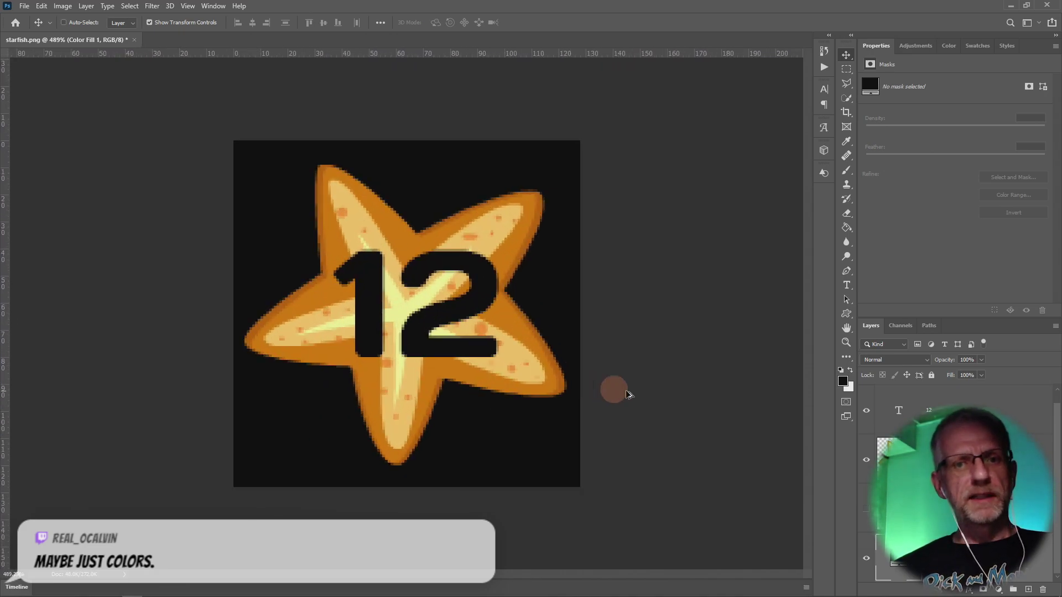
# Step: Nudge the 12 text 2 px left and 1 px down, and check its placement with the transform outline hidden
pyautogui.click(907, 412)
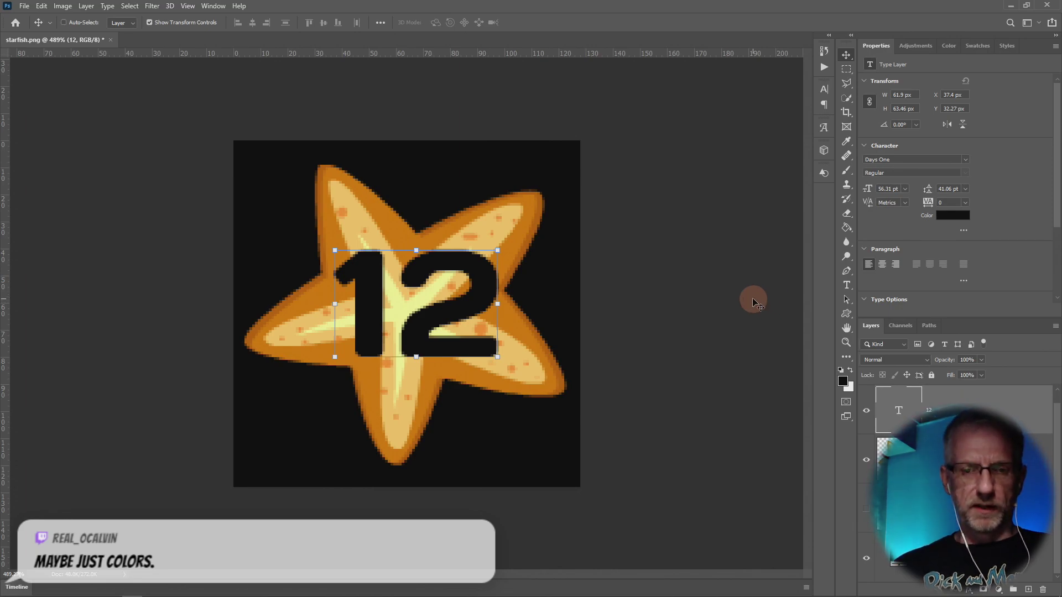
pyautogui.press('Left')
pyautogui.press('Left')
pyautogui.press('Down')
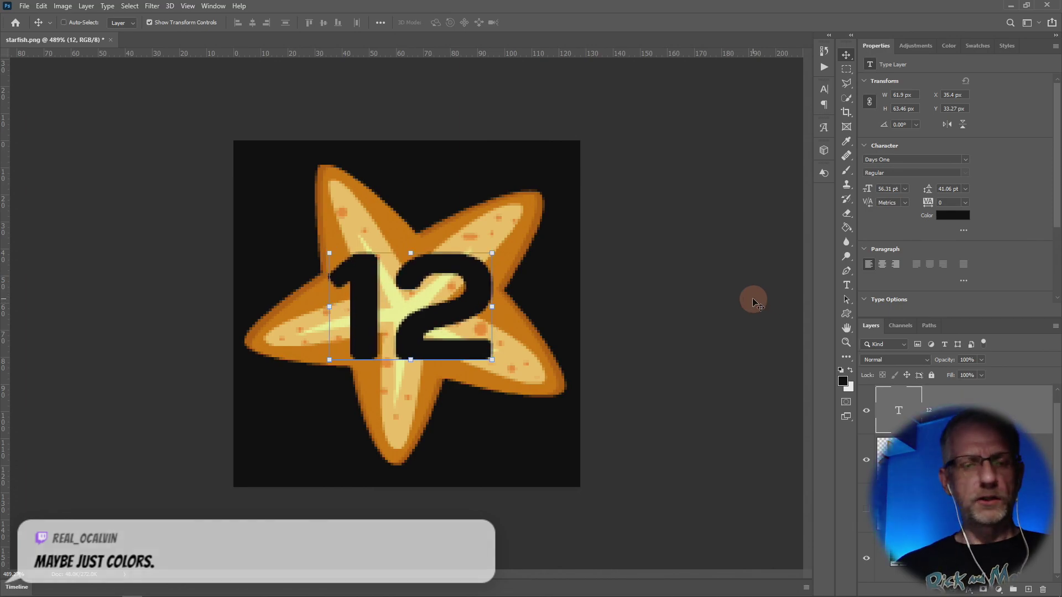
pyautogui.hotkey('ctrl', 'h')
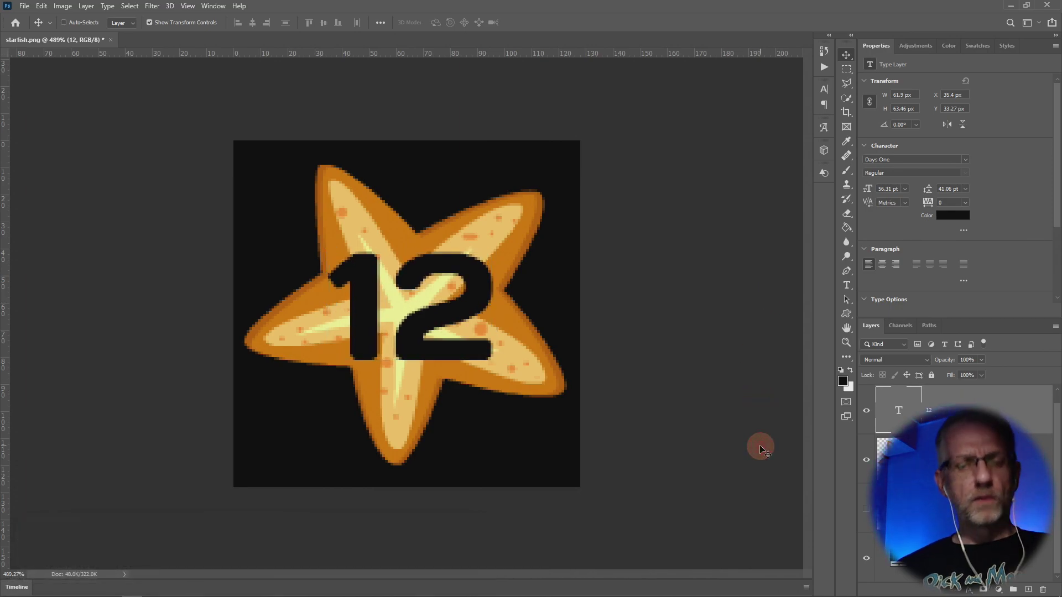
pyautogui.hotkey('ctrl', 'h')
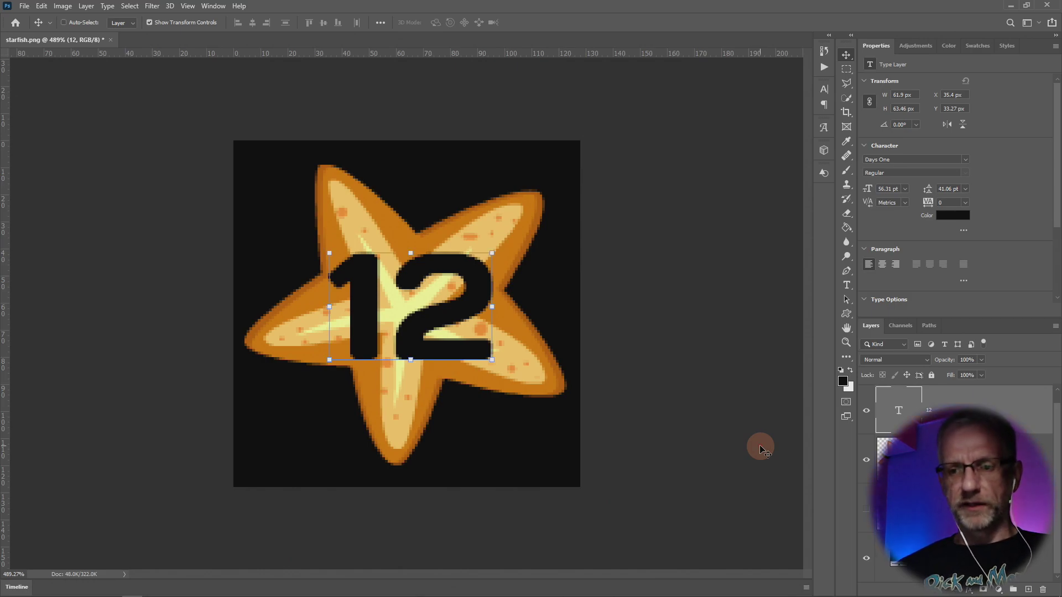
# Step: Group the 12 text with its starfish layer and name the group Number
pyautogui.keyDown('shift'); pyautogui.click(896, 569); pyautogui.keyUp('shift')
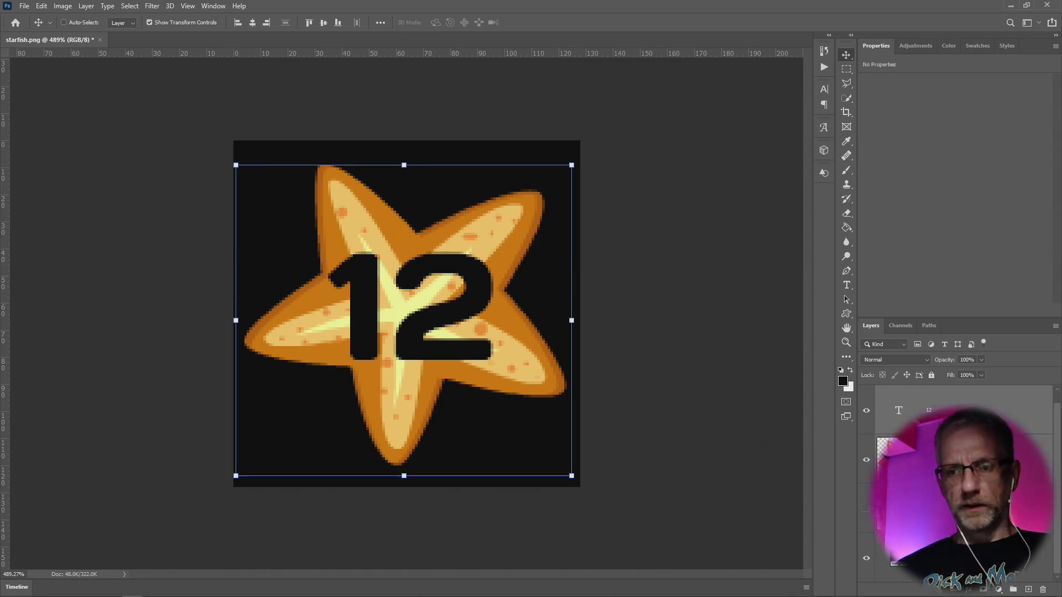
pyautogui.click(1014, 589)
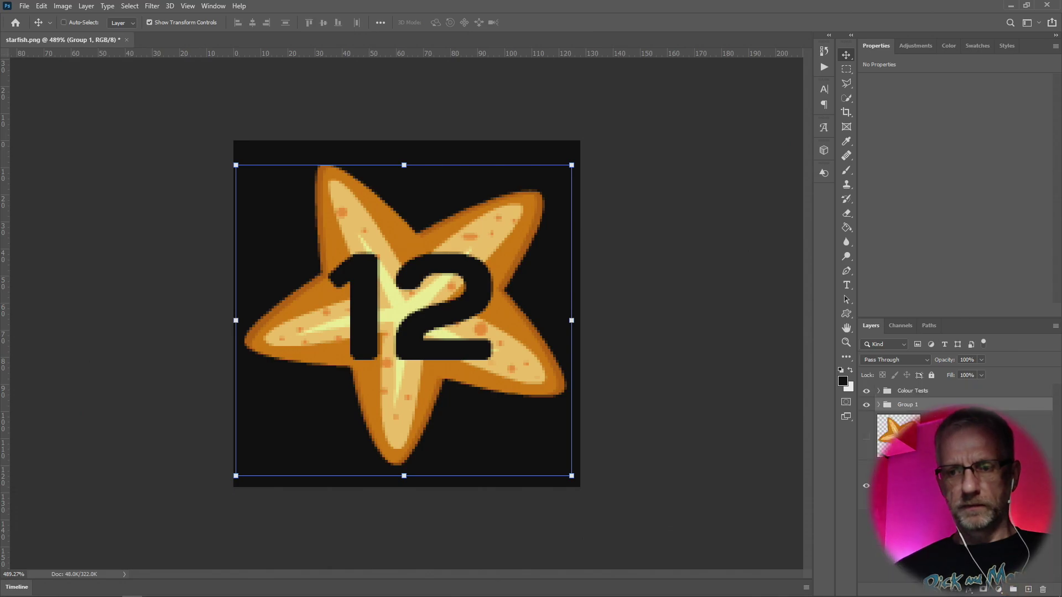
pyautogui.doubleClick(977, 406)
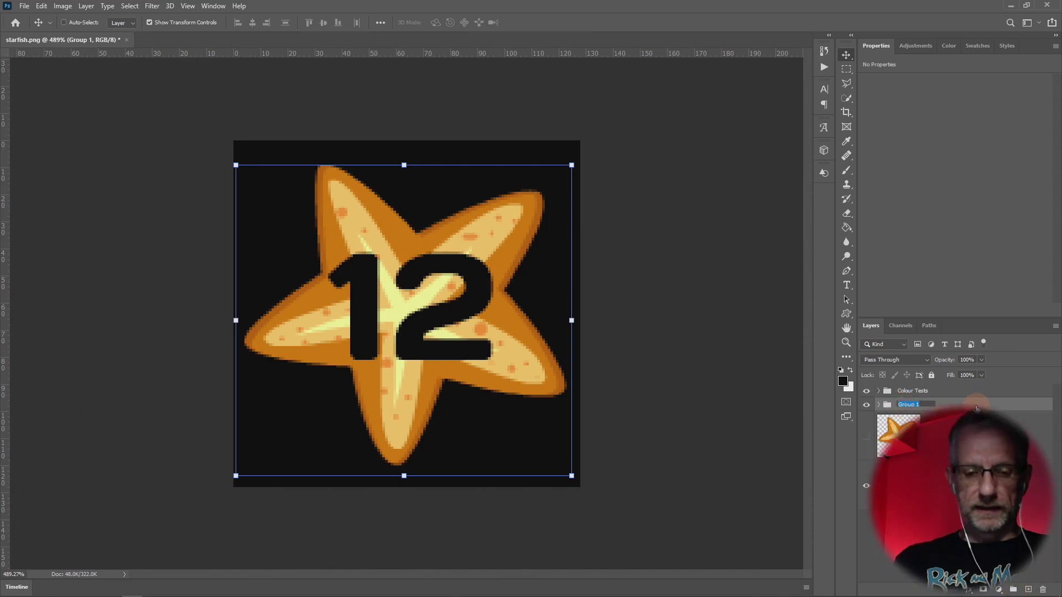
pyautogui.write('BNu')
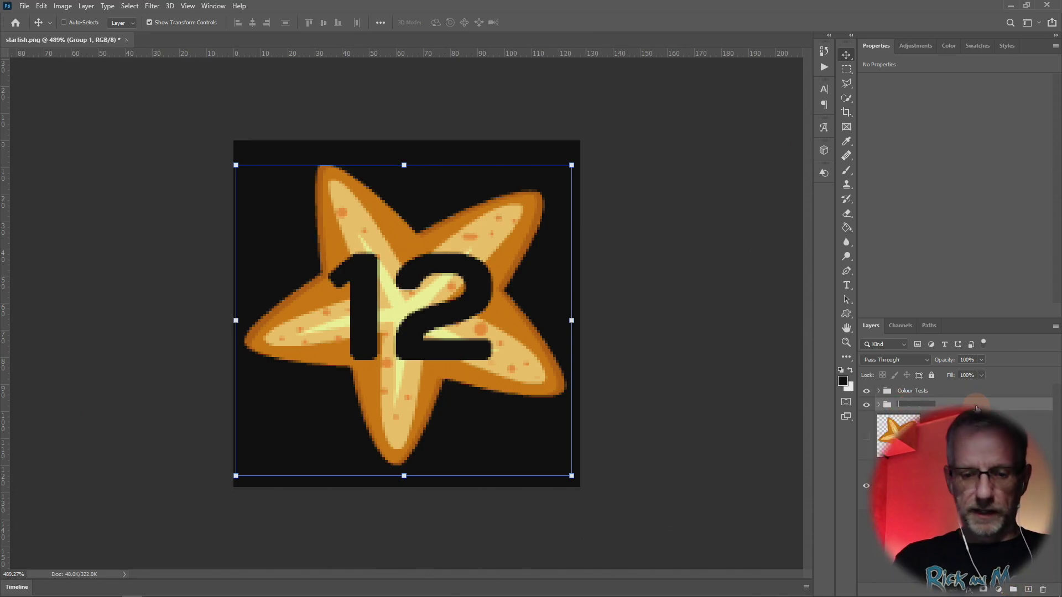
pyautogui.write('mber')
pyautogui.press('Return')
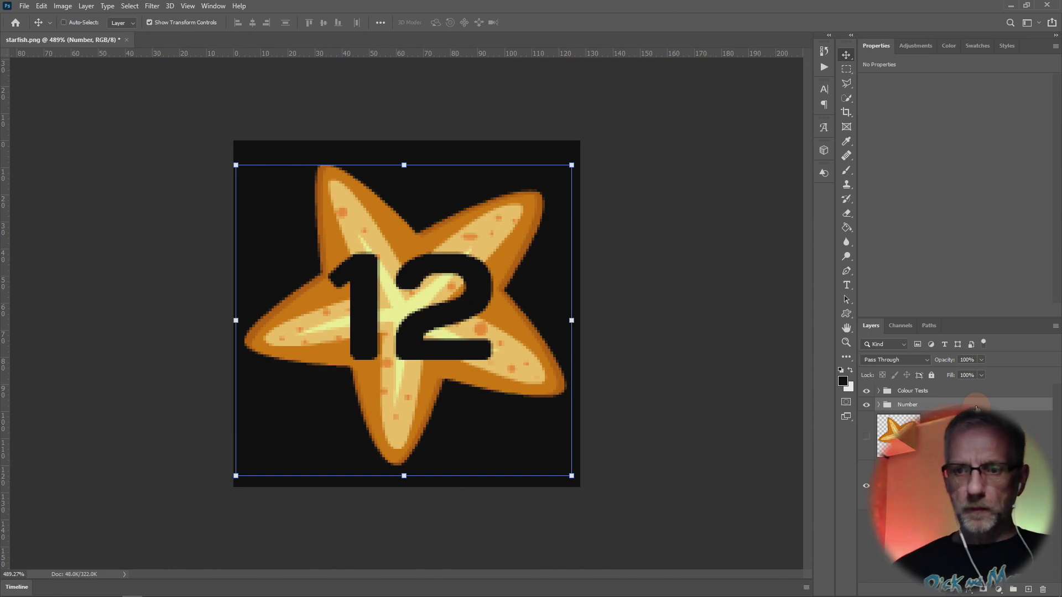
# Step: Hide the Number group and compare the purple and red starfish in Colour Tests, leaving the red one visible
pyautogui.click(863, 408)
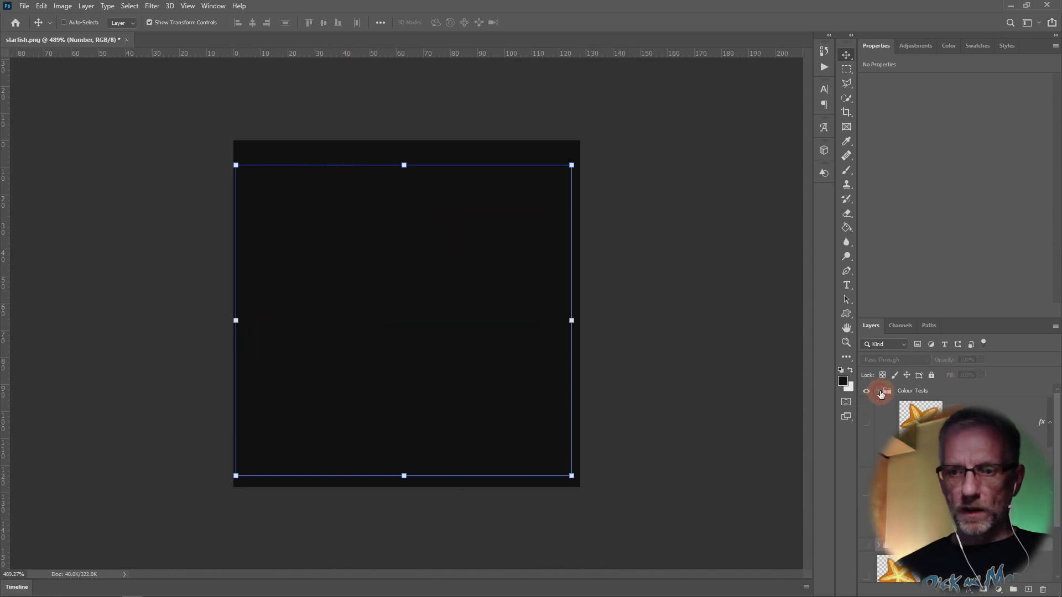
pyautogui.click(867, 421)
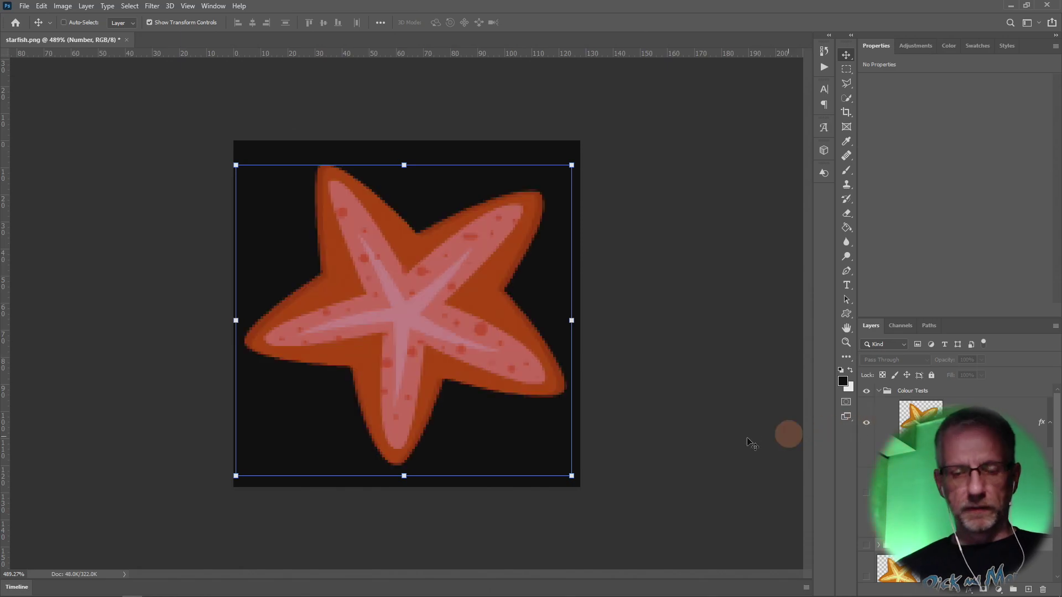
pyautogui.click(725, 472)
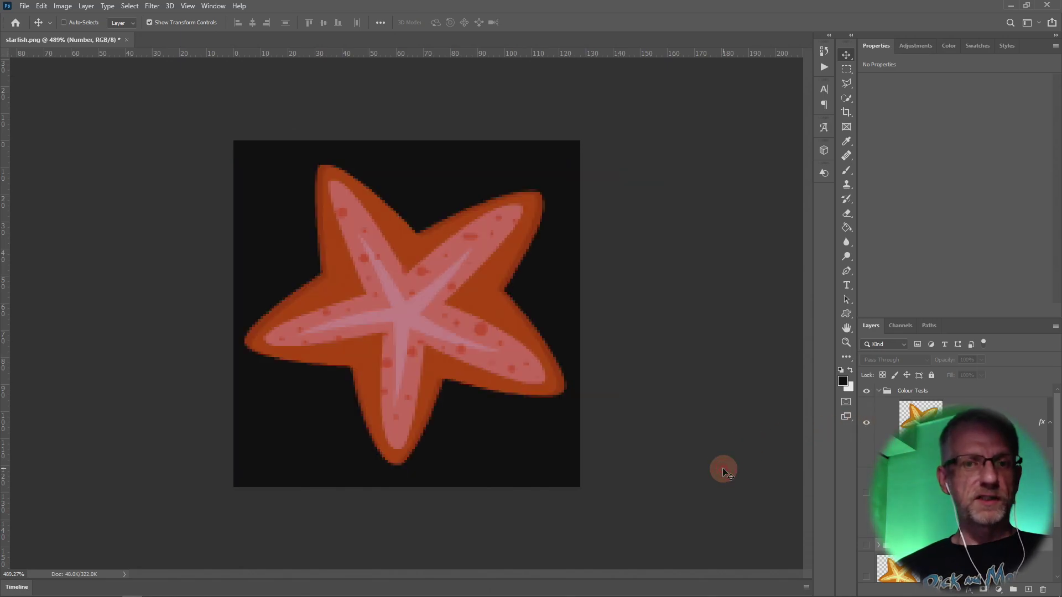
pyautogui.click(867, 493)
pyautogui.click(867, 434)
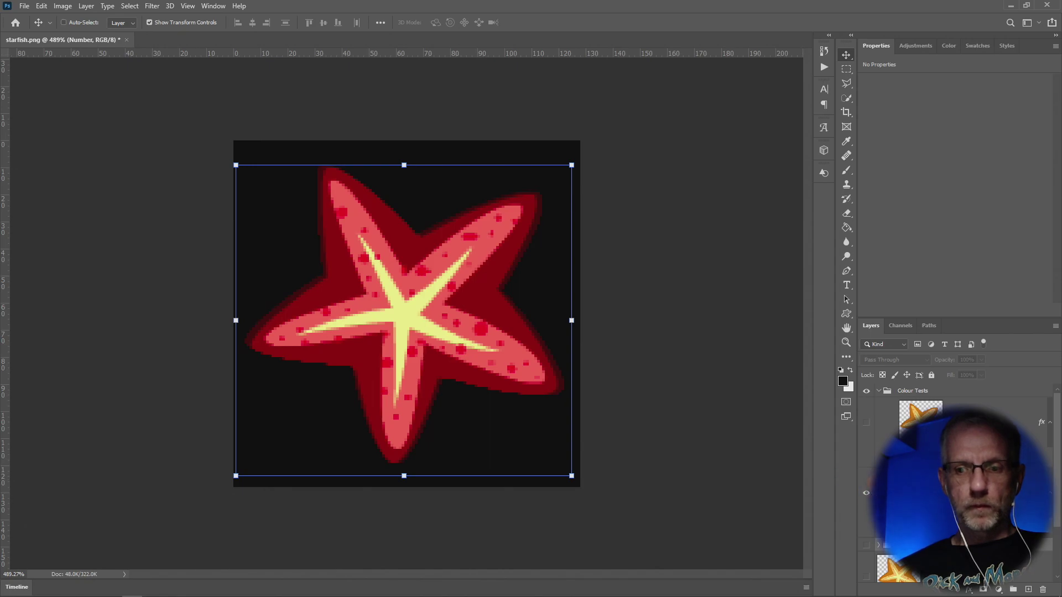
pyautogui.scroll(-1, 957, 475)
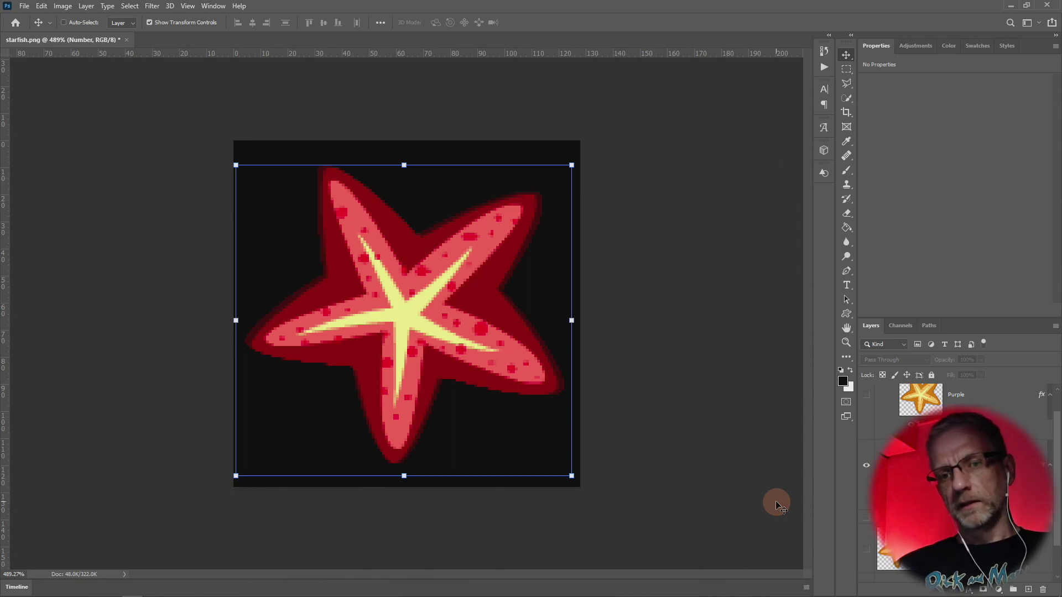
# Step: Switch to YouTube Studio, examine the generic badge colours for each membership duration, and return to Photoshop
pyautogui.hotkey('alt', 'Tab')
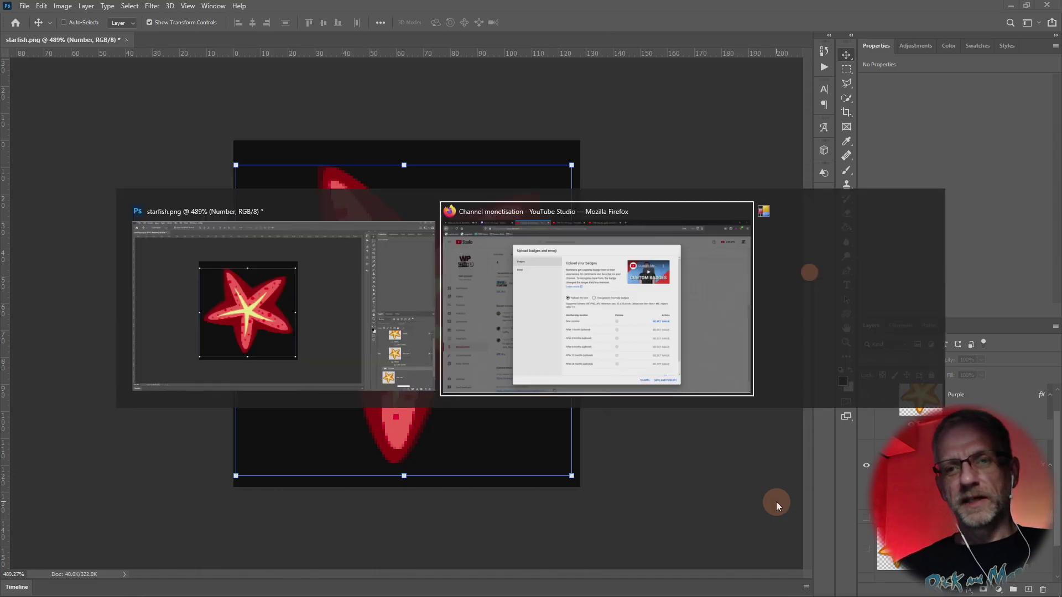
pyautogui.click(517, 268)
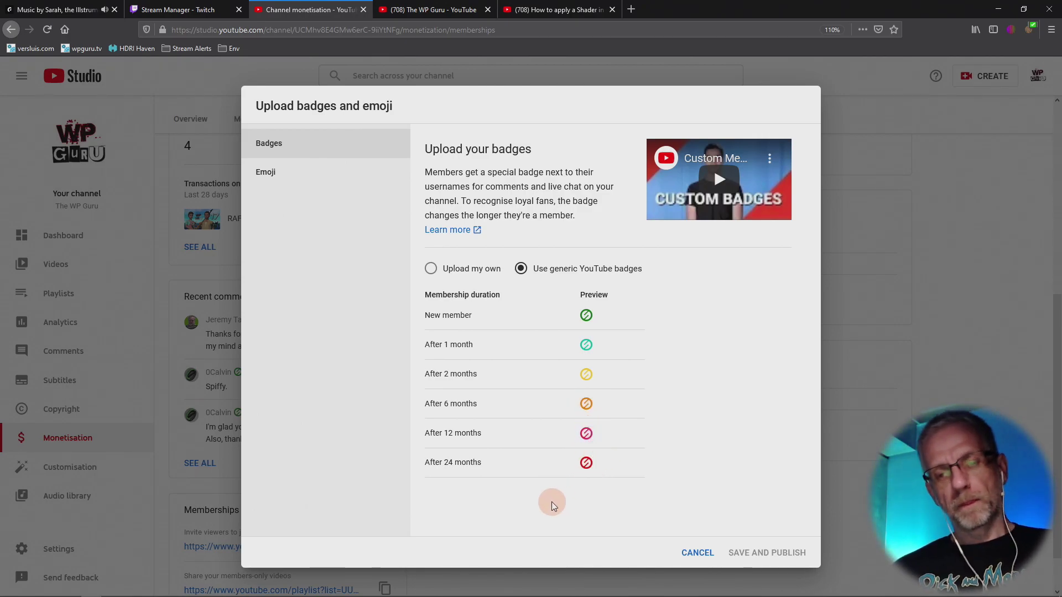
pyautogui.hotkey('alt', 'Tab')
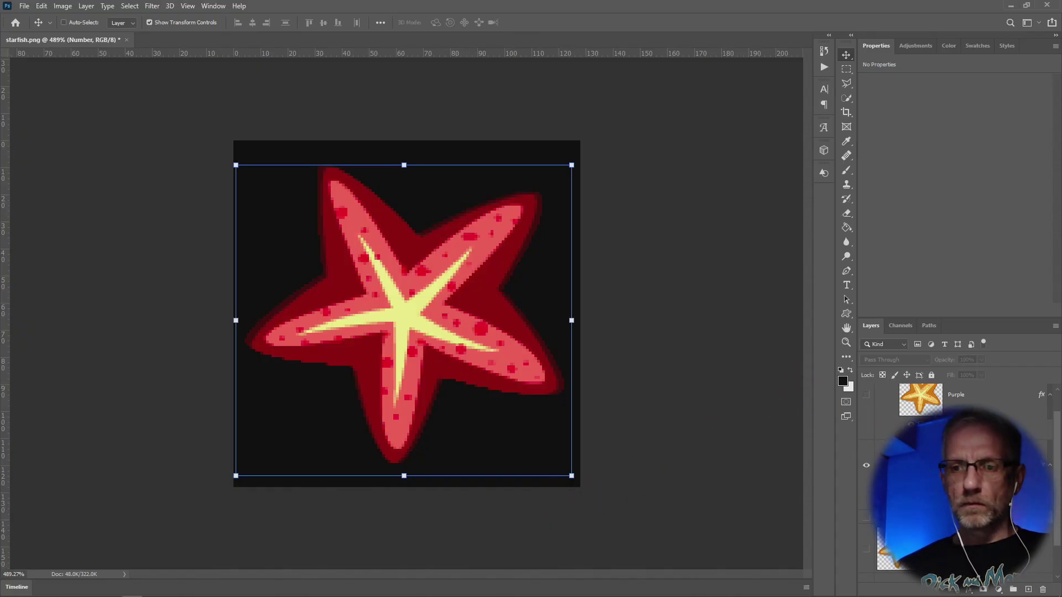
pyautogui.scroll(1, 940, 470)
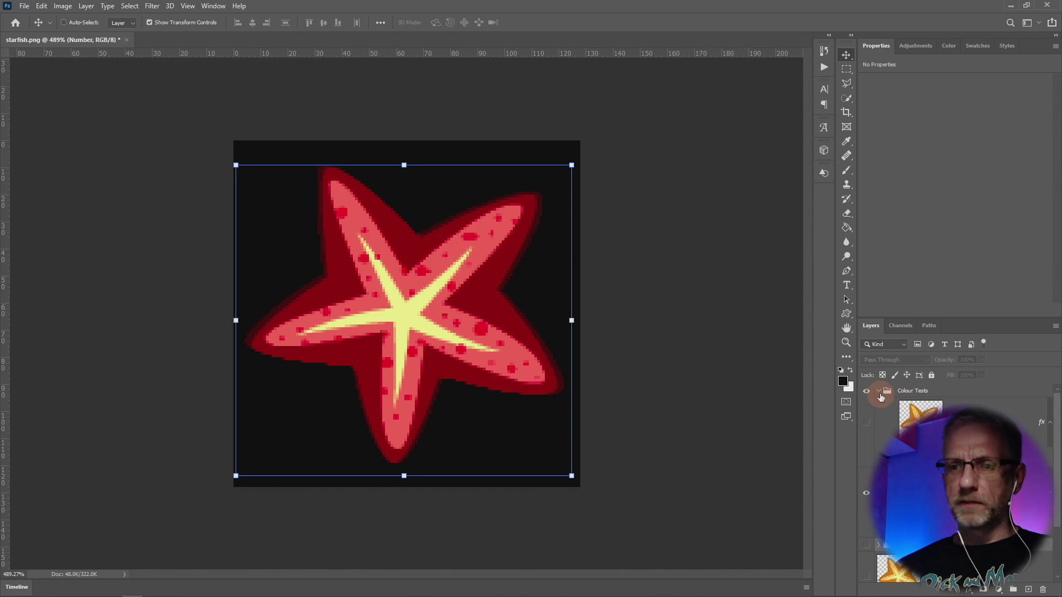
pyautogui.click(878, 391)
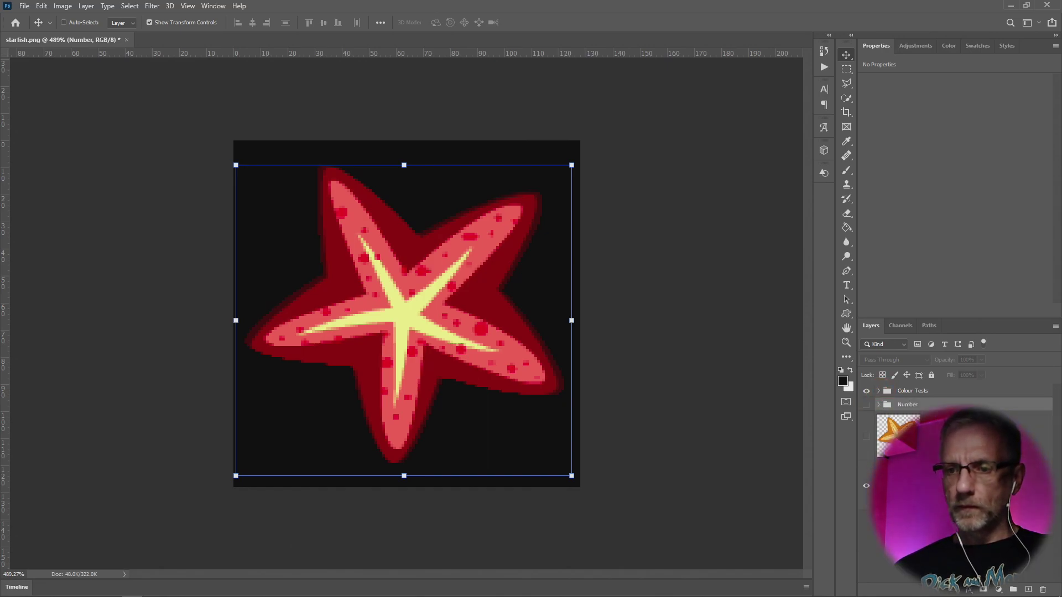
pyautogui.click(878, 391)
pyautogui.scroll(-1, 907, 420)
pyautogui.click(890, 445)
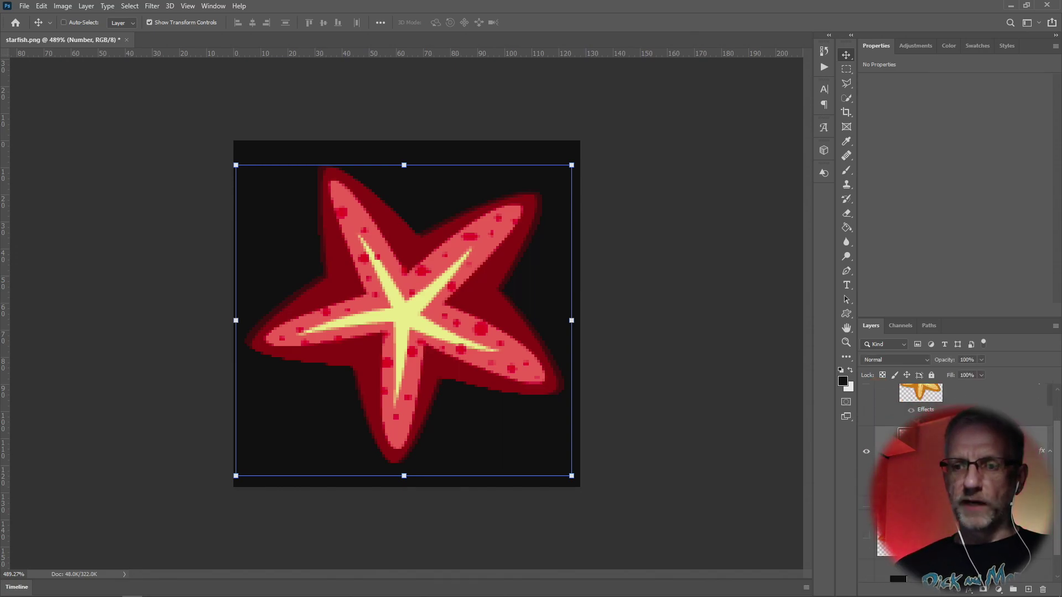
pyautogui.doubleClick(890, 446)
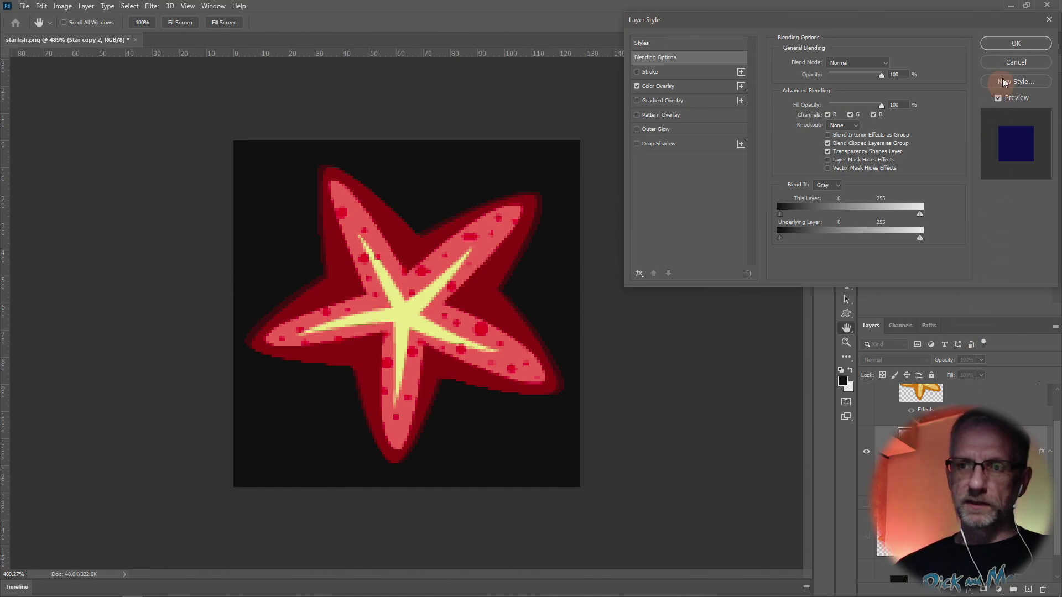
pyautogui.click(1008, 63)
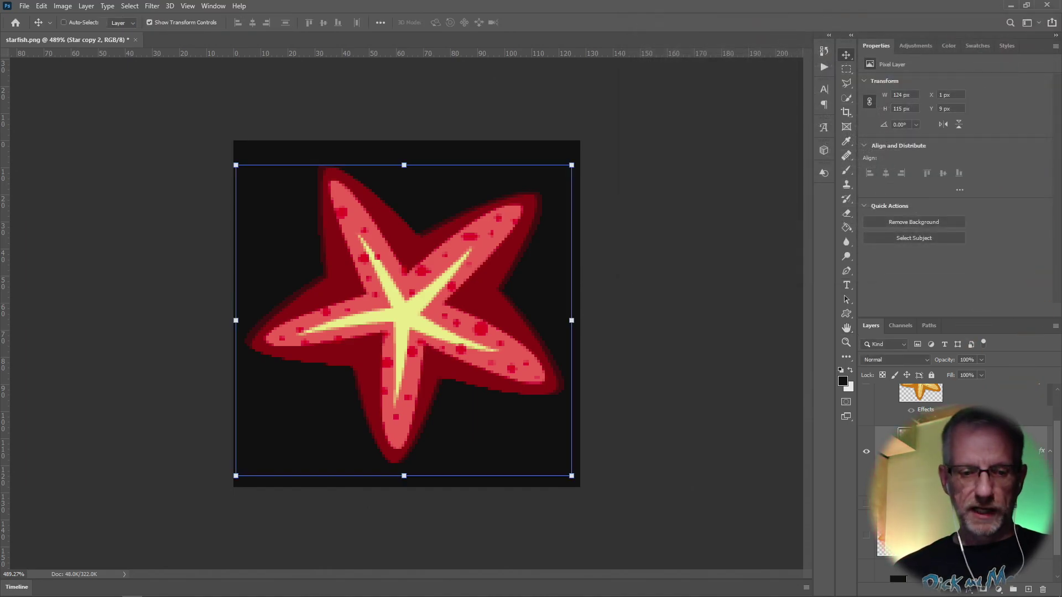
pyautogui.hotkey('ctrl', 'shift', 's')
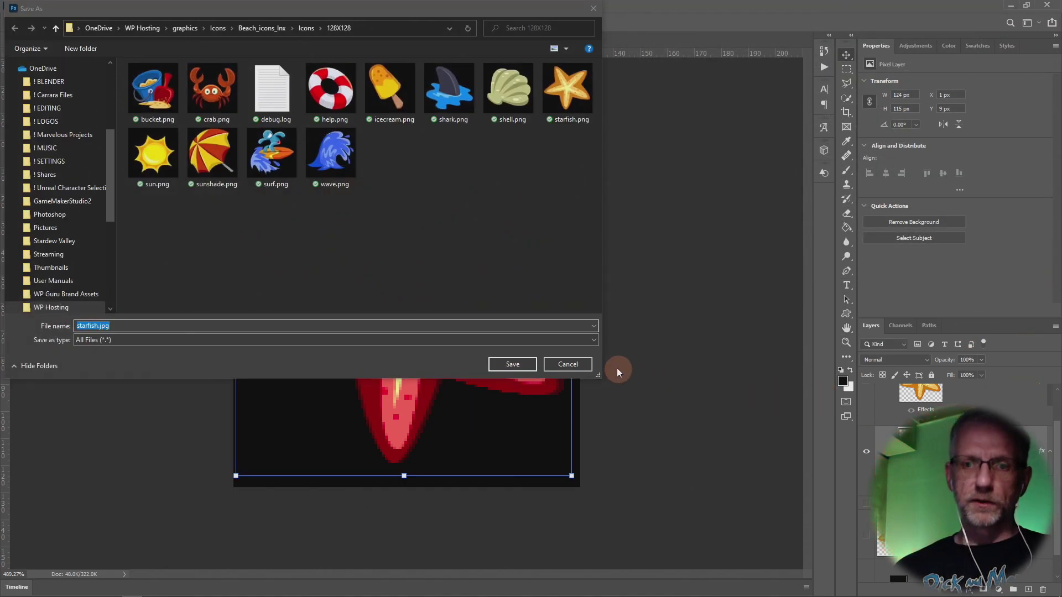
pyautogui.click(579, 369)
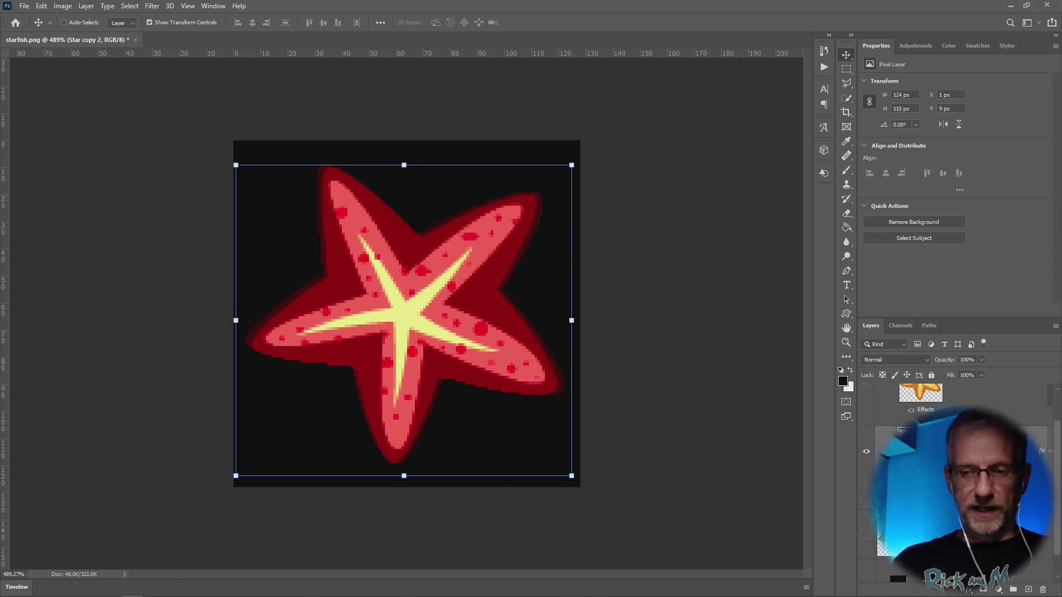
# Step: Rename the red starfish layer Star copy 2 to Red and show the Purple starfish instead of it
pyautogui.hotkey('alt', '[')
pyautogui.scroll(2, 896, 431)
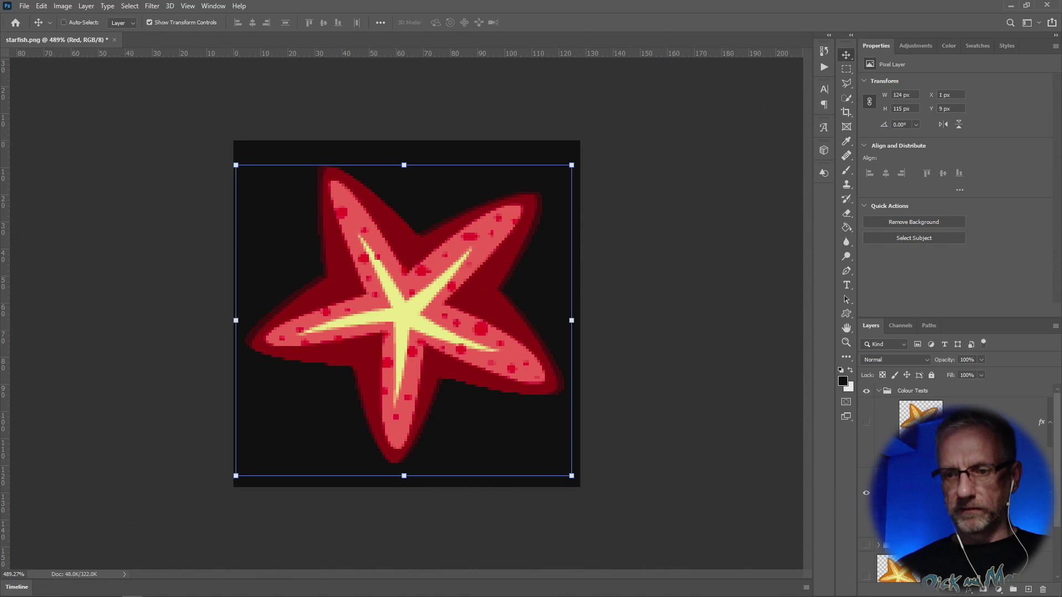
pyautogui.click(866, 423)
pyautogui.click(867, 492)
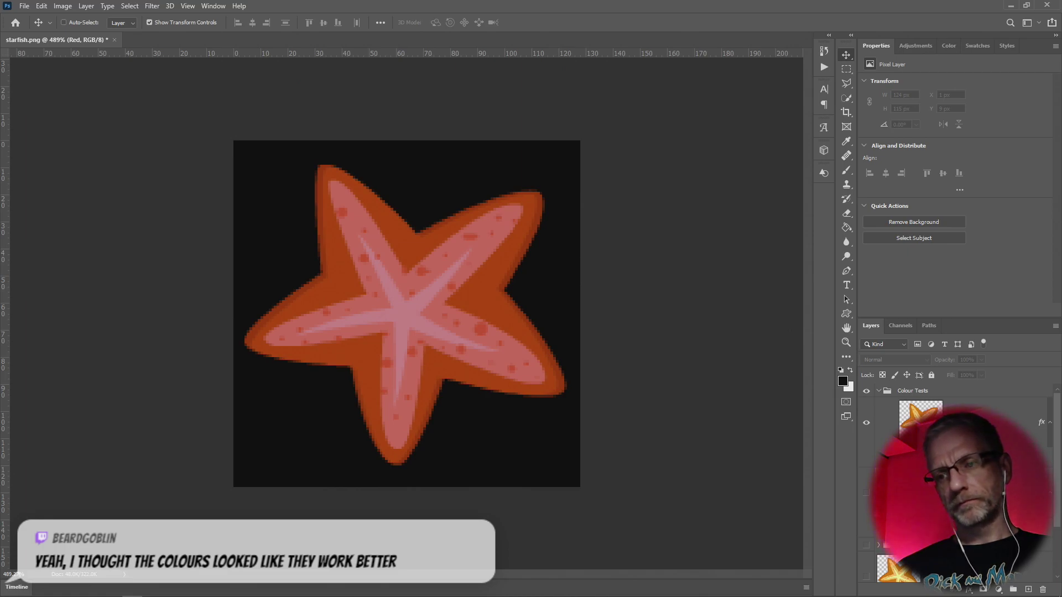
# Step: Try a turquoise 39ccce colour overlay on the Purple starfish layer, then discard the change
pyautogui.click(885, 422)
pyautogui.doubleClick(885, 422)
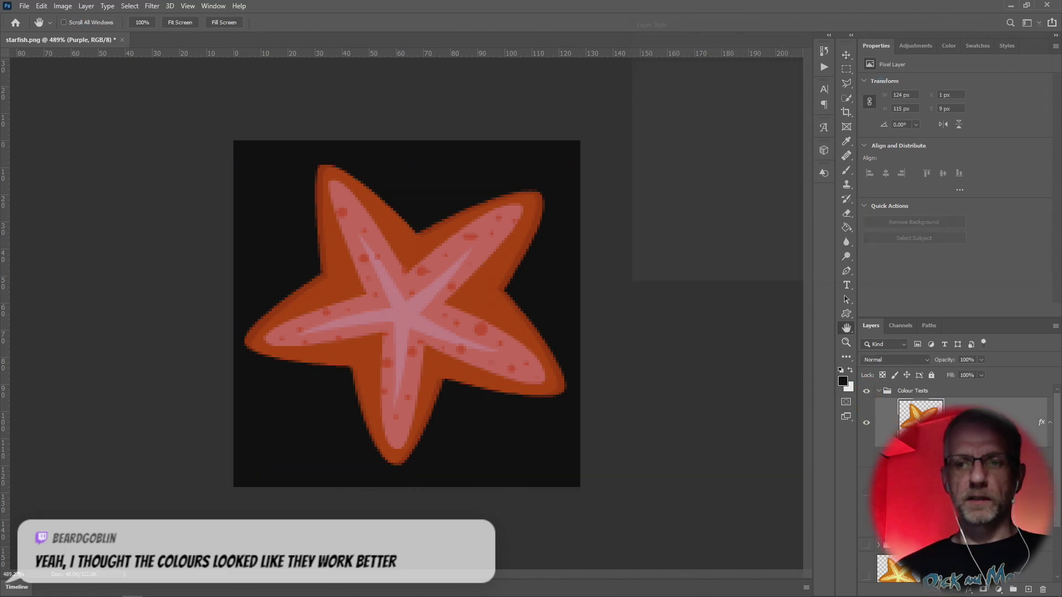
pyautogui.moveTo(846, 22); pyautogui.dragTo(816, 25)
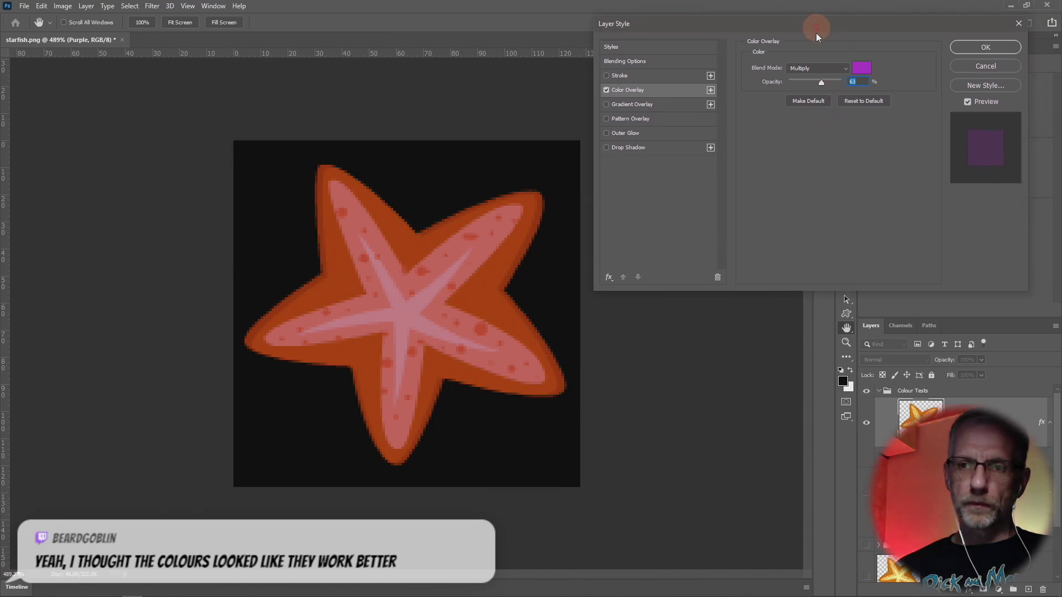
pyautogui.click(861, 72)
pyautogui.click(736, 188)
pyautogui.moveTo(736, 187); pyautogui.dragTo(741, 168)
pyautogui.moveTo(742, 174); pyautogui.dragTo(742, 232)
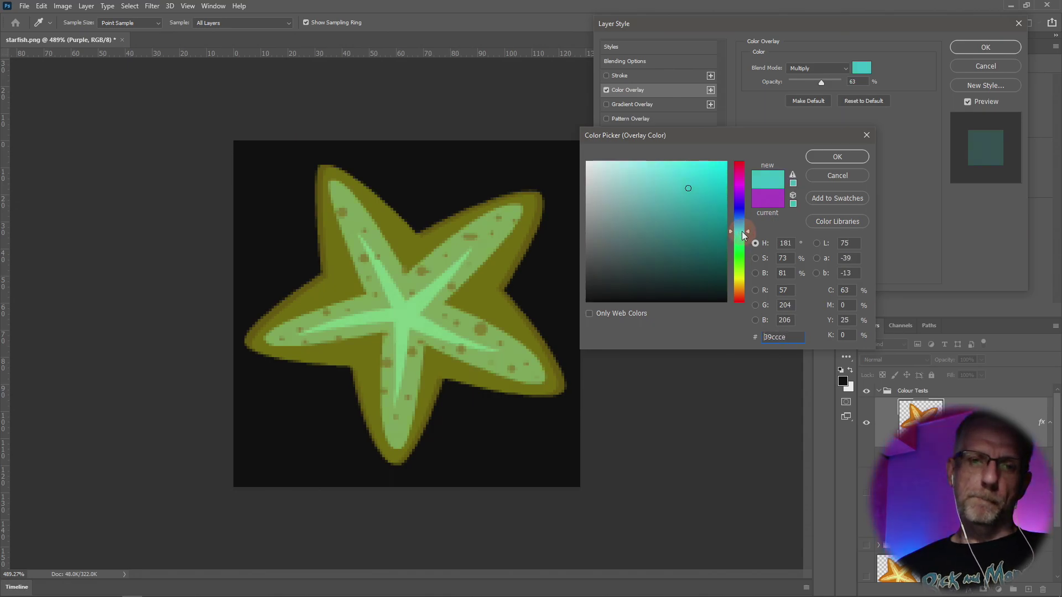
pyautogui.moveTo(744, 236); pyautogui.dragTo(743, 236)
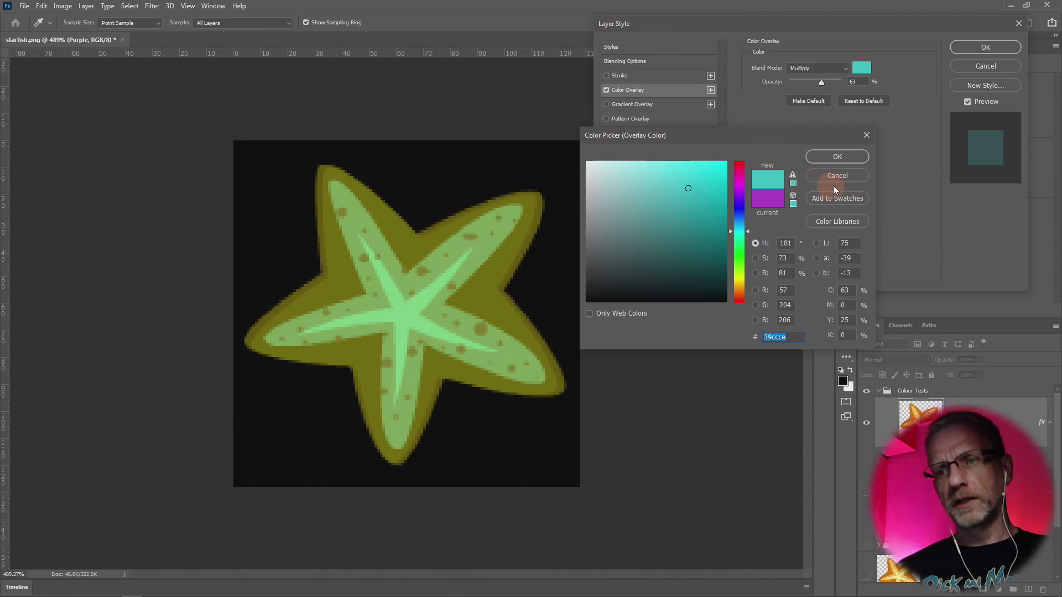
pyautogui.click(839, 176)
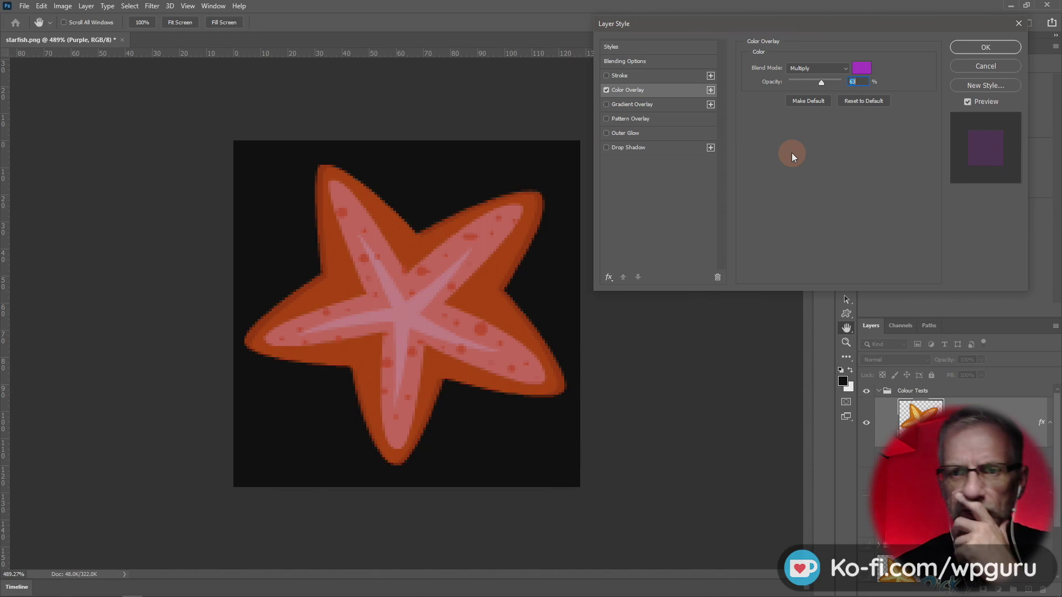
pyautogui.click(975, 67)
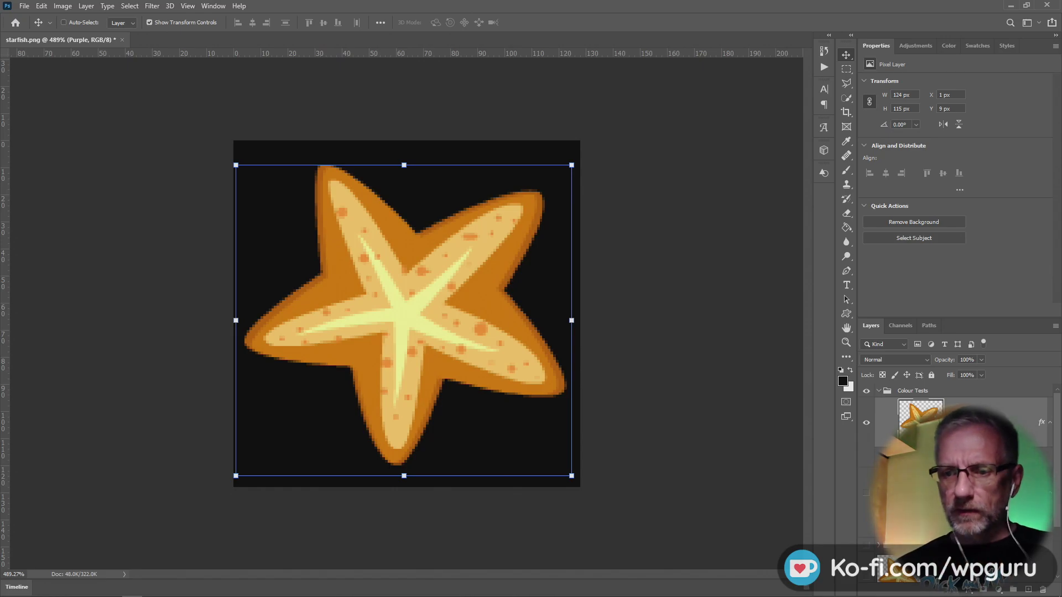
# Step: Add a Hue/Saturation adjustment layer above the Purple starfish and set its hue to -157
pyautogui.click(999, 590)
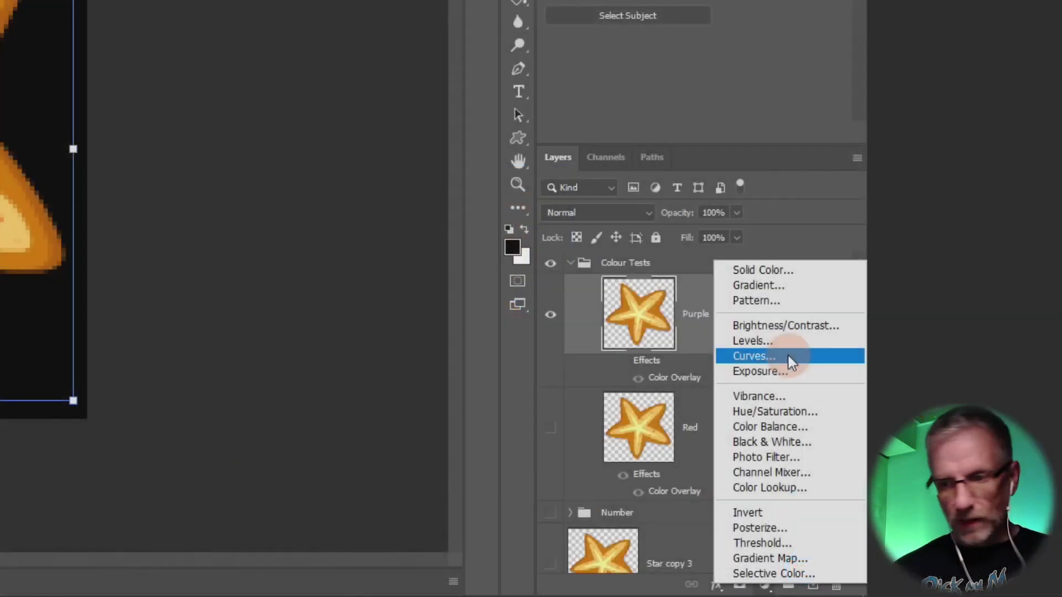
pyautogui.click(801, 412)
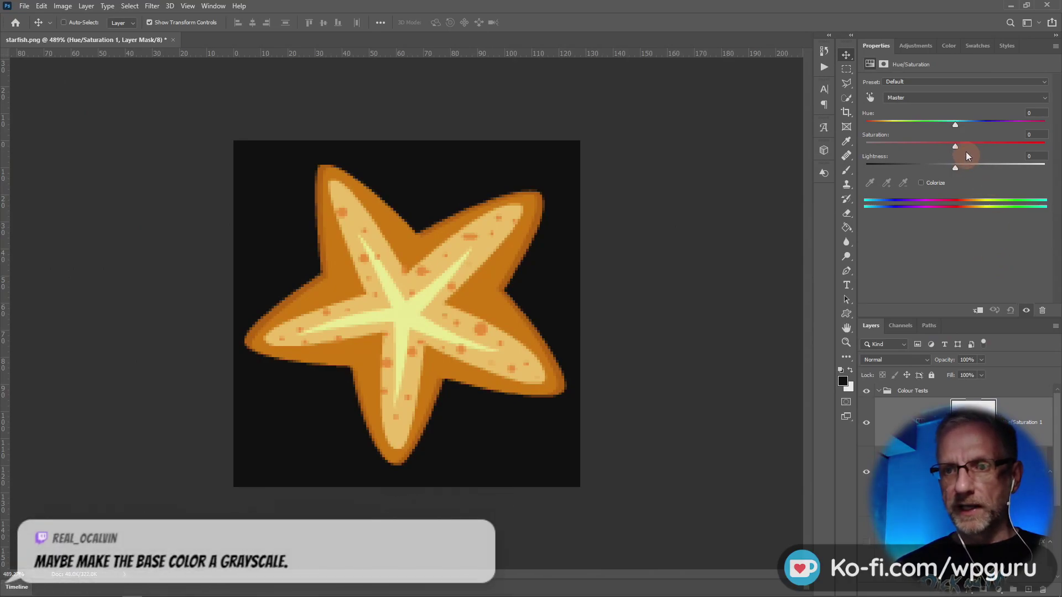
pyautogui.moveTo(954, 125); pyautogui.dragTo(1057, 148)
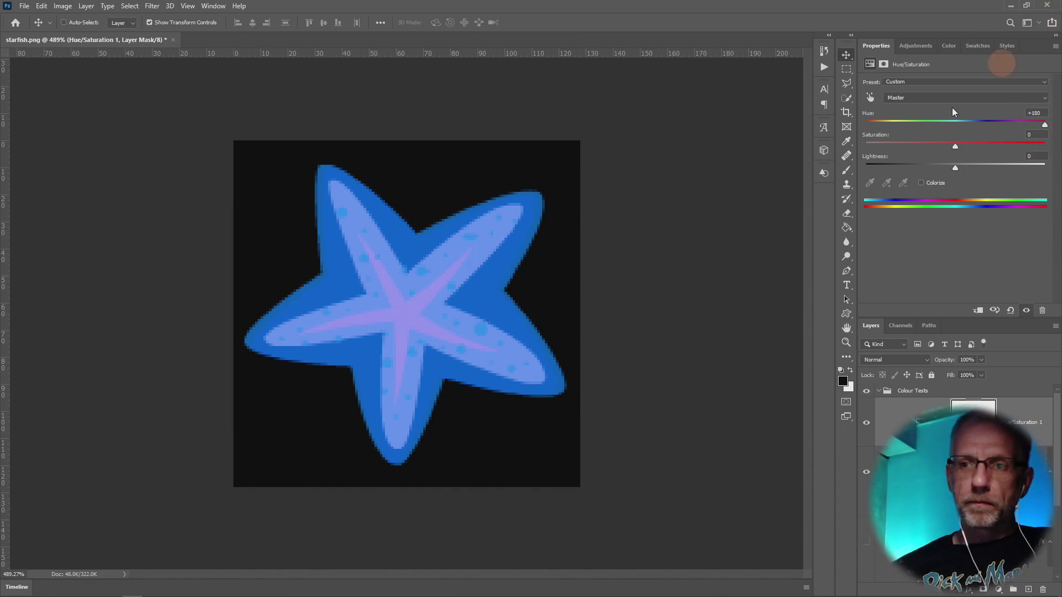
pyautogui.moveTo(1045, 128); pyautogui.dragTo(872, 133)
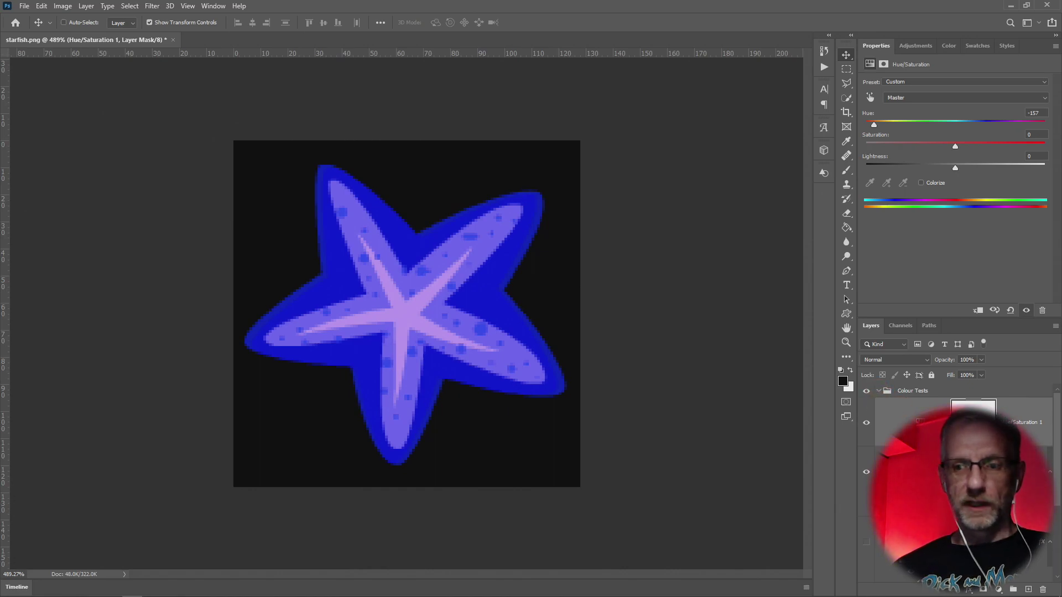
# Step: Collapse and duplicate the Colour Tests group, then delete the Number group
pyautogui.click(879, 391)
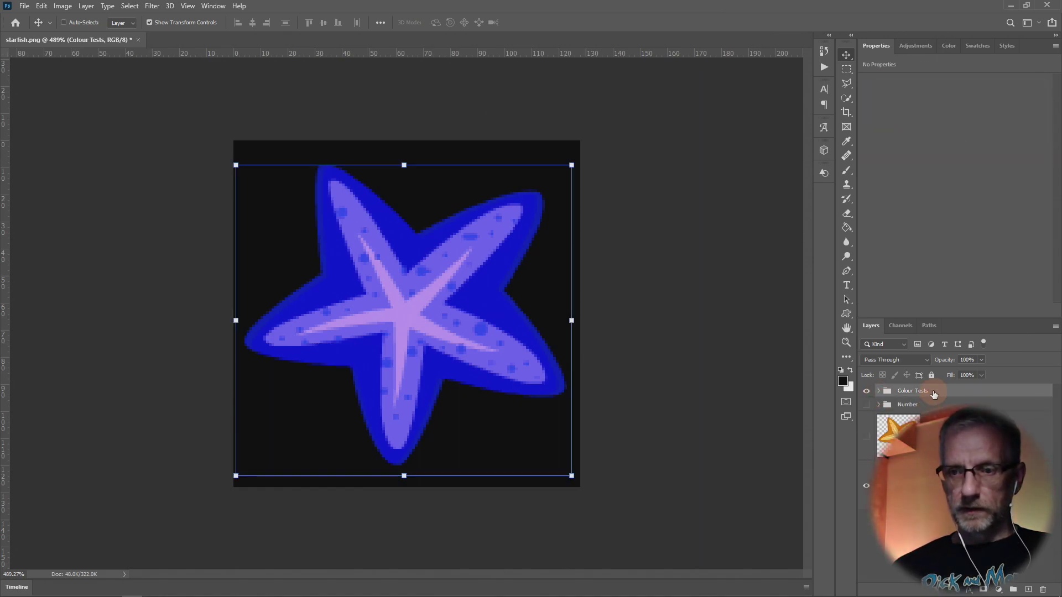
pyautogui.moveTo(934, 401); pyautogui.dragTo(942, 401)
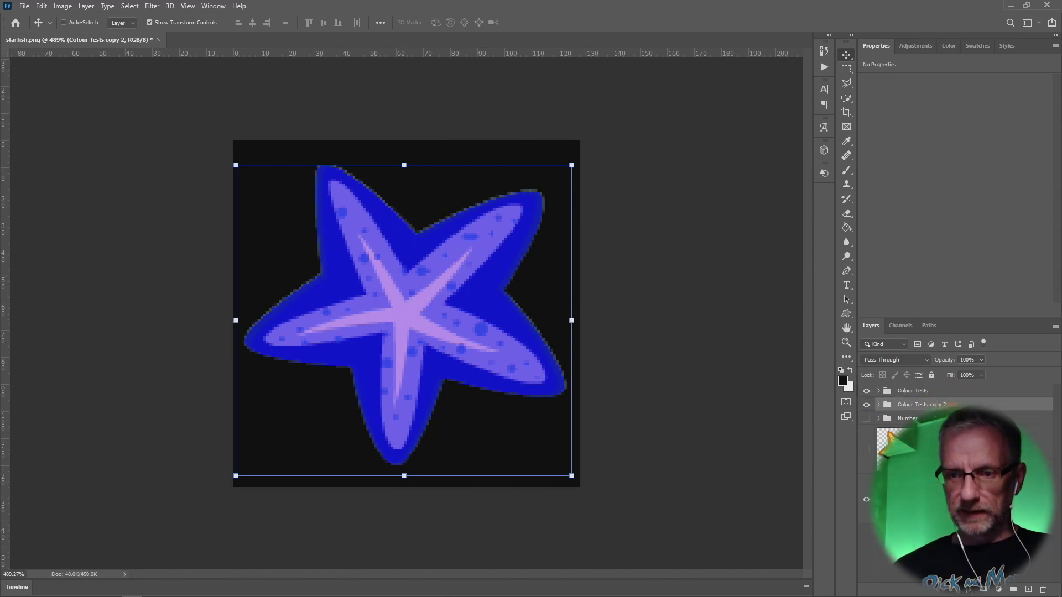
pyautogui.moveTo(1023, 530); pyautogui.dragTo(1043, 589)
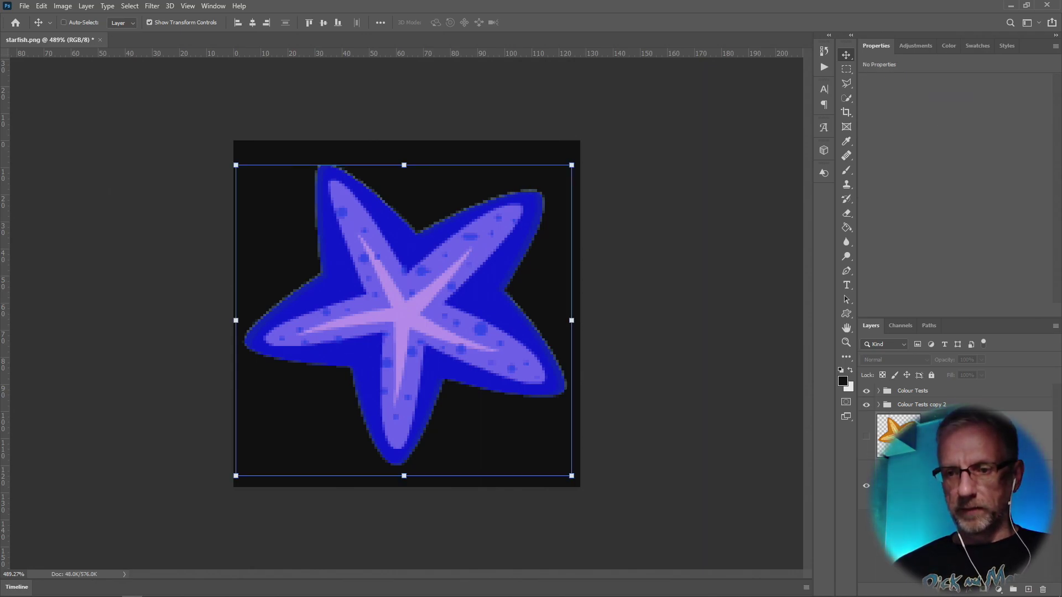
# Step: Group the Star copy 3 and Color Fill 1 layers and name the group Background
pyautogui.moveTo(940, 514); pyautogui.dragTo(1014, 589)
pyautogui.doubleClick(902, 418)
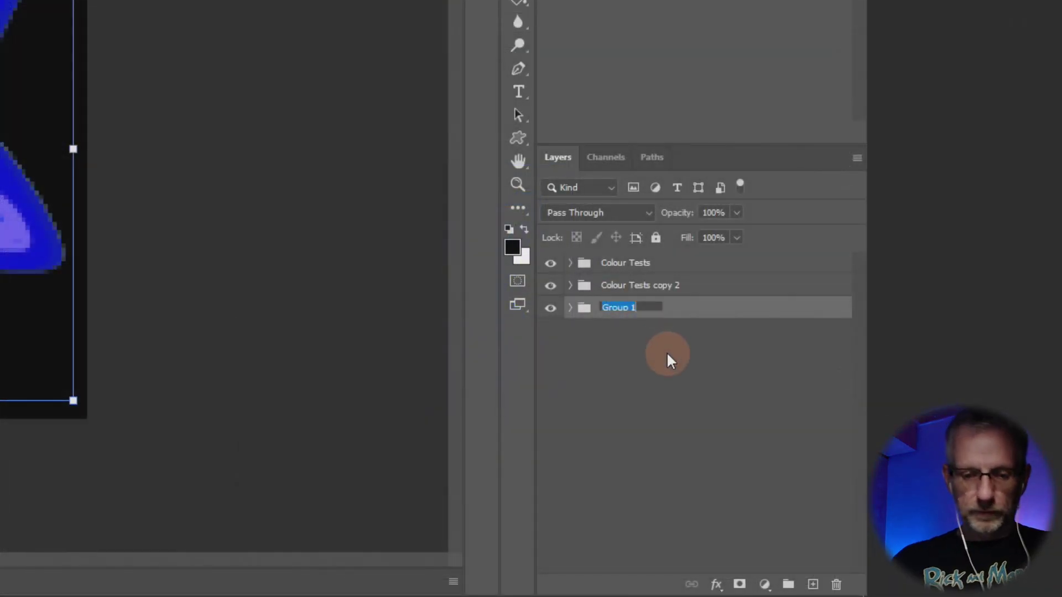
pyautogui.write('Backgroujnd')
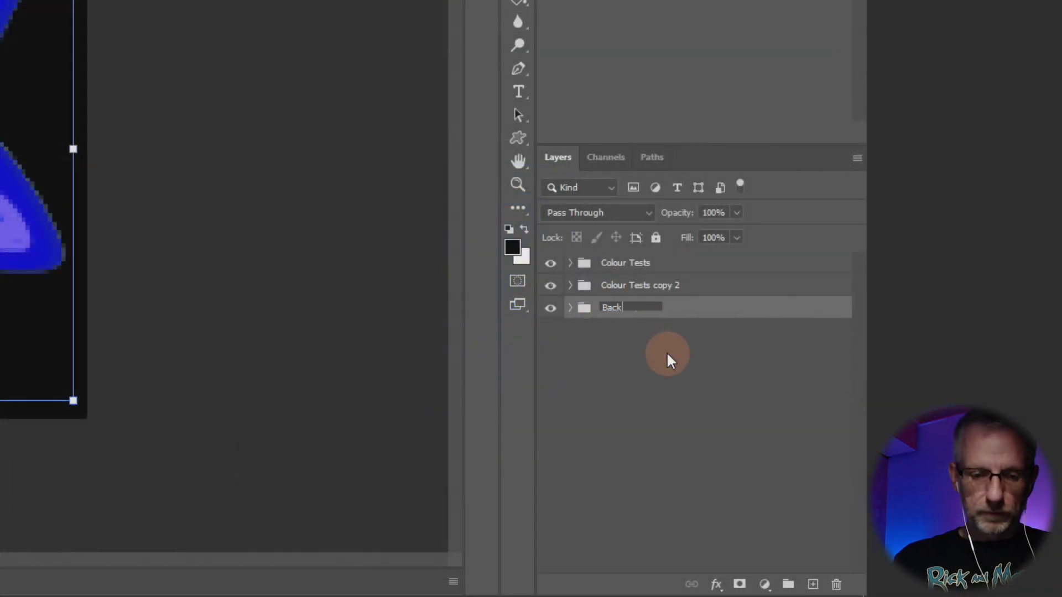
pyautogui.press('Return')
pyautogui.doubleClick(646, 310)
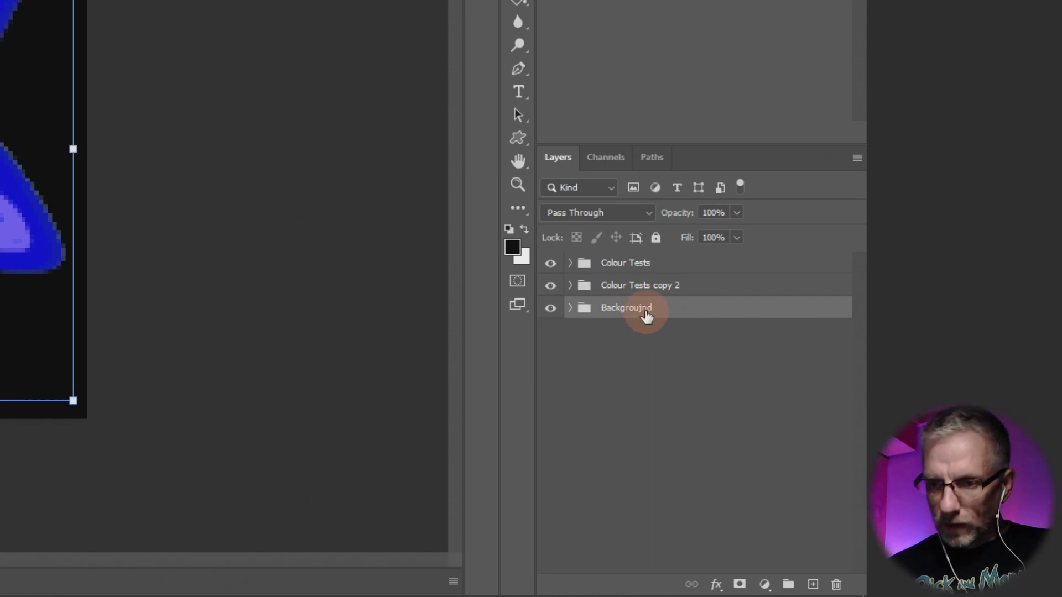
pyautogui.write('Background')
pyautogui.press('Return')
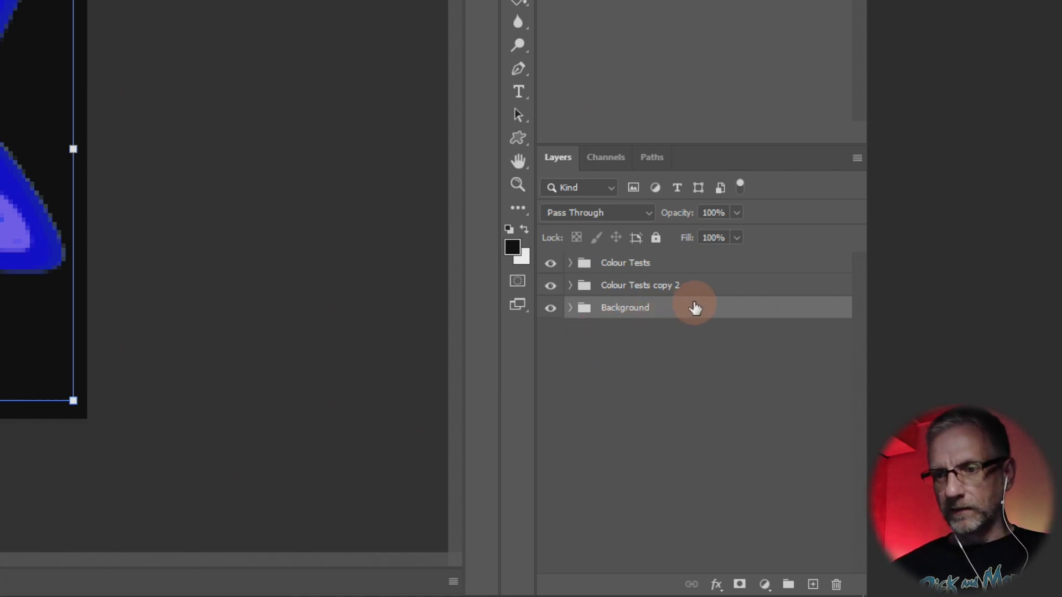
# Step: Check the Background group's layers and toggle its visibility, leaving it shown and collapsed
pyautogui.click(570, 308)
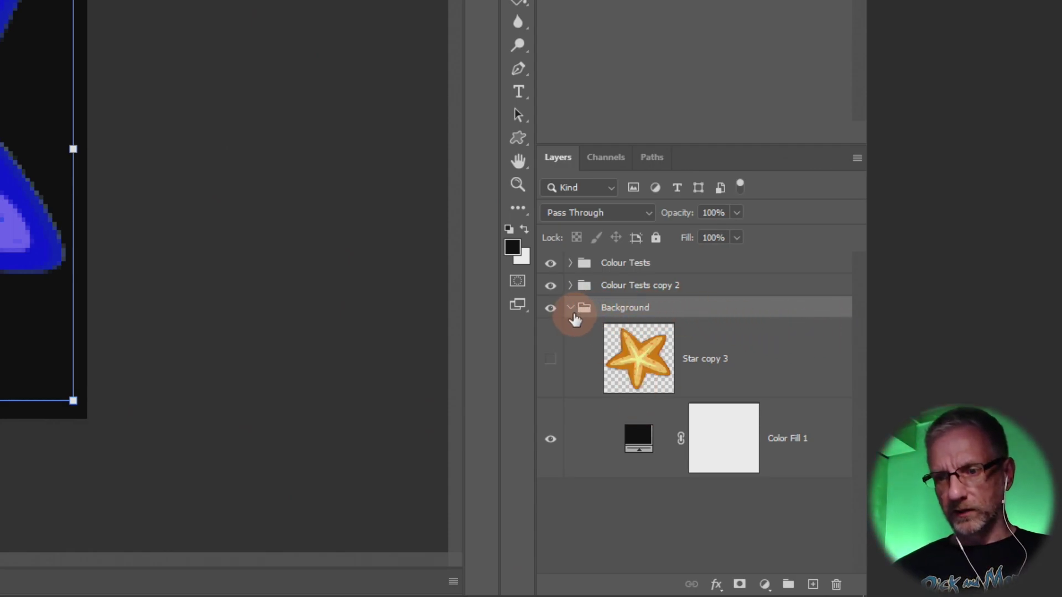
pyautogui.click(556, 314)
pyautogui.click(554, 311)
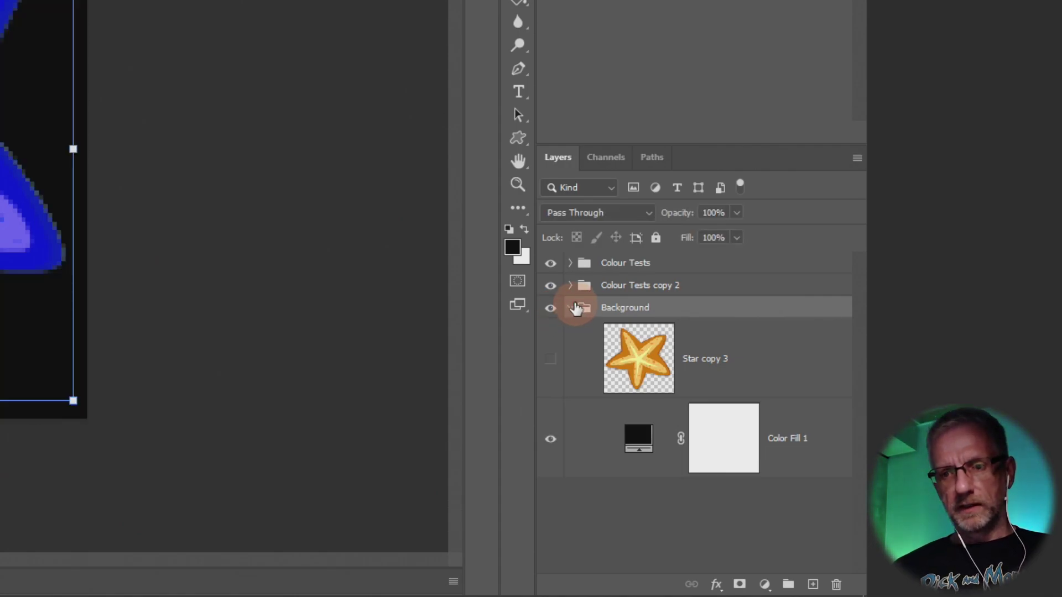
pyautogui.click(570, 308)
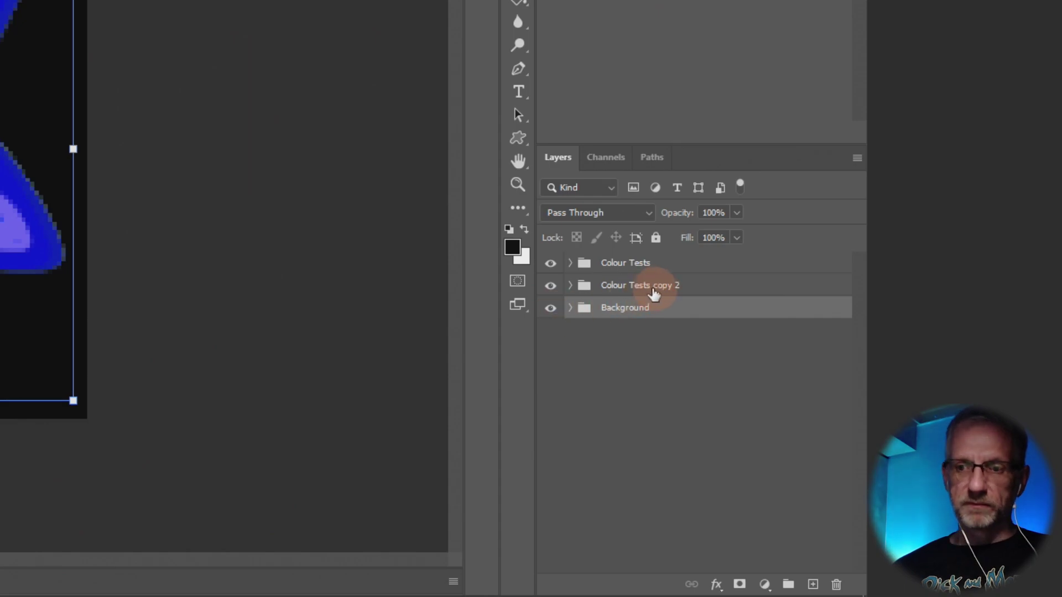
# Step: Hide the Colour Tests group and rename the Colour Tests copy 2 group as Blue
pyautogui.click(552, 269)
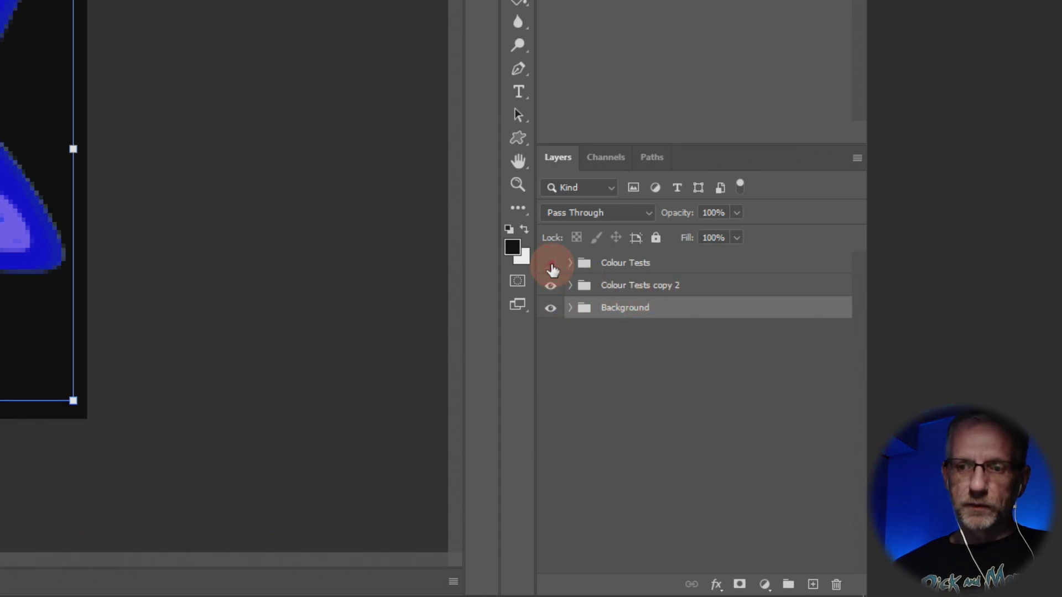
pyautogui.click(550, 285)
pyautogui.click(551, 285)
pyautogui.doubleClick(609, 285)
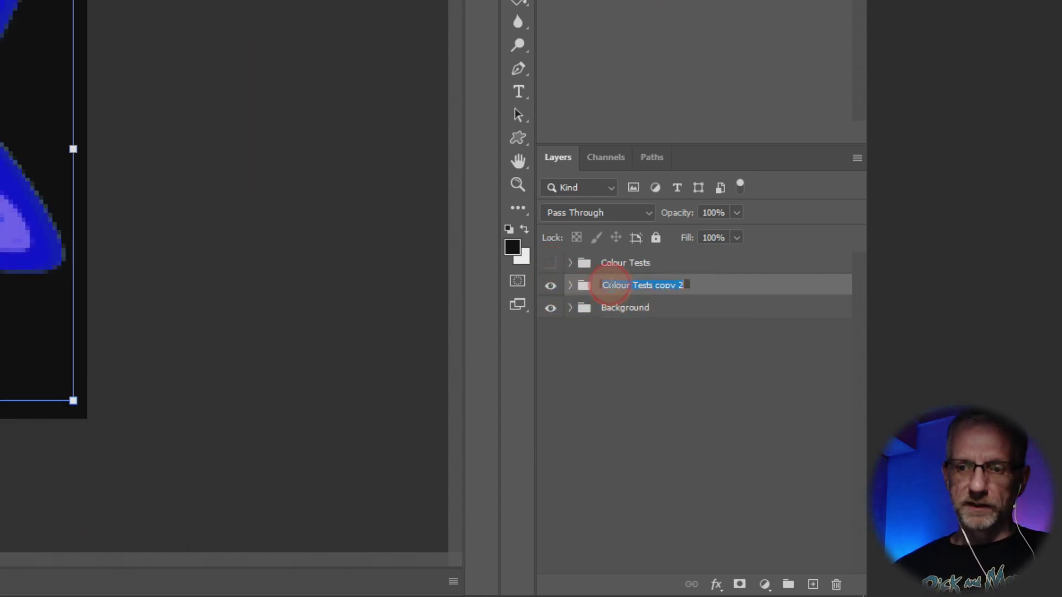
pyautogui.write('Blue')
pyautogui.press('Return')
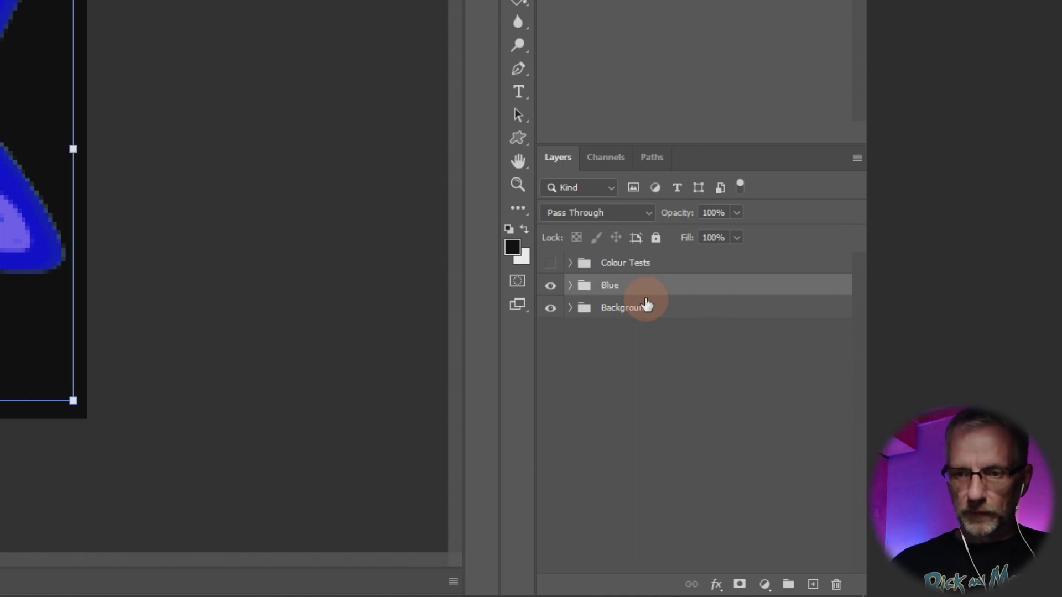
# Step: Hide the Blue group, show and expand Colour Tests, and select its Hue/Saturation 1 adjustment layer
pyautogui.click(551, 285)
pyautogui.click(552, 263)
pyautogui.click(579, 264)
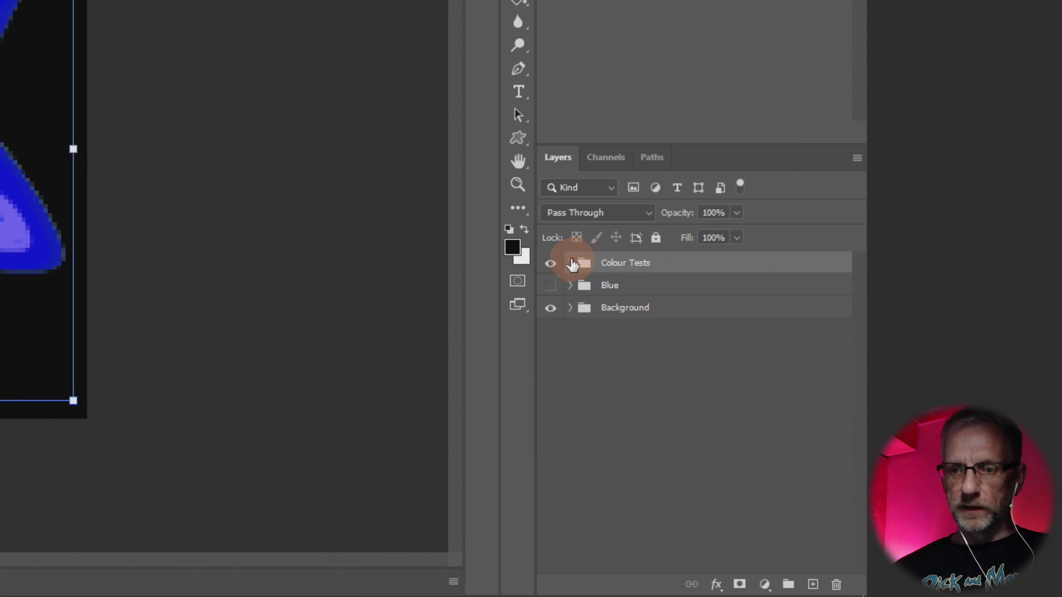
pyautogui.click(572, 263)
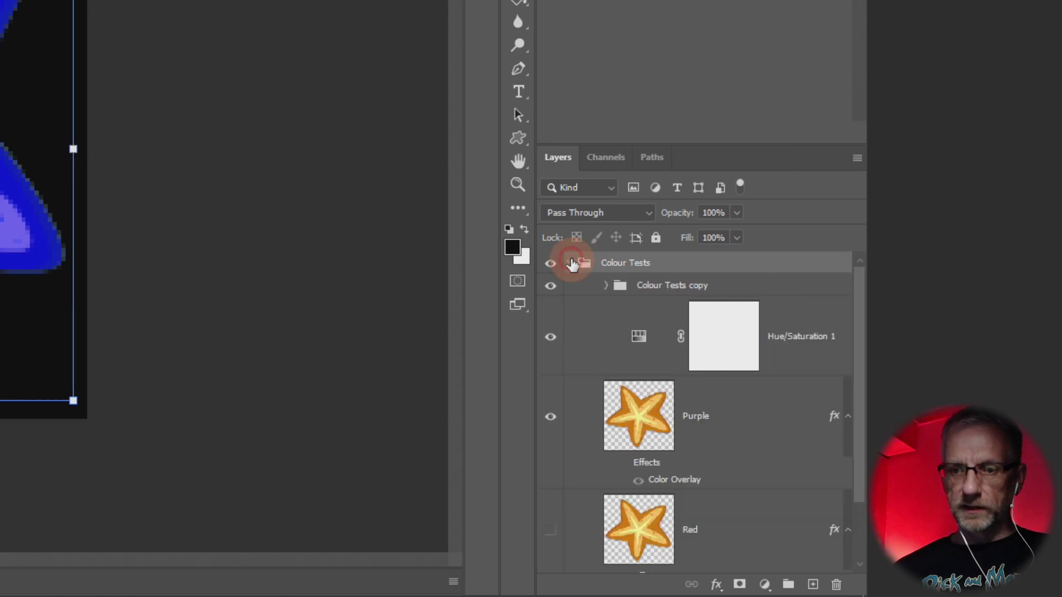
pyautogui.click(639, 336)
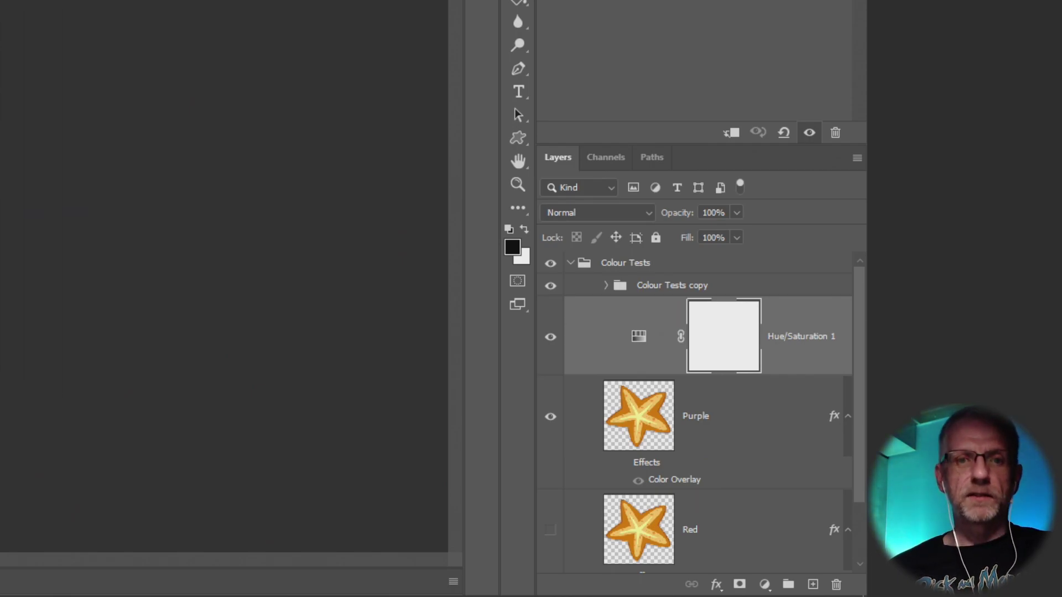
# Step: Look through the layers inside Colour Tests and hide the nested Colour Tests copy group
pyautogui.scroll(-3, 29, 114)
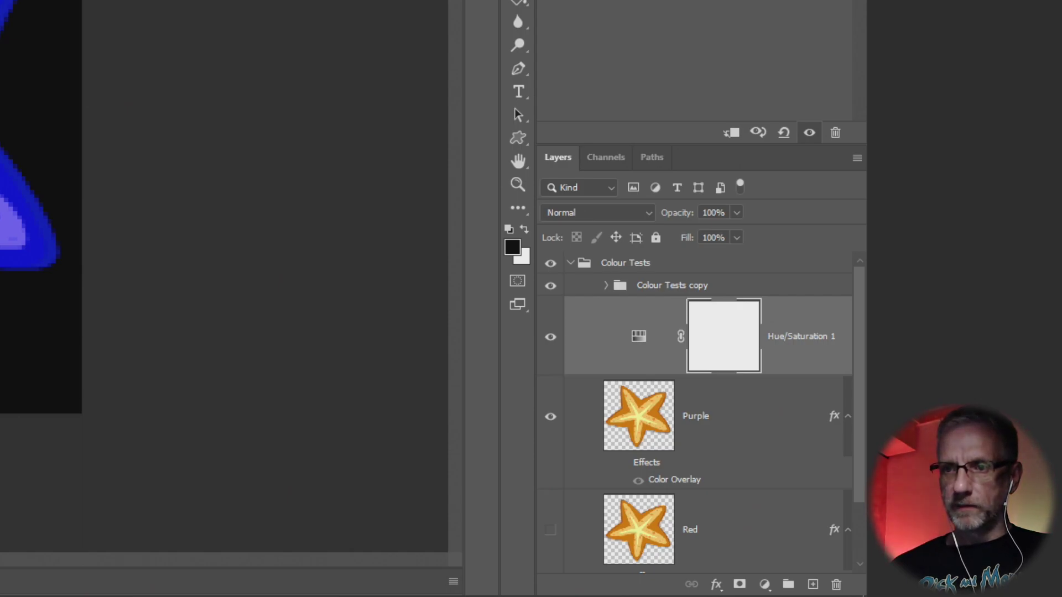
pyautogui.scroll(-2, 685, 425)
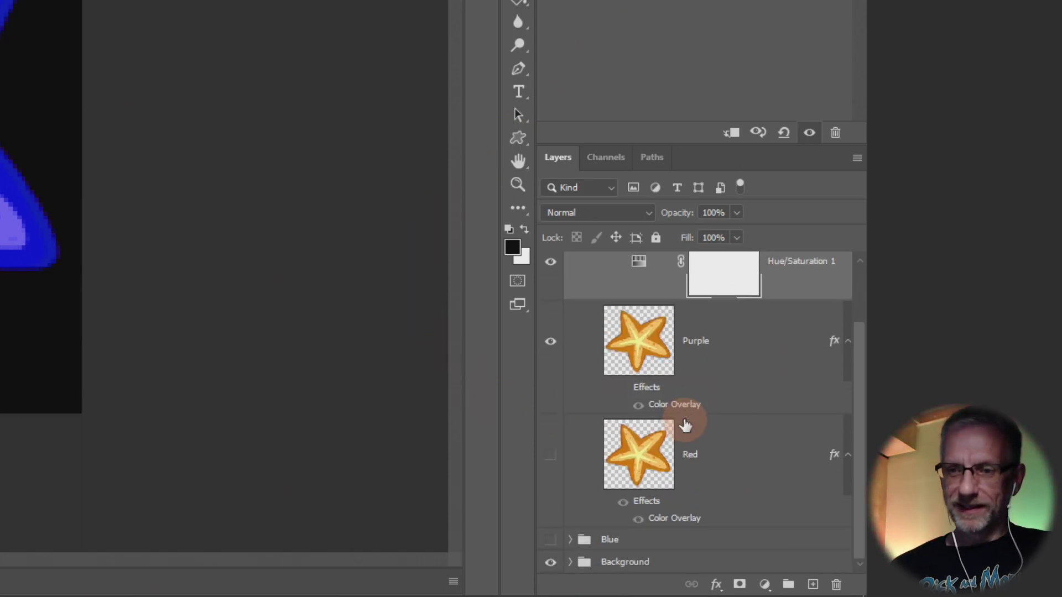
pyautogui.scroll(2, 684, 425)
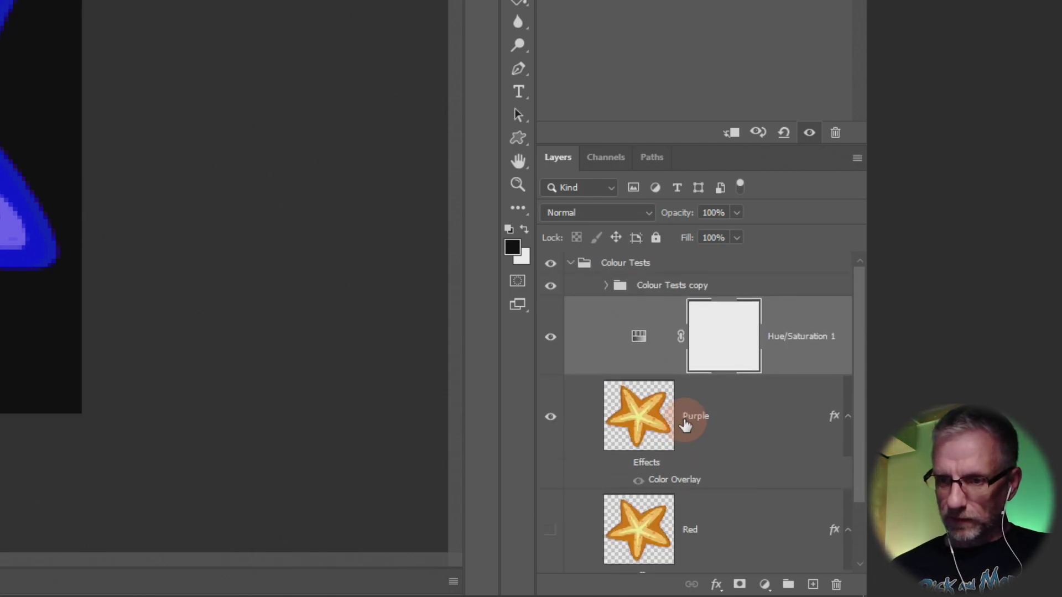
pyautogui.scroll(-2, 685, 425)
pyautogui.scroll(2, 685, 425)
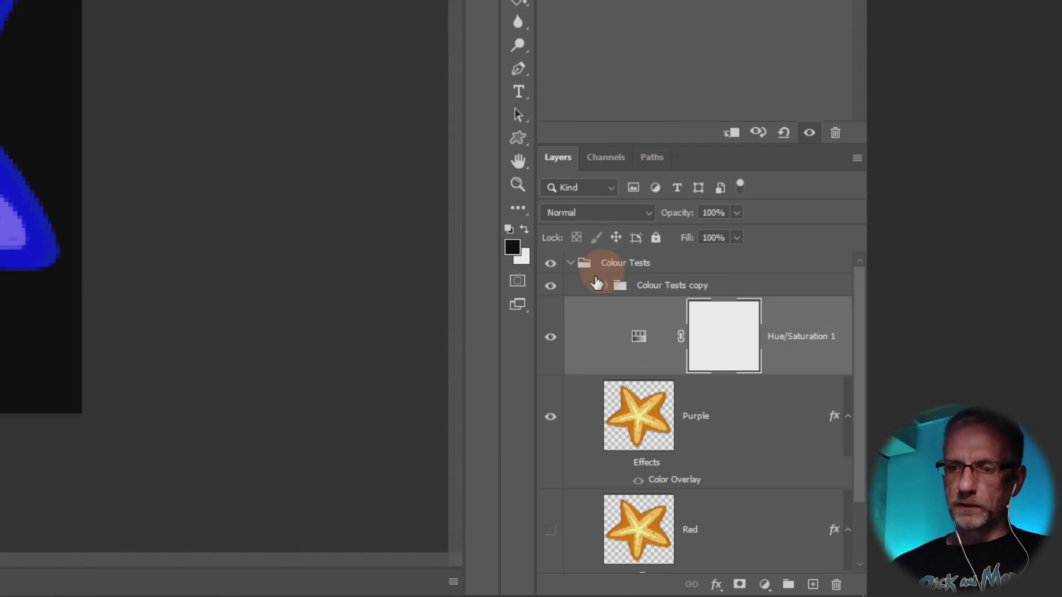
pyautogui.click(551, 286)
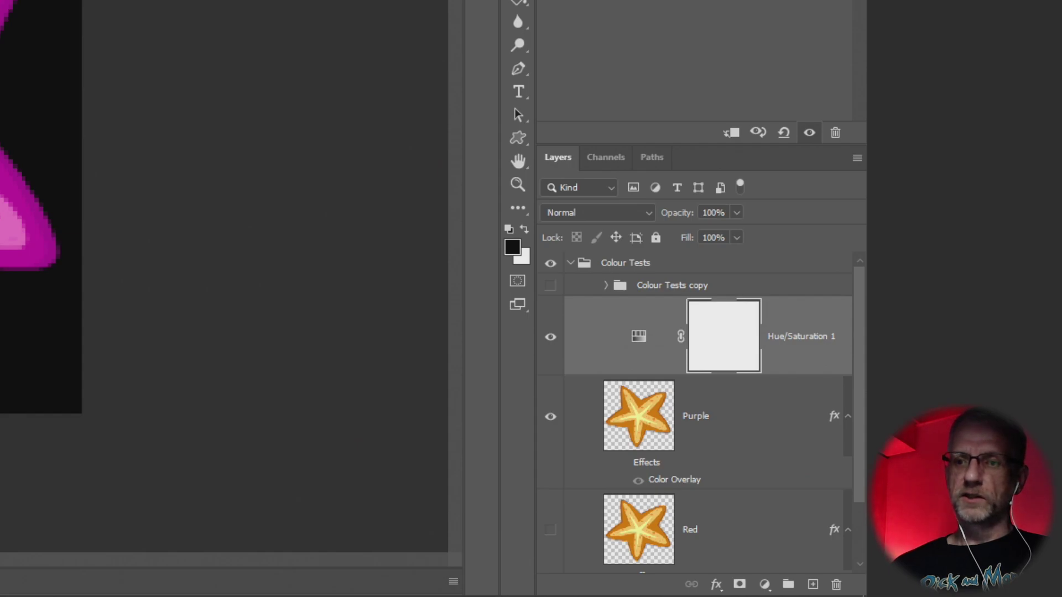
# Step: Rename the nested Colour Tests copy group as Purple and check its contents
pyautogui.doubleClick(688, 285)
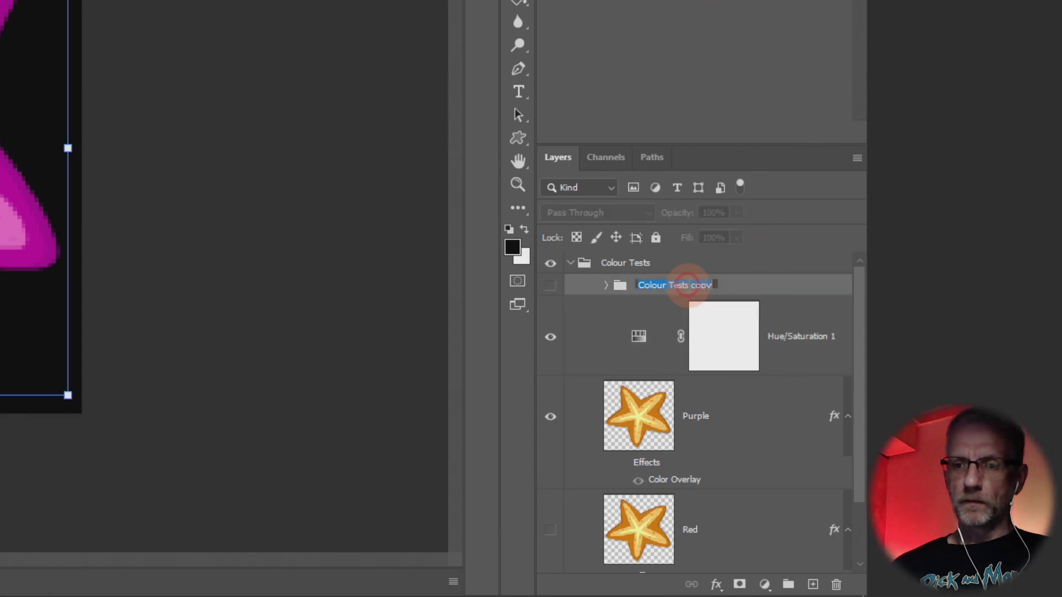
pyautogui.write('Purple')
pyautogui.press('Return')
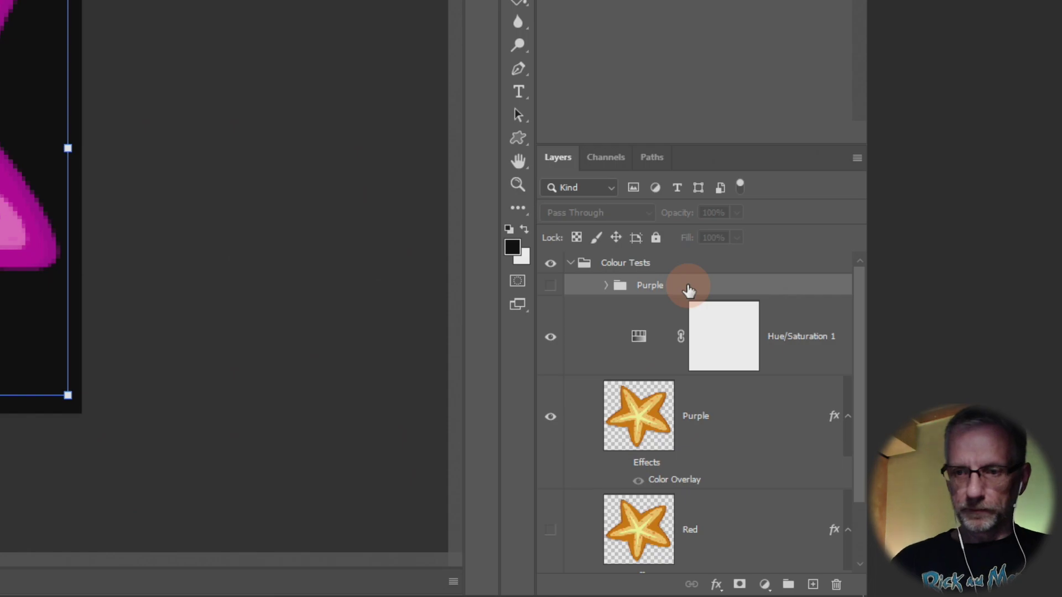
pyautogui.click(606, 286)
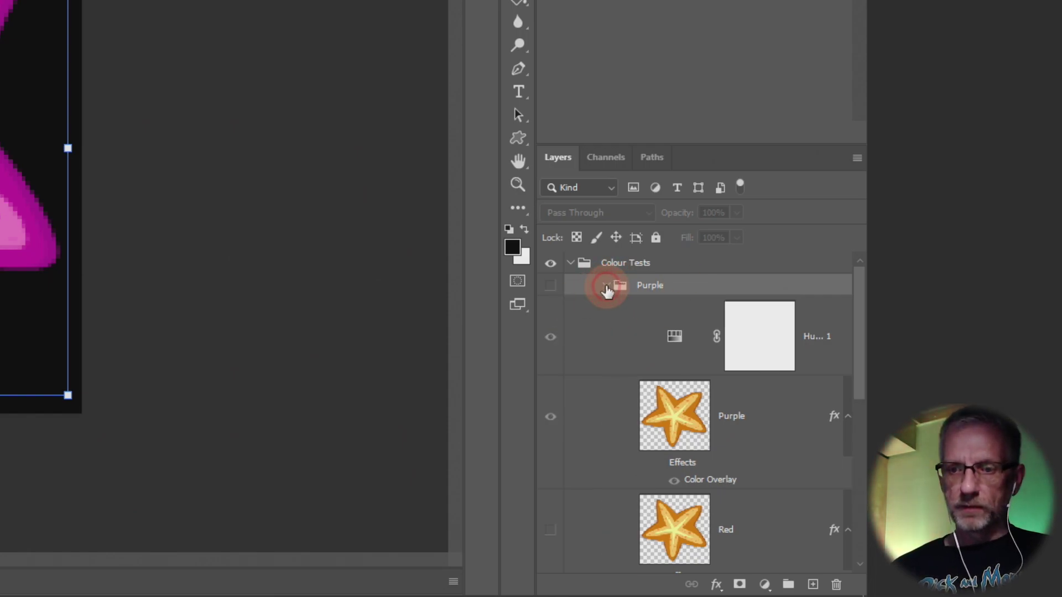
pyautogui.click(605, 286)
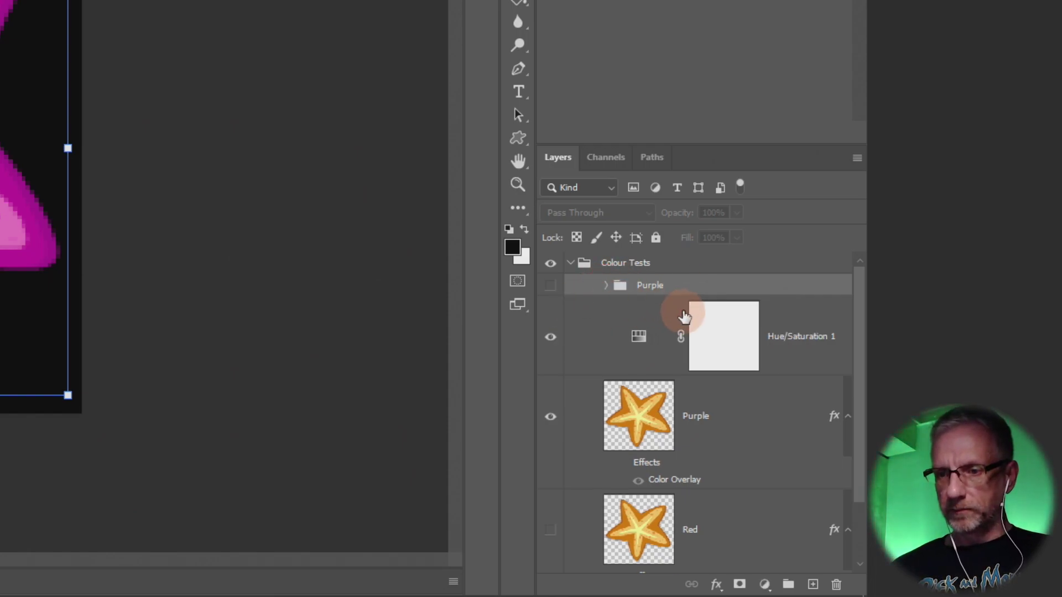
# Step: Move the nested Purple group out of Colour Tests to the top of the layer stack and collapse Colour Tests
pyautogui.scroll(-2, 811, 465)
pyautogui.scroll(2, 811, 465)
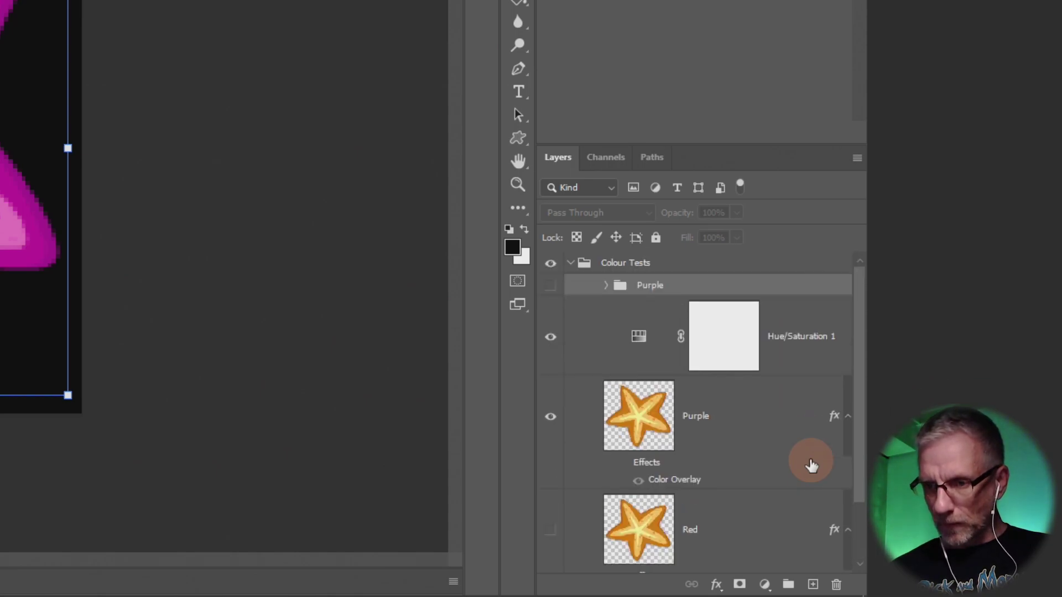
pyautogui.moveTo(680, 291); pyautogui.dragTo(637, 253)
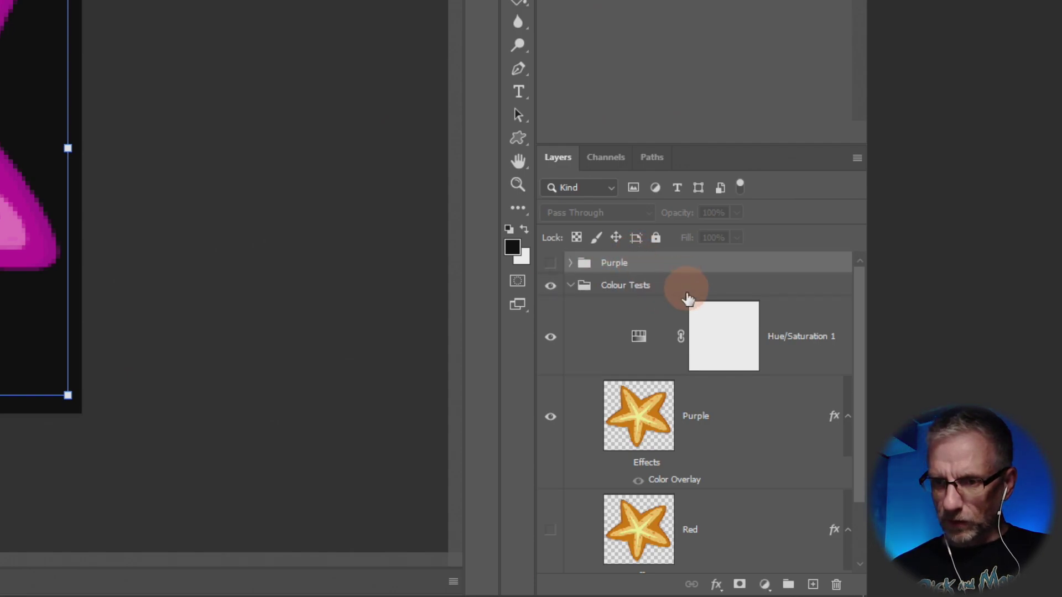
pyautogui.click(571, 287)
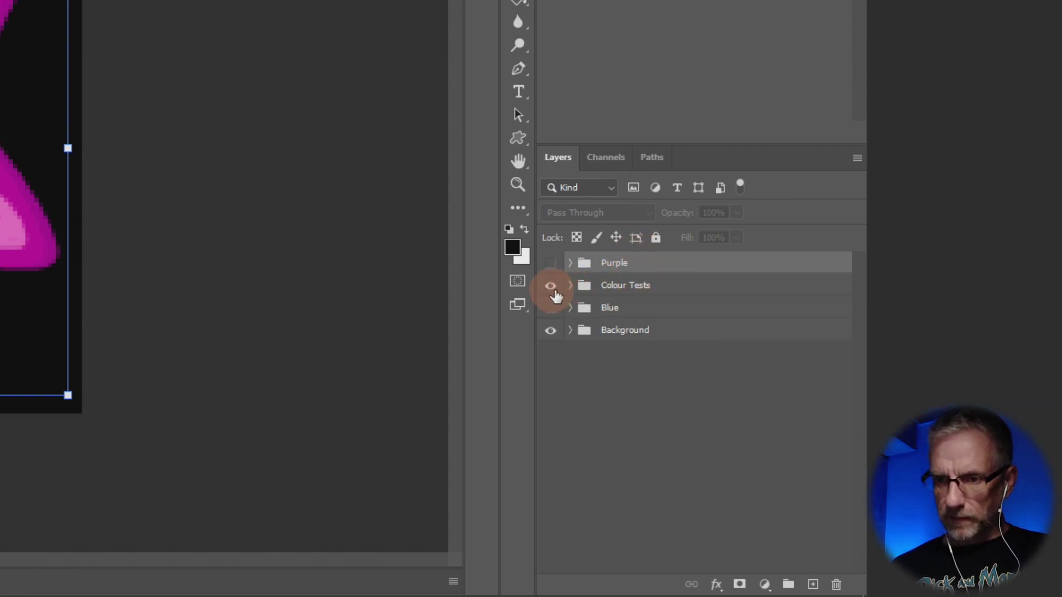
pyautogui.click(563, 290)
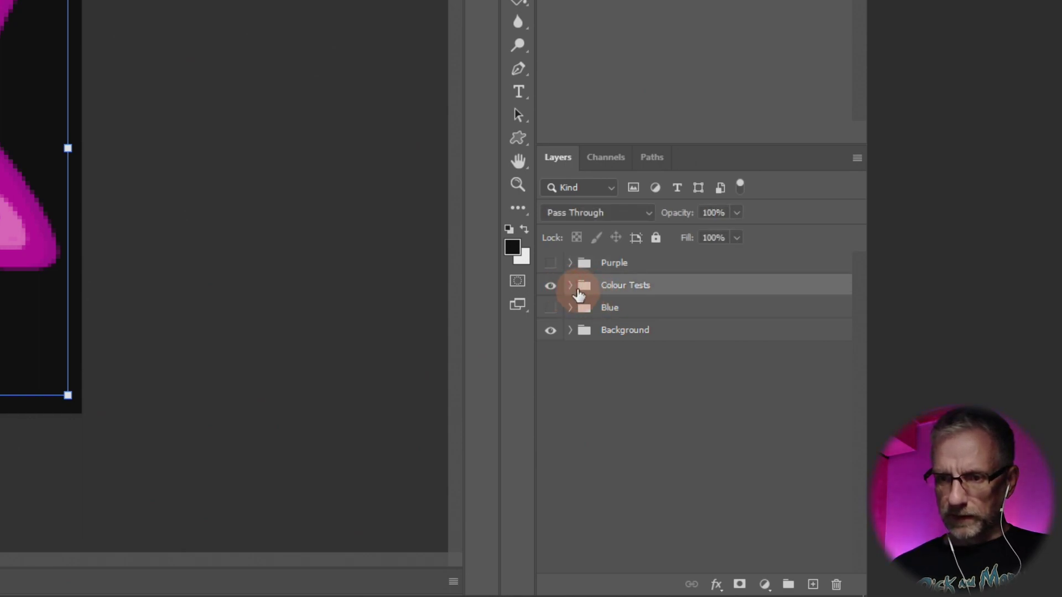
# Step: Toggle the visibility of the Colour Tests and Blue groups to compare their starfish colours
pyautogui.click(550, 286)
pyautogui.click(550, 286)
pyautogui.click(551, 286)
pyautogui.click(550, 308)
pyautogui.click(551, 308)
pyautogui.click(550, 286)
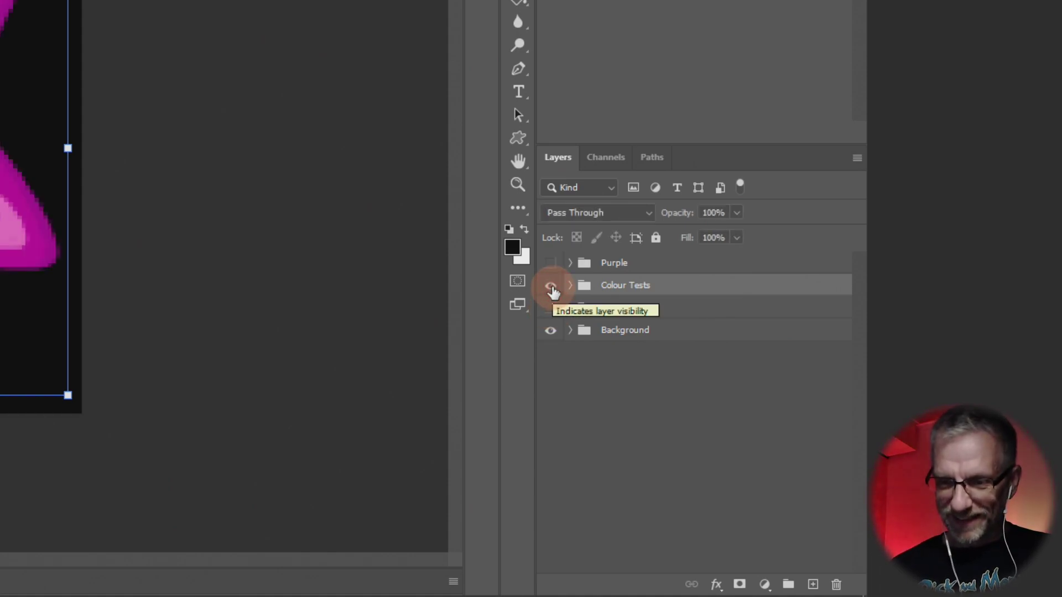
# Step: Rename the Colour Tests group as Purple, then collapse and hide it
pyautogui.click(570, 286)
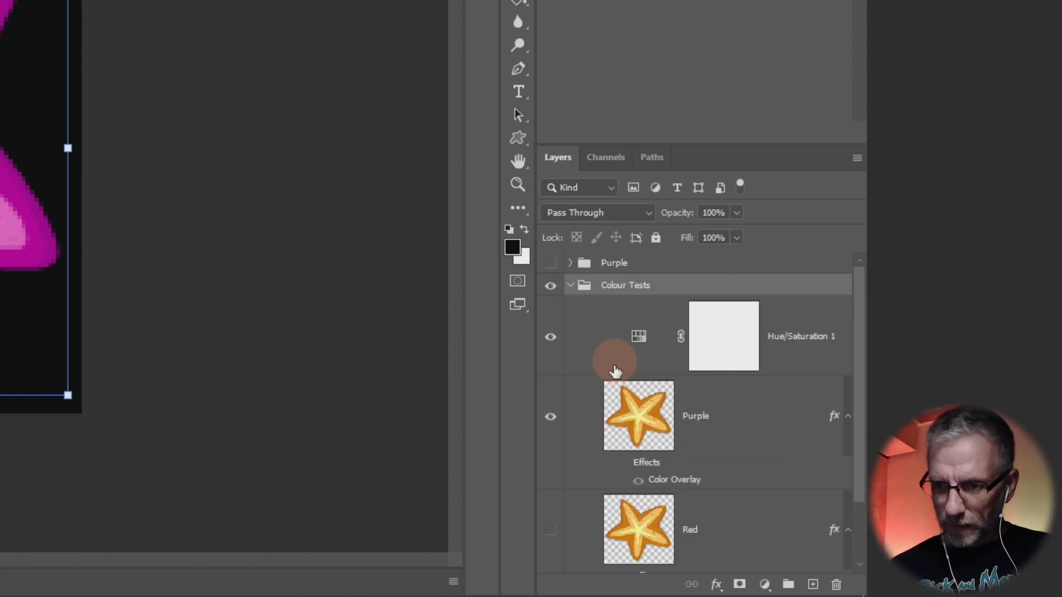
pyautogui.doubleClick(620, 286)
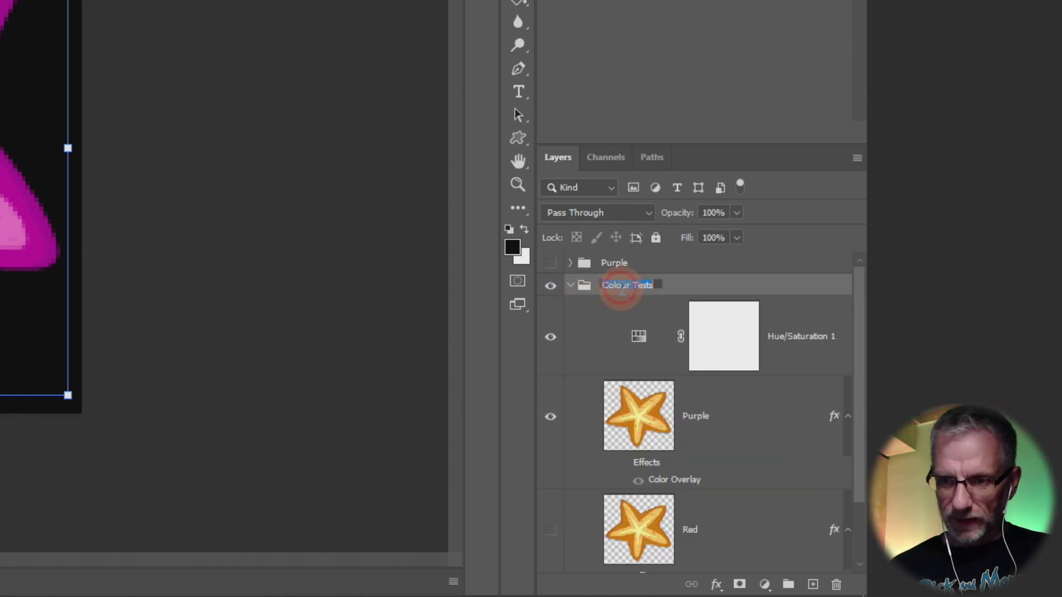
pyautogui.write('Purple')
pyautogui.press('Return')
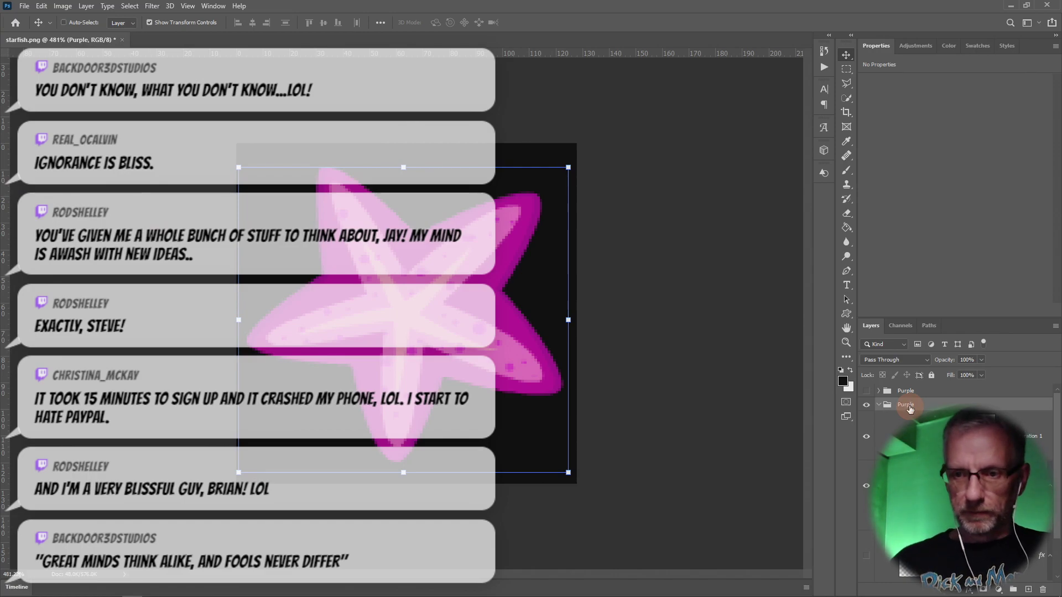
pyautogui.click(879, 405)
pyautogui.click(866, 404)
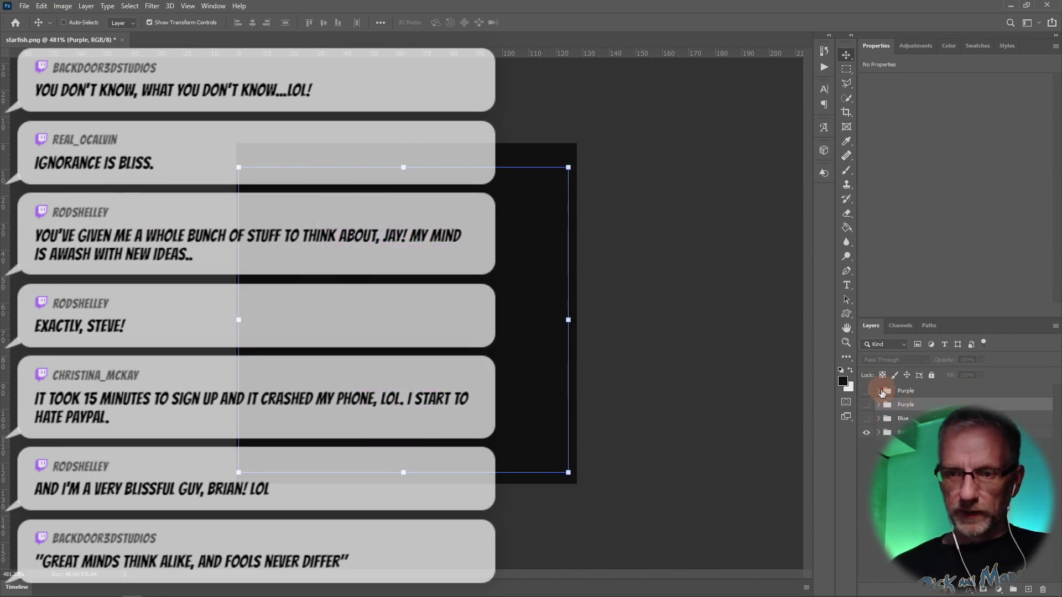
# Step: Show the topmost Purple group and set its Hue/Saturation 1 hue to about -36 for a red starfish
pyautogui.click(866, 391)
pyautogui.click(878, 391)
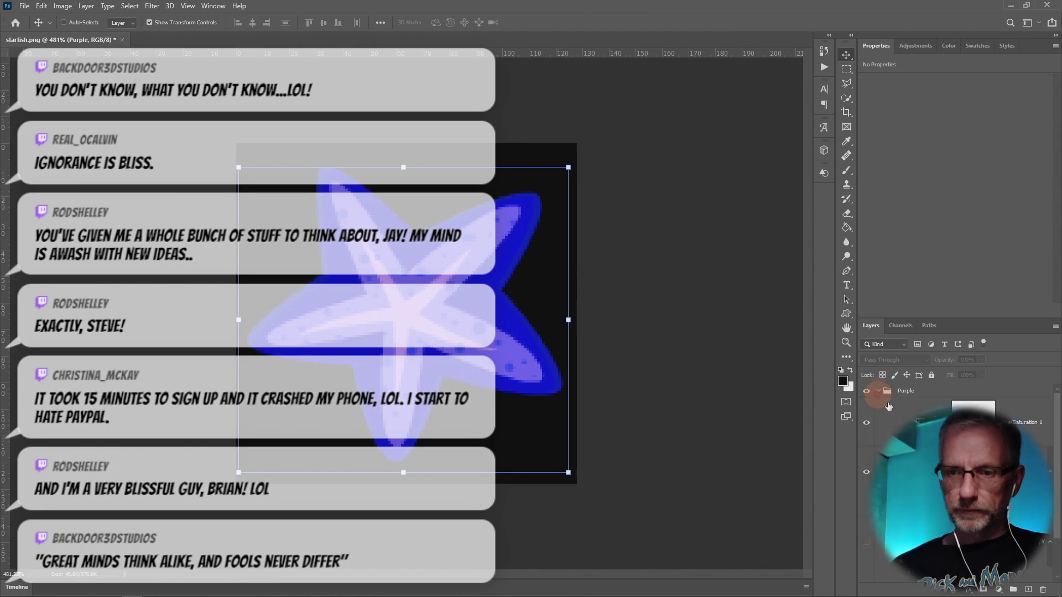
pyautogui.click(1020, 422)
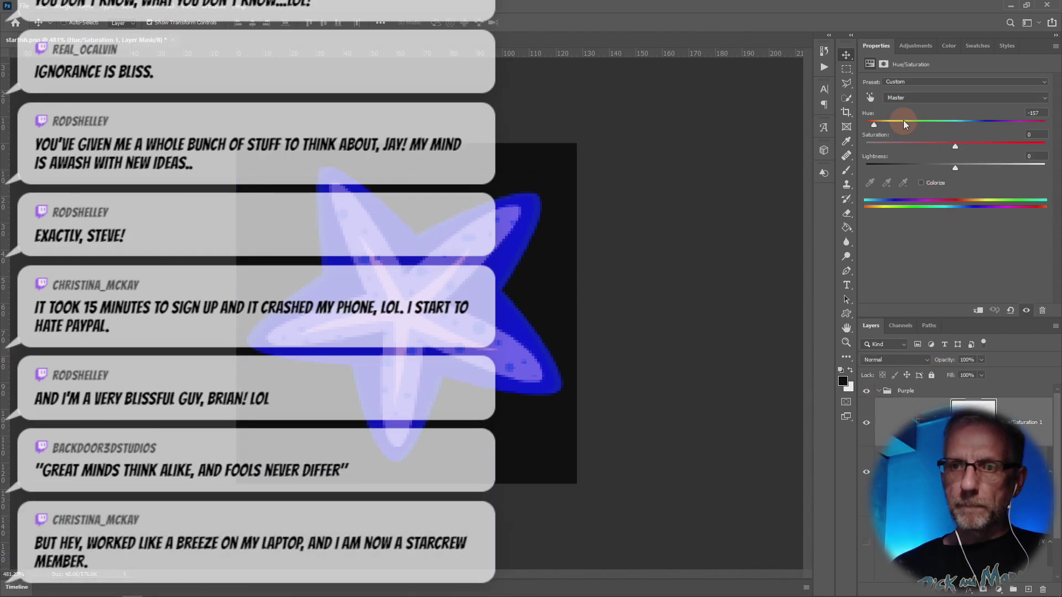
pyautogui.moveTo(876, 124); pyautogui.dragTo(925, 129)
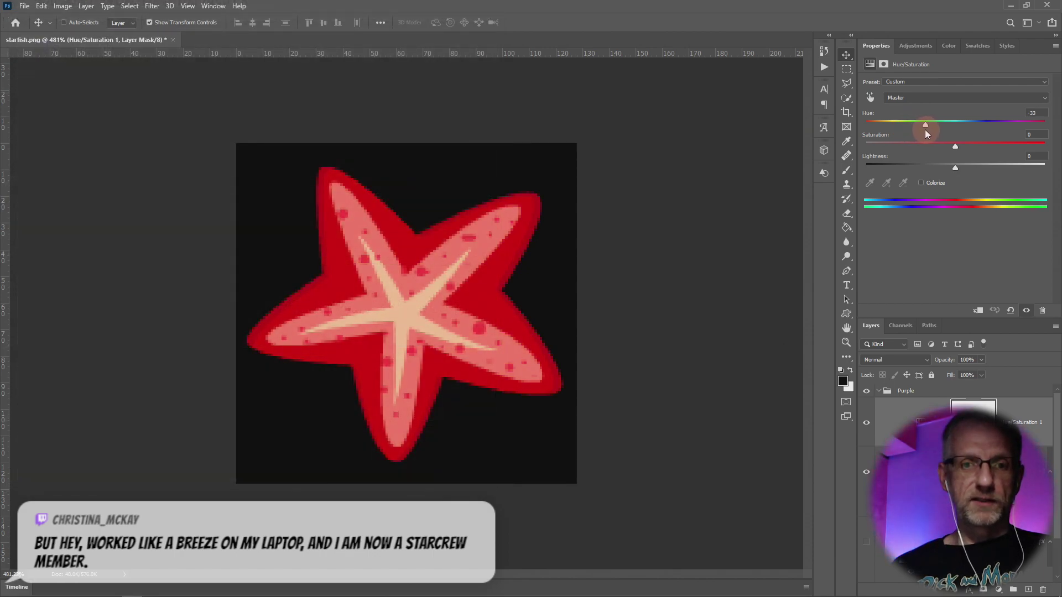
# Step: Collapse the topmost Purple group and rename it as Red
pyautogui.click(879, 393)
pyautogui.doubleClick(906, 390)
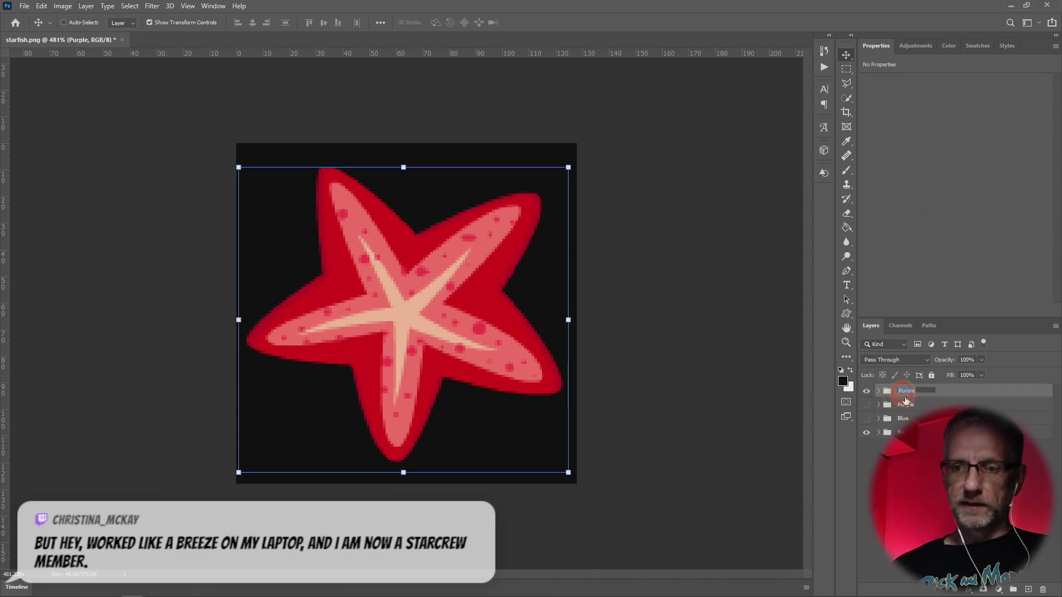
pyautogui.write('Red')
pyautogui.press('Return')
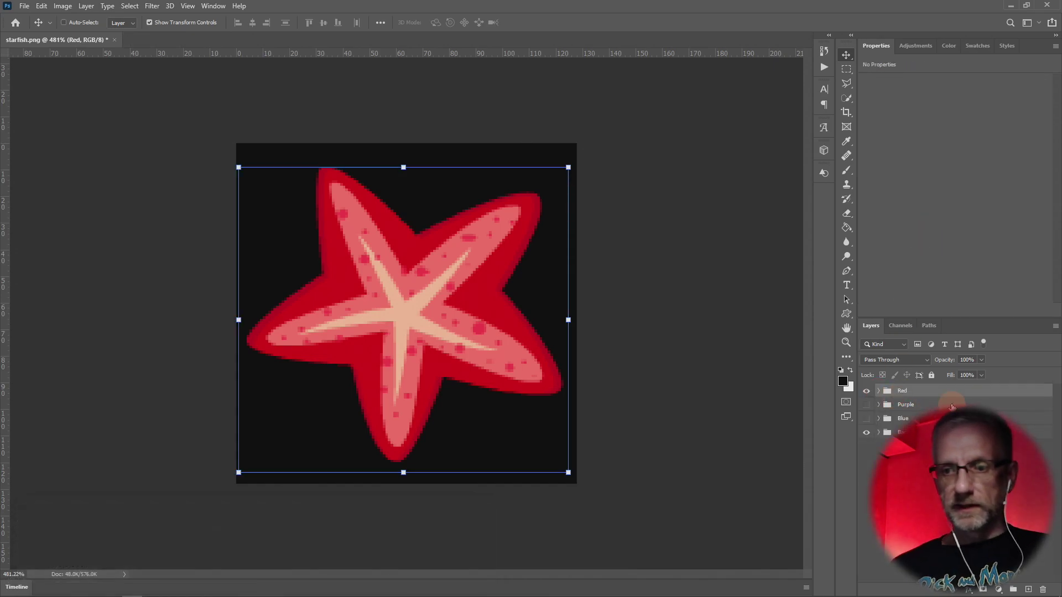
# Step: Duplicate the Red group, hide the original, and open the Hue/Saturation 1 adjustment inside the copy
pyautogui.moveTo(943, 394); pyautogui.dragTo(945, 388)
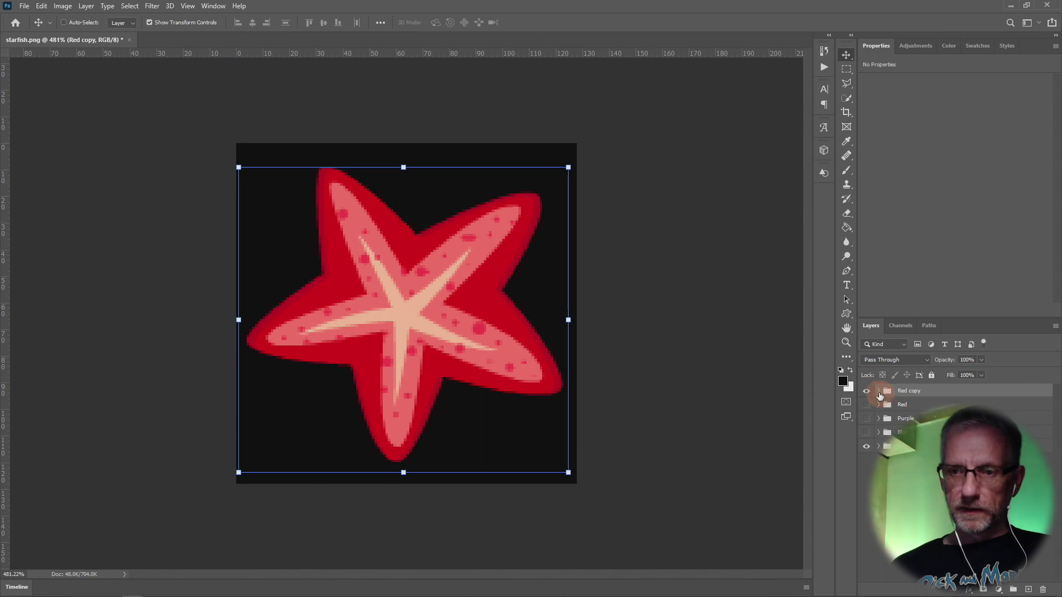
pyautogui.click(879, 392)
pyautogui.click(940, 422)
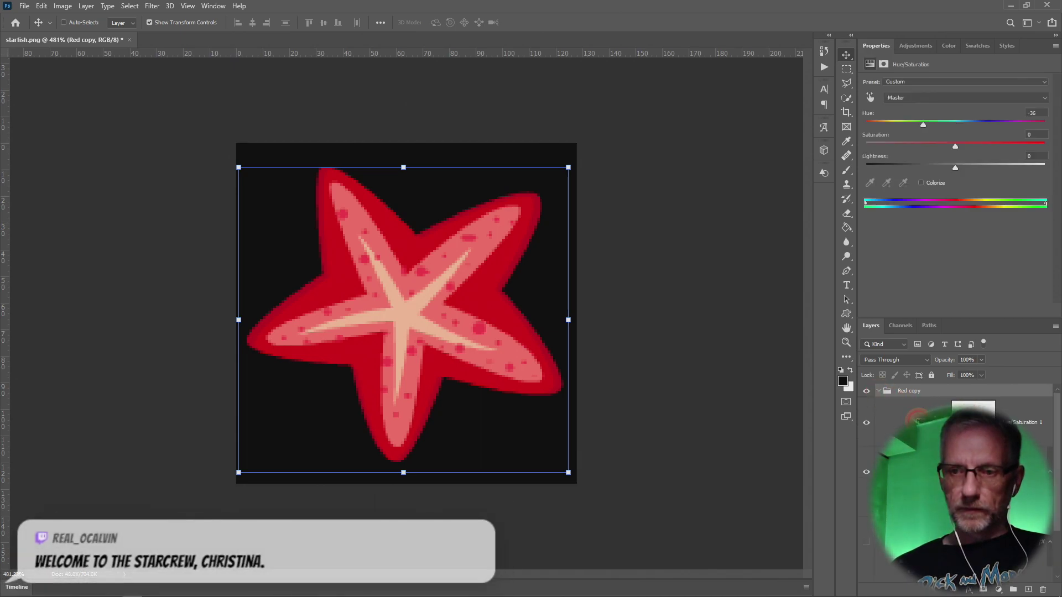
# Step: Turn the Red copy starfish green by setting Hue to +101, Saturation to -23 and Lightness to -28
pyautogui.moveTo(924, 127); pyautogui.dragTo(950, 126)
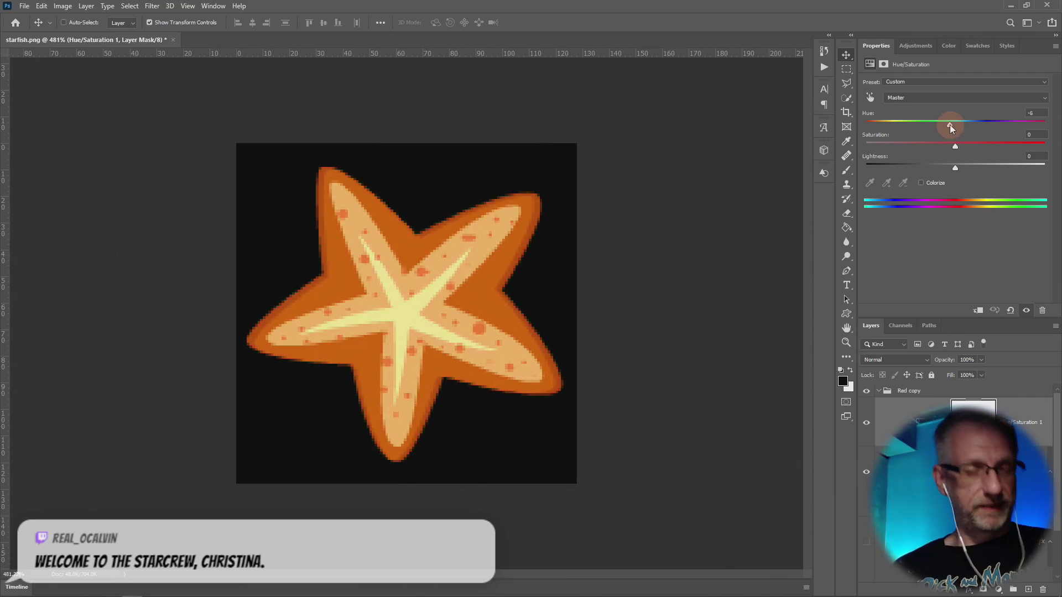
pyautogui.moveTo(950, 124); pyautogui.dragTo(1022, 128)
pyautogui.moveTo(955, 167); pyautogui.dragTo(932, 169)
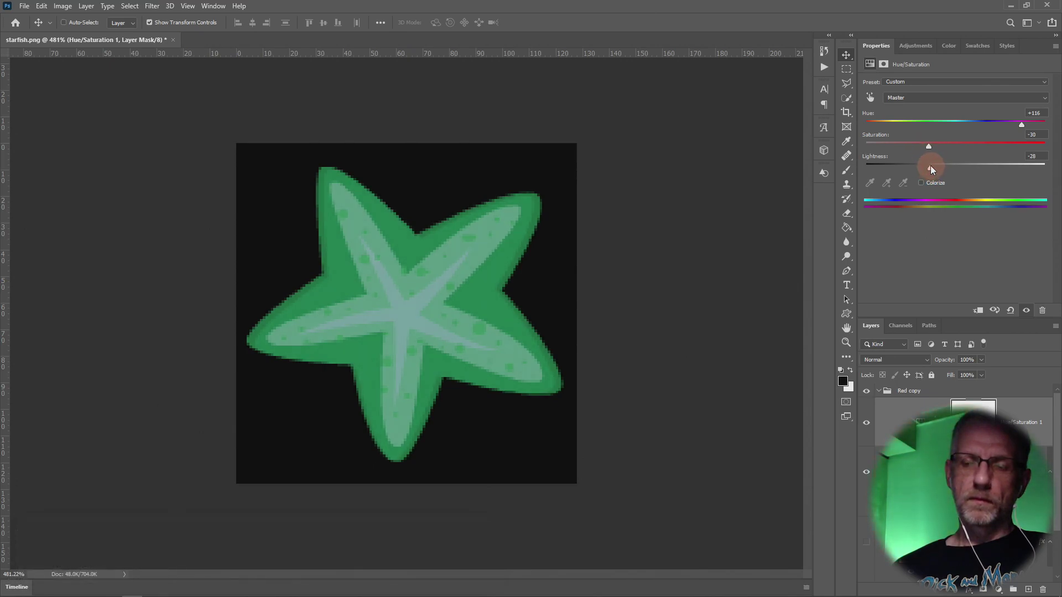
pyautogui.moveTo(1022, 126); pyautogui.dragTo(1016, 138)
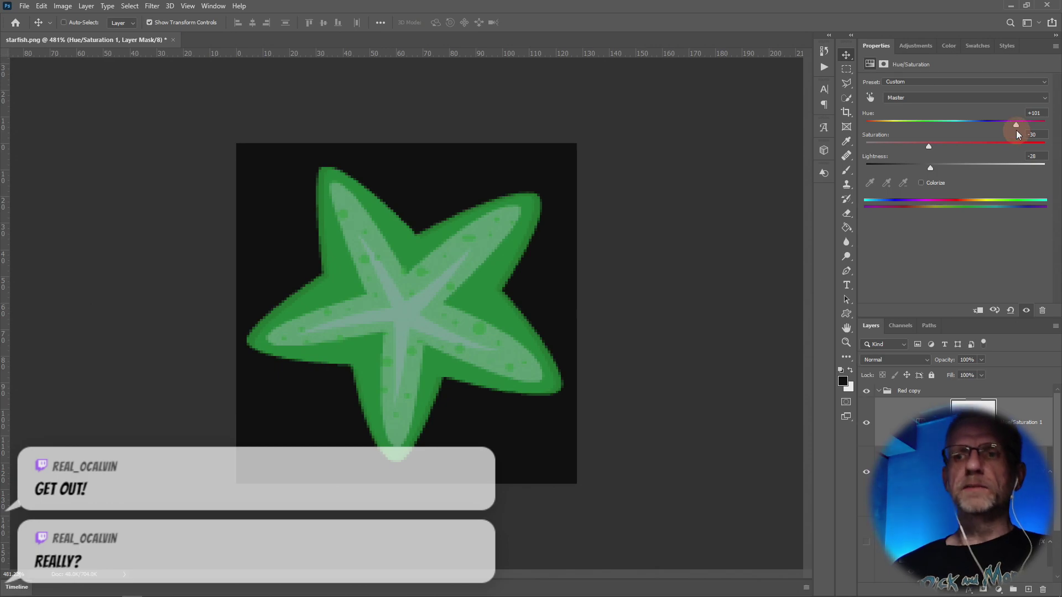
pyautogui.click(929, 147)
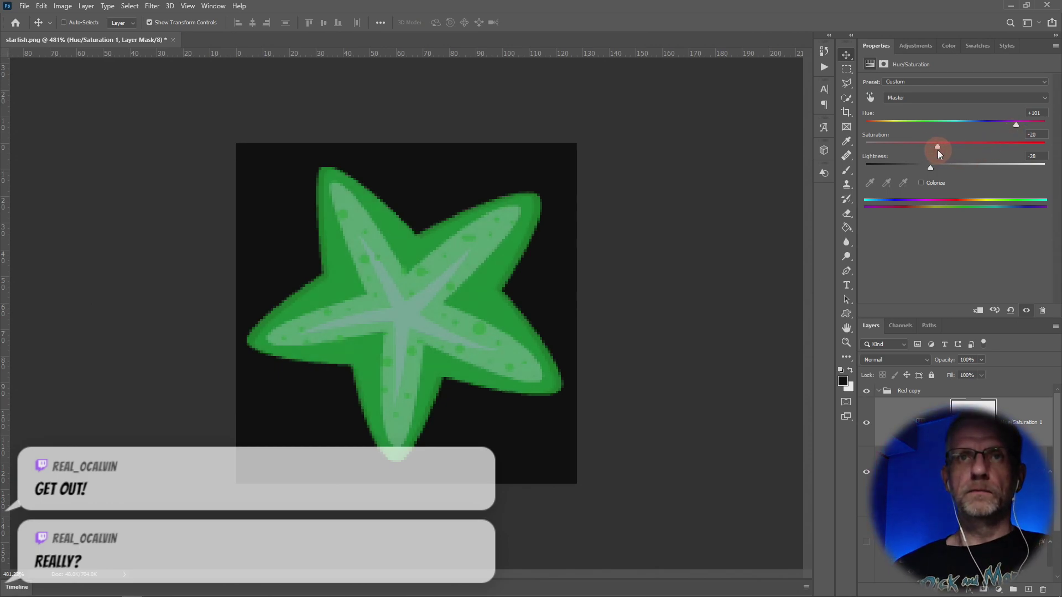
pyautogui.moveTo(937, 150); pyautogui.dragTo(934, 151)
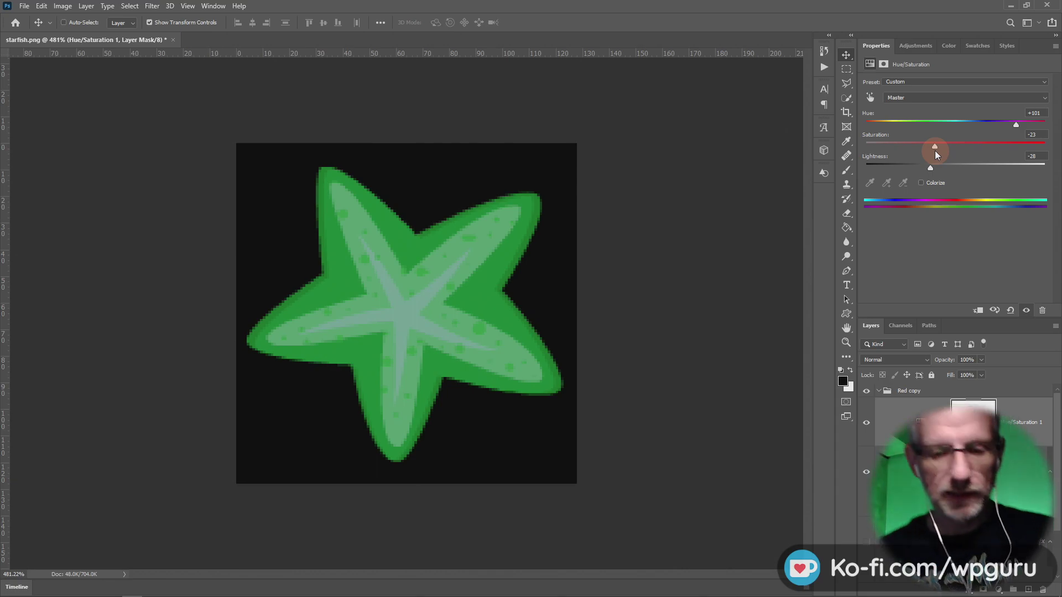
# Step: Switch to the Twitch Stream Manager in Firefox and send "Hello ;-)" in the stream chat
pyautogui.hotkey('alt', 'Tab')
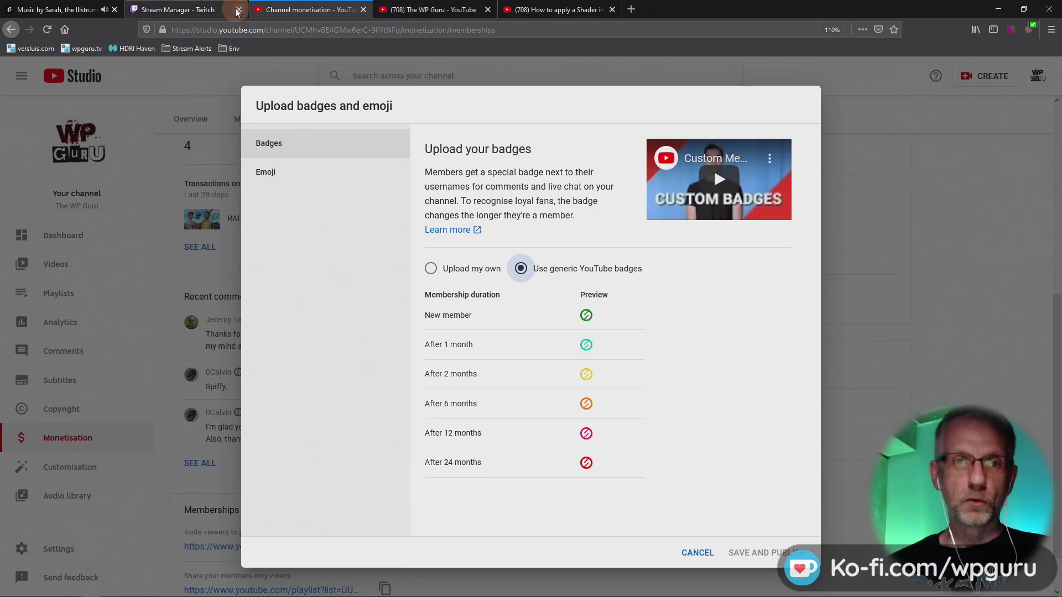
pyautogui.click(179, 10)
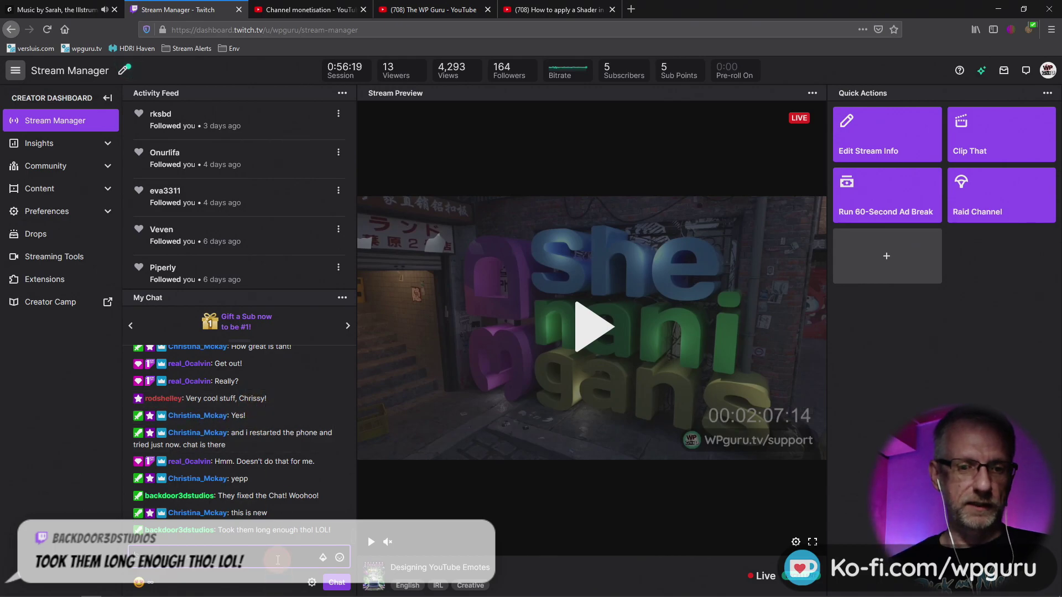
pyautogui.click(277, 560)
pyautogui.write('Helloo')
pyautogui.press('BackSpace')
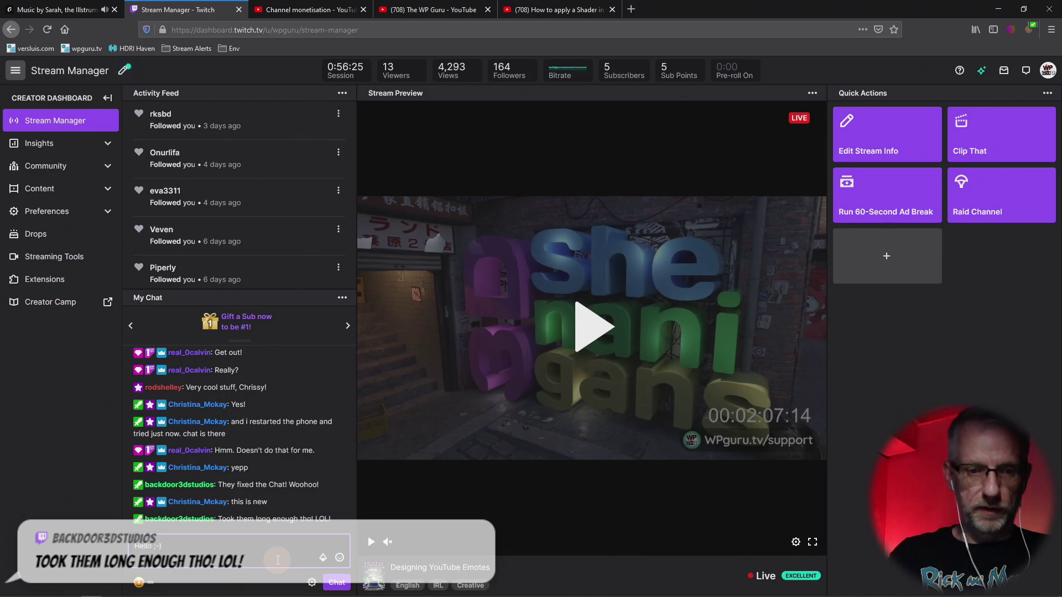
pyautogui.press('Return')
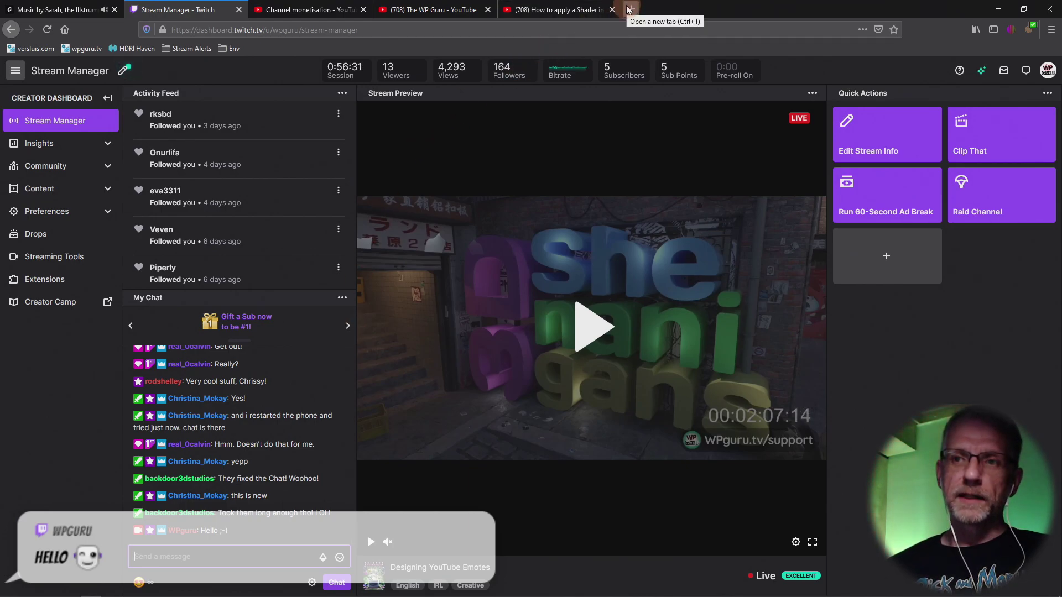
# Step: View the twitch.tv/wpguru channel logged out in a private browser window, then close that window
pyautogui.click(1051, 30)
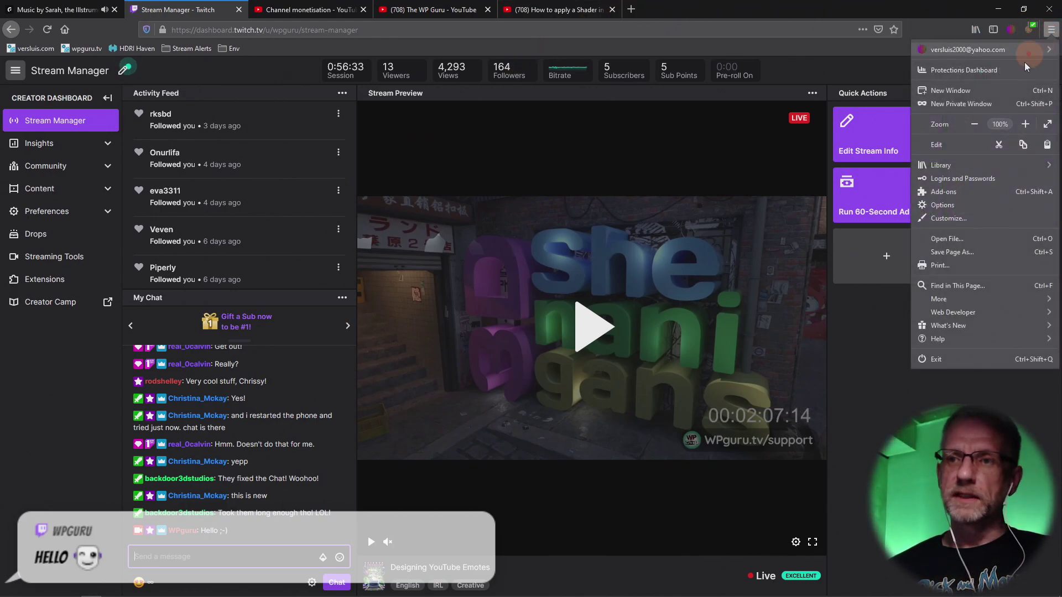
pyautogui.click(1009, 104)
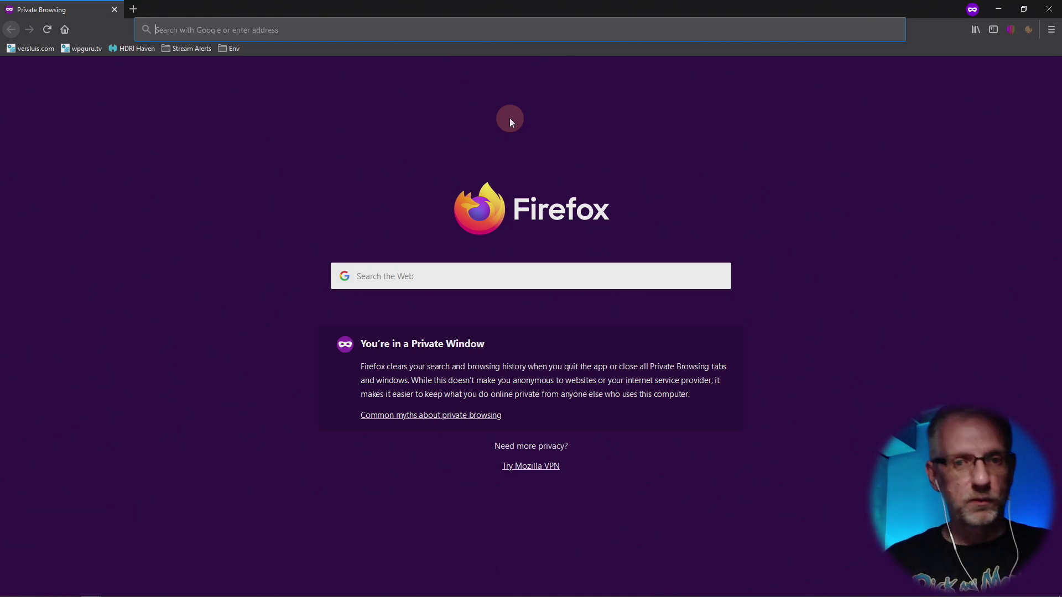
pyautogui.write('tv/')
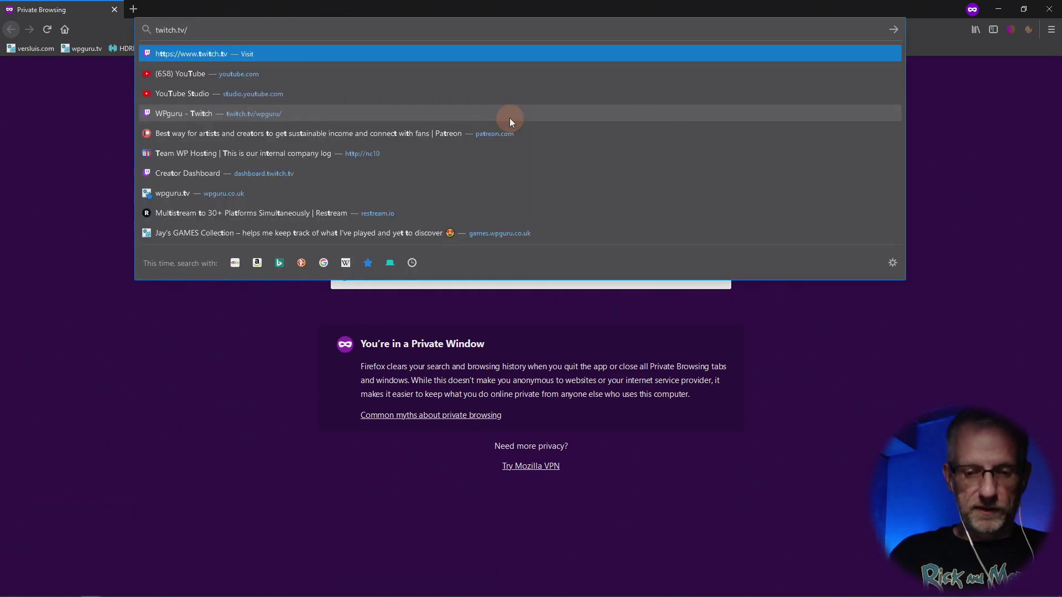
pyautogui.write('wpgu')
pyautogui.press('Return')
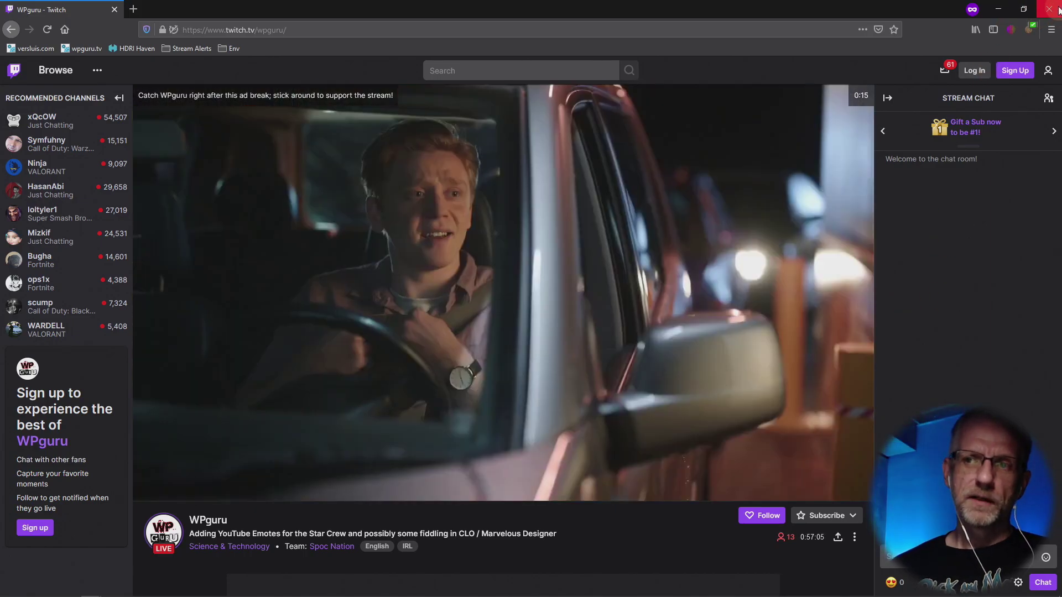
pyautogui.click(1049, 11)
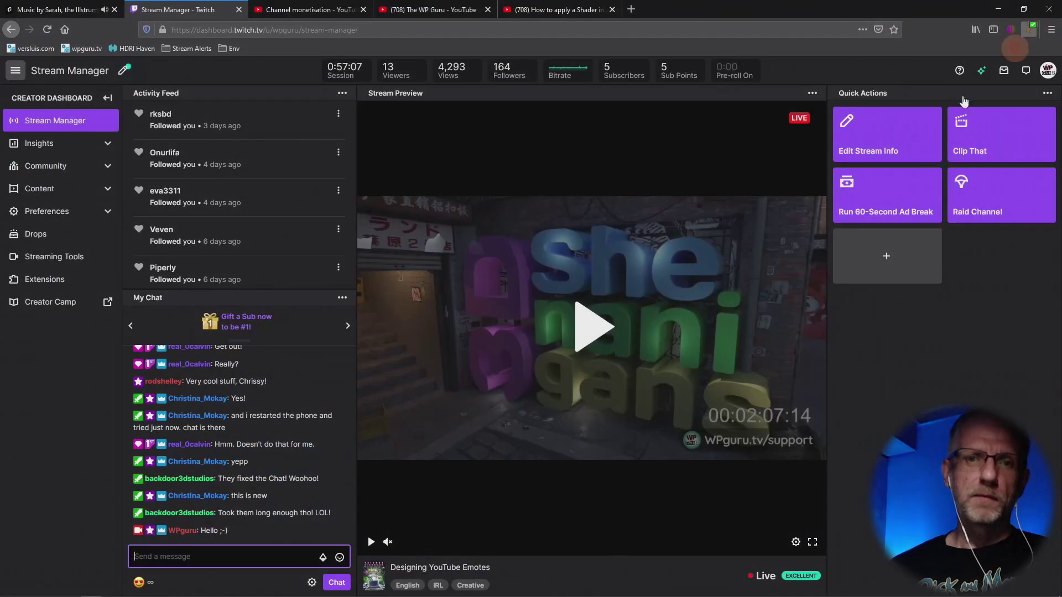
# Step: Open the WPguru Twitch channel page in a new tab, check its stream chat, and close the tab
pyautogui.click(1046, 73)
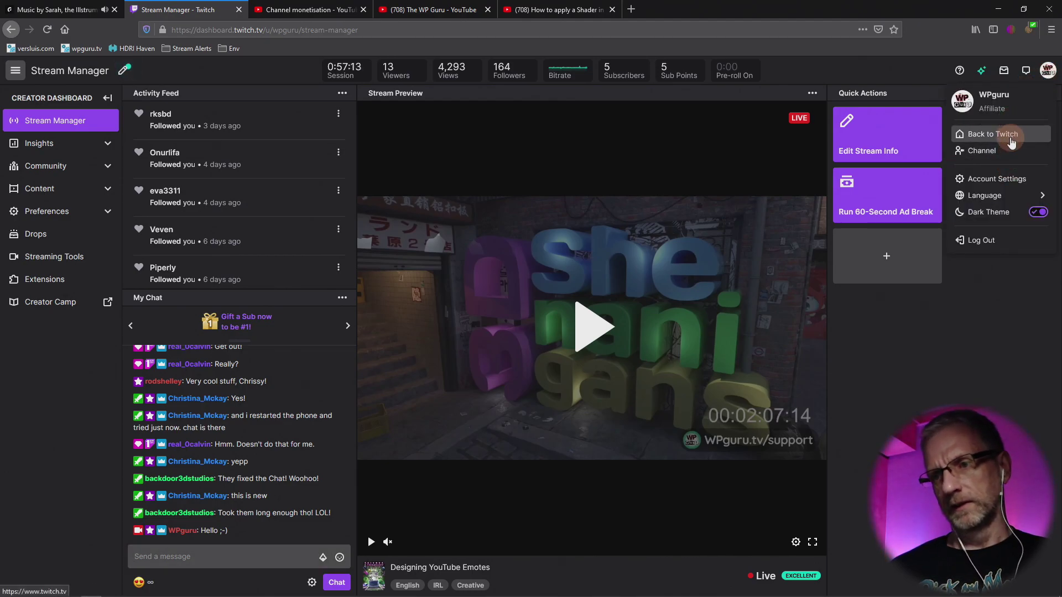
pyautogui.rightClick(986, 155)
pyautogui.click(989, 164)
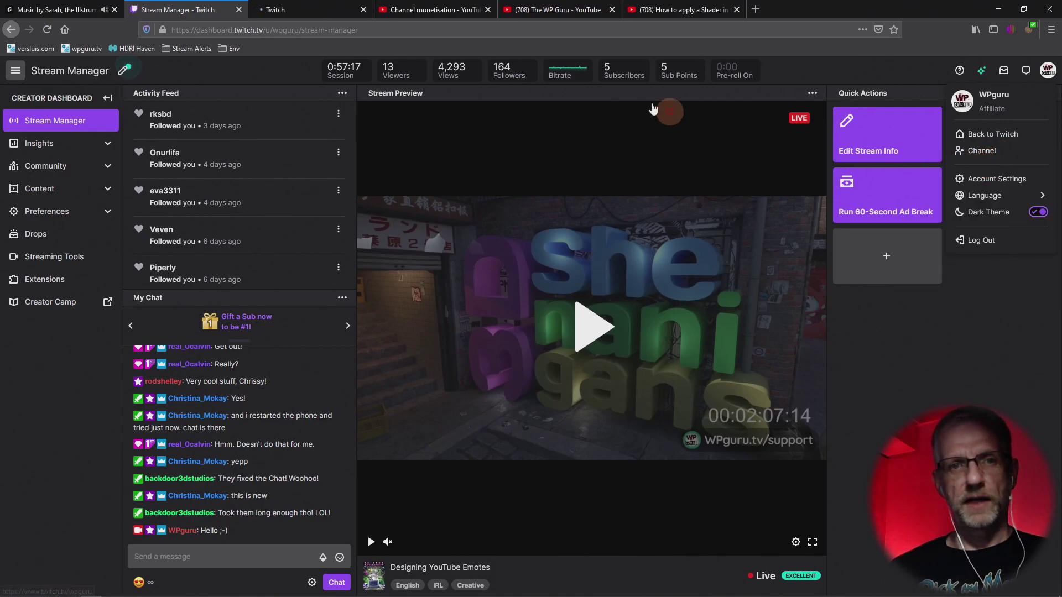
pyautogui.click(326, 12)
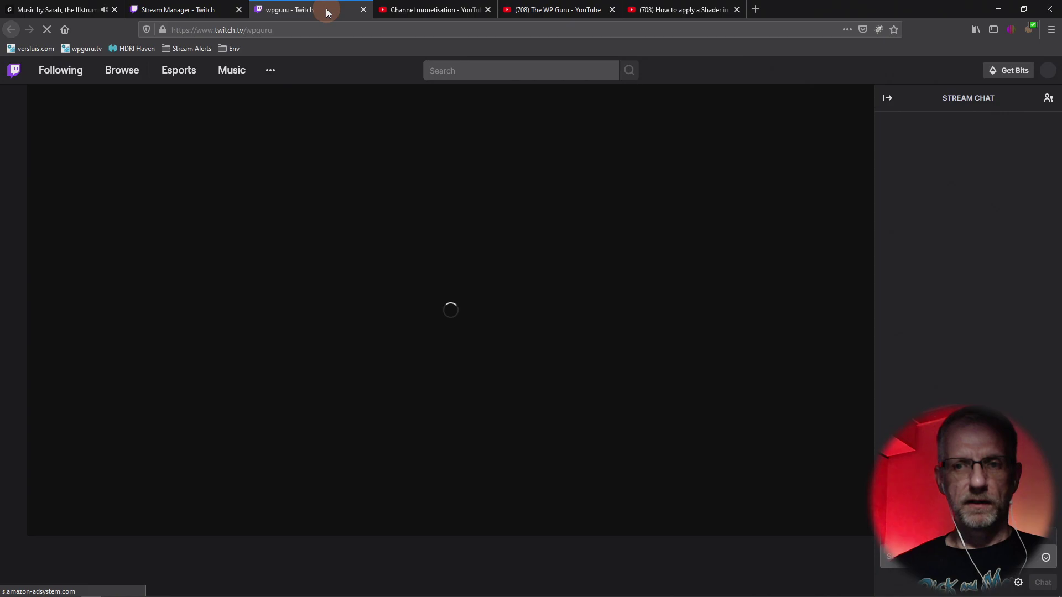
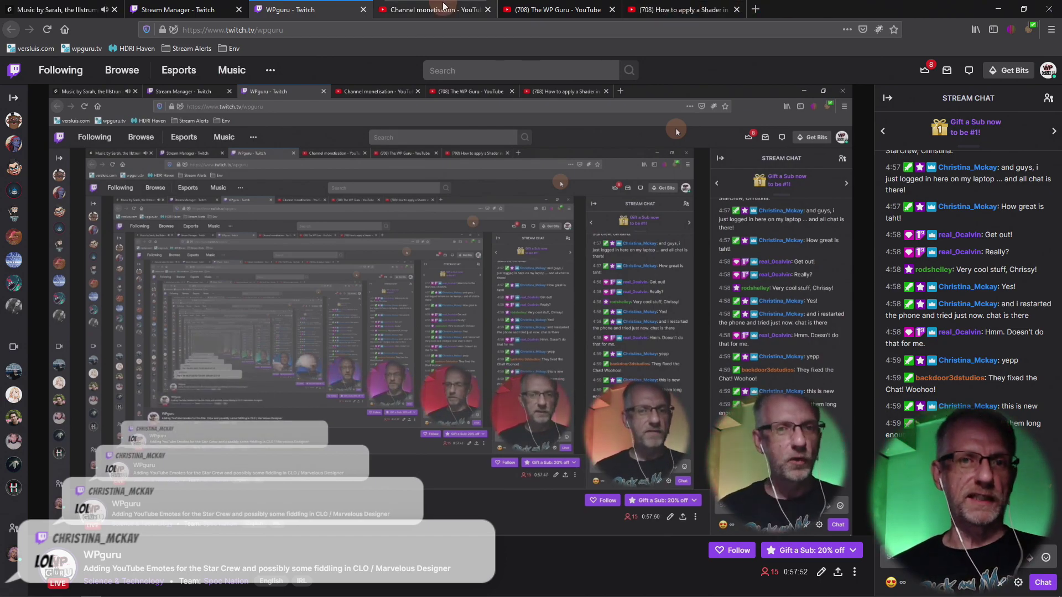
pyautogui.click(364, 9)
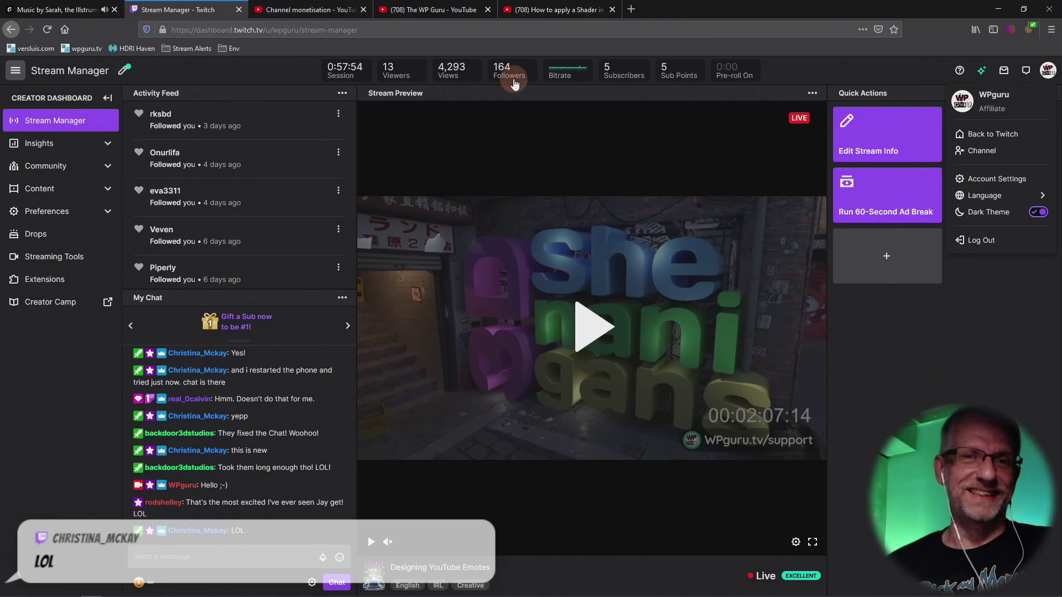
# Step: Return to Photoshop from the browser and rename the Red copy group as Green
pyautogui.click(999, 7)
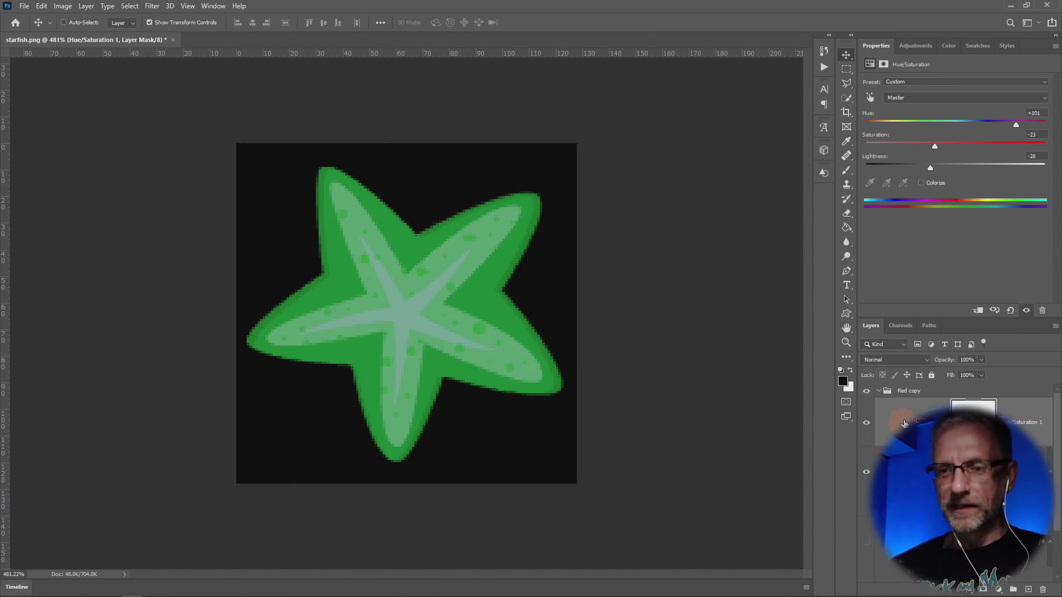
pyautogui.doubleClick(906, 392)
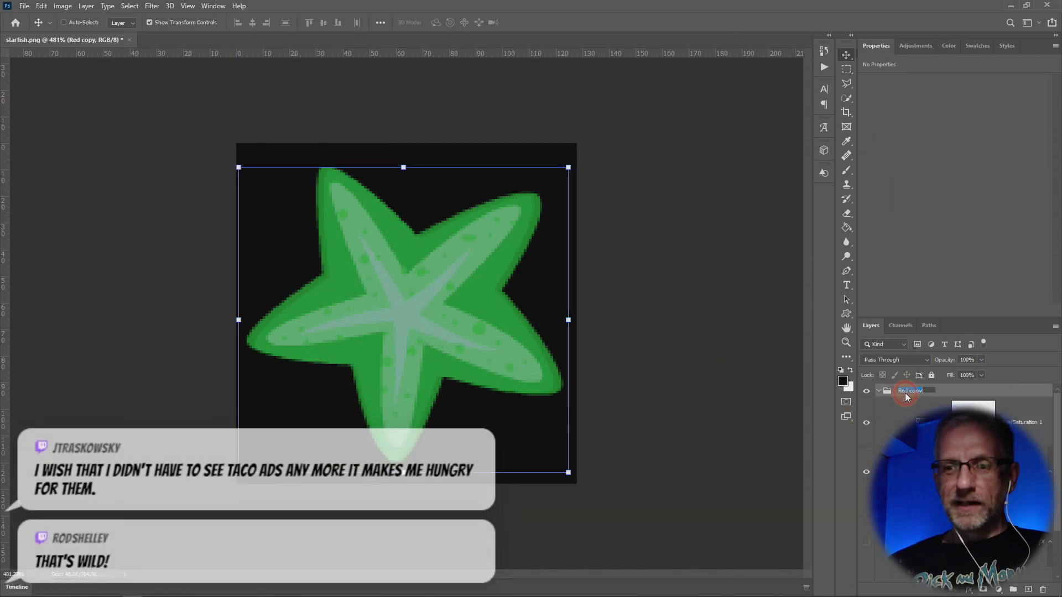
pyautogui.click(945, 395)
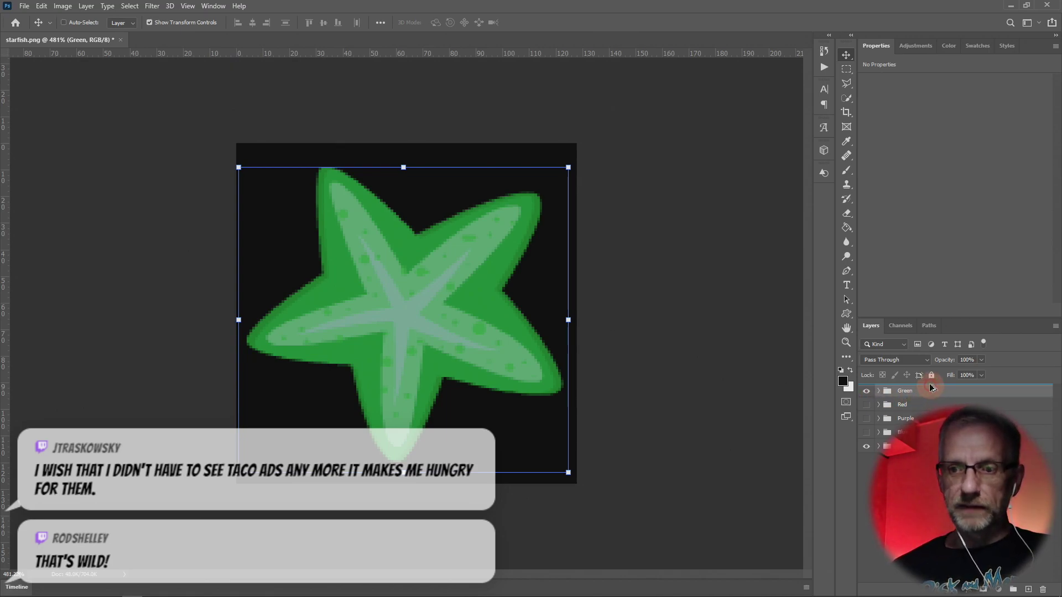
# Step: Duplicate the Green group, hide the original, and set the copy's Hue/Saturation Hue to +150
pyautogui.hotkey('ctrl', 'j')
pyautogui.click(867, 405)
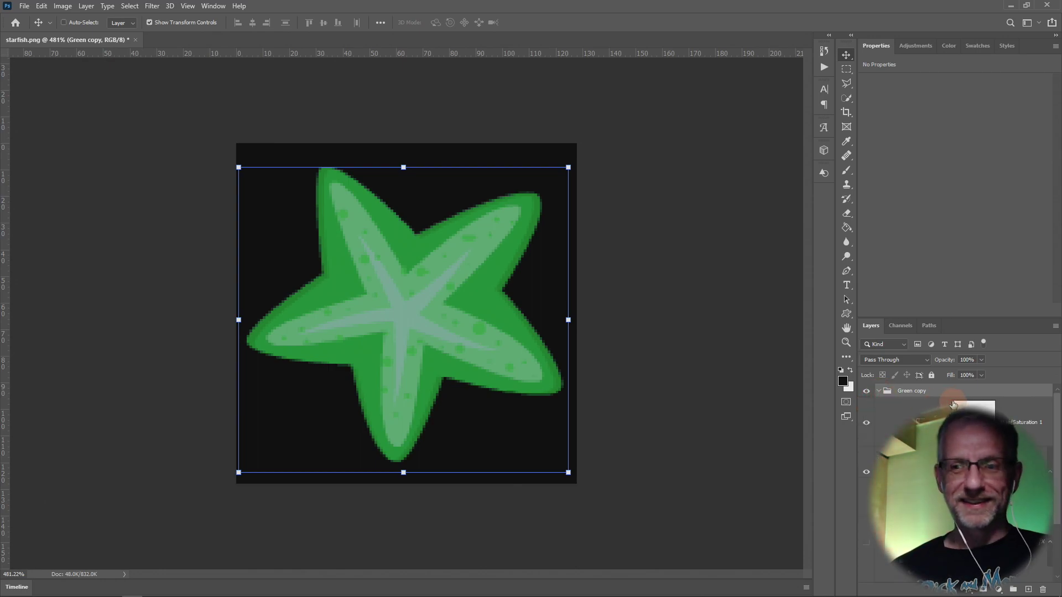
pyautogui.click(913, 422)
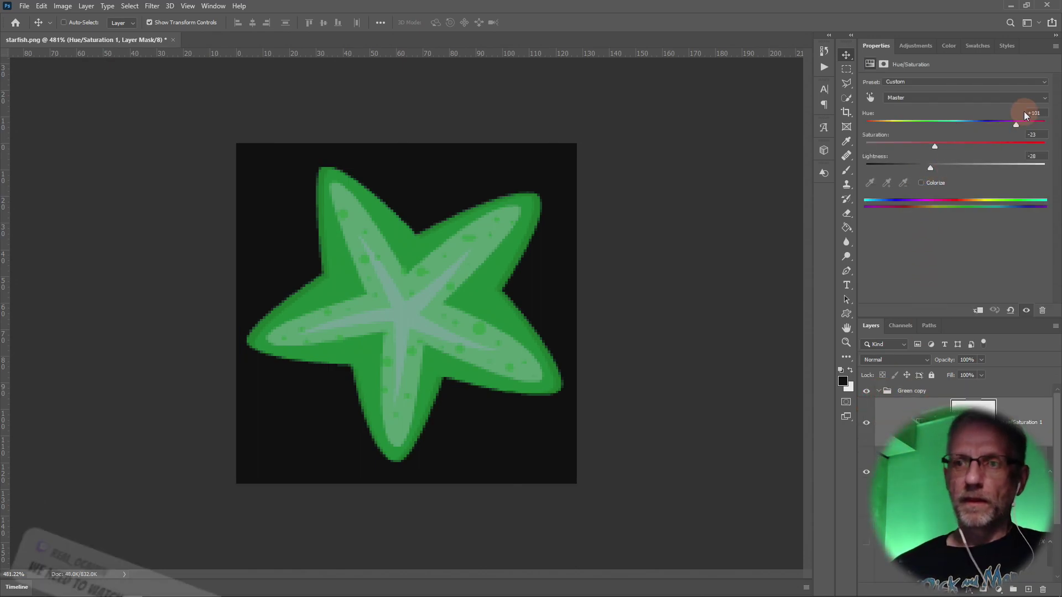
pyautogui.moveTo(1017, 124); pyautogui.dragTo(1034, 126)
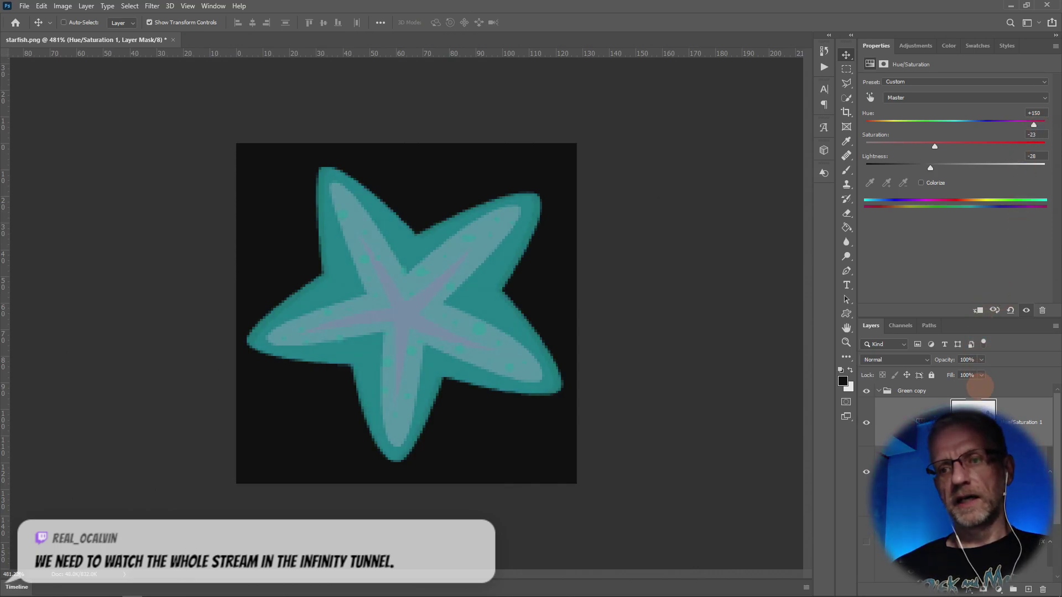
# Step: Compare the turquoise Green copy starfish with the Blue one by toggling the visibility of their groups
pyautogui.scroll(-3, 963, 421)
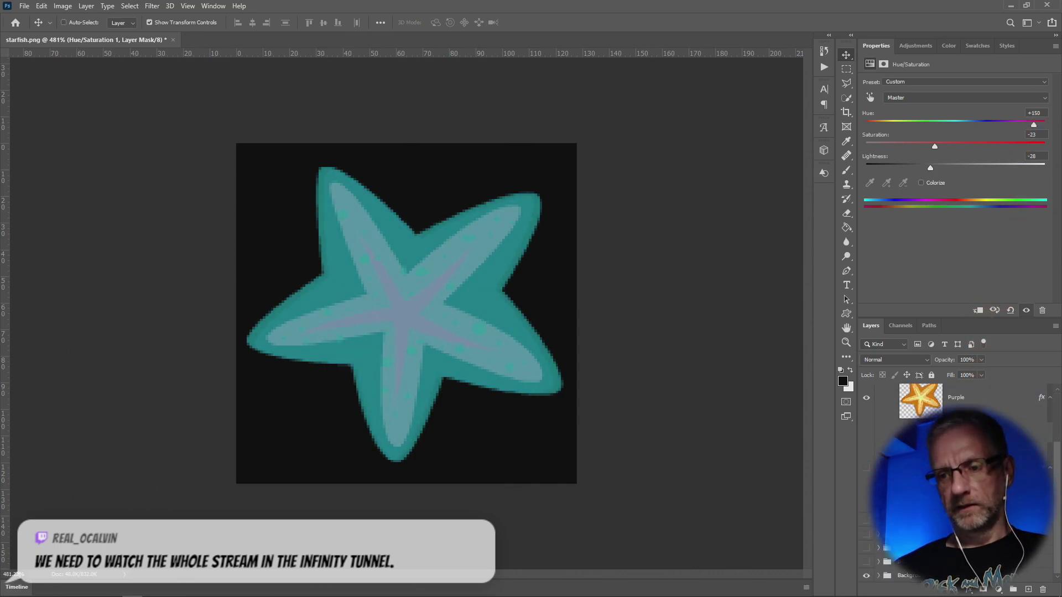
pyautogui.scroll(3, 940, 420)
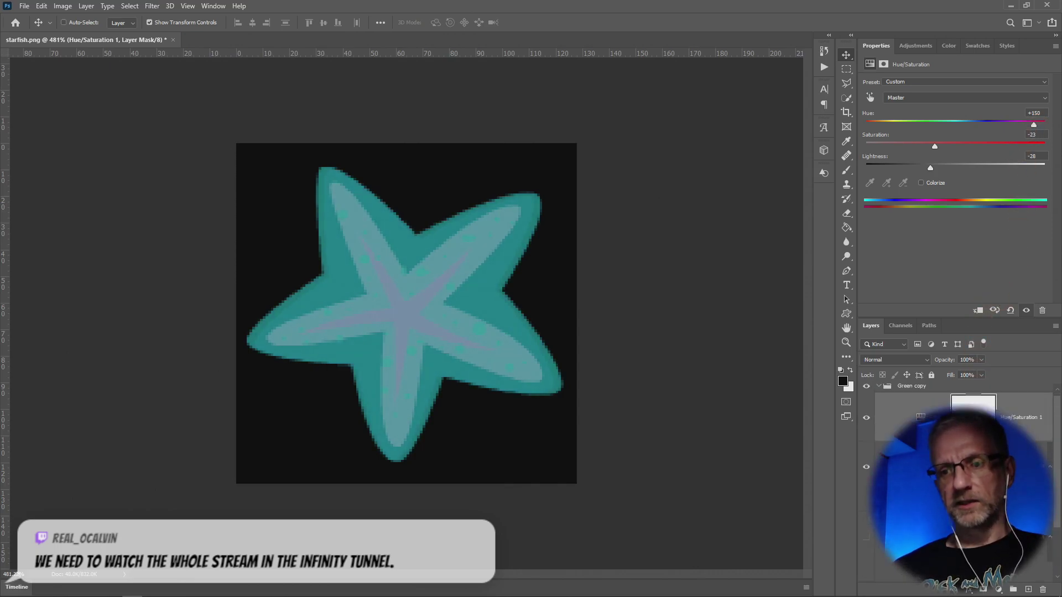
pyautogui.click(877, 393)
pyautogui.moveTo(867, 413); pyautogui.dragTo(869, 452)
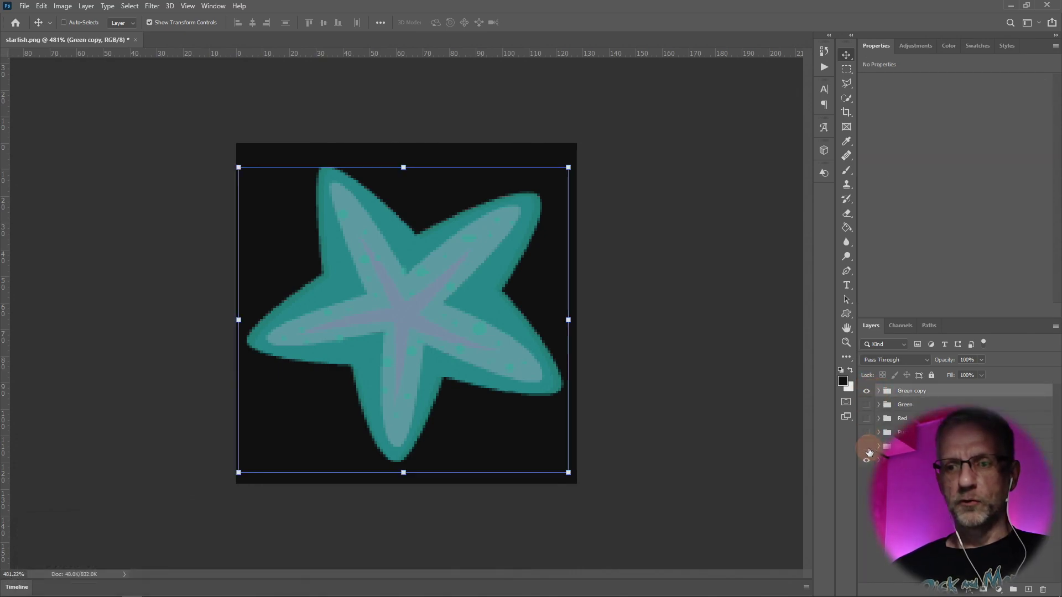
pyautogui.click(865, 396)
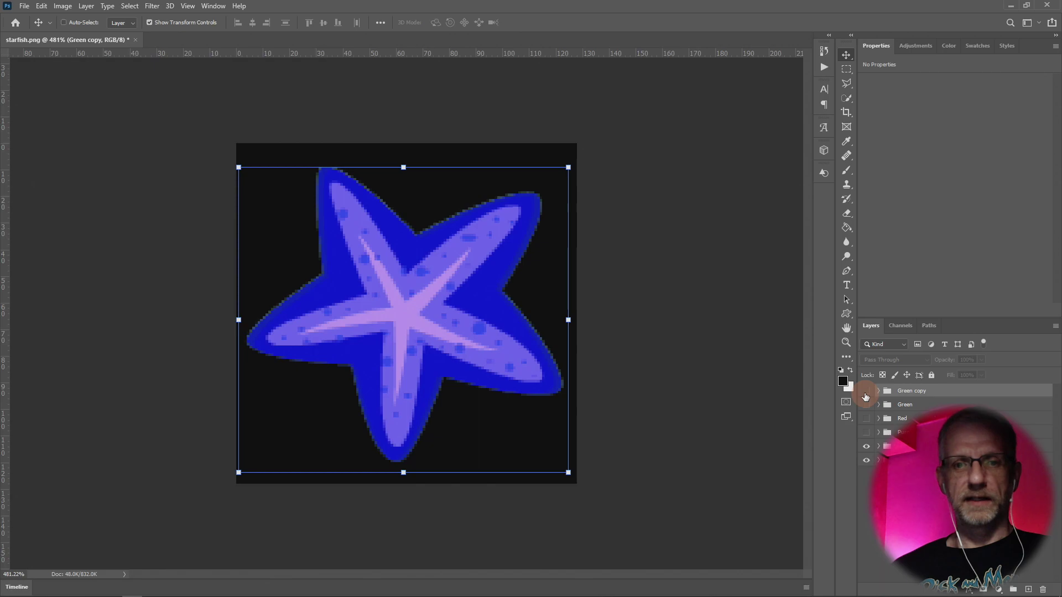
pyautogui.click(865, 396)
pyautogui.click(865, 396)
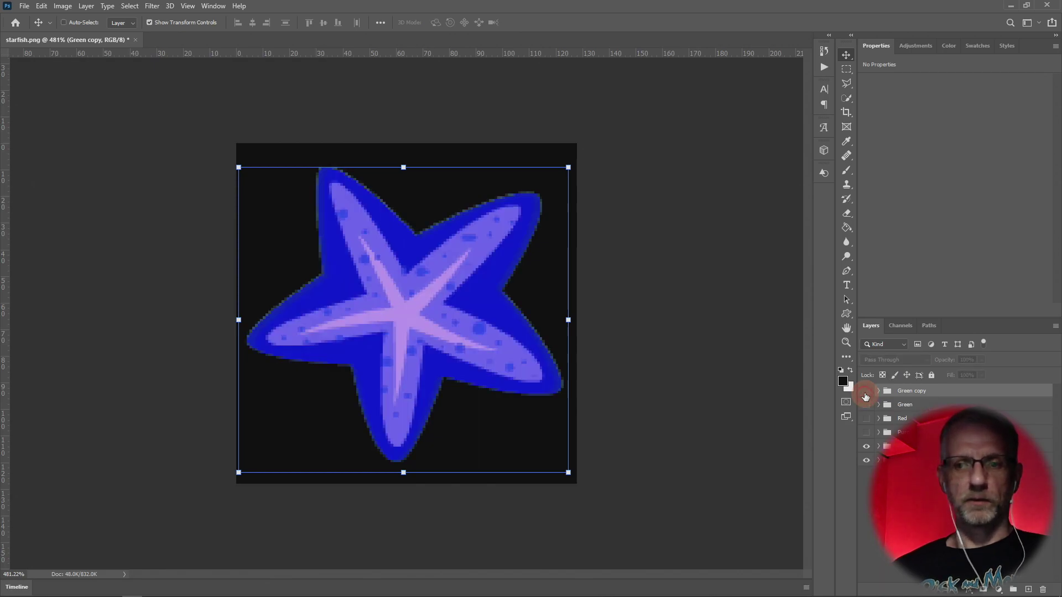
pyautogui.click(865, 396)
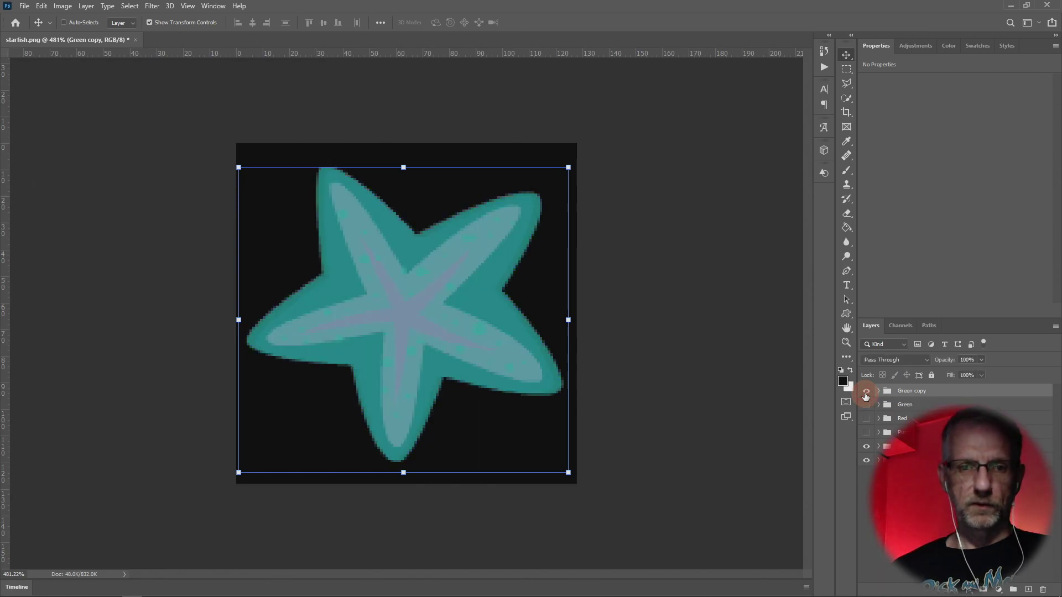
pyautogui.click(866, 397)
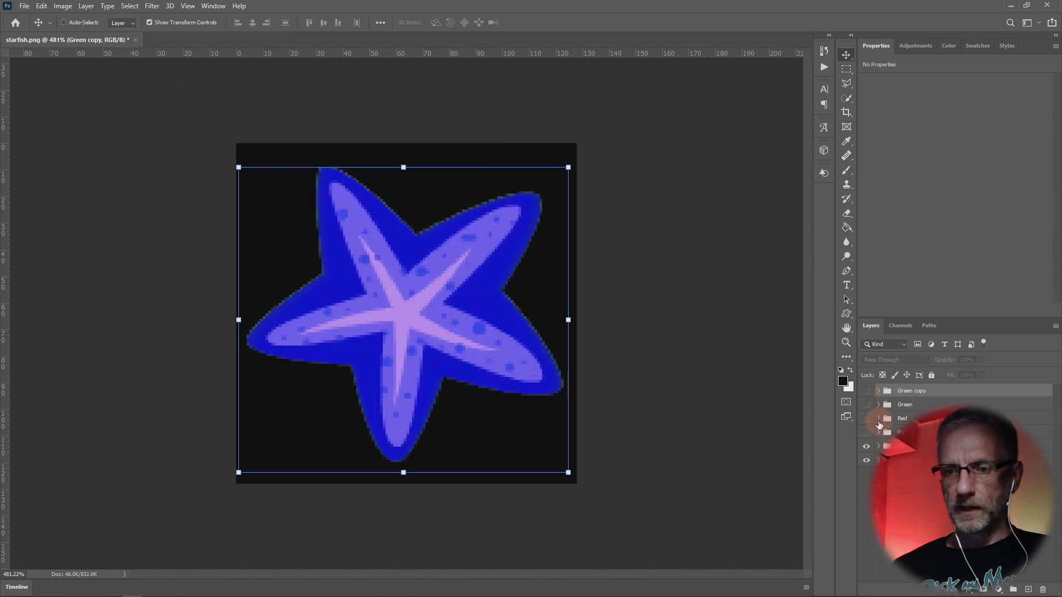
# Step: Hide the topmost item inside the Blue group, then show the Green copy group instead of Blue
pyautogui.click(876, 451)
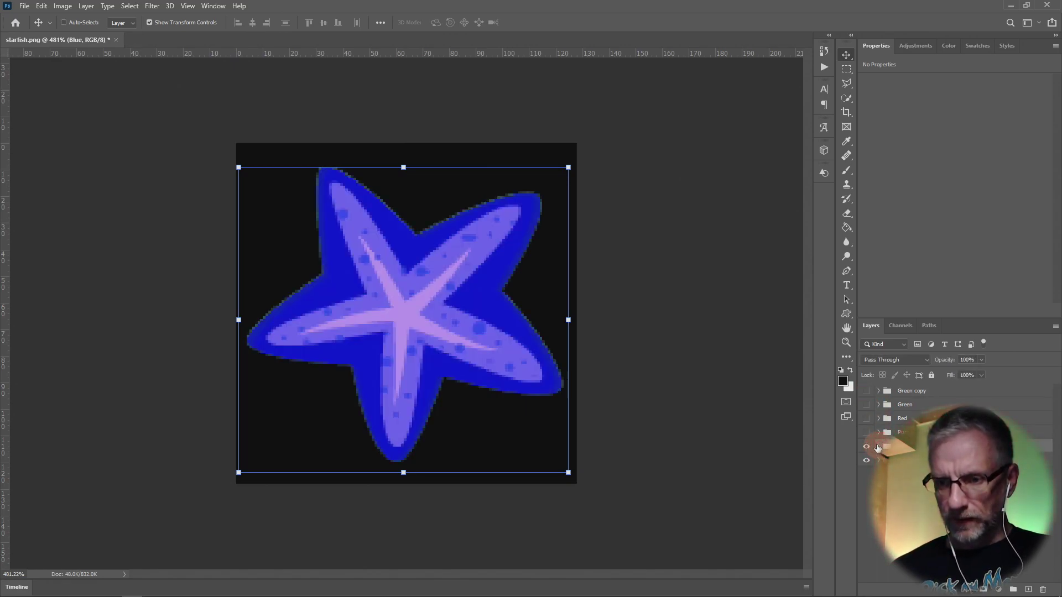
pyautogui.click(878, 447)
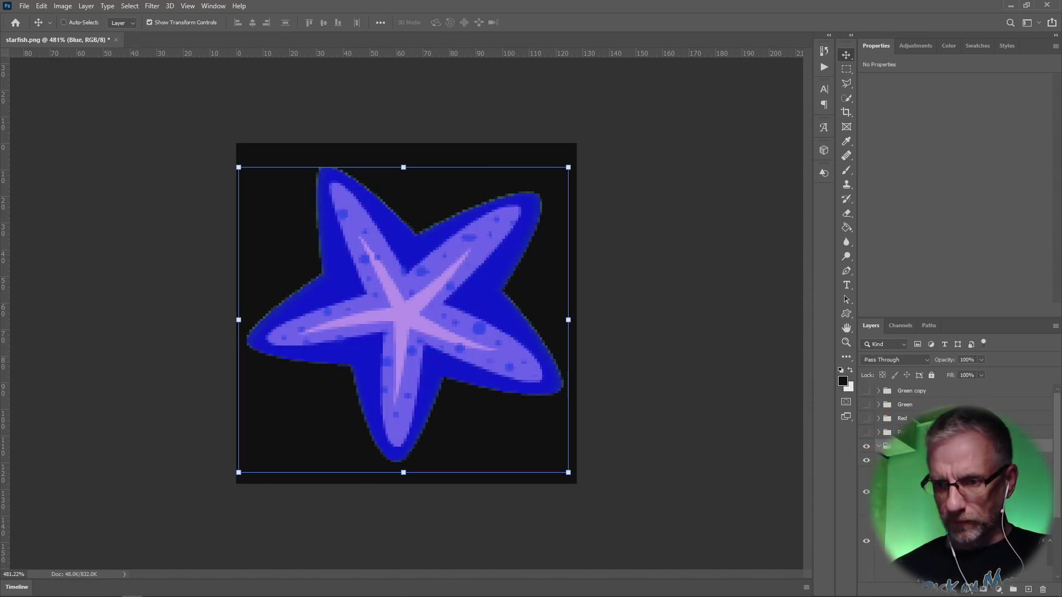
pyautogui.click(867, 462)
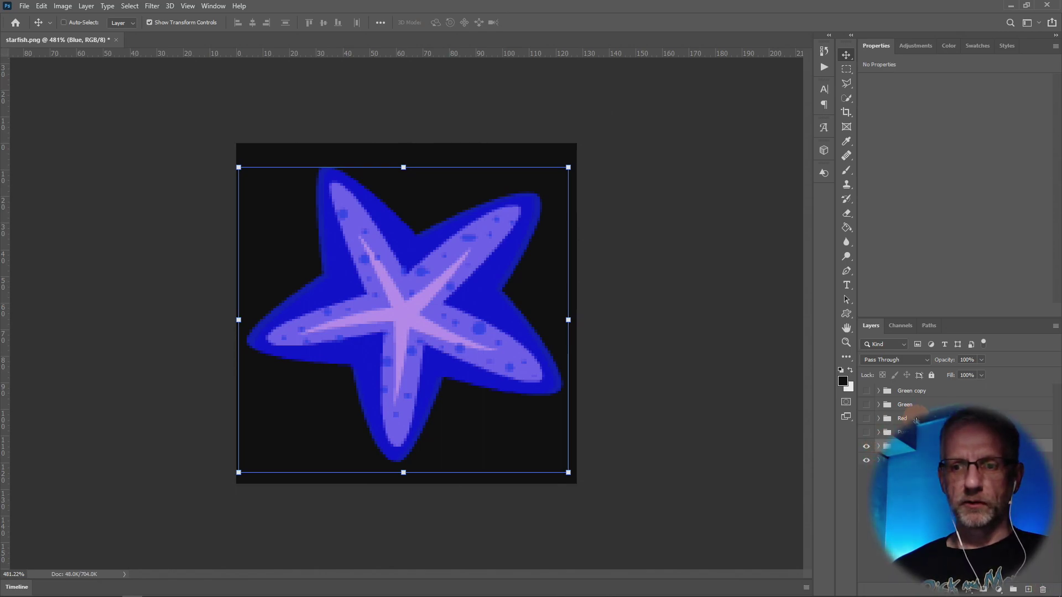
pyautogui.click(866, 390)
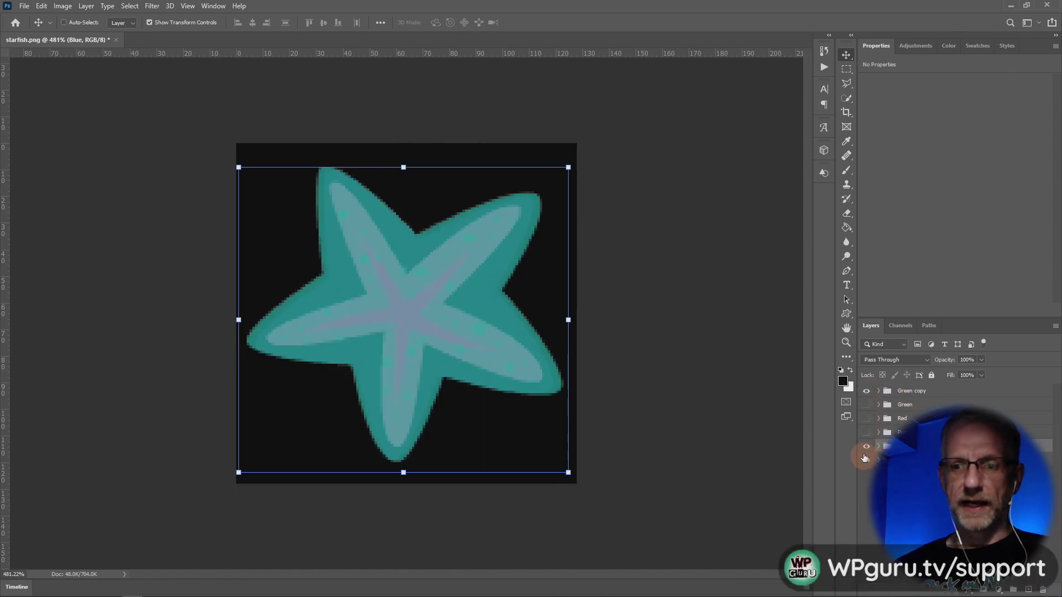
pyautogui.click(866, 446)
# Step: Set the Green copy group's Hue/Saturation adjustment to Saturation -16 and Lightness -12
pyautogui.click(934, 392)
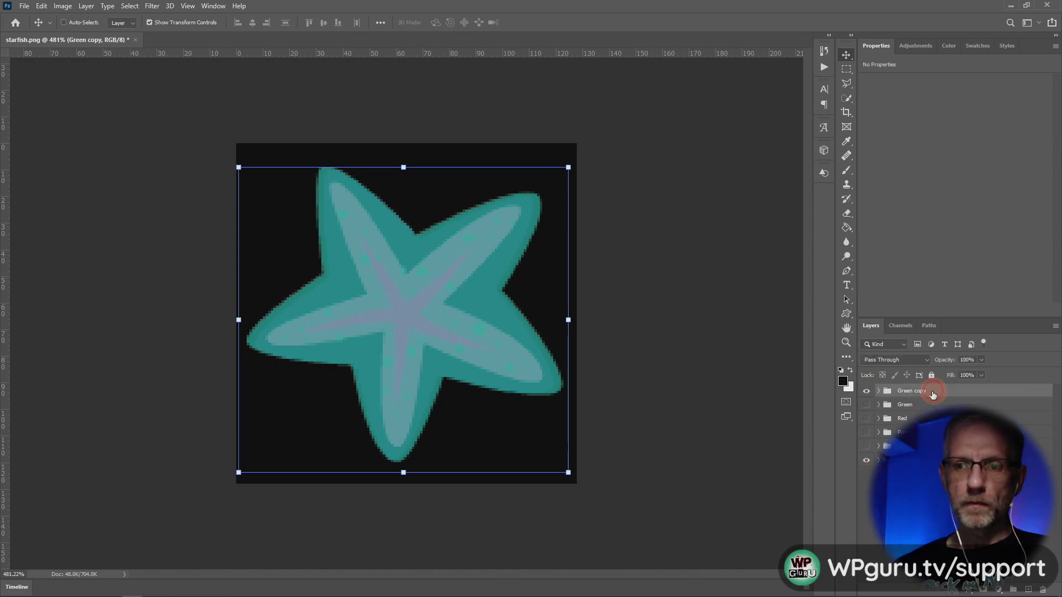
pyautogui.click(878, 391)
pyautogui.click(919, 420)
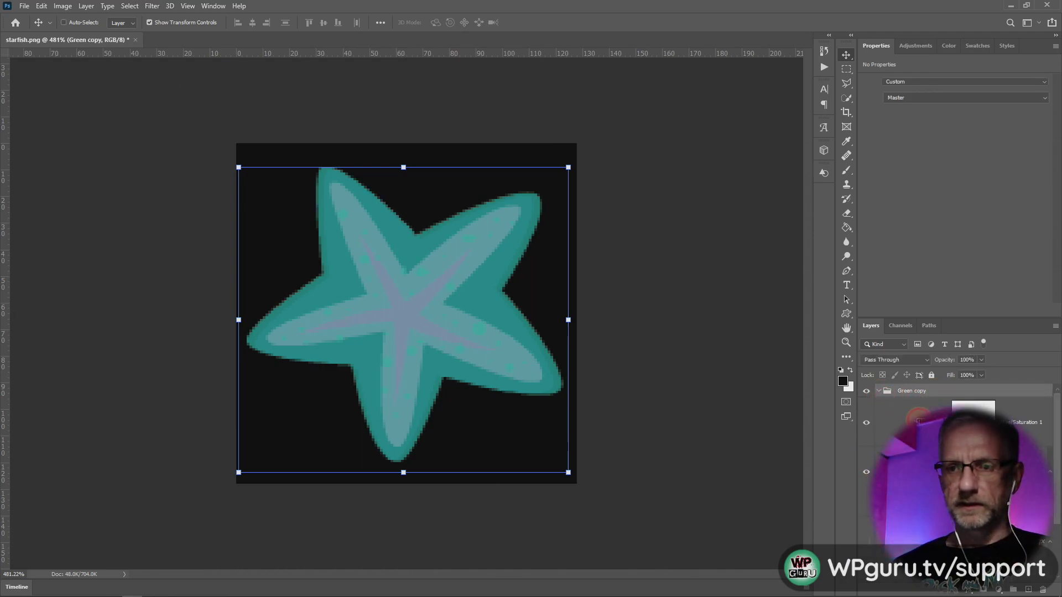
pyautogui.moveTo(933, 166); pyautogui.dragTo(955, 171)
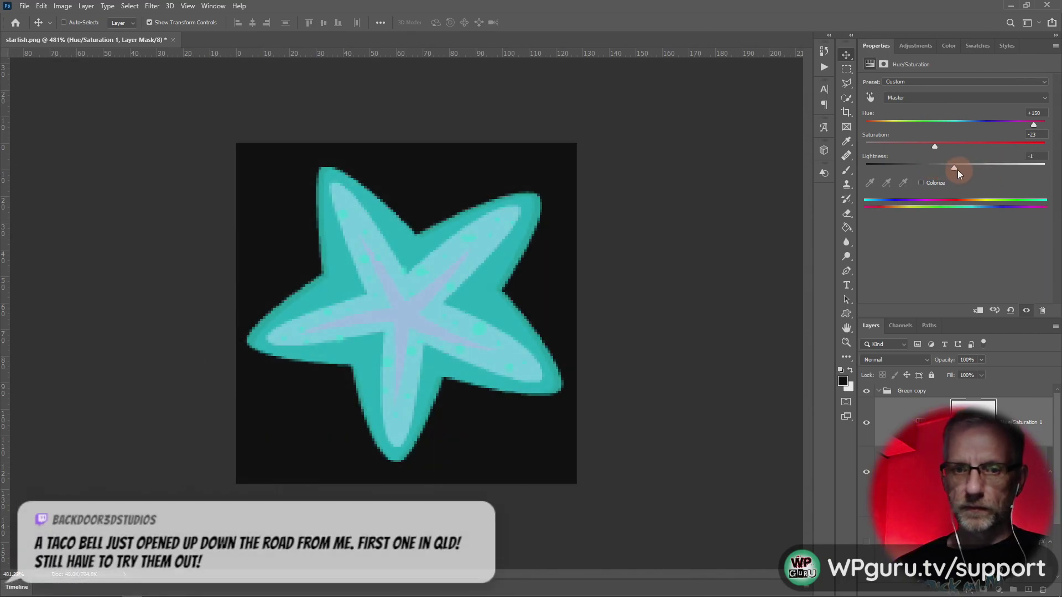
pyautogui.moveTo(954, 148); pyautogui.dragTo(926, 184)
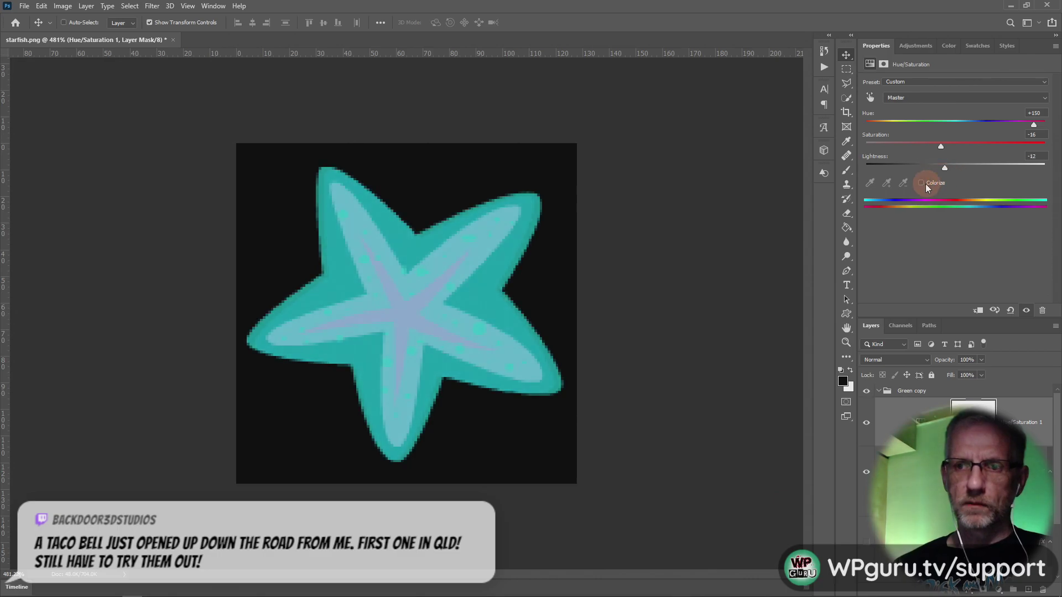
# Step: Colorize the Green copy starfish light blue with Hue 201, Saturation 80 and Lightness -14
pyautogui.click(922, 183)
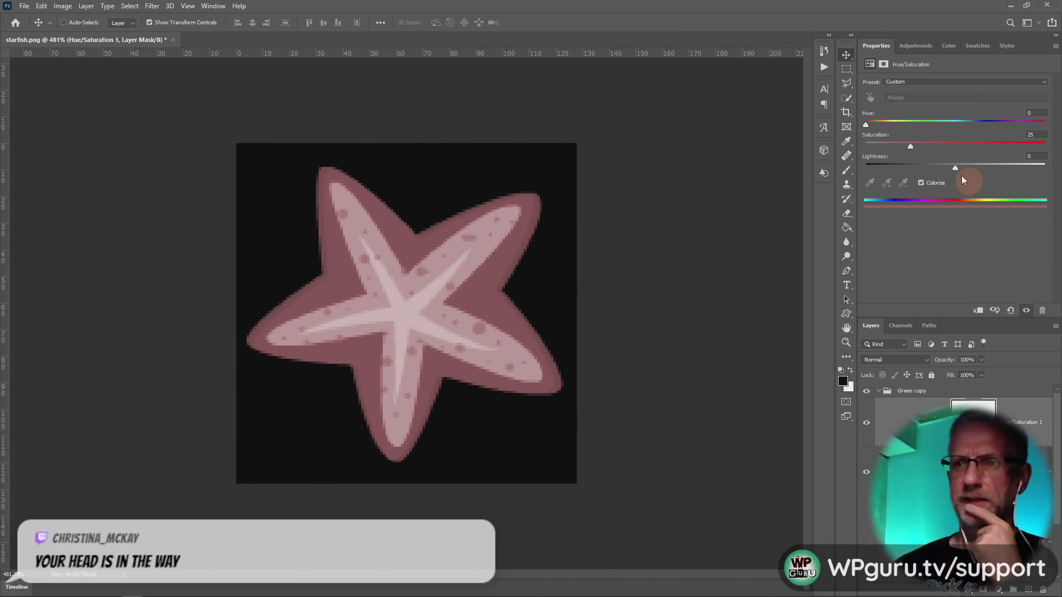
pyautogui.moveTo(941, 152); pyautogui.dragTo(965, 158)
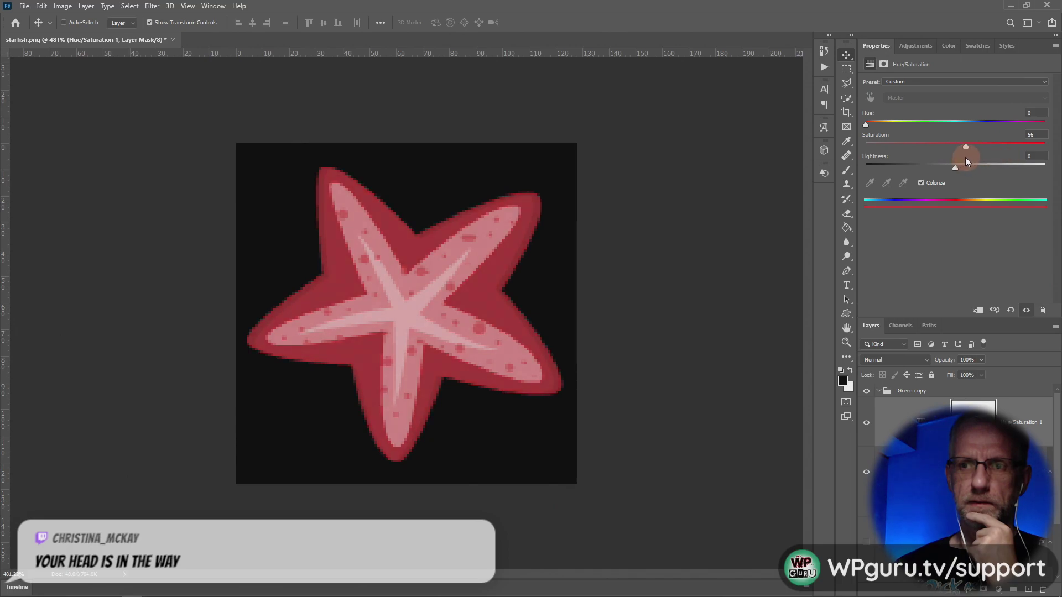
pyautogui.moveTo(871, 125); pyautogui.dragTo(1014, 120)
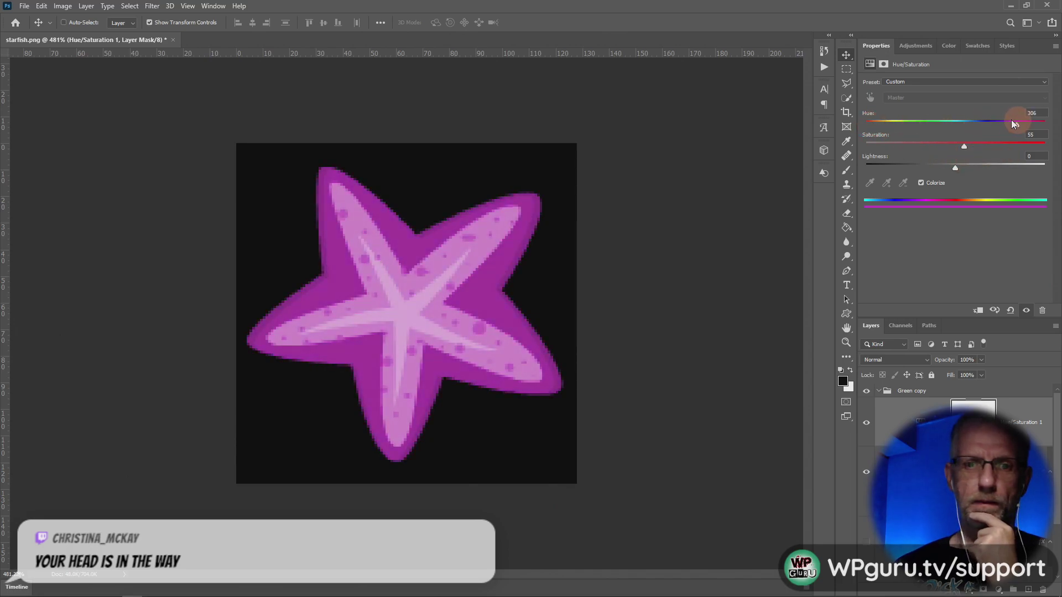
pyautogui.moveTo(1038, 125); pyautogui.dragTo(961, 134)
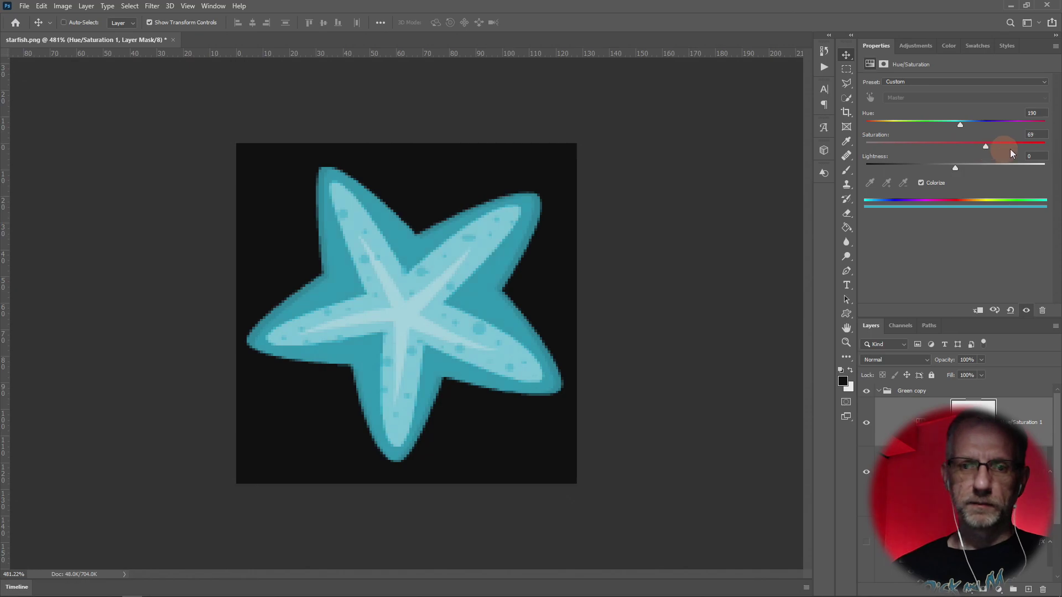
pyautogui.moveTo(958, 168)
pyautogui.mouseDown()
pyautogui.moveTo(934, 172)
pyautogui.moveTo(943, 172)
pyautogui.mouseUp()
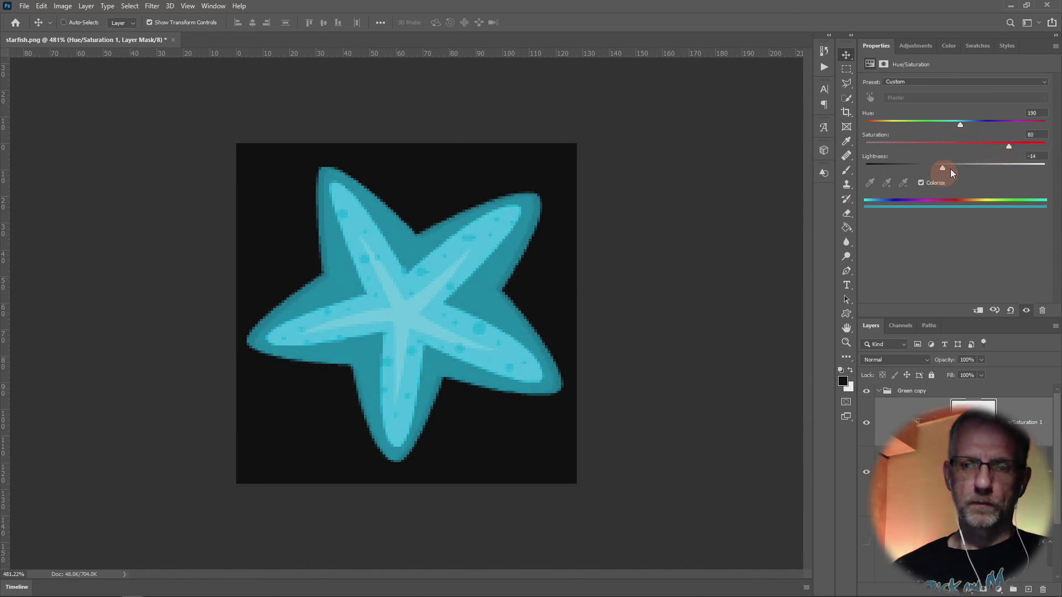
pyautogui.moveTo(958, 125); pyautogui.dragTo(961, 127)
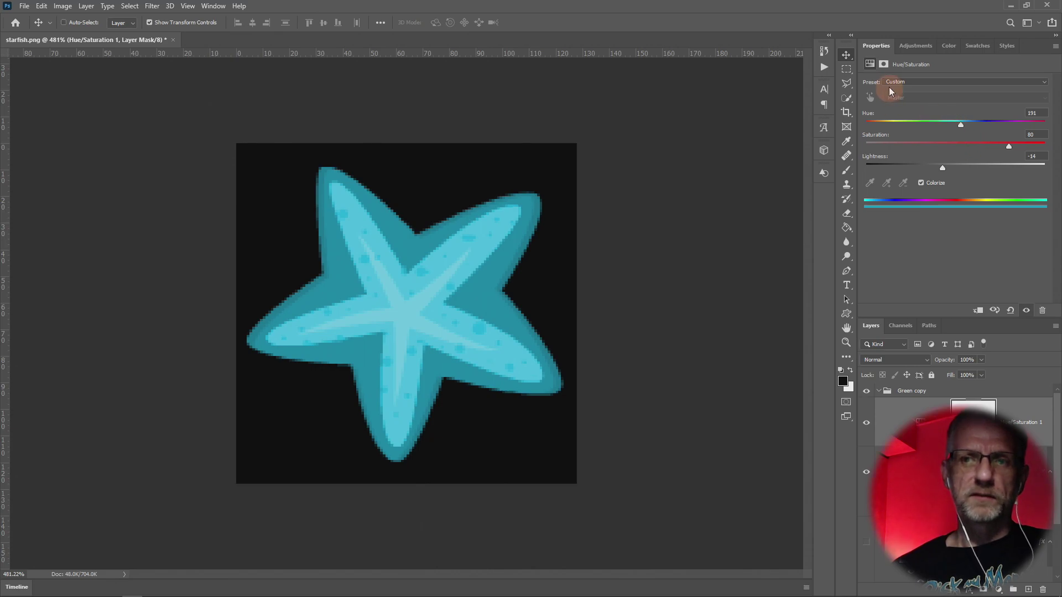
pyautogui.click(884, 65)
pyautogui.click(869, 64)
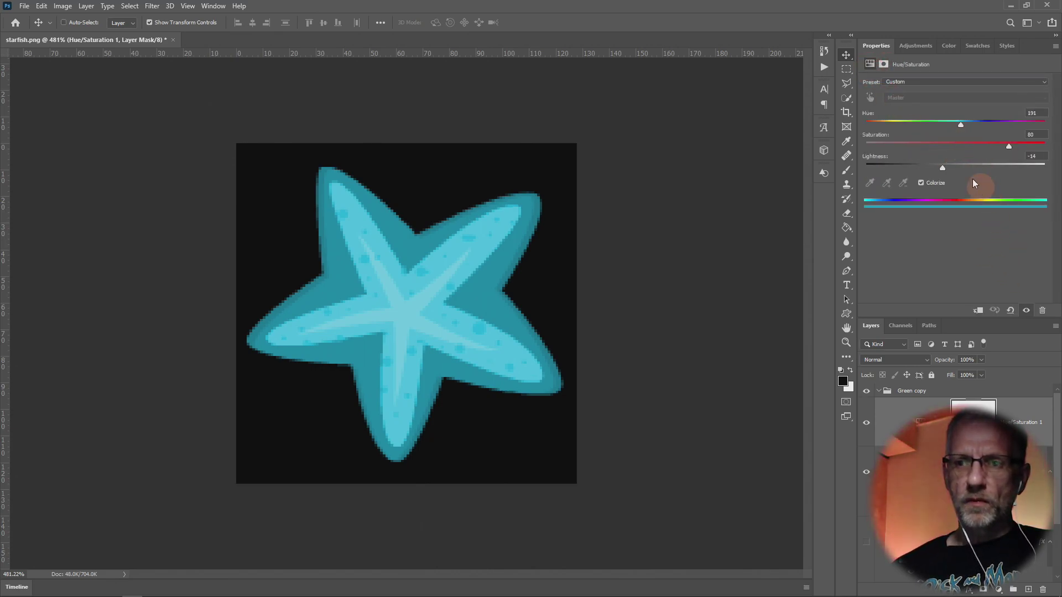
pyautogui.moveTo(964, 127); pyautogui.dragTo(966, 128)
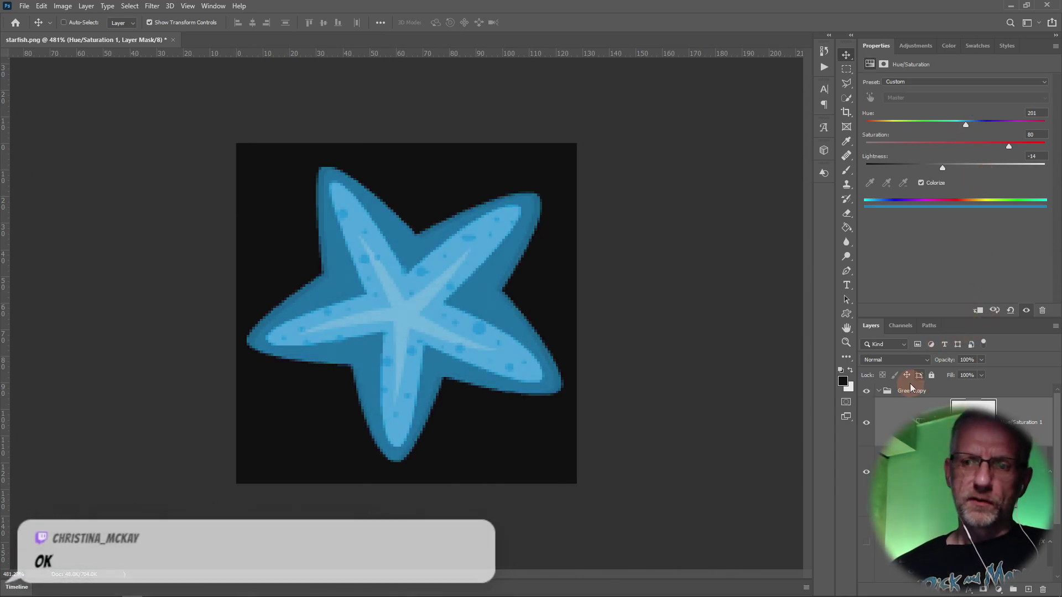
# Step: Compare the light blue starfish with the Blue group by toggling Green copy's visibility, and leave Blue hidden
pyautogui.scroll(2, 910, 388)
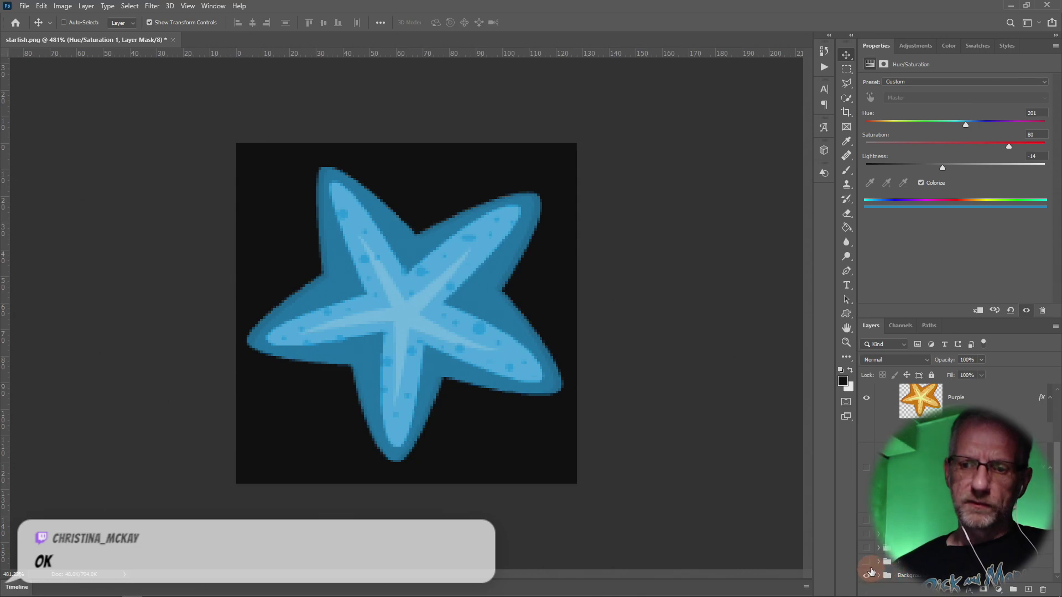
pyautogui.scroll(-2, 962, 415)
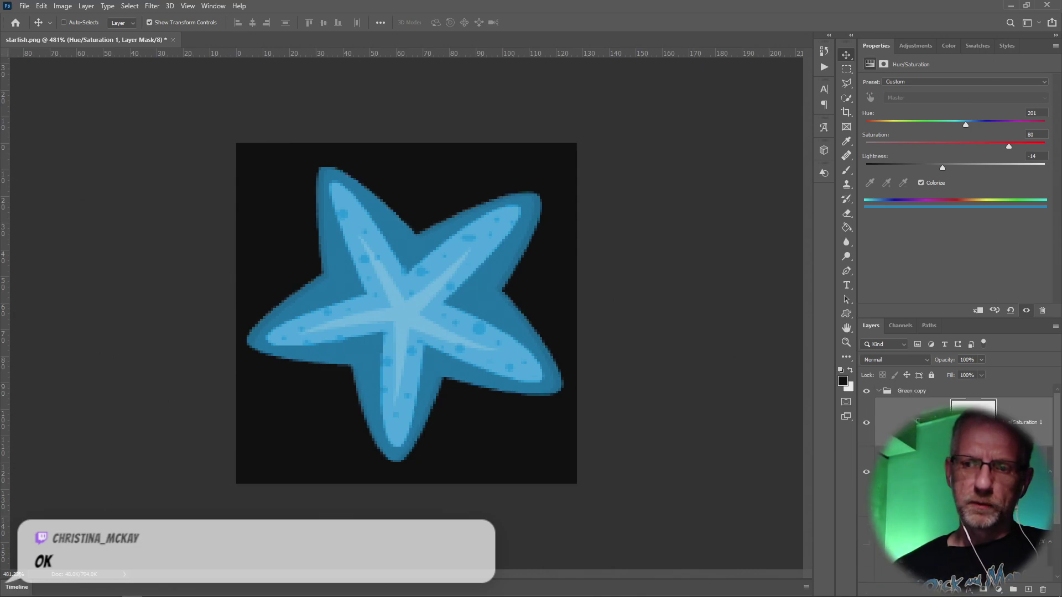
pyautogui.click(867, 392)
pyautogui.click(867, 392)
pyautogui.click(867, 391)
pyautogui.click(867, 391)
pyautogui.scroll(3, 865, 564)
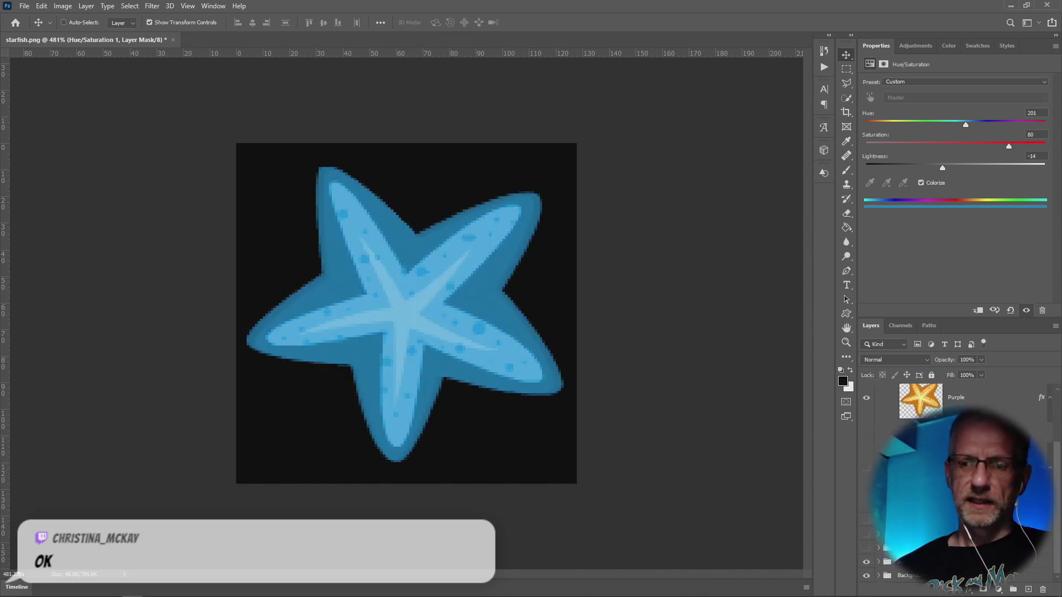
pyautogui.click(865, 564)
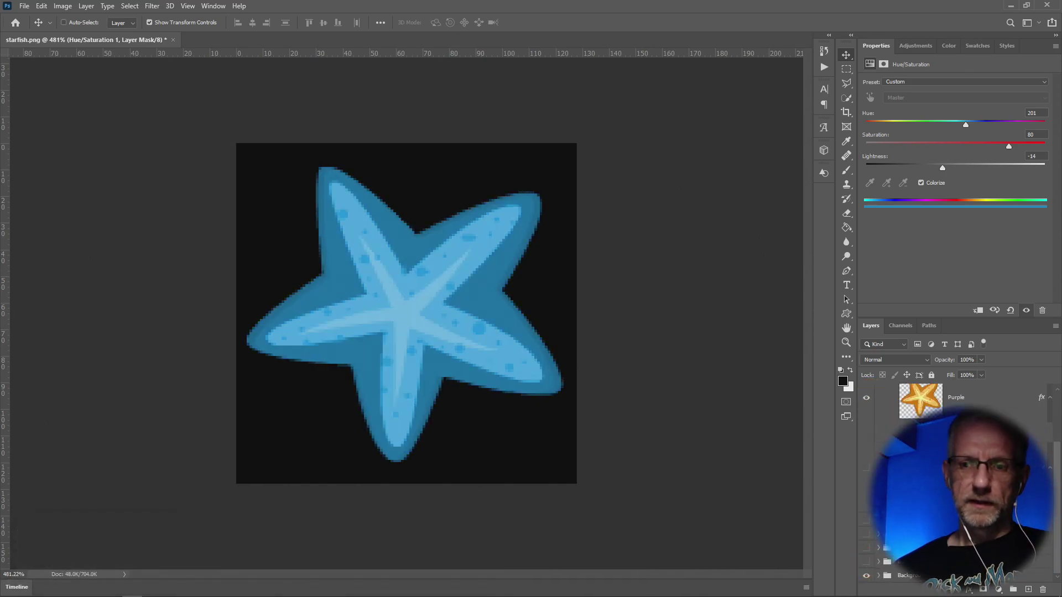
pyautogui.scroll(-2, 871, 470)
# Step: Collapse the Green copy group, hide it, and view the Green, Red, Purple and Blue starfish one at a time
pyautogui.click(885, 393)
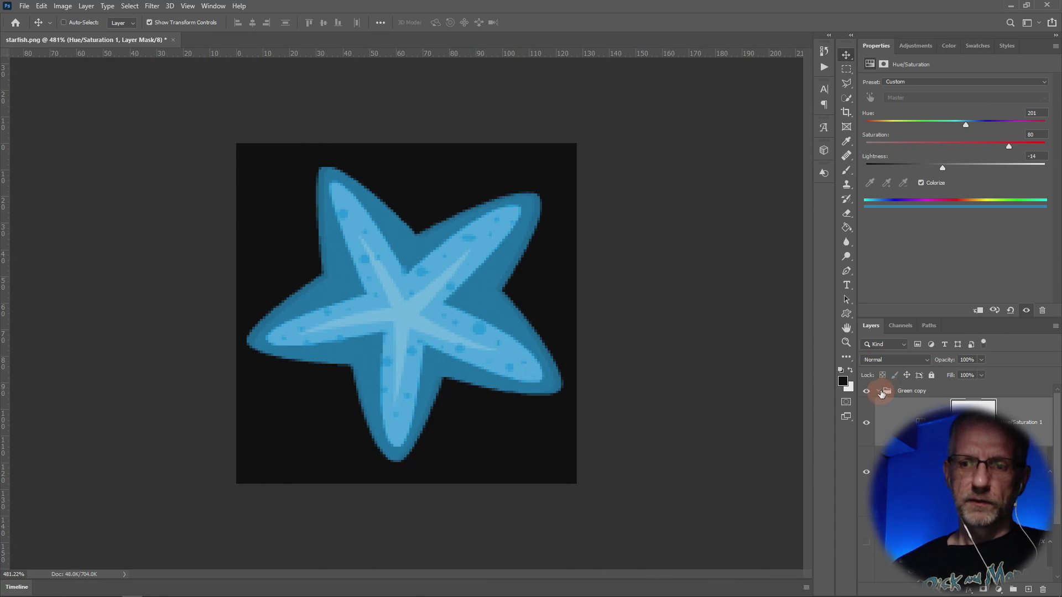
pyautogui.click(880, 392)
pyautogui.click(867, 392)
pyautogui.click(866, 405)
pyautogui.click(867, 407)
pyautogui.click(866, 419)
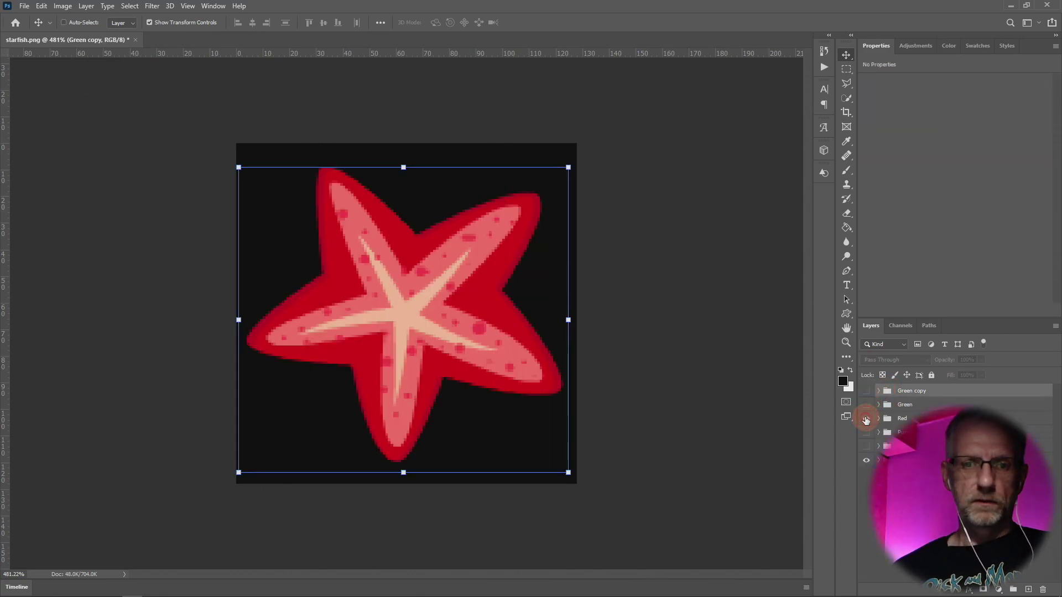
pyautogui.click(866, 419)
pyautogui.click(866, 433)
pyautogui.click(866, 433)
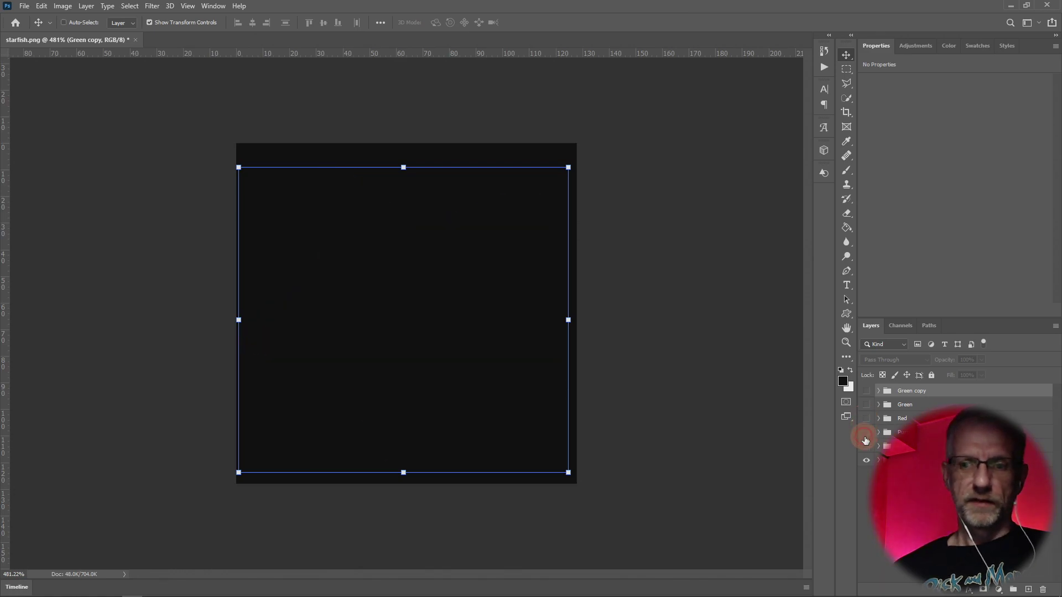
pyautogui.click(866, 447)
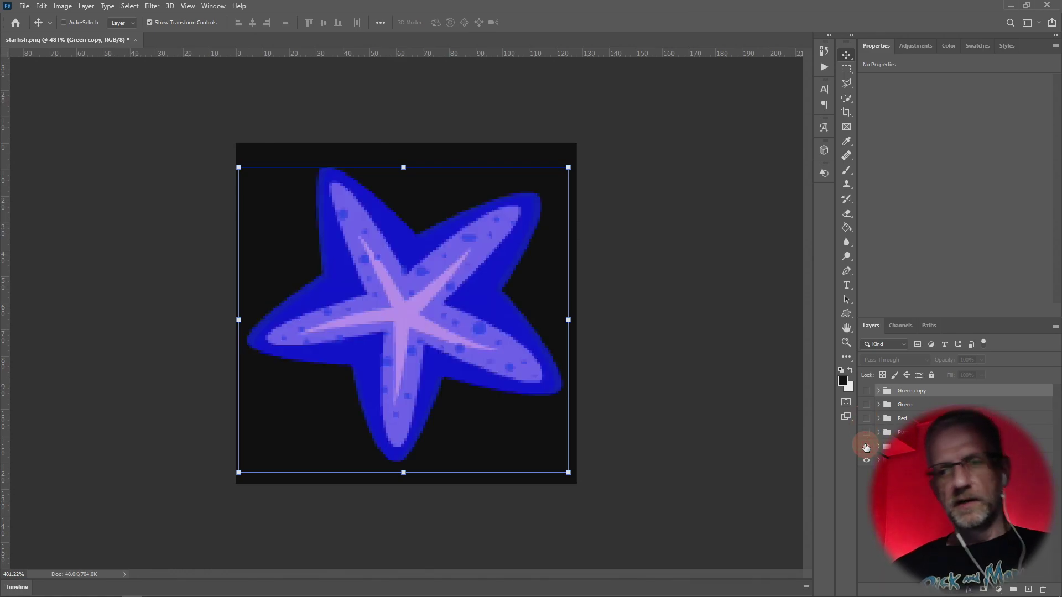
# Step: Compare the light blue, blue, green and red starfish by toggling their groups, and leave only Green copy showing
pyautogui.click(866, 391)
pyautogui.click(866, 447)
pyautogui.click(867, 405)
pyautogui.click(866, 391)
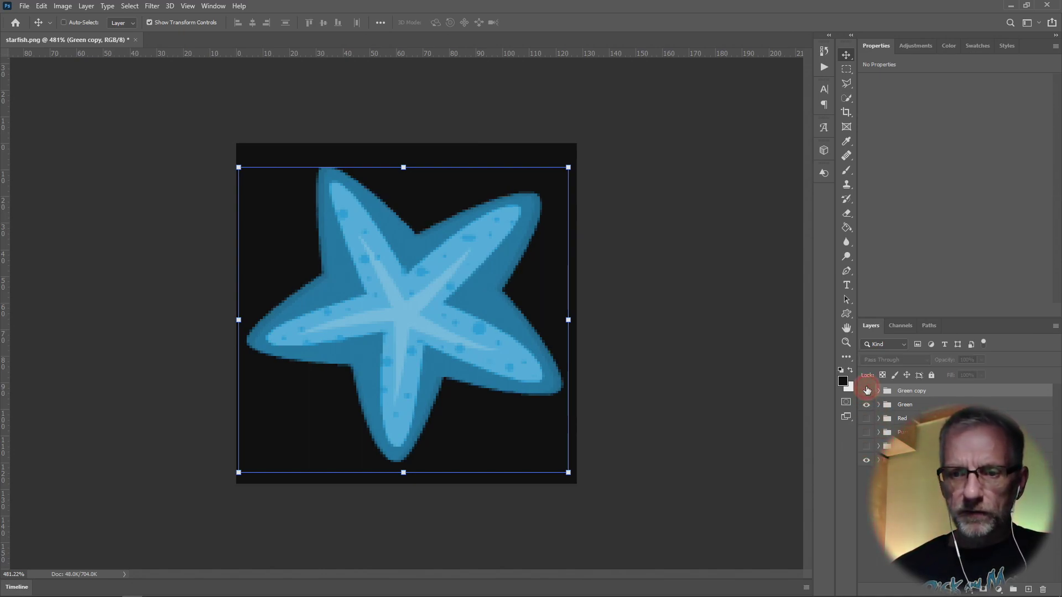
pyautogui.click(866, 406)
pyautogui.click(866, 419)
pyautogui.click(866, 405)
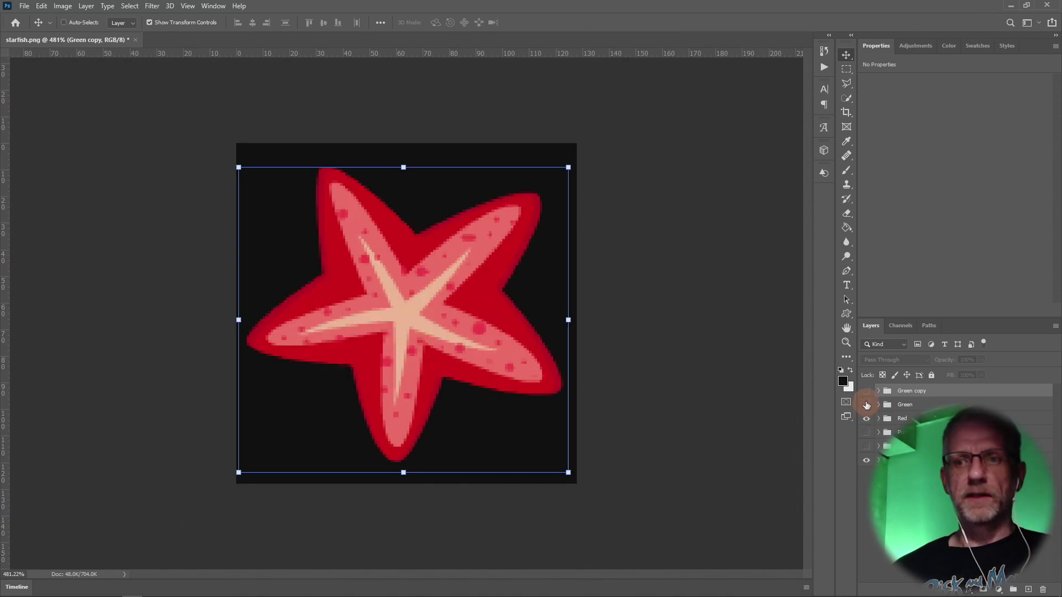
pyautogui.click(865, 421)
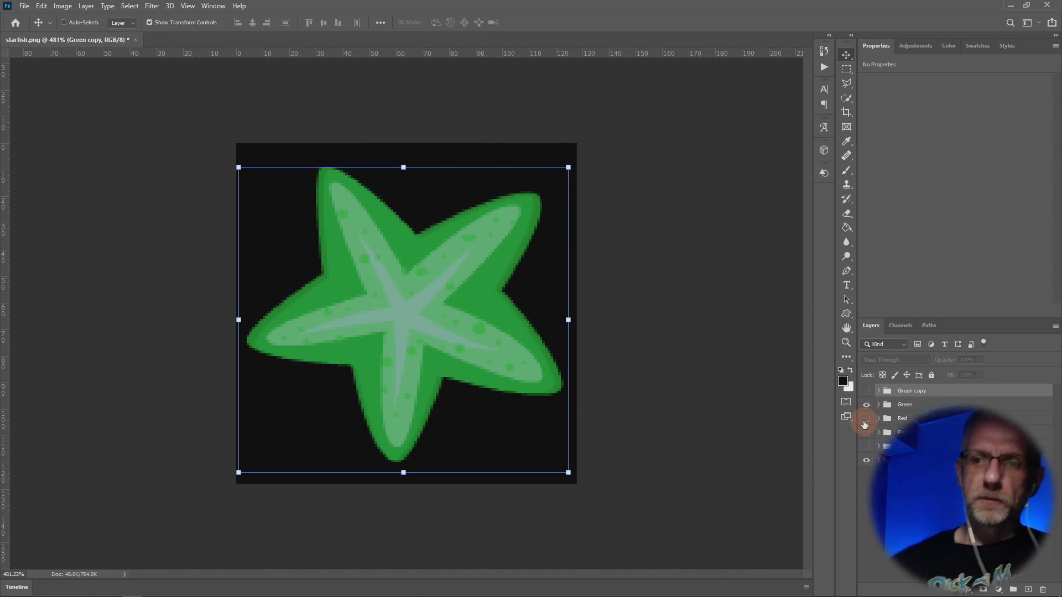
pyautogui.click(865, 420)
pyautogui.click(867, 420)
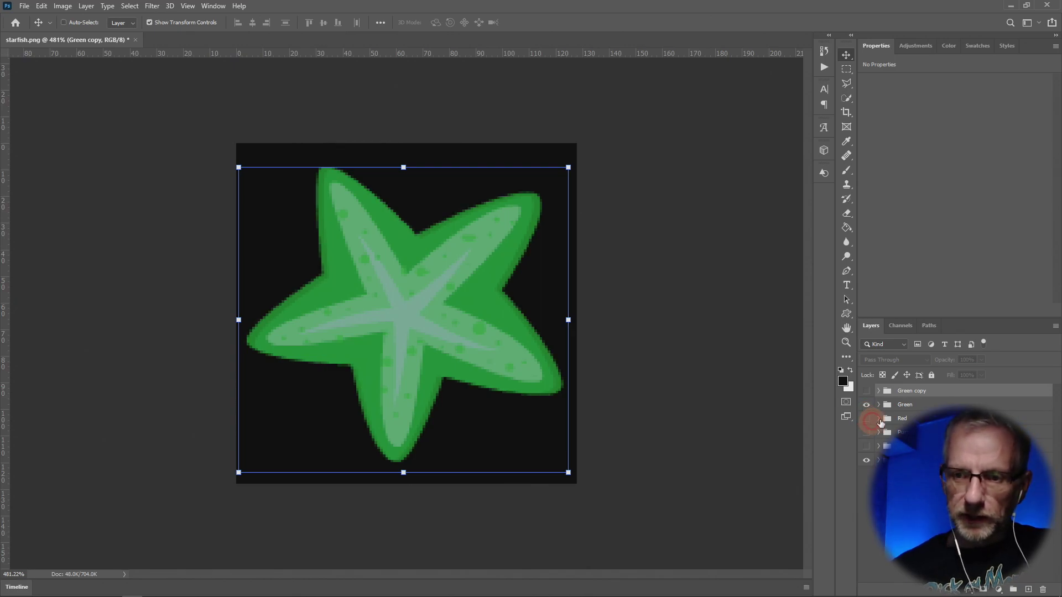
pyautogui.click(866, 405)
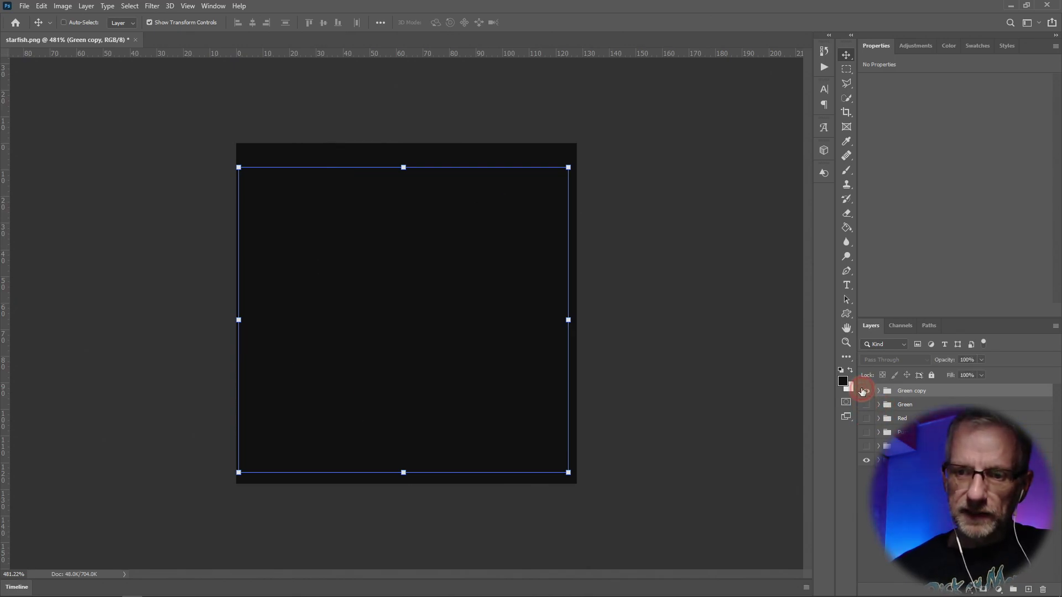
pyautogui.click(866, 391)
# Step: Expand the Green copy group and add a Brightness/Contrast adjustment layer at its top
pyautogui.click(878, 391)
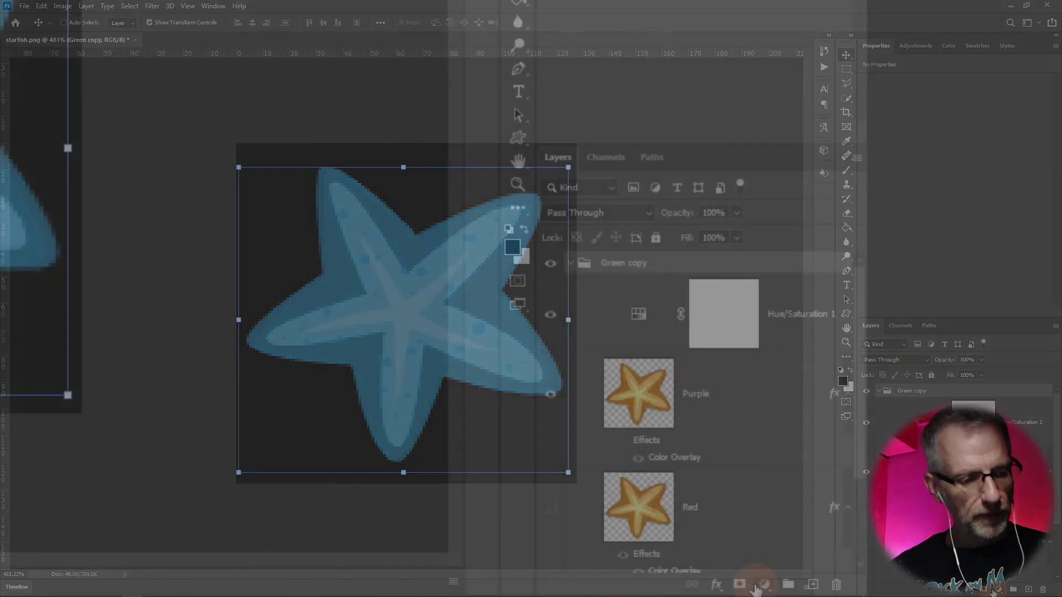
pyautogui.click(997, 590)
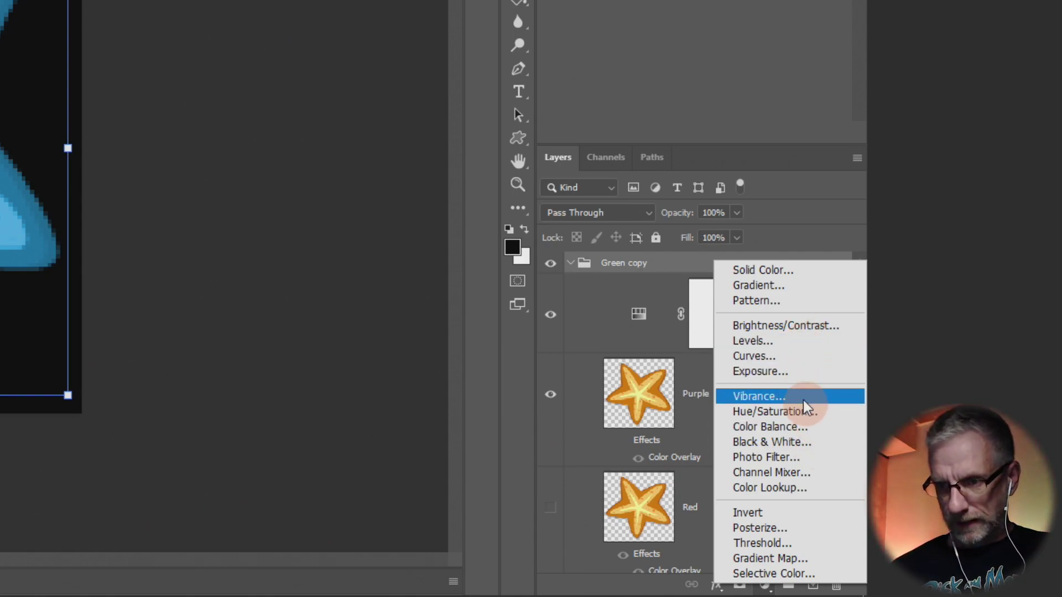
pyautogui.click(817, 325)
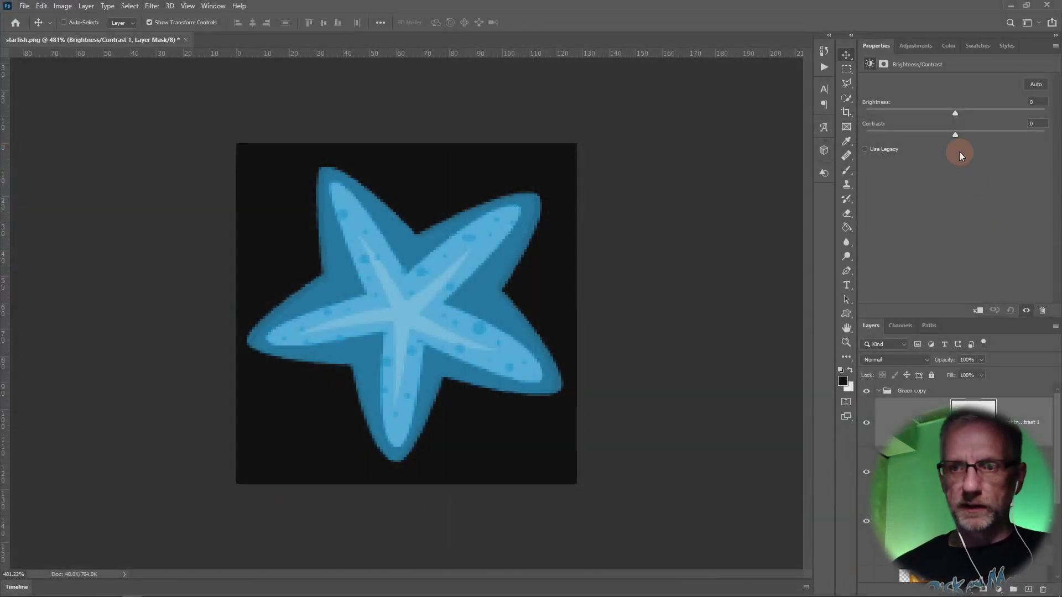
# Step: Try stronger contrast and a different brightness on the new Brightness/Contrast adjustment, including its legacy mode
pyautogui.click(951, 139)
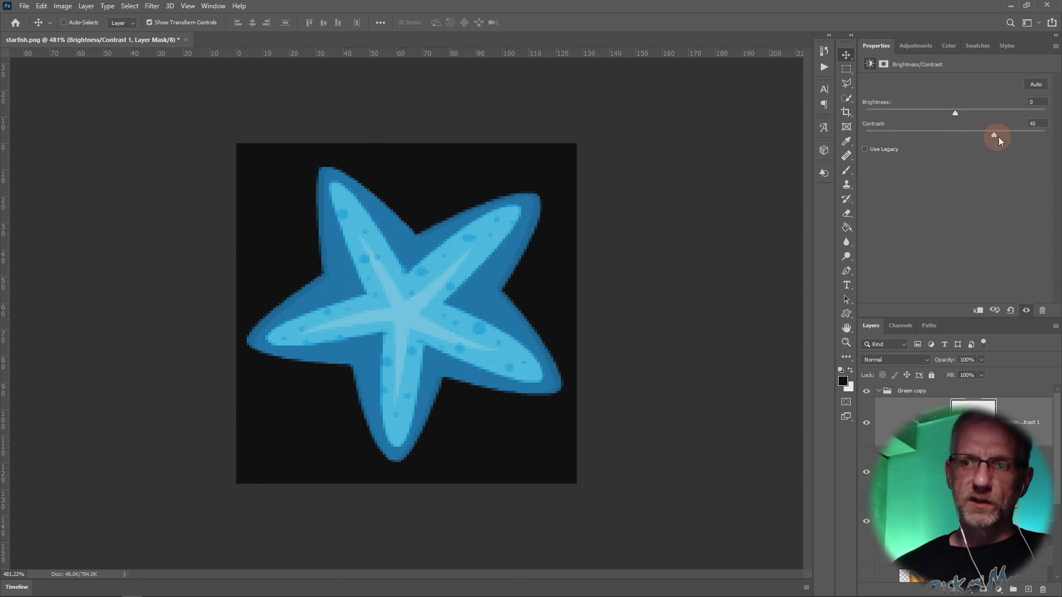
pyautogui.moveTo(951, 114)
pyautogui.mouseDown()
pyautogui.moveTo(932, 114)
pyautogui.moveTo(949, 114)
pyautogui.mouseUp()
pyautogui.moveTo(1013, 135); pyautogui.dragTo(1025, 138)
pyautogui.click(894, 150)
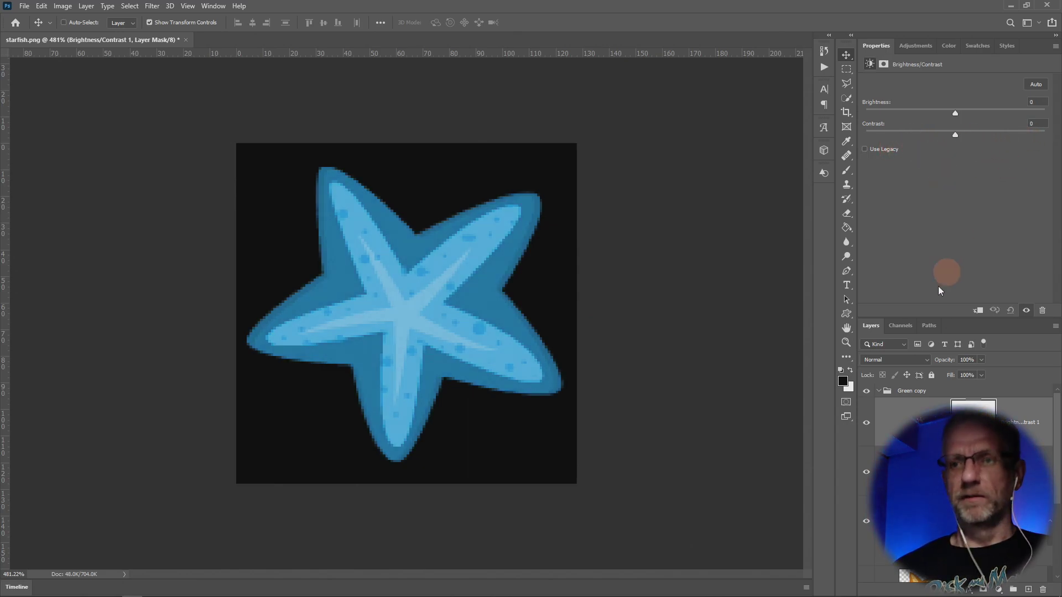
# Step: Place the Brightness/Contrast adjustment directly below Hue/Saturation in Green copy, and set Contrast to 100 and Brightness to 9
pyautogui.moveTo(940, 561); pyautogui.dragTo(941, 412)
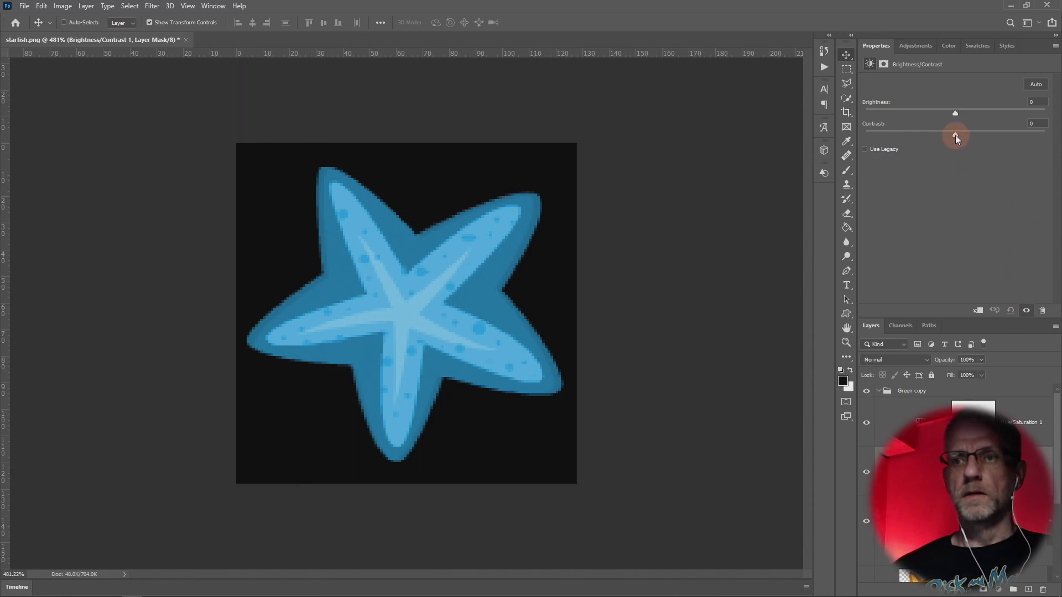
pyautogui.moveTo(1011, 134)
pyautogui.mouseDown()
pyautogui.moveTo(971, 135)
pyautogui.moveTo(1043, 138)
pyautogui.moveTo(1027, 141)
pyautogui.mouseUp()
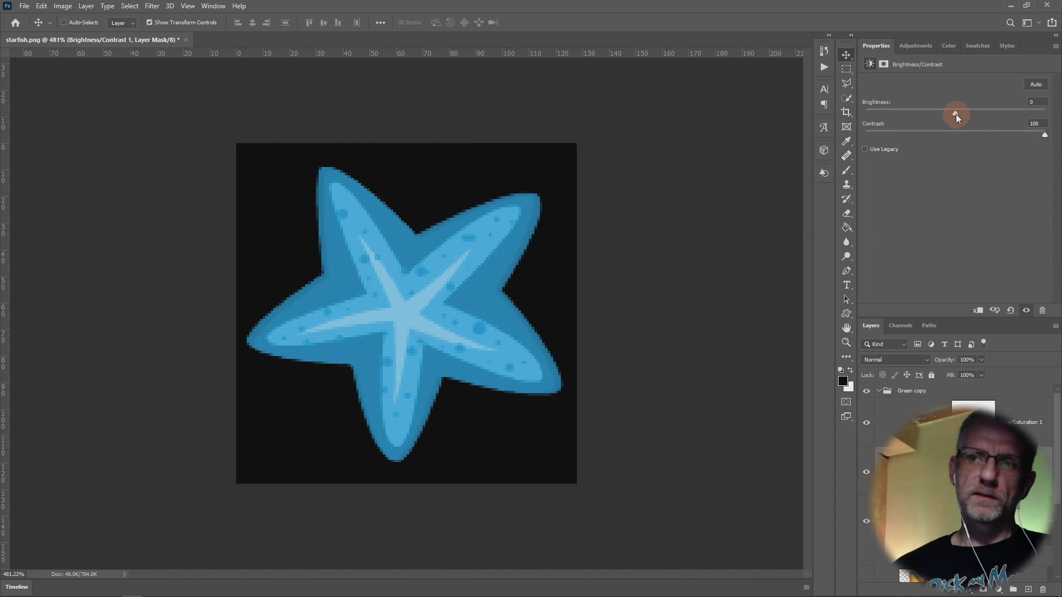
pyautogui.moveTo(955, 113)
pyautogui.mouseDown()
pyautogui.moveTo(930, 116)
pyautogui.moveTo(985, 114)
pyautogui.moveTo(975, 114)
pyautogui.mouseUp()
pyautogui.moveTo(1045, 134)
pyautogui.mouseDown()
pyautogui.moveTo(956, 143)
pyautogui.moveTo(1059, 150)
pyautogui.mouseUp()
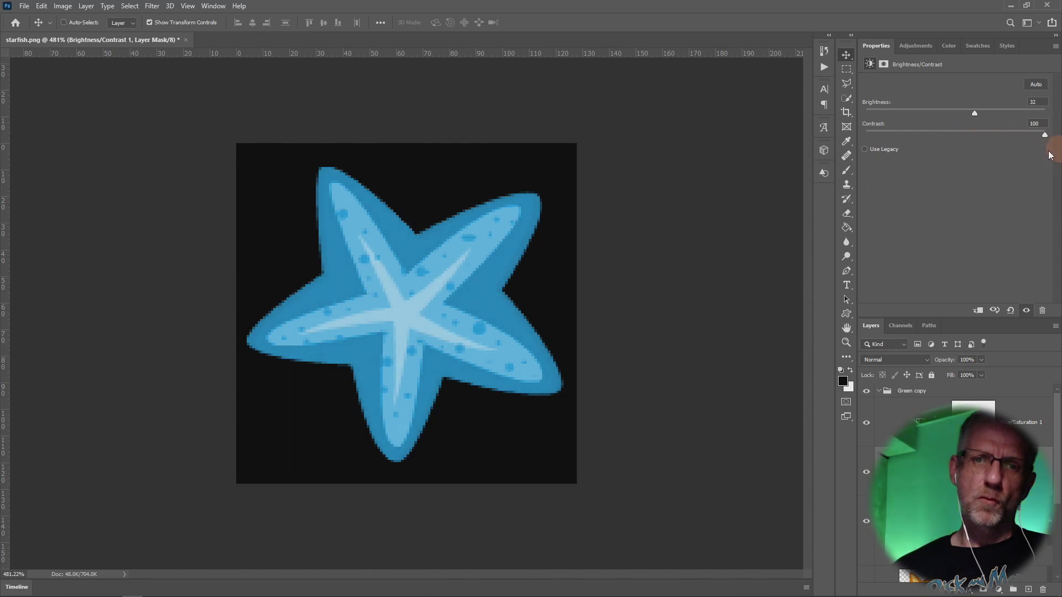
pyautogui.moveTo(974, 114); pyautogui.dragTo(961, 114)
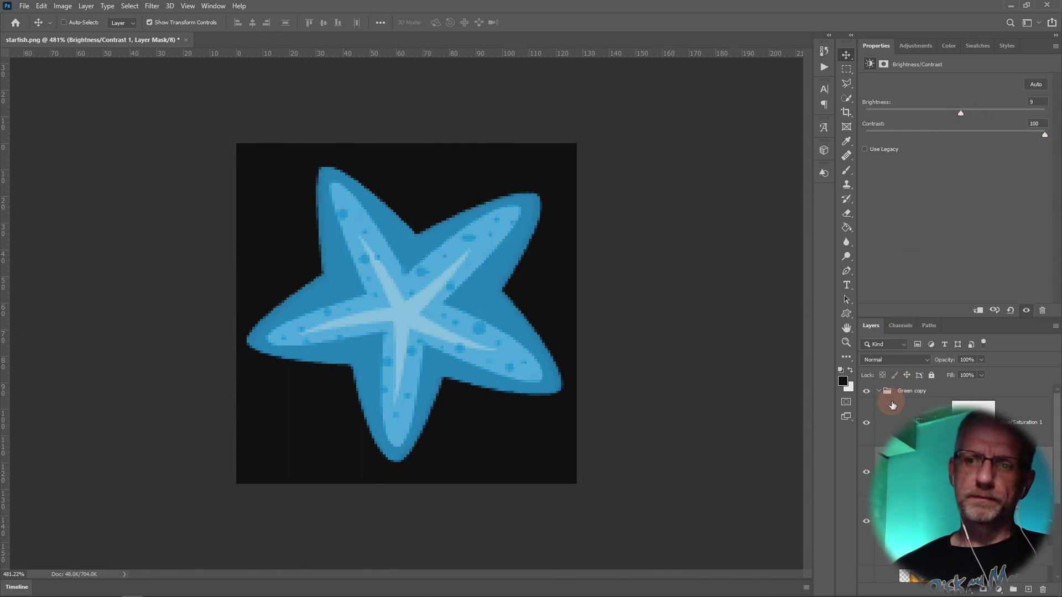
# Step: Compare the starfish with and without the Brightness/Contrast adjustment by toggling its visibility, and leave the adjustment hidden
pyautogui.click(866, 473)
pyautogui.click(865, 473)
pyautogui.click(865, 474)
pyautogui.click(866, 473)
pyautogui.click(866, 474)
pyautogui.click(865, 474)
pyautogui.click(866, 474)
pyautogui.click(866, 474)
pyautogui.click(865, 474)
pyautogui.click(866, 474)
pyautogui.click(866, 474)
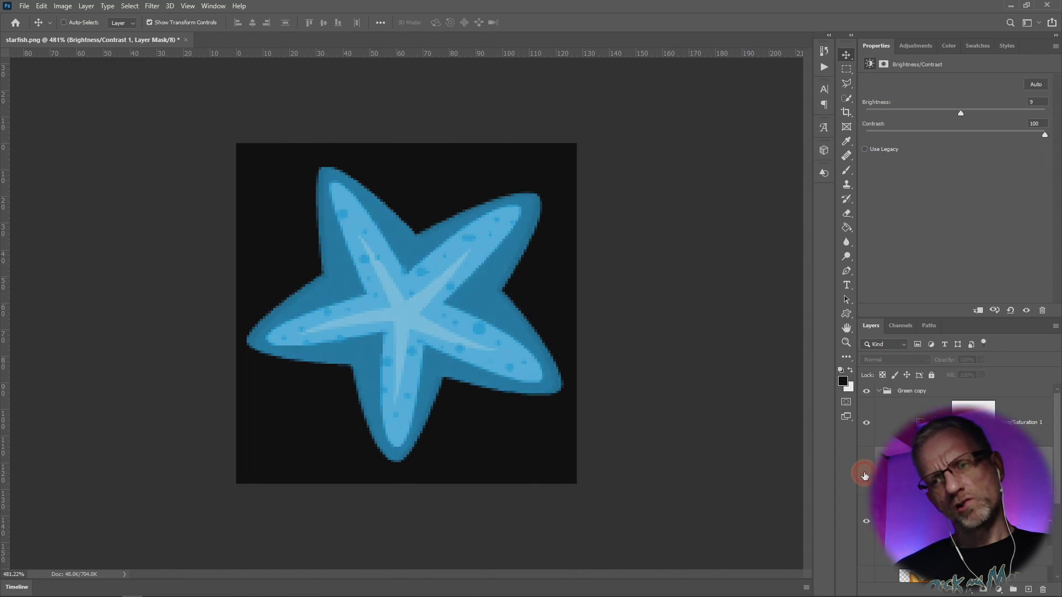
# Step: Collapse the Green copy group and rename it Cyan
pyautogui.click(878, 391)
pyautogui.click(867, 404)
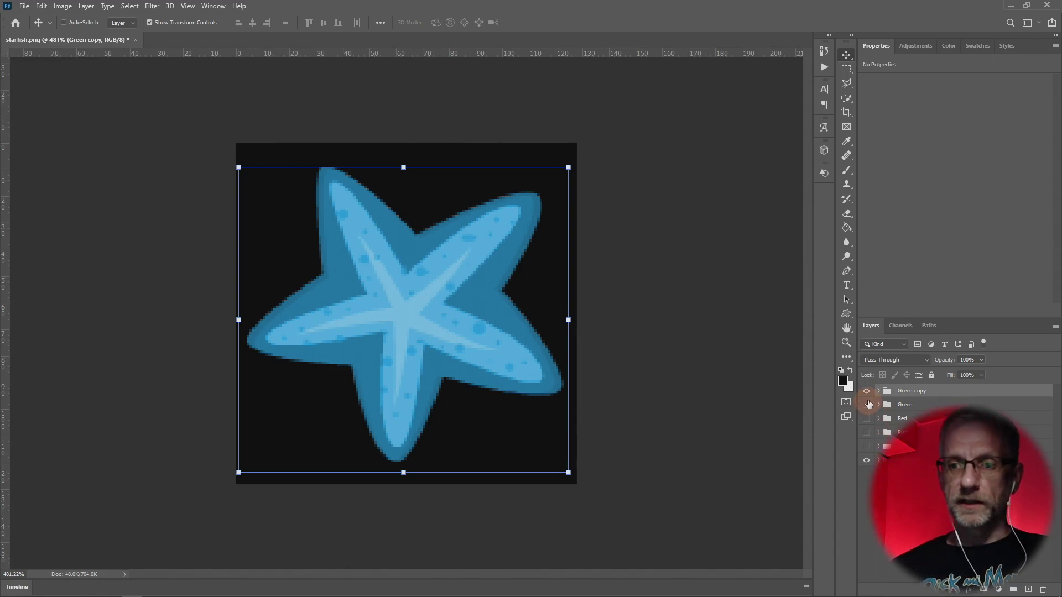
pyautogui.doubleClick(907, 391)
pyautogui.write('Cyan')
pyautogui.press('Return')
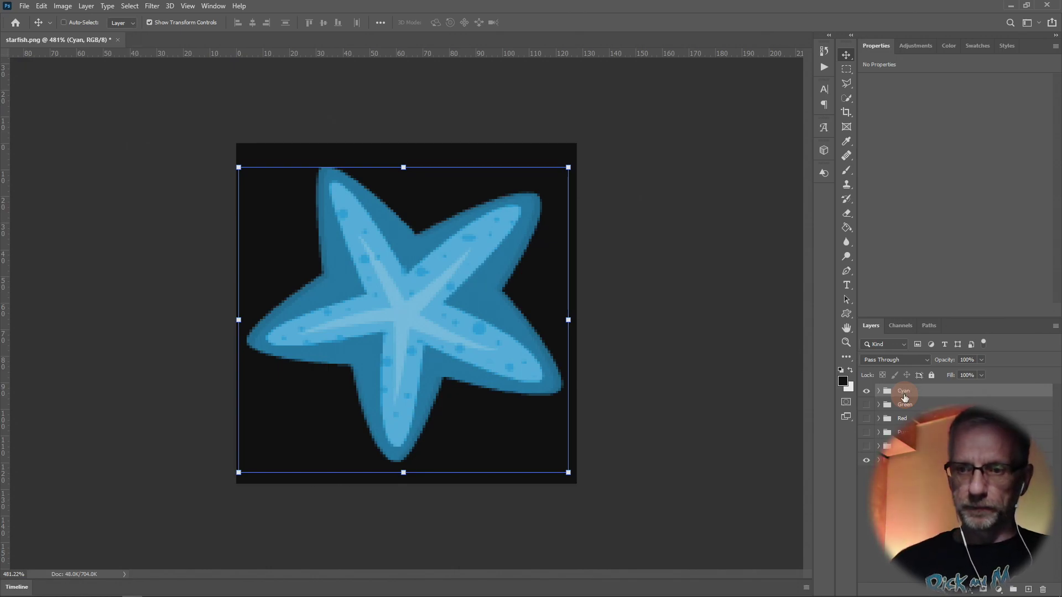
# Step: Hide the Cyan group and show the Green group instead
pyautogui.click(867, 391)
pyautogui.click(866, 404)
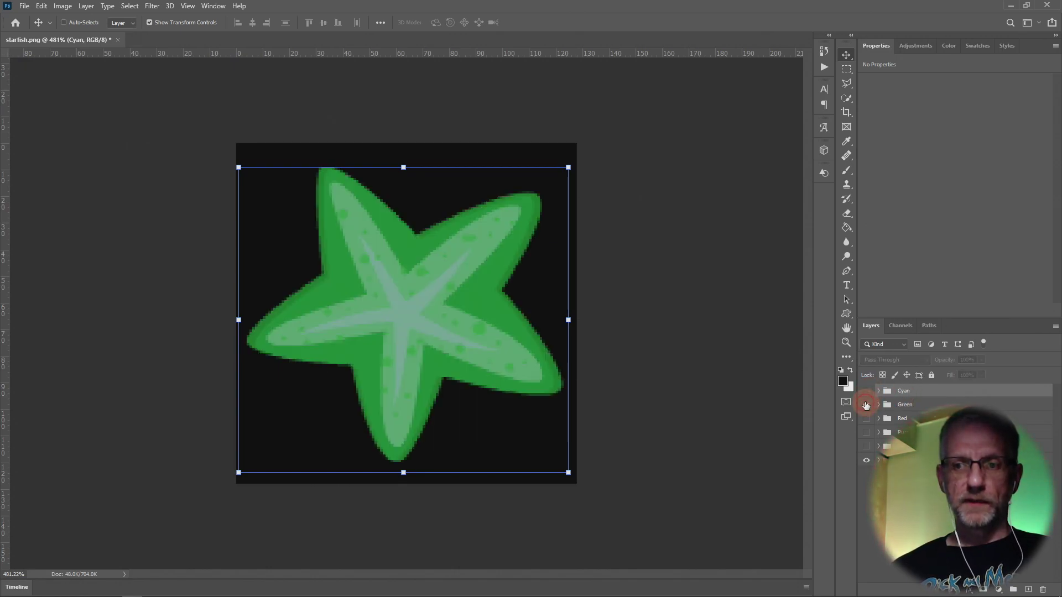
# Step: Preview the green, red and blue colour groups in turn, ending with only the orange starfish shown over the dark background
pyautogui.click(866, 405)
pyautogui.click(865, 419)
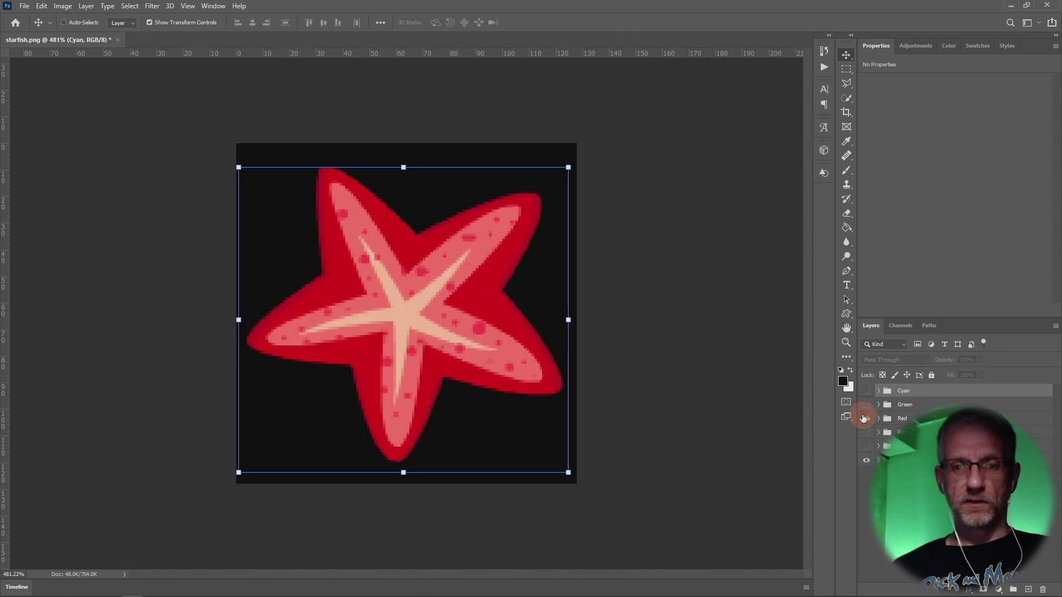
pyautogui.click(865, 419)
pyautogui.click(865, 432)
pyautogui.click(865, 433)
pyautogui.click(866, 446)
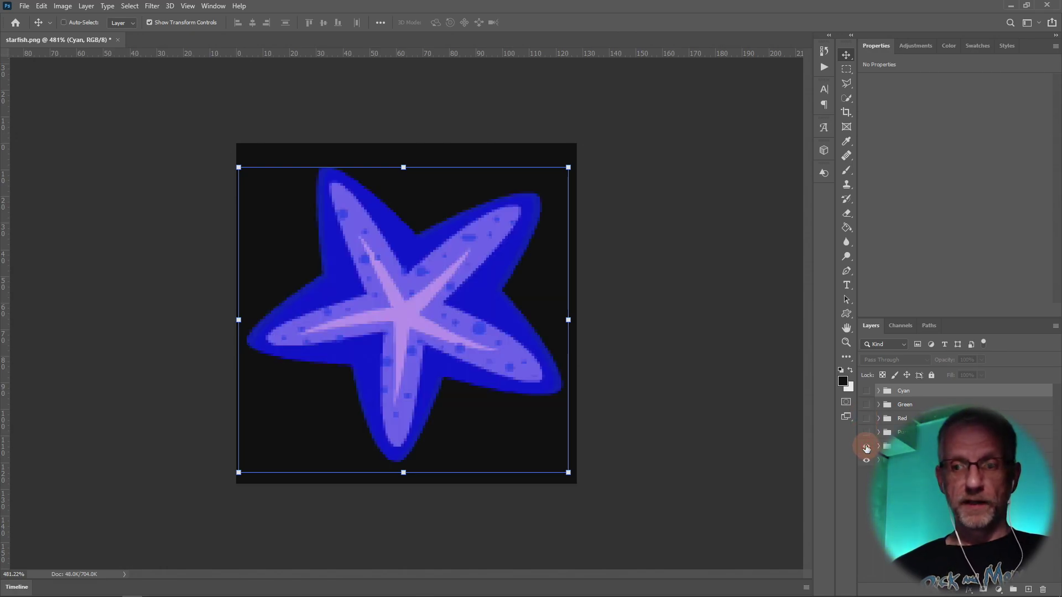
pyautogui.click(866, 447)
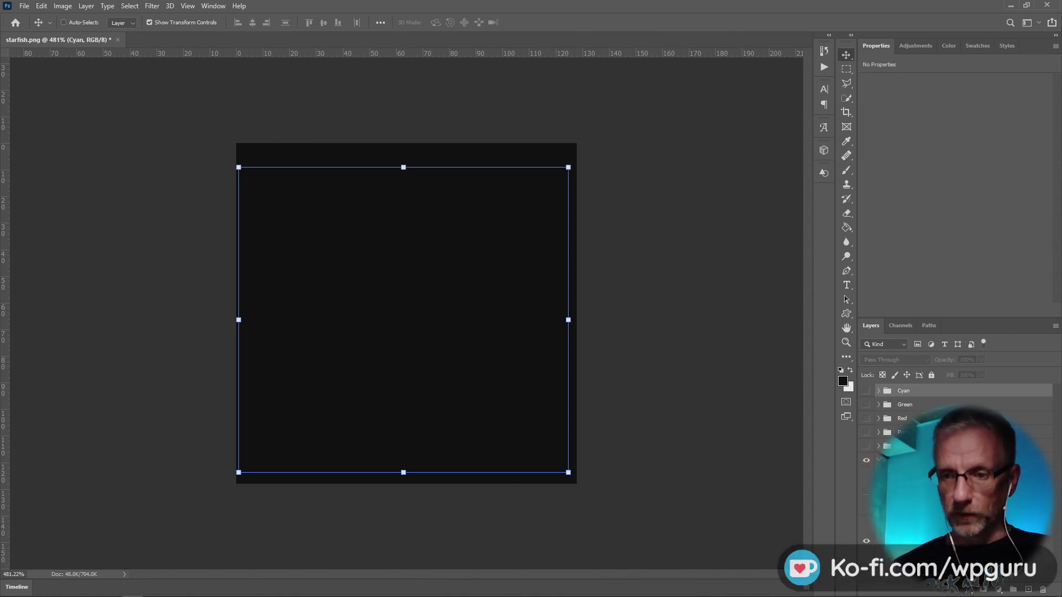
pyautogui.click(866, 492)
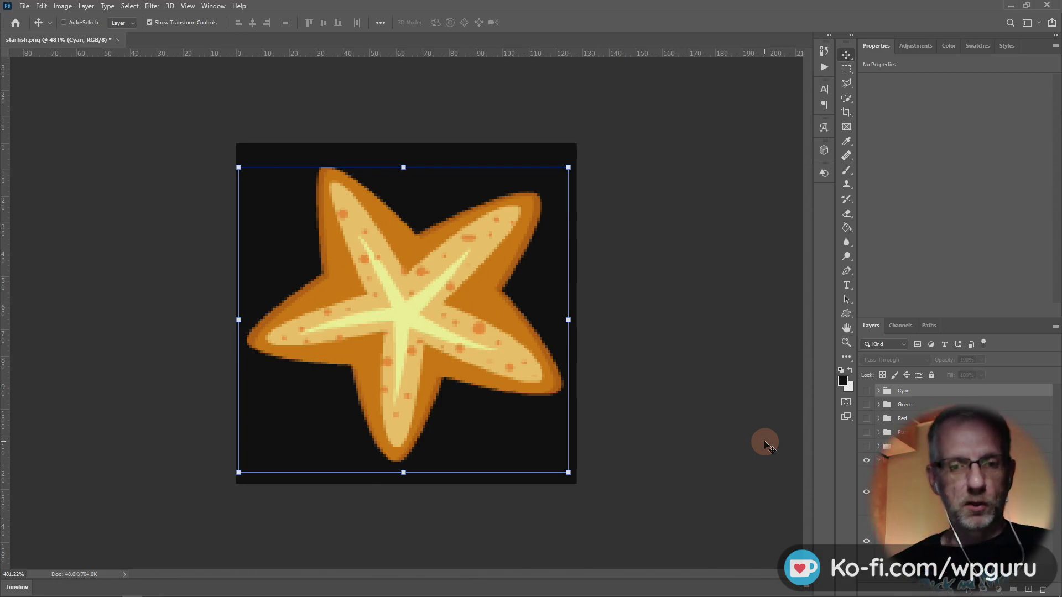
# Step: Switch to the browser's YouTube channel monetisation page and cancel the badge and emoji upload
pyautogui.hotkey('alt', 'Tab')
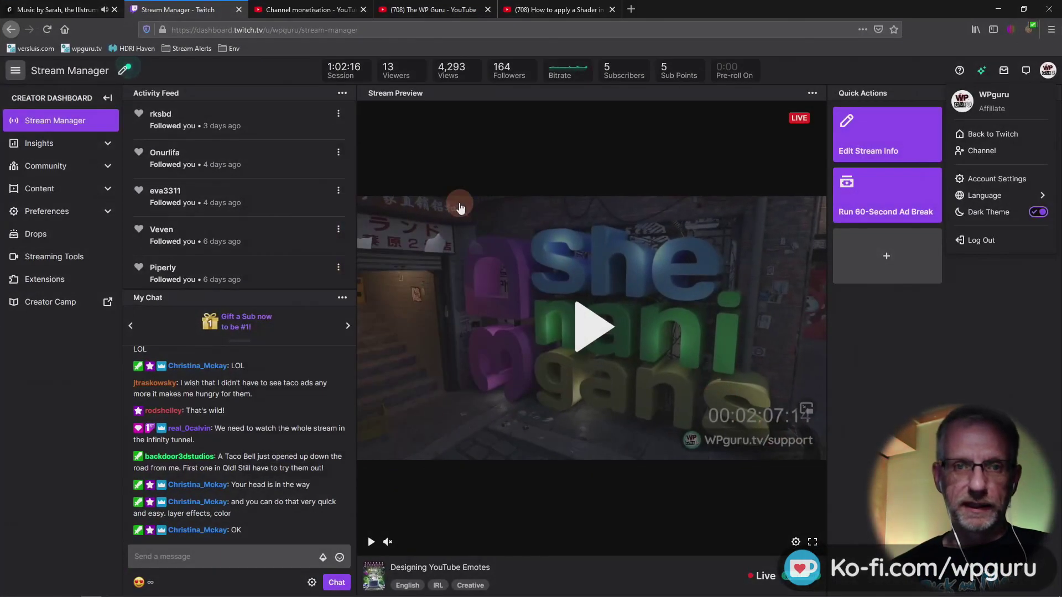
pyautogui.click(324, 11)
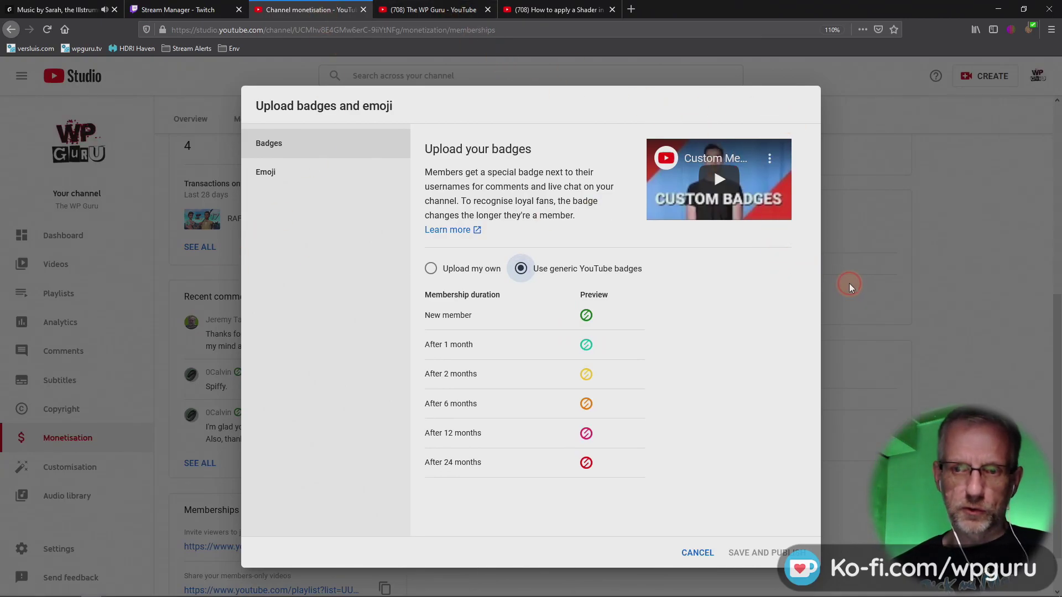
pyautogui.click(695, 552)
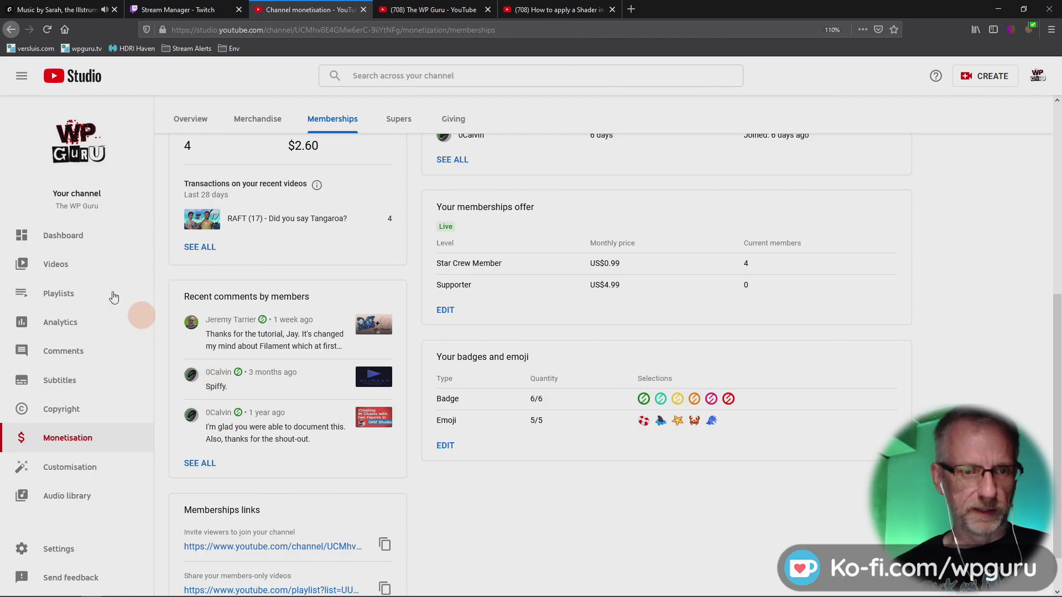
# Step: Open the channel's video list in a new tab and view "Character Selection in UE4 - Part 11" on YouTube
pyautogui.rightClick(64, 271)
pyautogui.click(95, 277)
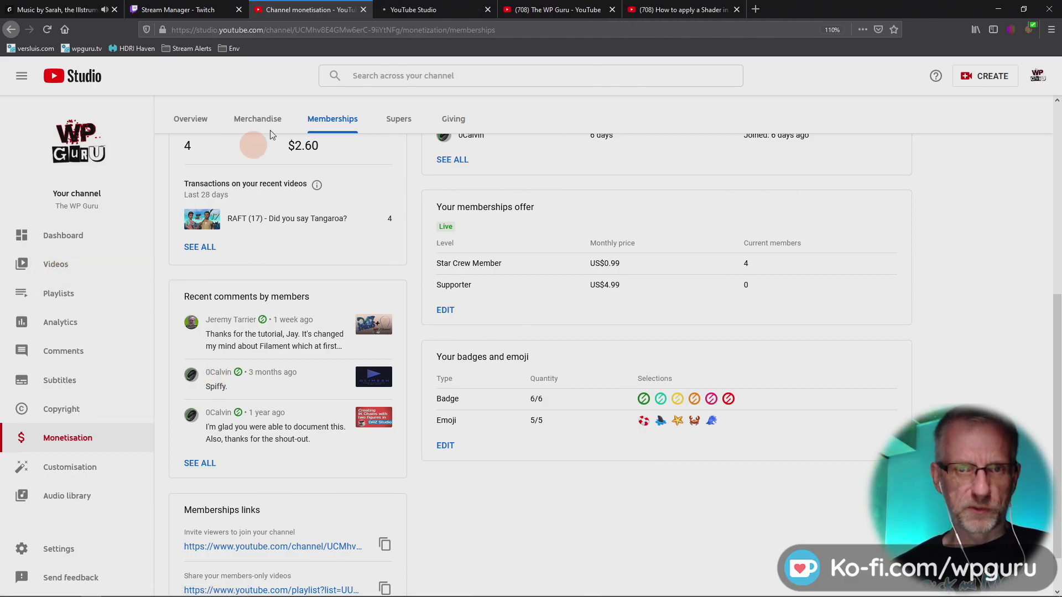
pyautogui.click(391, 11)
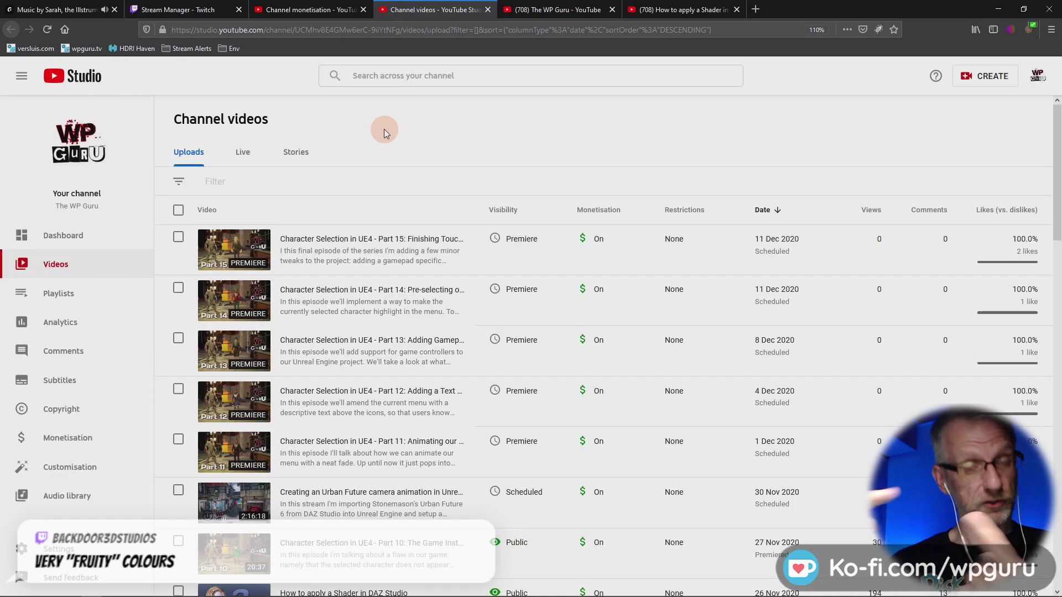
pyautogui.moveTo(423, 454)
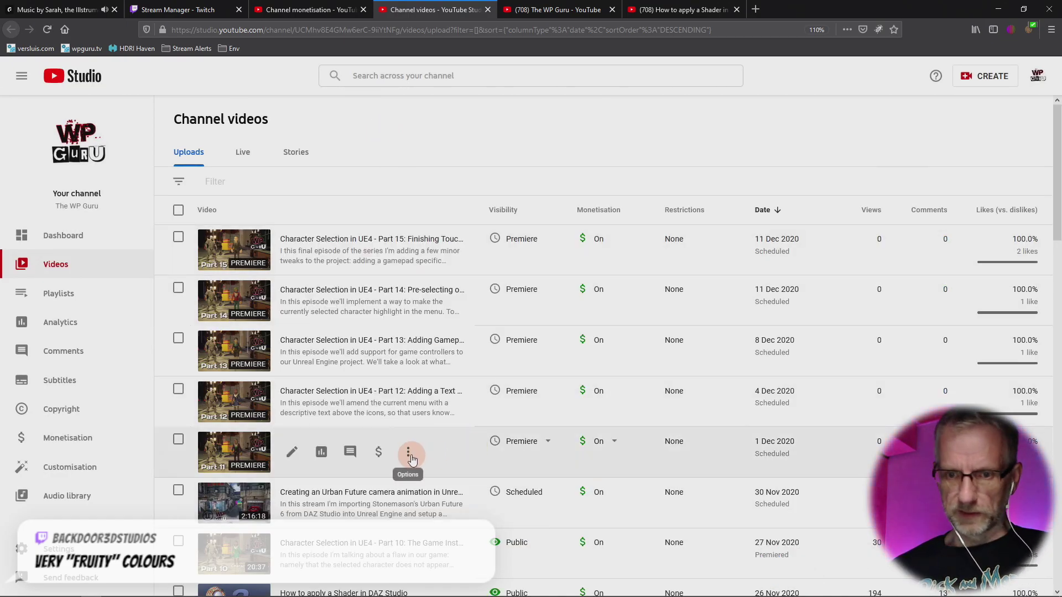
pyautogui.click(409, 455)
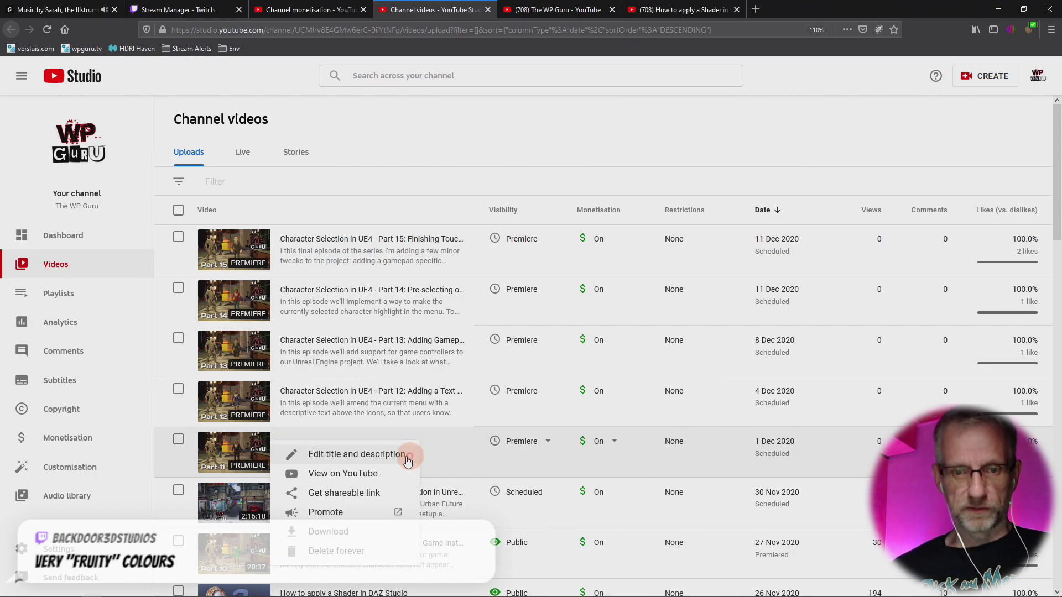
pyautogui.click(370, 474)
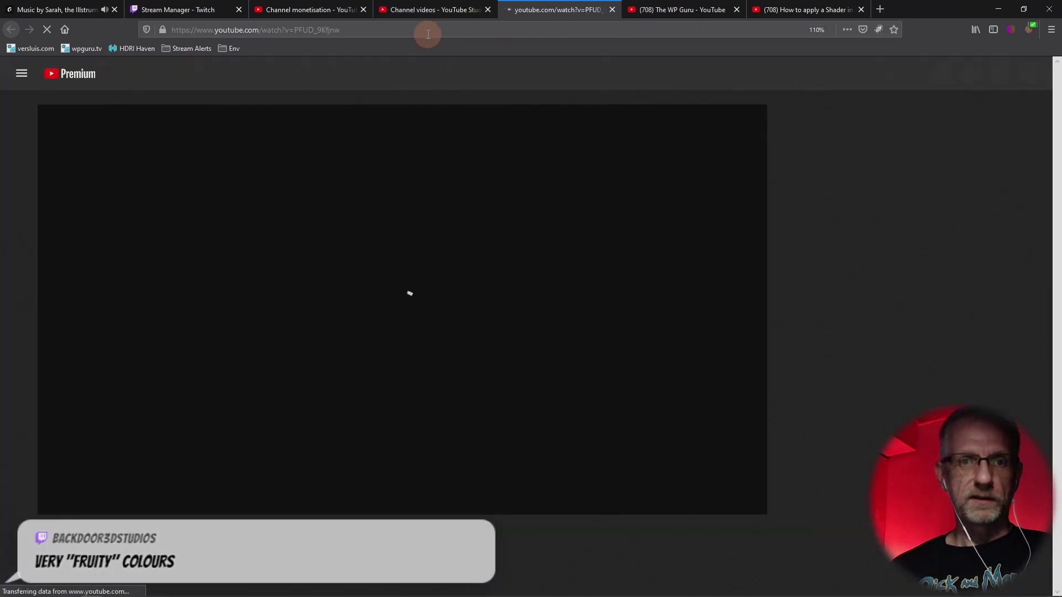
# Step: Copy the Part 11 video's address and post it in the Twitch stream chat
pyautogui.click(428, 34)
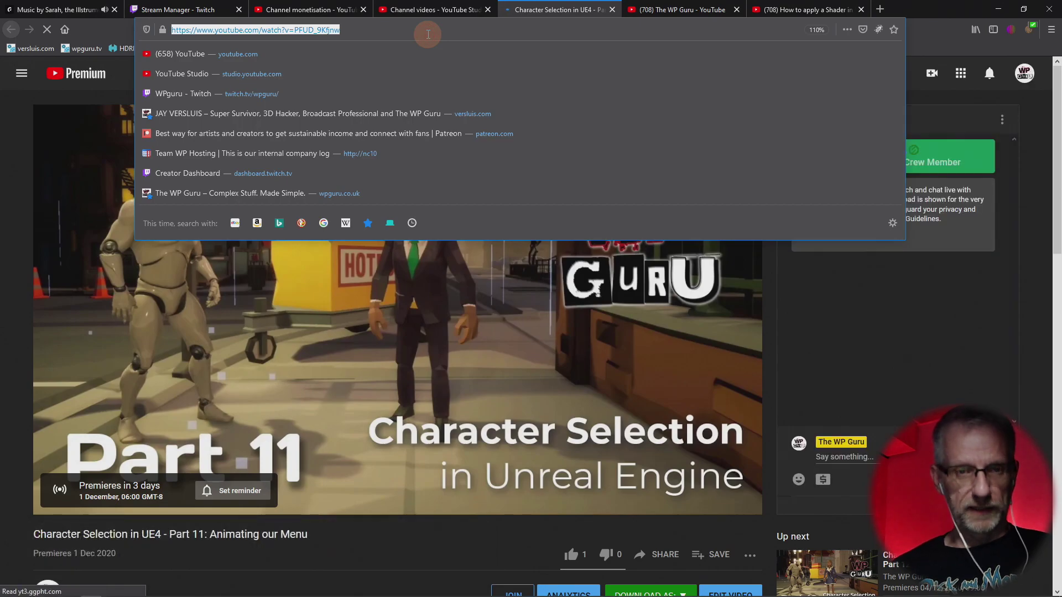
pyautogui.click(197, 10)
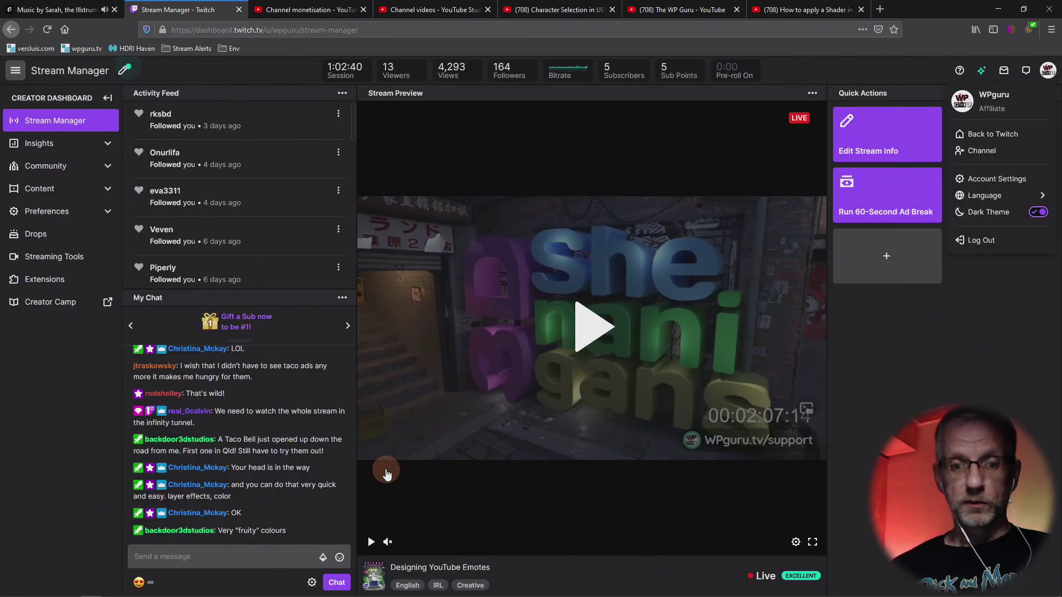
pyautogui.click(216, 562)
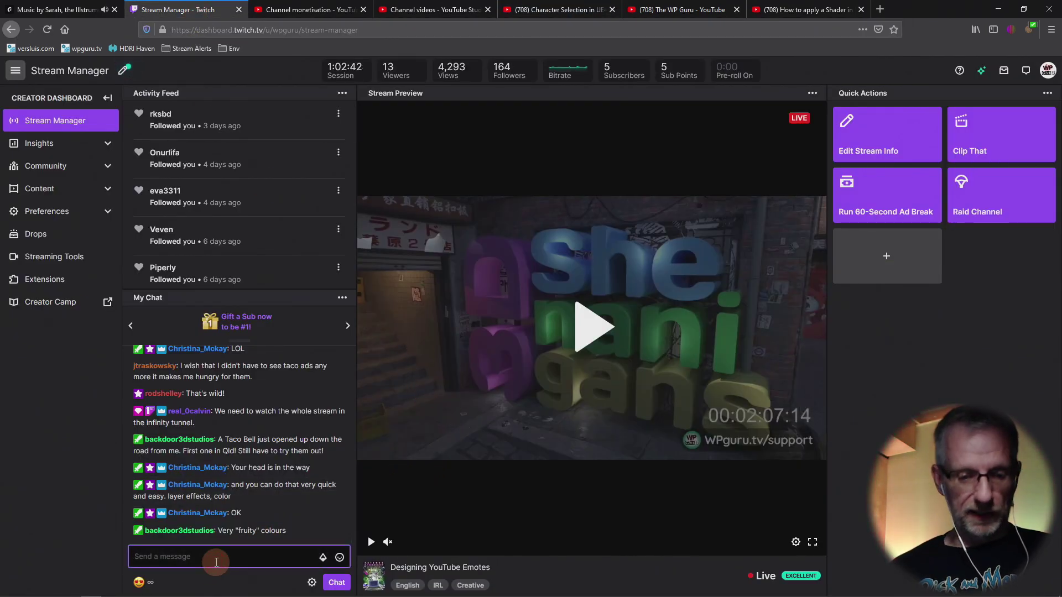
pyautogui.write('https://www.youtube.com/watch?v=PFUD_9Kfjnw')
pyautogui.press('Return')
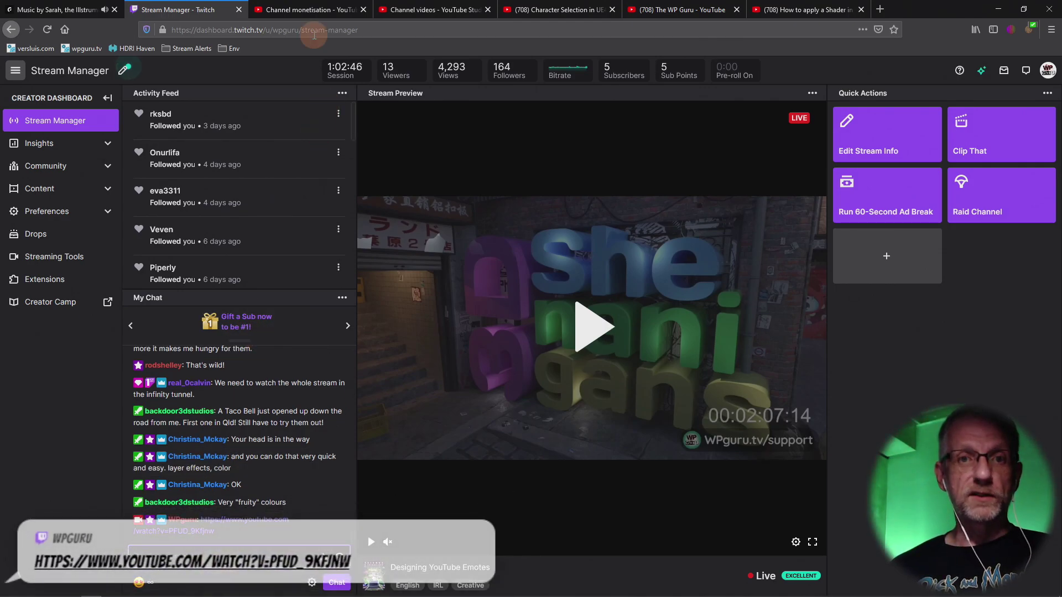
# Step: Load the Part 11 premiere in the DAZ Studio shader video's tab and post a thank-you message to the new member in its chat
pyautogui.click(319, 18)
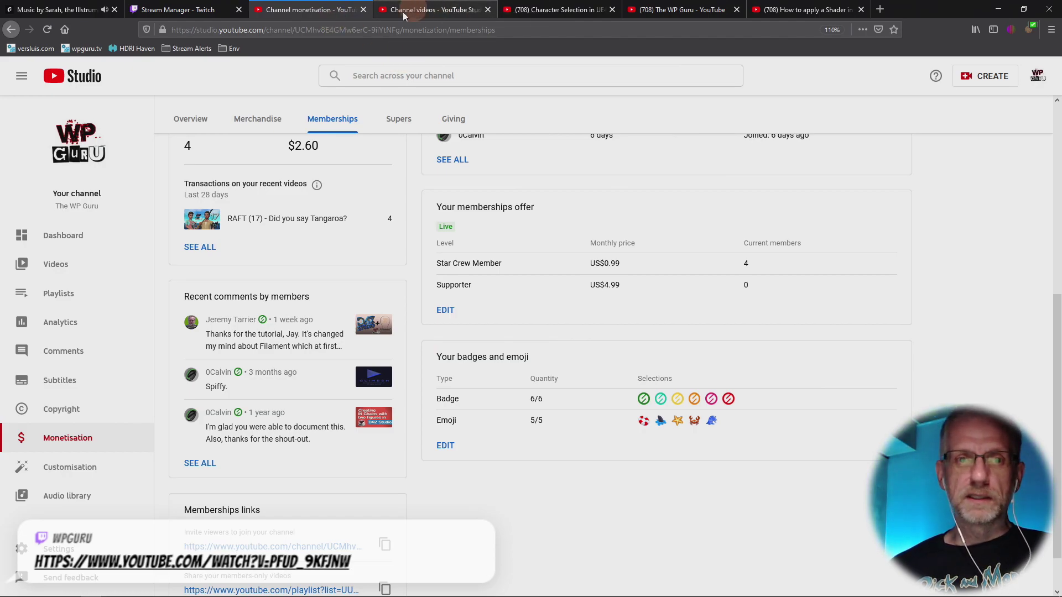
pyautogui.click(842, 14)
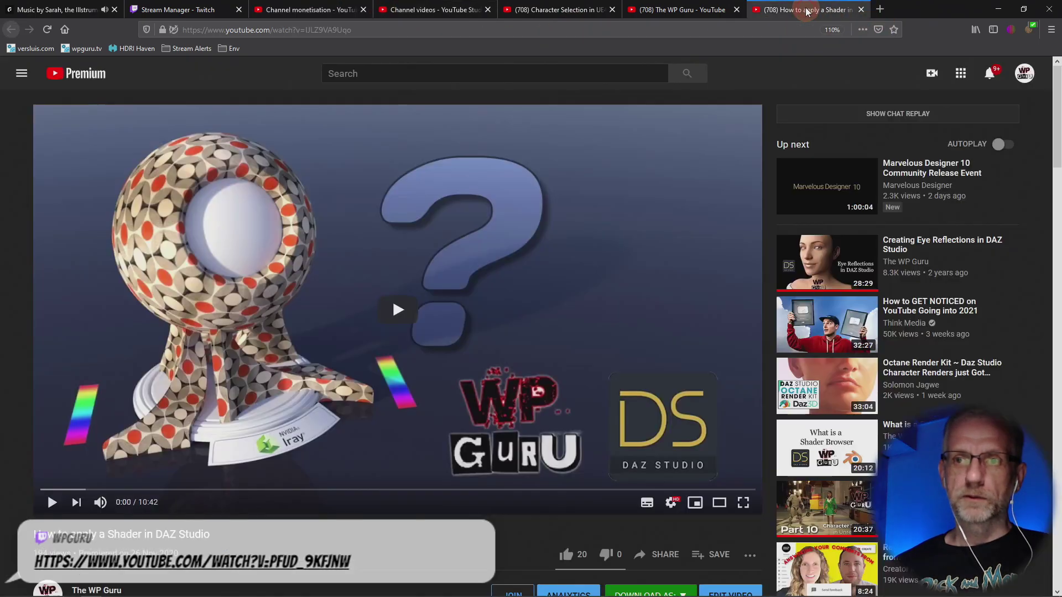
pyautogui.click(740, 31)
pyautogui.click(740, 34)
pyautogui.press('Return')
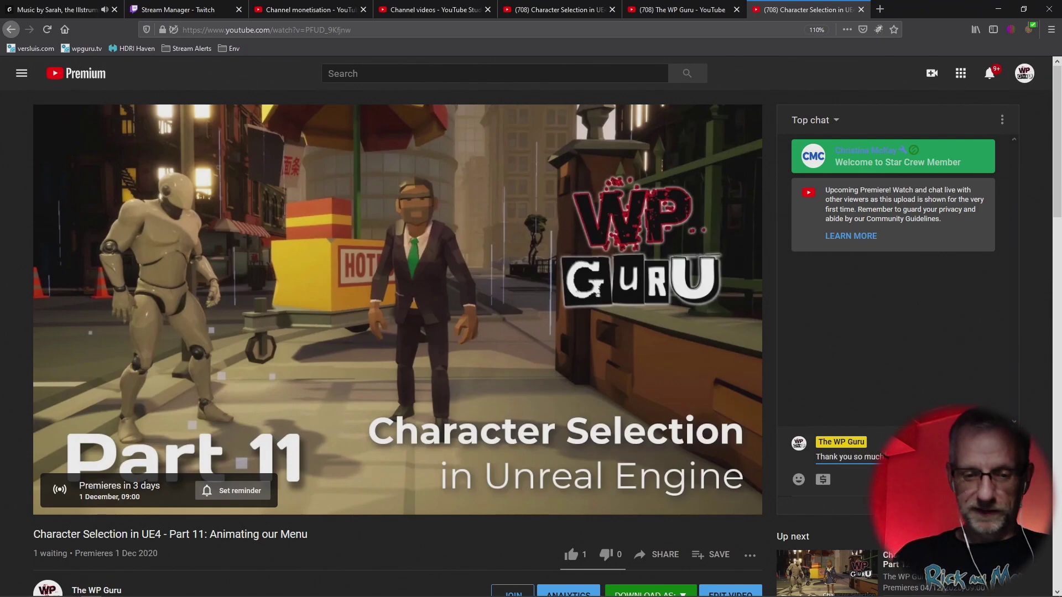
pyautogui.press('Return')
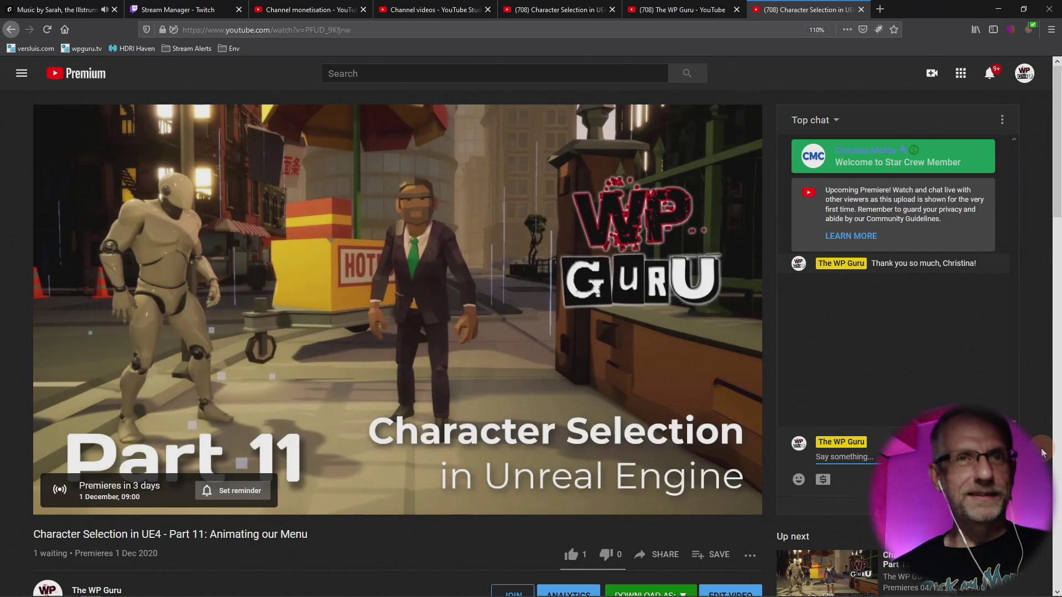
# Step: Return to Photoshop, hide the dark background layer and select the orange starfish layer
pyautogui.hotkey('alt', 'Tab')
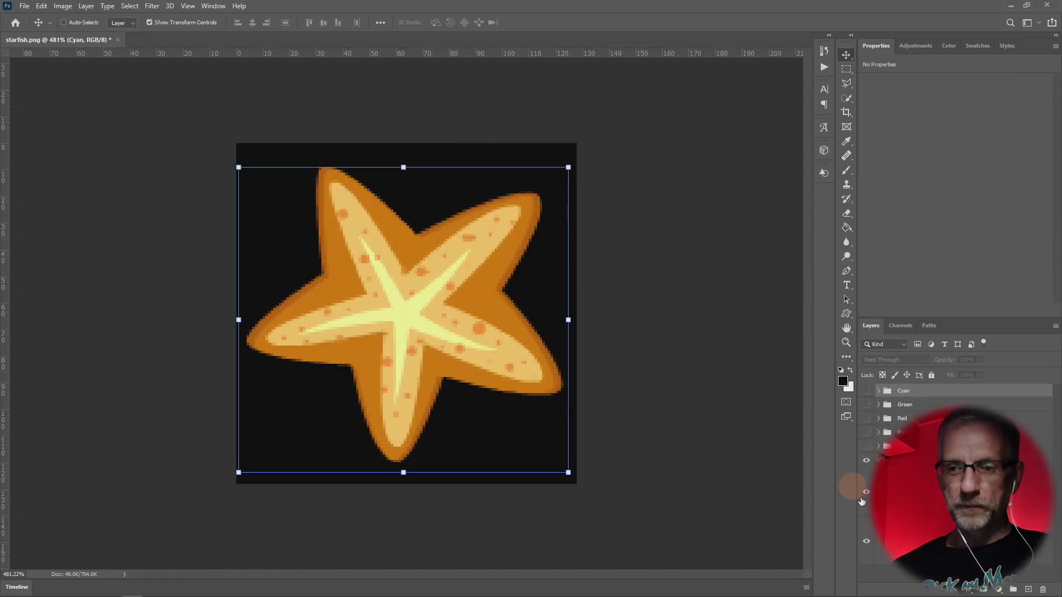
pyautogui.click(866, 544)
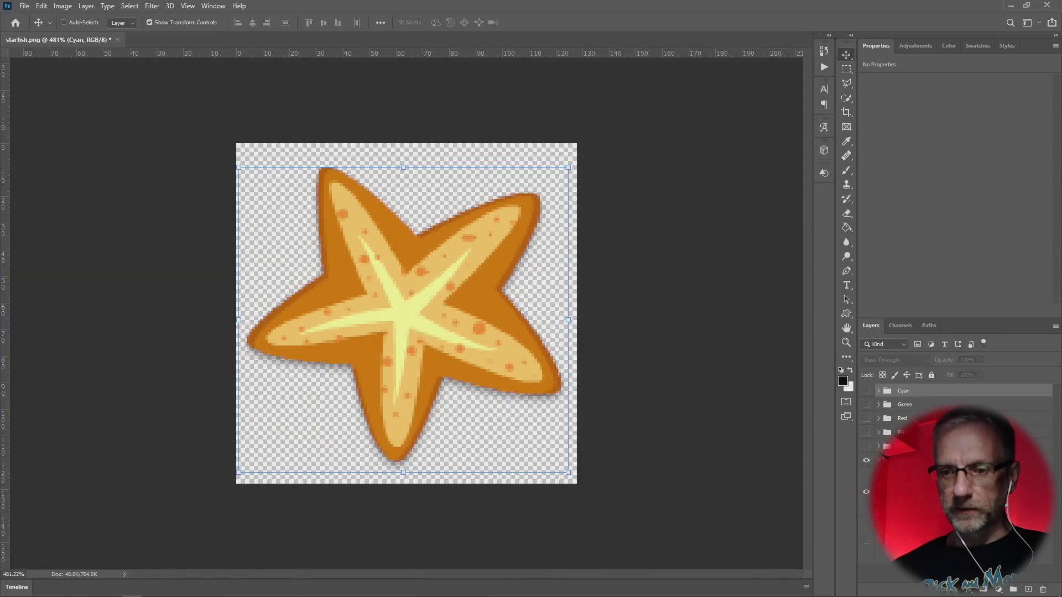
pyautogui.click(940, 492)
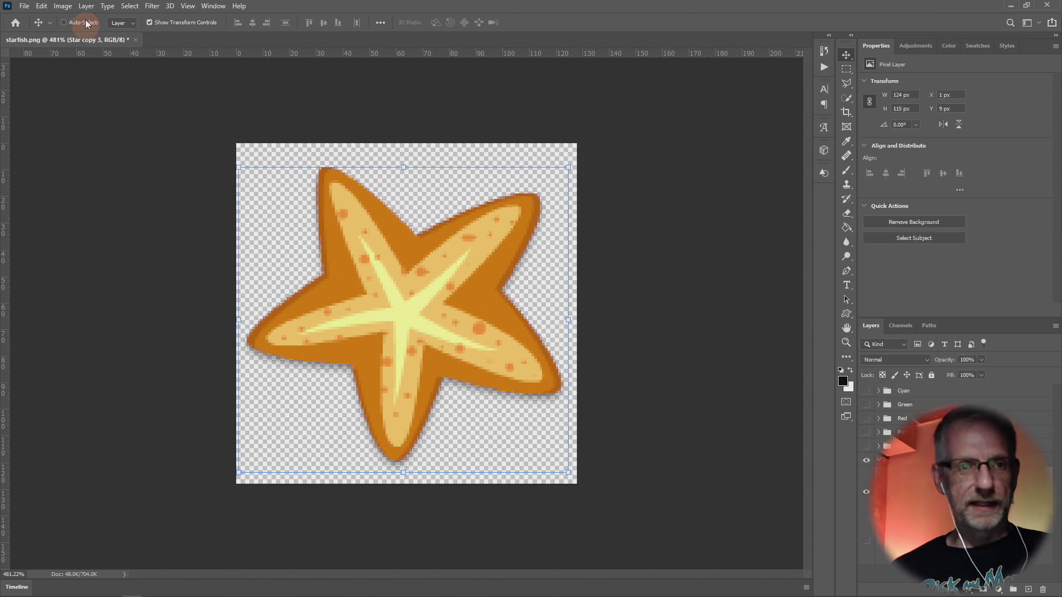
pyautogui.click(24, 6)
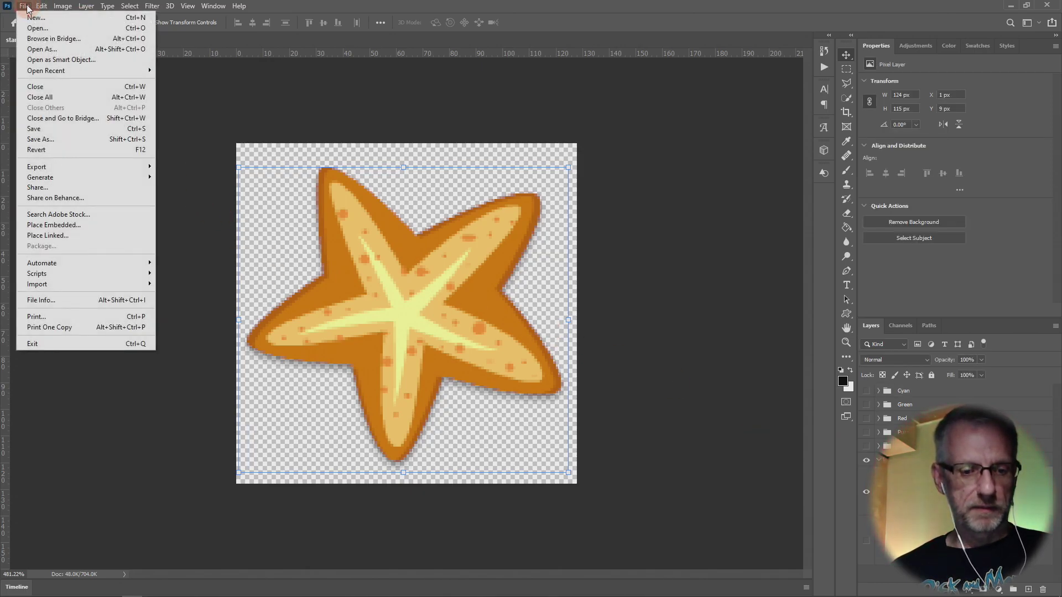
pyautogui.click(194, 118)
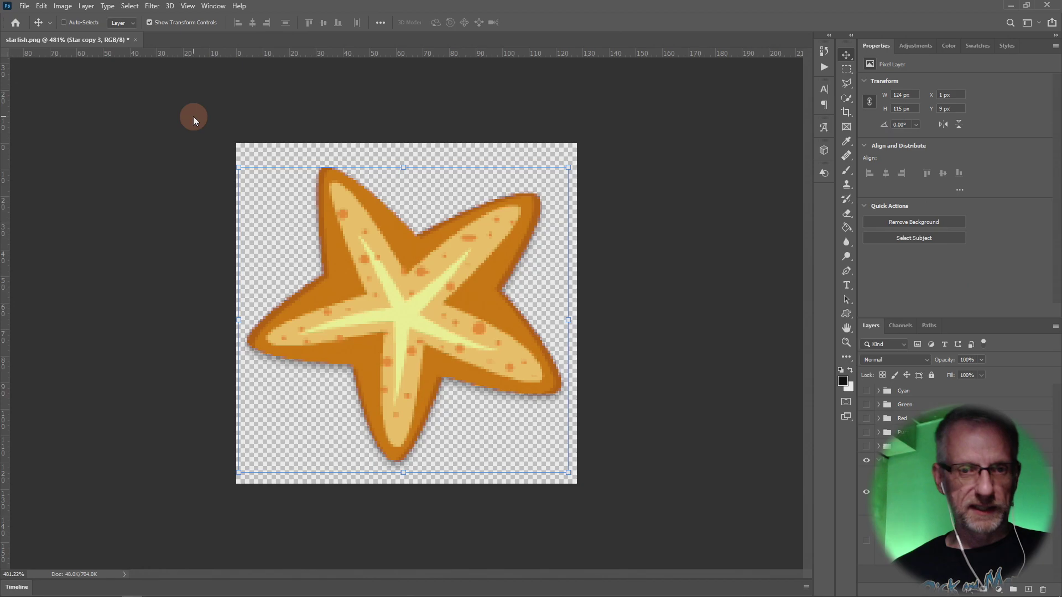
pyautogui.hotkey('ctrl', 'shift', 's')
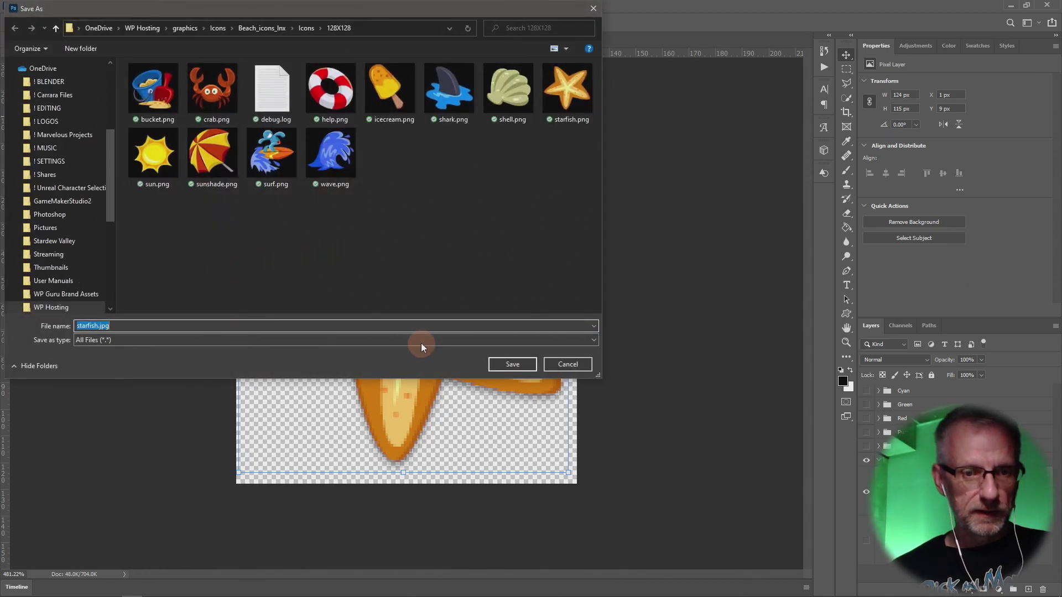
pyautogui.click(566, 363)
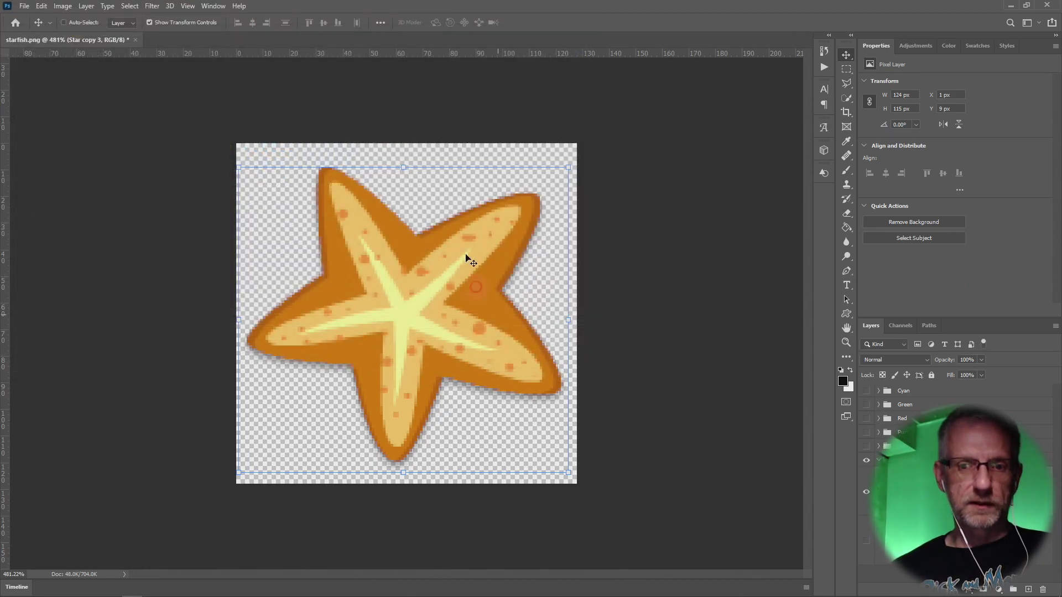
# Step: Set the quick export format to PNG with the Smaller File (8-bit) option in the export preferences
pyautogui.click(25, 6)
pyautogui.moveTo(99, 176)
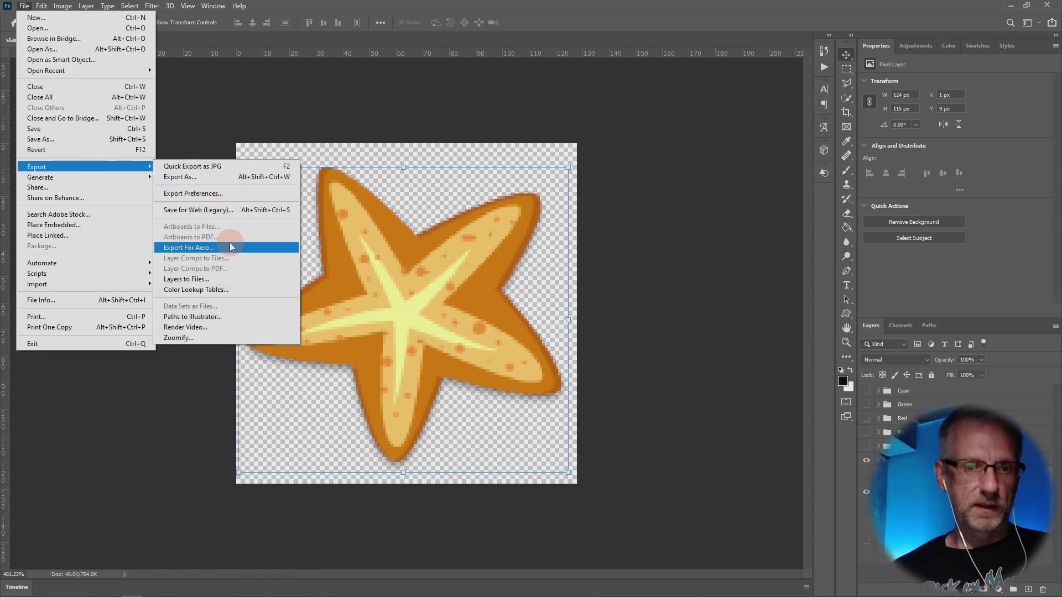
pyautogui.click(240, 194)
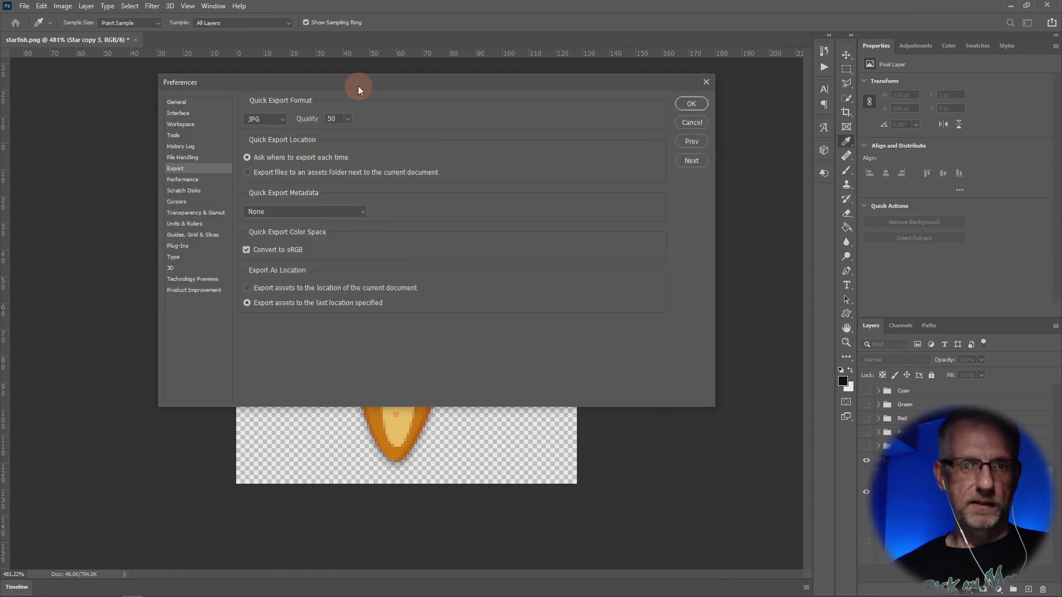
pyautogui.moveTo(358, 86); pyautogui.dragTo(209, 22)
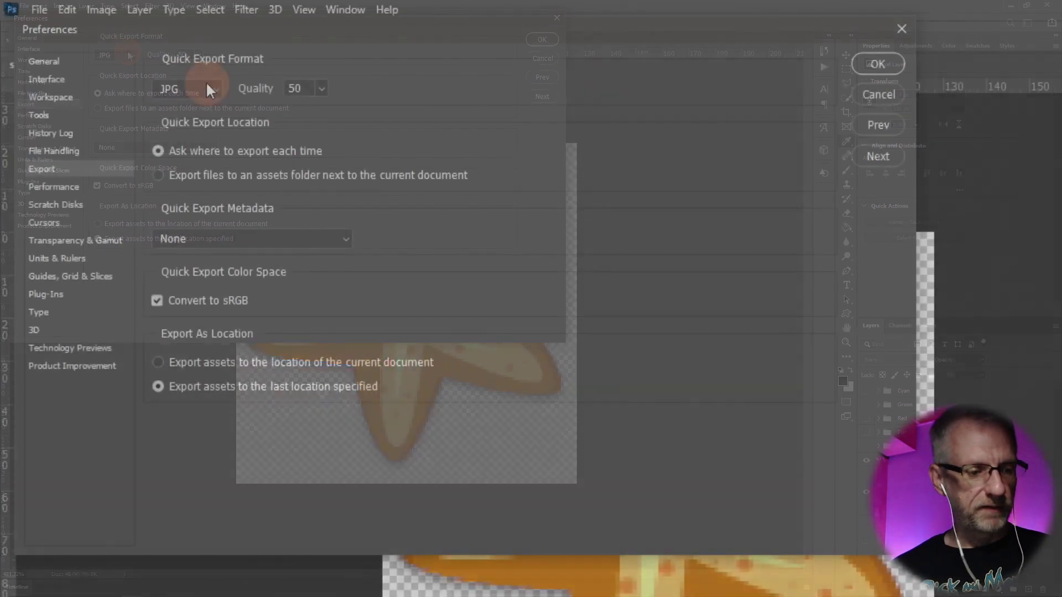
pyautogui.click(129, 55)
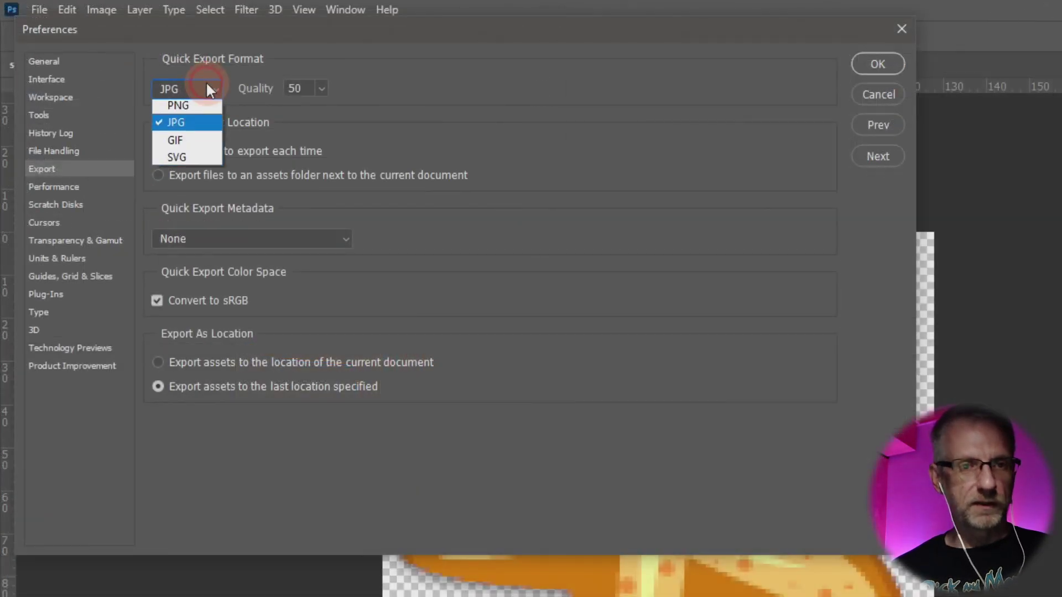
pyautogui.click(208, 112)
pyautogui.click(340, 89)
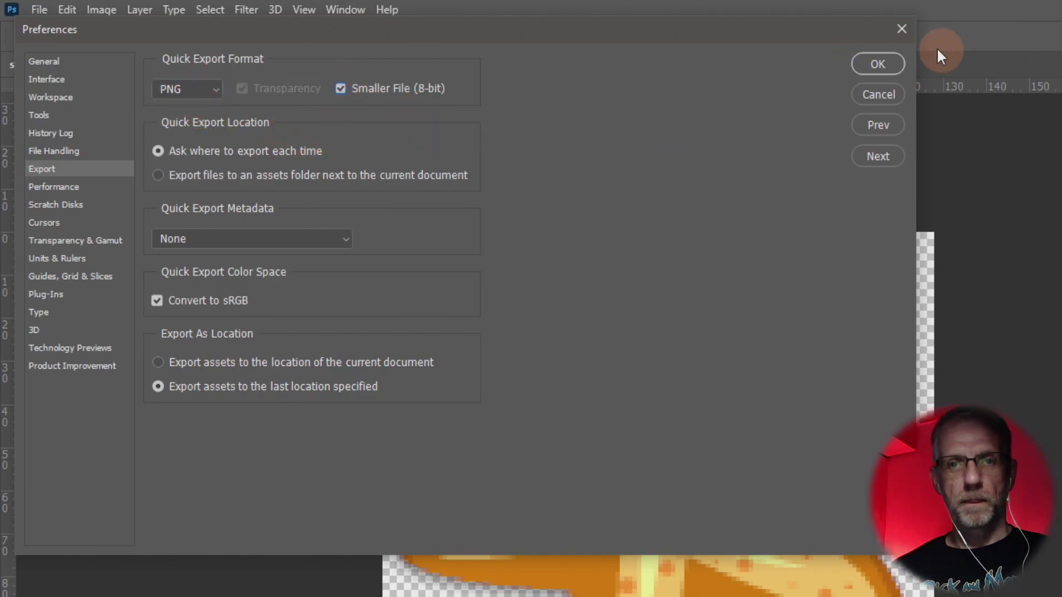
pyautogui.click(884, 61)
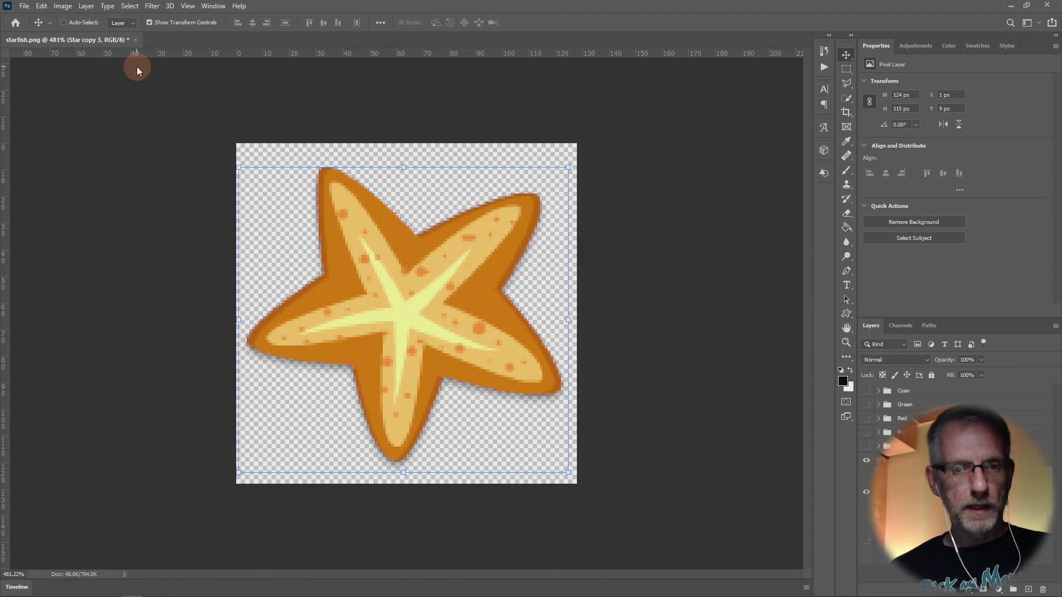
# Step: Open the save dialog for a new file and create an Emotes folder inside OneDrive's Streaming folder
pyautogui.hotkey('ctrl', 'shift', 's')
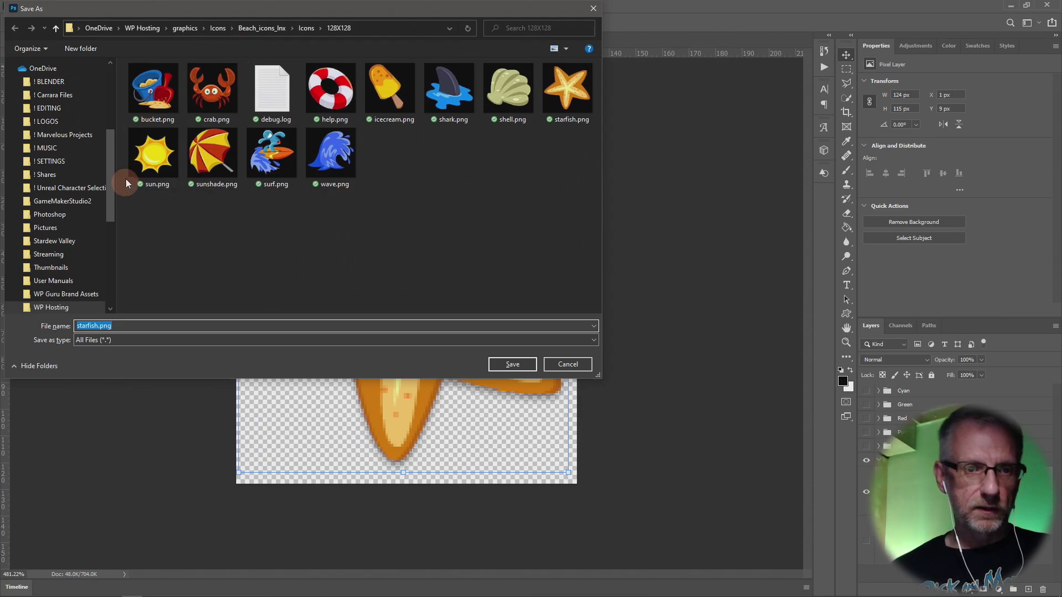
pyautogui.moveTo(110, 182); pyautogui.dragTo(109, 193)
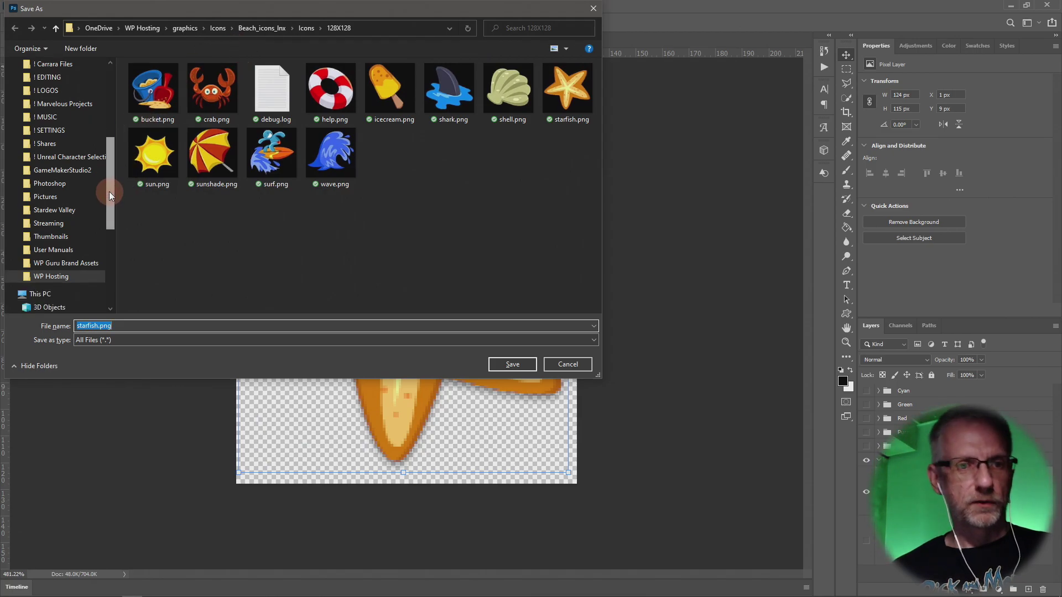
pyautogui.click(75, 223)
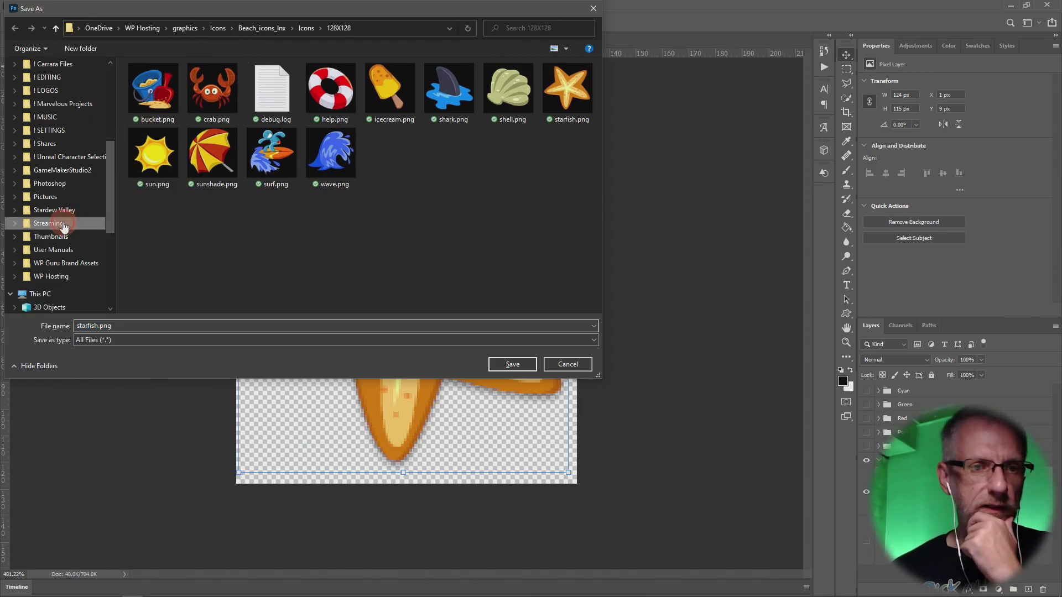
pyautogui.rightClick(189, 268)
pyautogui.moveTo(166, 474)
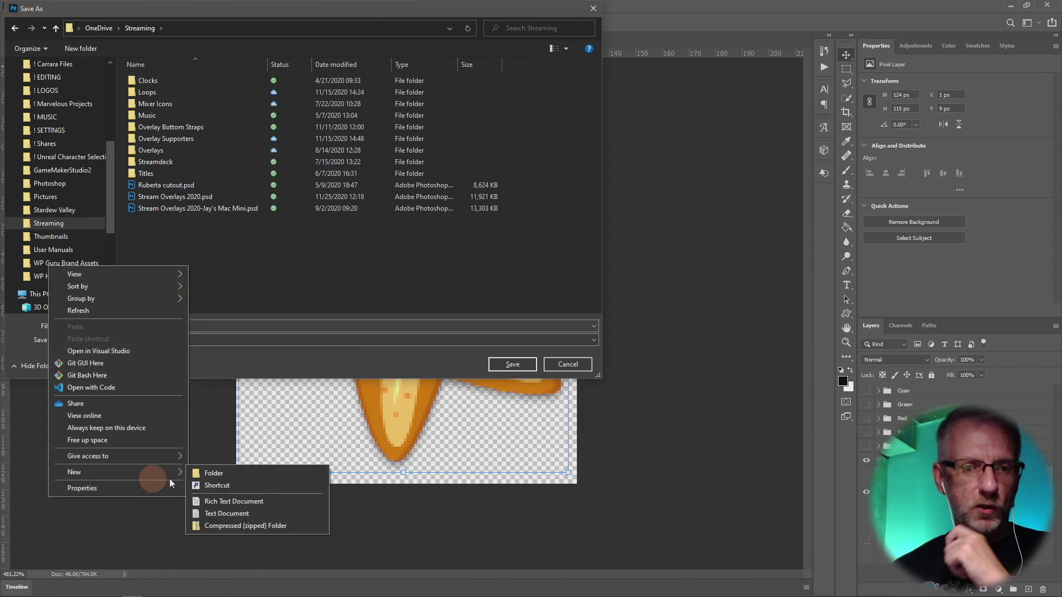
pyautogui.click(218, 473)
pyautogui.write('Emote')
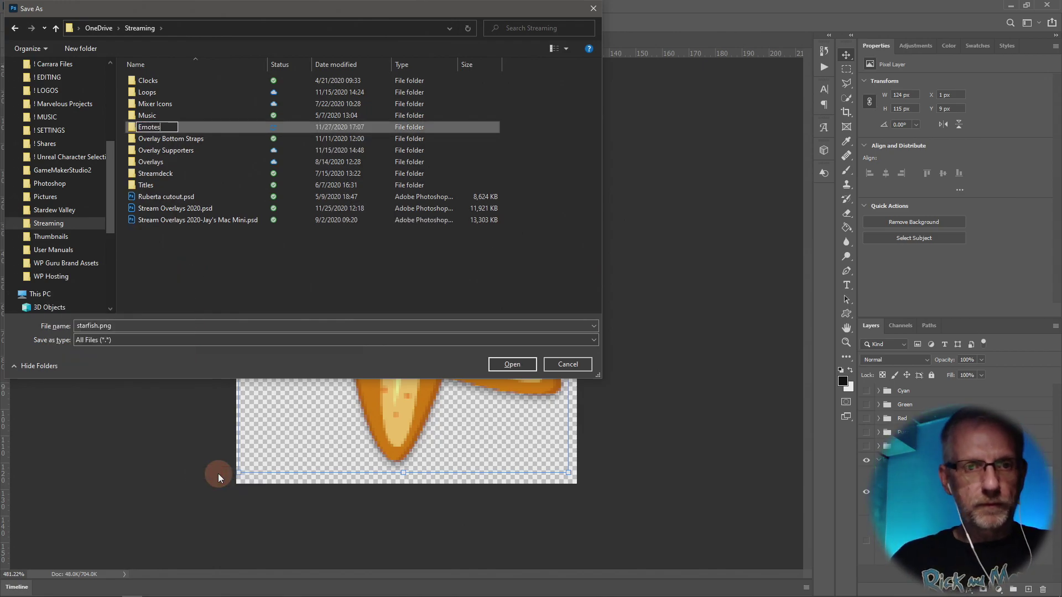
pyautogui.write('s')
pyautogui.press('Return')
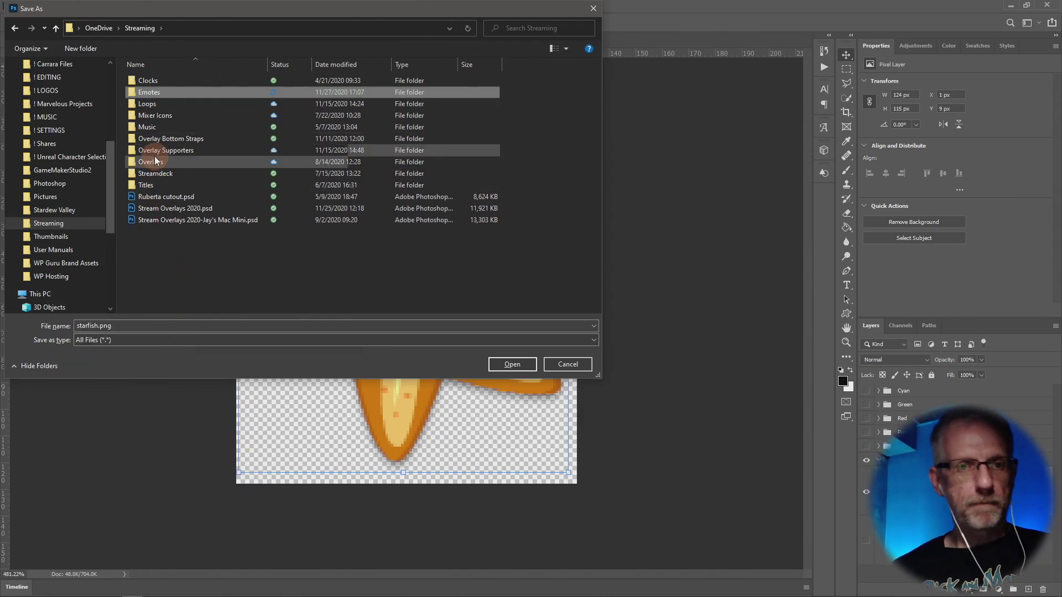
# Step: Create a YouTube subfolder inside the Emotes folder
pyautogui.doubleClick(162, 95)
pyautogui.rightClick(187, 165)
pyautogui.moveTo(145, 382)
pyautogui.click(206, 385)
pyautogui.write('YouTube')
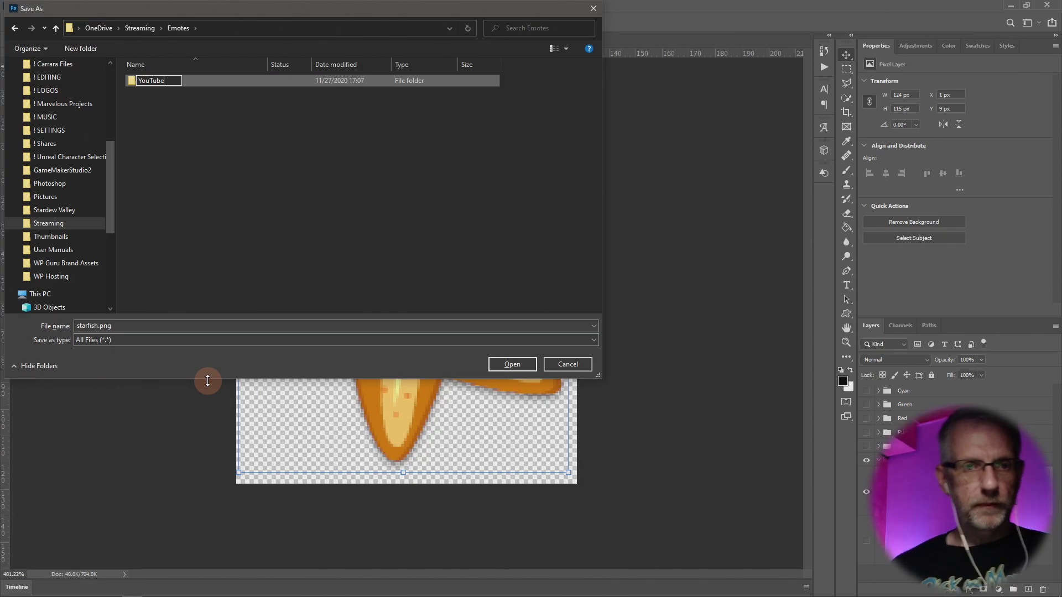
pyautogui.press('Return')
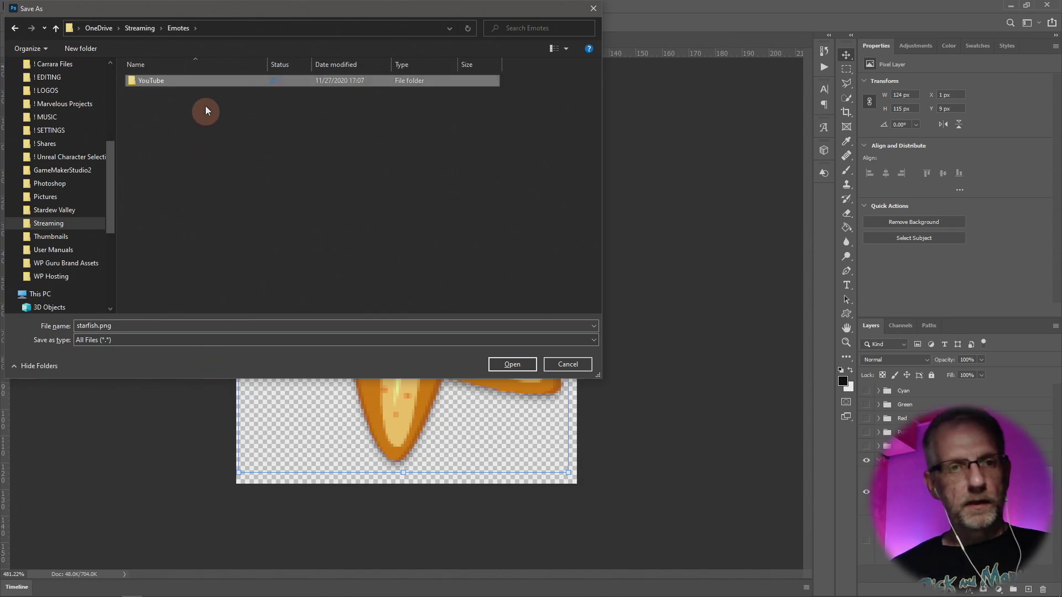
# Step: Save the orange starfish in the YouTube folder under the name Star Yellow
pyautogui.doubleClick(165, 83)
pyautogui.click(186, 327)
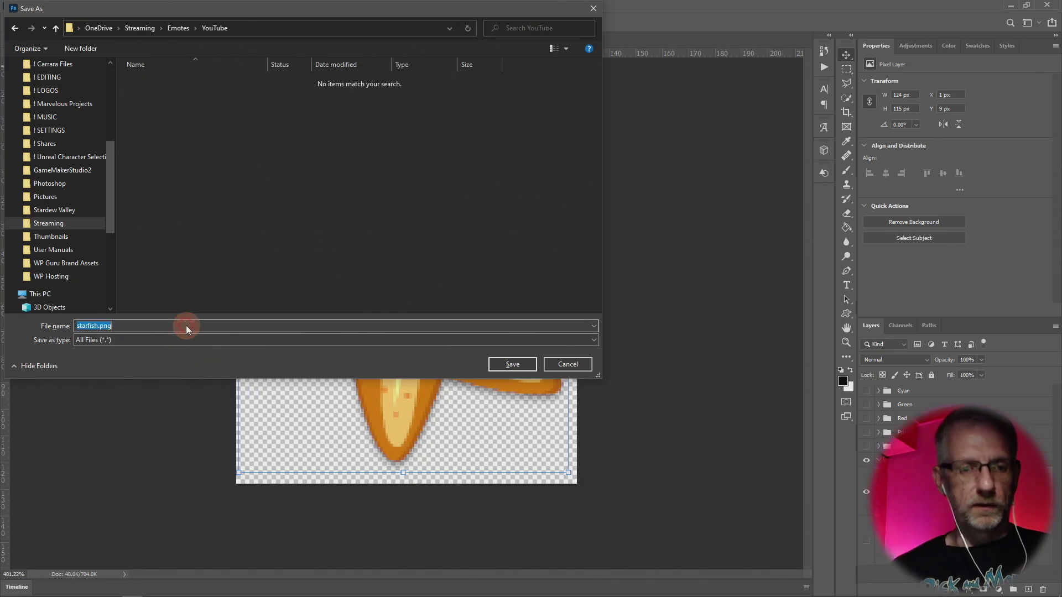
pyautogui.write('Star Yellow')
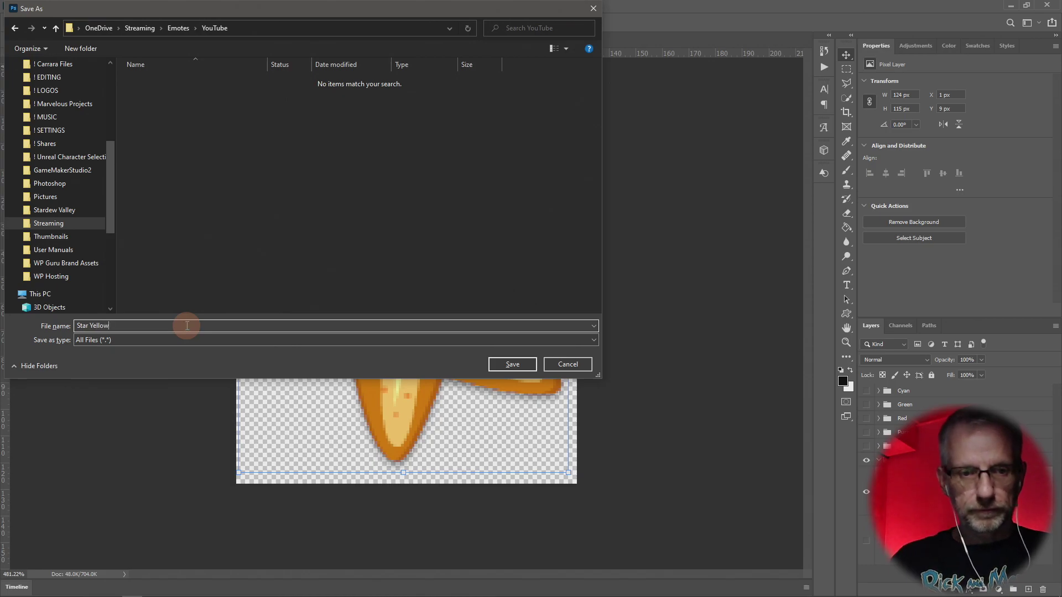
pyautogui.press('Return')
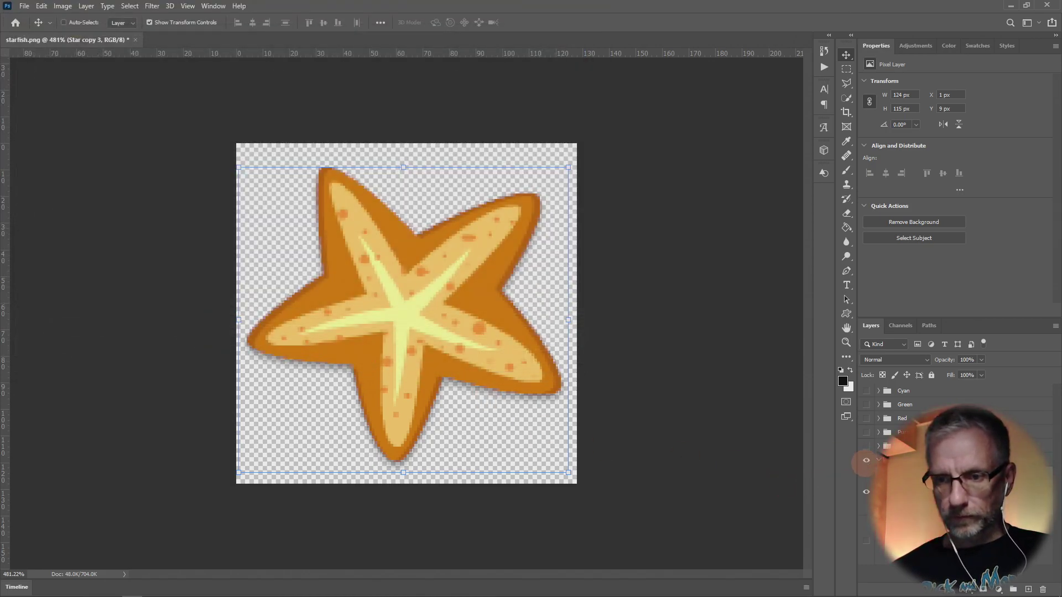
# Step: Hide the Yellow layer group and show the Blue group
pyautogui.click(907, 461)
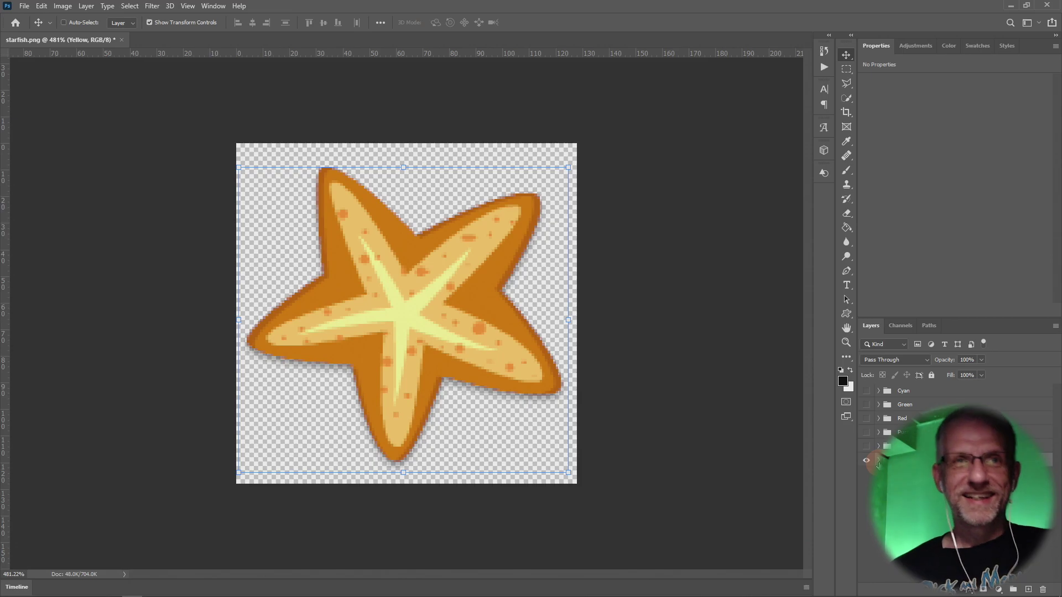
pyautogui.click(866, 459)
pyautogui.click(866, 446)
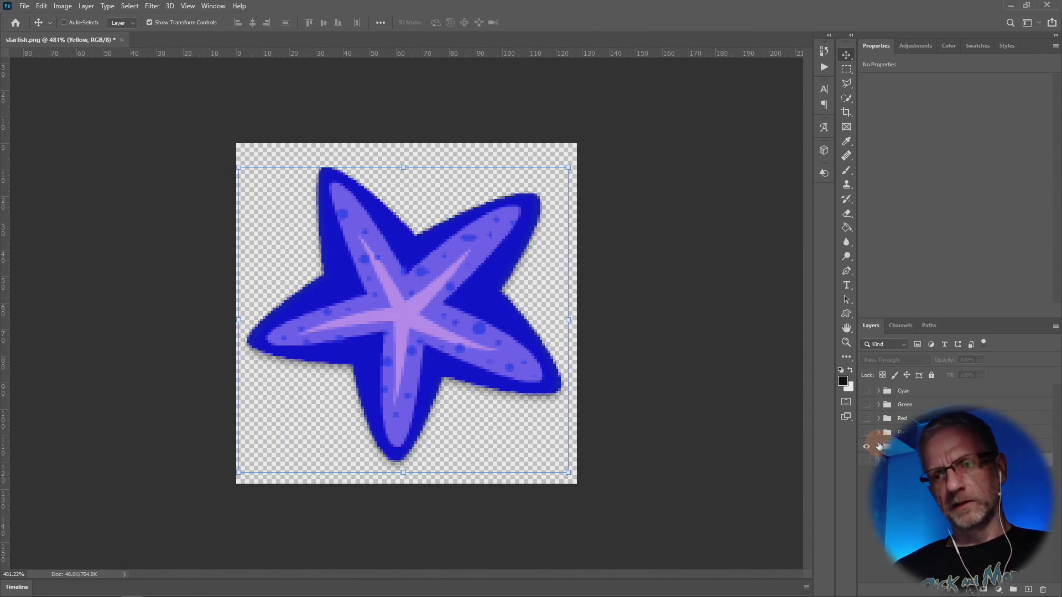
pyautogui.hotkey('alt', 'Tab')
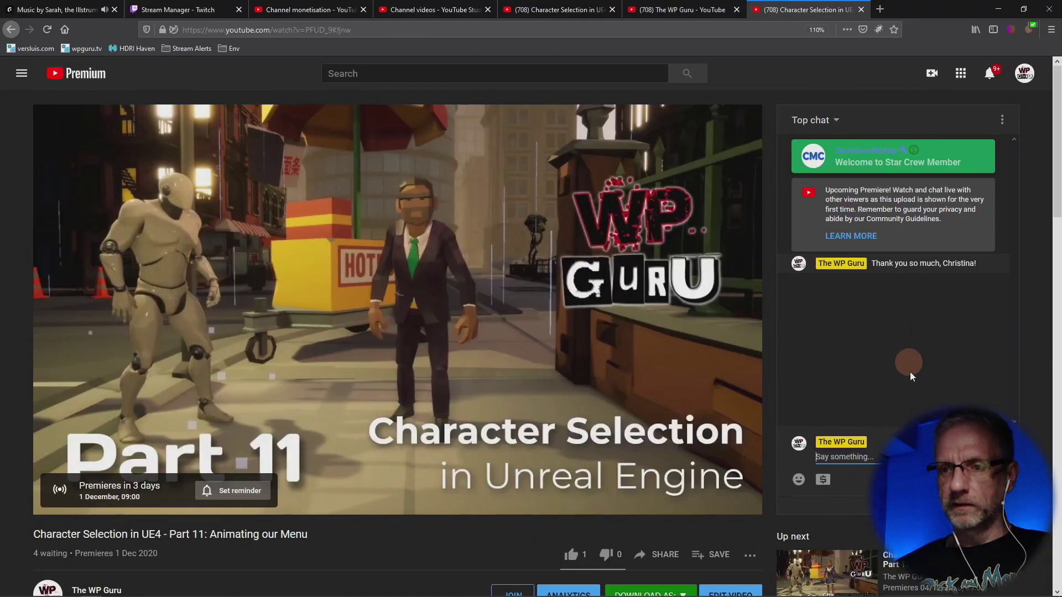
pyautogui.hotkey('alt', 'Tab')
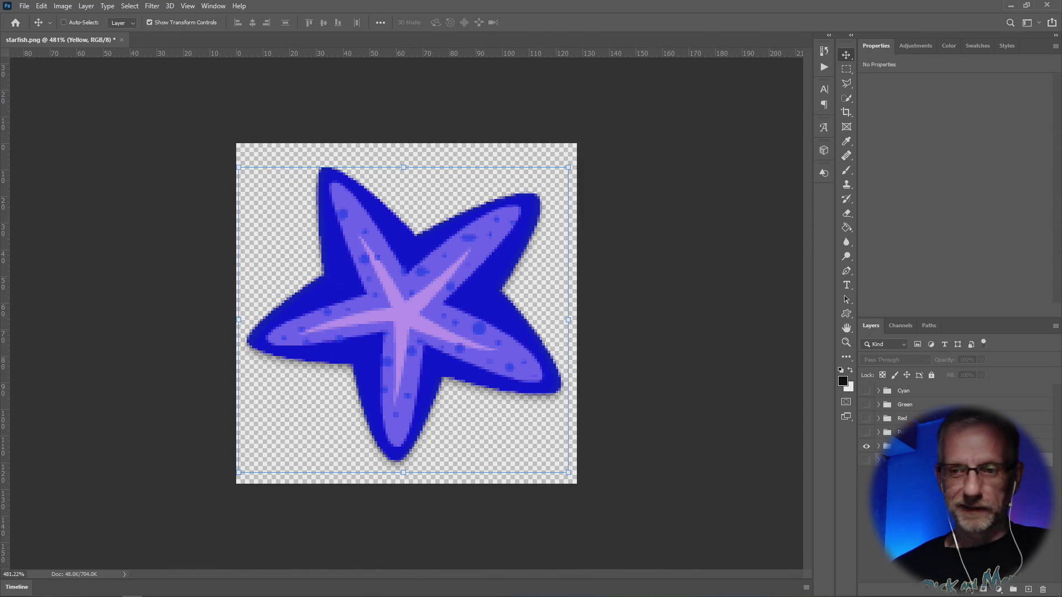
# Step: Duplicate the Hue/Saturation adjustment layer in the Blue group, hide one of the two and select the other
pyautogui.click(878, 446)
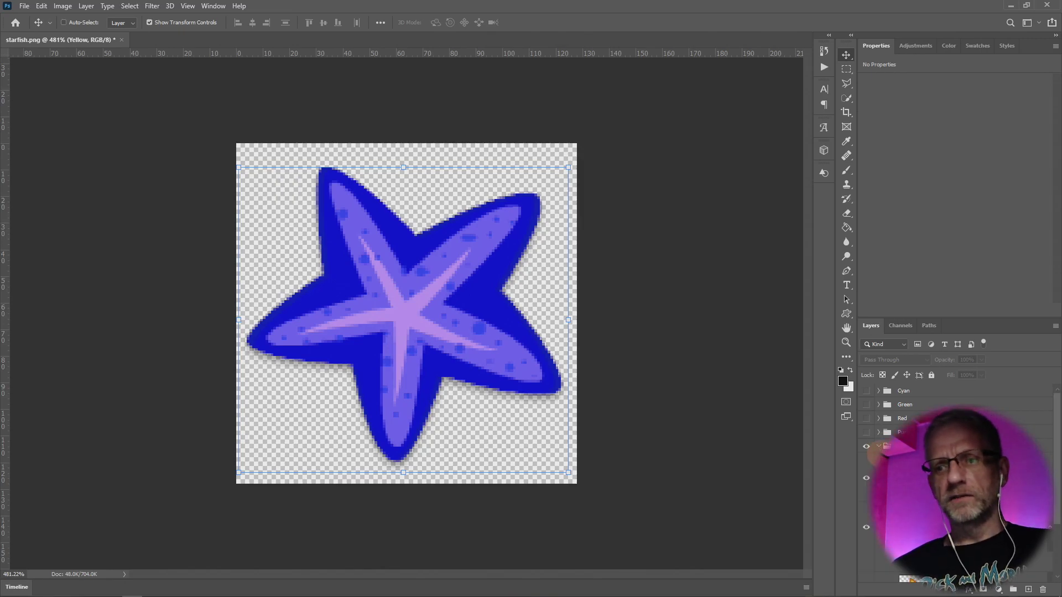
pyautogui.click(912, 478)
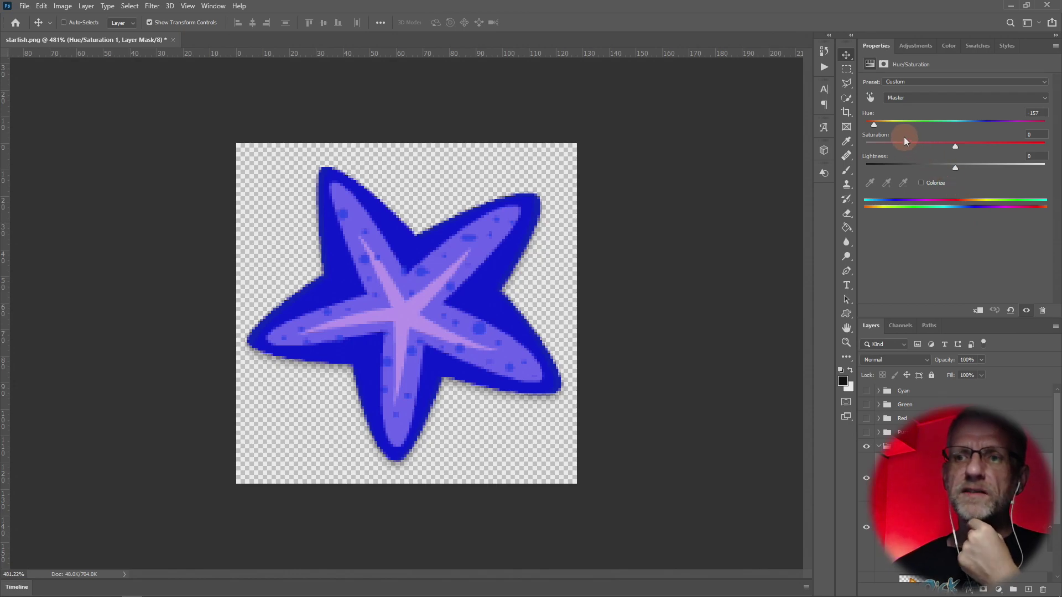
pyautogui.click(880, 447)
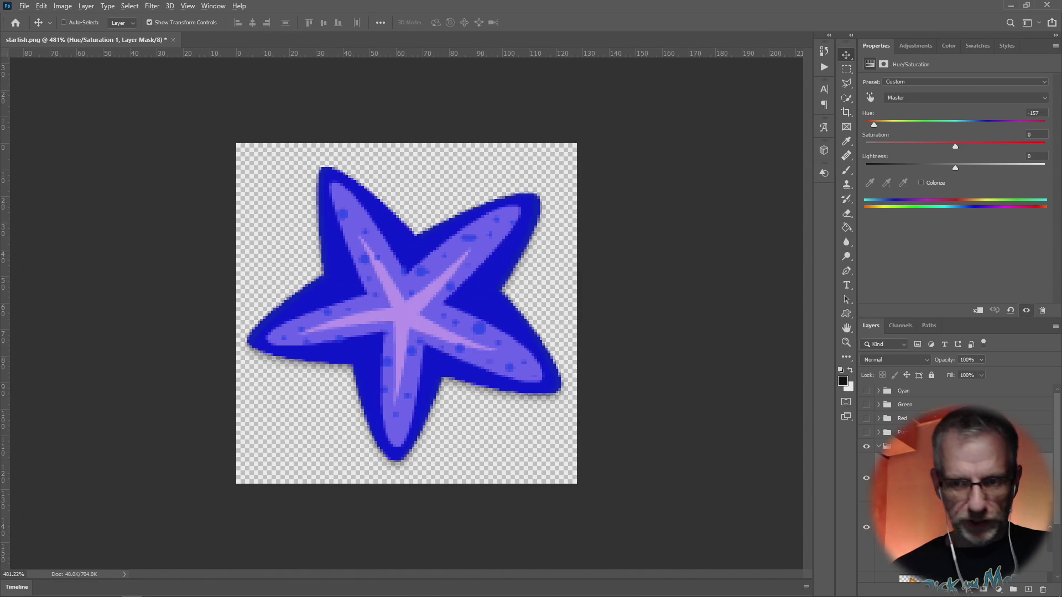
pyautogui.hotkey('ctrl', 'j')
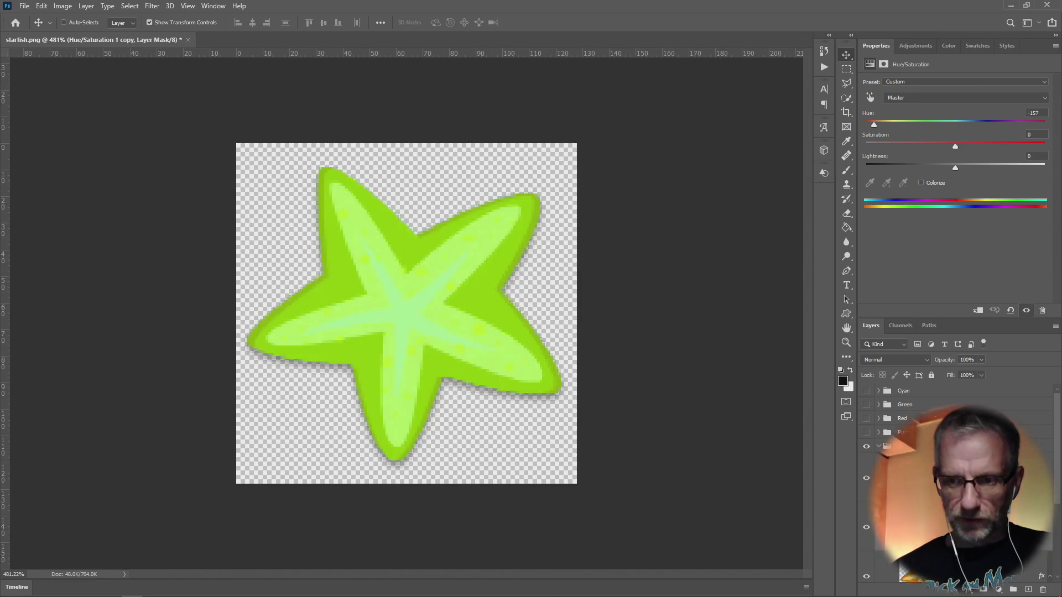
pyautogui.click(866, 528)
pyautogui.click(907, 552)
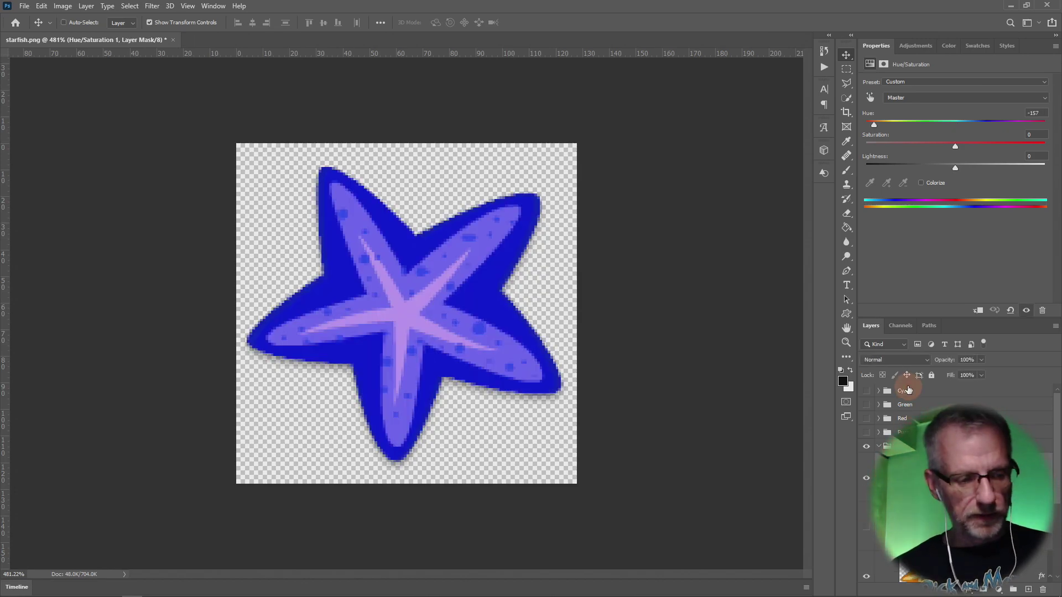
# Step: Enable Colorize on the visible Hue/Saturation layer and set its hue to 239 and saturation to 89
pyautogui.click(879, 65)
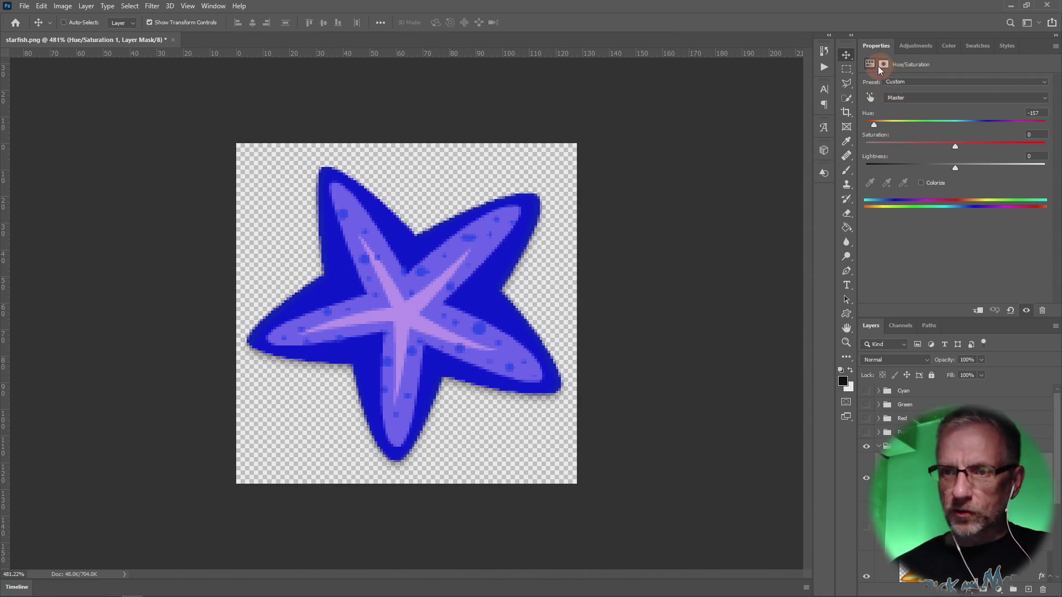
pyautogui.click(922, 183)
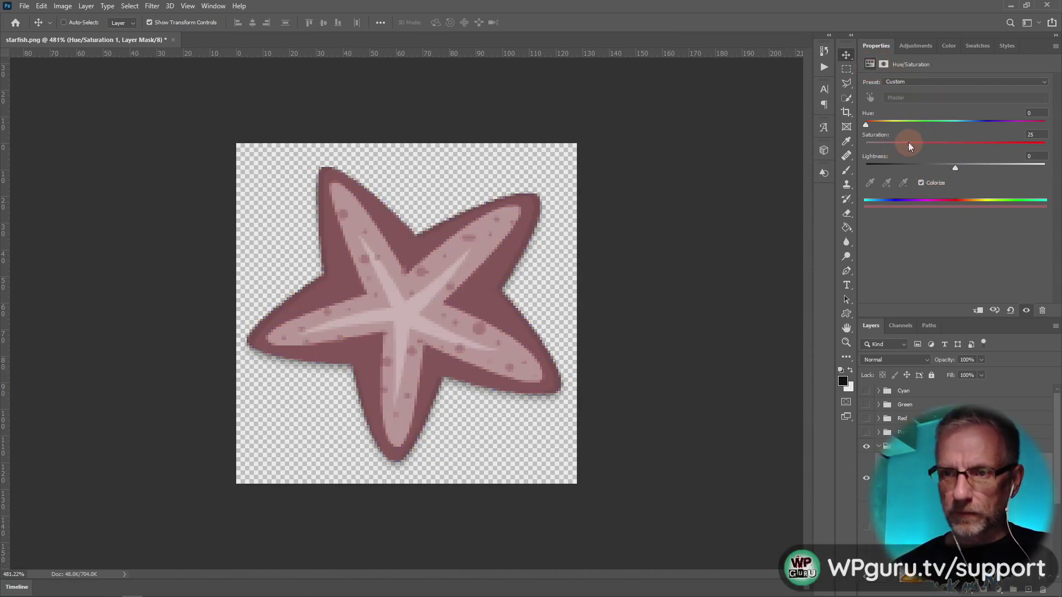
pyautogui.moveTo(868, 128); pyautogui.dragTo(981, 134)
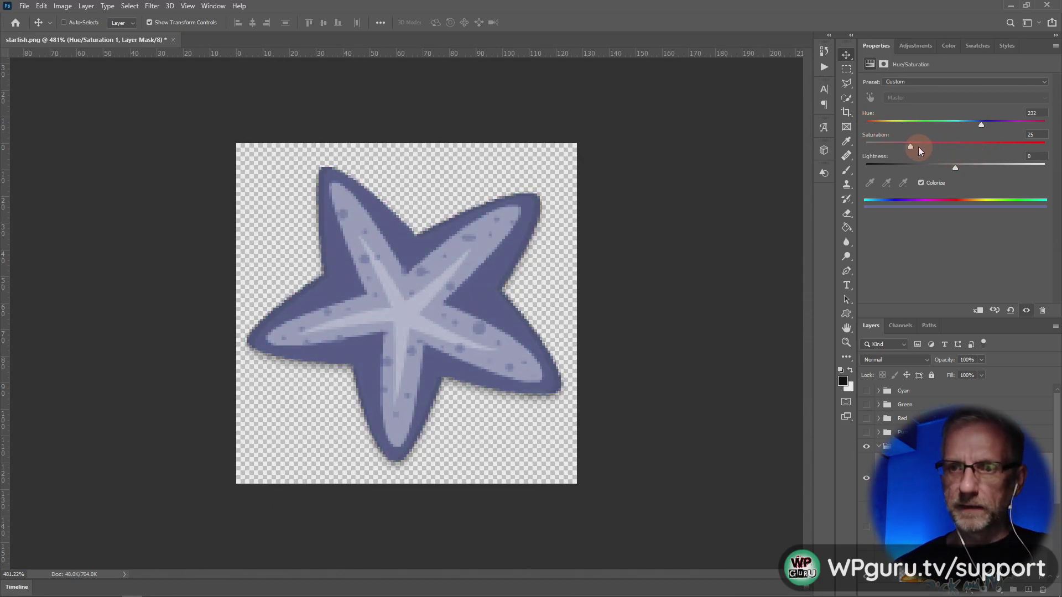
pyautogui.moveTo(927, 153); pyautogui.dragTo(986, 129)
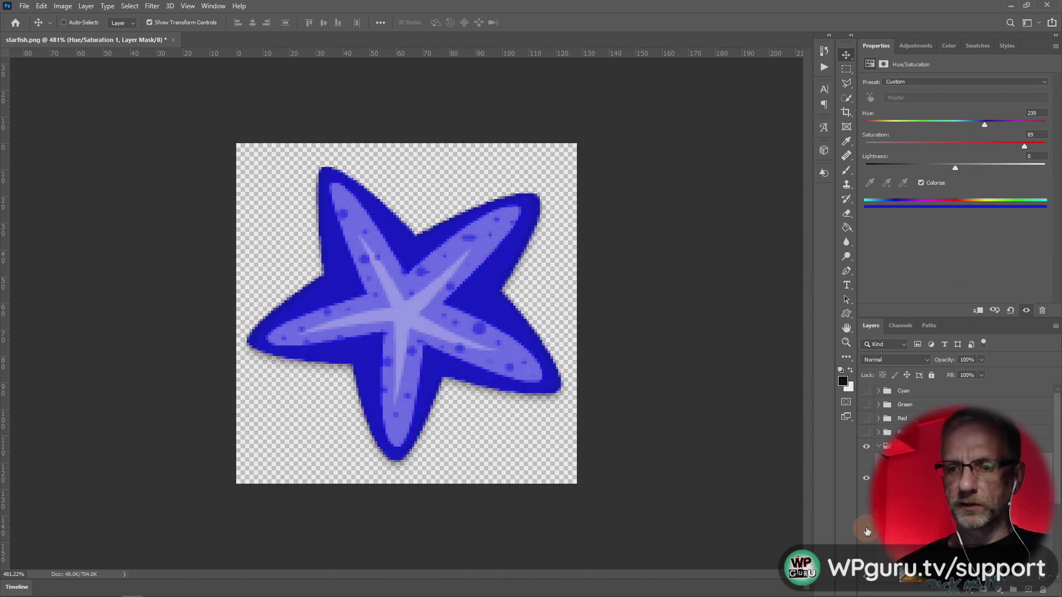
# Step: Compare the starfish with the original and the colorized Hue/Saturation layers by toggling their visibility
pyautogui.click(866, 489)
pyautogui.click(866, 480)
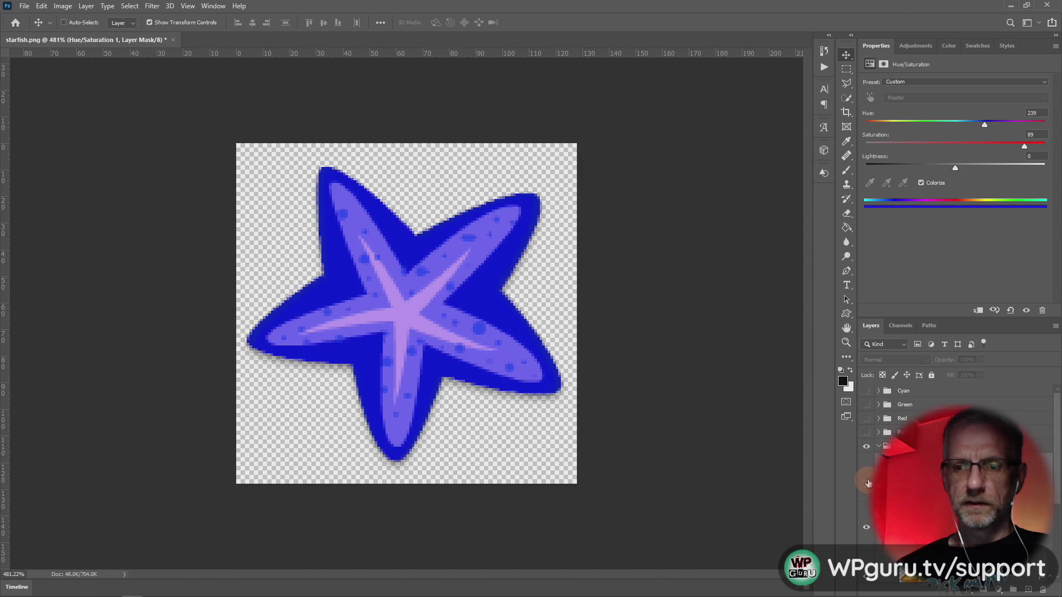
pyautogui.click(868, 528)
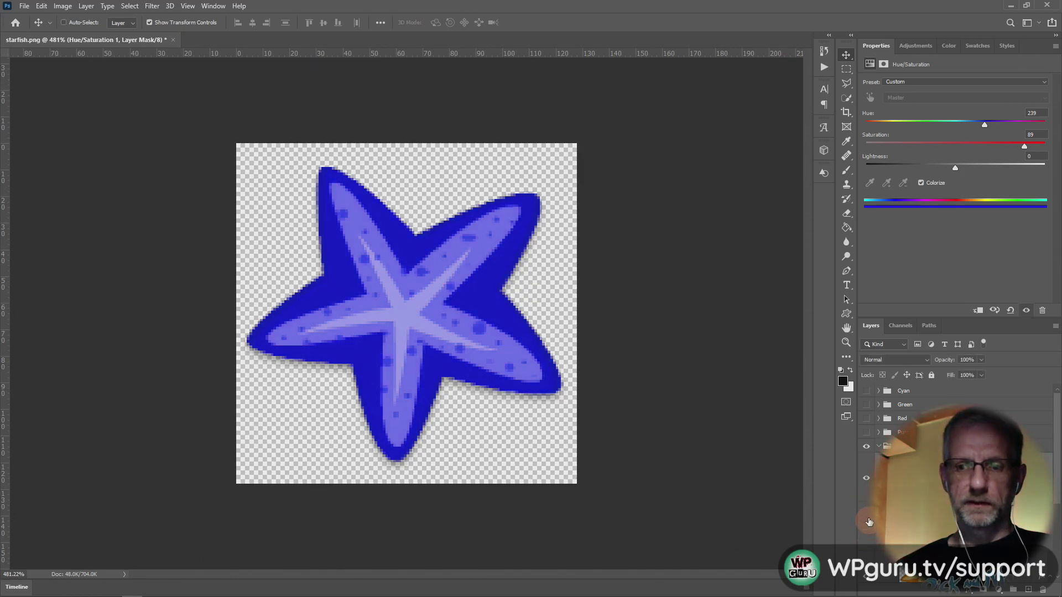
pyautogui.click(866, 478)
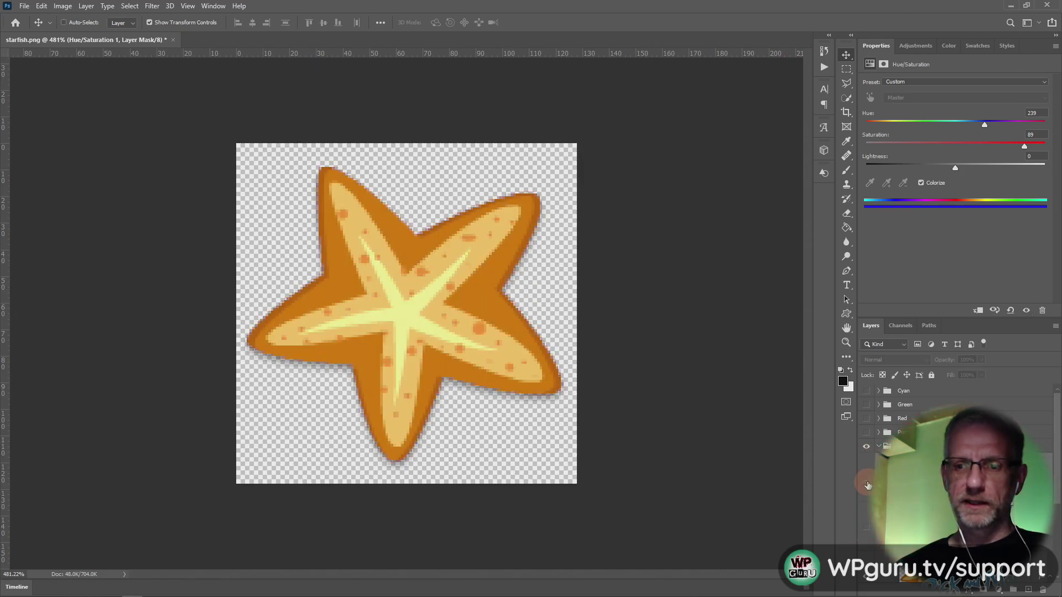
pyautogui.click(866, 479)
pyautogui.click(866, 478)
pyautogui.click(865, 529)
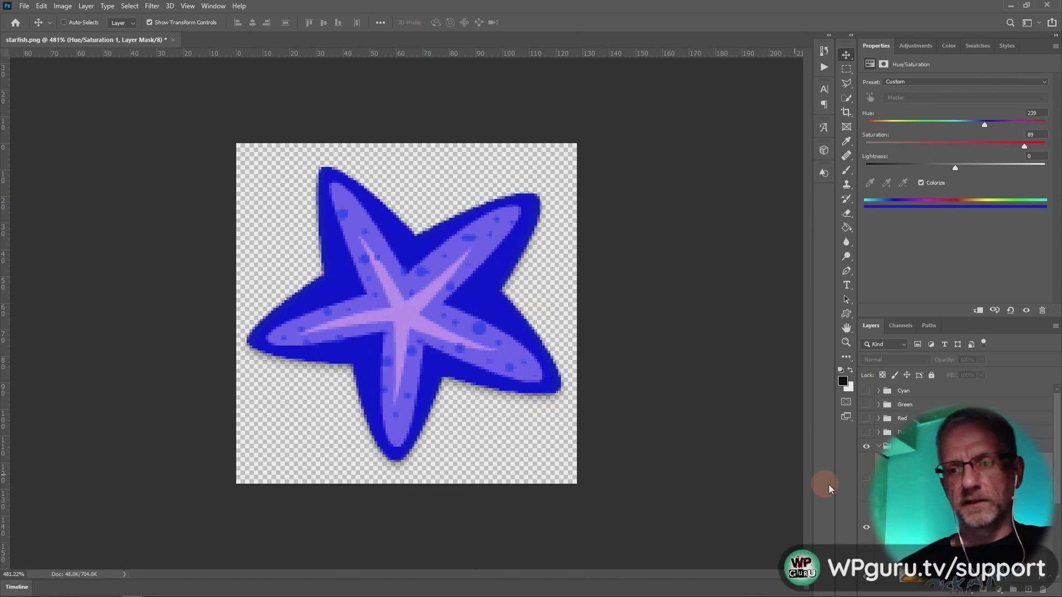
# Step: Show the colorized Hue/Saturation layer and set its saturation to 92 and lightness to -1
pyautogui.click(864, 479)
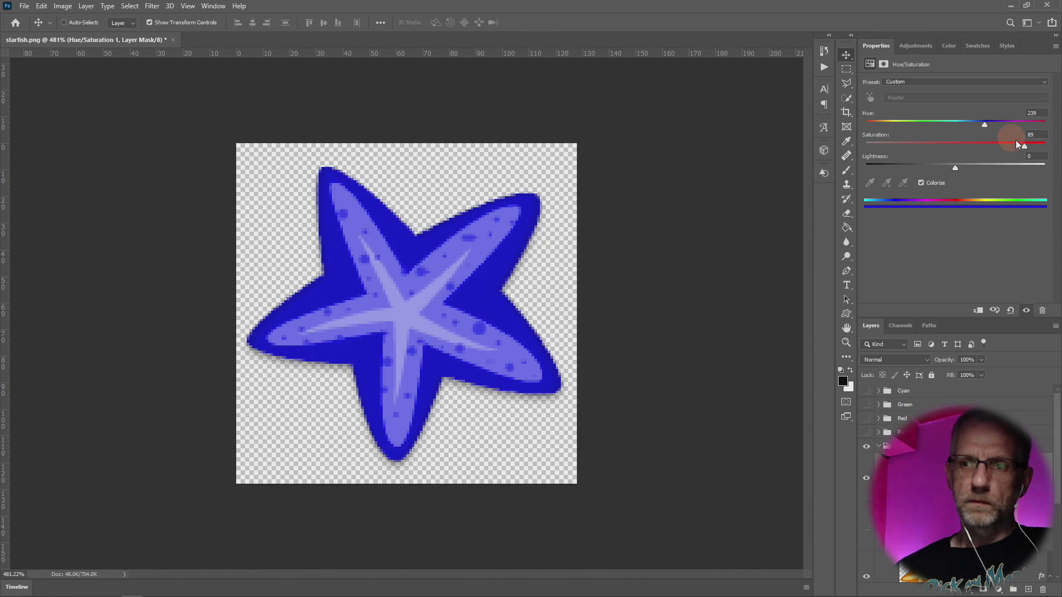
pyautogui.moveTo(1025, 146); pyautogui.dragTo(1032, 152)
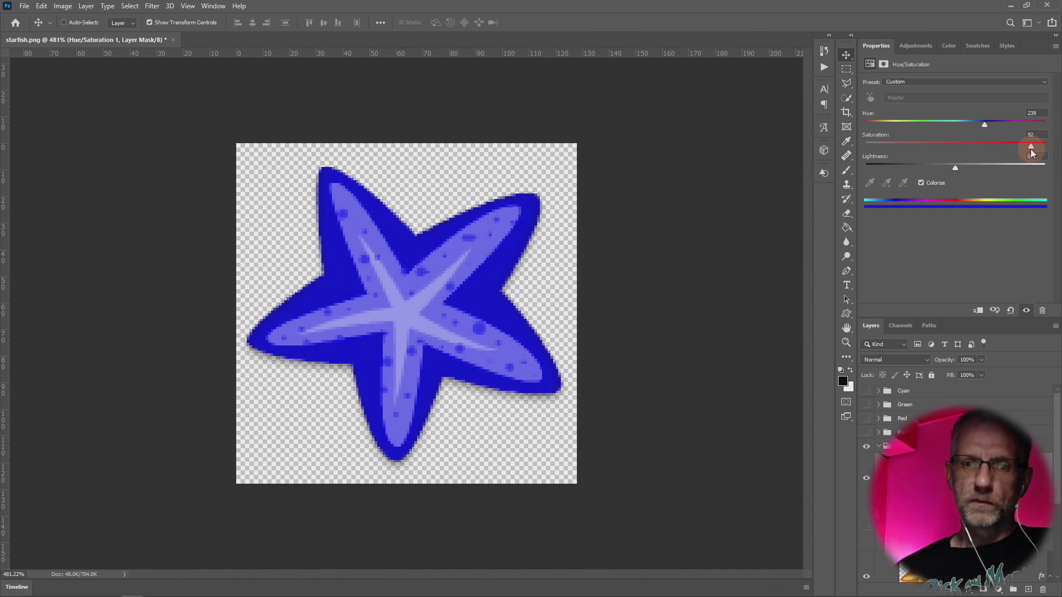
pyautogui.moveTo(956, 168)
pyautogui.mouseDown()
pyautogui.moveTo(976, 169)
pyautogui.moveTo(954, 172)
pyautogui.mouseUp()
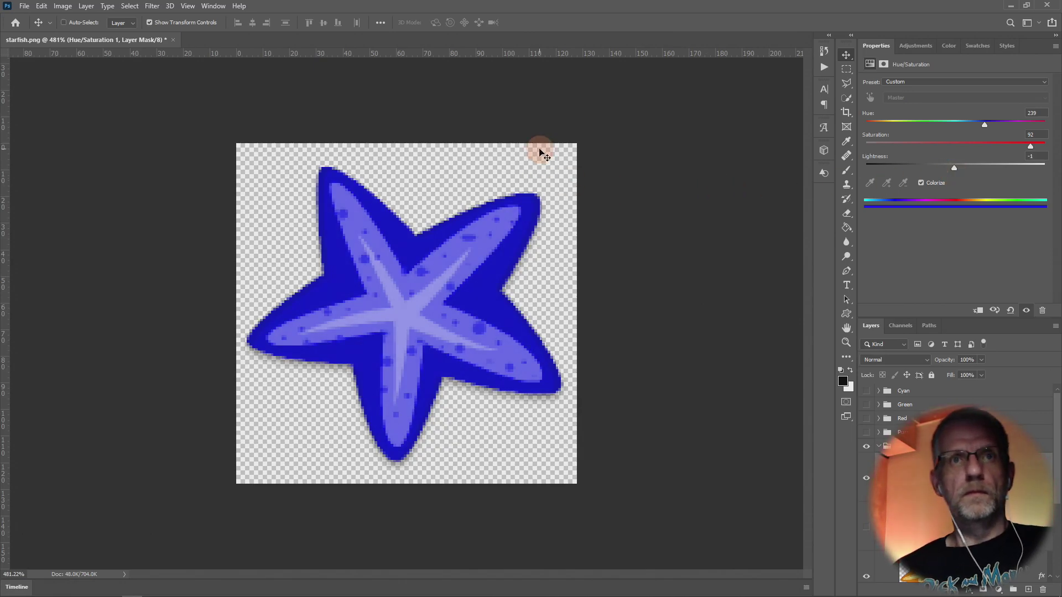
# Step: Save the blue starfish in the YouTube folder under the name Star blue
pyautogui.hotkey('ctrl', 'shift', 's')
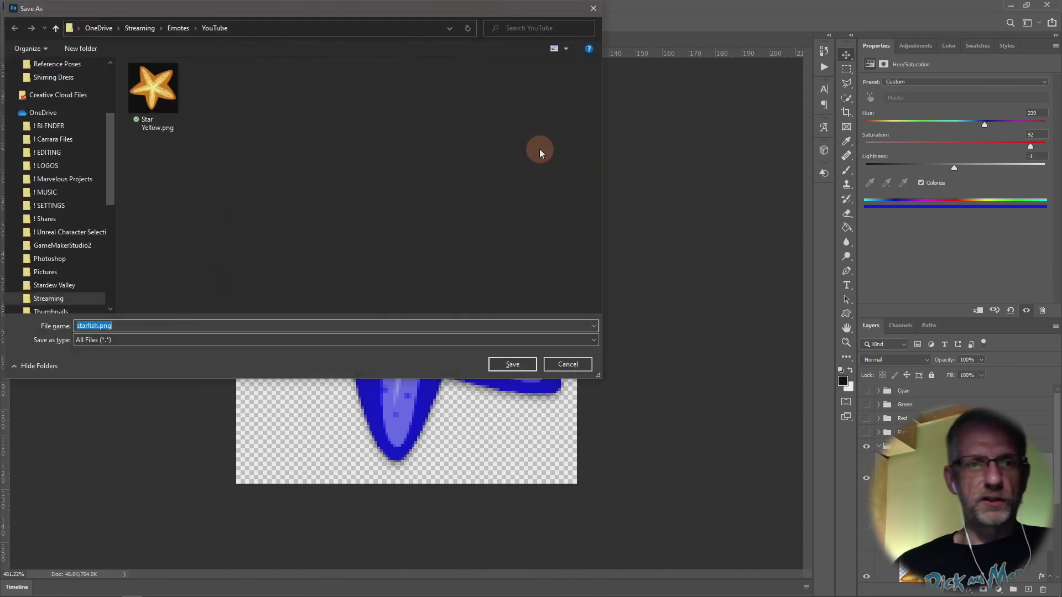
pyautogui.write('Star blue')
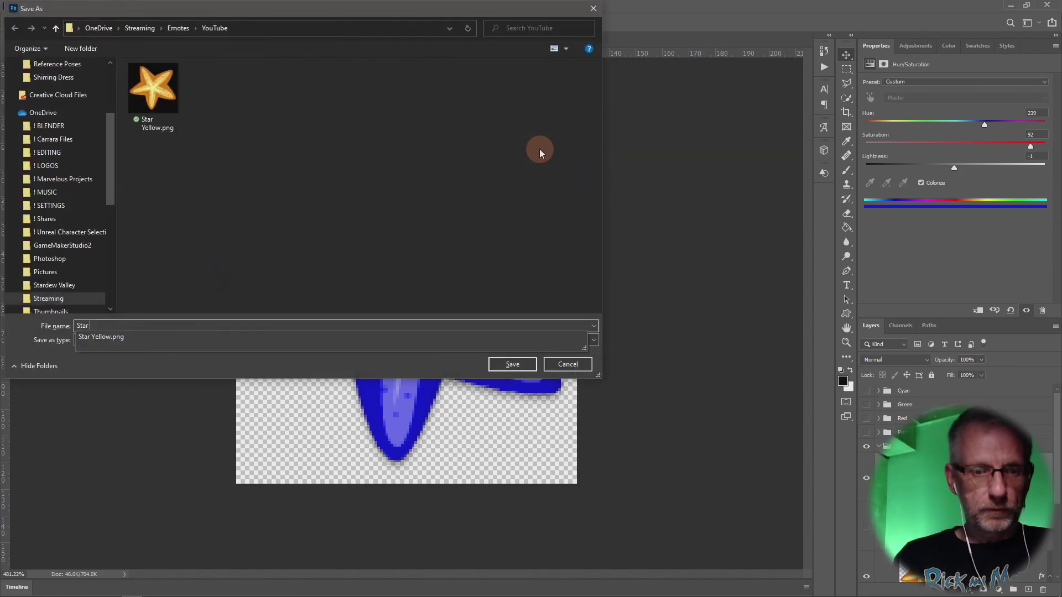
pyautogui.press('Return')
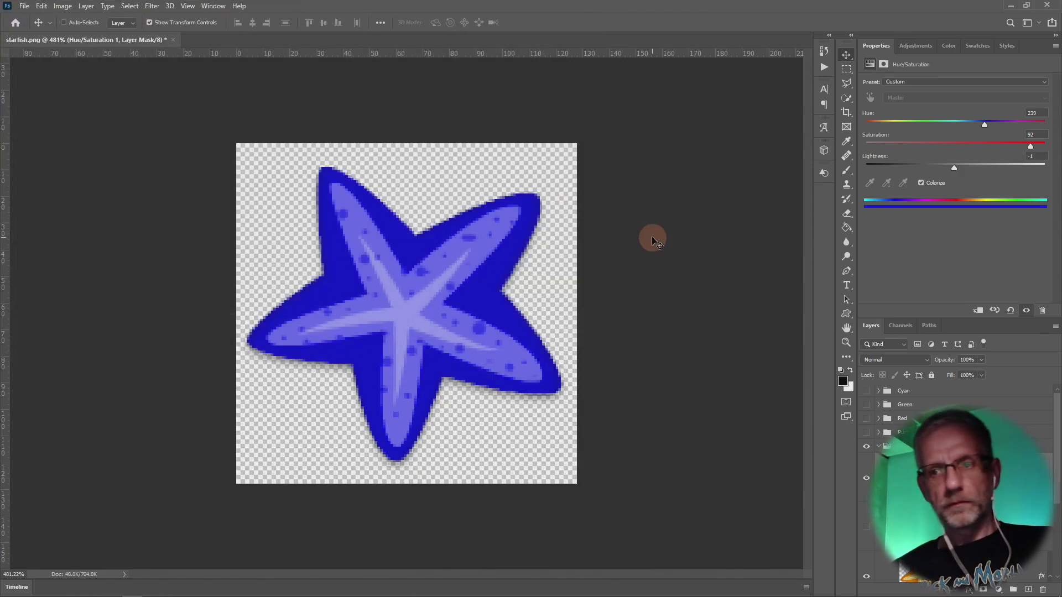
# Step: Collapse and hide the Blue layer group, and show the magenta starfish group directly above it
pyautogui.click(879, 447)
pyautogui.click(866, 447)
pyautogui.click(866, 432)
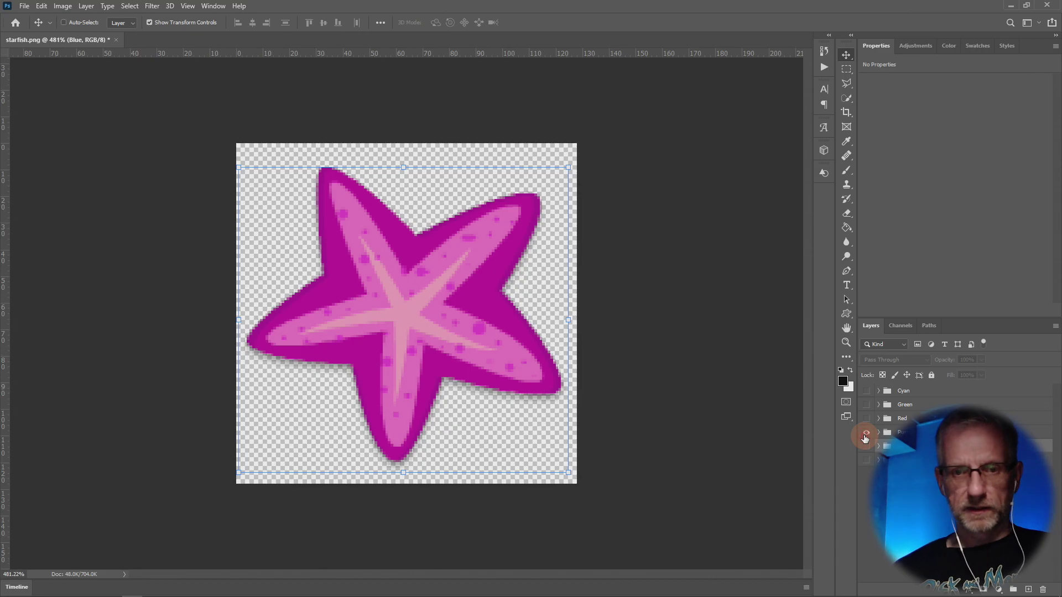
# Step: Expand the Purple group, duplicate its Hue/Saturation layer and hide the lower copy
pyautogui.click(880, 433)
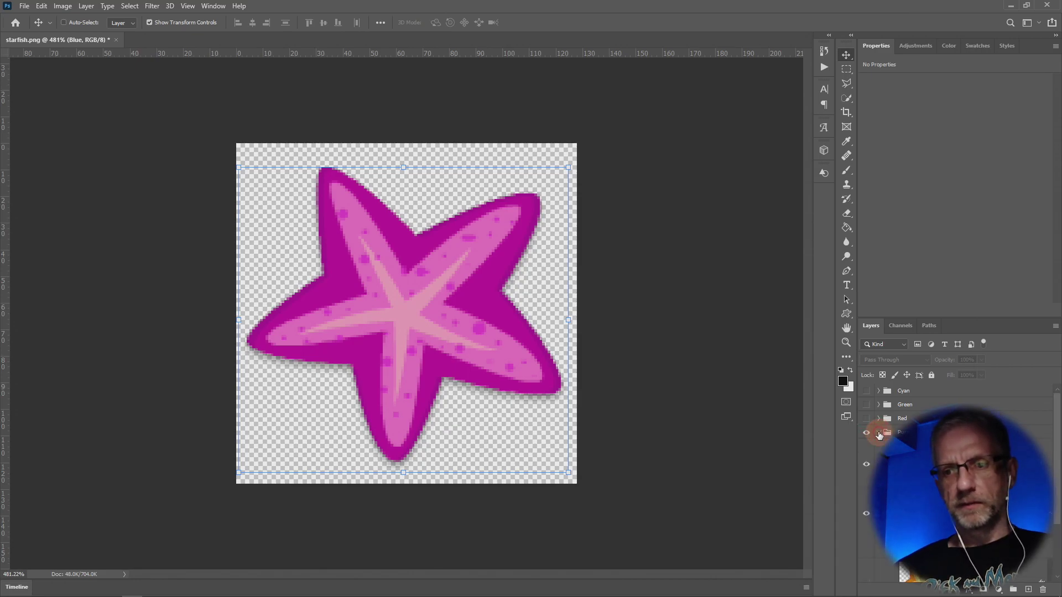
pyautogui.click(907, 514)
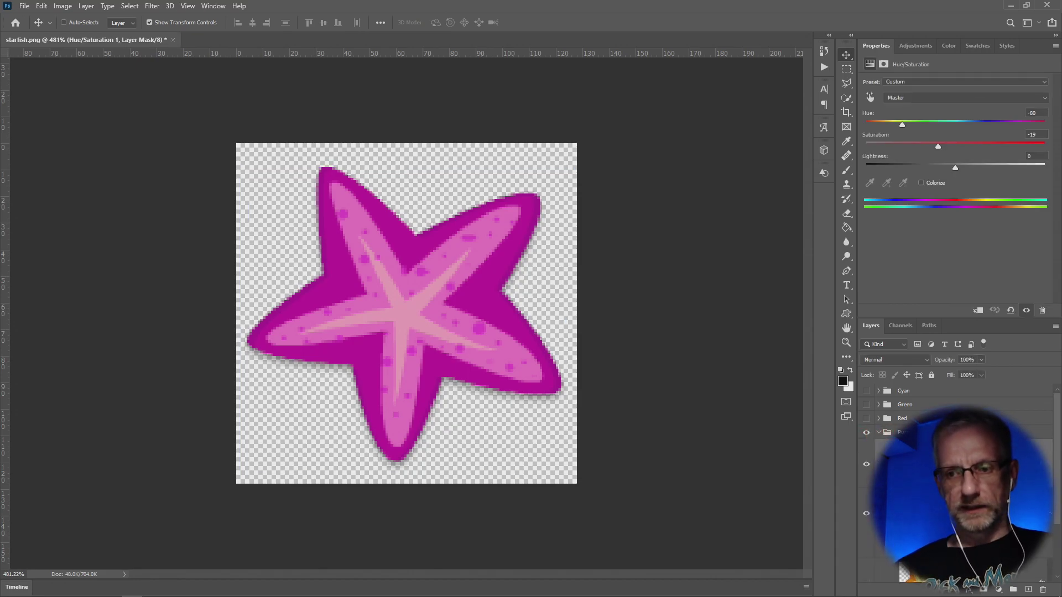
pyautogui.click(866, 514)
pyautogui.click(866, 513)
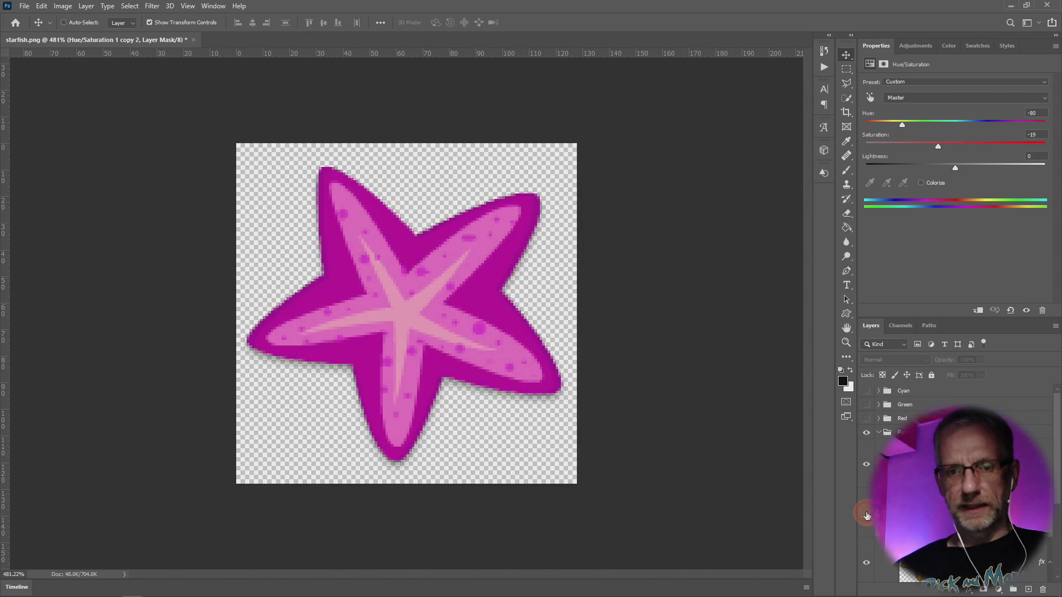
# Step: Colorize the upper Hue/Saturation layer in the Purple group with hue 269 and saturation 72
pyautogui.click(877, 442)
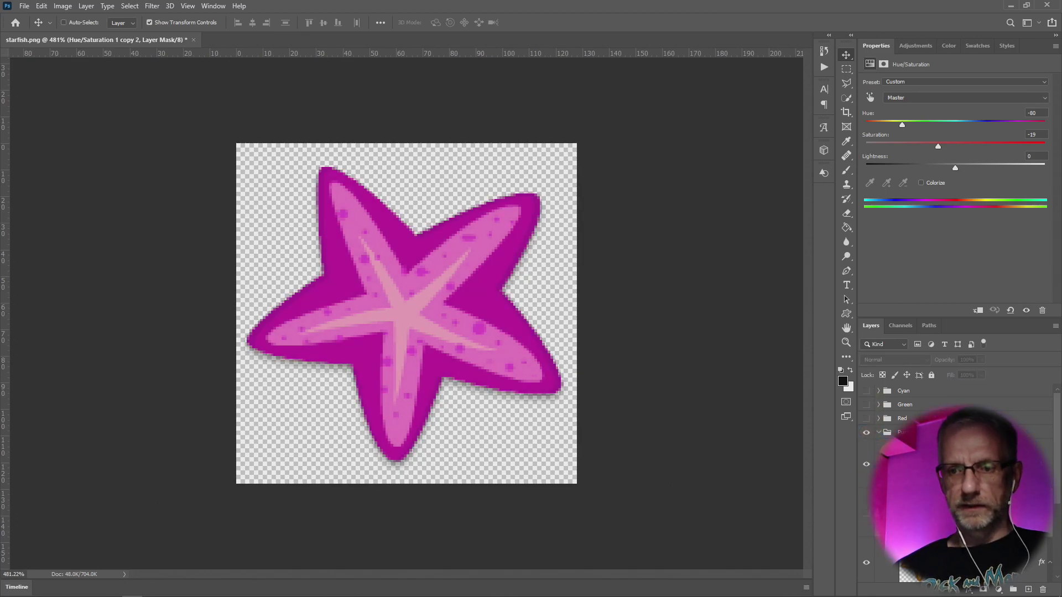
pyautogui.click(921, 185)
pyautogui.moveTo(911, 150); pyautogui.dragTo(995, 146)
pyautogui.moveTo(866, 125); pyautogui.dragTo(1000, 130)
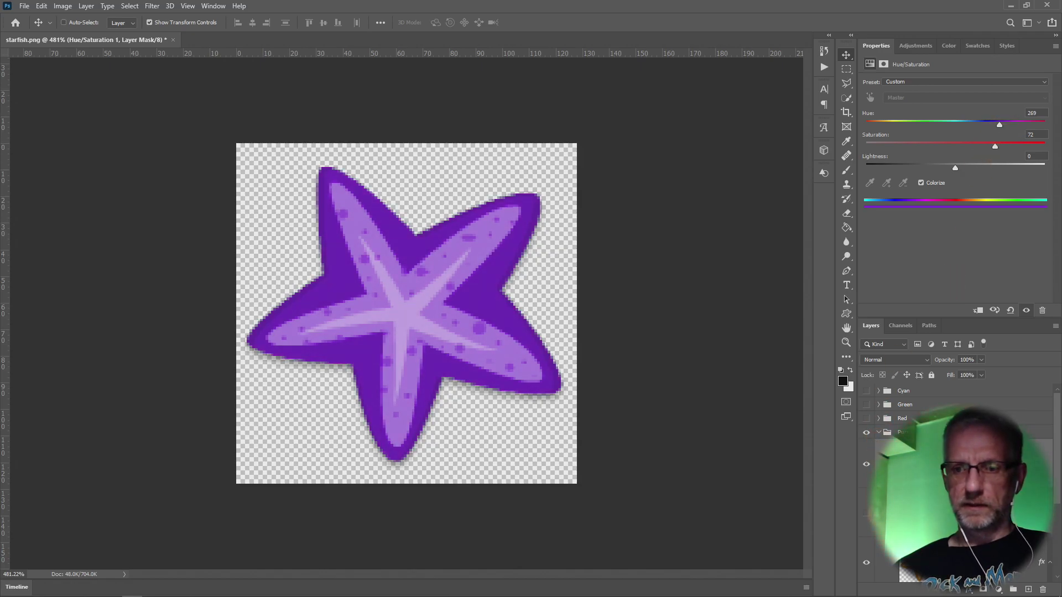
# Step: Compare the starfish with and without the colorized layer, and set its hue to 271 and lightness to -1
pyautogui.click(866, 468)
pyautogui.click(867, 468)
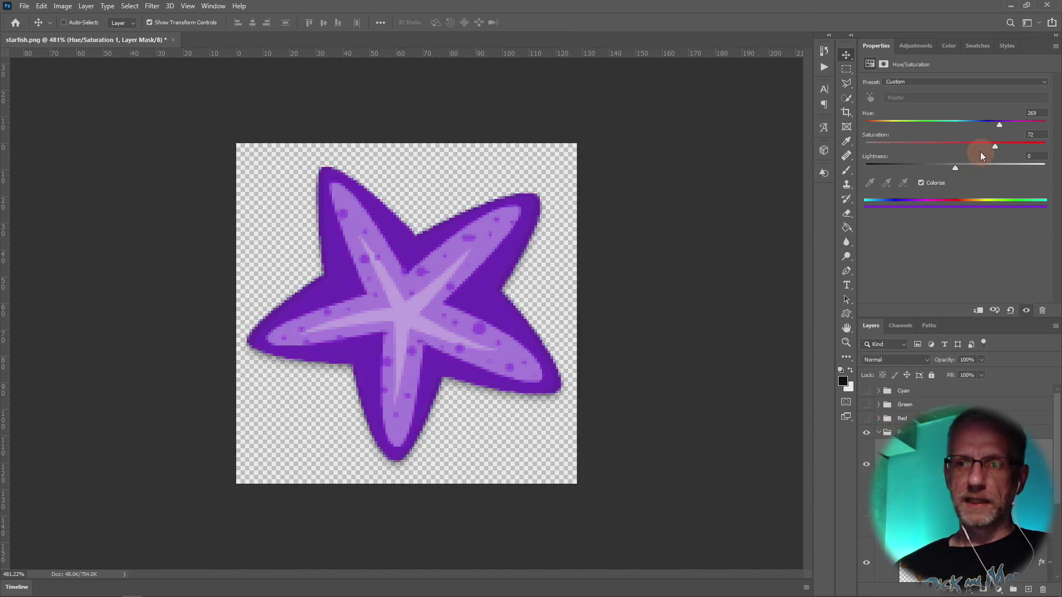
pyautogui.moveTo(1001, 125); pyautogui.dragTo(1000, 124)
pyautogui.moveTo(955, 168)
pyautogui.mouseDown()
pyautogui.moveTo(947, 170)
pyautogui.moveTo(958, 177)
pyautogui.mouseUp()
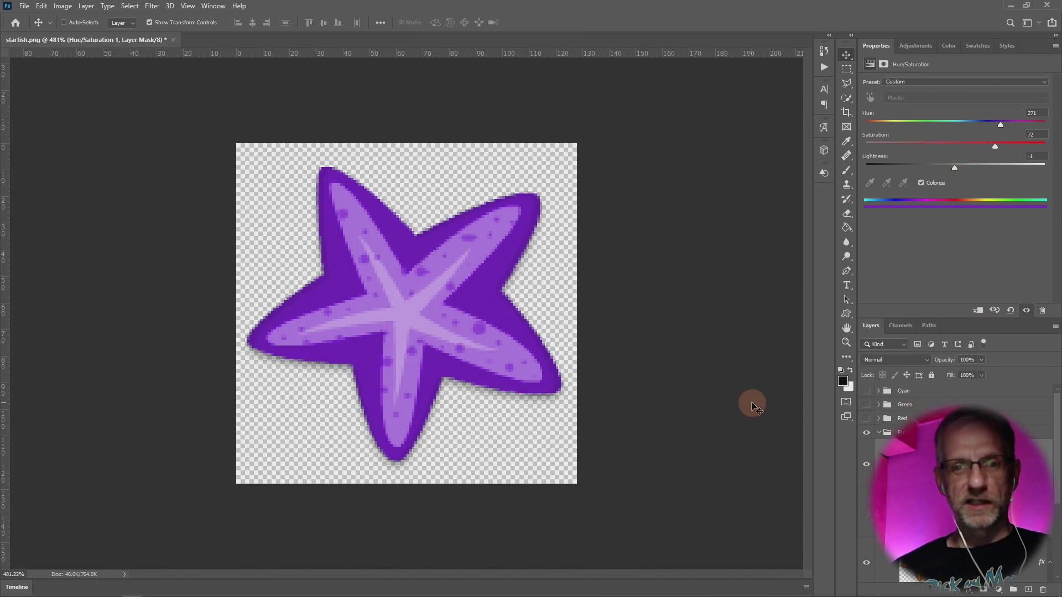
# Step: Save the purple starfish in the YouTube folder under the name Star Purple
pyautogui.hotkey('ctrl', 'shift', 's')
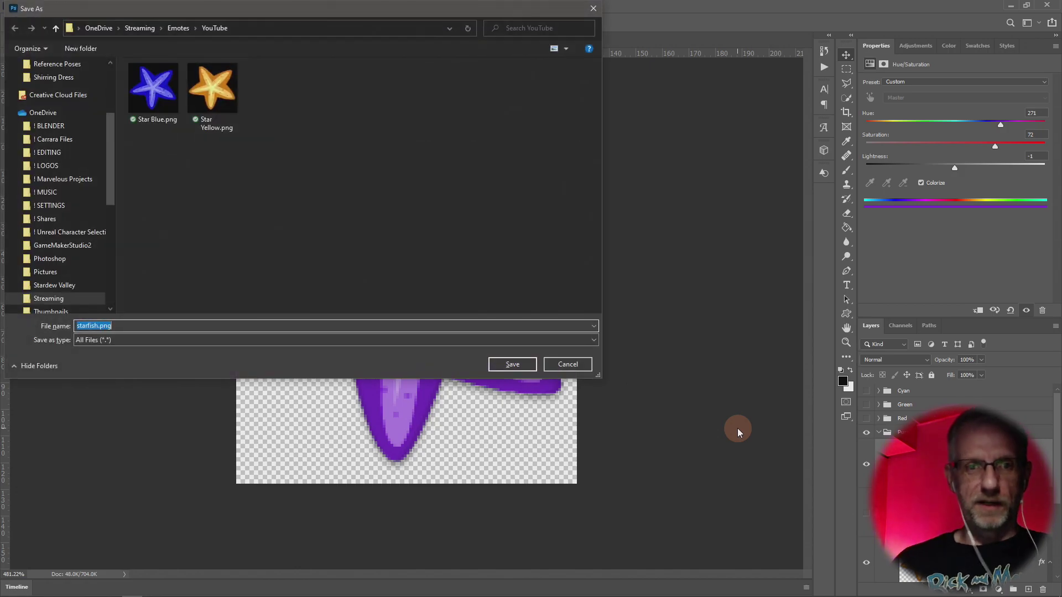
pyautogui.write('Star Purple')
pyautogui.press('Return')
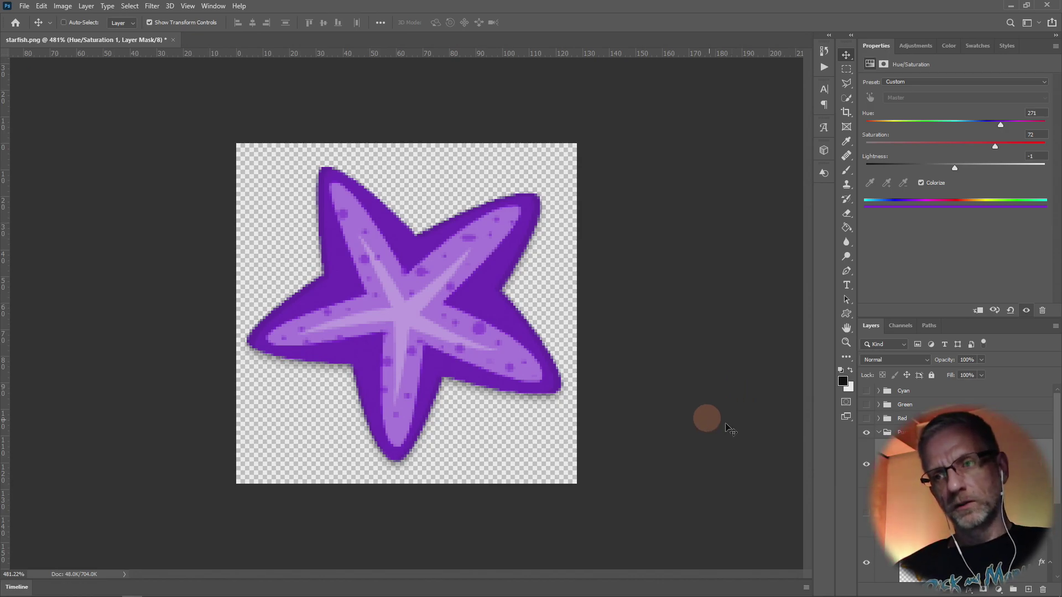
# Step: Compare the original and colorized purple Hue/Saturation layers, and raise the colorized layer's saturation to 78
pyautogui.click(862, 495)
pyautogui.click(863, 469)
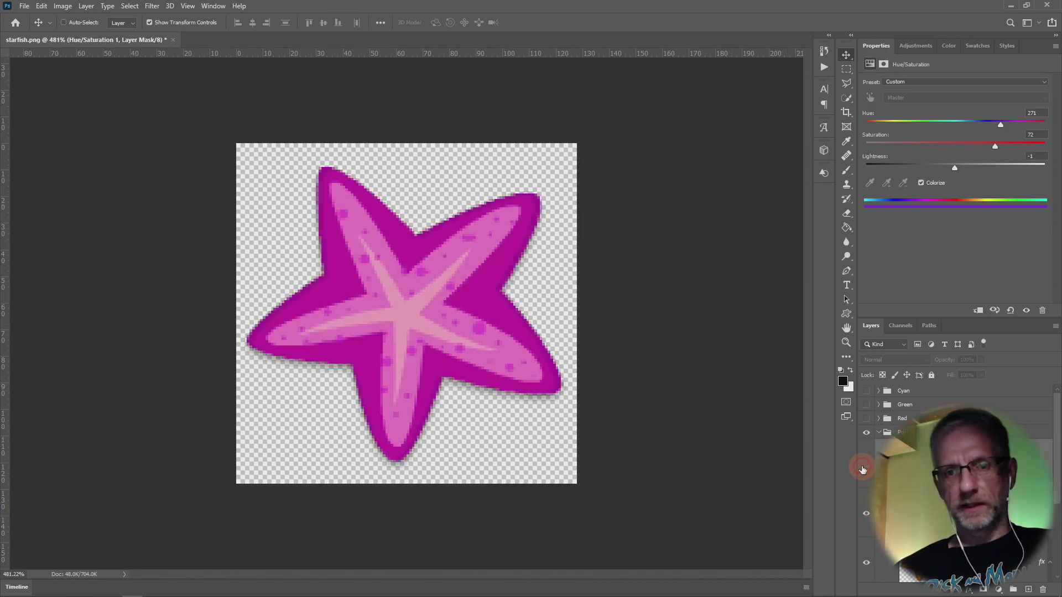
pyautogui.click(866, 465)
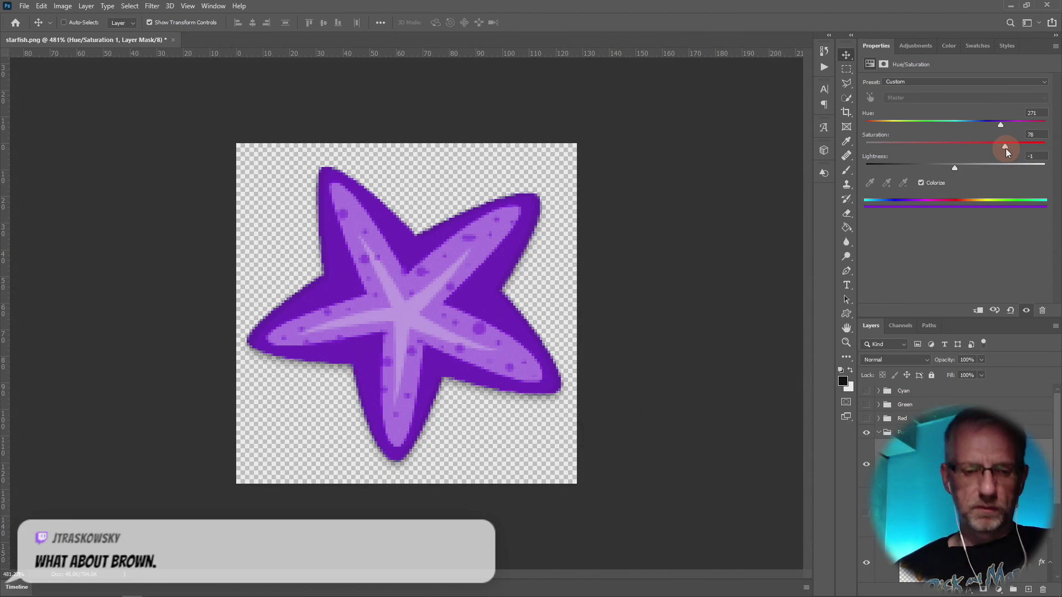
# Step: Save the adjusted purple starfish over the existing Star Purple.png file
pyautogui.hotkey('ctrl', 'shift', 's')
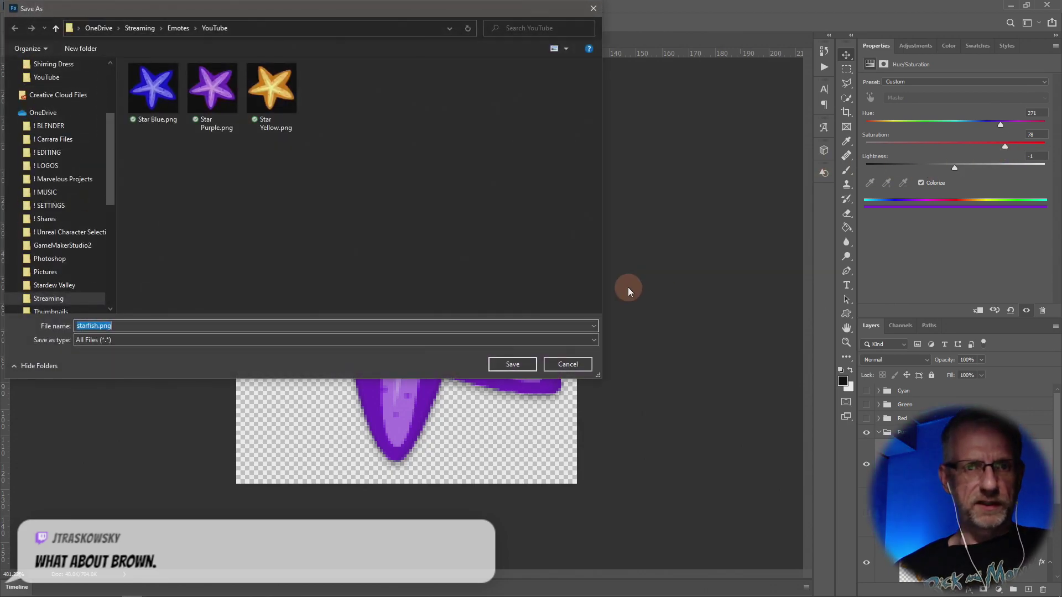
pyautogui.click(235, 106)
pyautogui.click(506, 367)
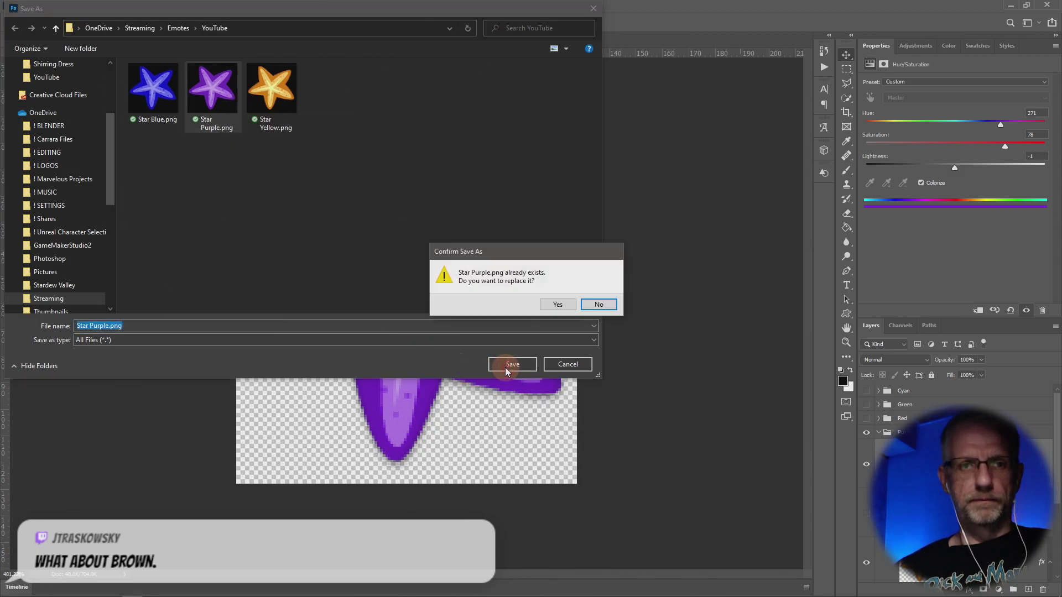
pyautogui.click(558, 304)
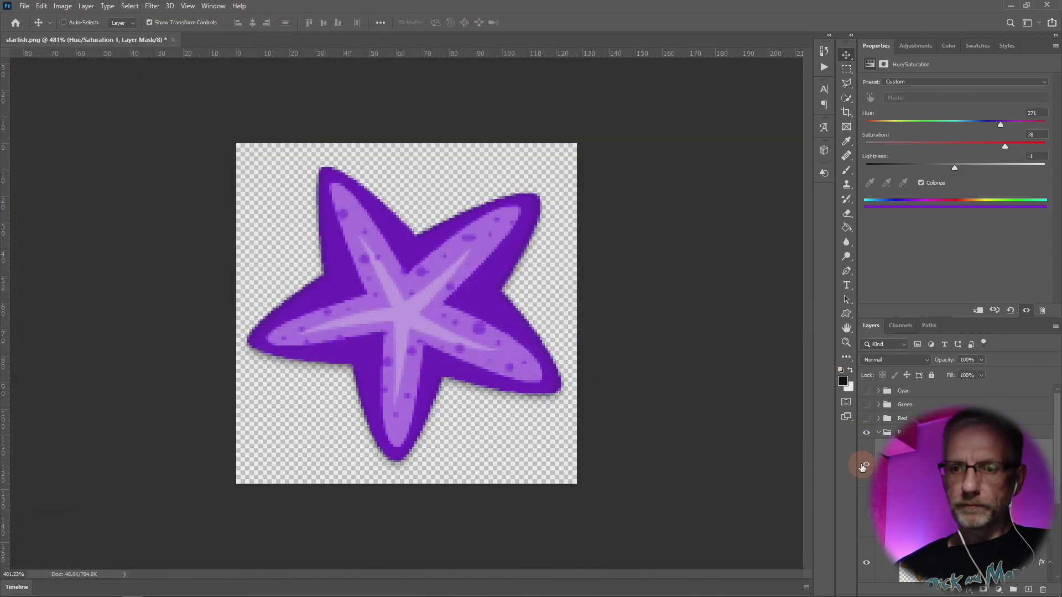
# Step: Collapse and hide the Purple layer group, and show the Red group
pyautogui.click(880, 432)
pyautogui.click(866, 432)
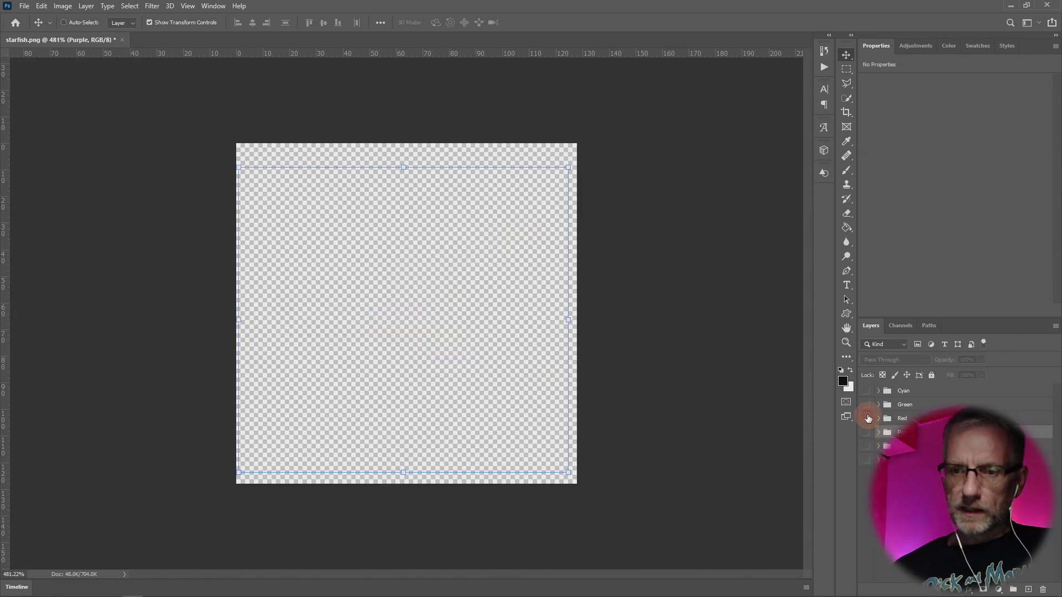
pyautogui.click(867, 419)
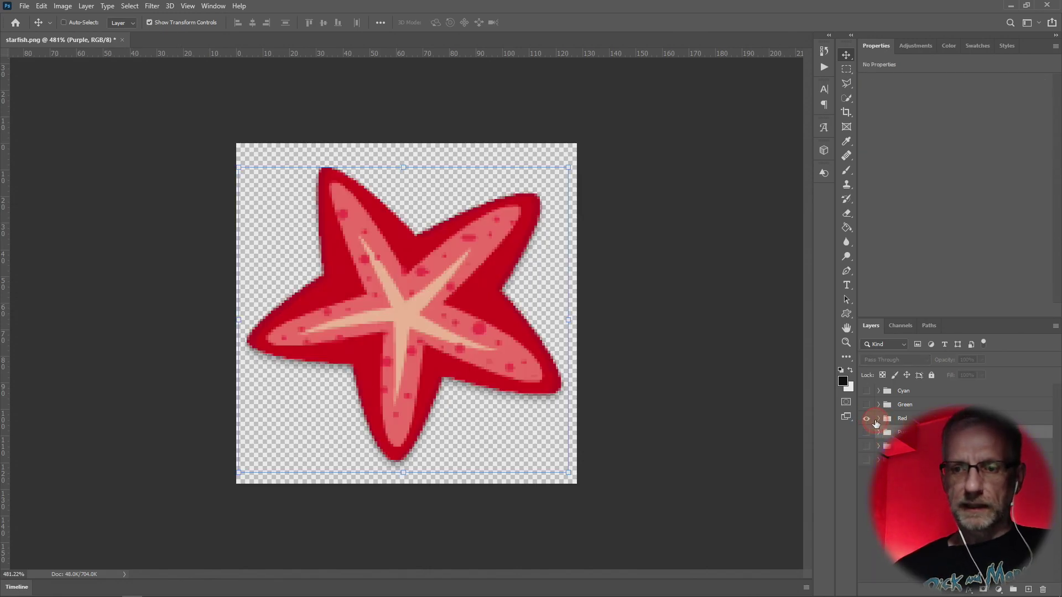
# Step: Expand the Red group, duplicate its Hue/Saturation layer and hide the lower copy
pyautogui.click(882, 420)
pyautogui.click(879, 419)
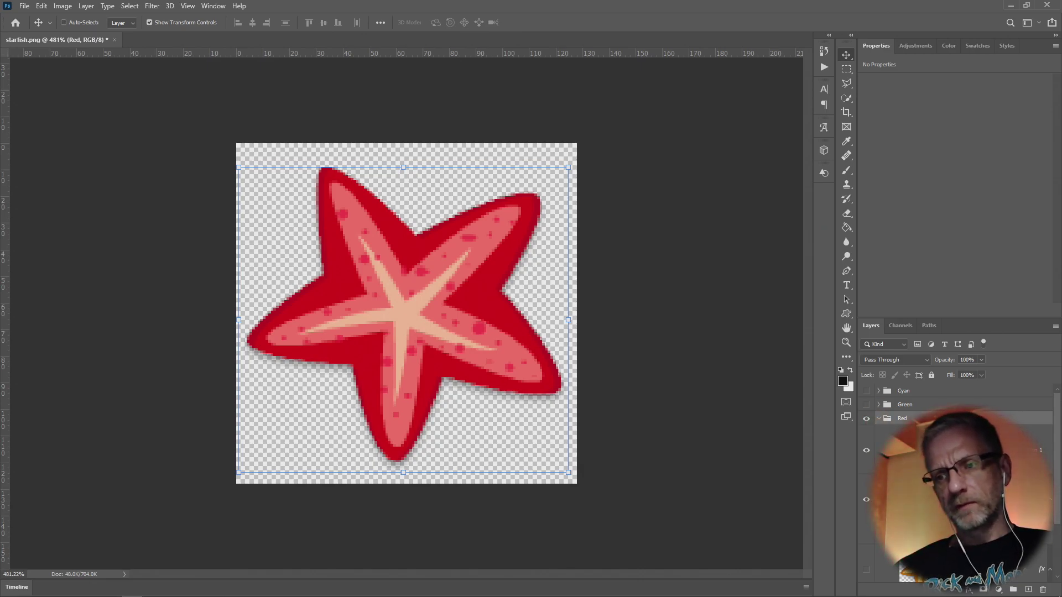
pyautogui.click(940, 547)
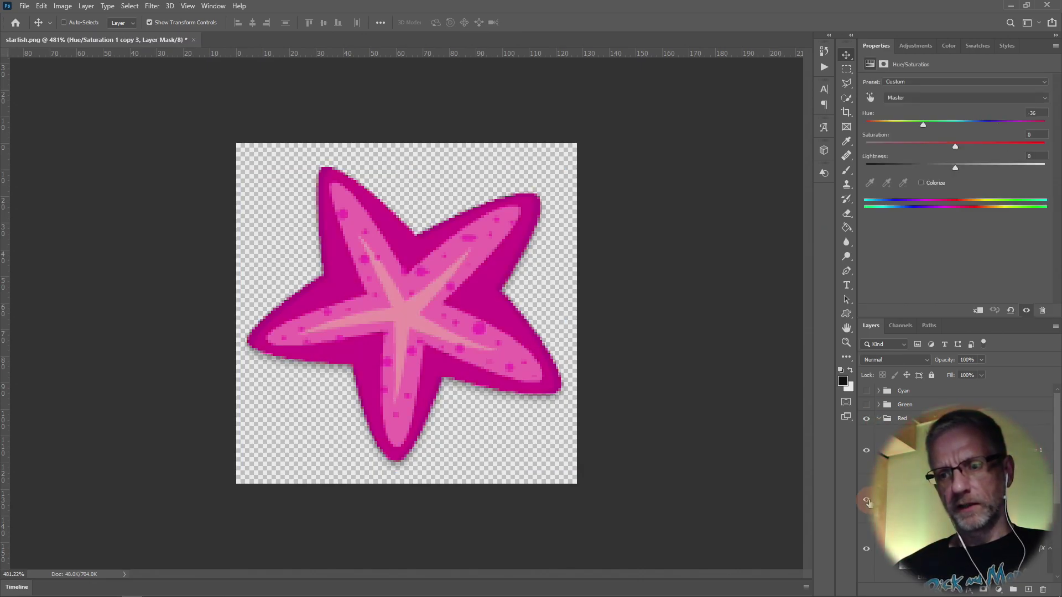
pyautogui.click(867, 499)
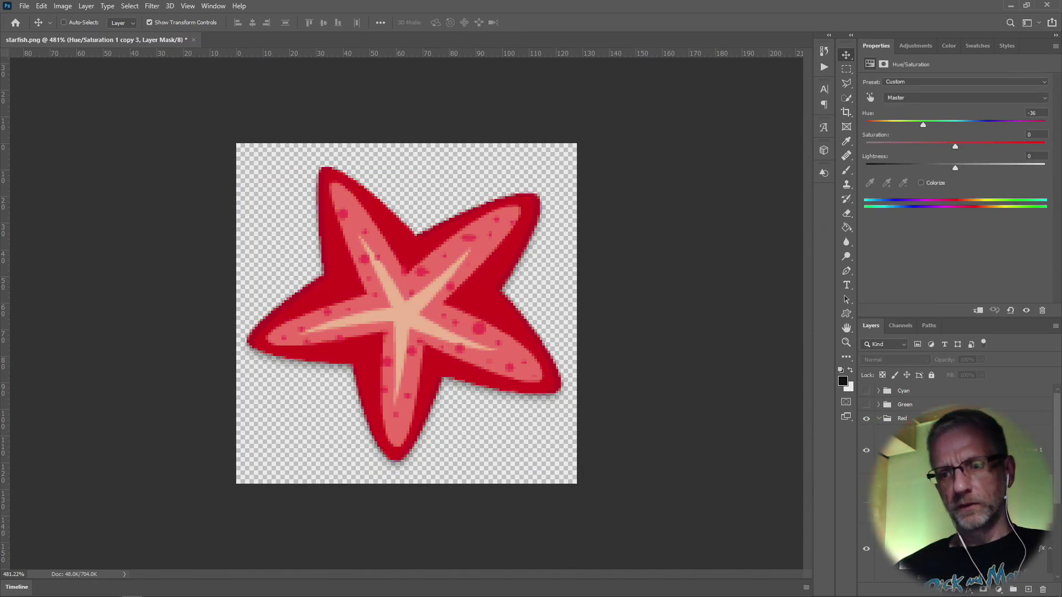
# Step: Colorize the Red group's upper Hue/Saturation layer with hue 360 and saturation 94
pyautogui.click(921, 183)
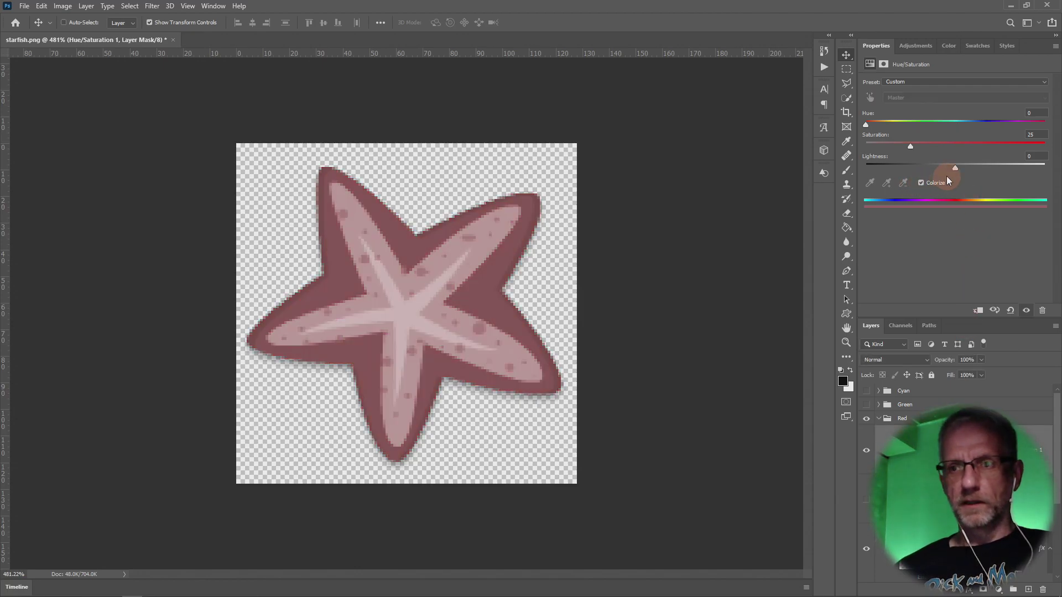
pyautogui.moveTo(913, 148); pyautogui.dragTo(1003, 149)
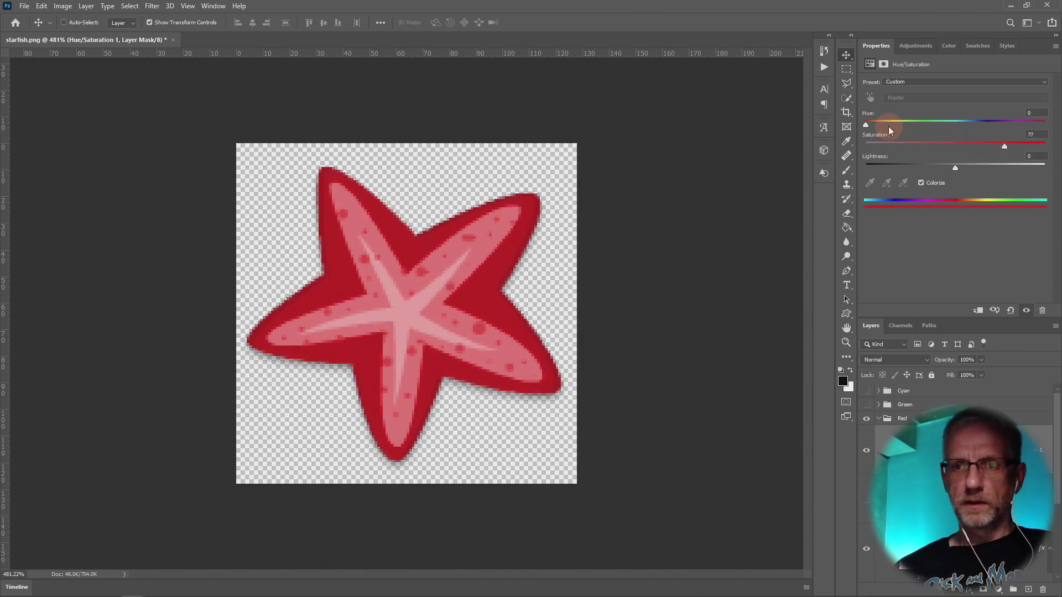
pyautogui.moveTo(871, 126); pyautogui.dragTo(959, 125)
pyautogui.moveTo(1047, 150)
pyautogui.mouseDown()
pyautogui.moveTo(1036, 141)
pyautogui.moveTo(1057, 138)
pyautogui.moveTo(1034, 147)
pyautogui.mouseUp()
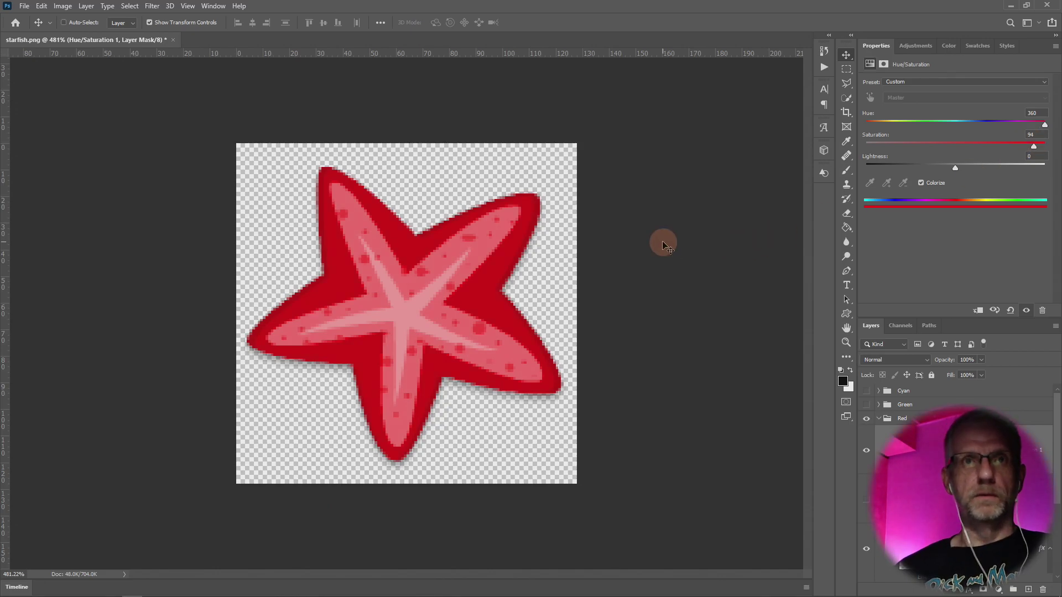
# Step: Save the red starfish in the YouTube folder under the name Star Red
pyautogui.hotkey('ctrl', 'shift', 's')
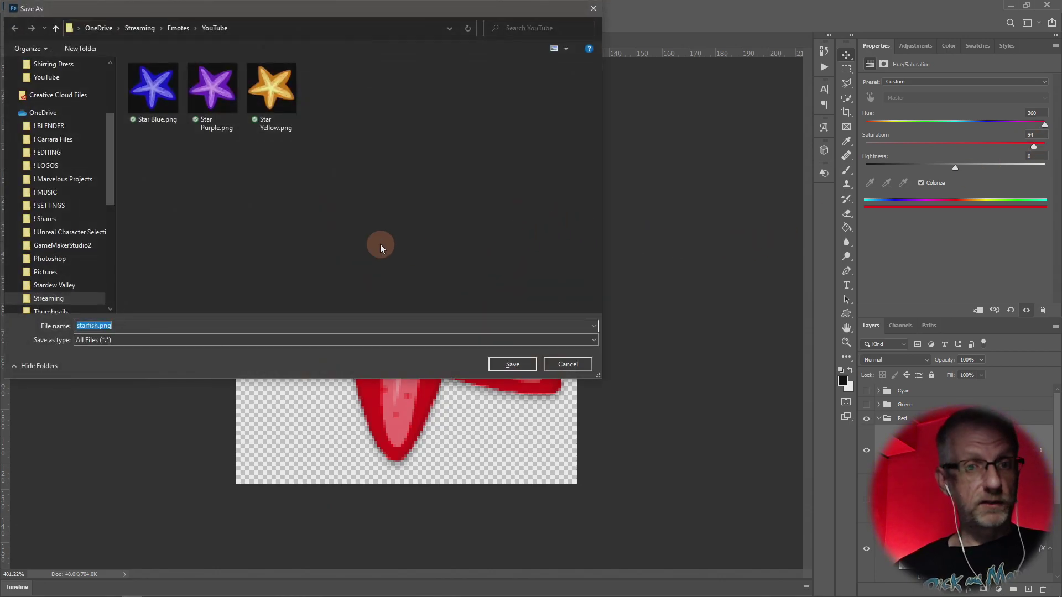
pyautogui.write('Star Red')
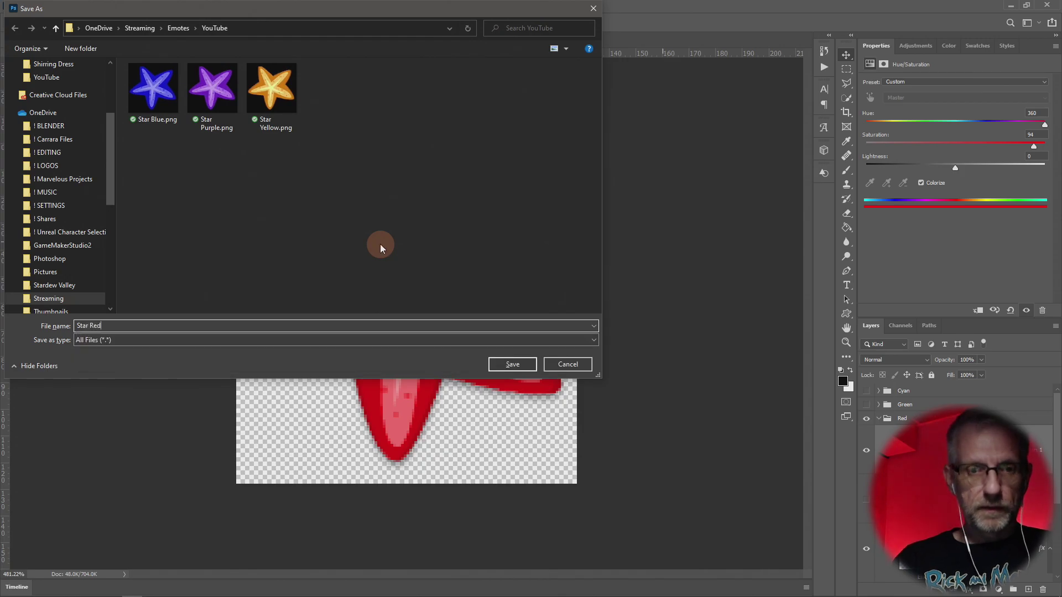
pyautogui.press('Return')
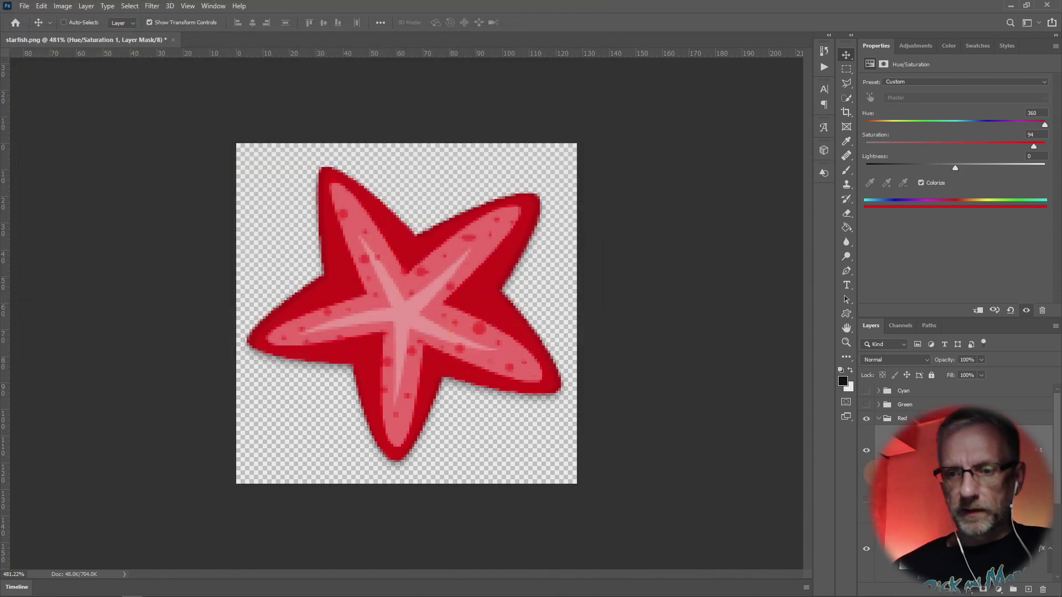
# Step: Duplicate the Red group's colorized Hue/Saturation layer, hide the copy, and open the upper layer's Hue/Saturation settings
pyautogui.moveTo(861, 460); pyautogui.dragTo(864, 475)
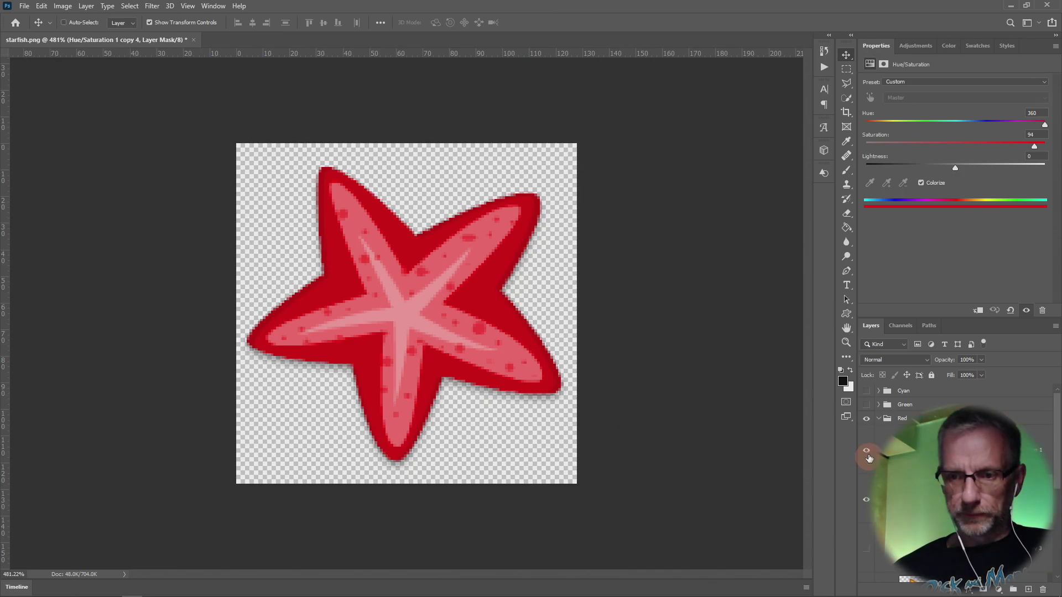
pyautogui.click(866, 500)
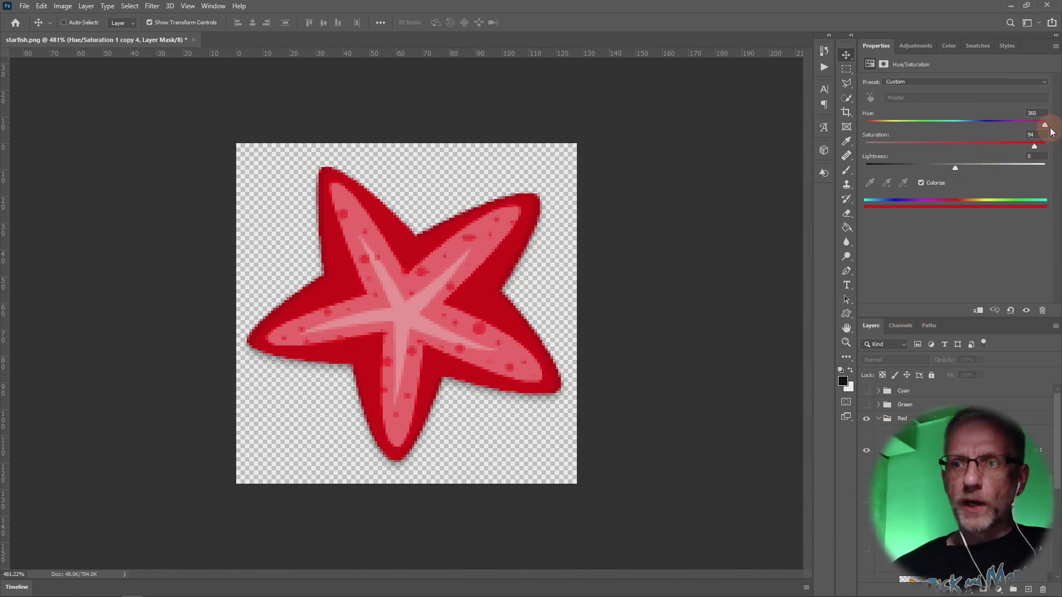
pyautogui.moveTo(1051, 126)
pyautogui.mouseDown()
pyautogui.moveTo(869, 130)
pyautogui.moveTo(1045, 126)
pyautogui.mouseUp()
pyautogui.click(1038, 431)
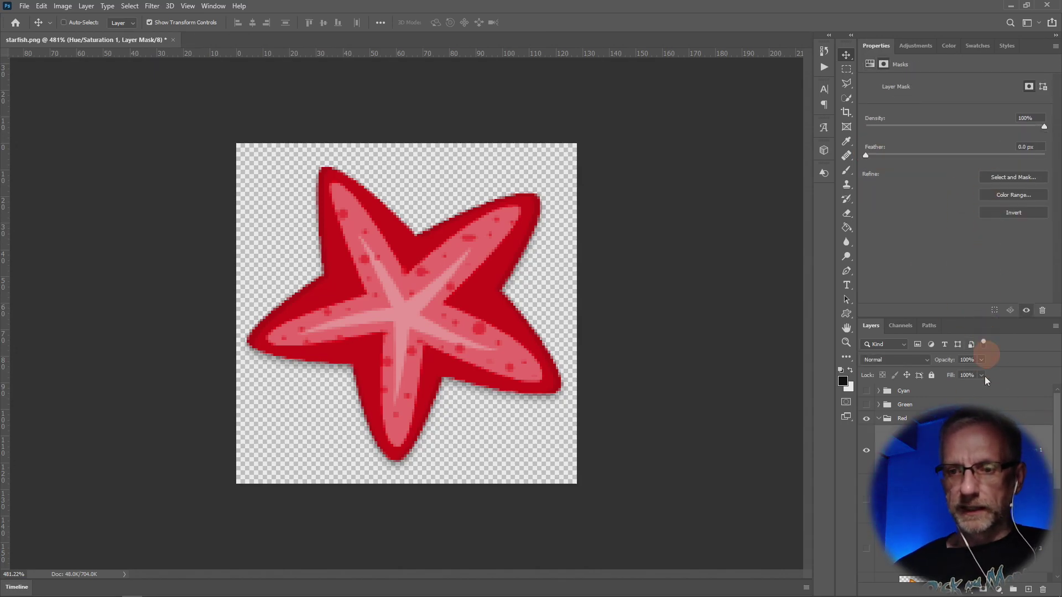
pyautogui.click(869, 63)
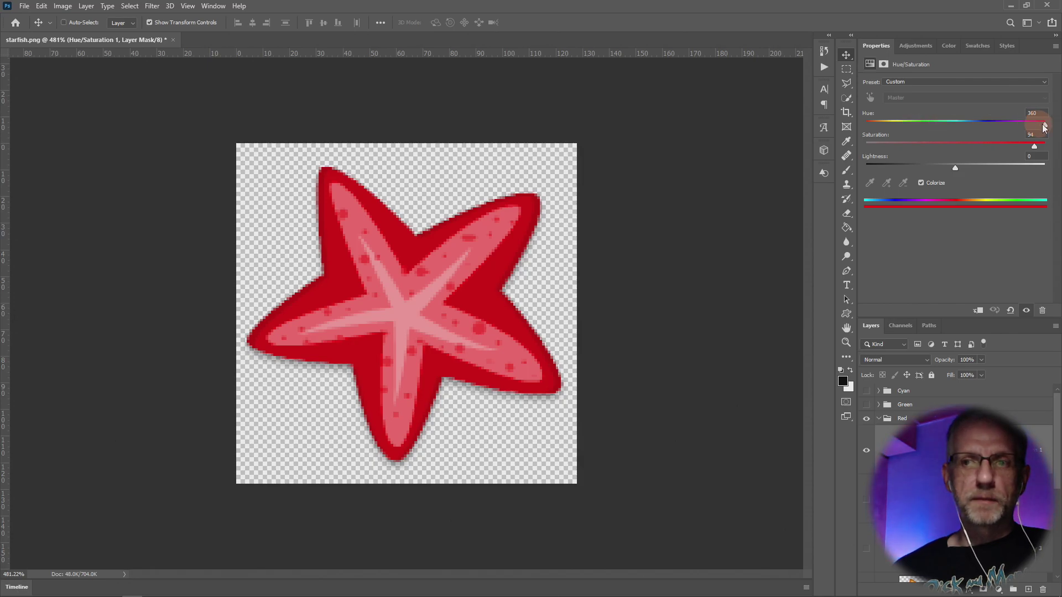
# Step: Turn the red starfish dark brown by setting the upper Hue/Saturation layer's hue to 7 and lightness to -64
pyautogui.moveTo(1049, 131); pyautogui.dragTo(871, 134)
pyautogui.moveTo(955, 168); pyautogui.dragTo(902, 171)
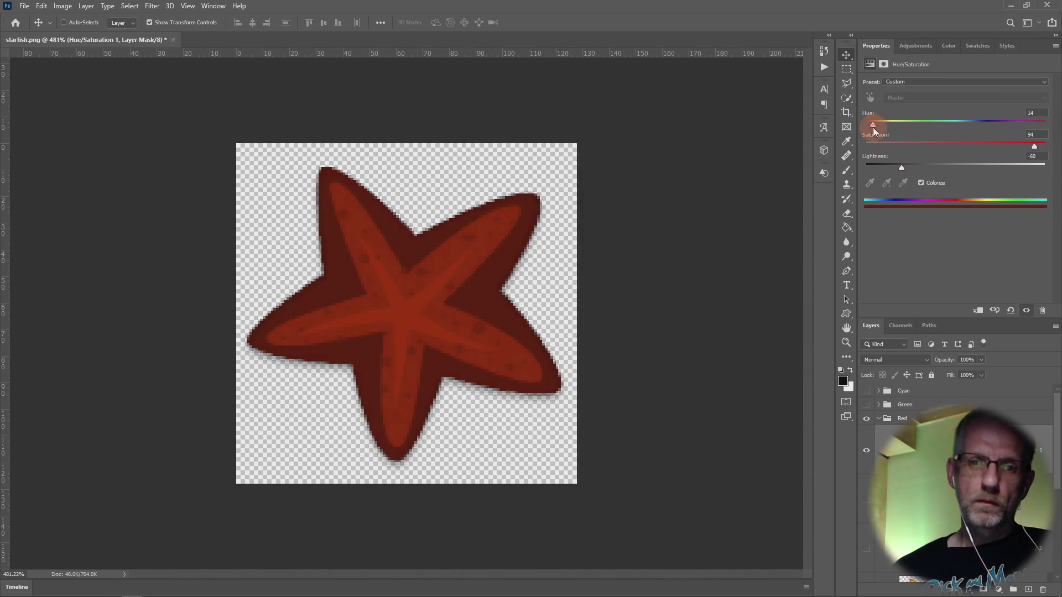
pyautogui.moveTo(871, 127); pyautogui.dragTo(868, 127)
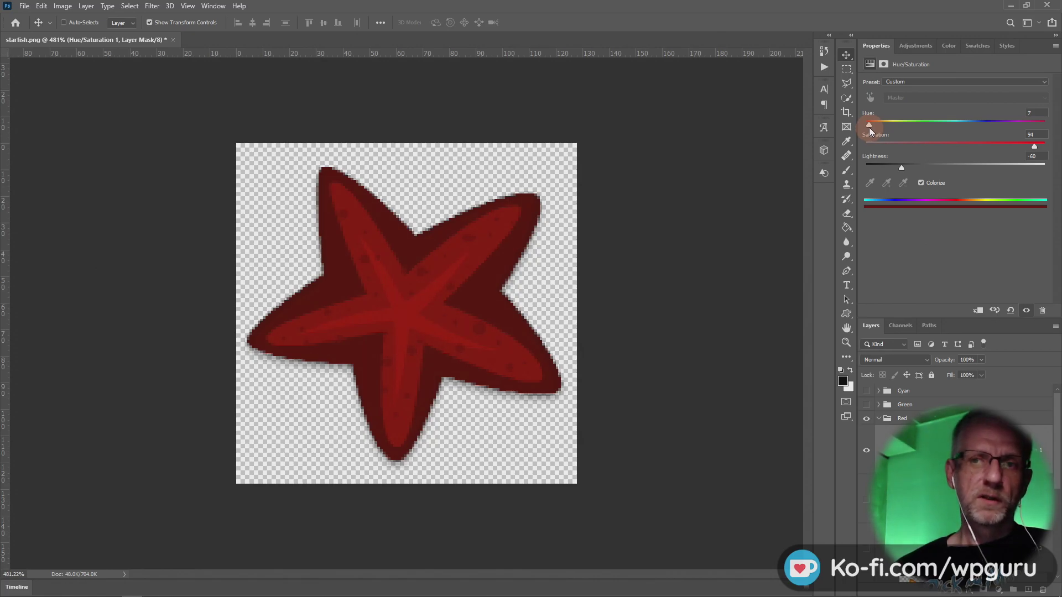
pyautogui.moveTo(902, 168); pyautogui.dragTo(899, 171)
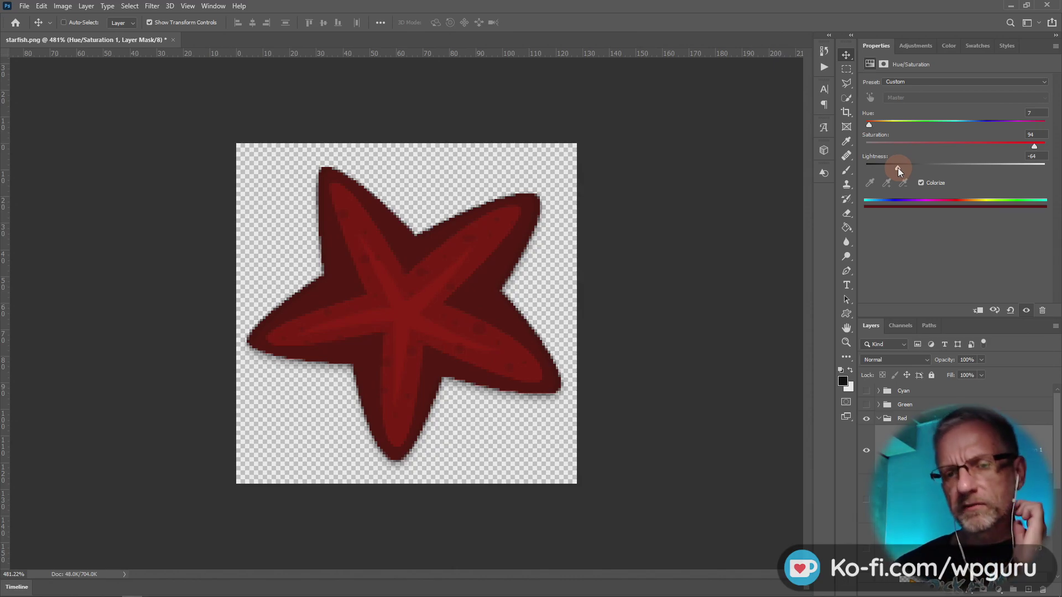
# Step: Show the dark background layer near the end of the layer stack behind the starfish
pyautogui.scroll(-1, 940, 443)
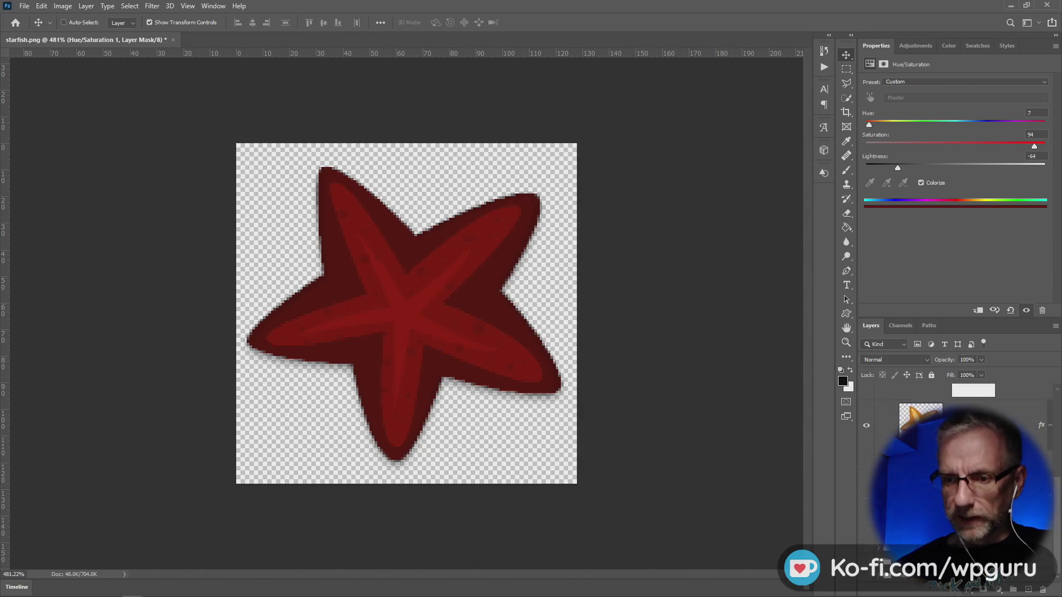
pyautogui.scroll(-1, 940, 409)
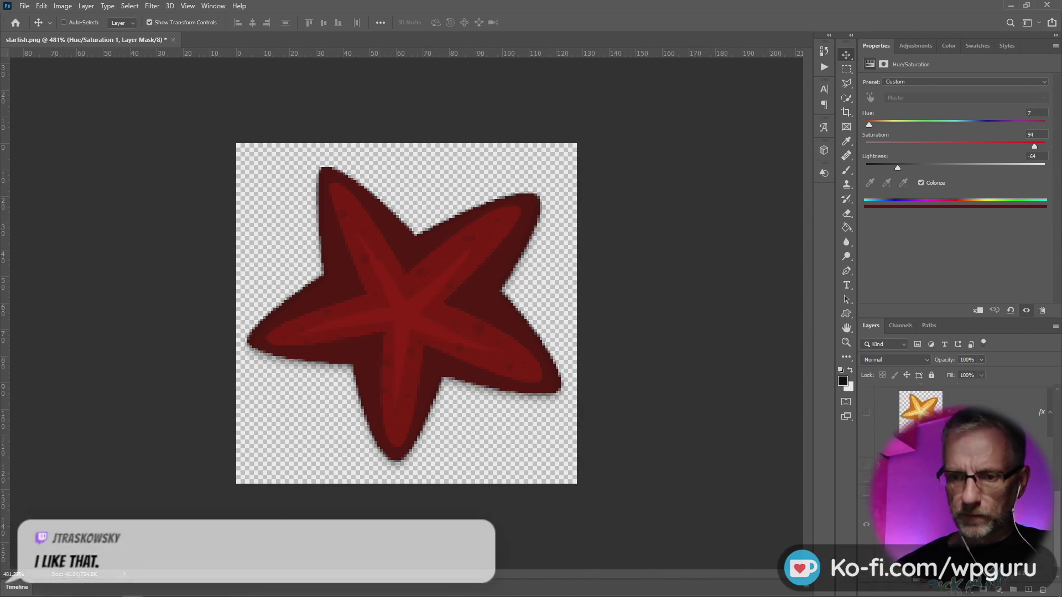
pyautogui.click(866, 477)
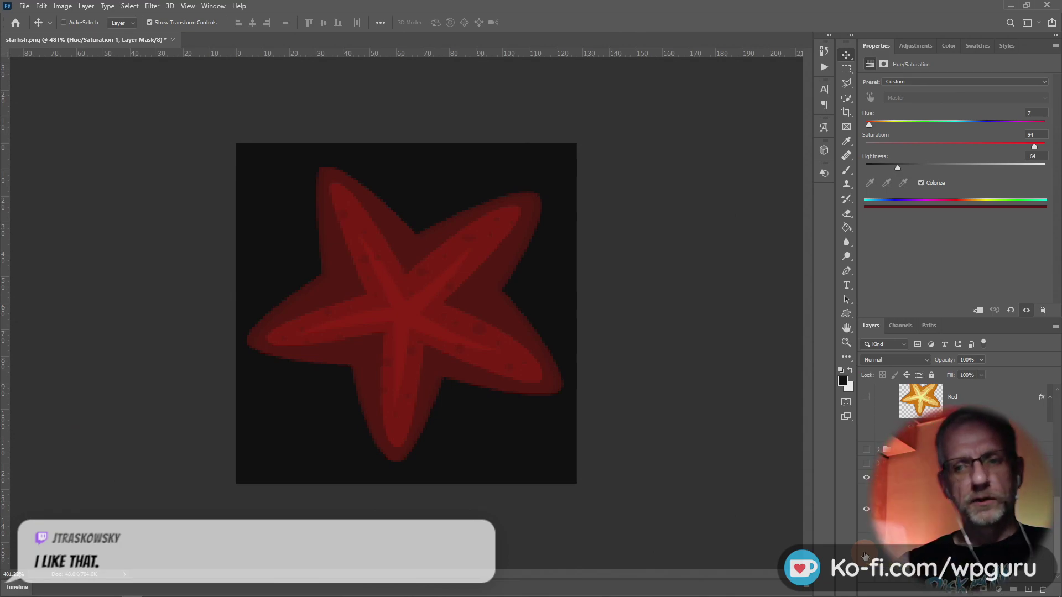
# Step: Compare the dark brown starfish with the dark background layer hidden and shown
pyautogui.click(866, 556)
pyautogui.click(866, 556)
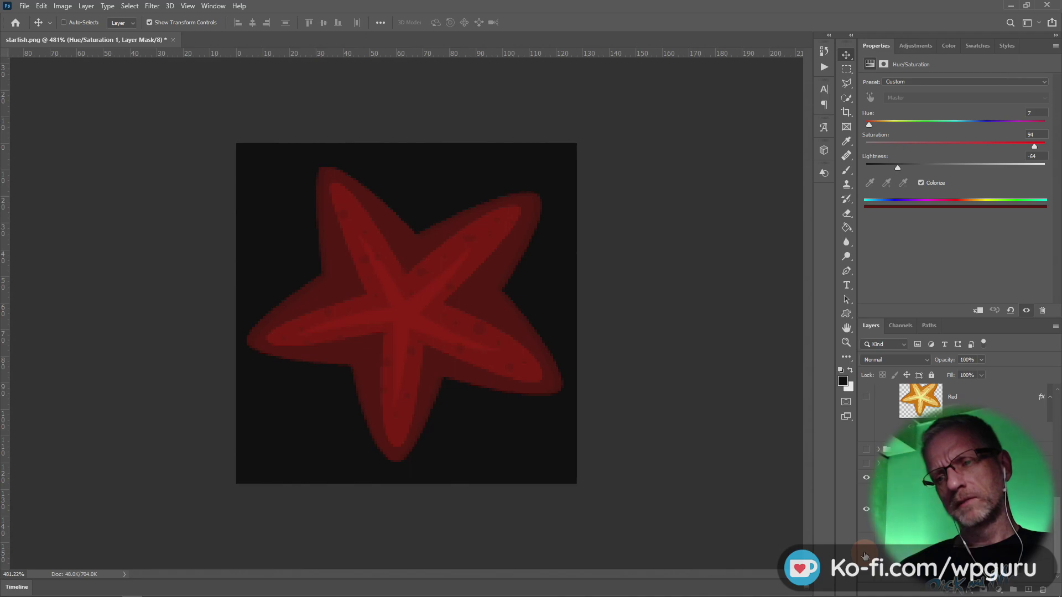
pyautogui.click(865, 556)
pyautogui.click(865, 556)
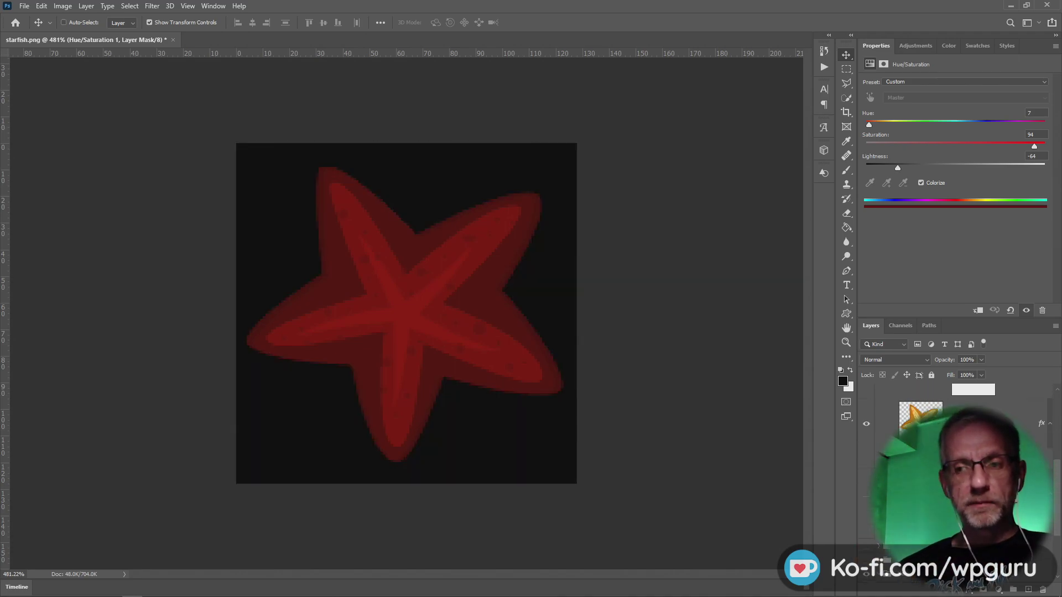
# Step: Rename the Red group's upper Hue/Saturation layer to Brown
pyautogui.scroll(3, 940, 470)
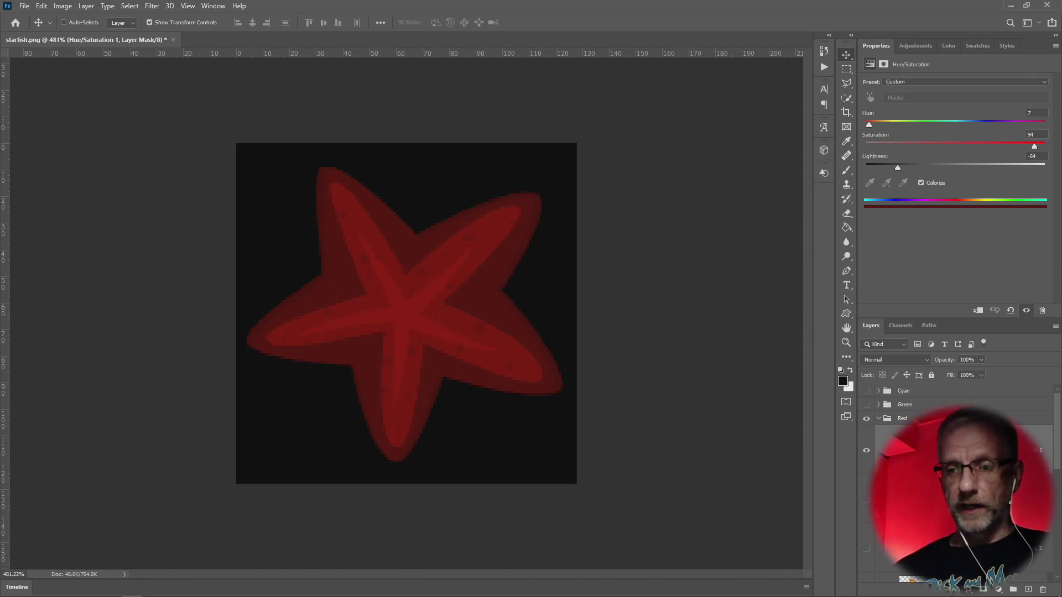
pyautogui.click(912, 449)
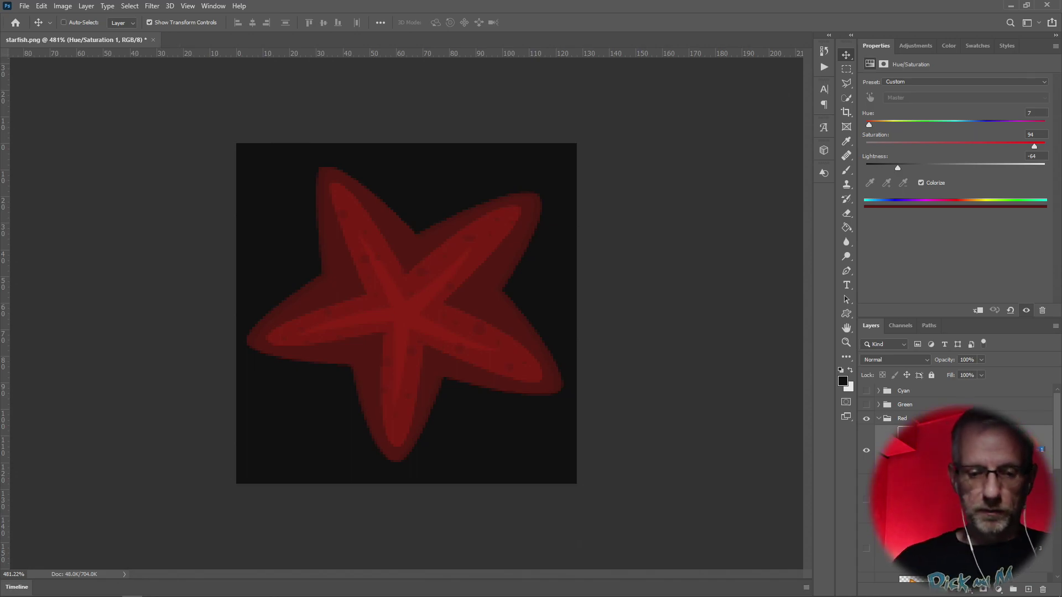
pyautogui.click(885, 501)
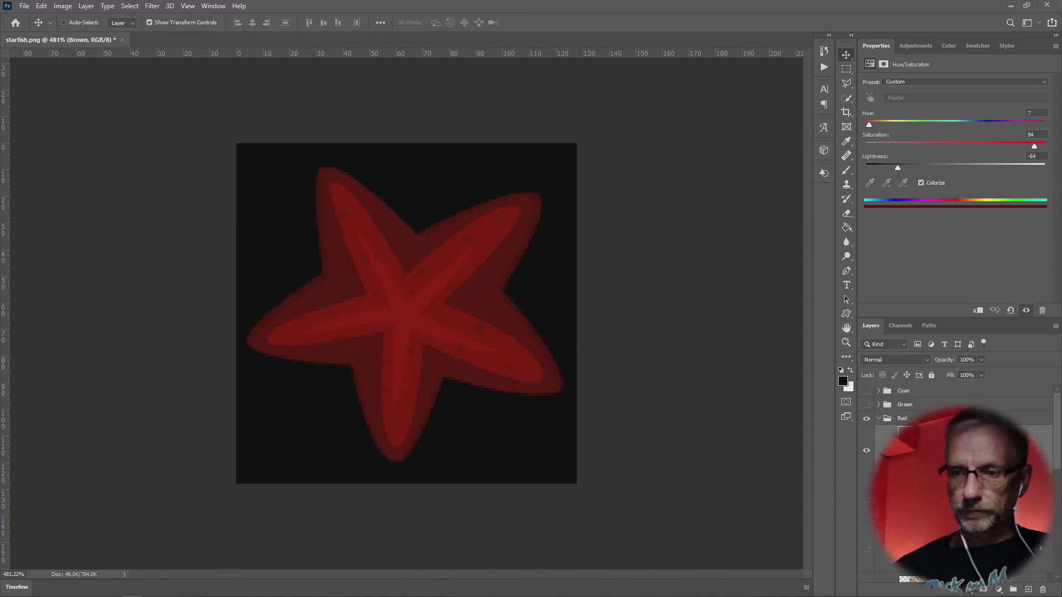
pyautogui.click(867, 452)
pyautogui.click(866, 499)
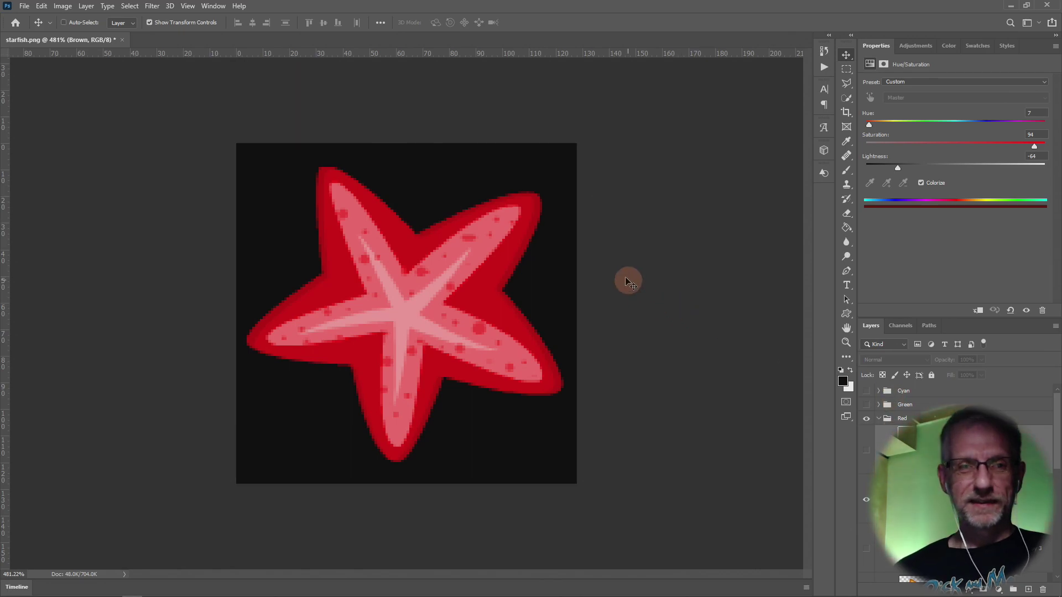
pyautogui.hotkey('ctrl', 'shift', 's')
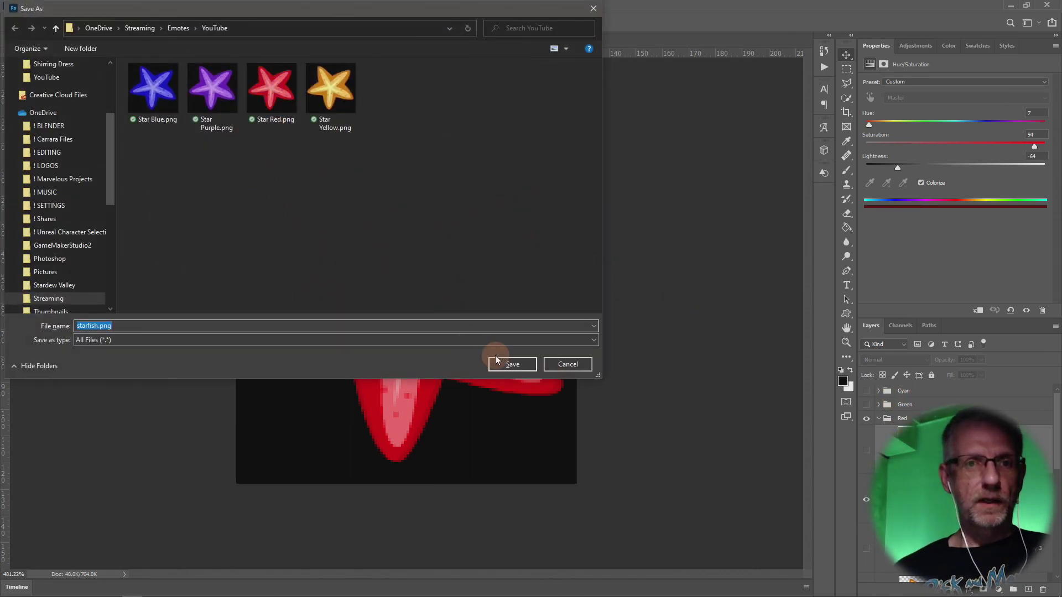
pyautogui.click(559, 363)
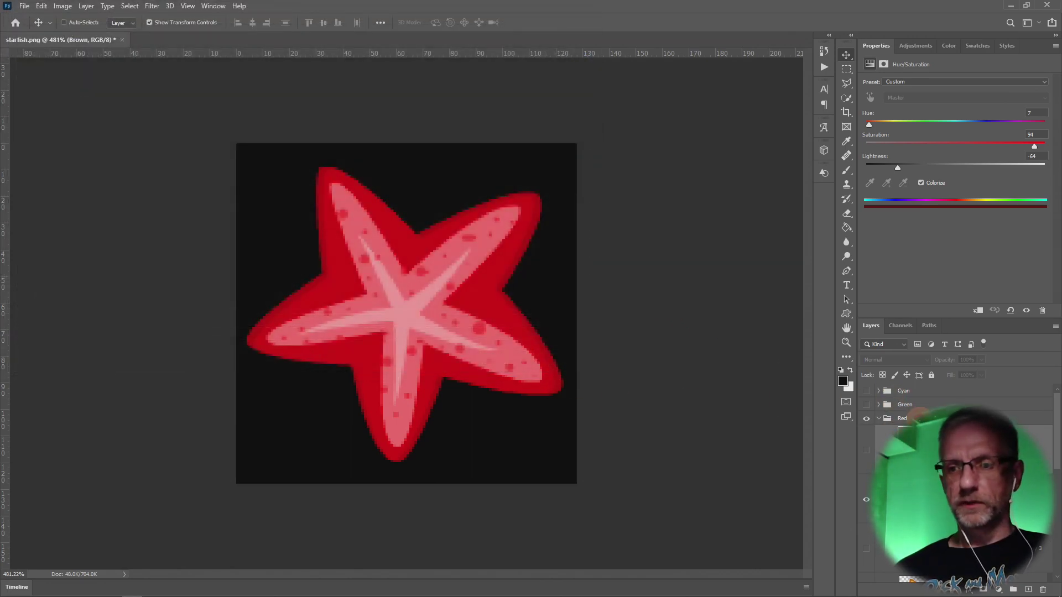
pyautogui.click(867, 500)
pyautogui.click(867, 452)
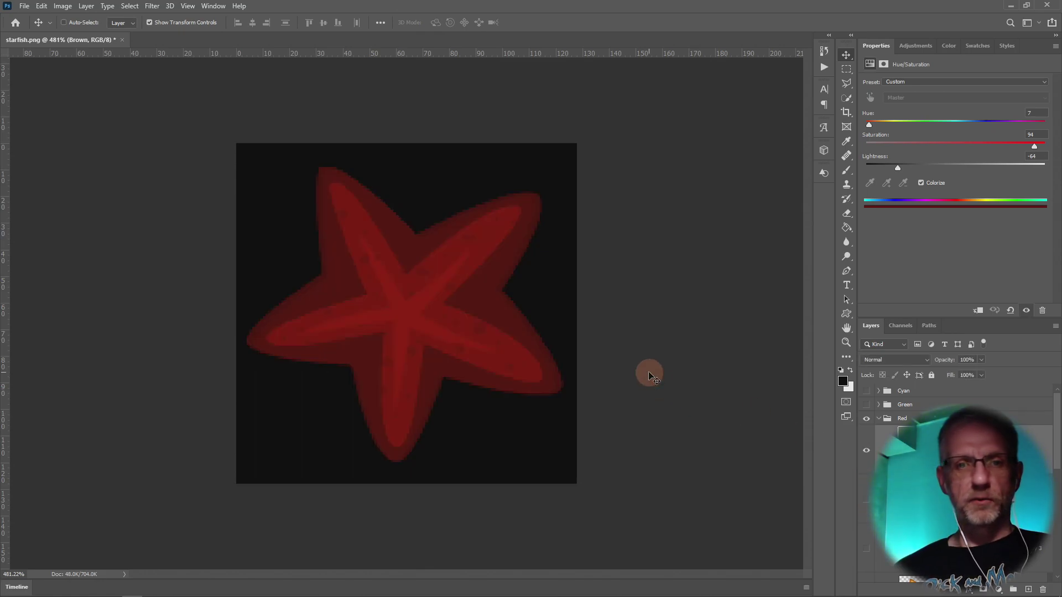
# Step: Save the dark brown starfish in the YouTube folder under the name Star Brown
pyautogui.hotkey('ctrl', 'shift', 's')
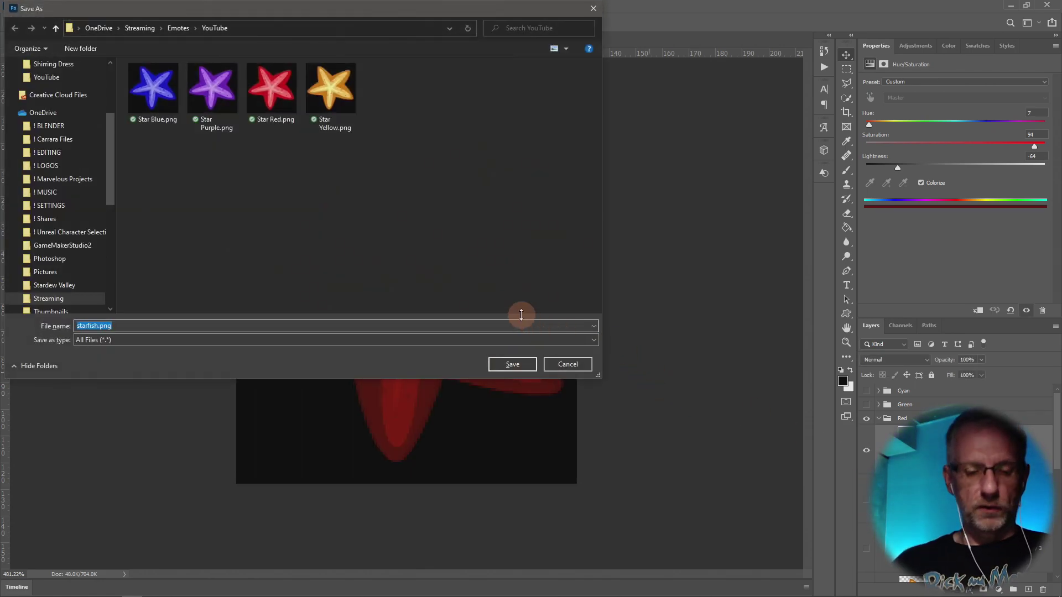
pyautogui.write('Star Brown')
pyautogui.press('Return')
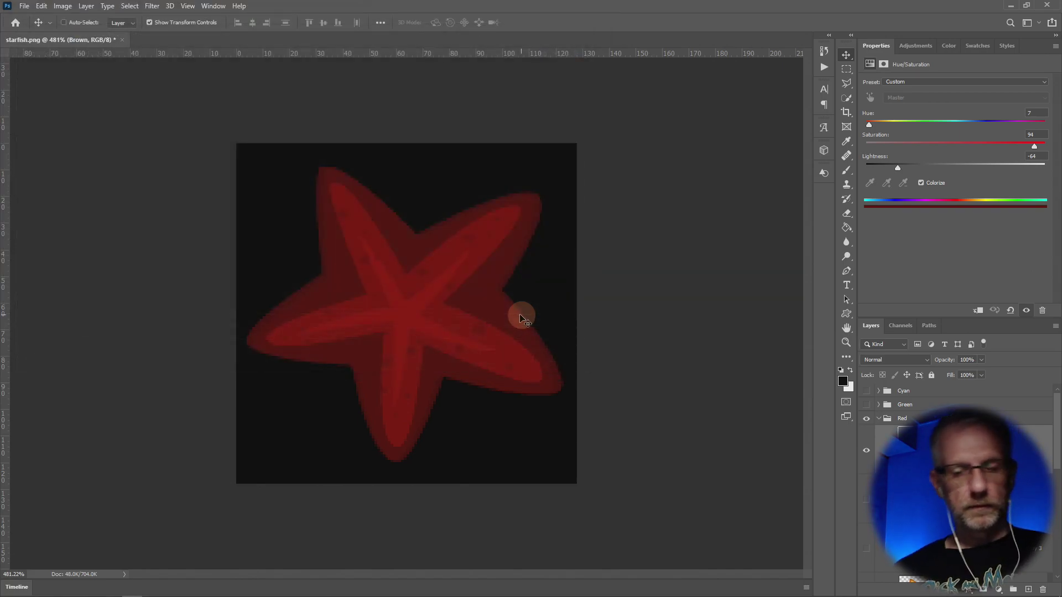
# Step: Collapse and hide the Red group and show the Green group instead
pyautogui.click(879, 420)
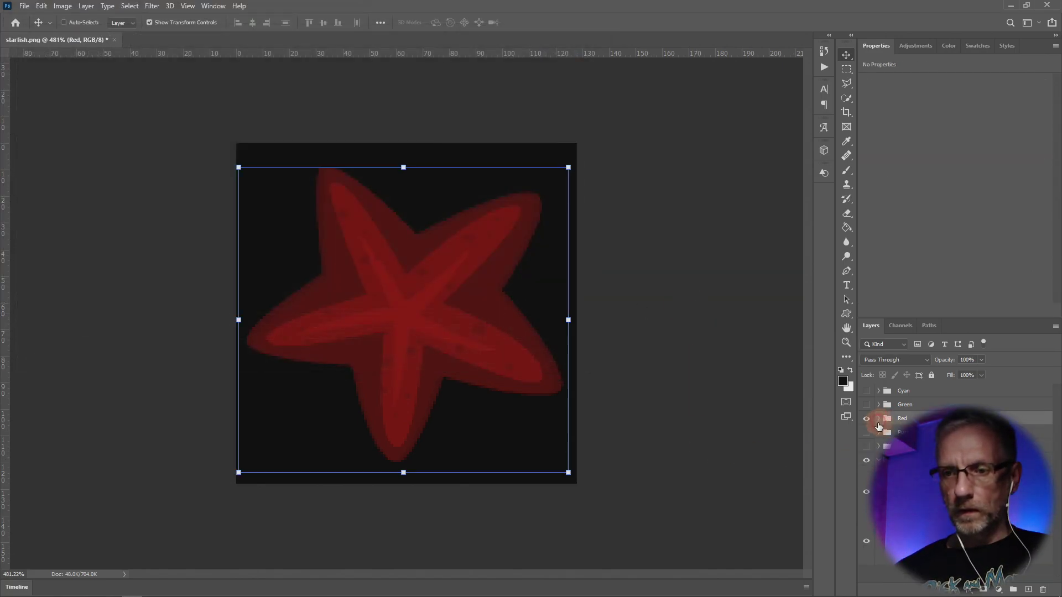
pyautogui.click(866, 419)
pyautogui.click(867, 404)
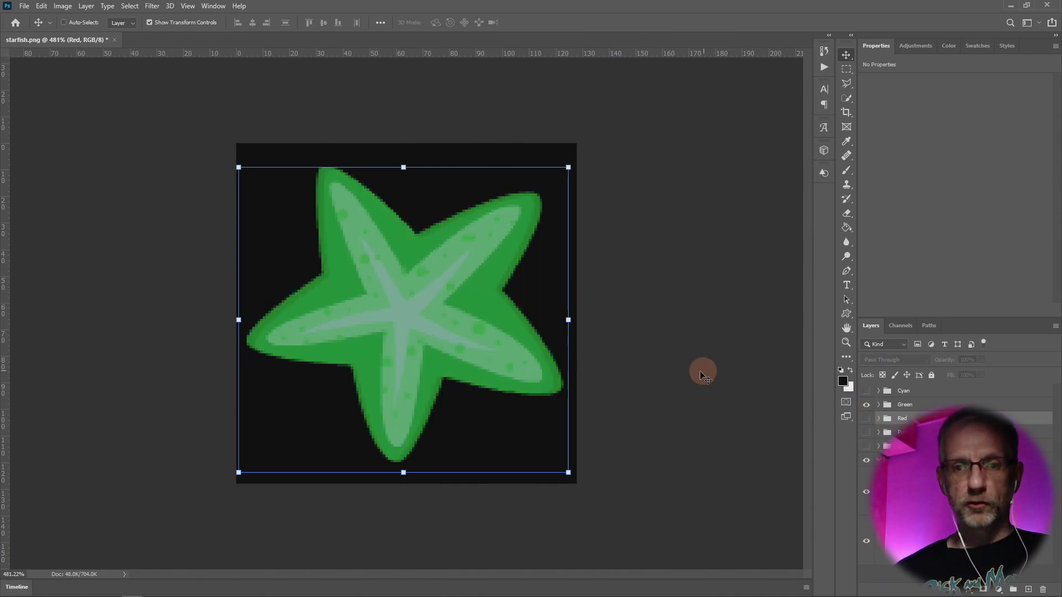
# Step: Colorize the Green group's Hue/Saturation layer with hue 164, saturation 71 and lightness -7
pyautogui.click(879, 404)
pyautogui.click(910, 437)
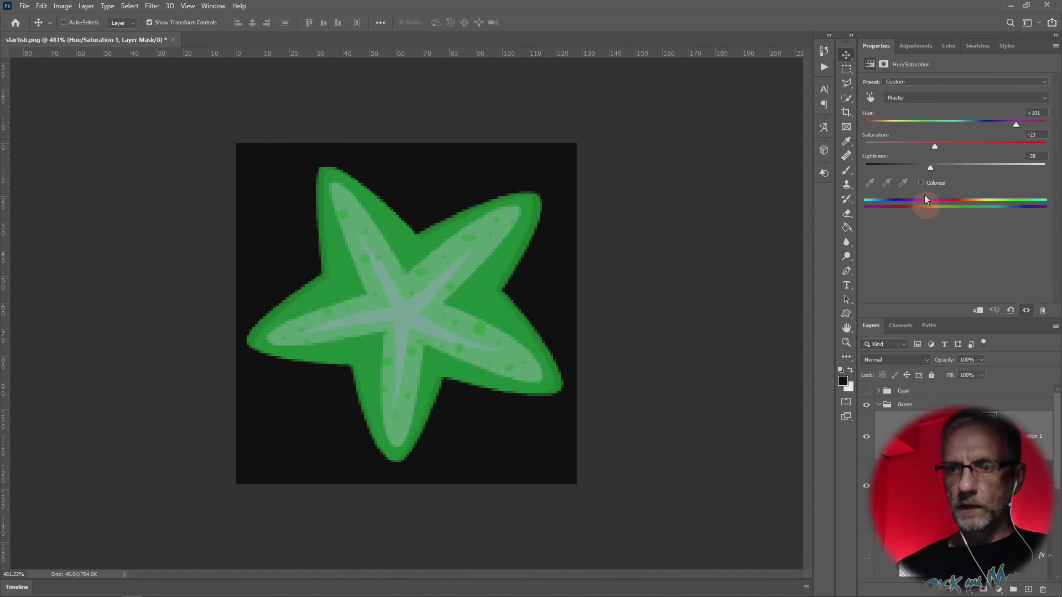
pyautogui.click(921, 183)
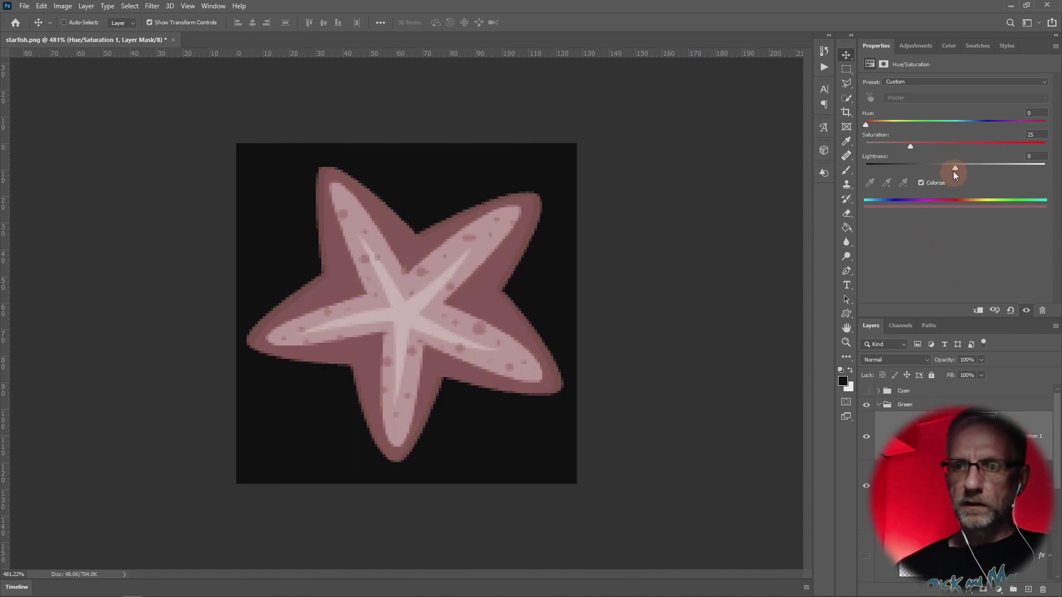
pyautogui.moveTo(867, 124); pyautogui.dragTo(934, 126)
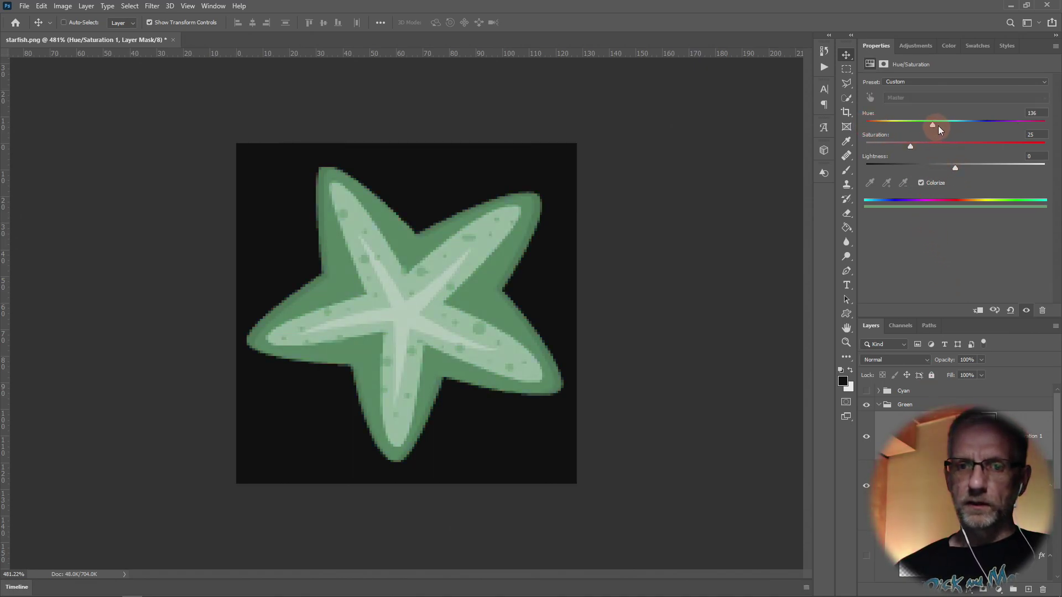
pyautogui.moveTo(962, 148); pyautogui.dragTo(975, 149)
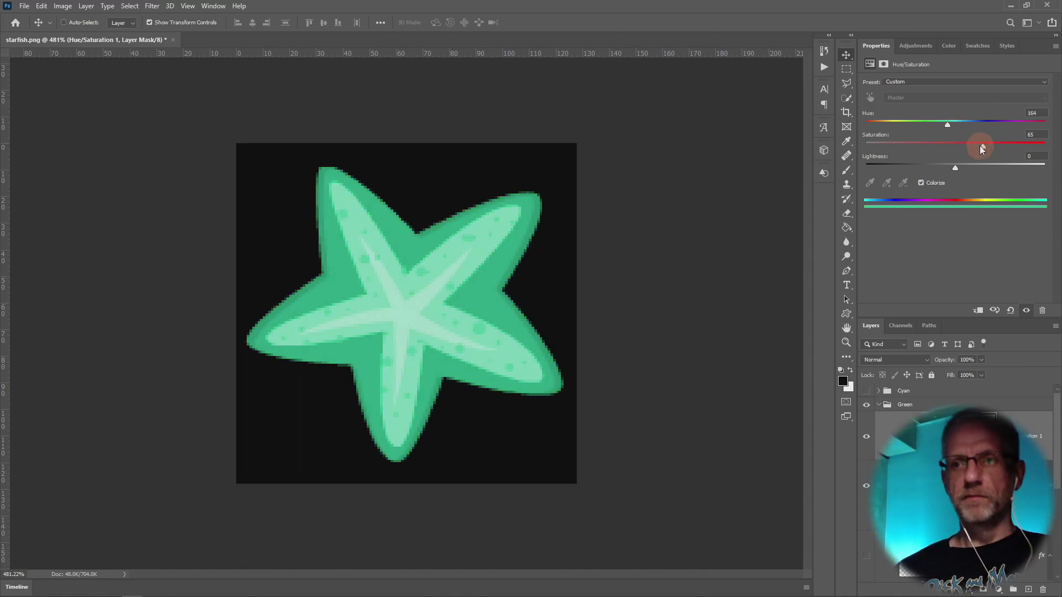
pyautogui.moveTo(985, 149); pyautogui.dragTo(949, 166)
# Step: Save the green starfish in the YouTube folder under the name Star Green and check the exported files
pyautogui.hotkey('ctrl', 'shift', 's')
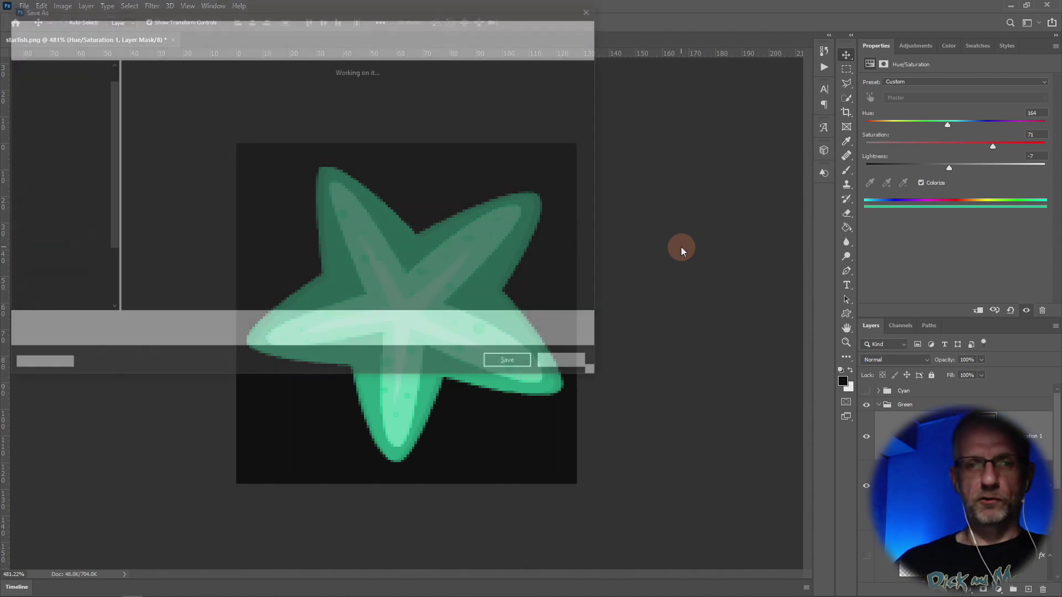
pyautogui.write('Star ')
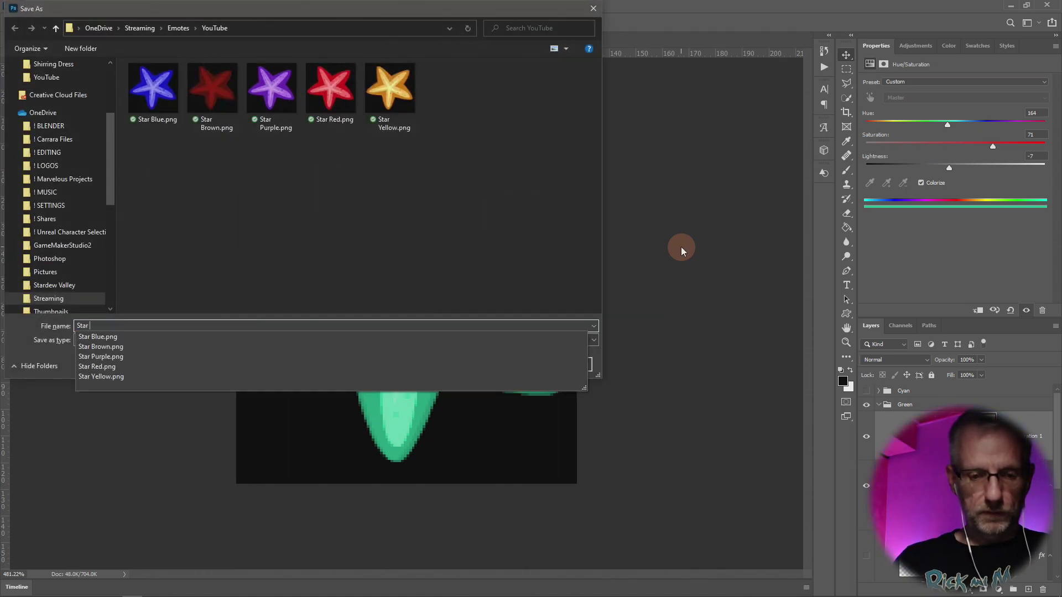
pyautogui.write('GReen')
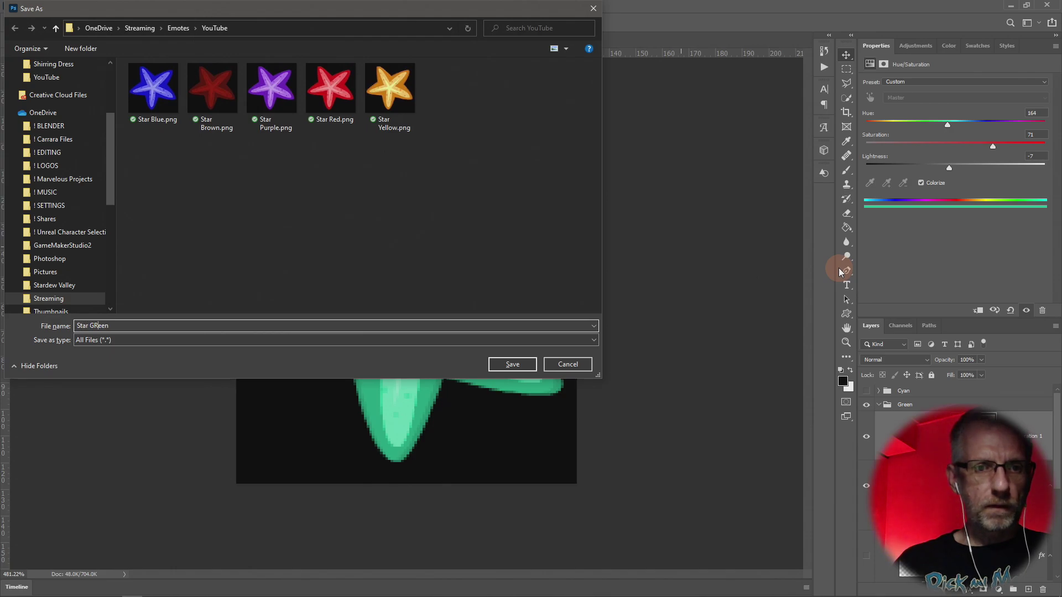
pyautogui.press('Return')
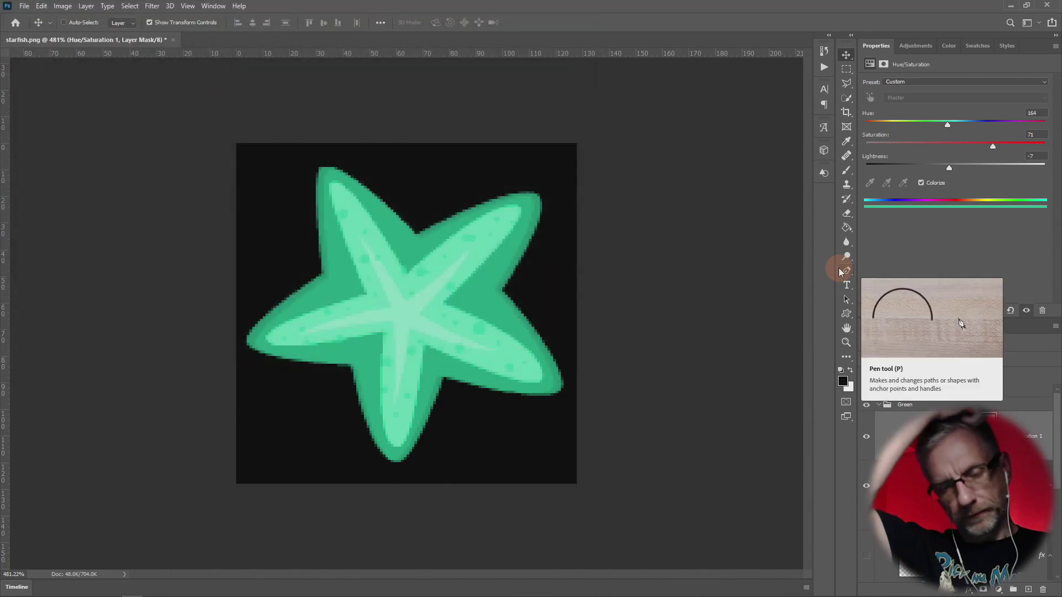
pyautogui.hotkey('ctrl', 'shift', 's')
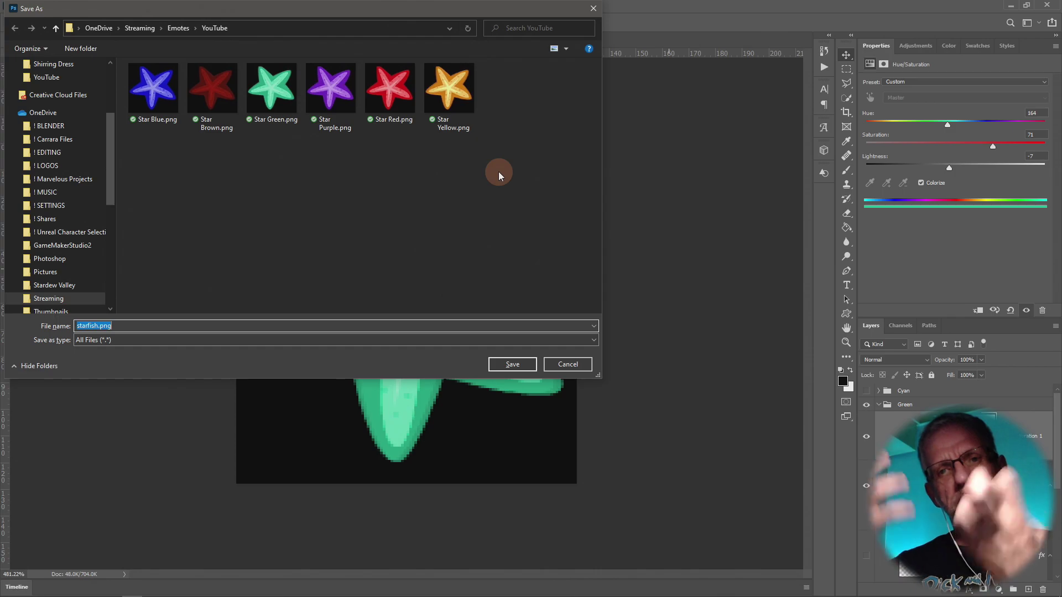
pyautogui.click(567, 365)
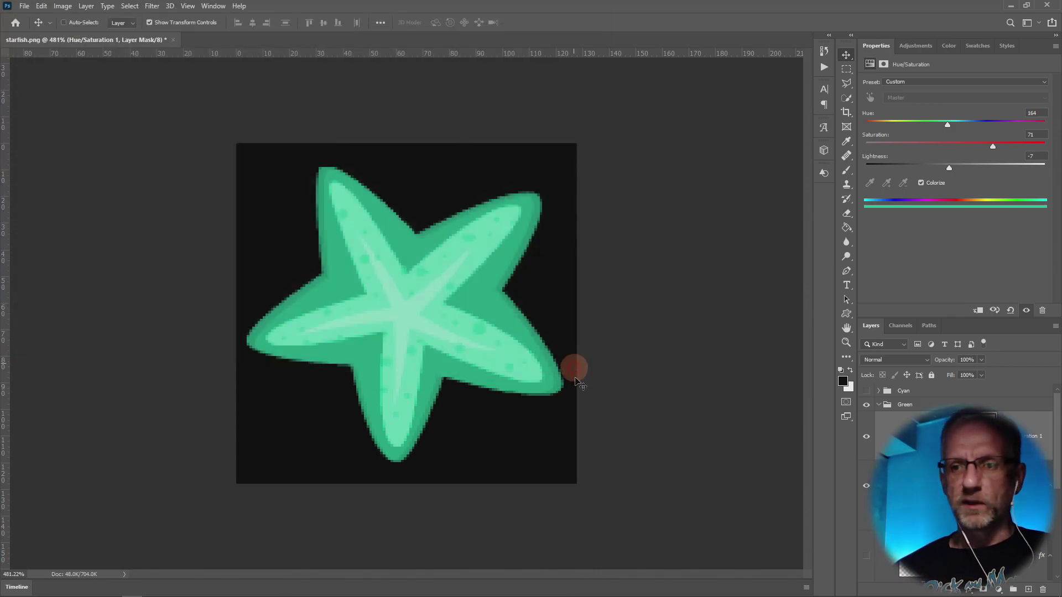
# Step: Collapse and hide the Green group and show the Cyan group instead
pyautogui.click(880, 406)
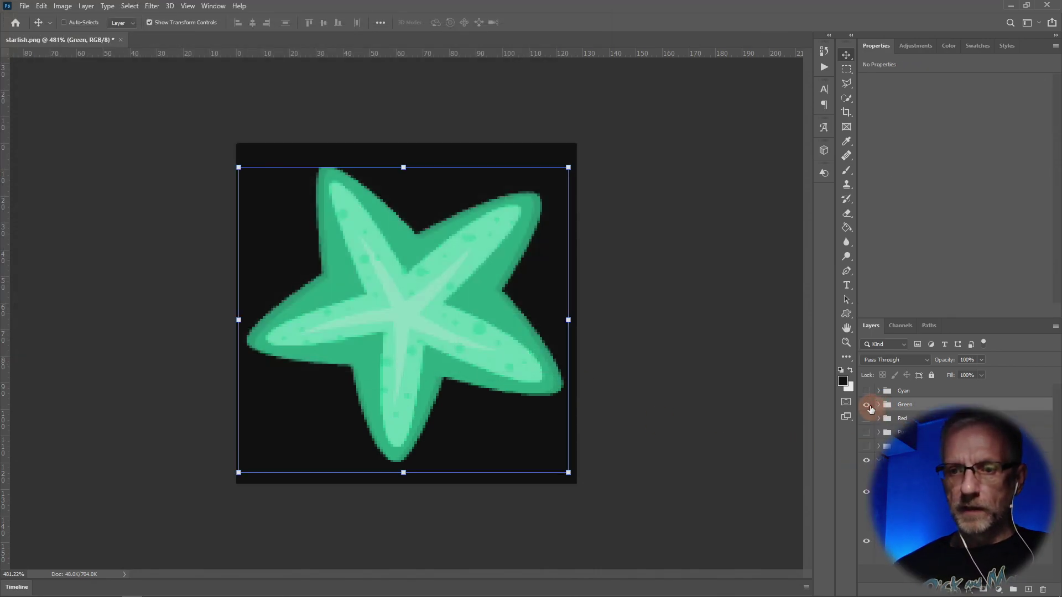
pyautogui.click(866, 404)
pyautogui.click(866, 390)
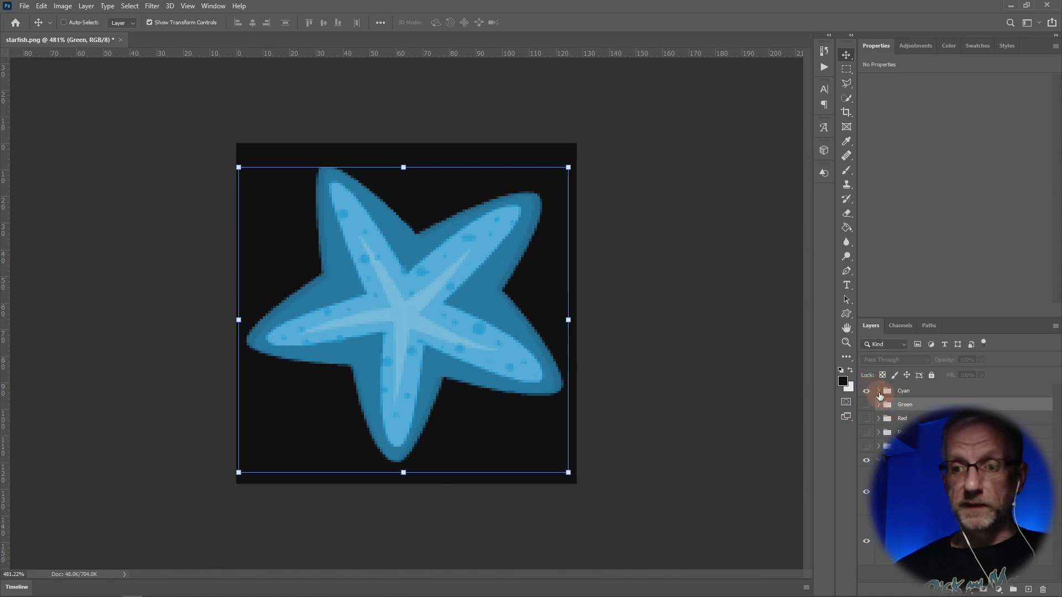
# Step: Set the hue of the Cyan group's Hue/Saturation layer to 194
pyautogui.click(879, 390)
pyautogui.click(916, 419)
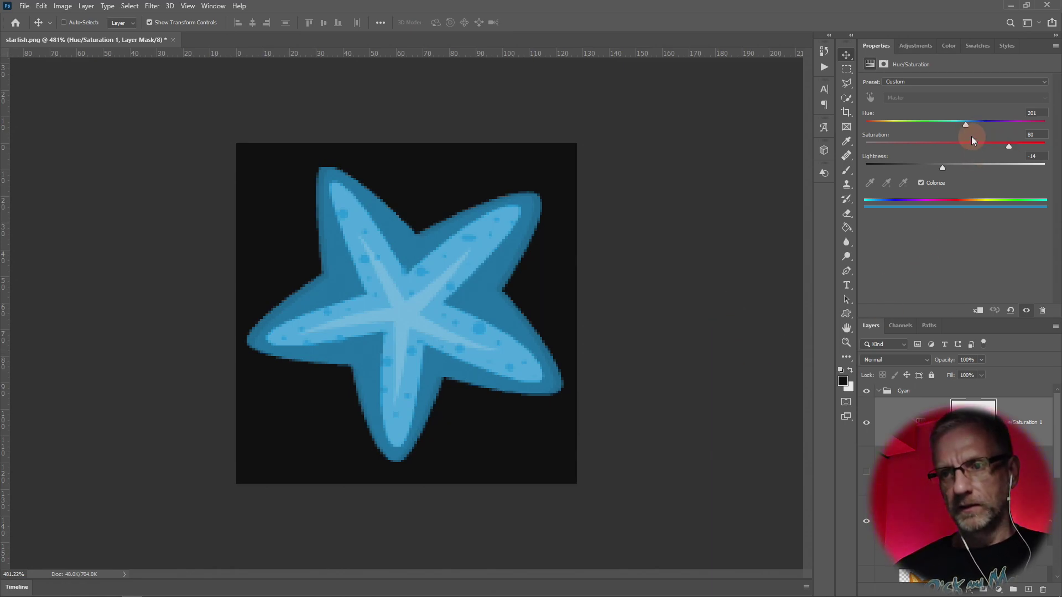
pyautogui.moveTo(966, 125); pyautogui.dragTo(967, 125)
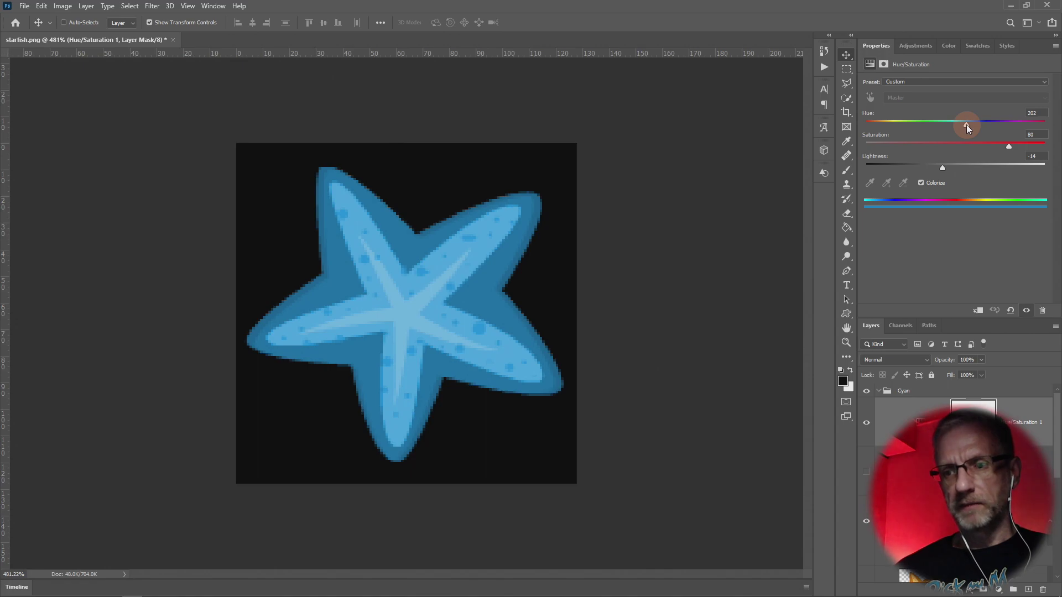
pyautogui.moveTo(966, 125); pyautogui.dragTo(961, 125)
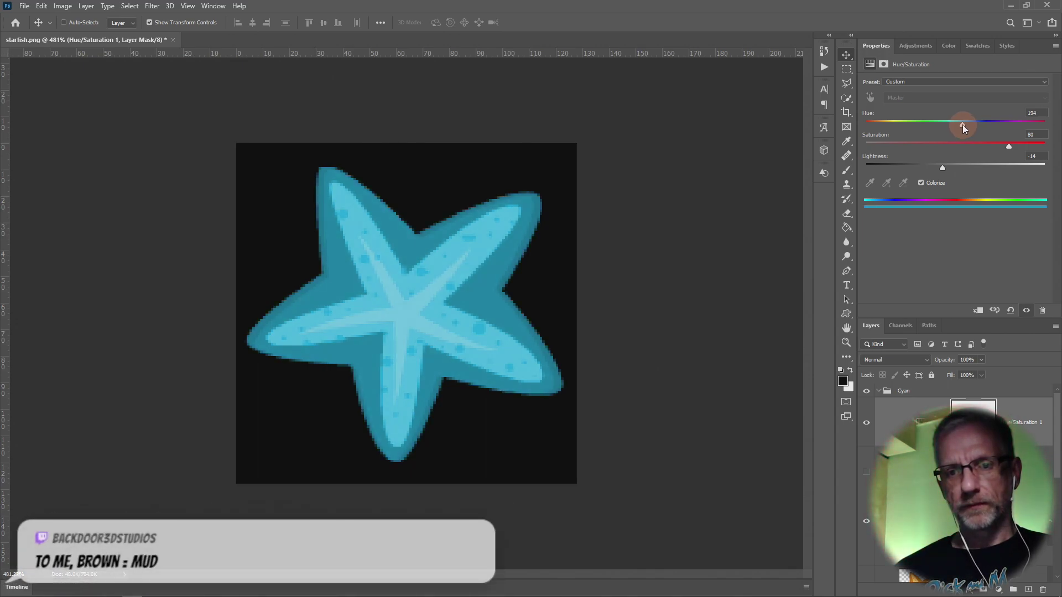
# Step: Save the cyan starfish in the YouTube folder under the name Star Cyan
pyautogui.hotkey('ctrl', 'shift', 's')
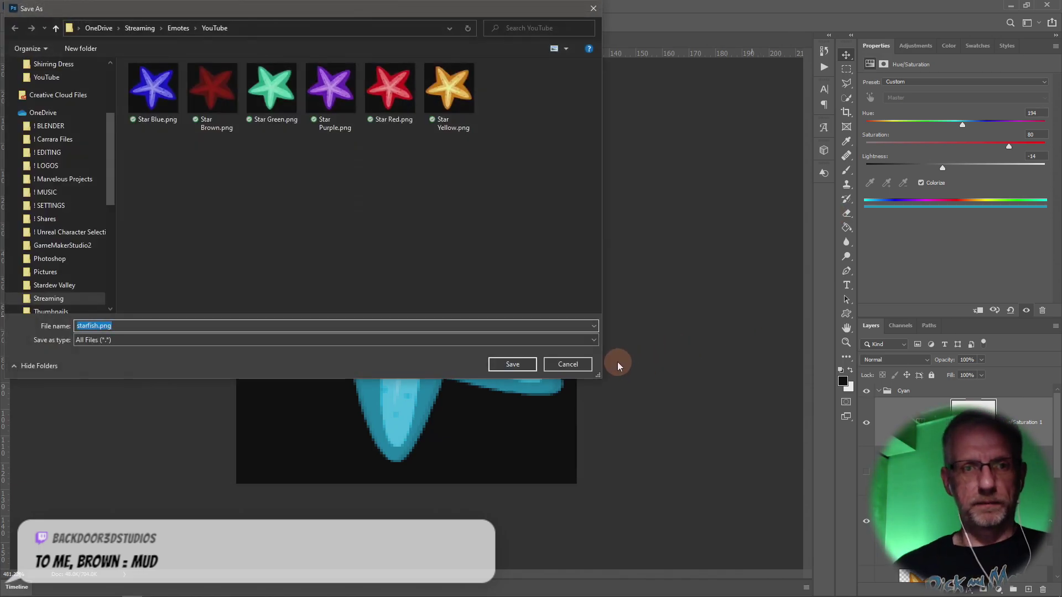
pyautogui.write('Star Cyan')
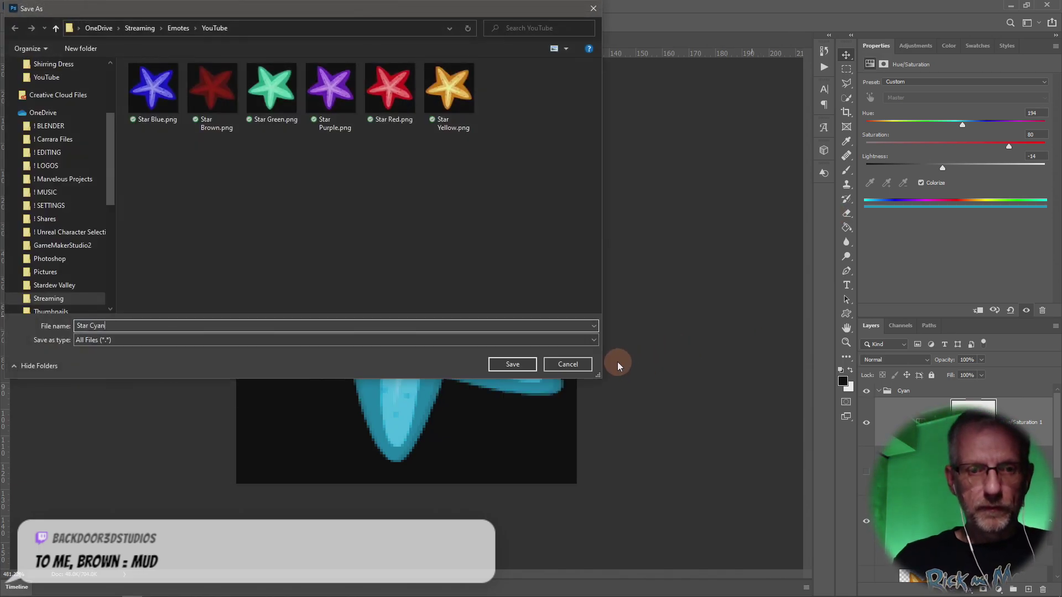
pyautogui.press('Return')
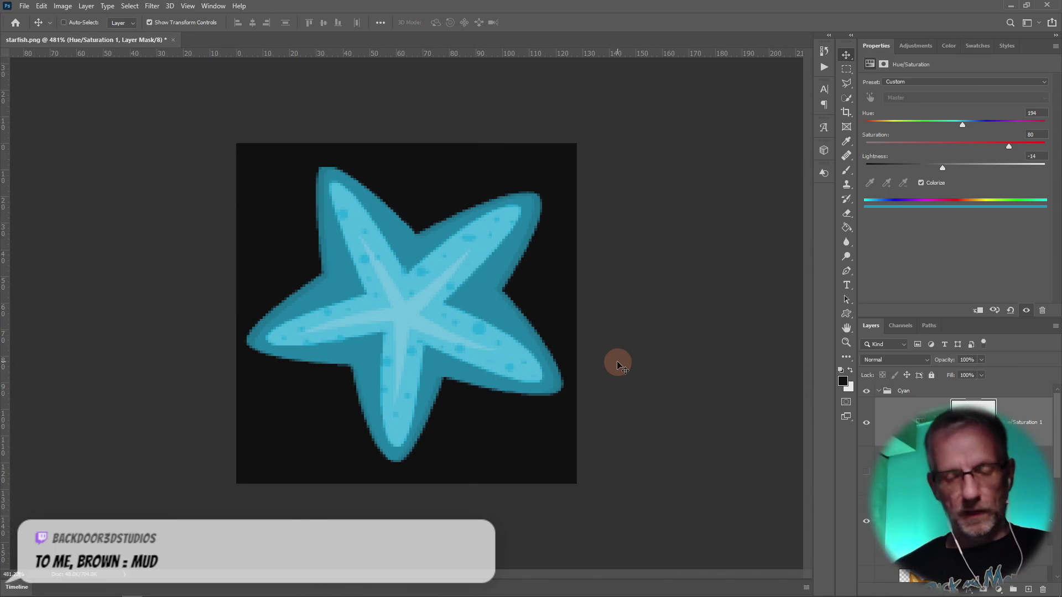
# Step: Switch to YouTube Studio in the browser and open the Giving section of the channel's monetisation page
pyautogui.hotkey('alt', 'Tab')
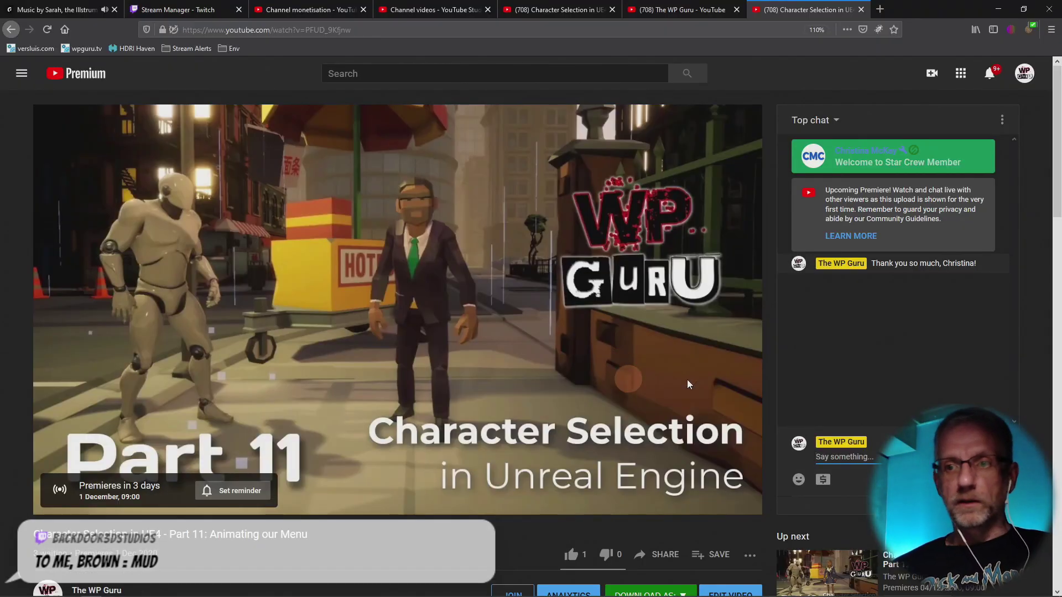
pyautogui.click(434, 9)
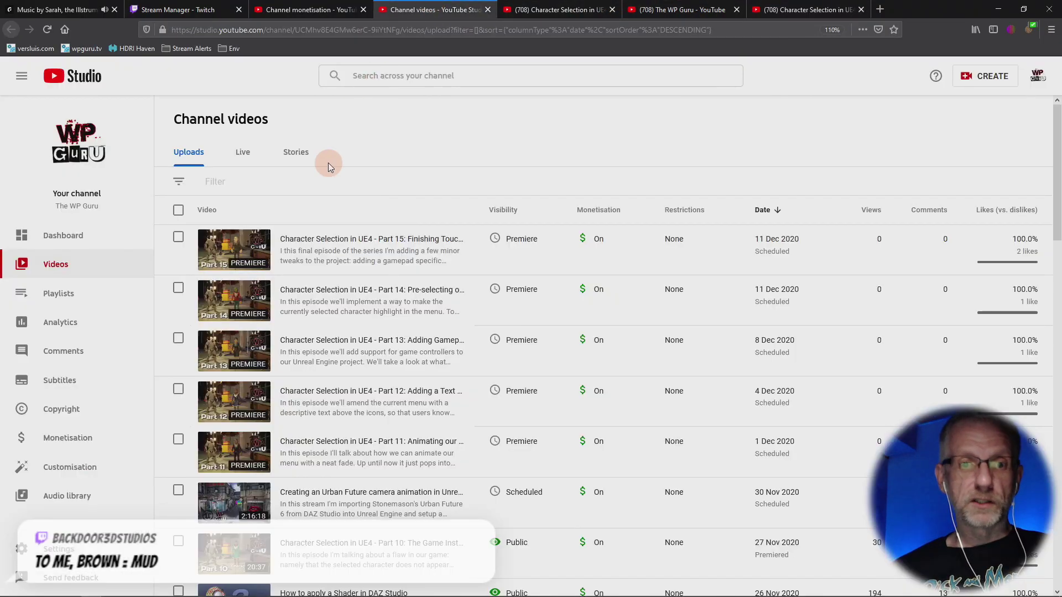
pyautogui.click(81, 442)
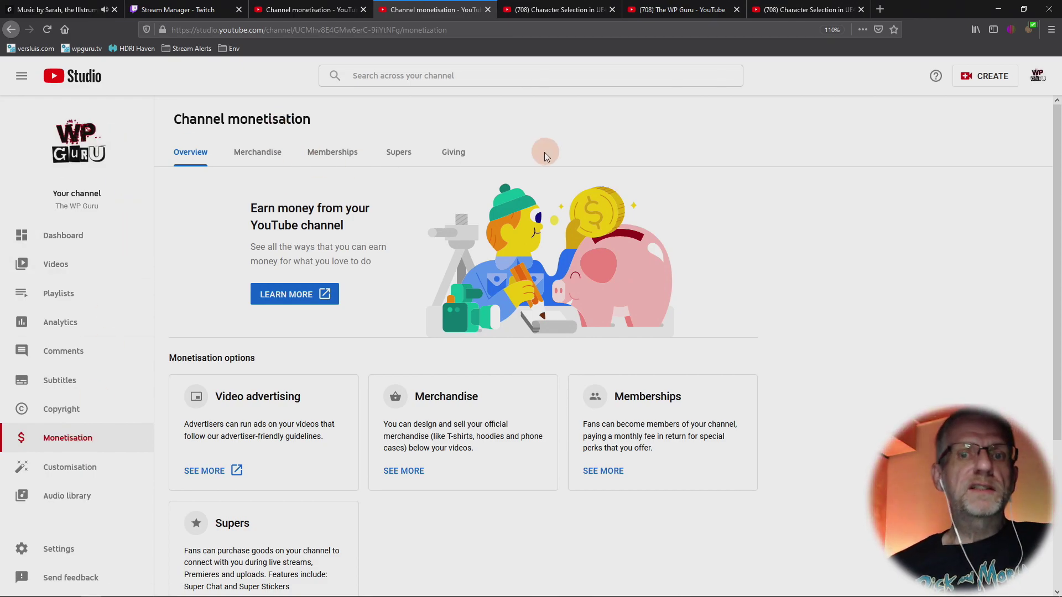
pyautogui.click(462, 164)
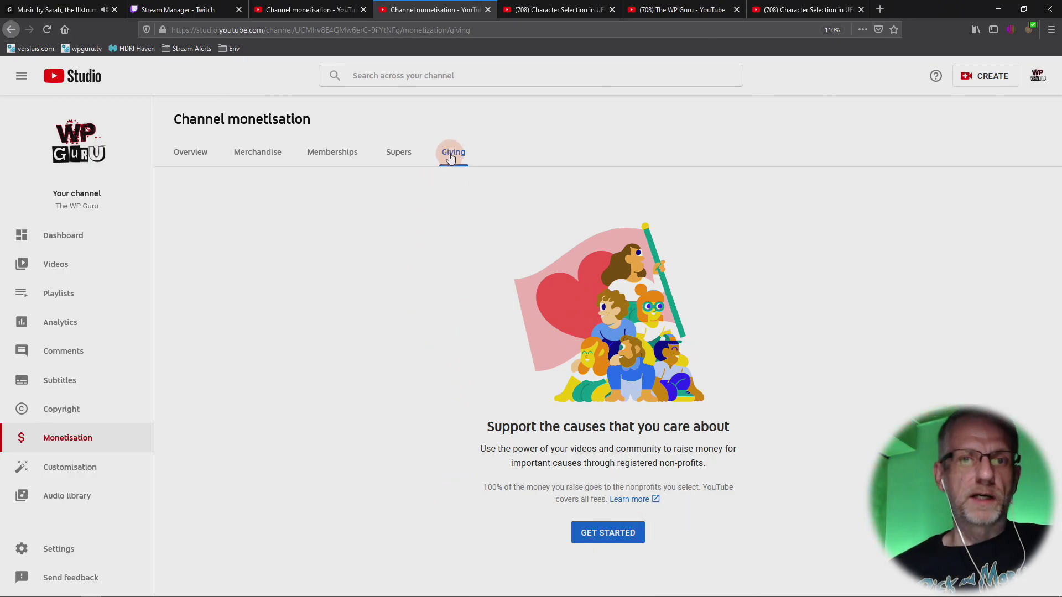
# Step: Open the channel's Memberships section and start editing its badges and emoji
pyautogui.click(320, 160)
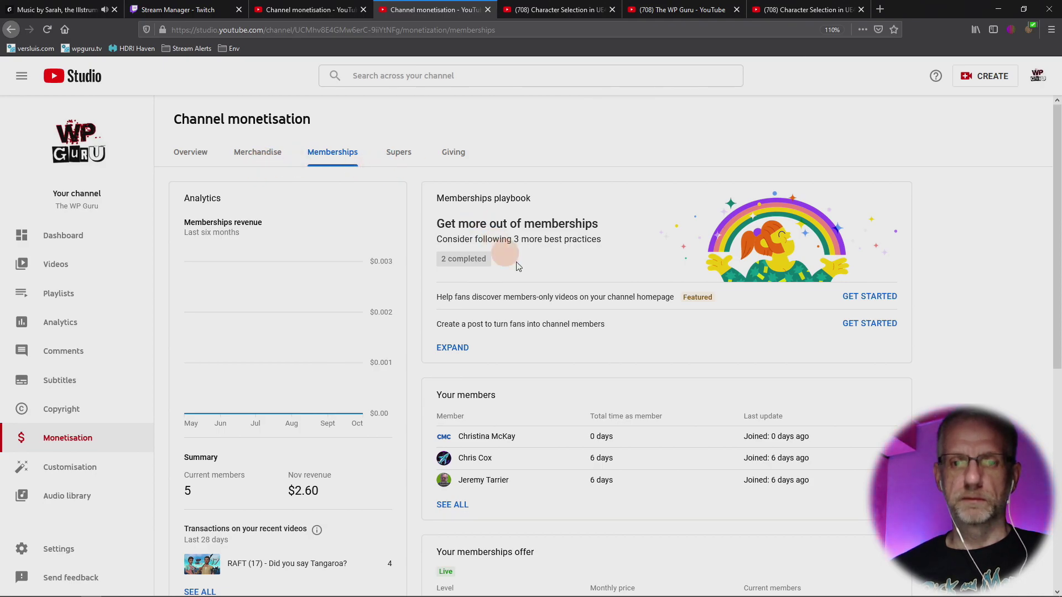
pyautogui.scroll(-3, 578, 543)
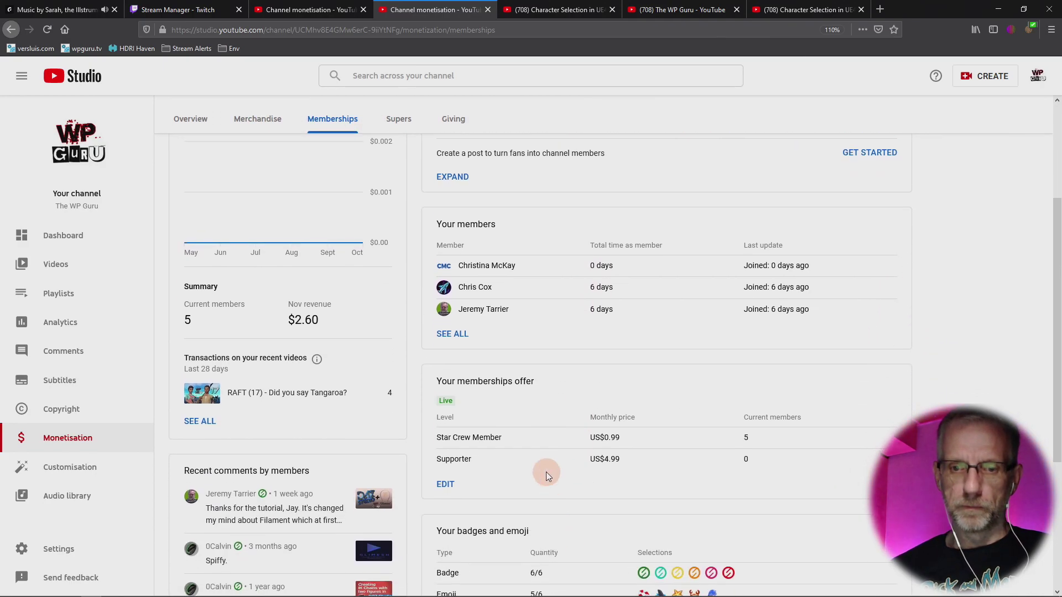
pyautogui.scroll(-2, 540, 404)
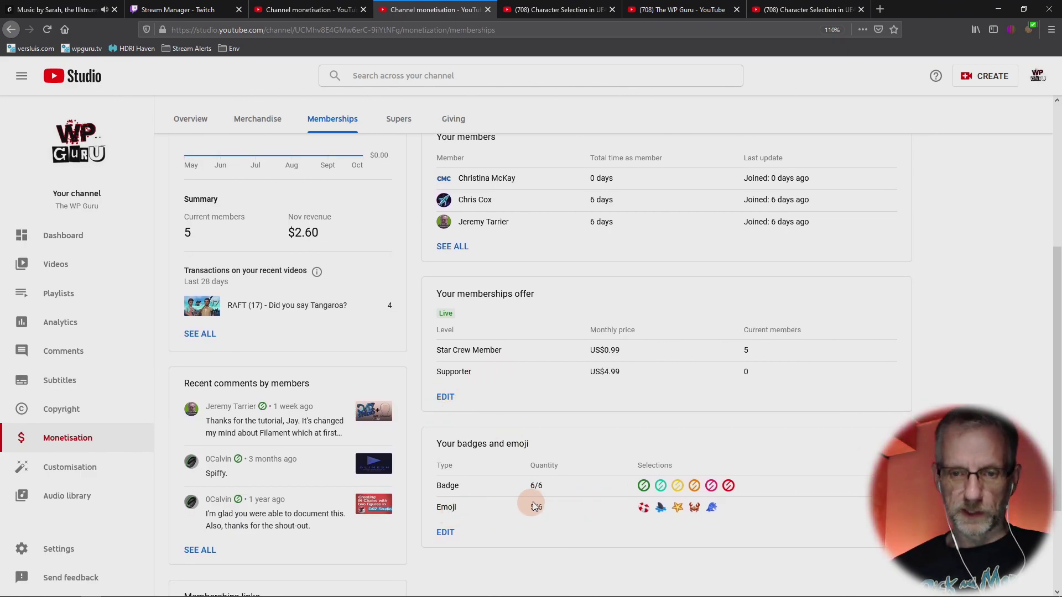
pyautogui.click(446, 532)
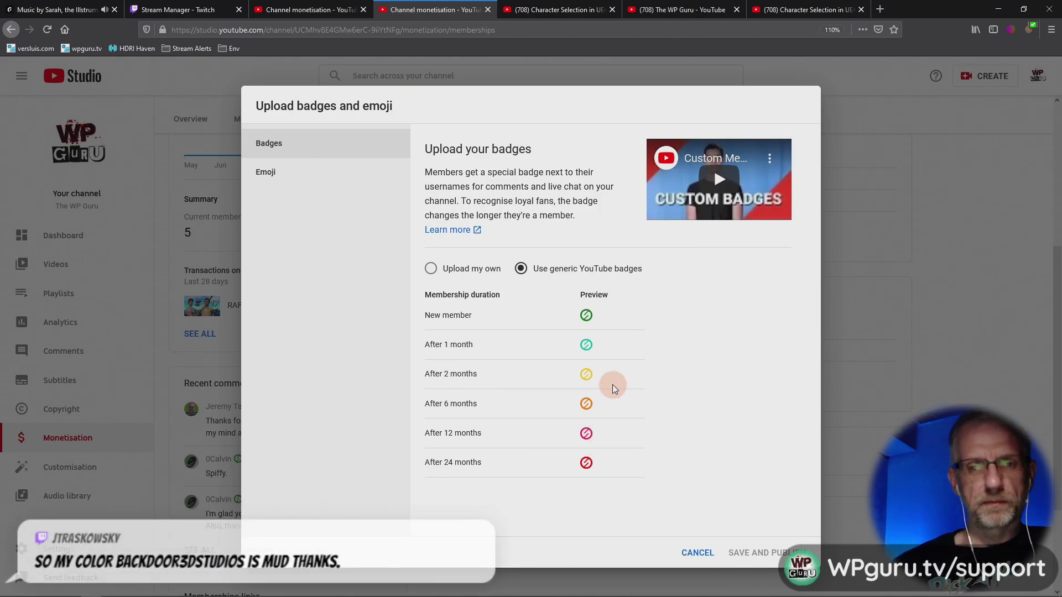
# Step: Capture the list of generic YouTube badges as a screenshot and paste it into a new 473 x 462 px Photoshop document
pyautogui.press('super+shift+s')
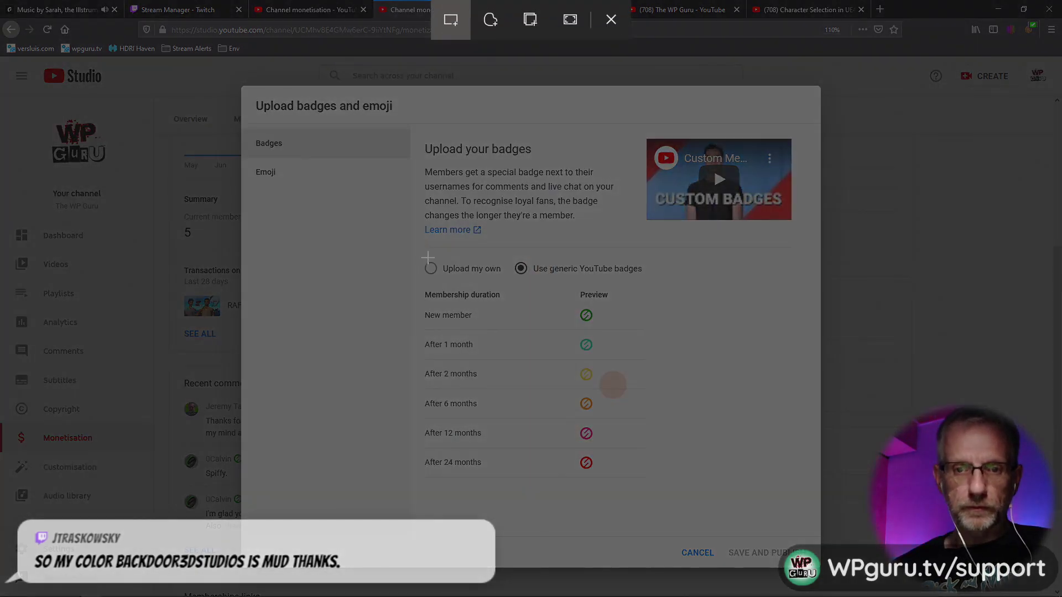
pyautogui.moveTo(415, 252); pyautogui.dragTo(680, 512)
pyautogui.hotkey('alt', 'Tab')
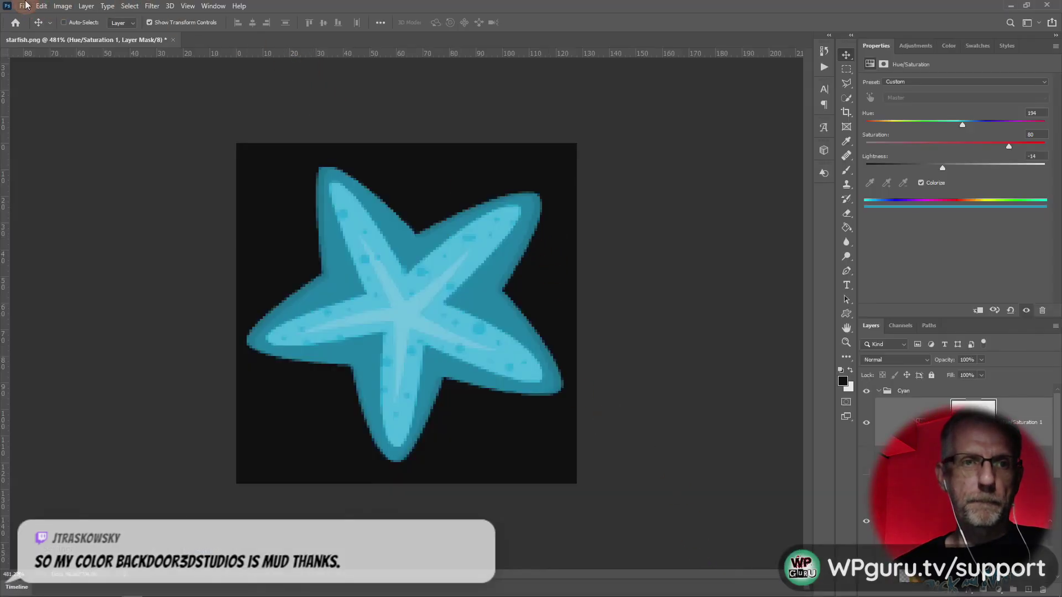
pyautogui.click(24, 7)
pyautogui.click(30, 17)
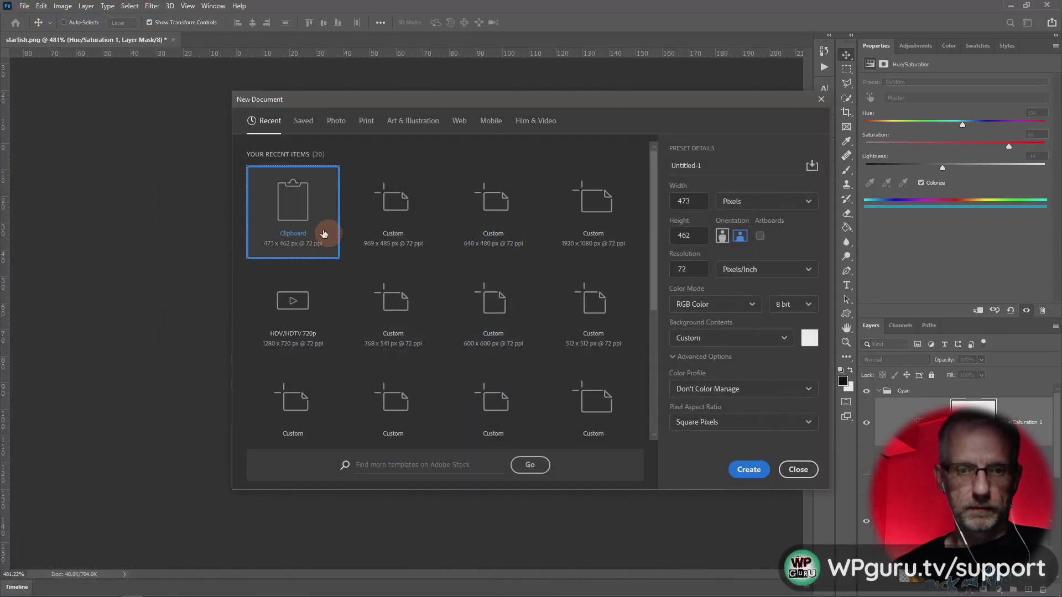
pyautogui.click(749, 469)
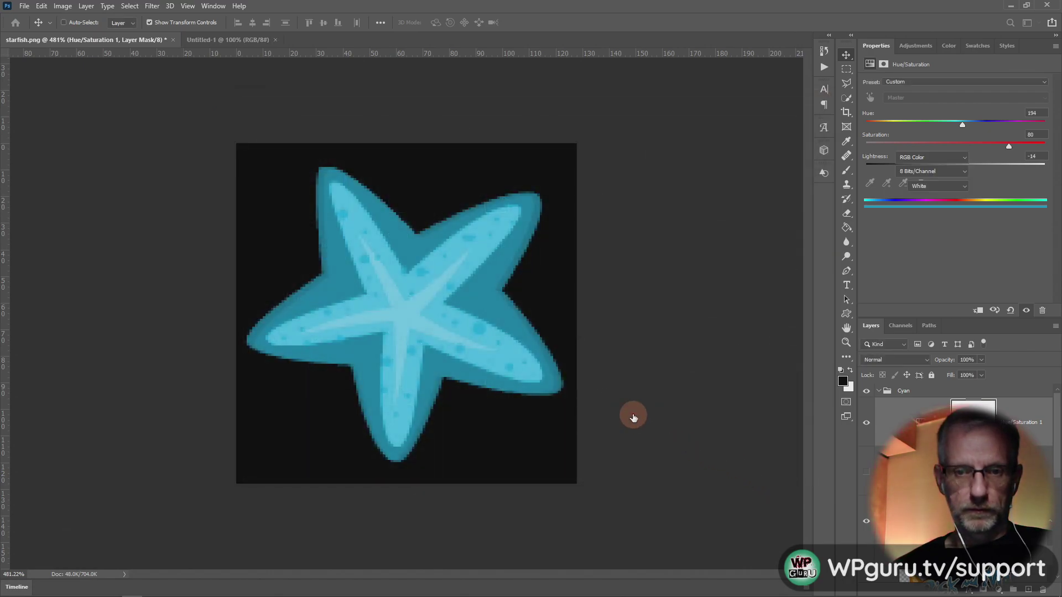
pyautogui.hotkey('ctrl', 'v')
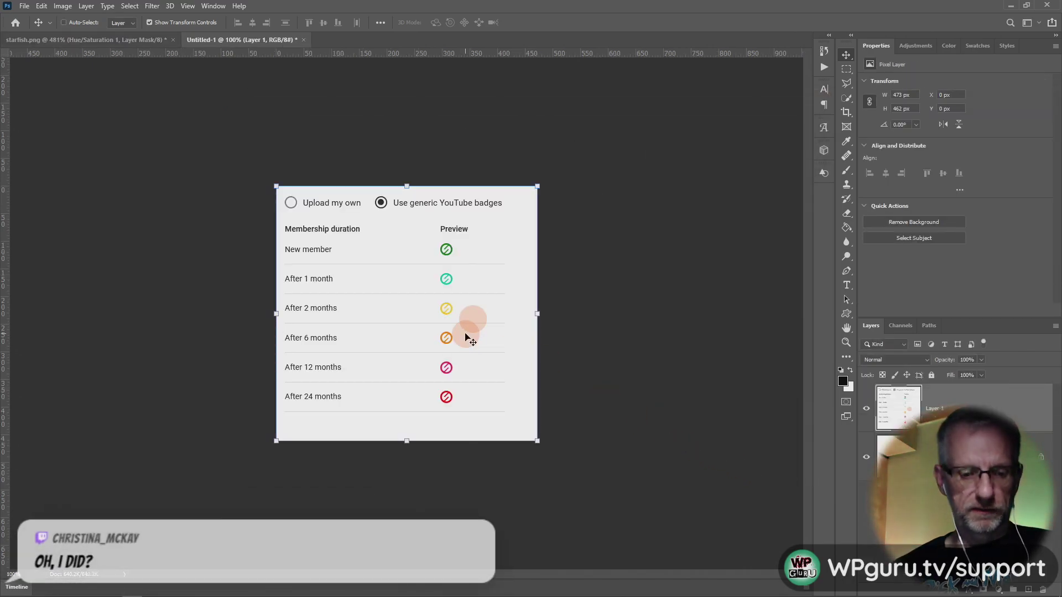
pyautogui.hotkey('ctrl', '+')
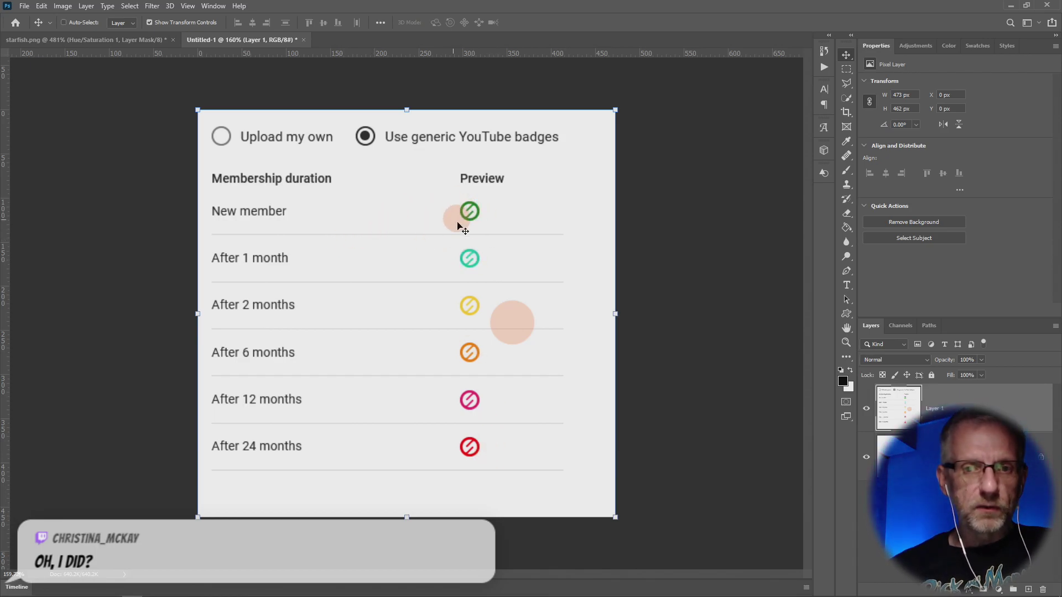
# Step: Return to YouTube Studio, choose to upload own badges, and browse to Streaming > Emotes > YouTube for the New member image
pyautogui.hotkey('alt', 'Tab')
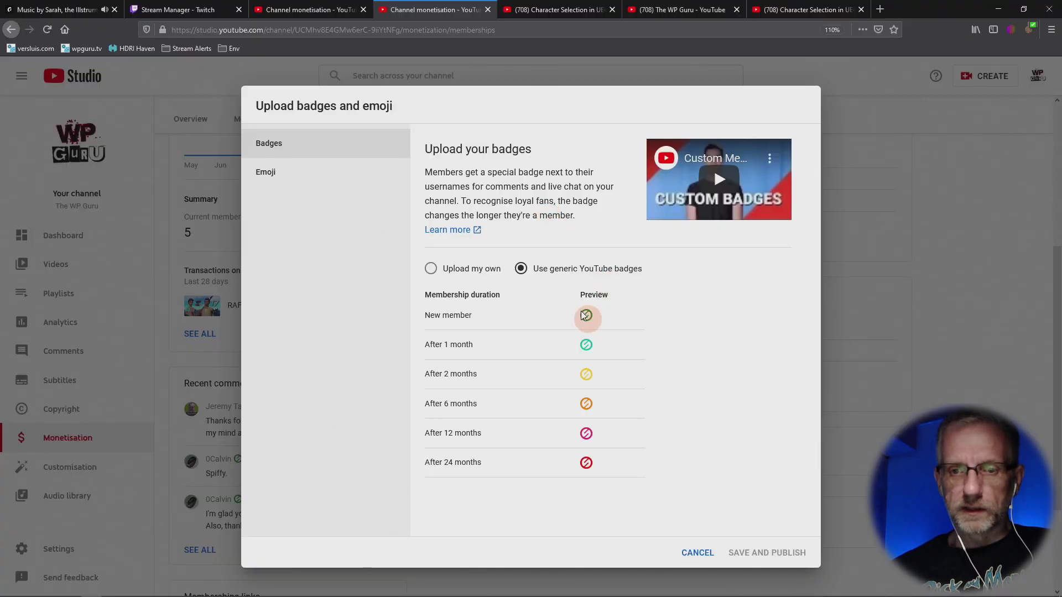
pyautogui.click(431, 269)
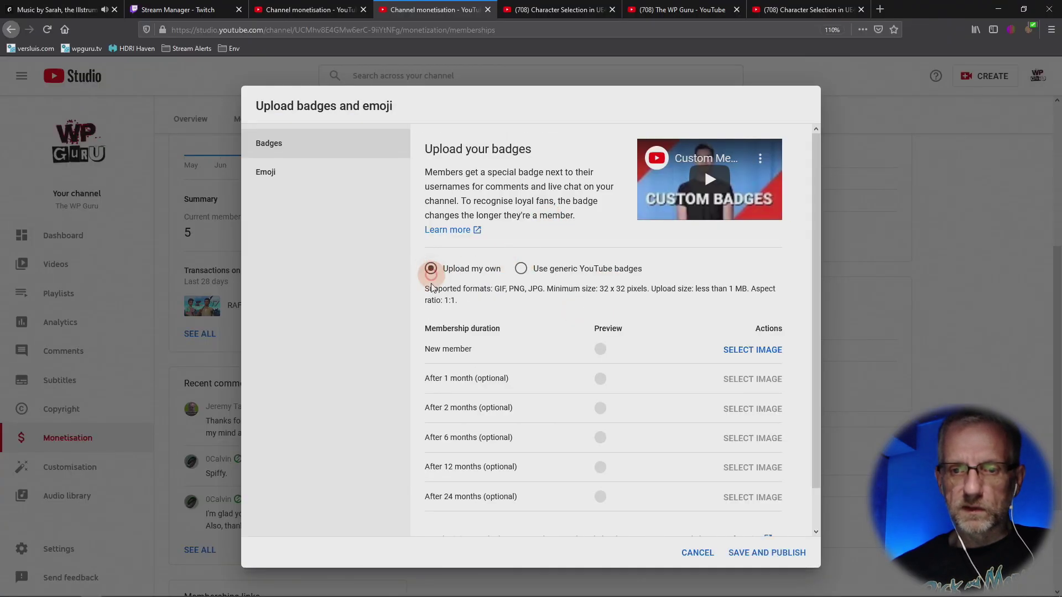
pyautogui.click(763, 350)
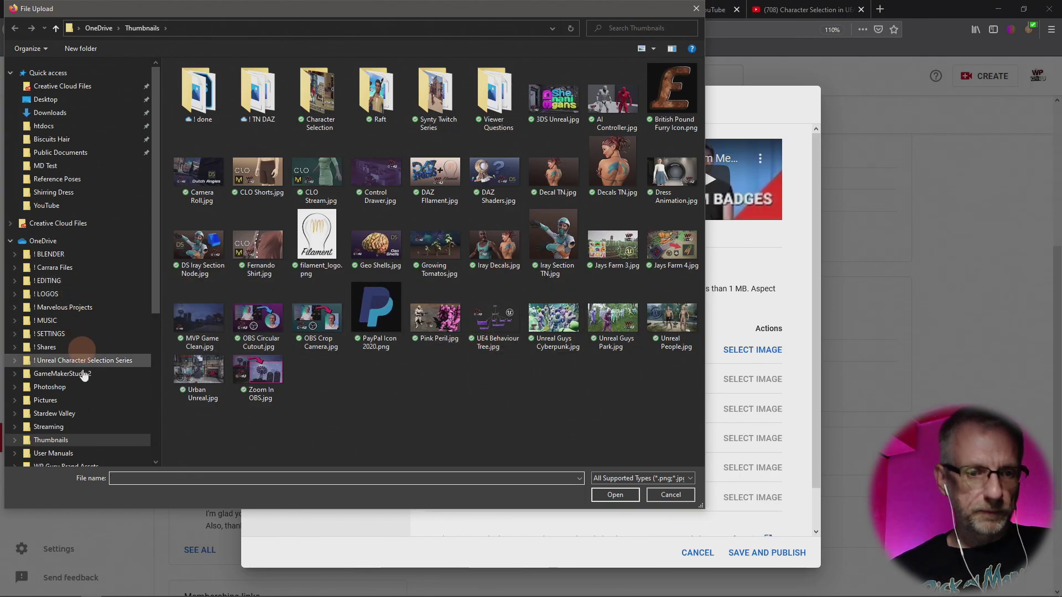
pyautogui.click(76, 431)
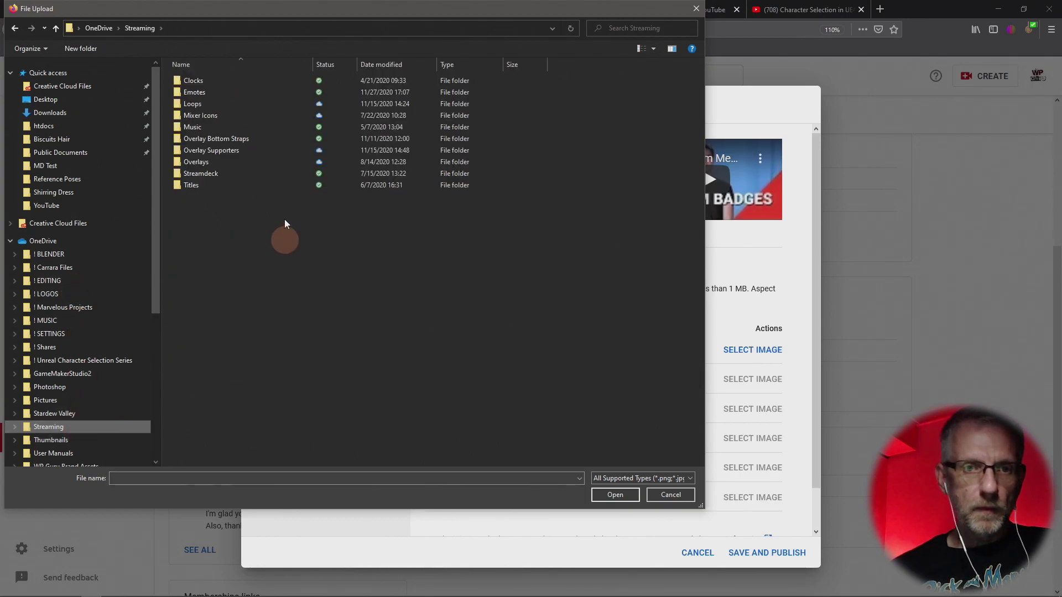
pyautogui.doubleClick(239, 92)
pyautogui.doubleClick(213, 81)
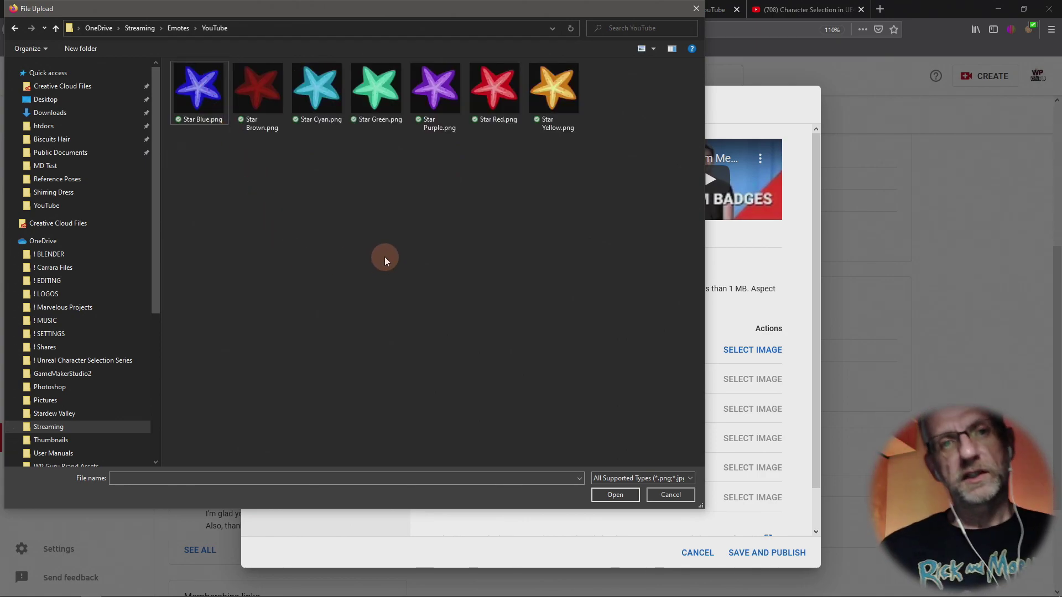
# Step: Upload Star Green.png as the New member badge
pyautogui.click(394, 105)
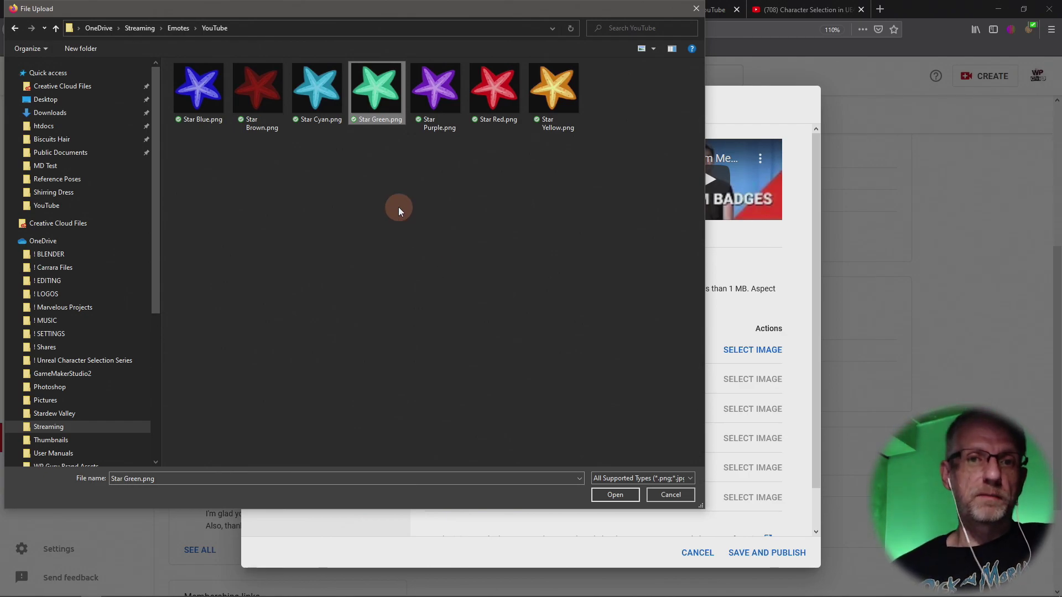
pyautogui.click(332, 108)
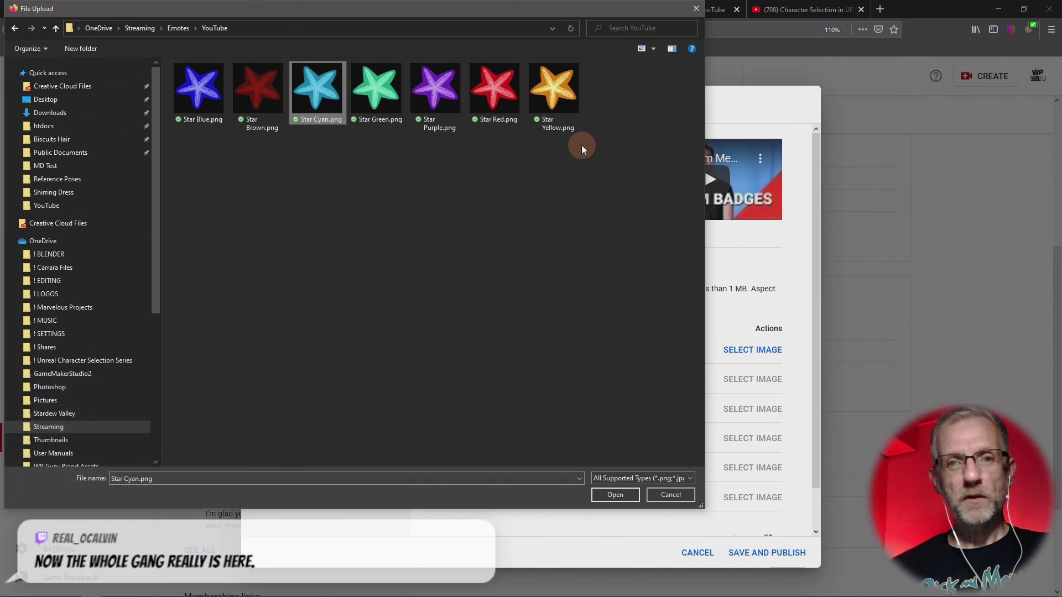
pyautogui.click(376, 89)
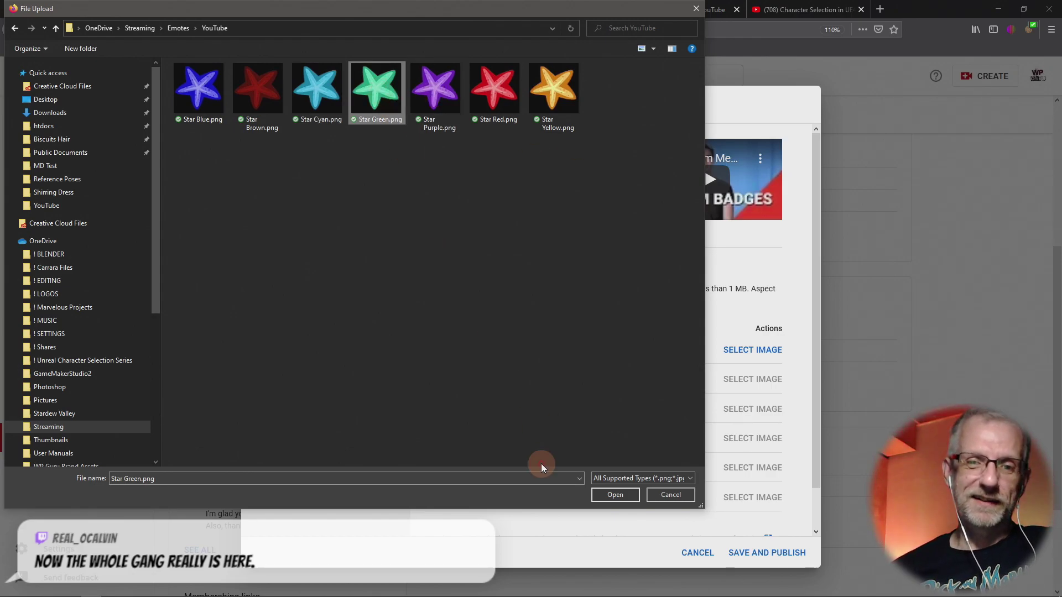
pyautogui.click(615, 496)
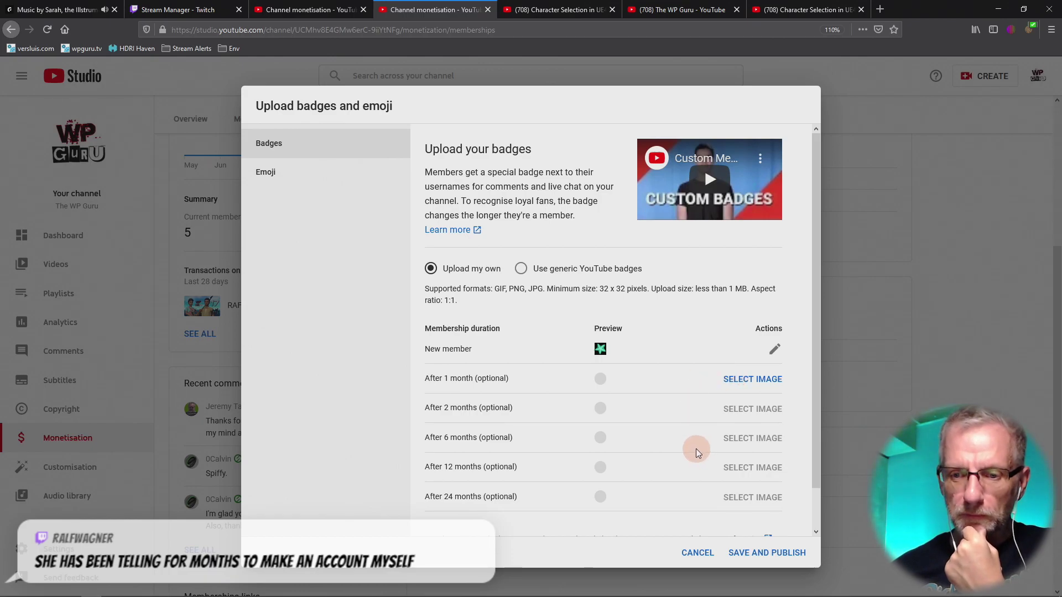
# Step: Switch to starfish.png in Photoshop and hide its black background layer
pyautogui.hotkey('alt', 'Tab')
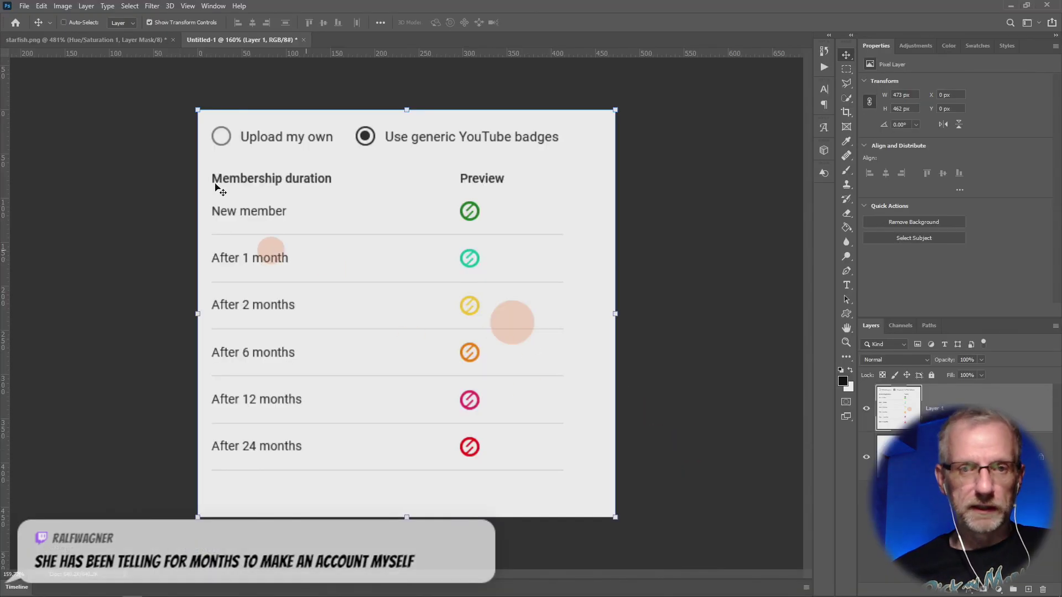
pyautogui.click(100, 40)
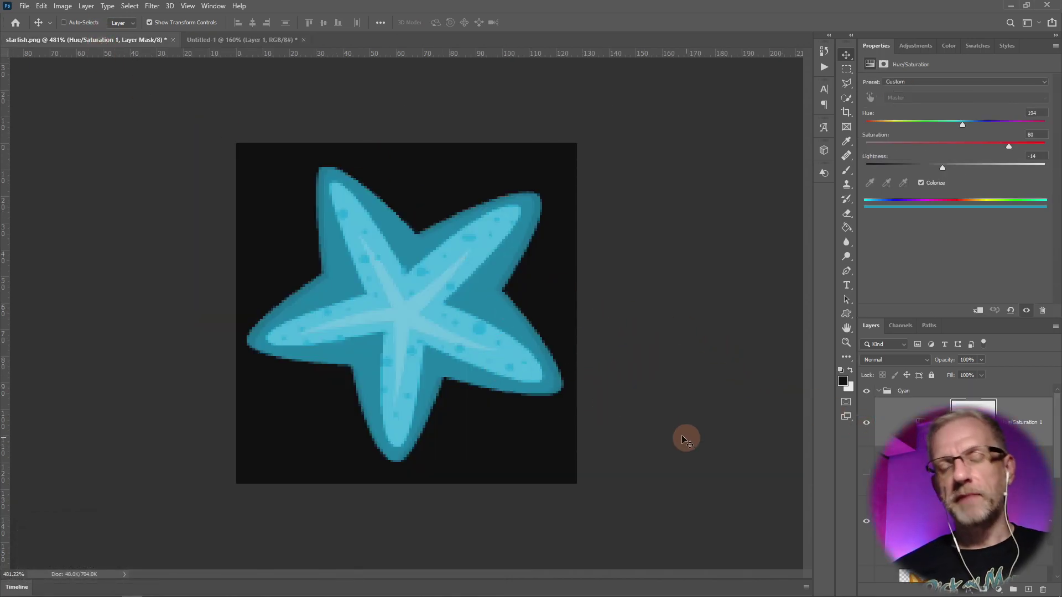
pyautogui.scroll(-3, 952, 437)
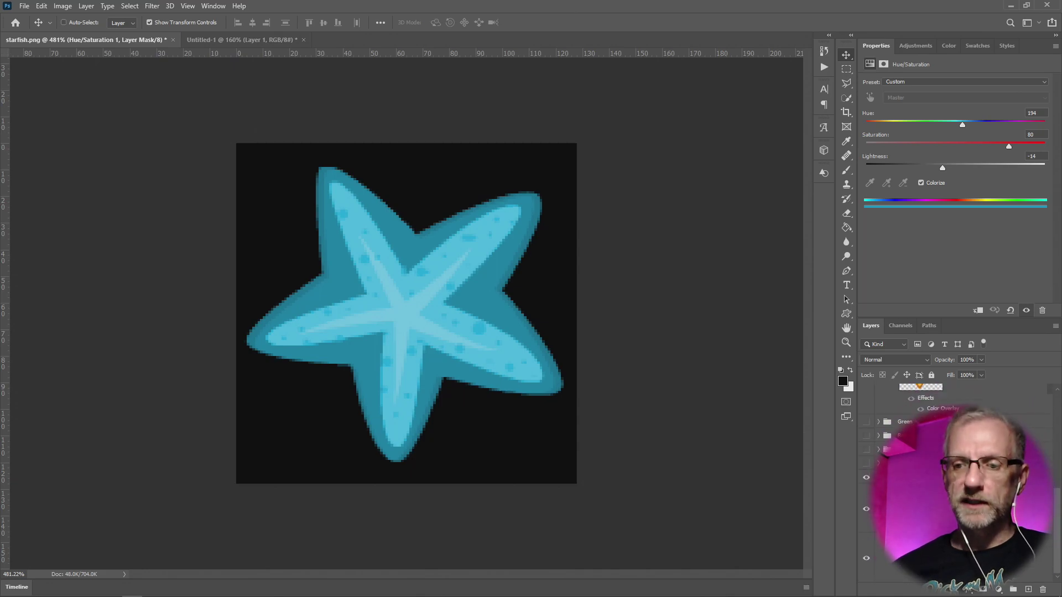
pyautogui.click(865, 559)
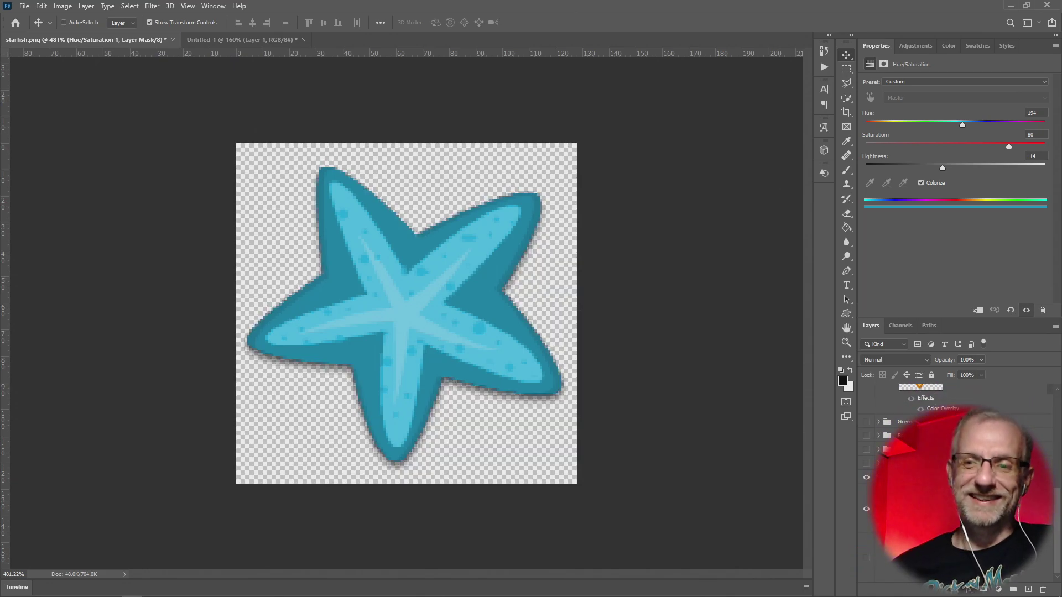
pyautogui.scroll(3, 885, 453)
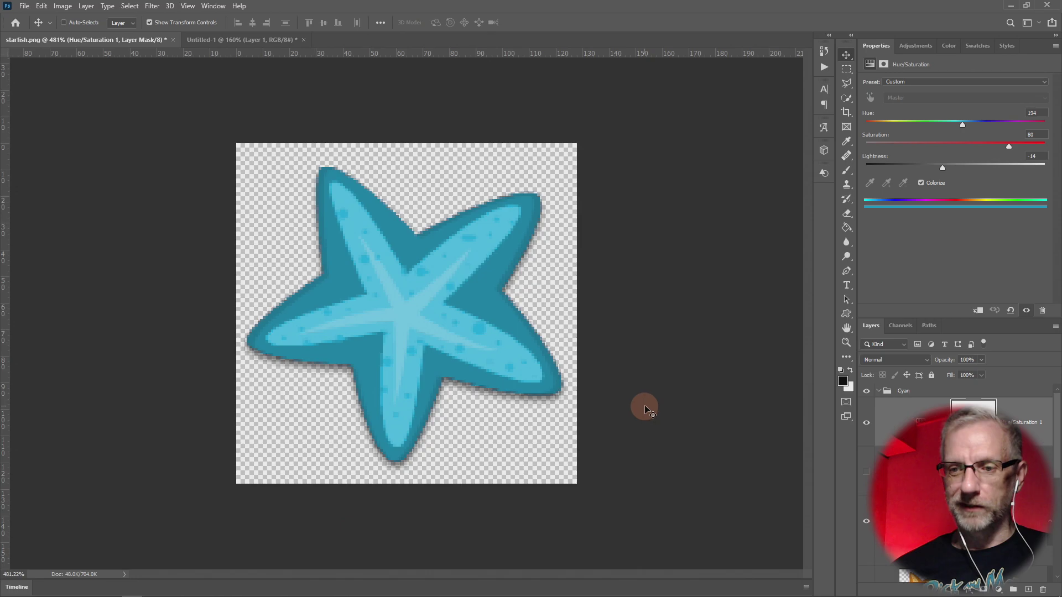
# Step: Save the transparent cyan starfish over Star Cyan.png in the YouTube folder, replacing the existing file
pyautogui.hotkey('ctrl', 'shift', 's')
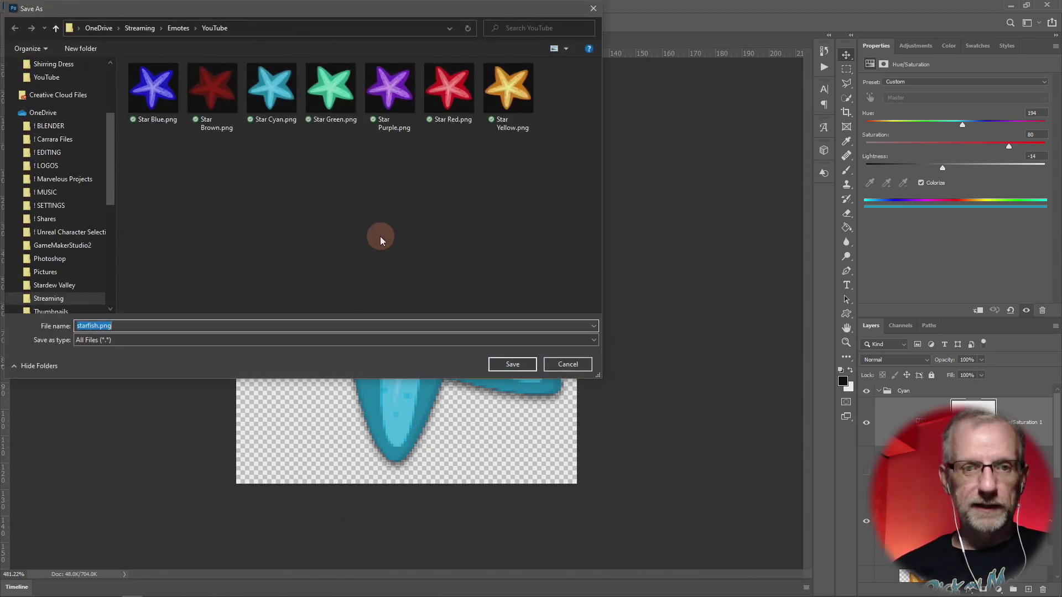
pyautogui.click(261, 88)
pyautogui.click(512, 364)
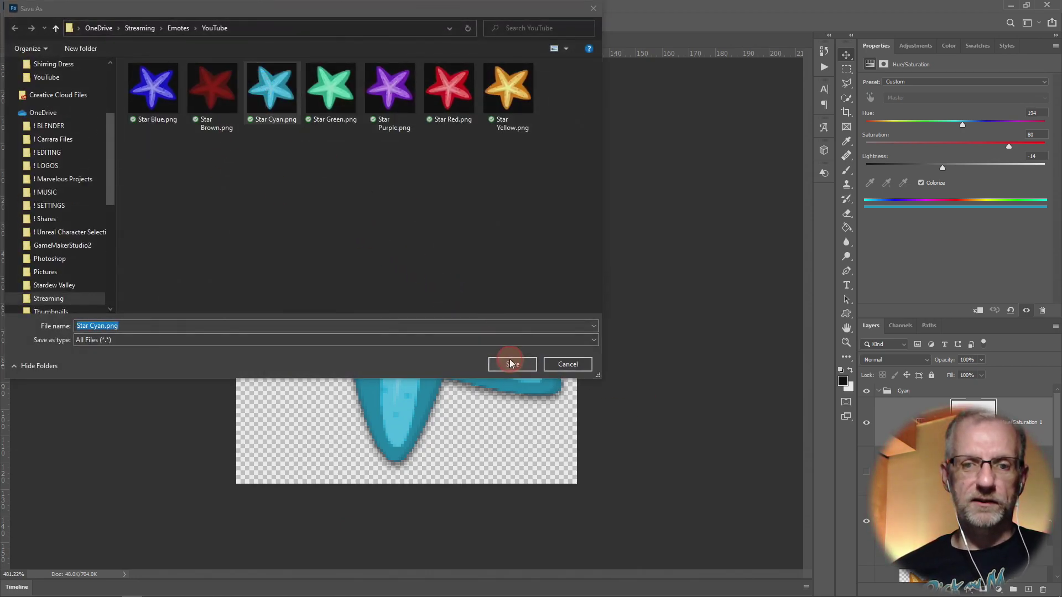
pyautogui.click(557, 306)
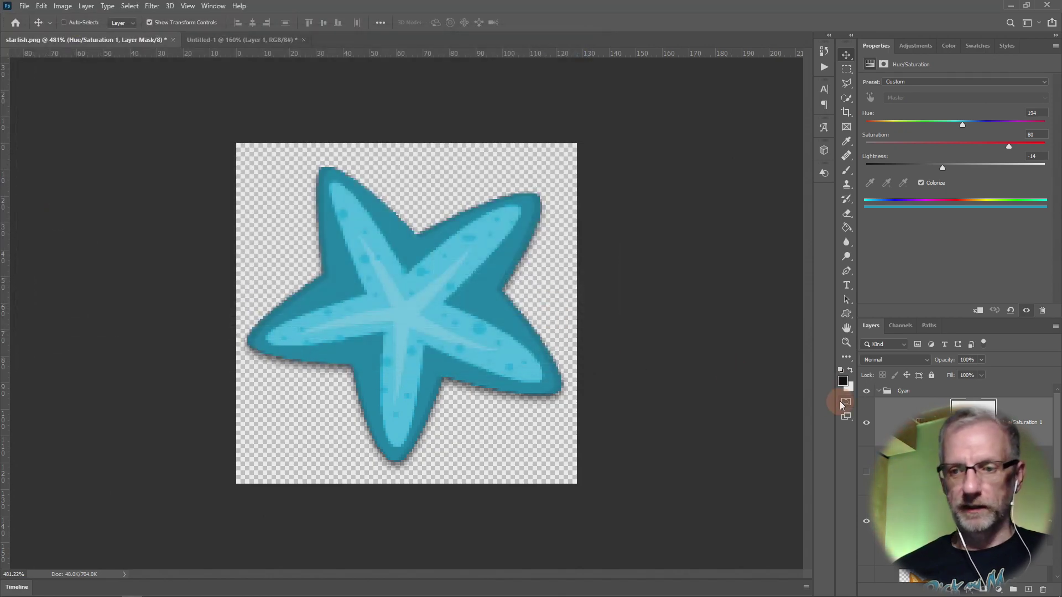
# Step: Show the Green group instead of Cyan and save the transparent starfish over the existing Star Green.png
pyautogui.click(880, 395)
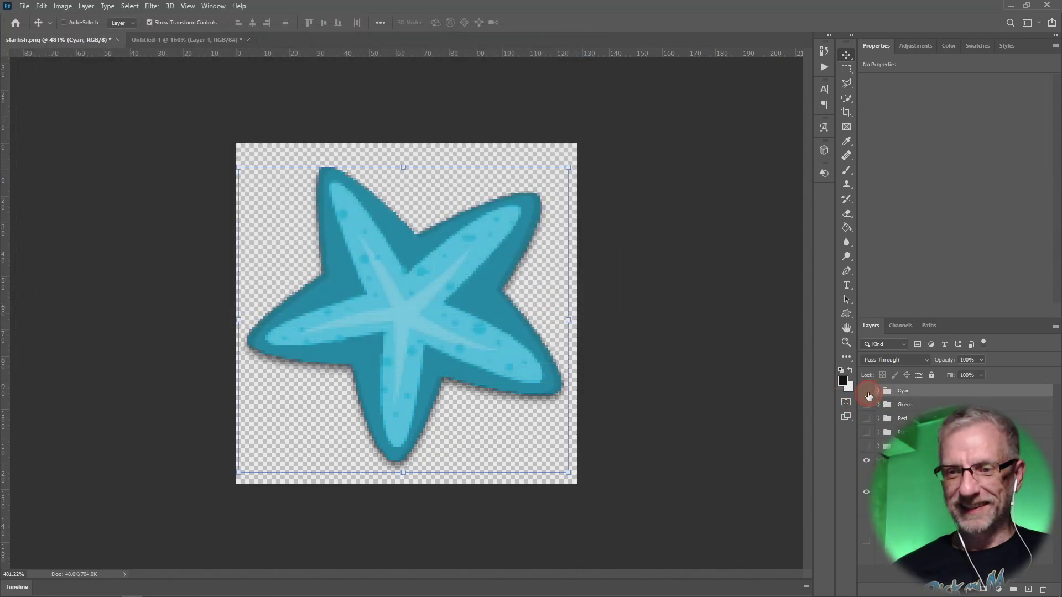
pyautogui.click(866, 391)
pyautogui.click(867, 404)
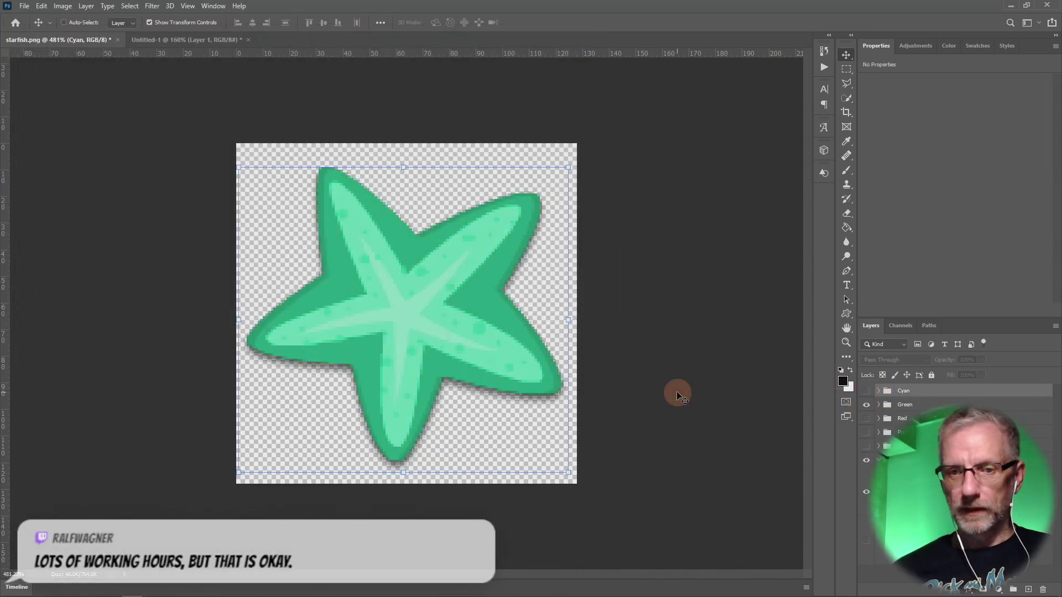
pyautogui.hotkey('ctrl', 'shift', 's')
pyautogui.click(312, 91)
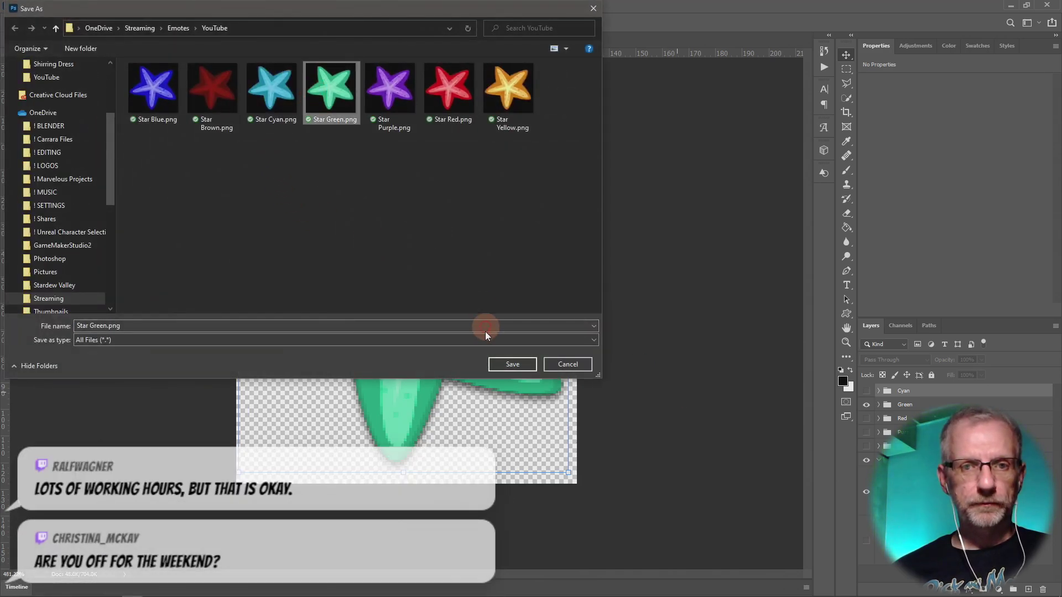
pyautogui.click(513, 364)
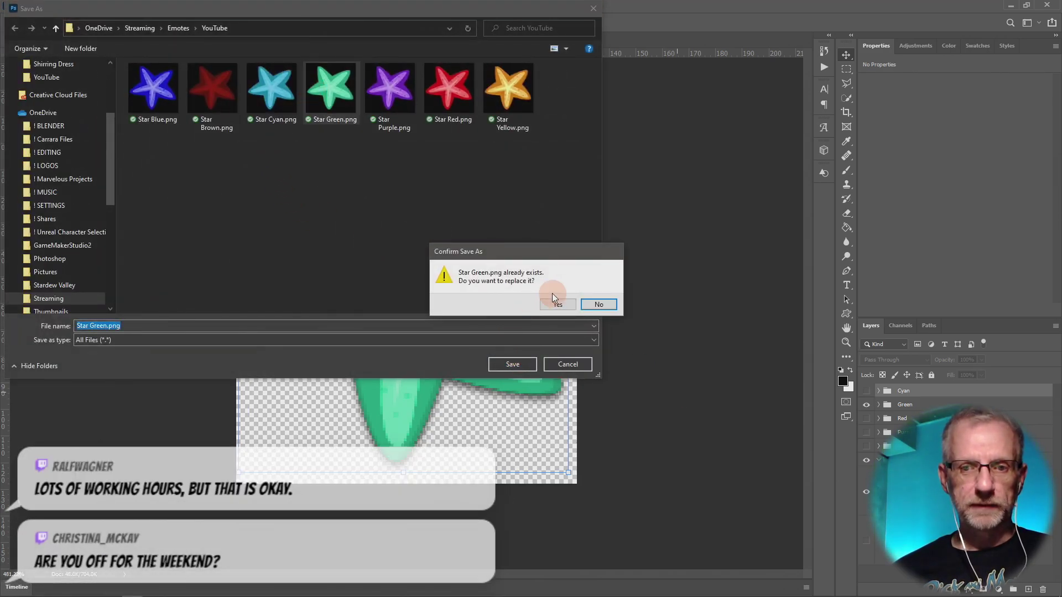
pyautogui.click(565, 304)
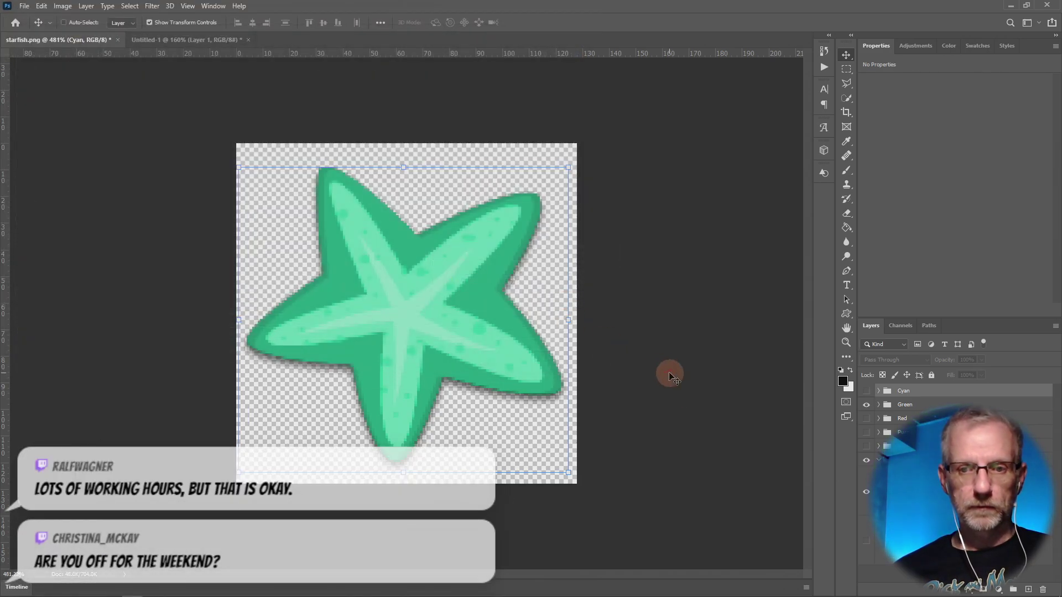
# Step: Show the Red group instead of Green and switch the visible layers inside it from the dark brown-red to the bright red variant
pyautogui.click(866, 406)
pyautogui.click(867, 419)
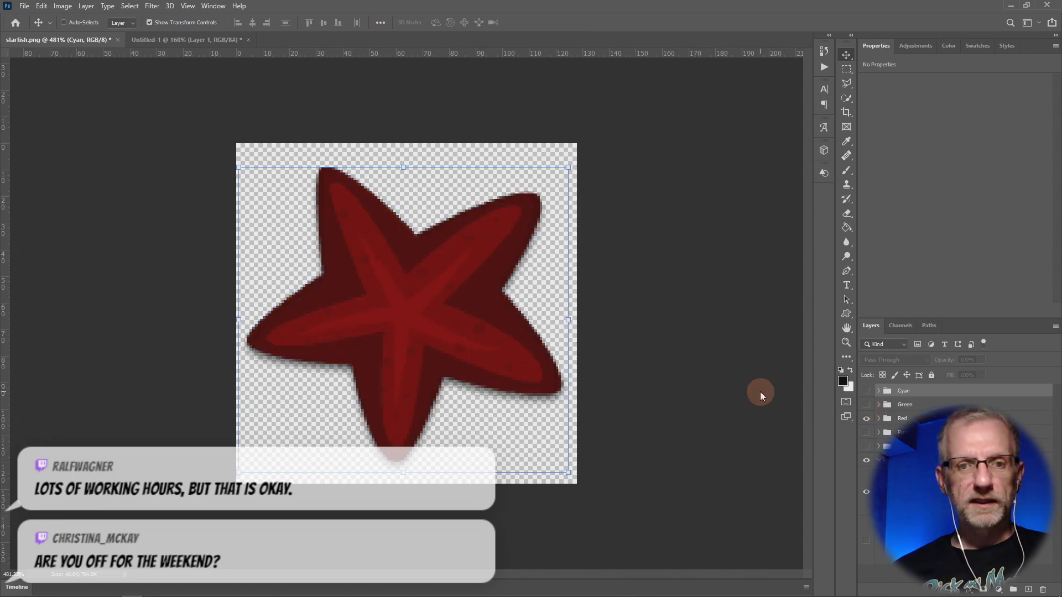
pyautogui.hotkey('ctrl', 'shift', 's')
pyautogui.click(573, 364)
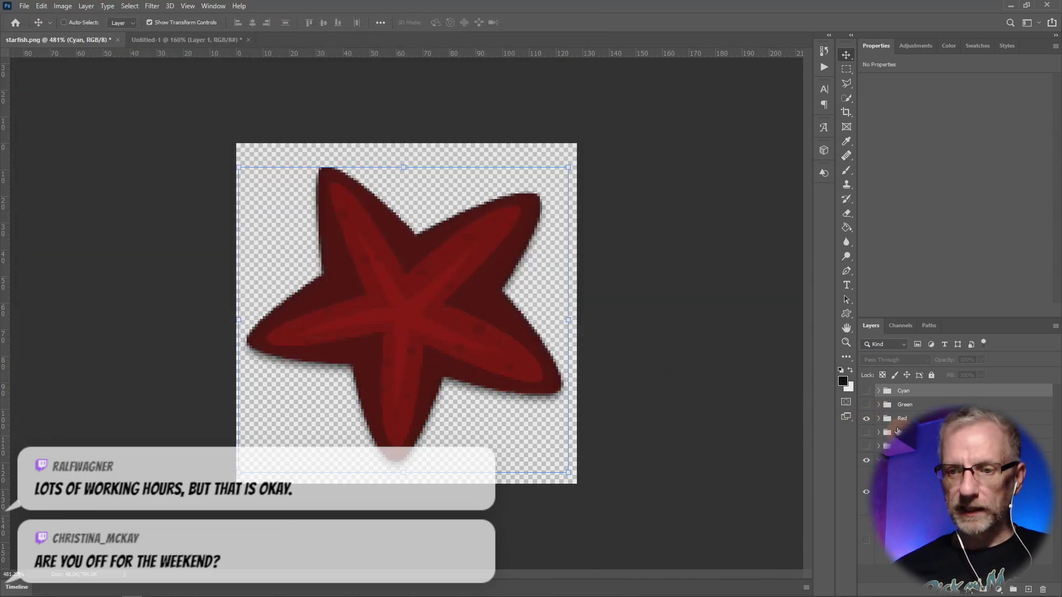
pyautogui.click(879, 419)
pyautogui.click(866, 453)
pyautogui.click(866, 500)
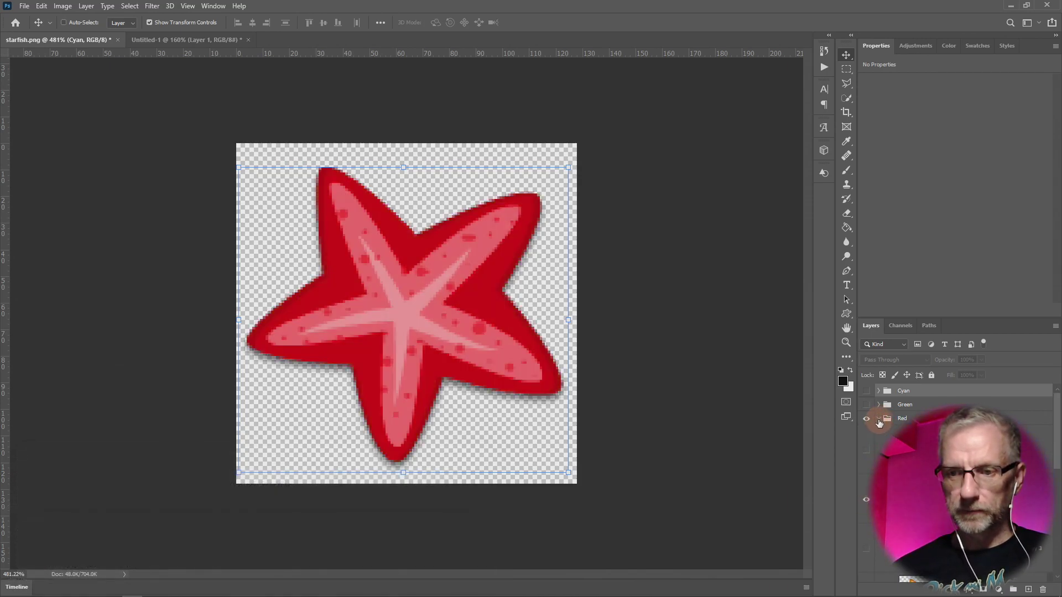
# Step: Save the bright red starfish over Star Red.png in the YouTube folder, replacing the existing file
pyautogui.hotkey('ctrl', 'shift', 's')
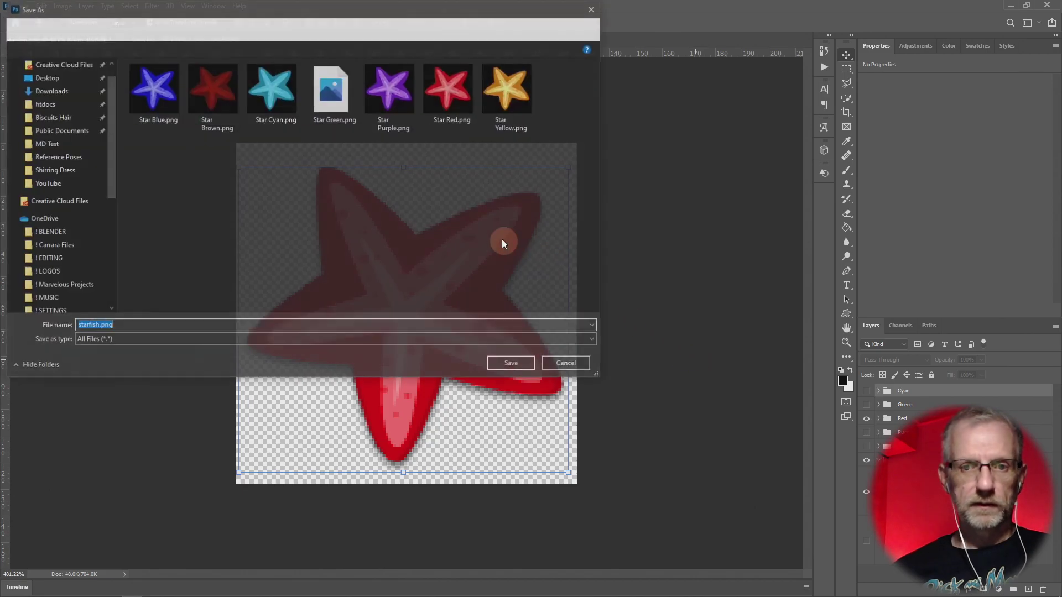
pyautogui.click(476, 92)
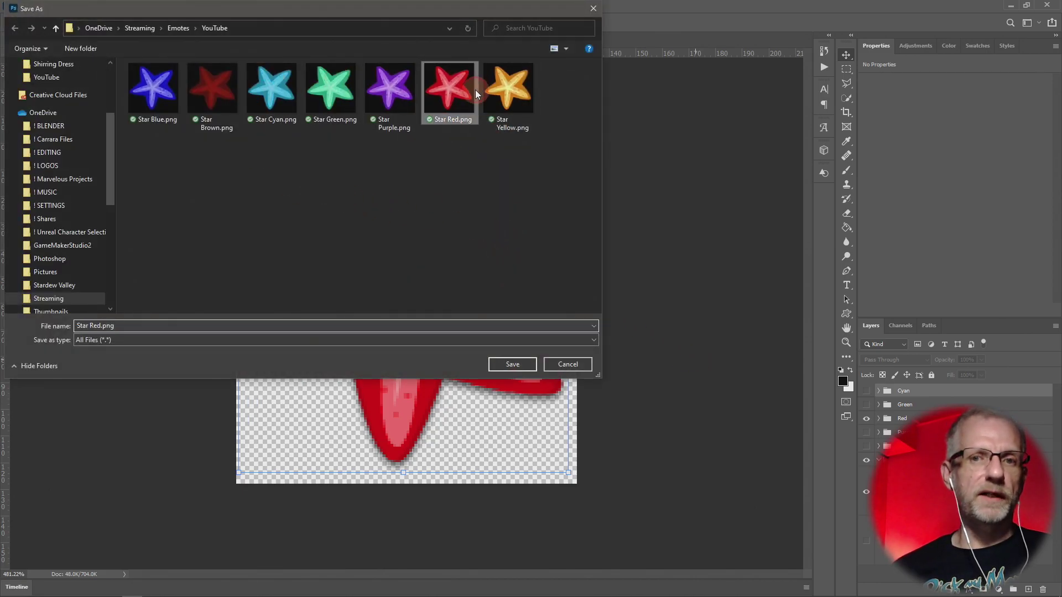
pyautogui.click(516, 365)
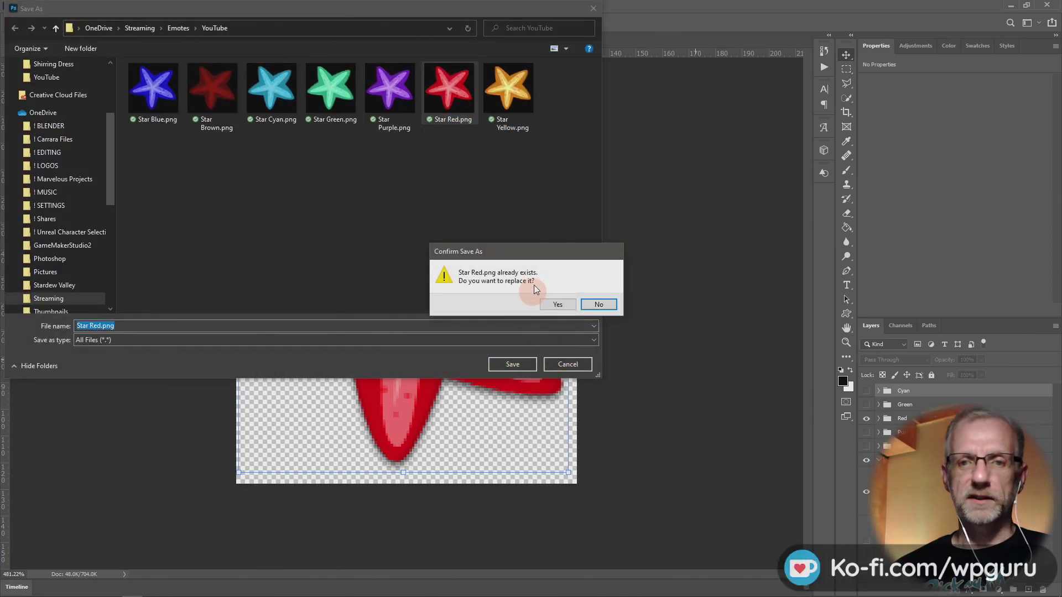
pyautogui.click(561, 308)
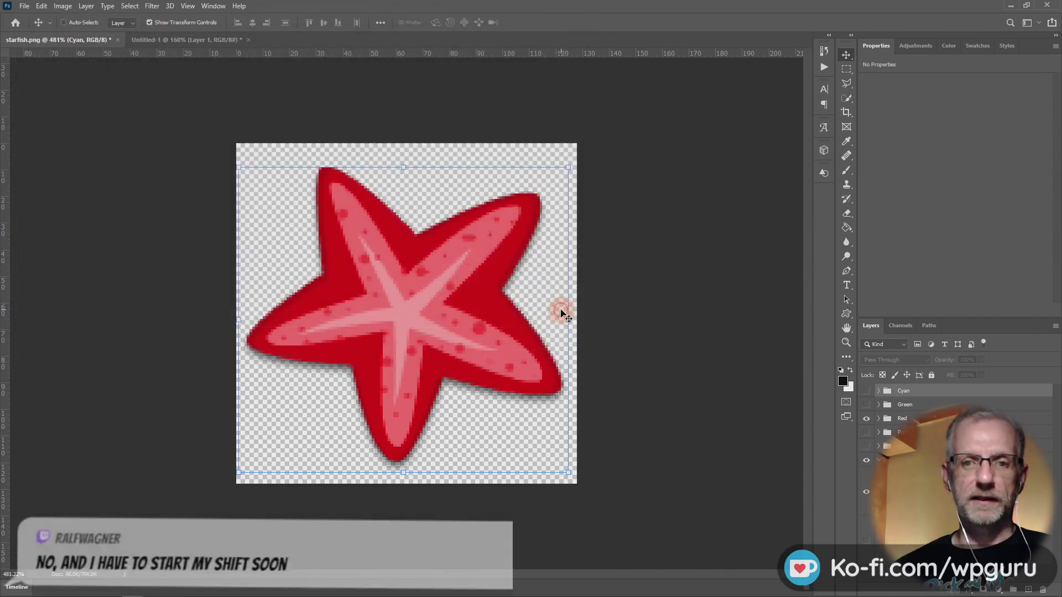
# Step: Show the purple starfish group instead of Red and hide the yellow starfish group beneath the others
pyautogui.click(866, 421)
pyautogui.click(866, 433)
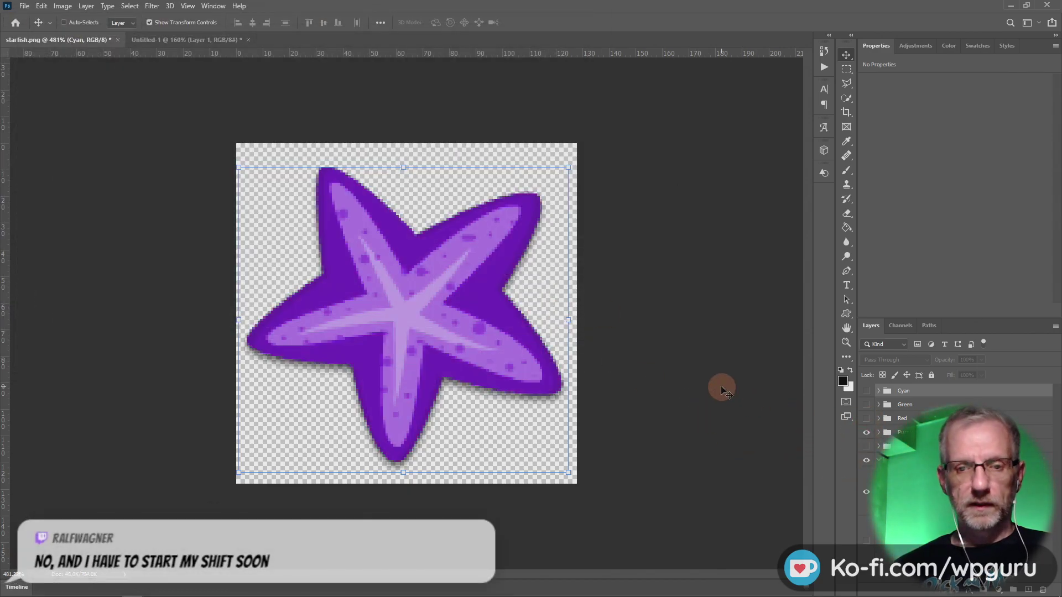
pyautogui.hotkey('ctrl', 'shift', 's')
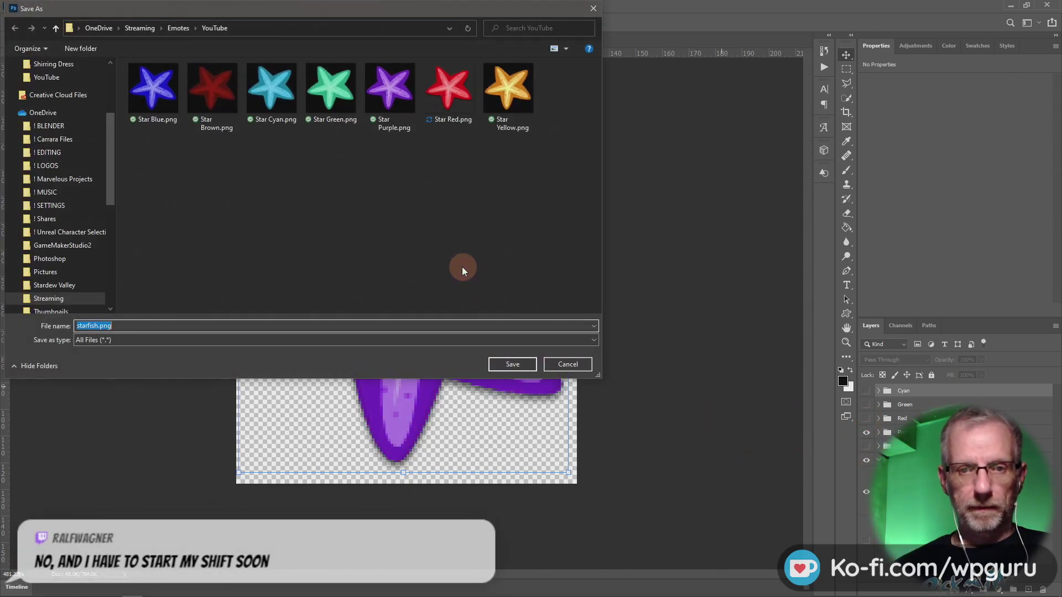
pyautogui.click(566, 363)
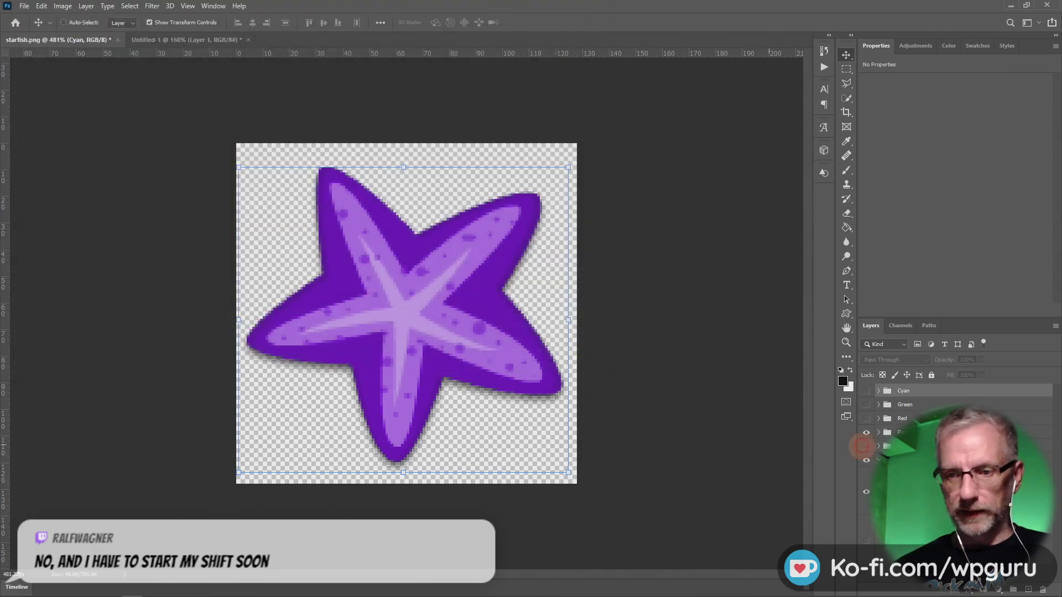
pyautogui.click(870, 462)
pyautogui.click(868, 463)
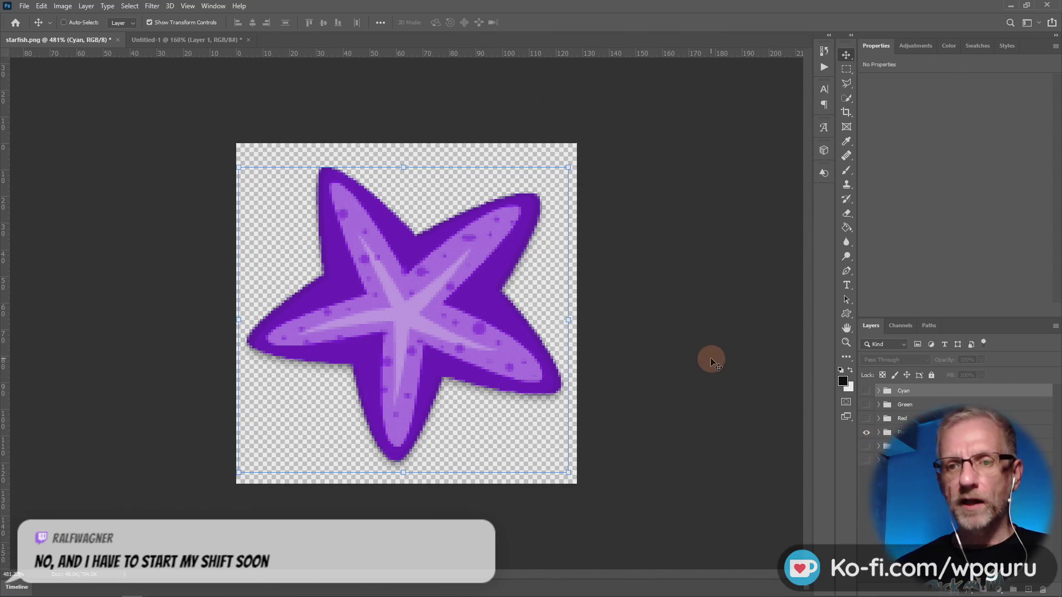
# Step: Save the transparent purple starfish over the existing Star Purple.png in the YouTube folder
pyautogui.hotkey('ctrl', 'shift', 's')
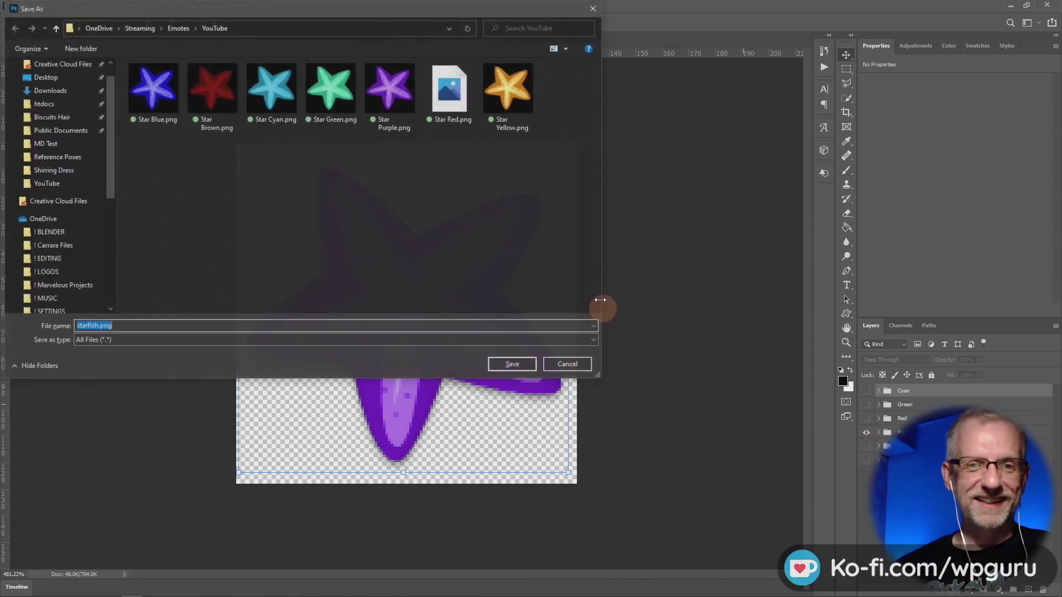
pyautogui.click(376, 70)
pyautogui.click(516, 365)
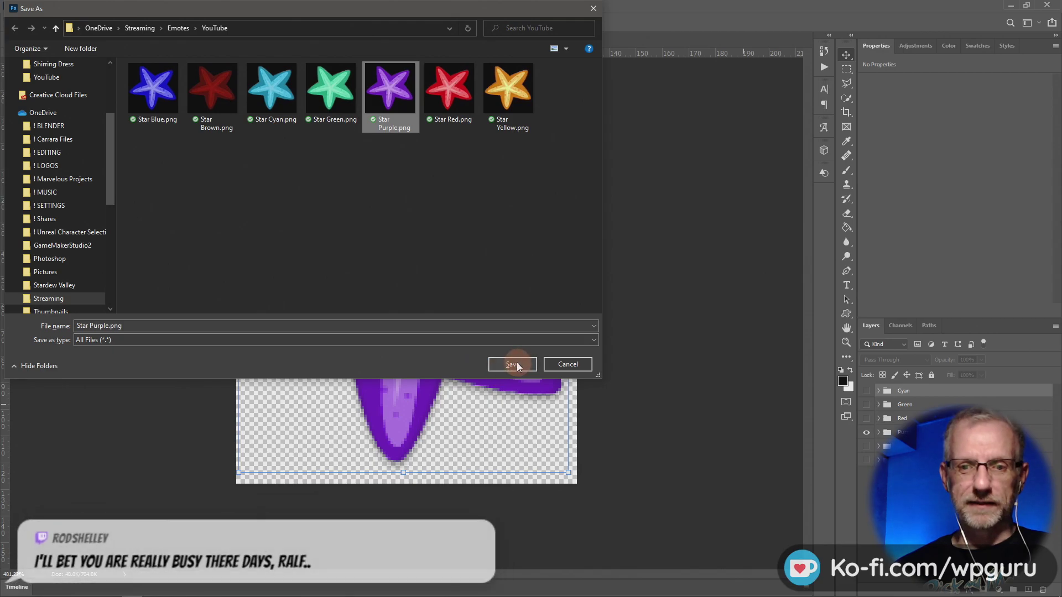
pyautogui.click(567, 305)
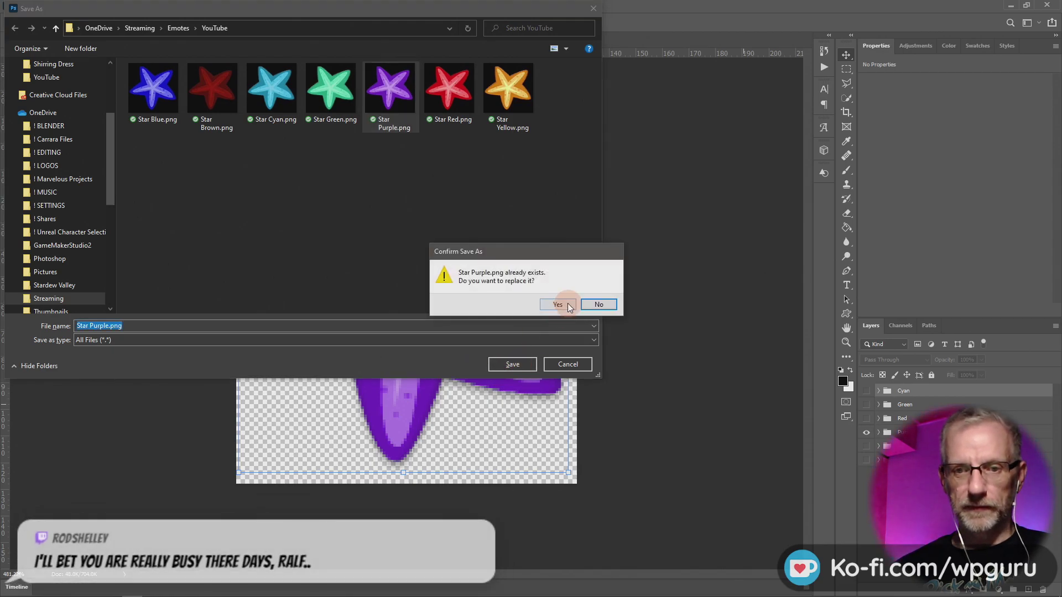
# Step: Show the Red group instead of the purple one and save the starfish over Star Red.png again
pyautogui.keyDown('alt'); pyautogui.click(866, 418); pyautogui.keyUp('alt')
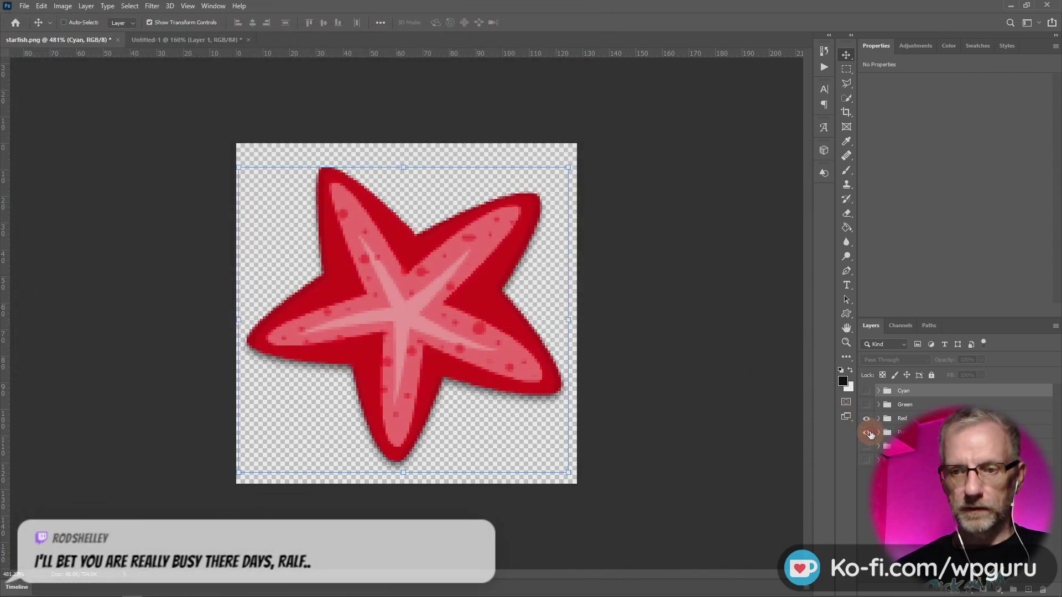
pyautogui.hotkey('ctrl', 'shift', 's')
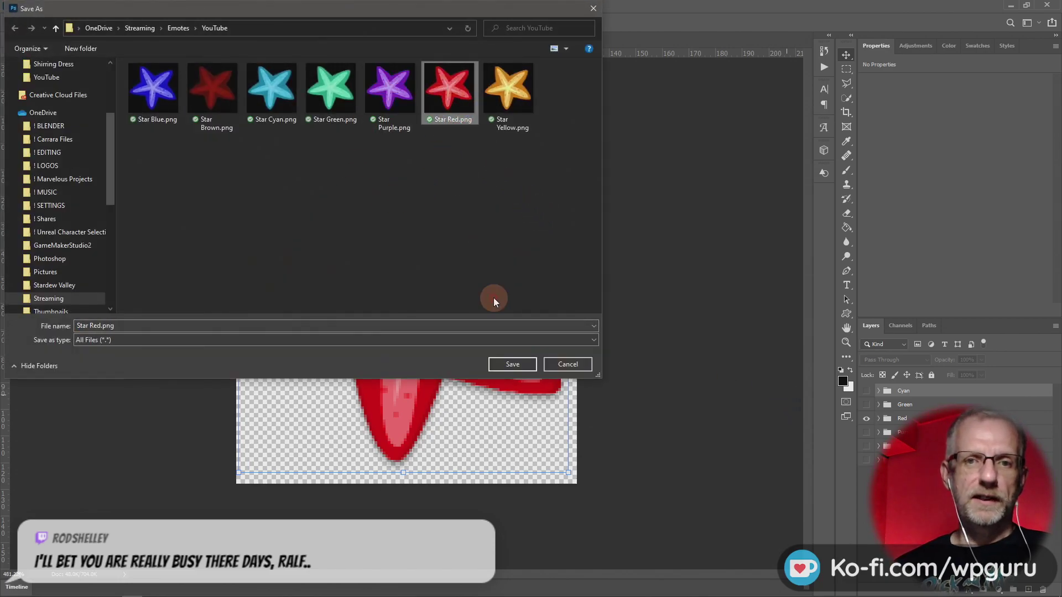
pyautogui.click(512, 364)
pyautogui.click(558, 305)
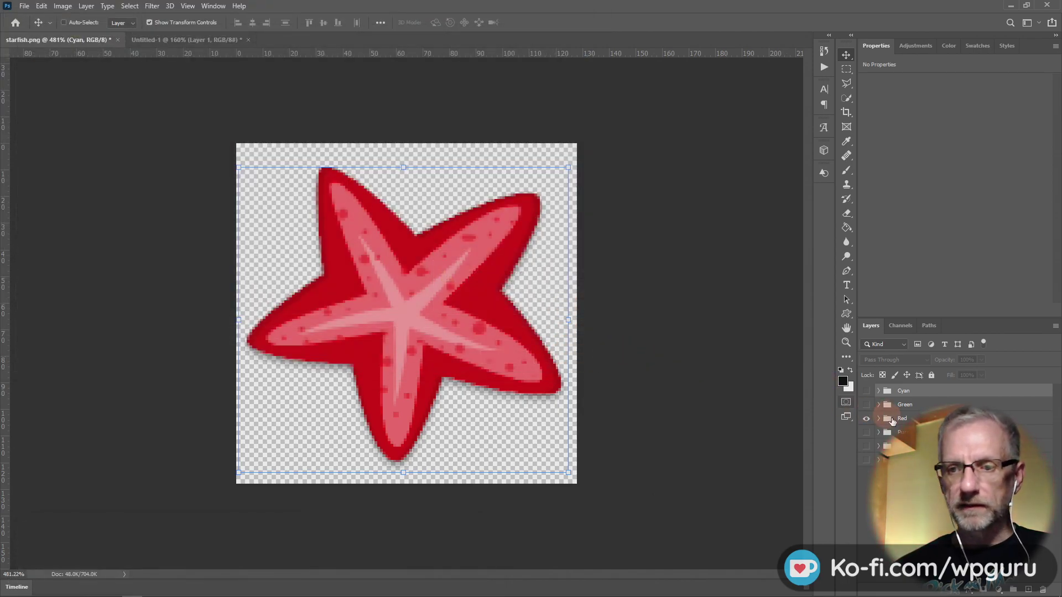
# Step: Show the Green group instead of Red and save the starfish over Star Green.png again
pyautogui.click(866, 419)
pyautogui.click(866, 406)
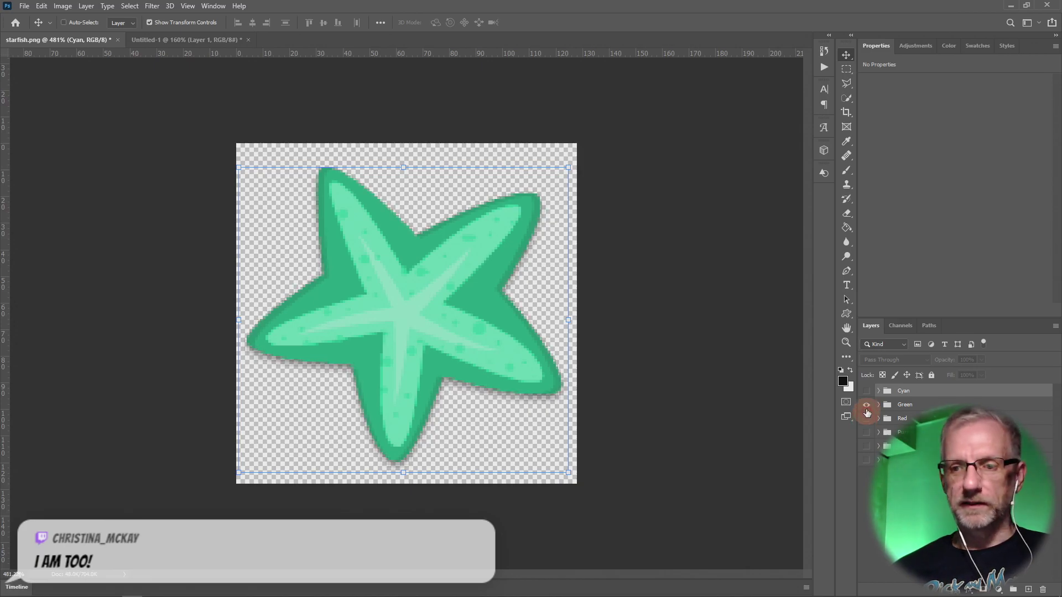
pyautogui.hotkey('ctrl', 'shift', 's')
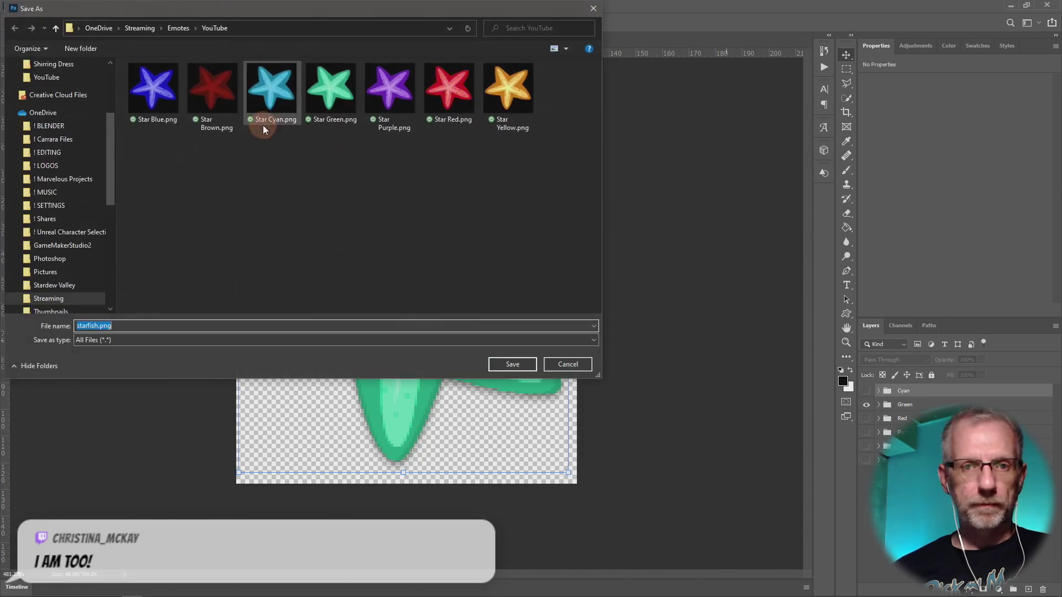
pyautogui.click(330, 88)
pyautogui.click(514, 364)
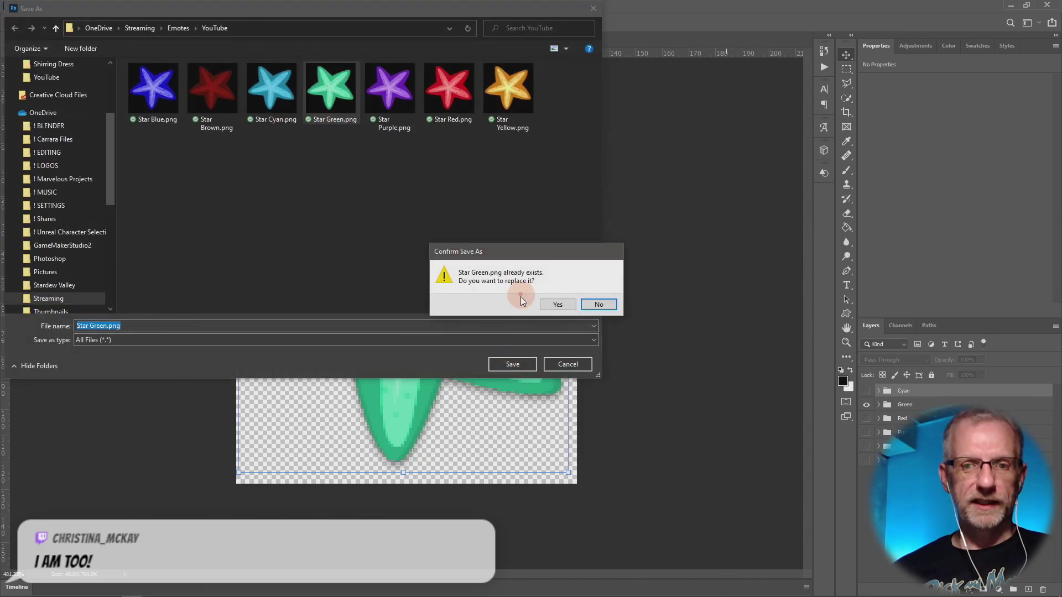
pyautogui.click(551, 303)
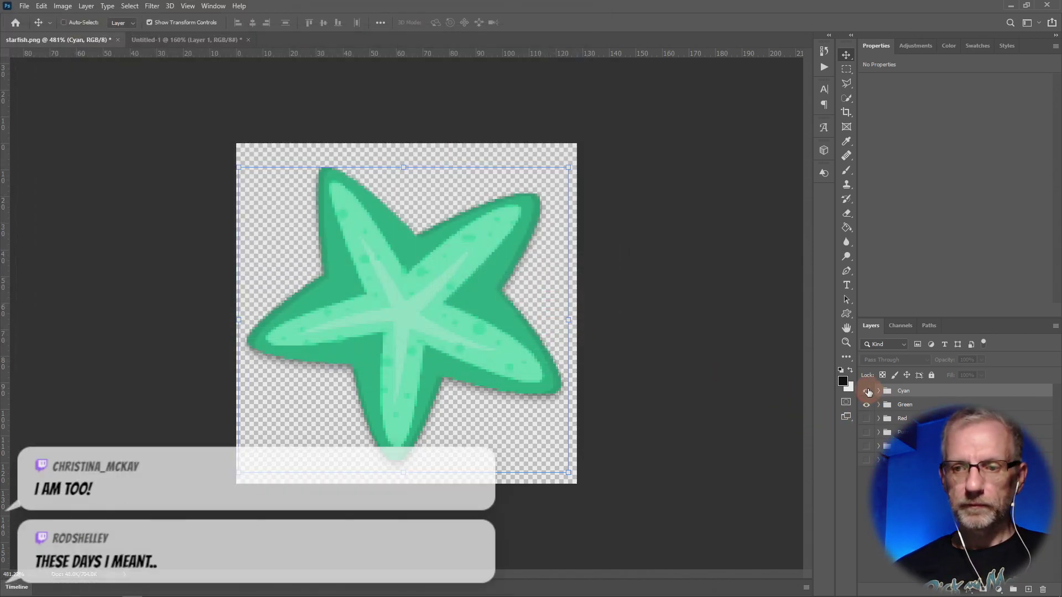
# Step: Show the Cyan group instead of Green and save the starfish over Star Cyan.png again
pyautogui.click(866, 390)
pyautogui.click(866, 405)
pyautogui.hotkey('ctrl', 'shift', 's')
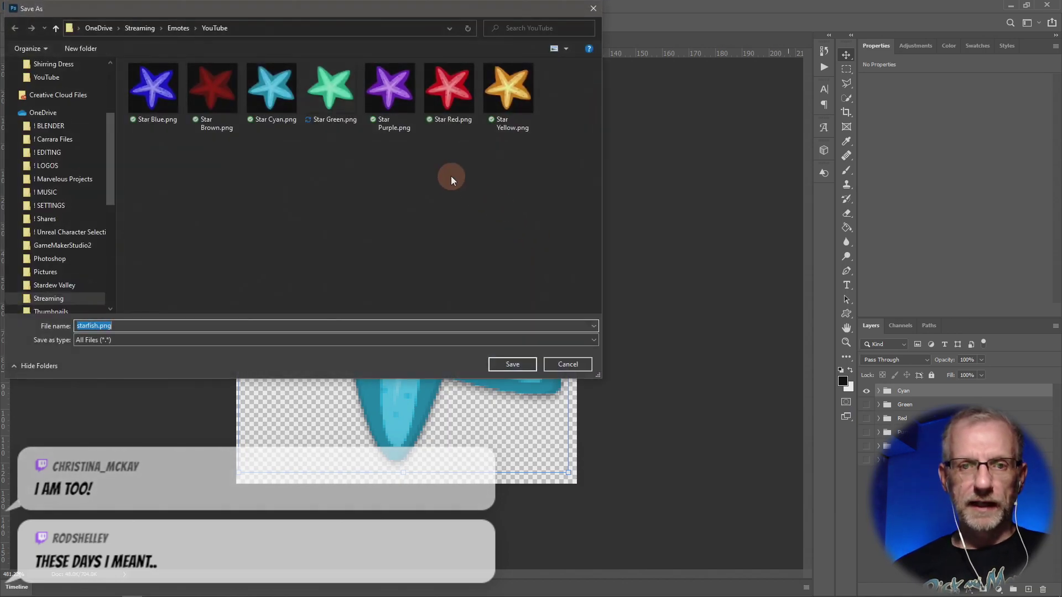
pyautogui.click(271, 89)
pyautogui.click(536, 365)
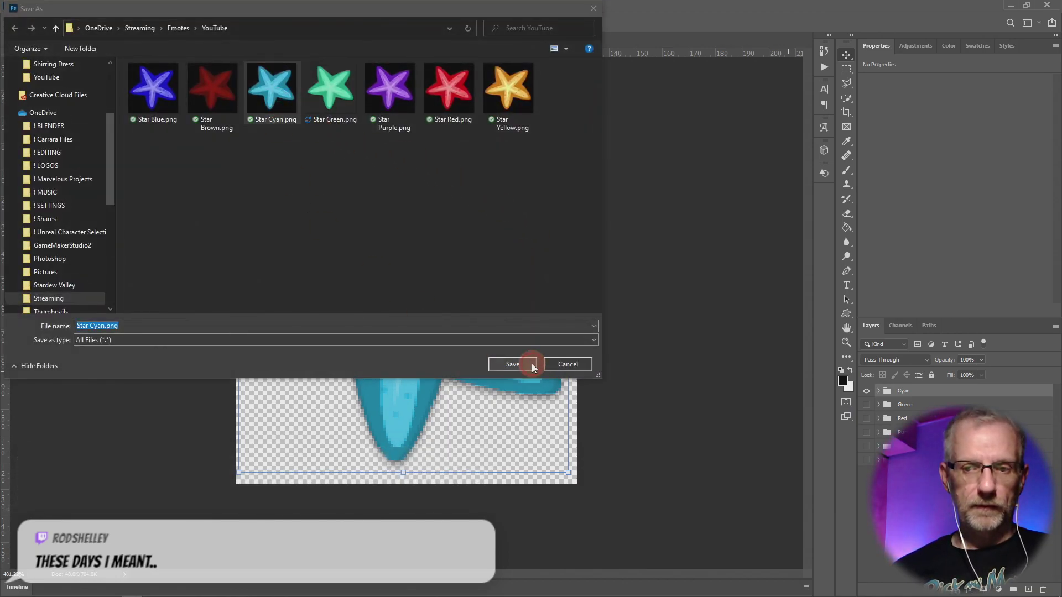
pyautogui.click(564, 307)
# Step: Show the purple group instead of Cyan and save the starfish over Star Purple.png again
pyautogui.click(850, 431)
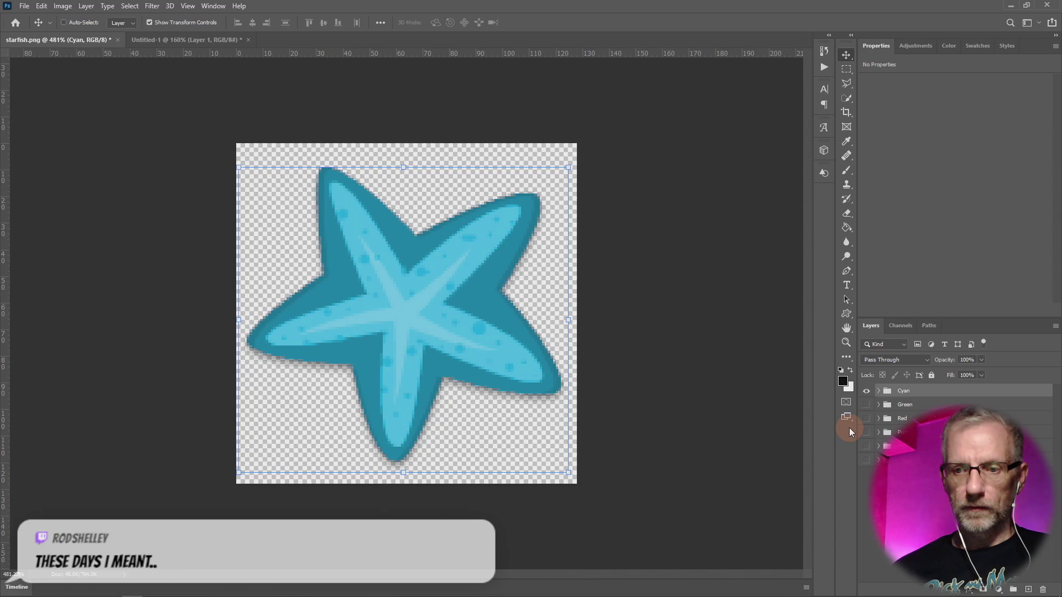
pyautogui.click(866, 396)
pyautogui.hotkey('ctrl', 'shift', 's')
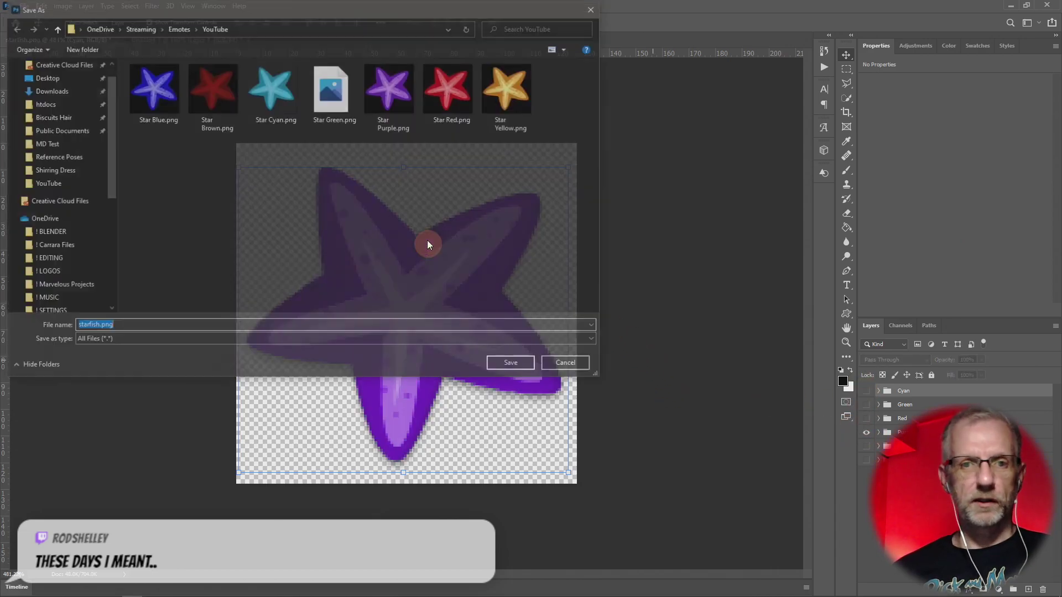
pyautogui.click(385, 95)
pyautogui.click(520, 369)
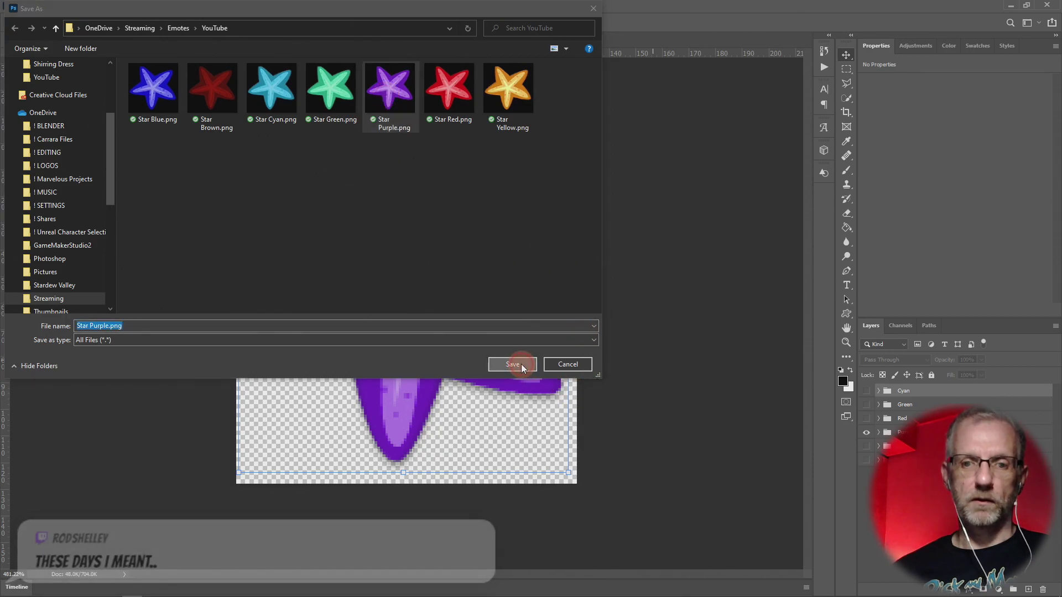
pyautogui.click(575, 303)
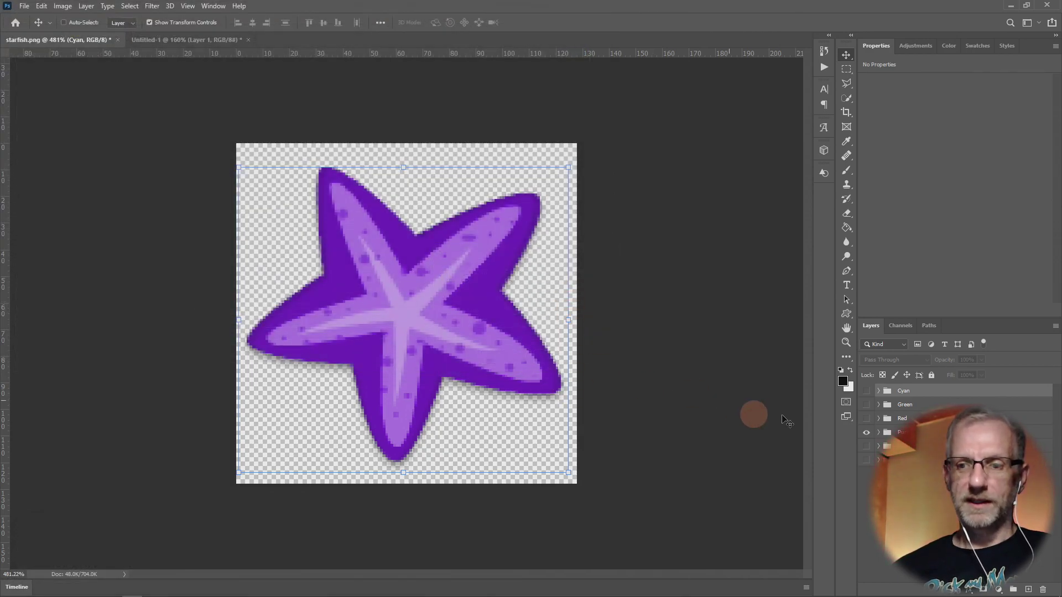
# Step: Show the blue starfish group instead of the purple one and save it over the existing Star Blue.png
pyautogui.click(866, 432)
pyautogui.click(866, 445)
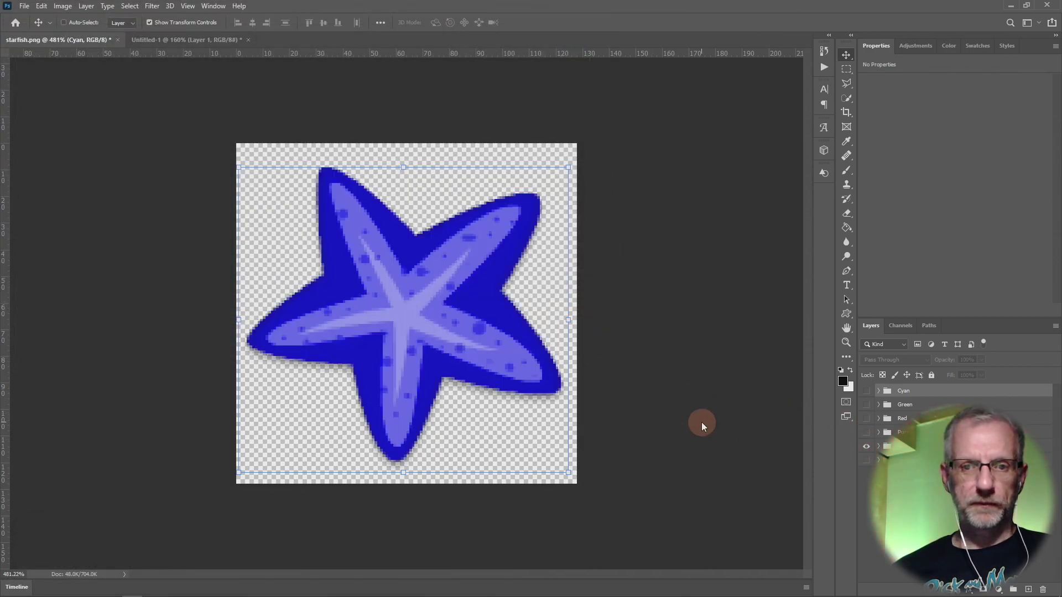
pyautogui.hotkey('ctrl', 'shift', 's')
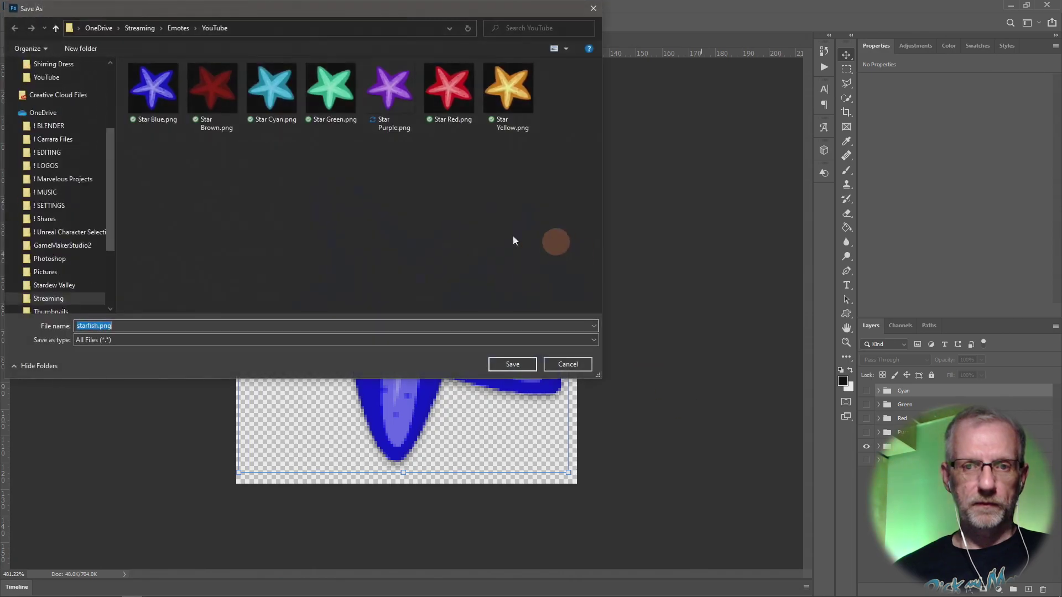
pyautogui.click(177, 100)
pyautogui.click(526, 367)
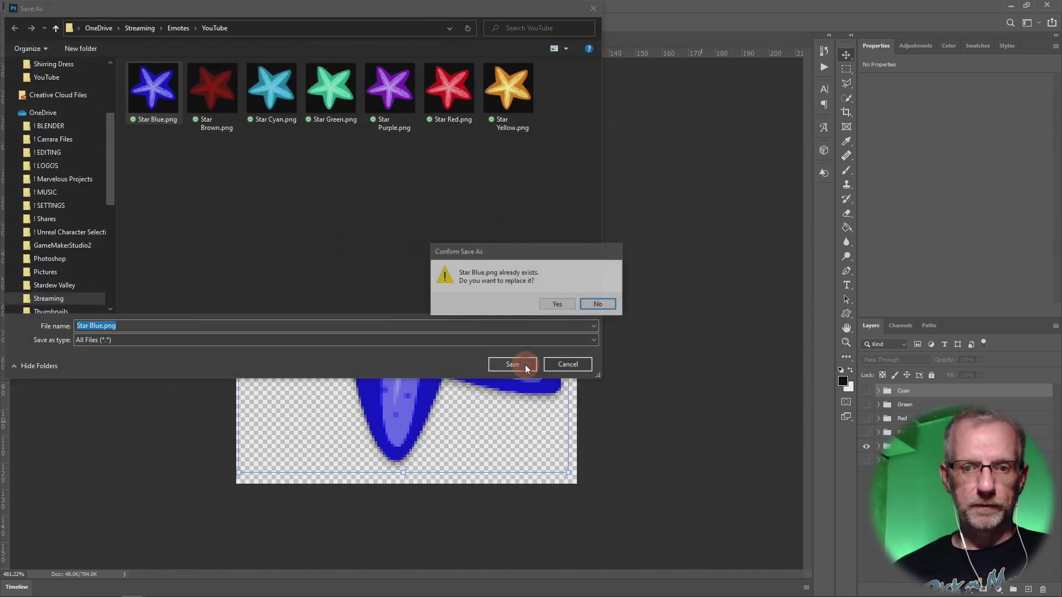
pyautogui.click(556, 307)
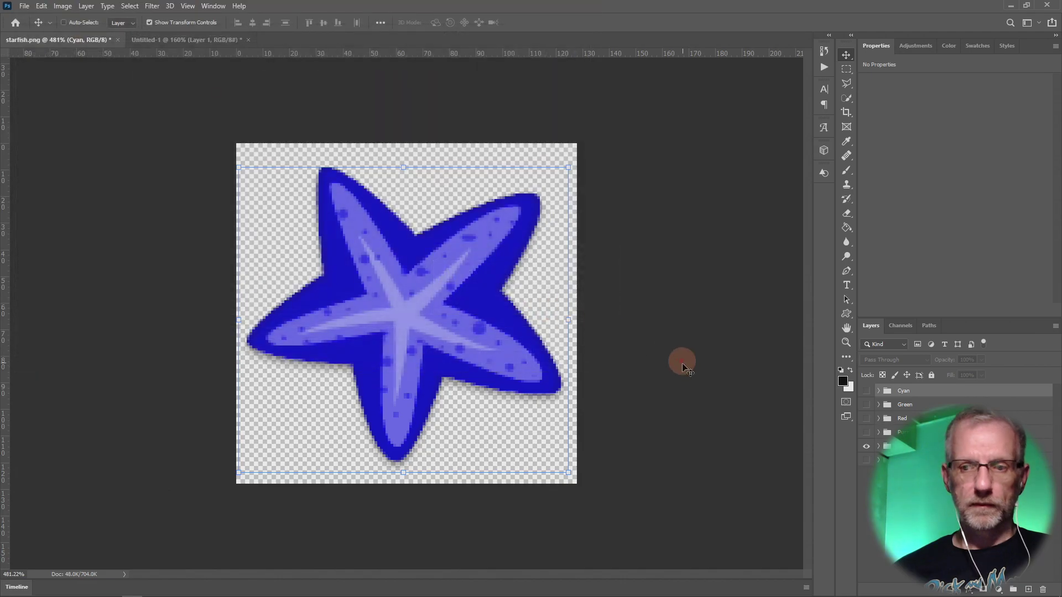
# Step: Show the yellow starfish group instead of the blue one and save it over the existing Star Yellow.png
pyautogui.click(866, 446)
pyautogui.click(866, 459)
pyautogui.hotkey('ctrl', 'shift', 's')
pyautogui.click(513, 92)
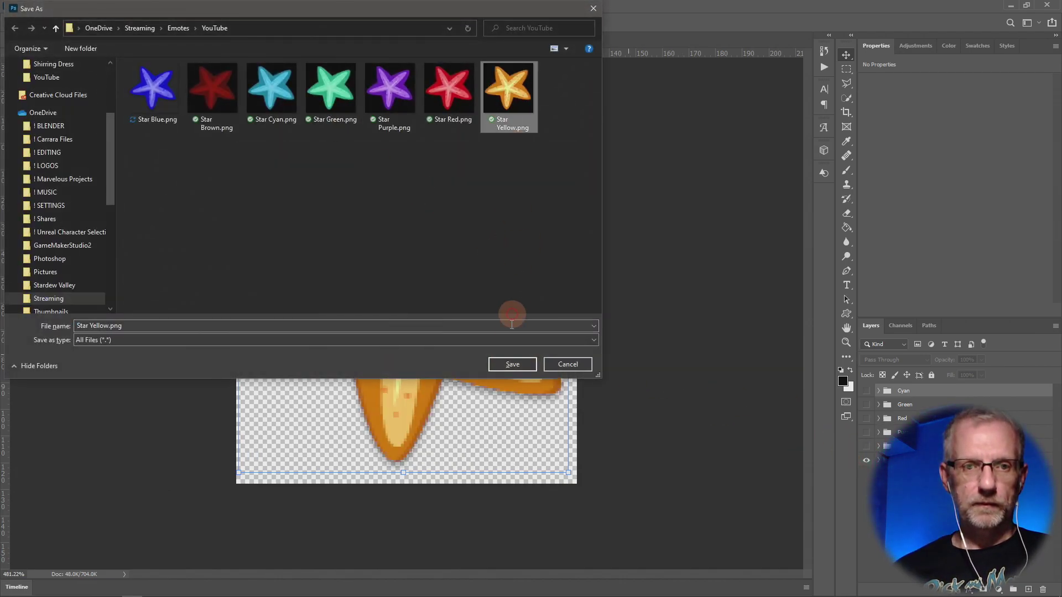
pyautogui.click(522, 364)
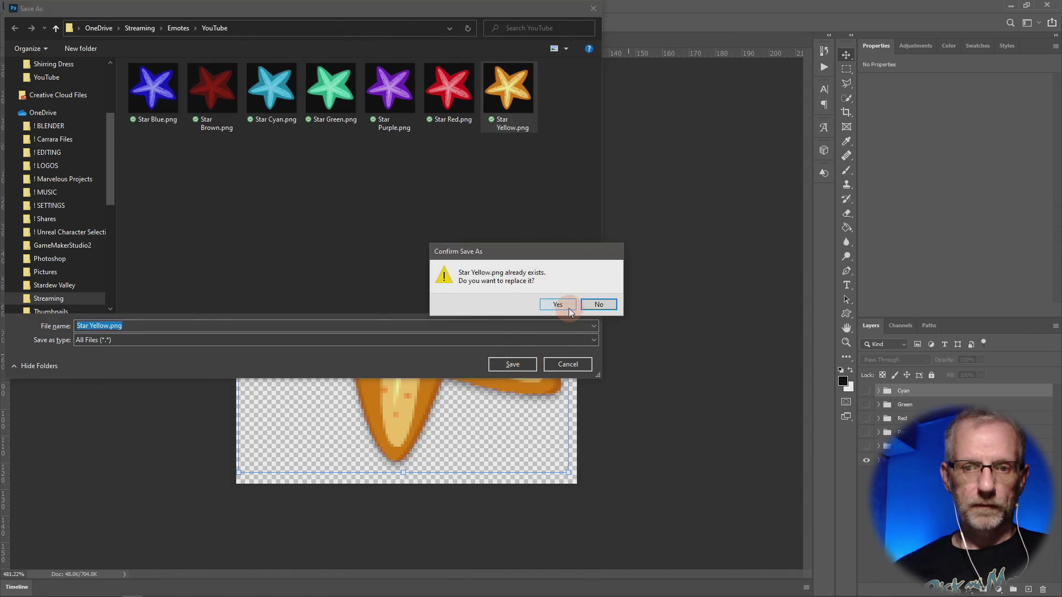
pyautogui.click(557, 304)
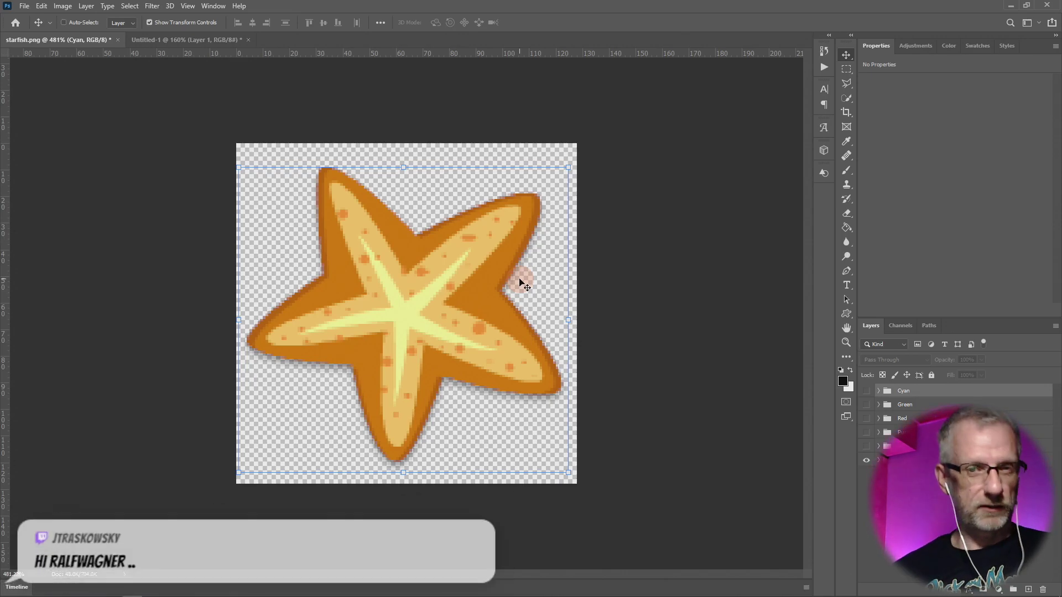
# Step: Switch to YouTube Studio in the browser and replace the New member badge image with Star Green.png
pyautogui.hotkey('alt', 'Tab')
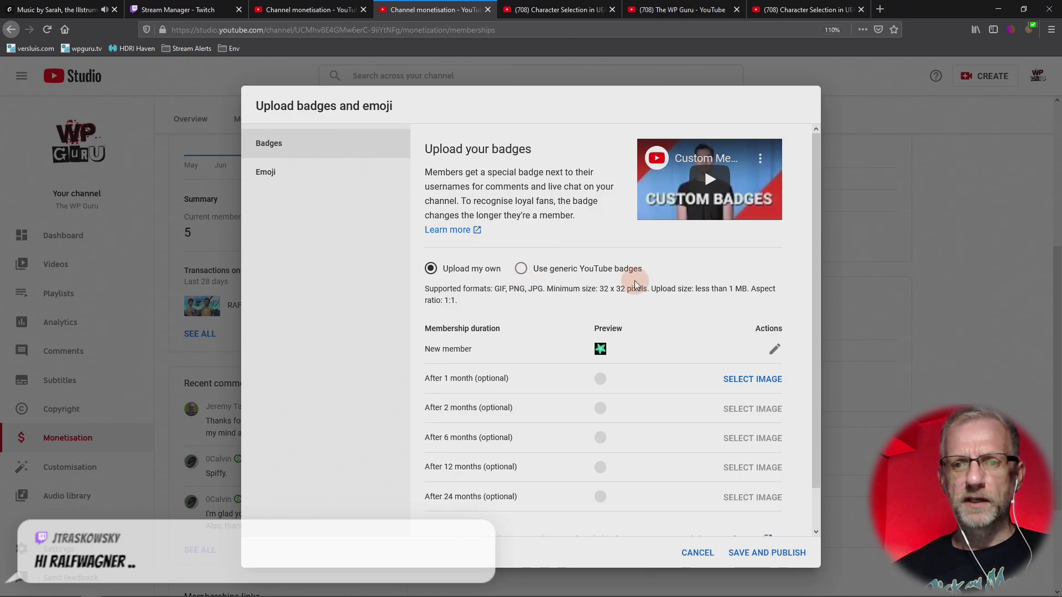
pyautogui.click(775, 349)
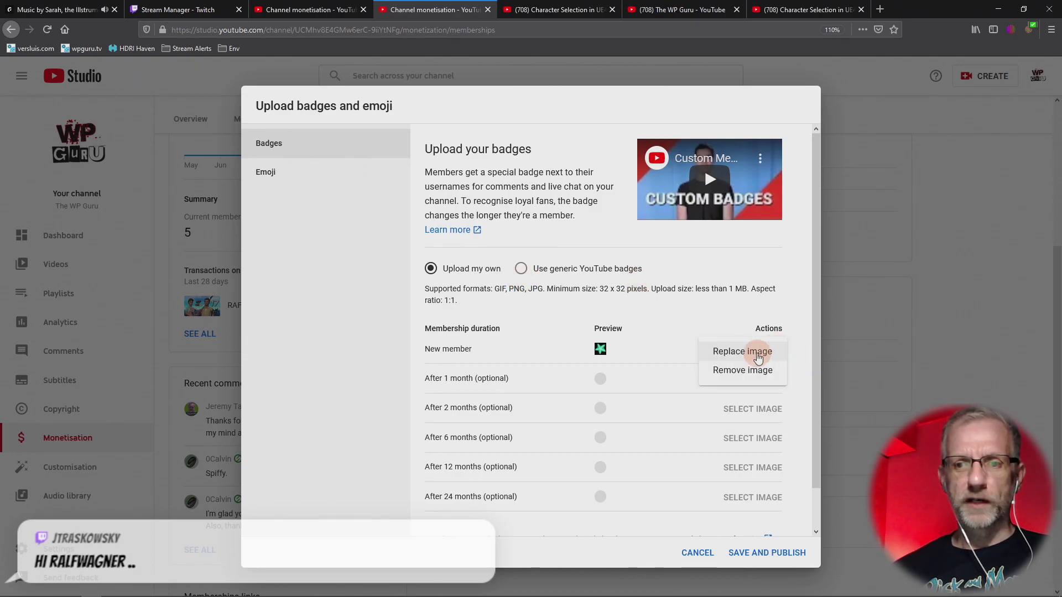
pyautogui.click(758, 356)
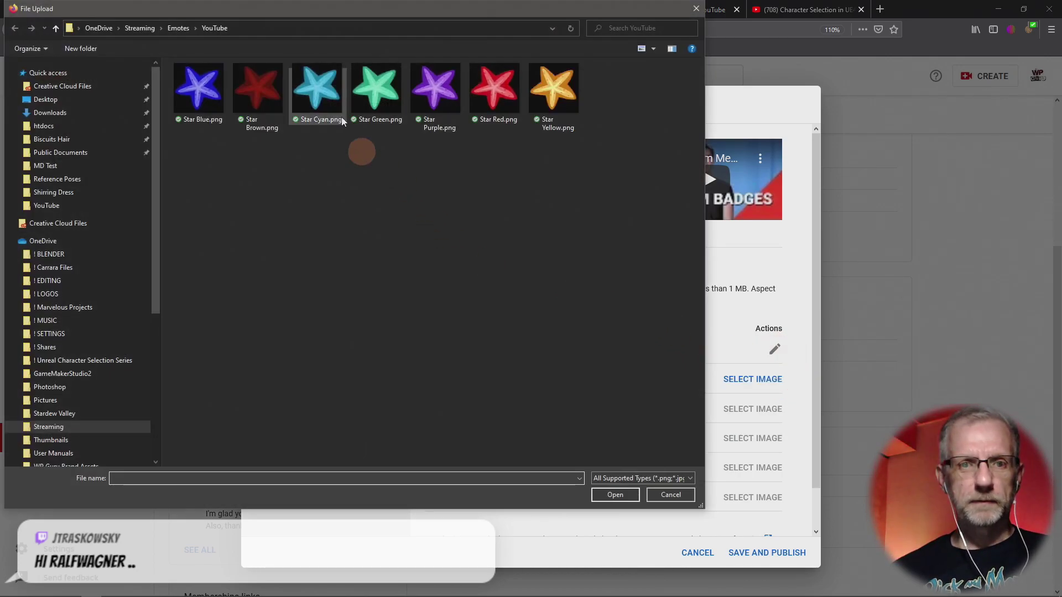
pyautogui.click(372, 90)
pyautogui.click(614, 495)
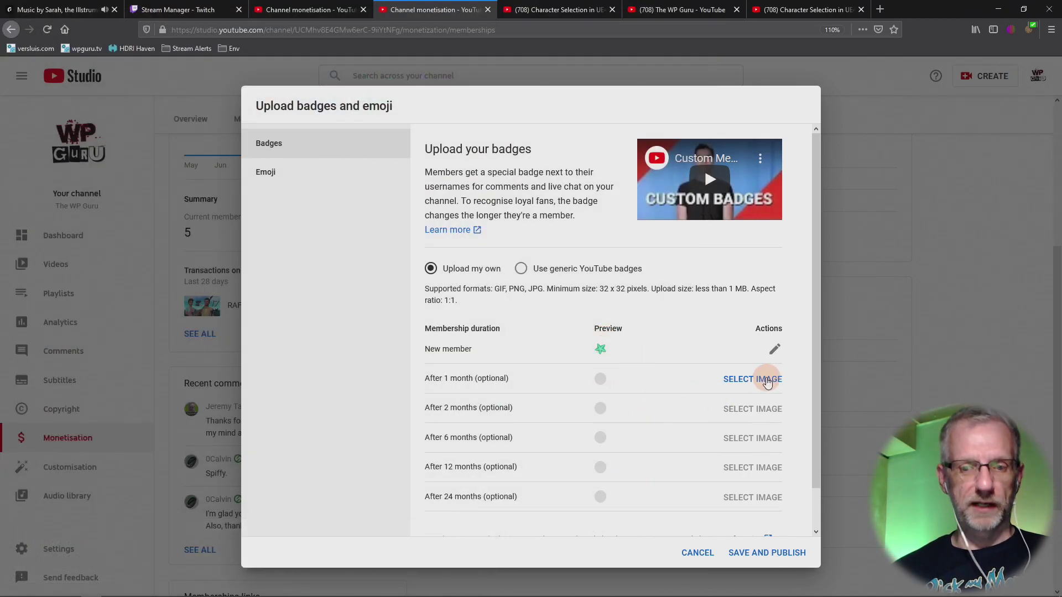
# Step: Upload Star Cyan.png as the After 1 month badge and bring up the generic badge colour reference, Untitled-1, in Photoshop
pyautogui.click(759, 379)
pyautogui.click(317, 88)
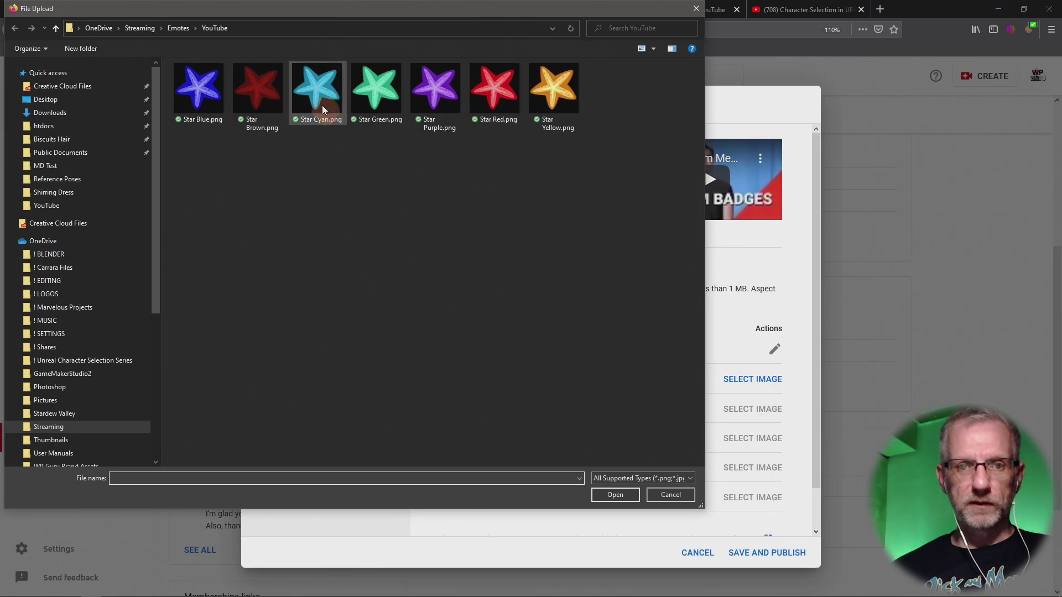
pyautogui.click(614, 495)
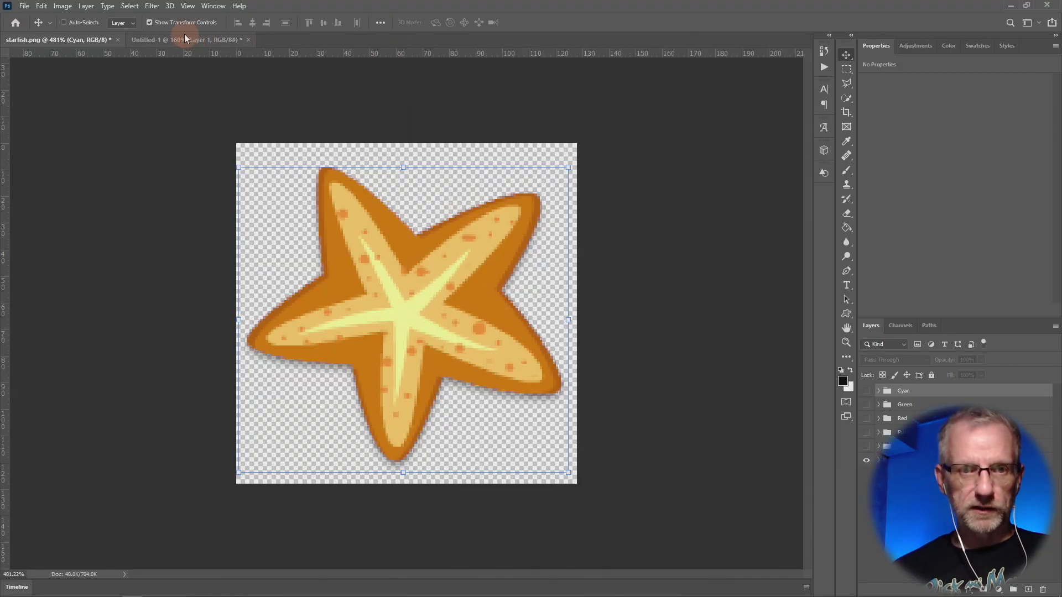
pyautogui.click(185, 39)
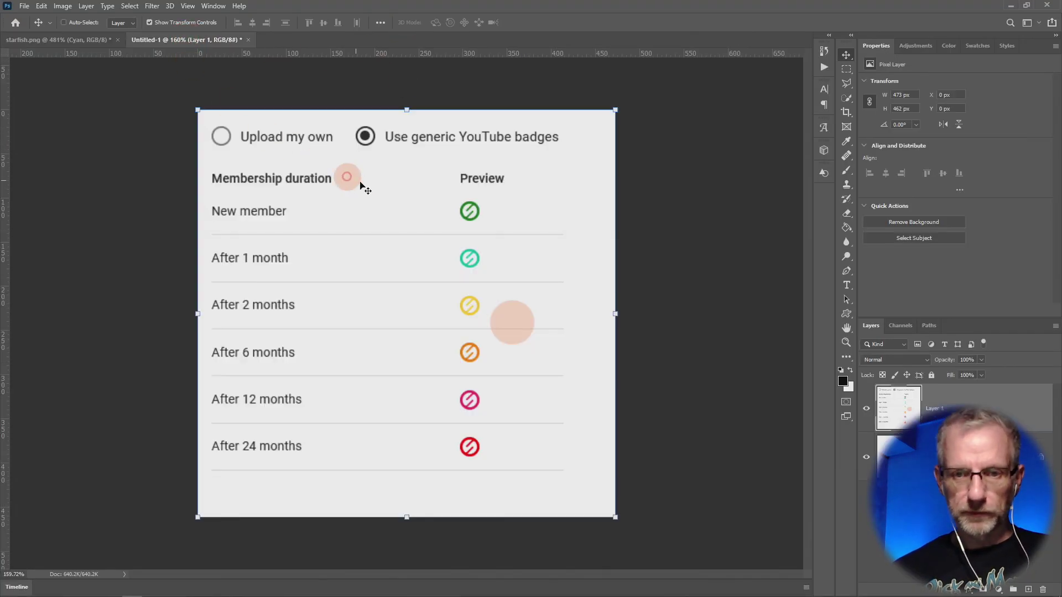
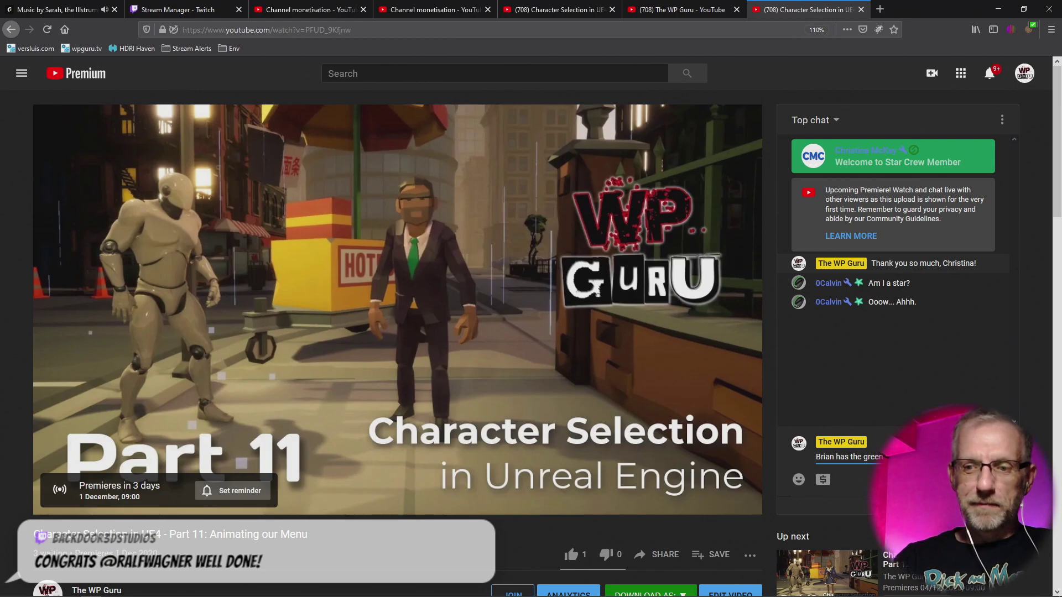
# Step: Send the chat message saying a viewer's green star looks amazing, and switch to starfish.png in Photoshop
pyautogui.press('Return')
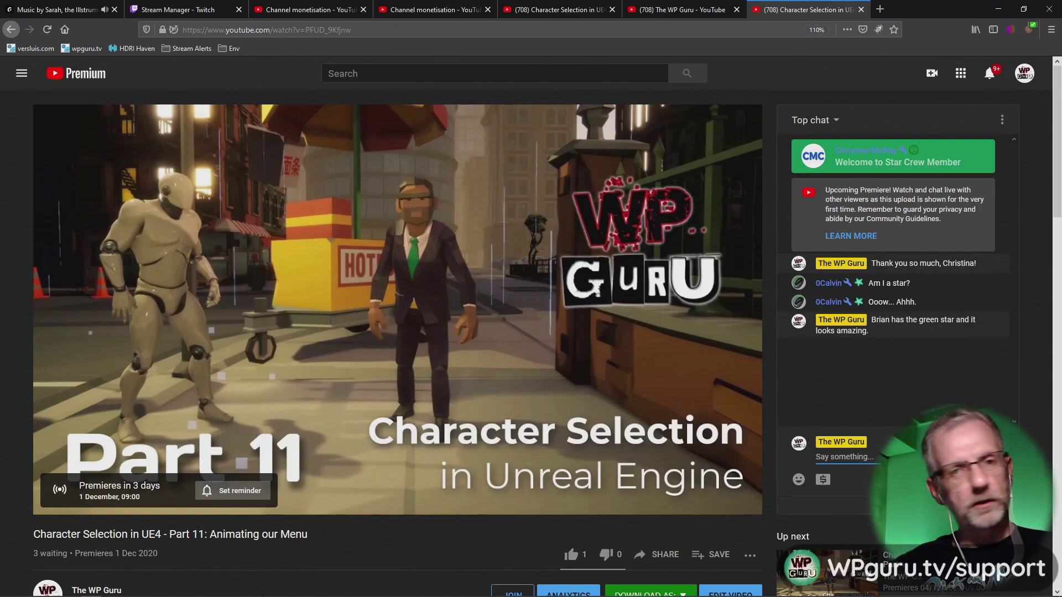
pyautogui.hotkey('alt', 'Tab')
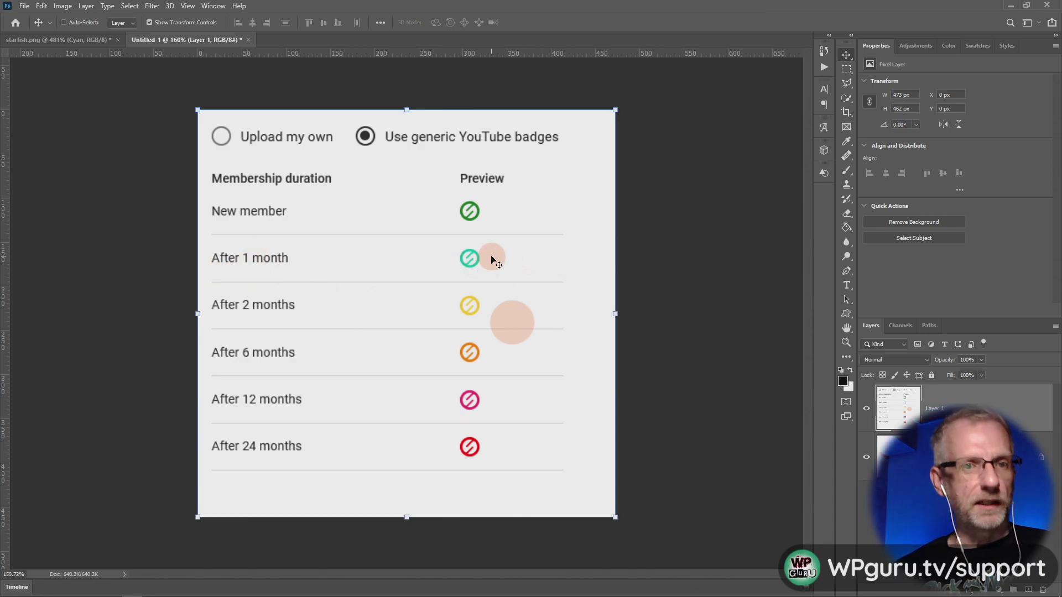
pyautogui.click(61, 40)
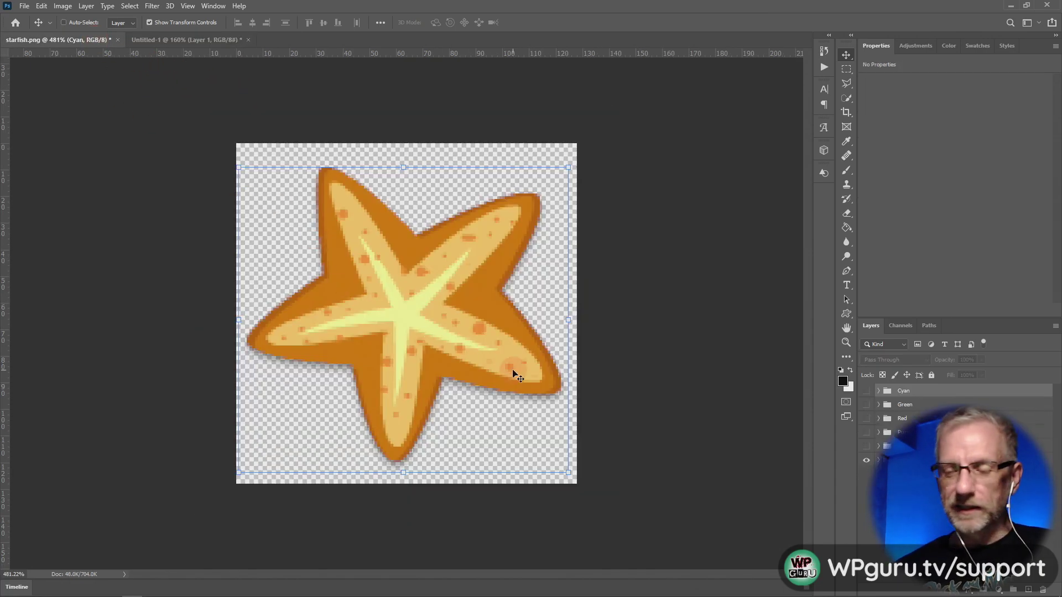
# Step: Switch to the YouTube premiere in the browser and post the :wpgShark: emoji in its live chat
pyautogui.hotkey('alt', 'Tab')
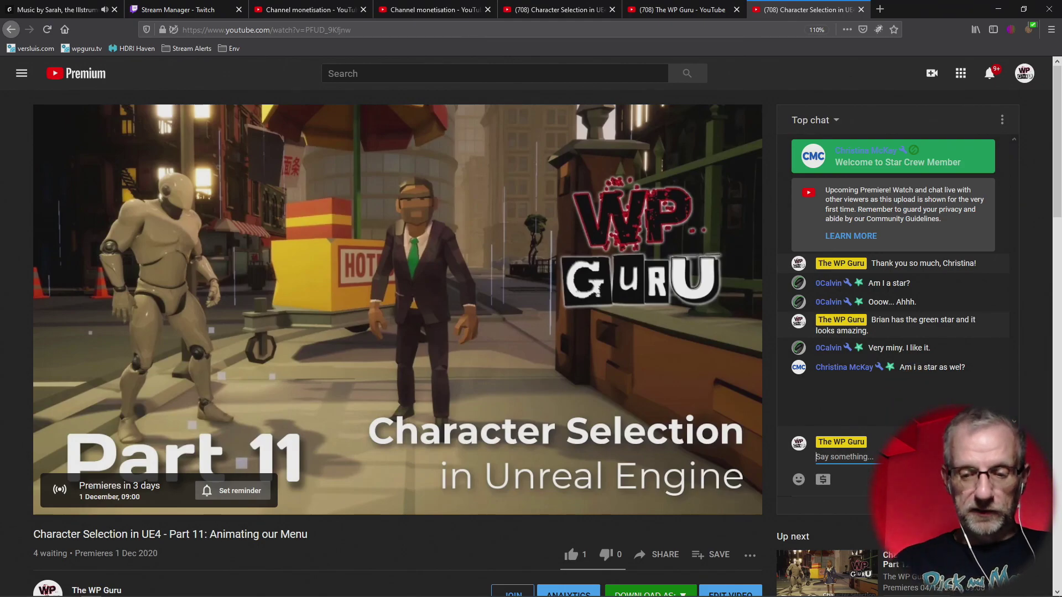
pyautogui.write(':')
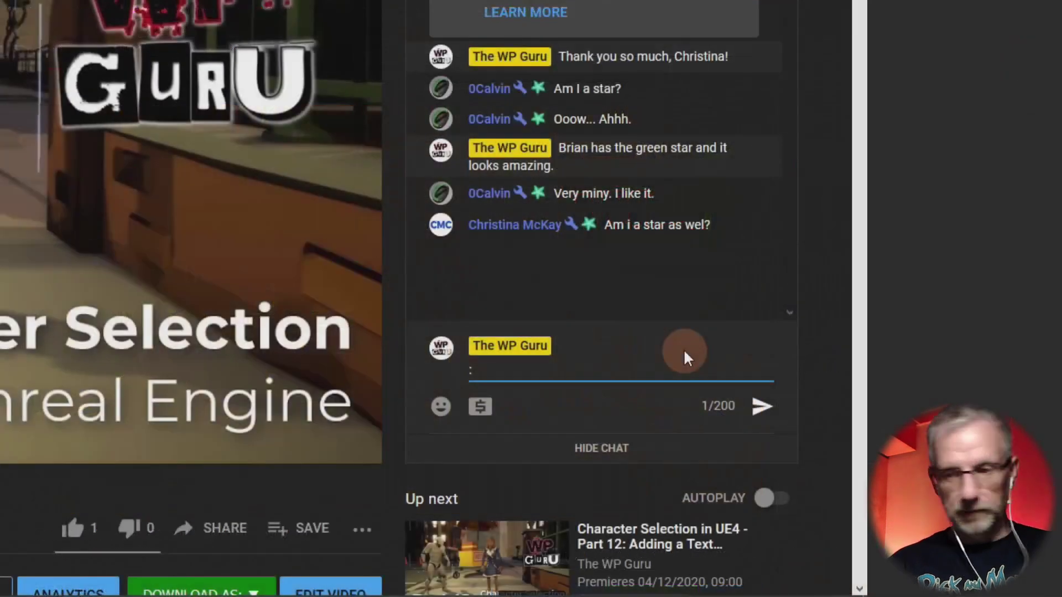
pyautogui.write('wpg')
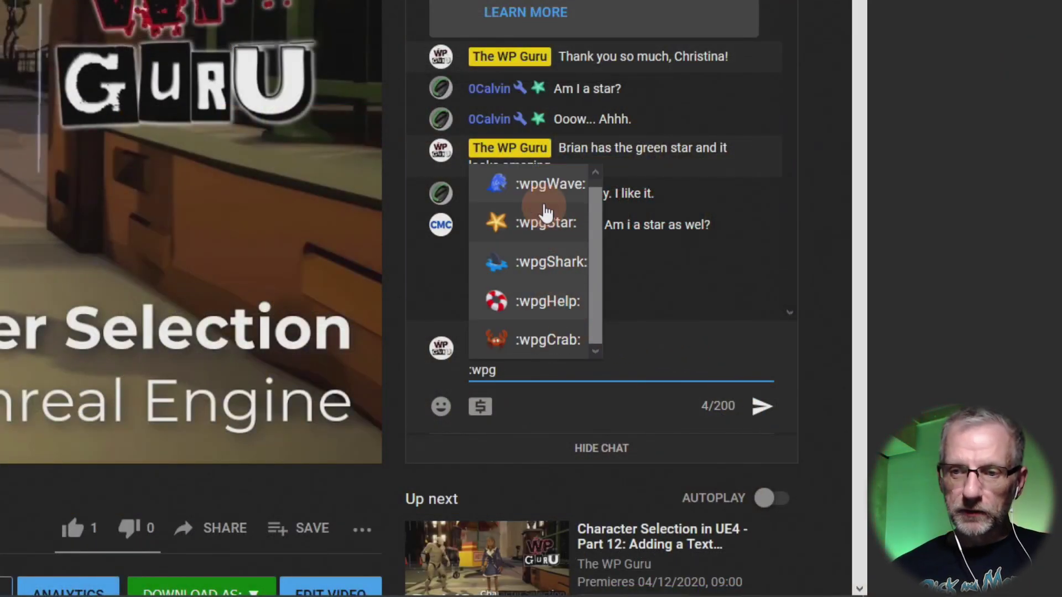
pyautogui.click(573, 271)
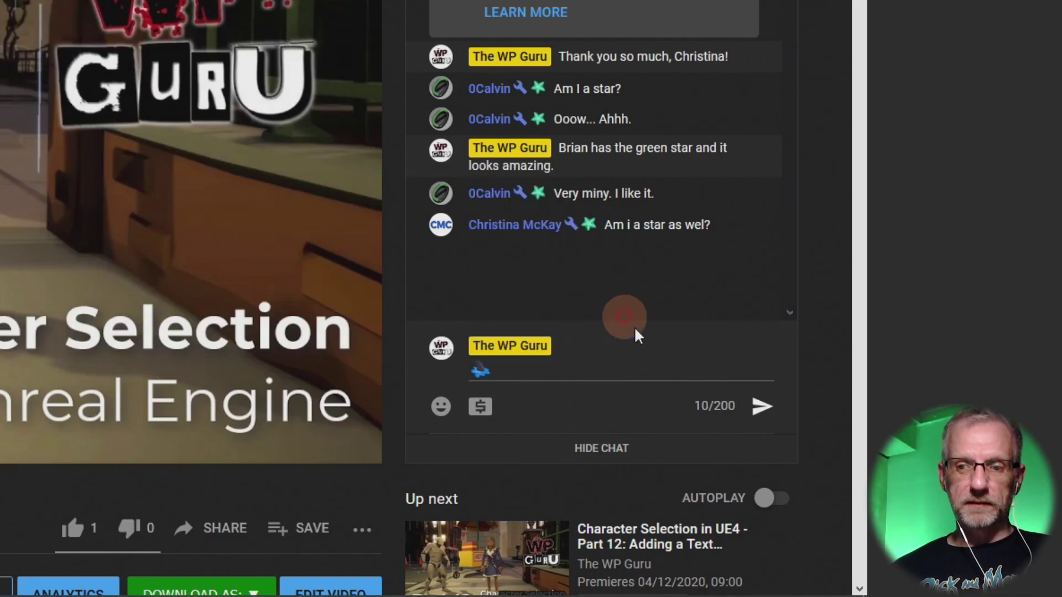
pyautogui.click(614, 370)
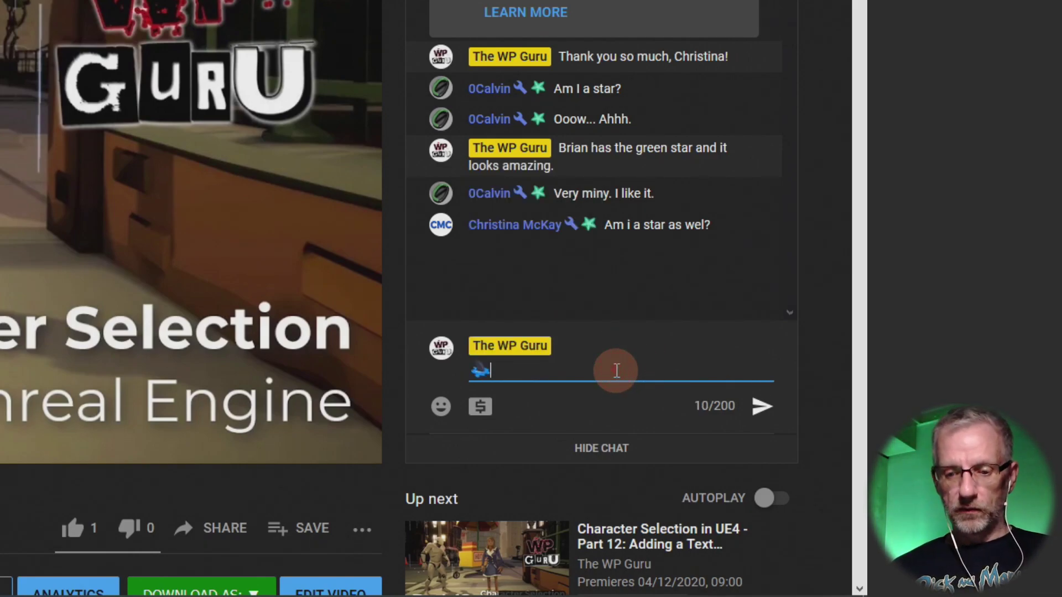
pyautogui.press('Return')
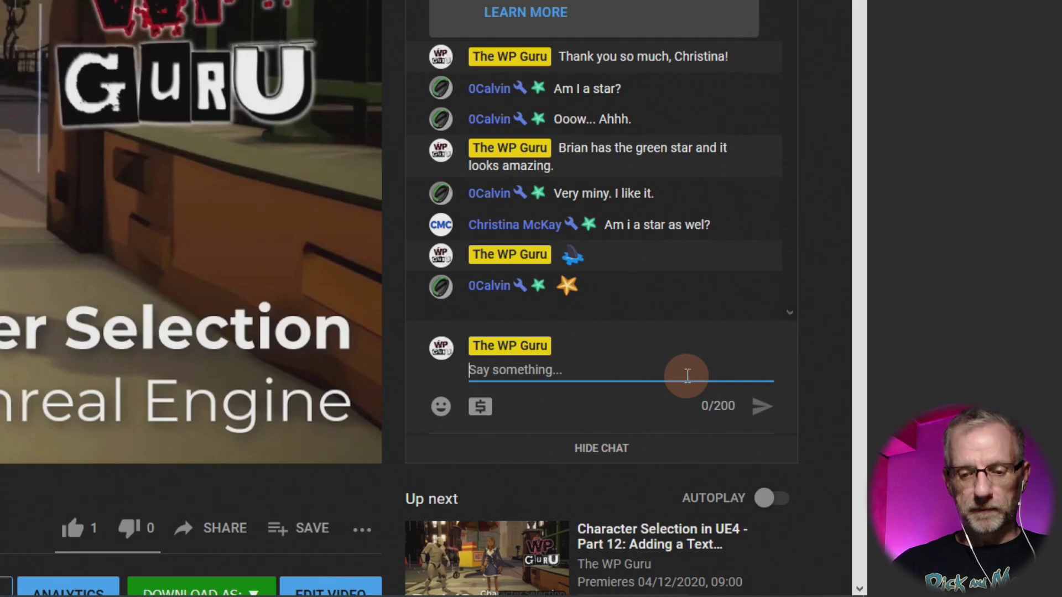
# Step: Post the :wpgHelp: emoji as another message in the live chat
pyautogui.write(':wpg')
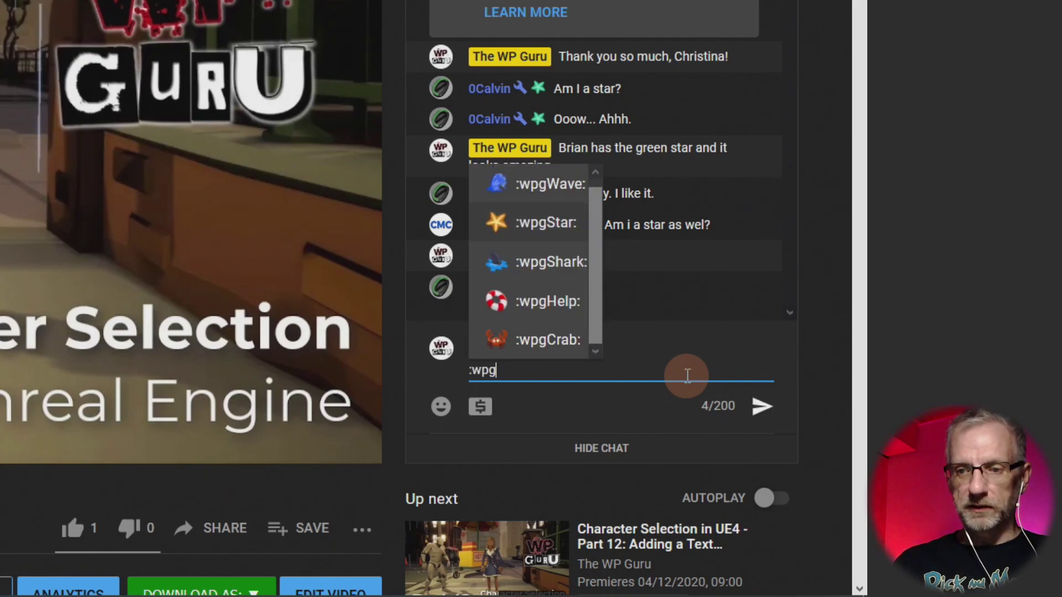
pyautogui.write('Help:')
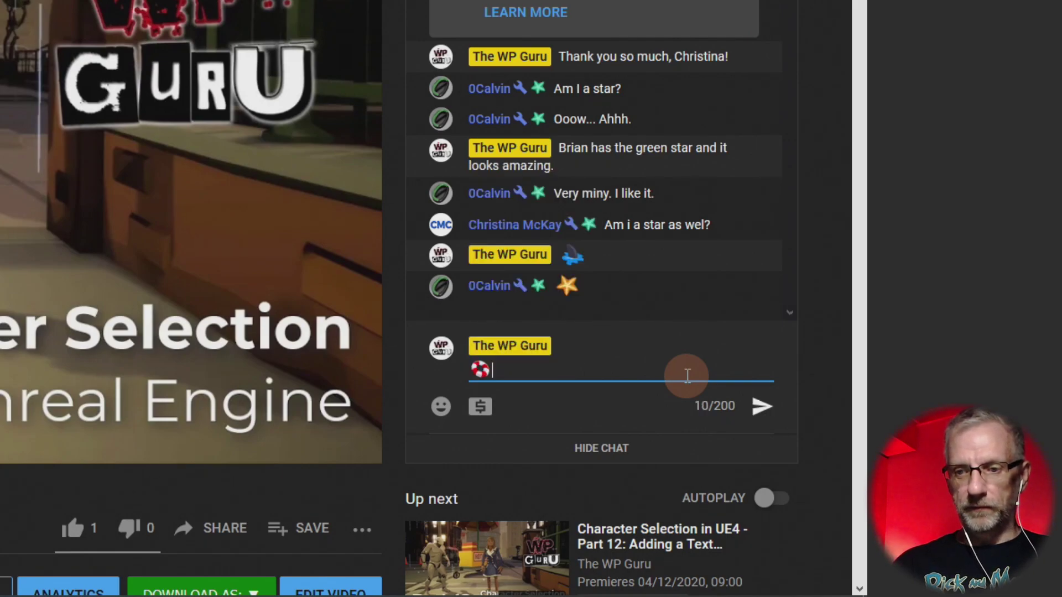
pyautogui.press('Return')
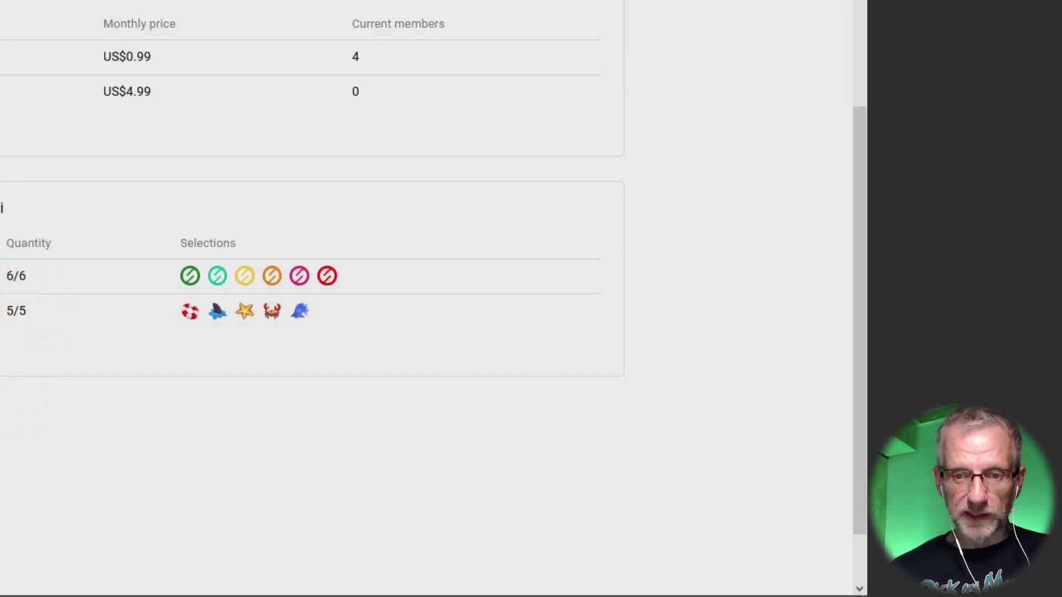
pyautogui.scroll(-2, 431, 298)
pyautogui.scroll(4, 432, 299)
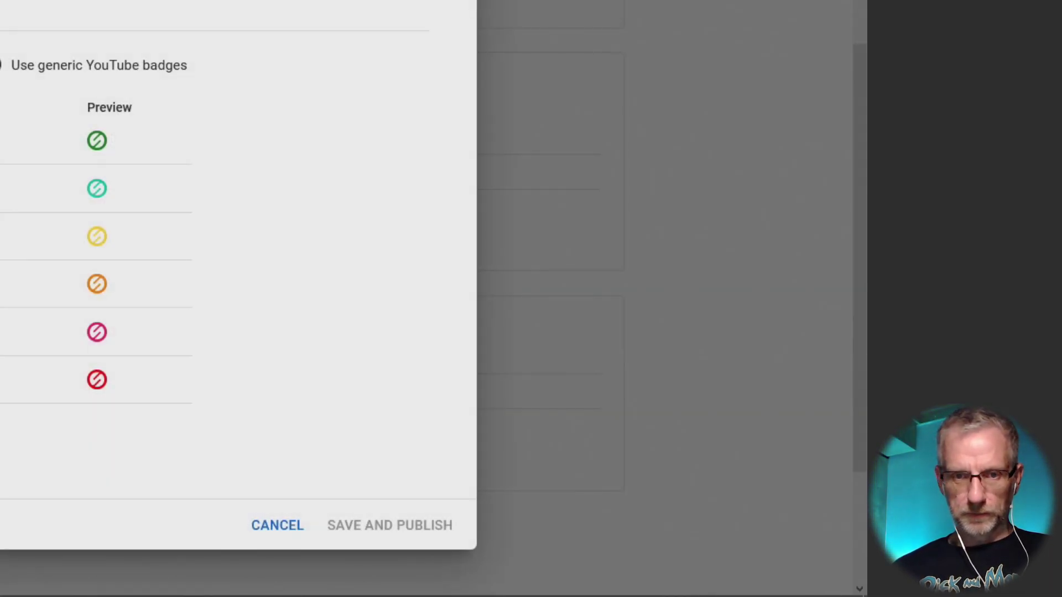
pyautogui.scroll(-1, 42, 269)
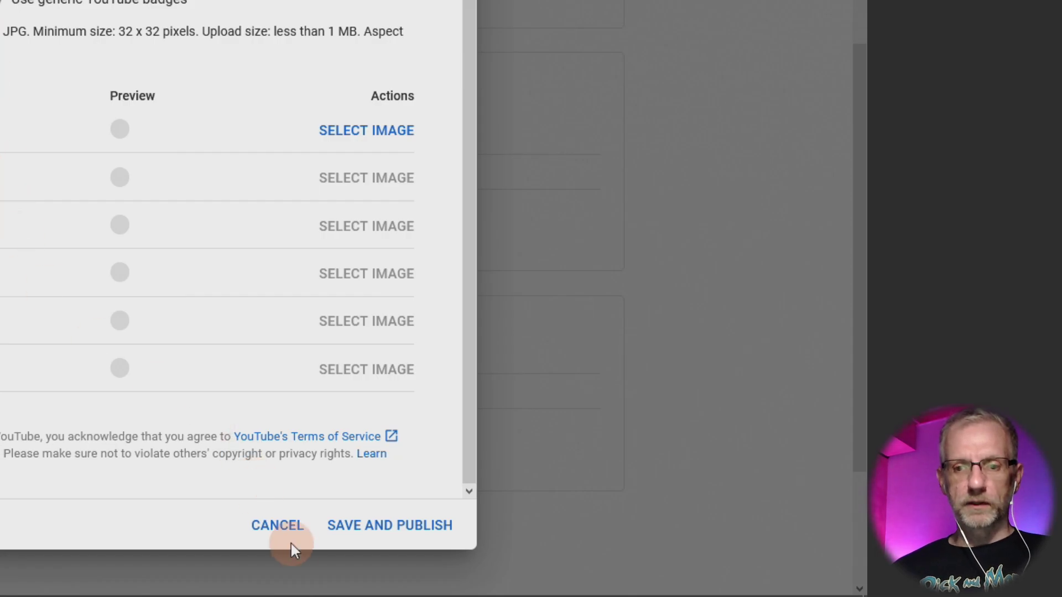
pyautogui.click(279, 526)
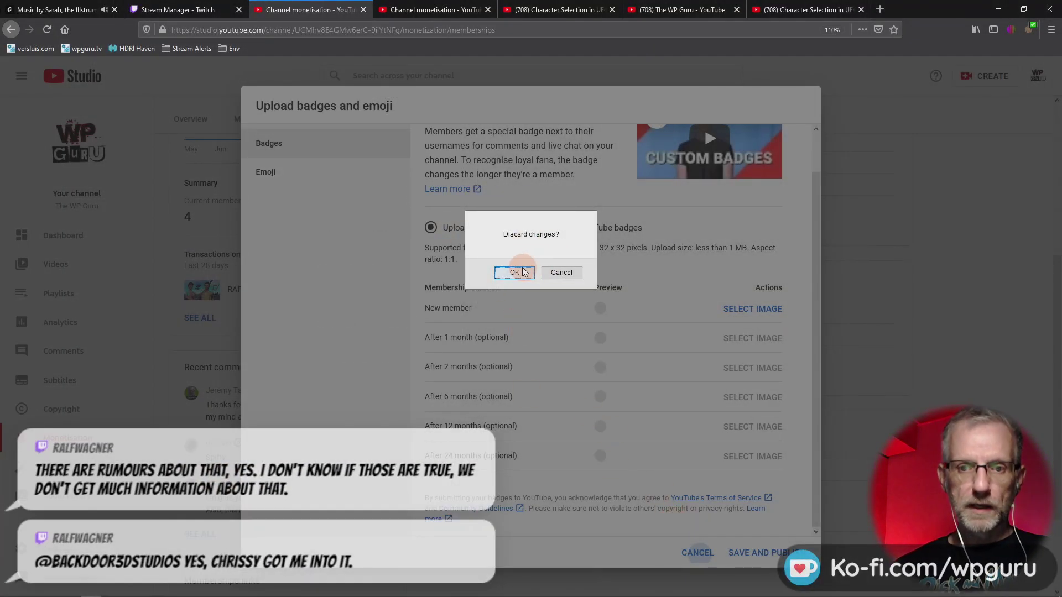
pyautogui.click(523, 272)
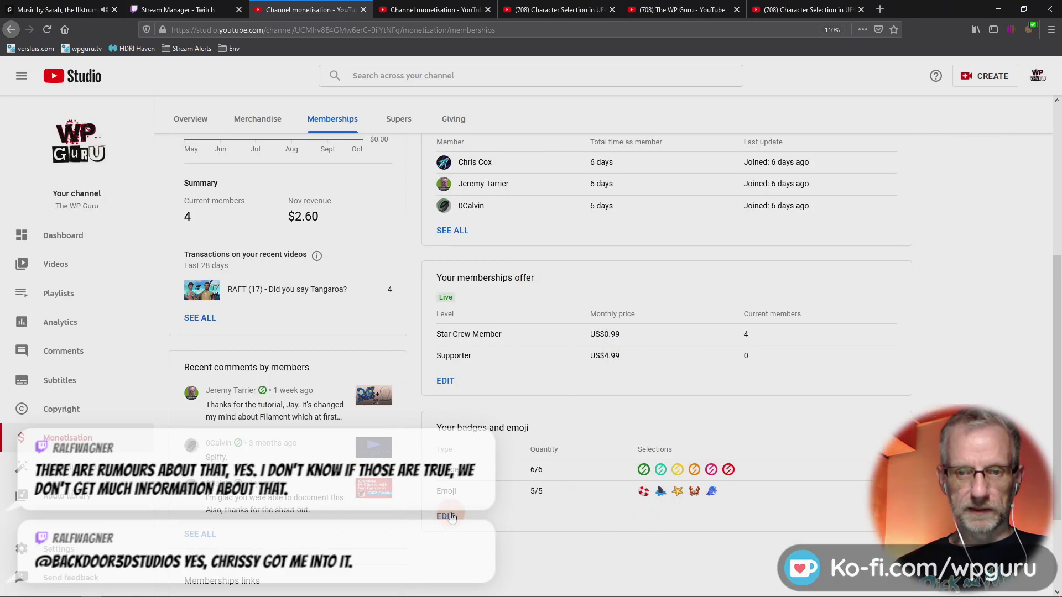
# Step: Reload the YouTube Studio Memberships page and review the badge and emoji selections
pyautogui.click(52, 33)
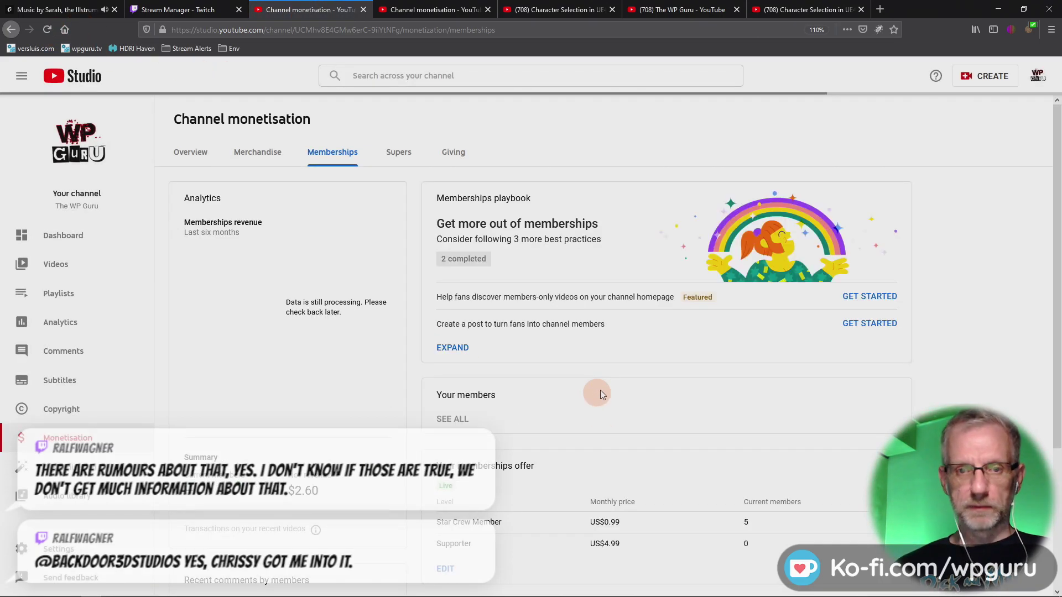
pyautogui.scroll(-3, 628, 380)
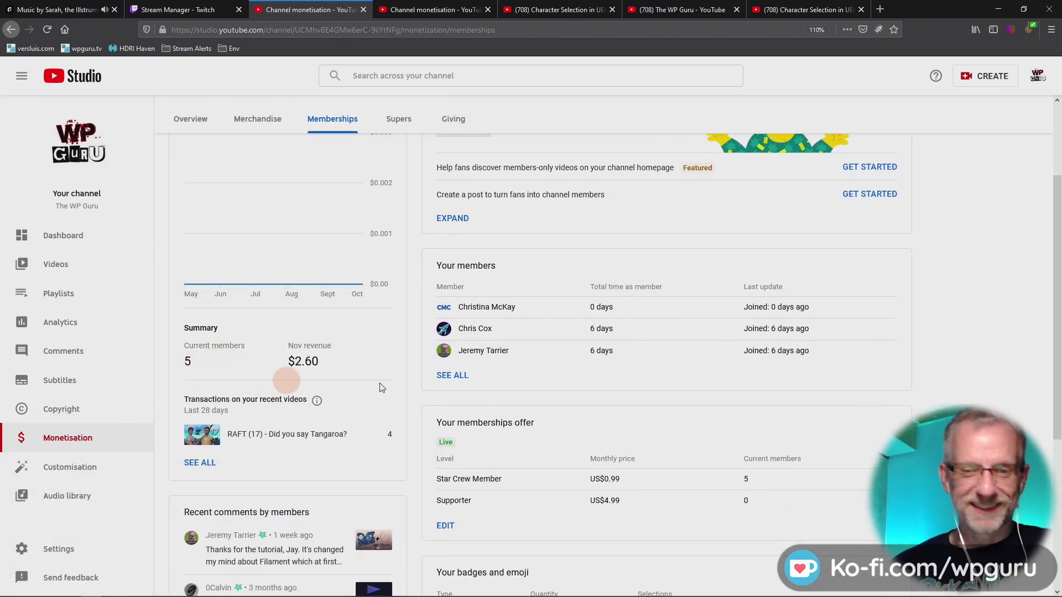
pyautogui.scroll(-2, 605, 419)
pyautogui.scroll(-3, 605, 421)
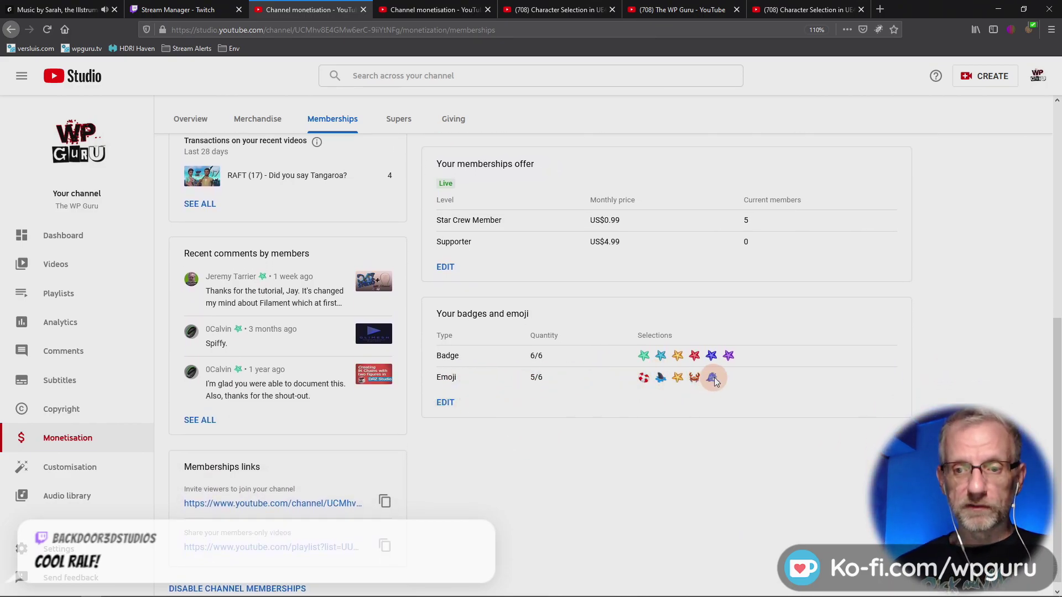
pyautogui.scroll(1, 483, 426)
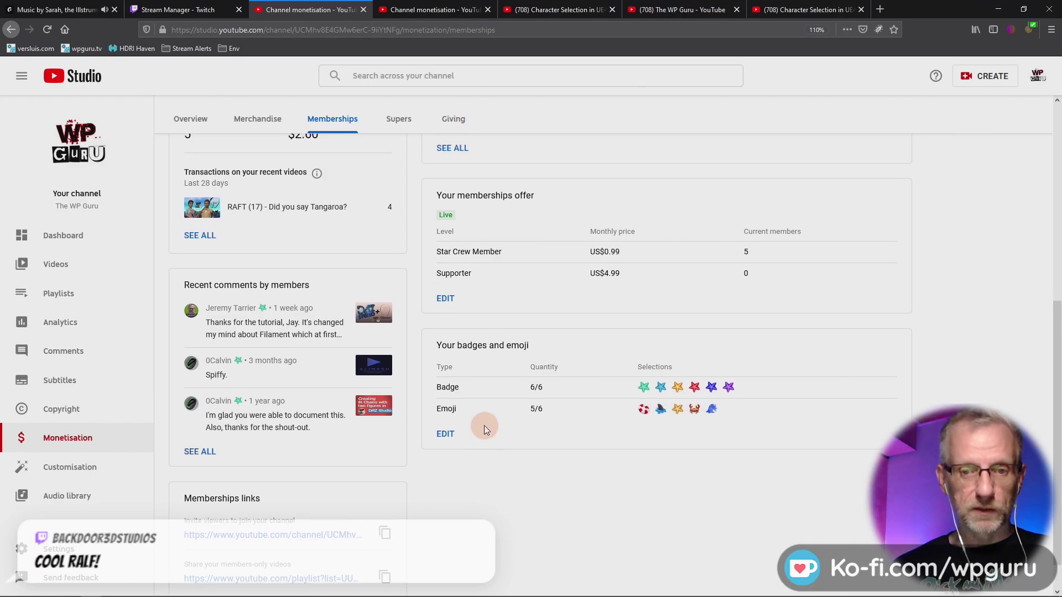
# Step: Open the badges and emoji for editing and add another emoji entry below Wave
pyautogui.click(446, 443)
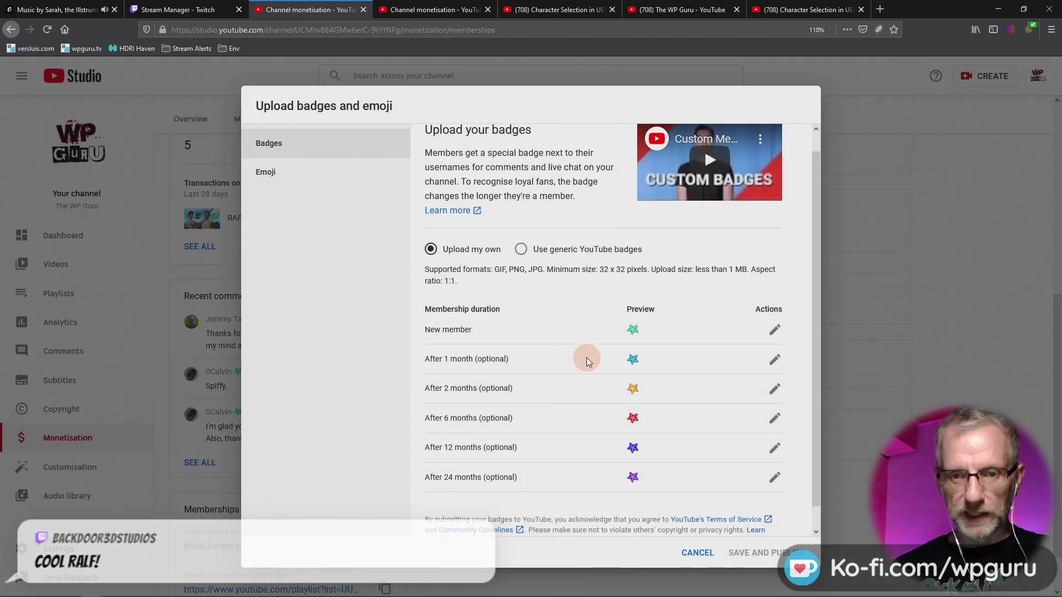
pyautogui.scroll(-1, 587, 357)
pyautogui.click(289, 175)
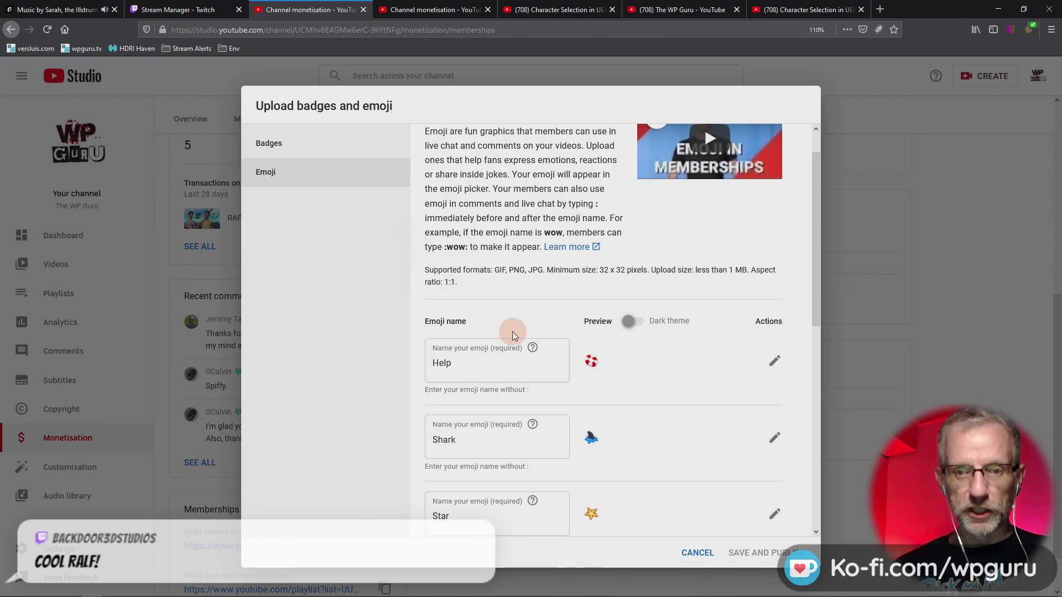
pyautogui.scroll(-3, 666, 392)
pyautogui.scroll(-3, 666, 391)
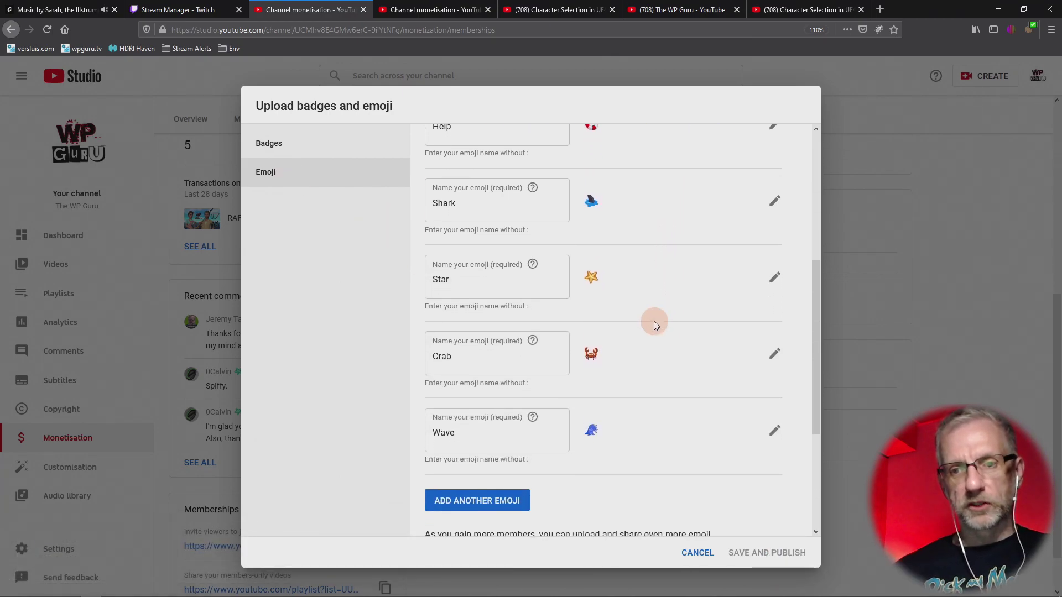
pyautogui.scroll(-2, 656, 373)
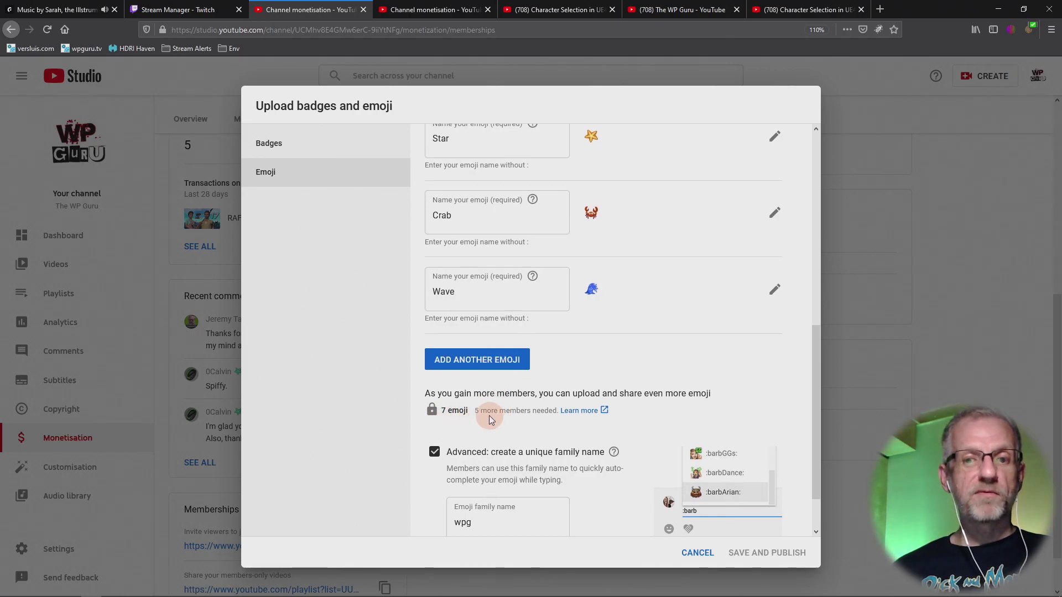
pyautogui.click(486, 360)
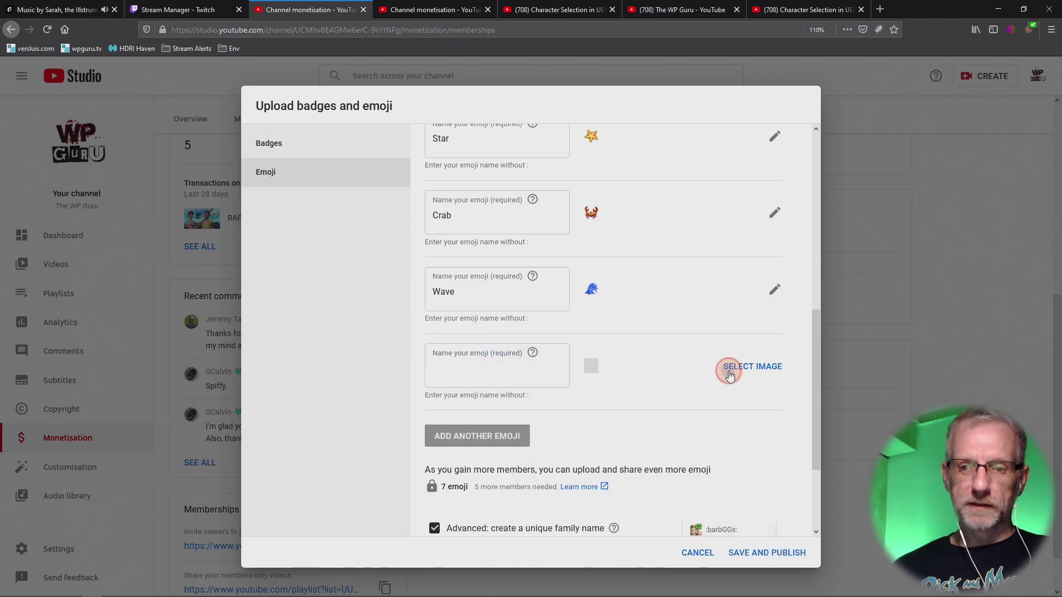
# Step: Start choosing an image for the unnamed emoji and browse to WP Hosting > graphics > Icons > Beach_icons_lnx > Icons > 128X128
pyautogui.click(729, 367)
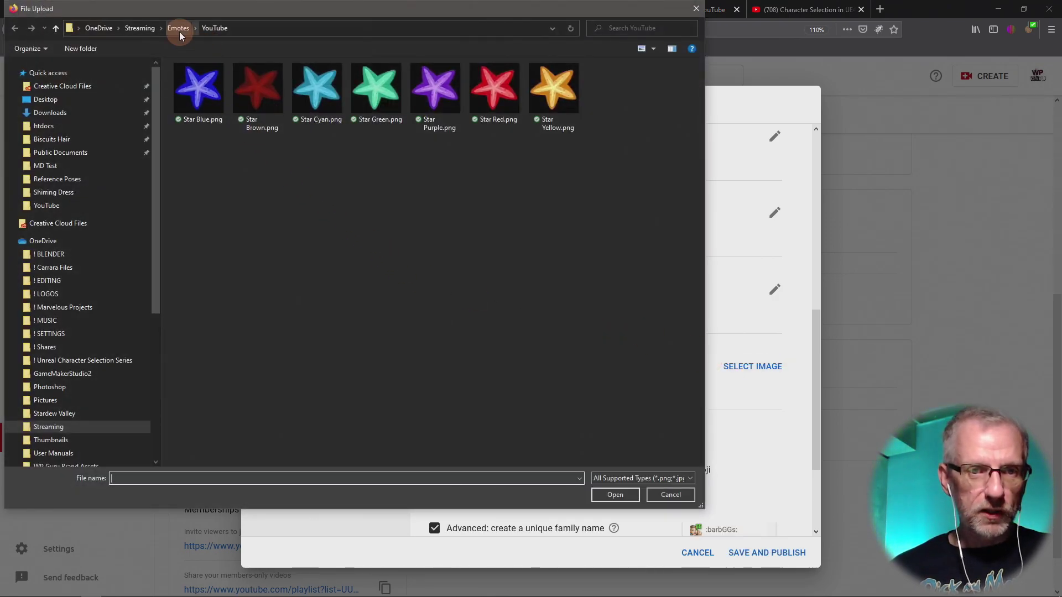
pyautogui.scroll(-3, 109, 198)
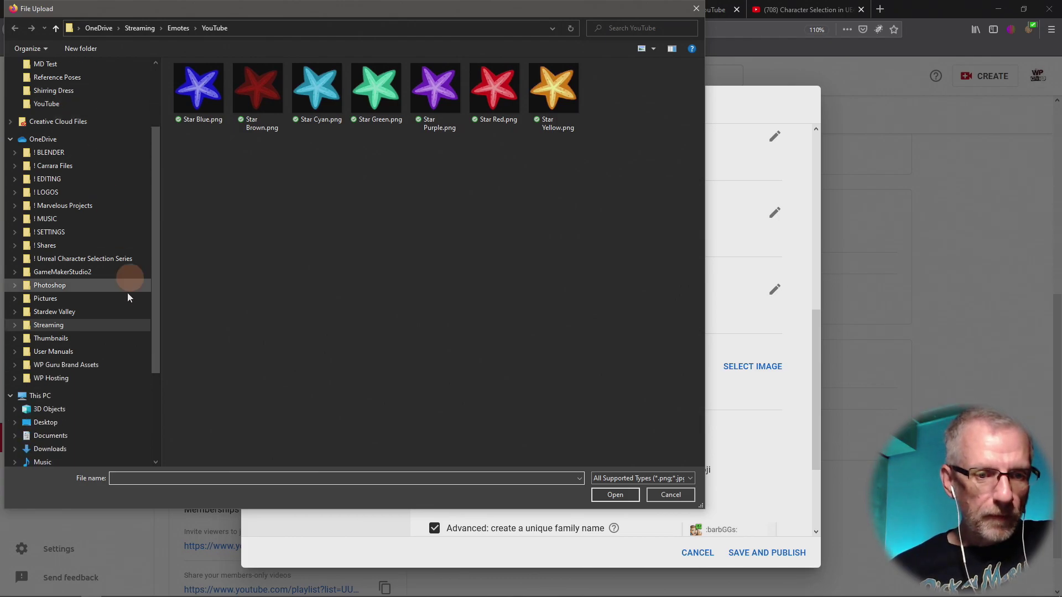
pyautogui.click(65, 379)
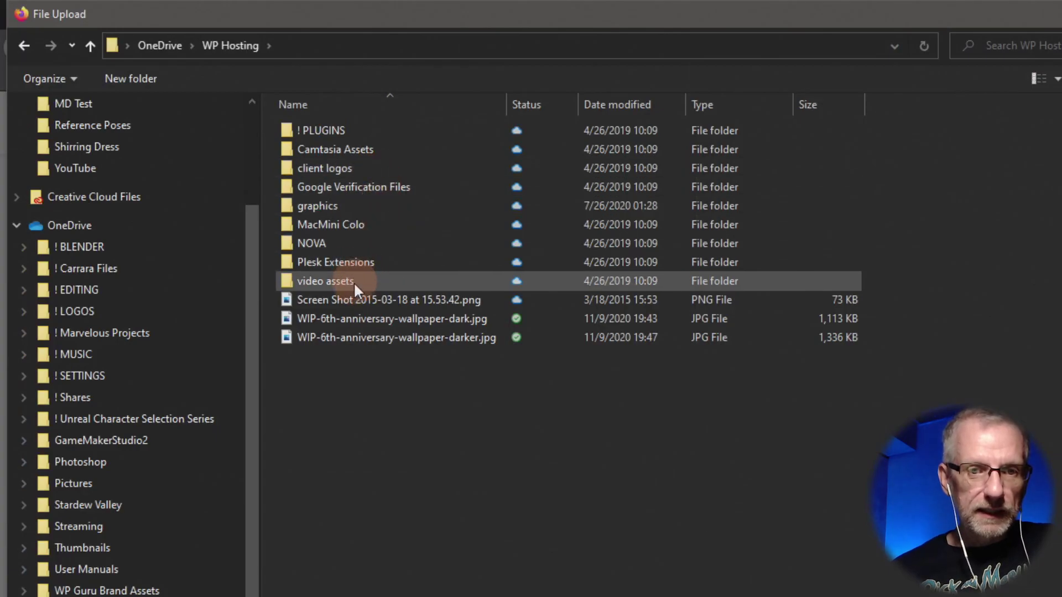
pyautogui.doubleClick(347, 206)
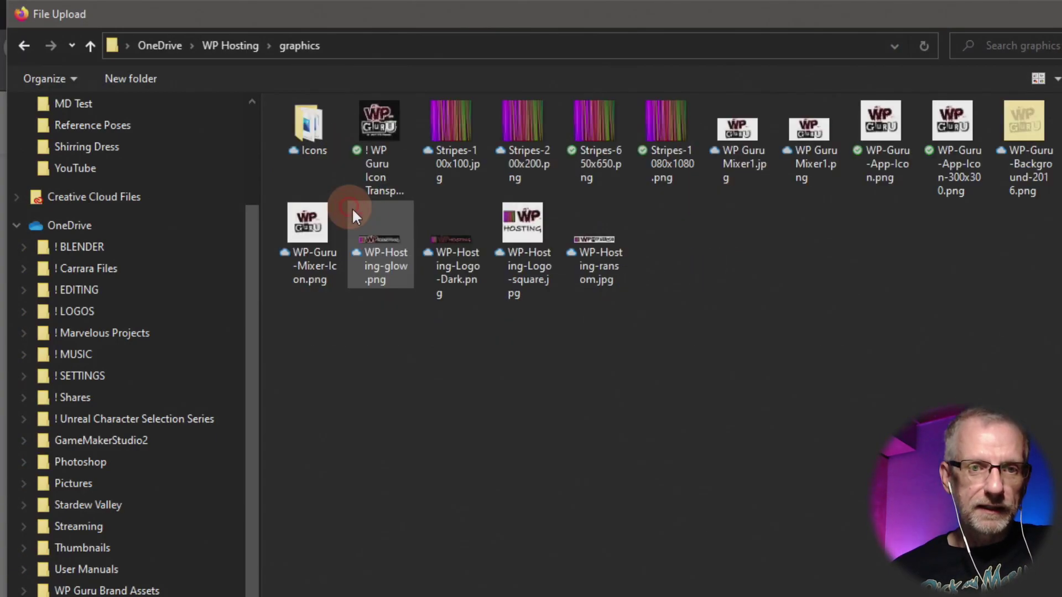
pyautogui.doubleClick(308, 125)
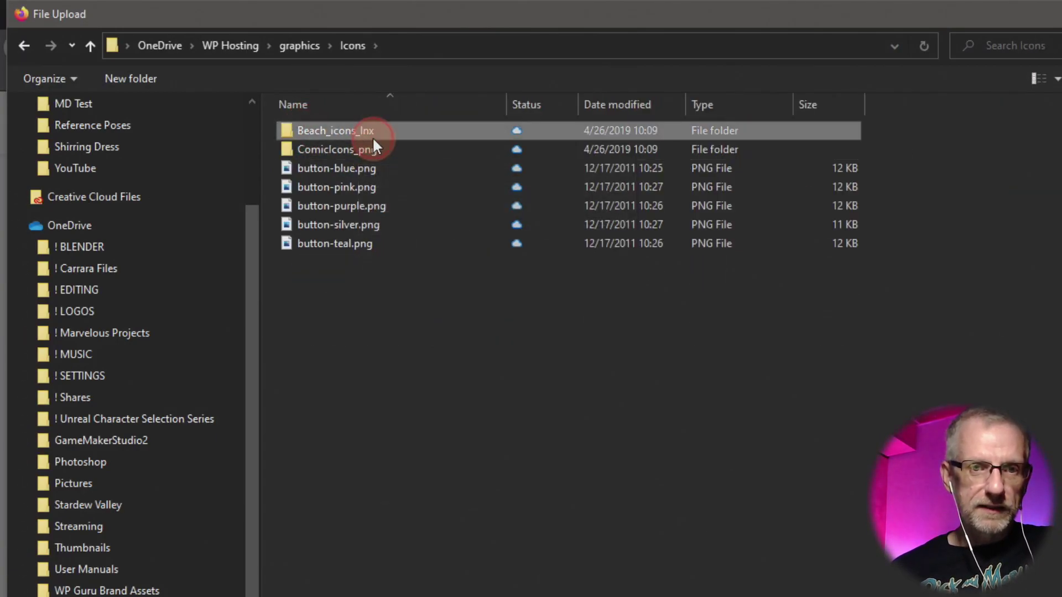
pyautogui.doubleClick(373, 136)
pyautogui.doubleClick(334, 131)
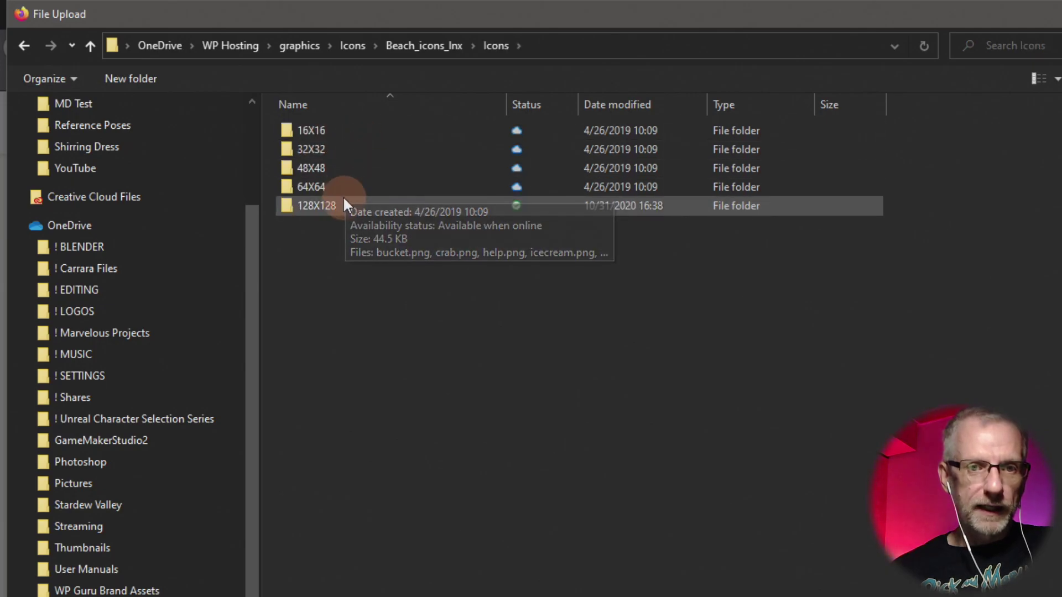
pyautogui.doubleClick(343, 201)
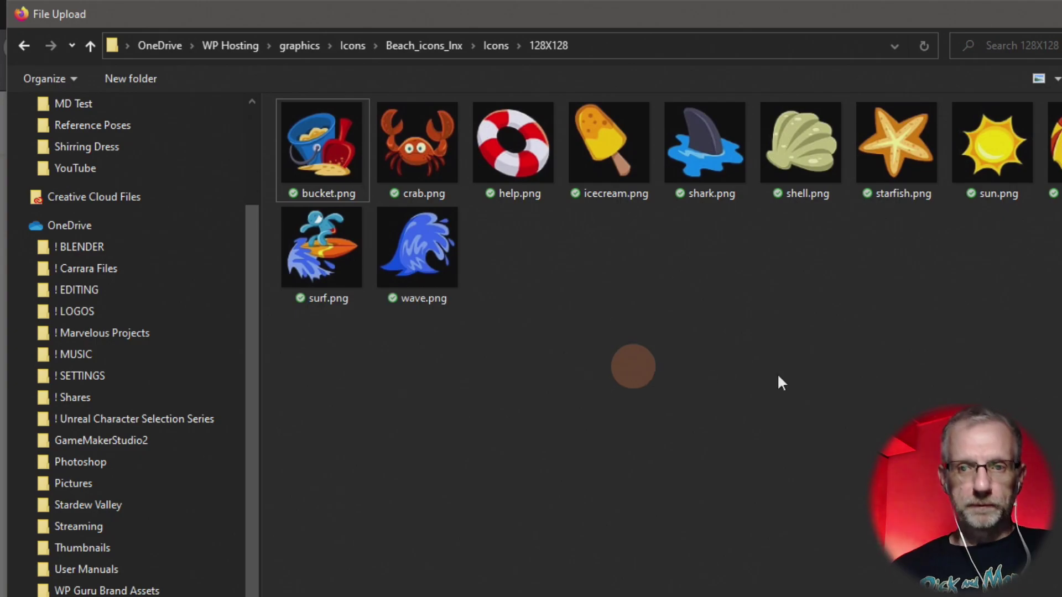
# Step: Compare the beach icons in the 128X128 folder with the existing emoji to find one for the unnamed entry
pyautogui.moveTo(1061, 376); pyautogui.dragTo(973, 383)
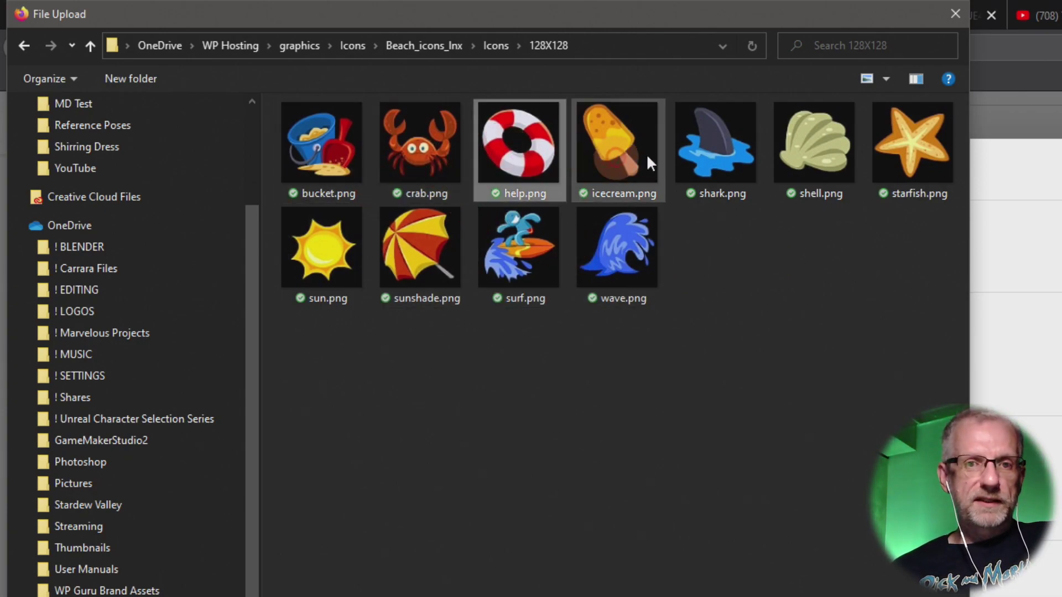
pyautogui.click(701, 148)
pyautogui.click(906, 158)
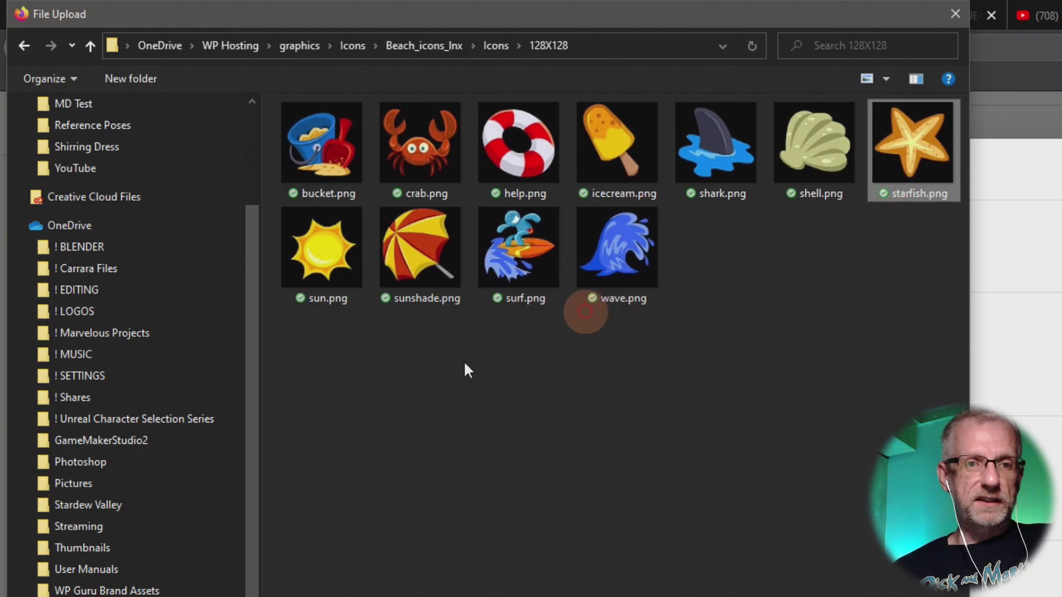
pyautogui.click(609, 279)
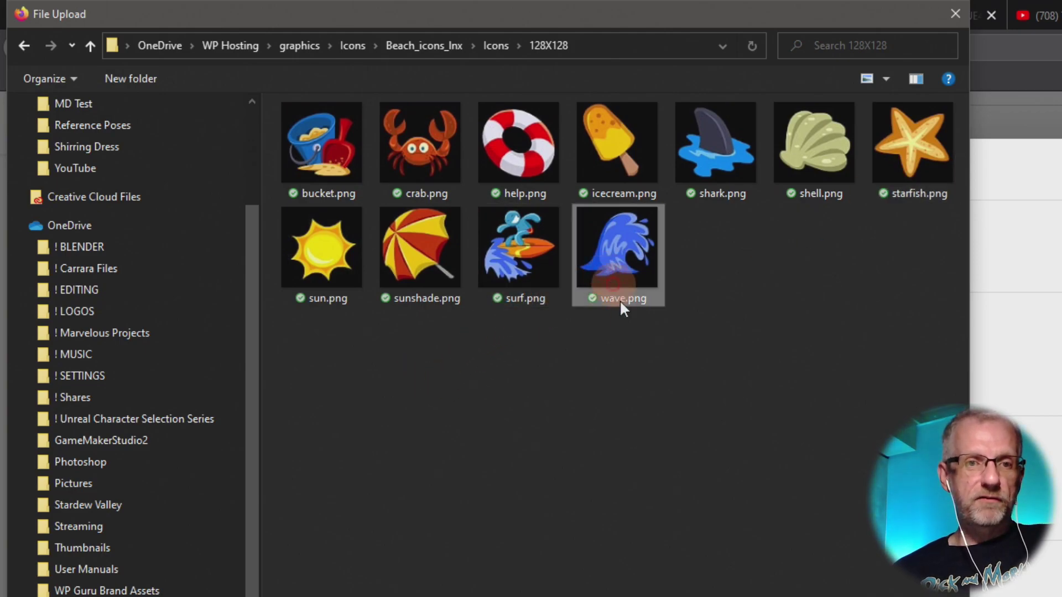
pyautogui.moveTo(646, 8); pyautogui.dragTo(639, 27)
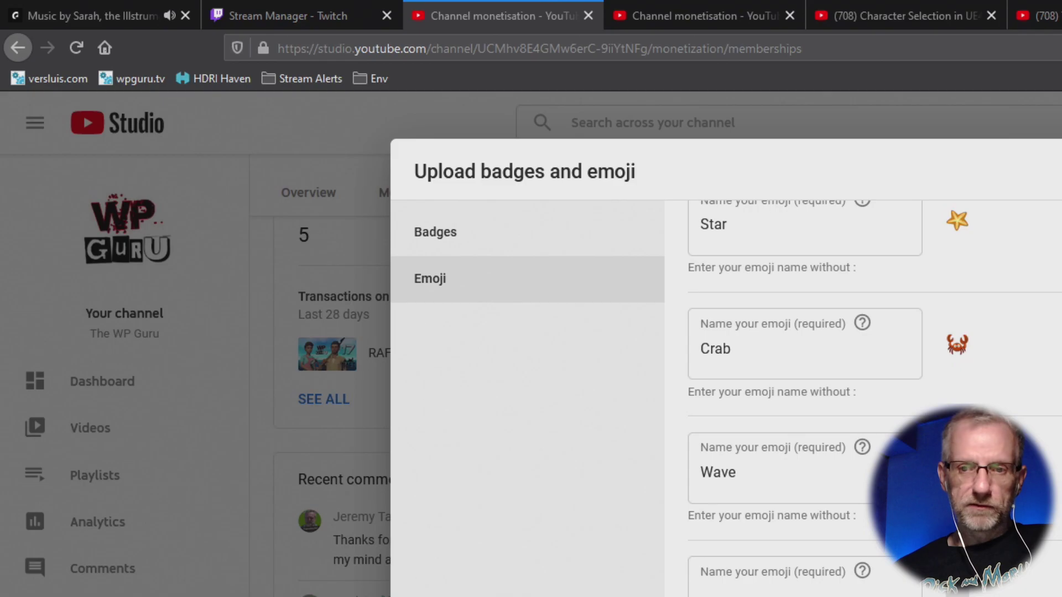
pyautogui.moveTo(829, 594); pyautogui.dragTo(605, 25)
pyautogui.click(447, 128)
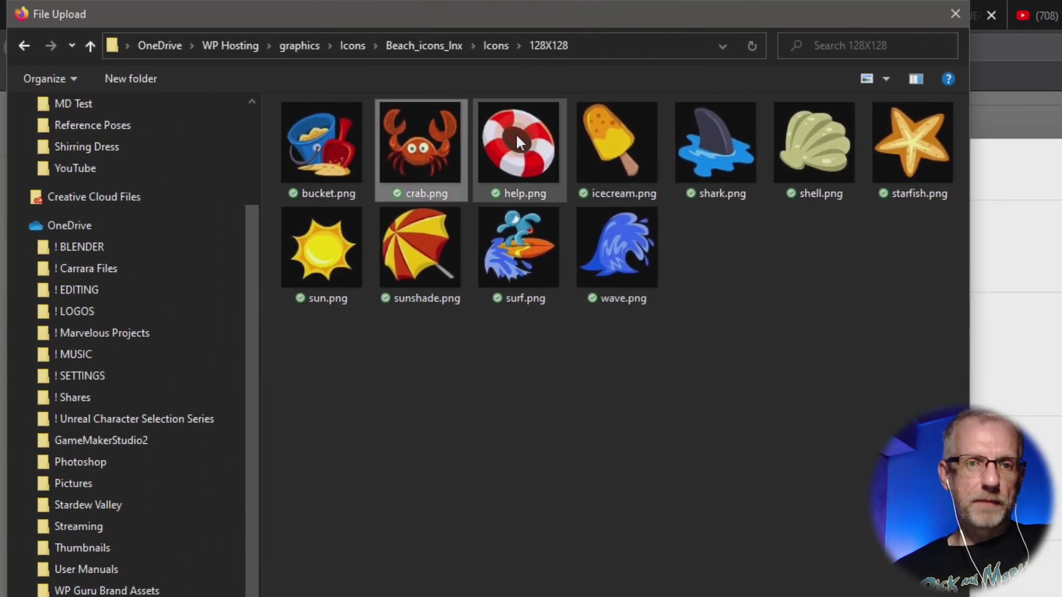
pyautogui.click(516, 132)
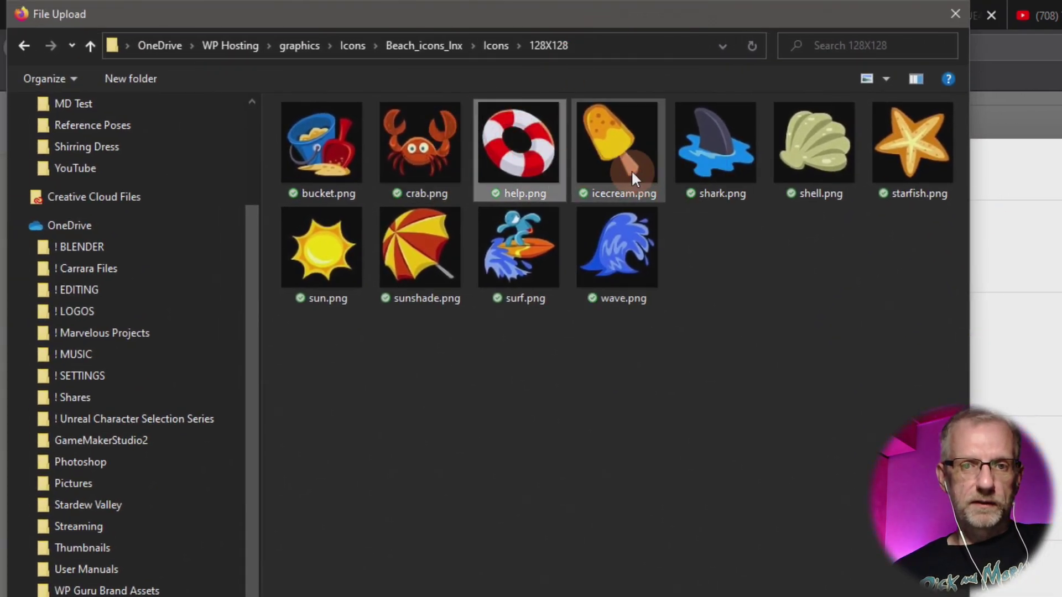
pyautogui.click(731, 151)
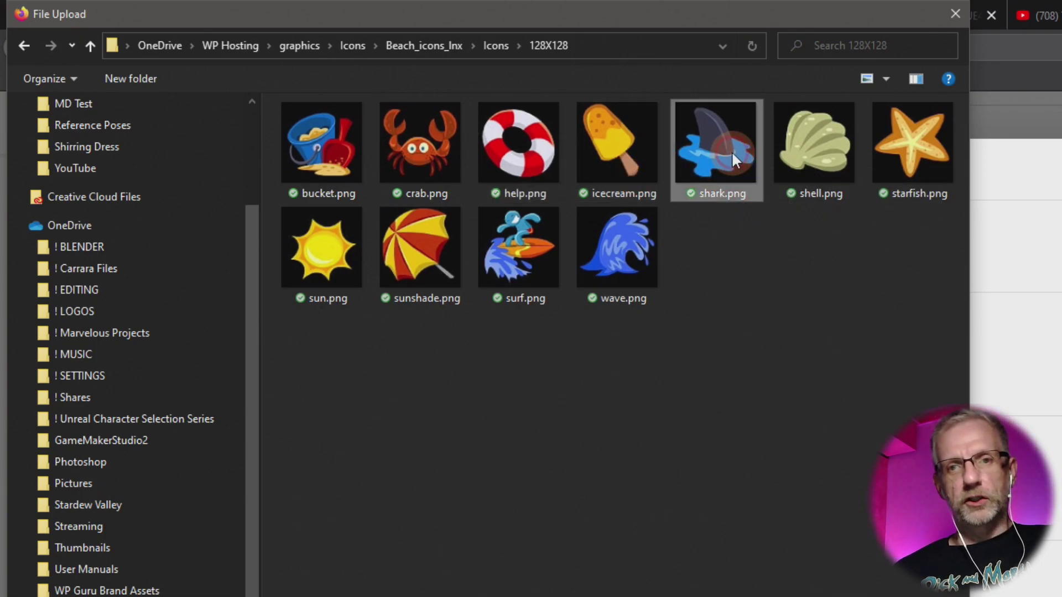
pyautogui.click(611, 137)
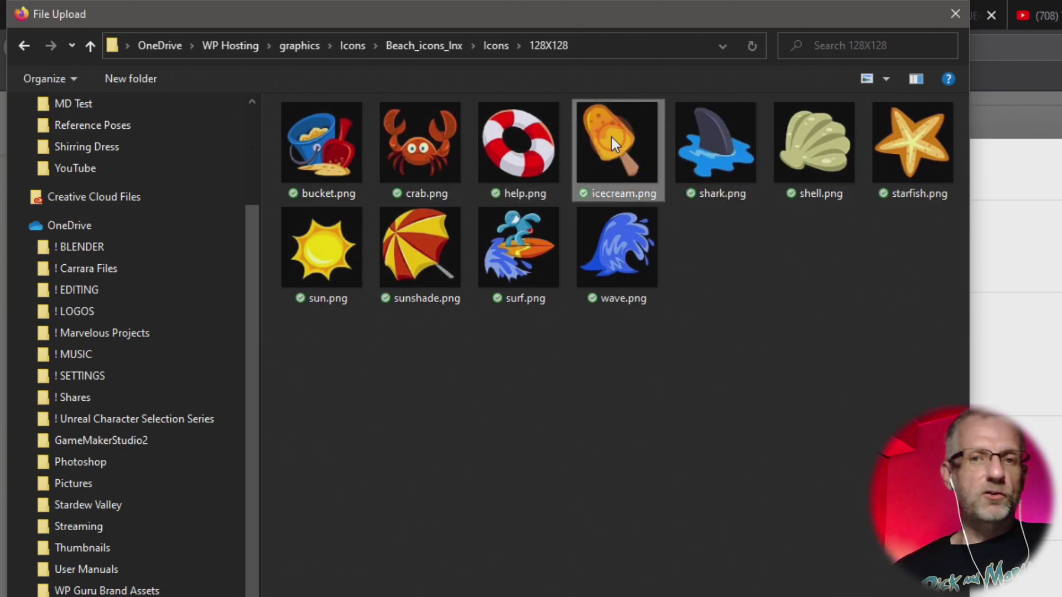
pyautogui.click(827, 129)
pyautogui.click(311, 150)
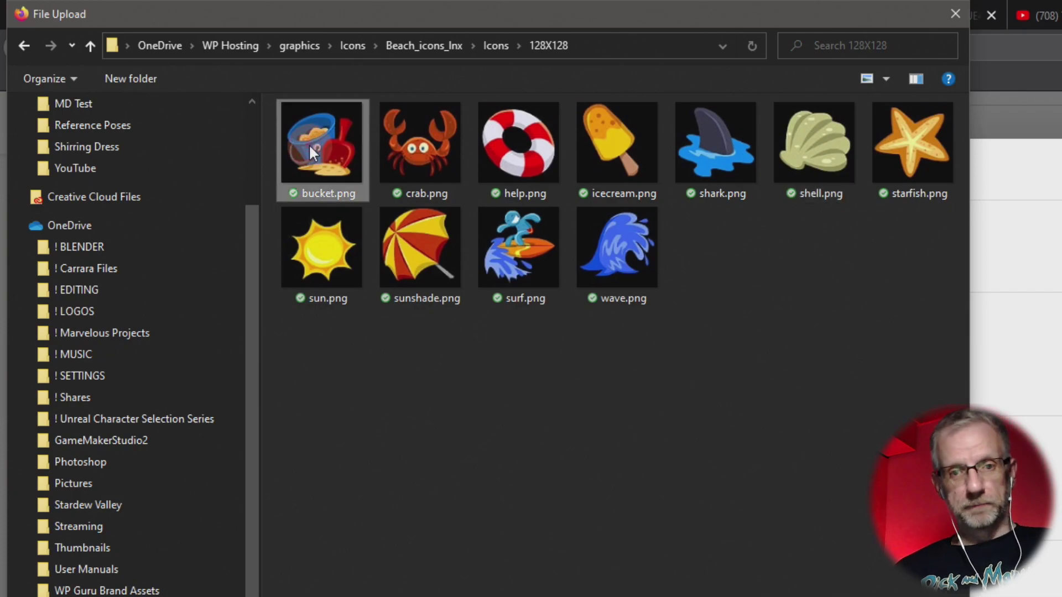
# Step: Upload sunshade.png as the image of the unnamed emoji
pyautogui.click(416, 263)
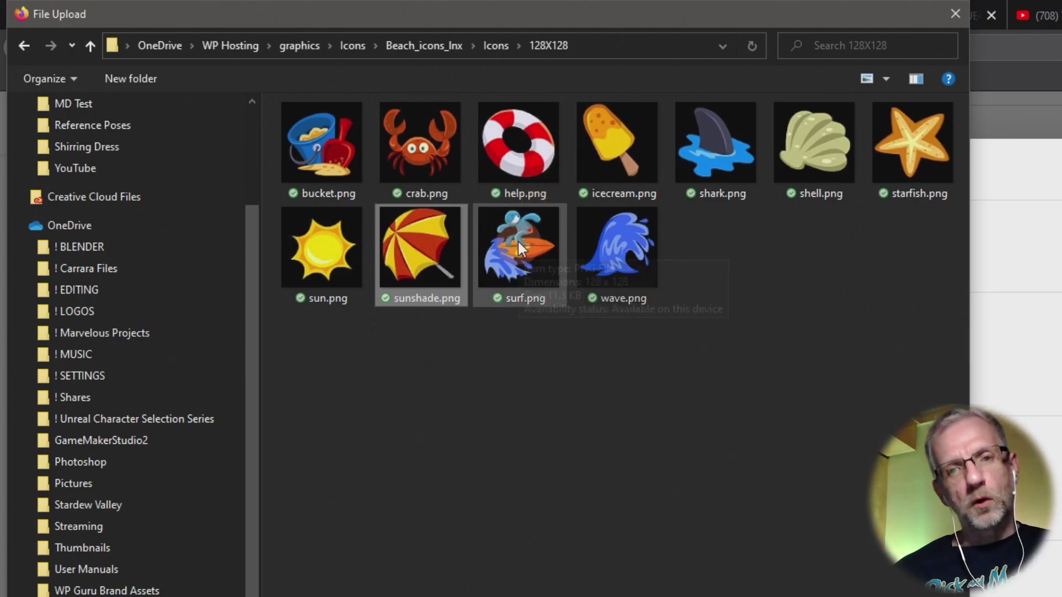
pyautogui.click(628, 322)
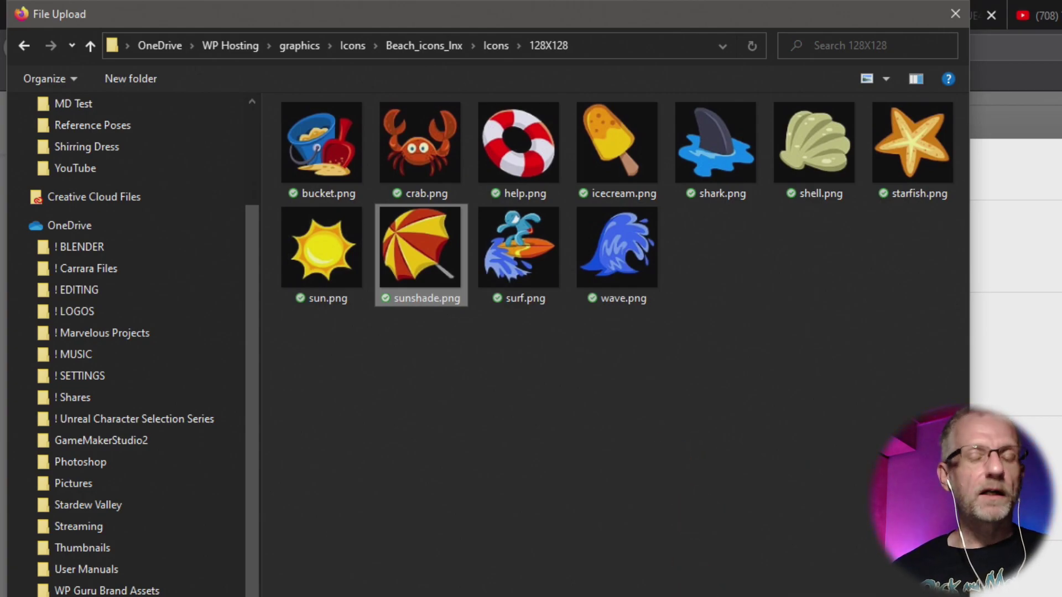
pyautogui.press('Return')
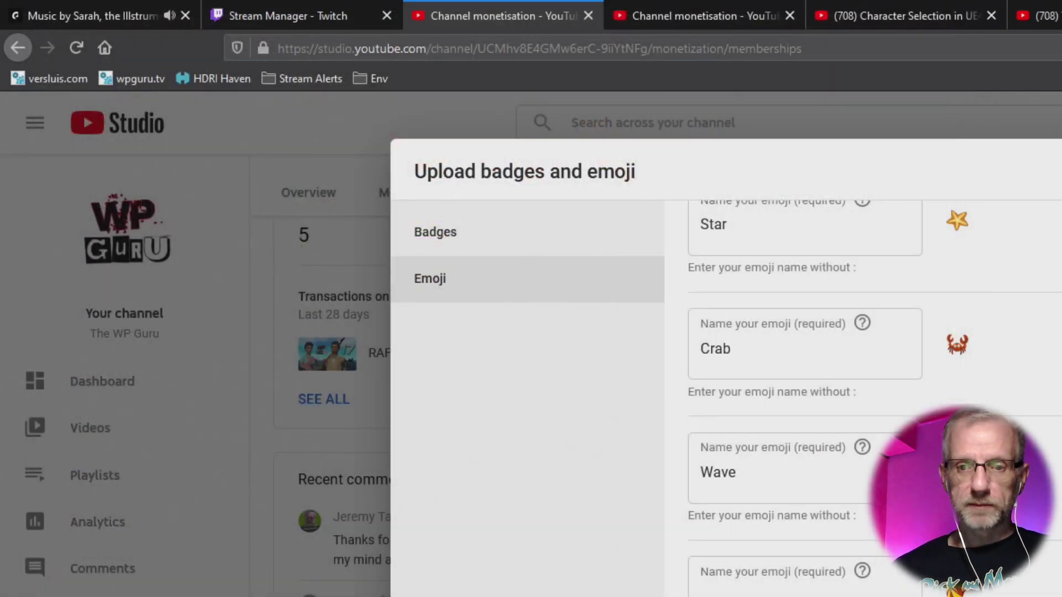
# Step: Preview all emoji against the dark theme and return the preview to the light theme
pyautogui.scroll(8, 874, 398)
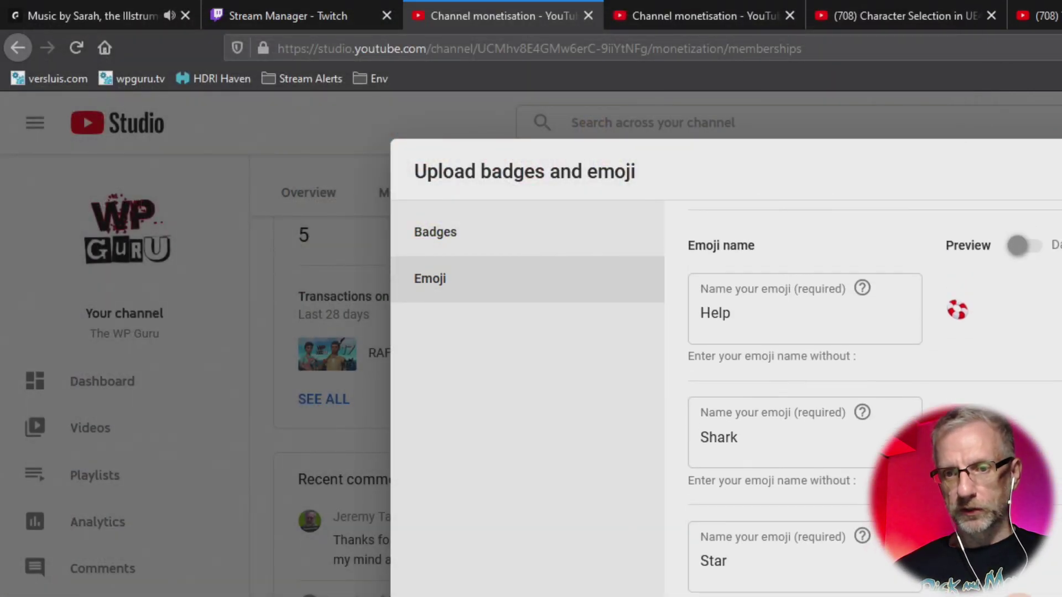
pyautogui.scroll(-4, 1012, 331)
pyautogui.scroll(5, 1012, 332)
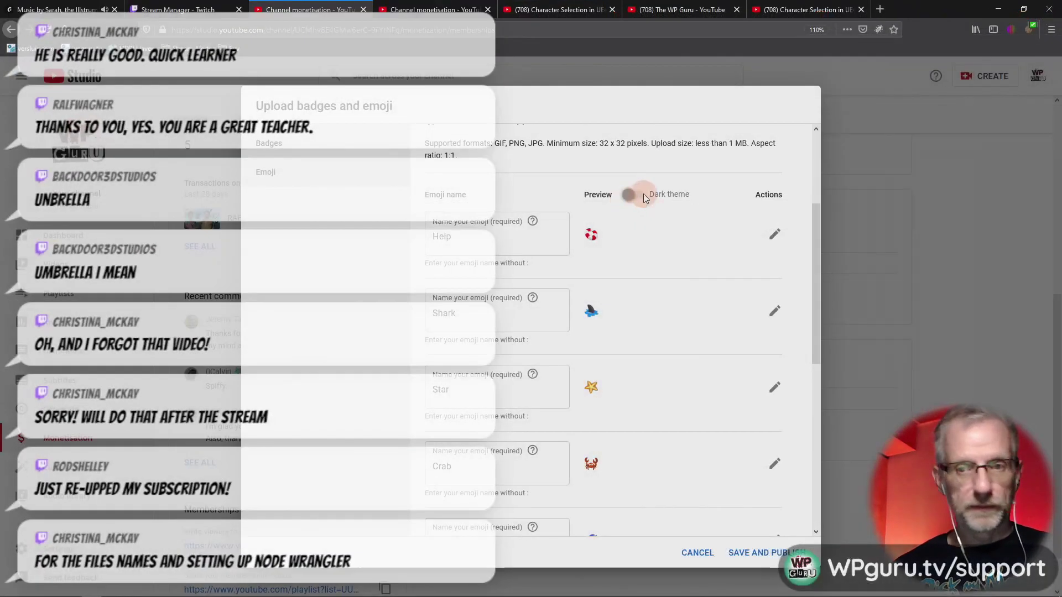
pyautogui.click(1023, 307)
pyautogui.scroll(-3, 650, 253)
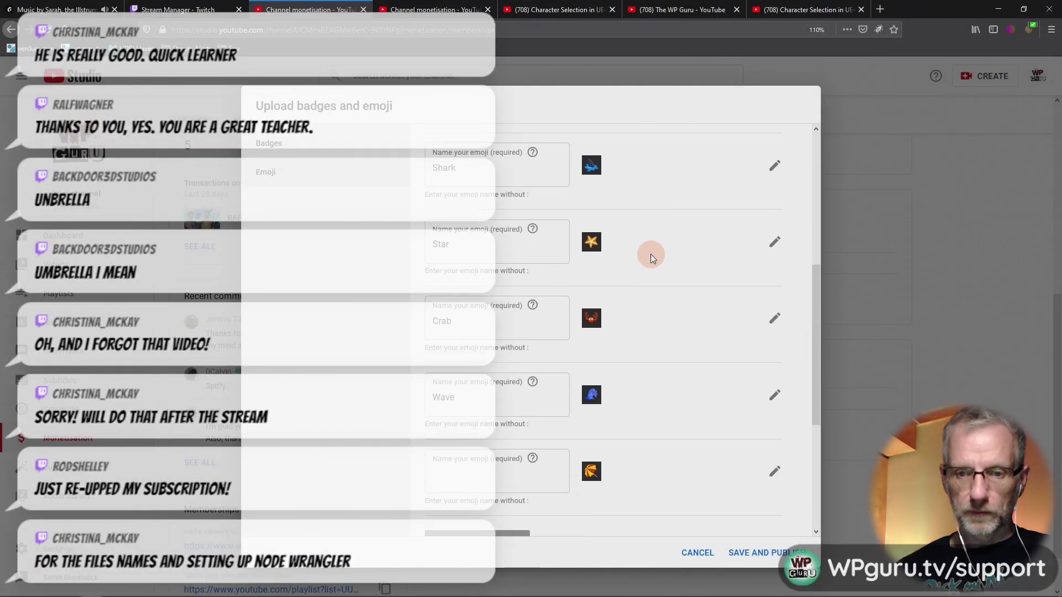
pyautogui.scroll(1, 651, 254)
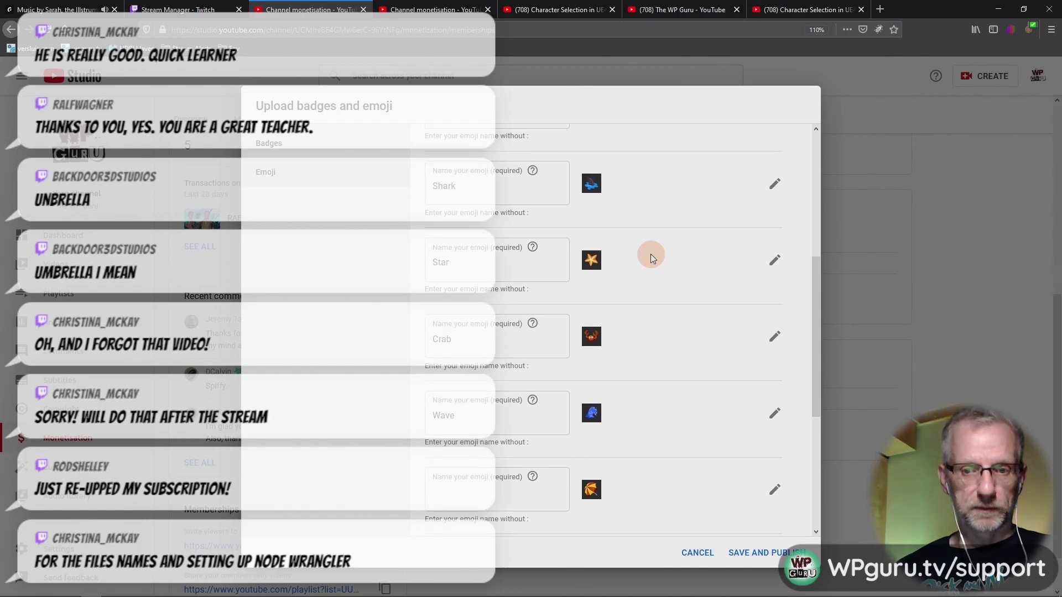
pyautogui.scroll(1, 651, 254)
pyautogui.scroll(1, 487, 315)
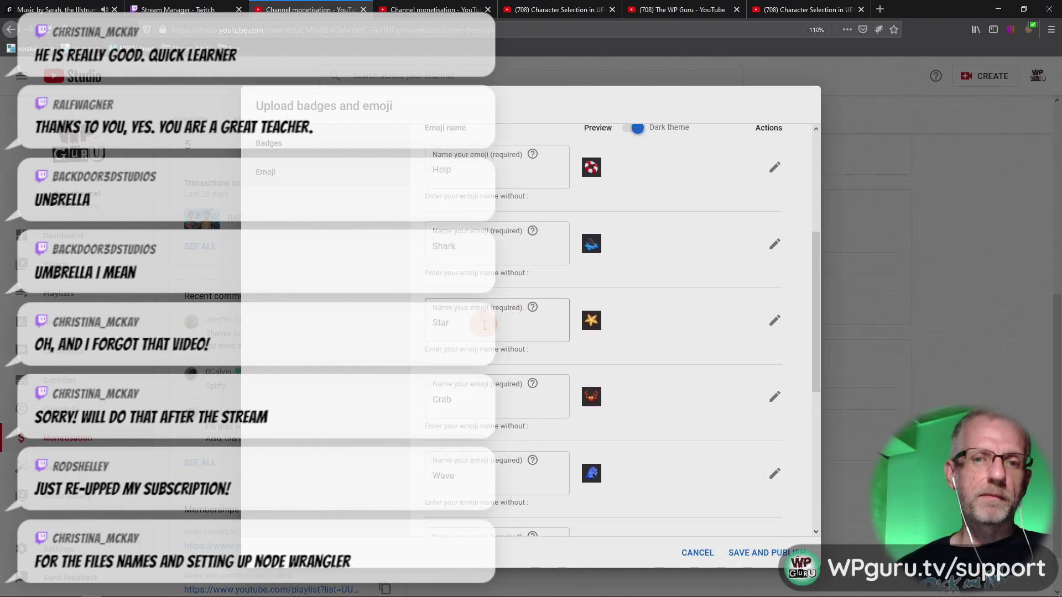
pyautogui.click(473, 325)
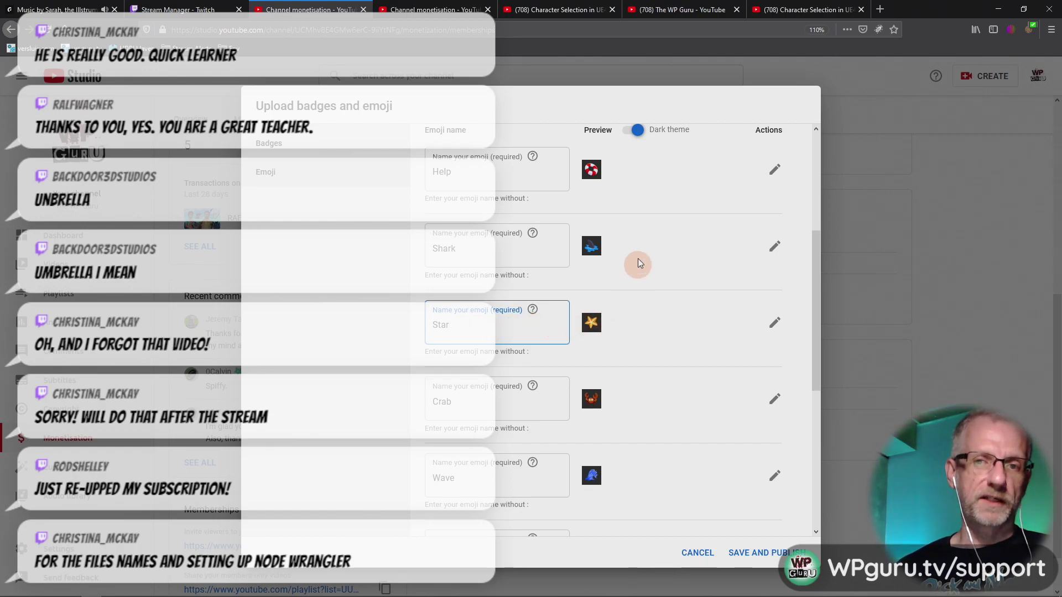
pyautogui.click(637, 130)
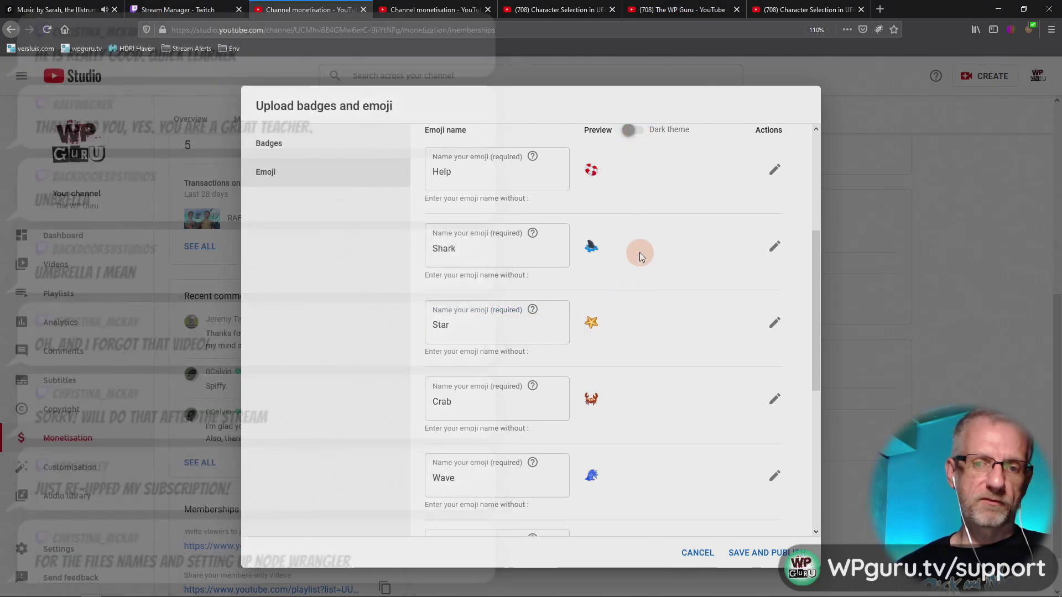
# Step: Name the umbrella emoji Brolly, then save and publish the badges and emoji
pyautogui.scroll(-5, 639, 255)
pyautogui.click(530, 303)
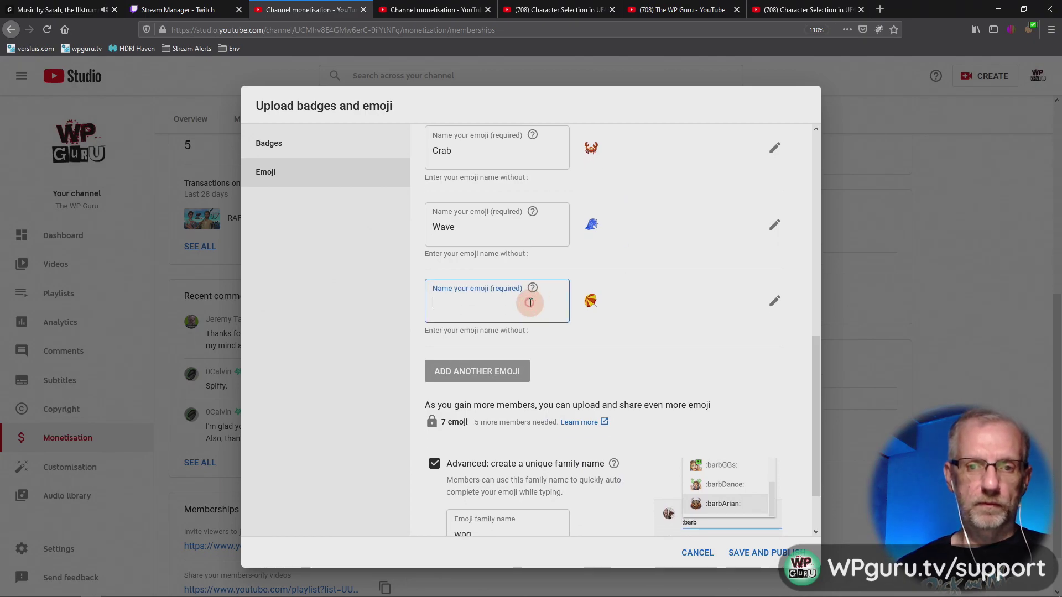
pyautogui.write('Brolly')
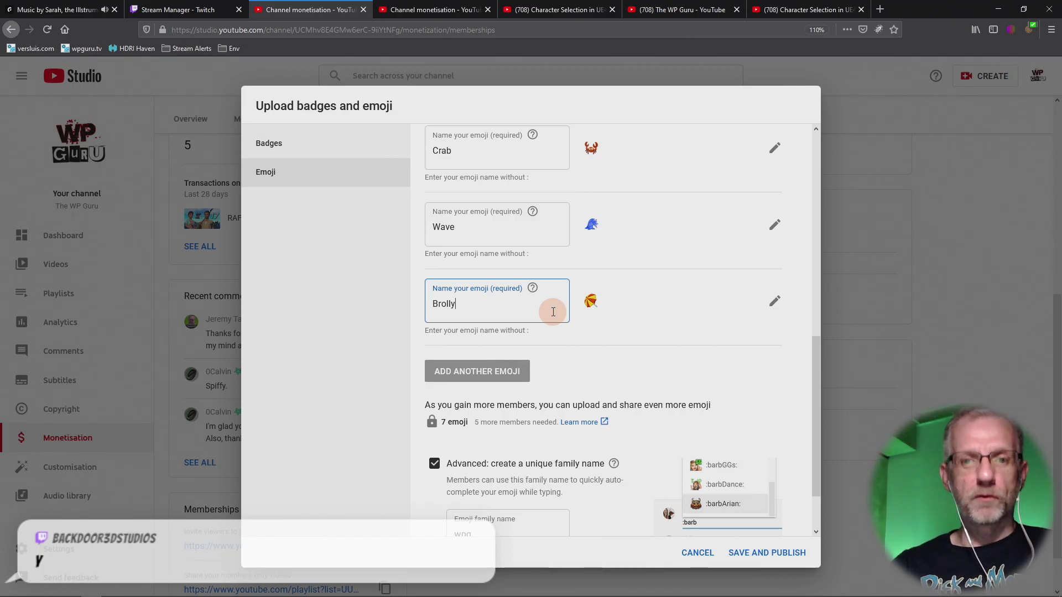
pyautogui.scroll(-1, 614, 373)
pyautogui.scroll(-2, 613, 373)
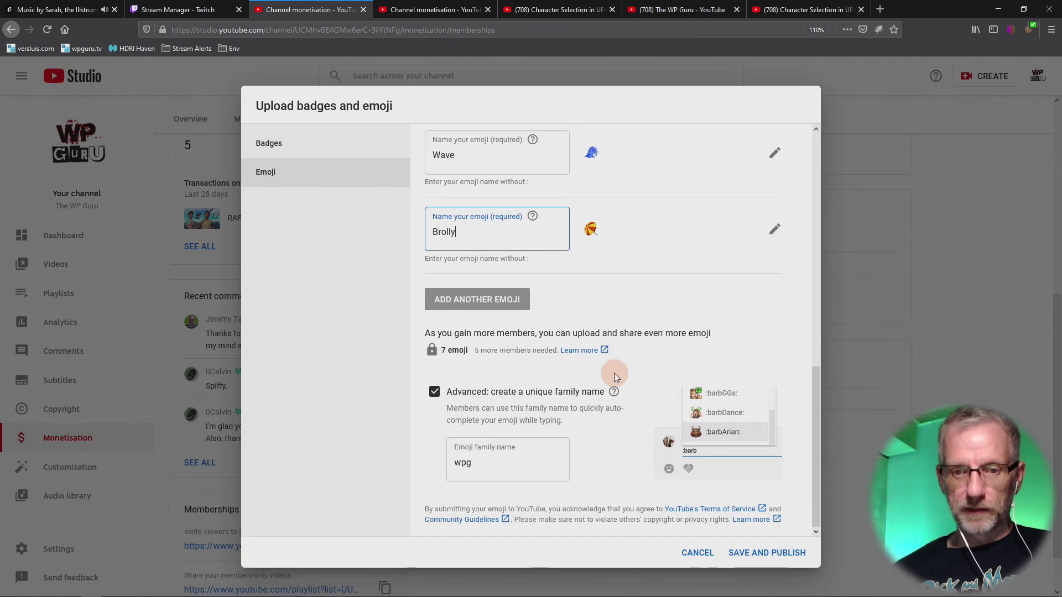
pyautogui.click(774, 553)
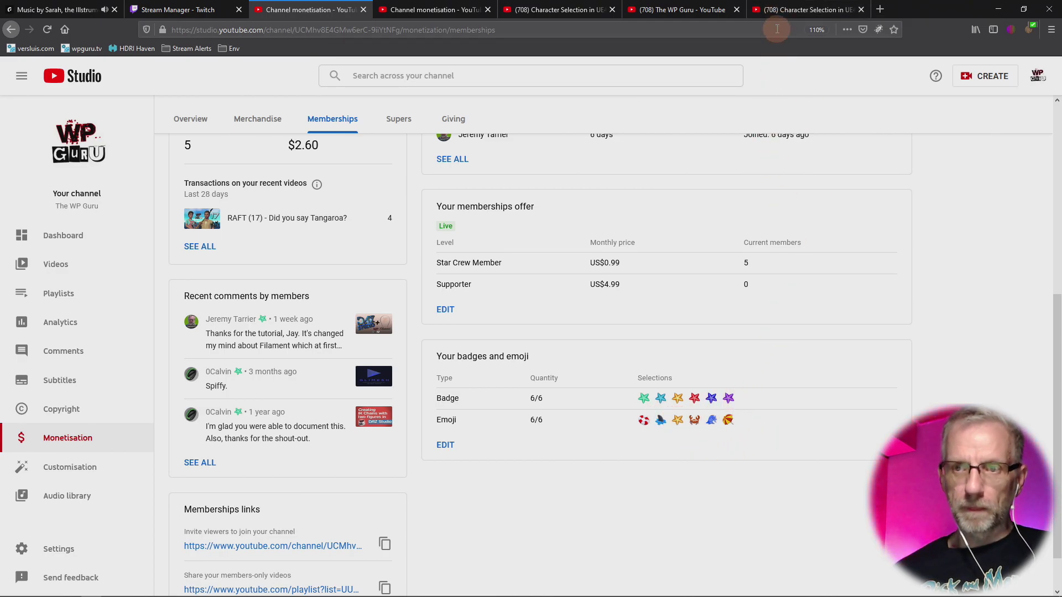
# Step: Switch to the Character Selection premiere page and try to bring up the Brolly emoji in its live chat with :wpgbr
pyautogui.click(797, 10)
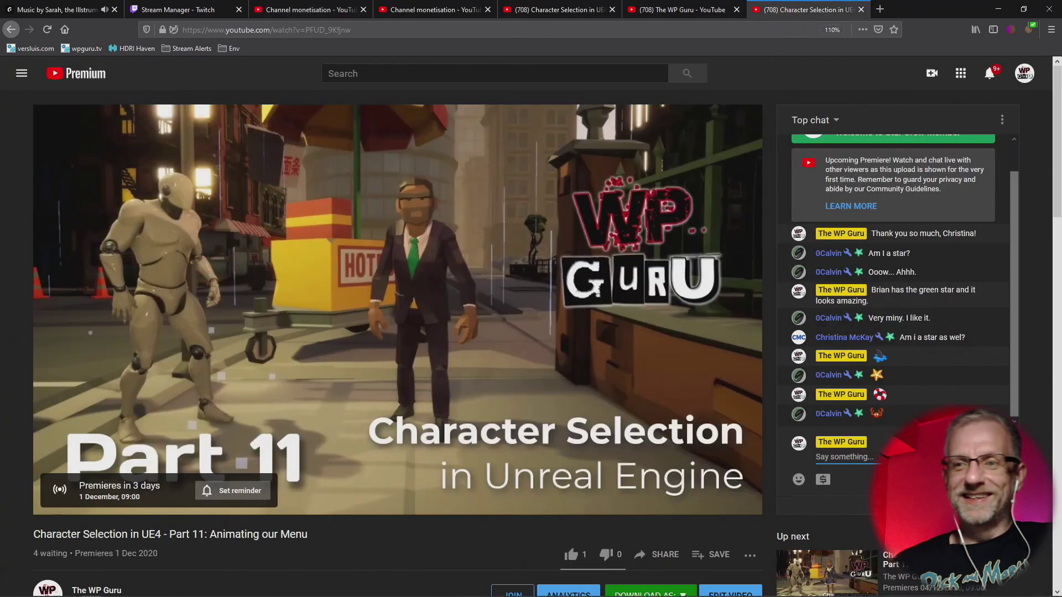
pyautogui.write(':')
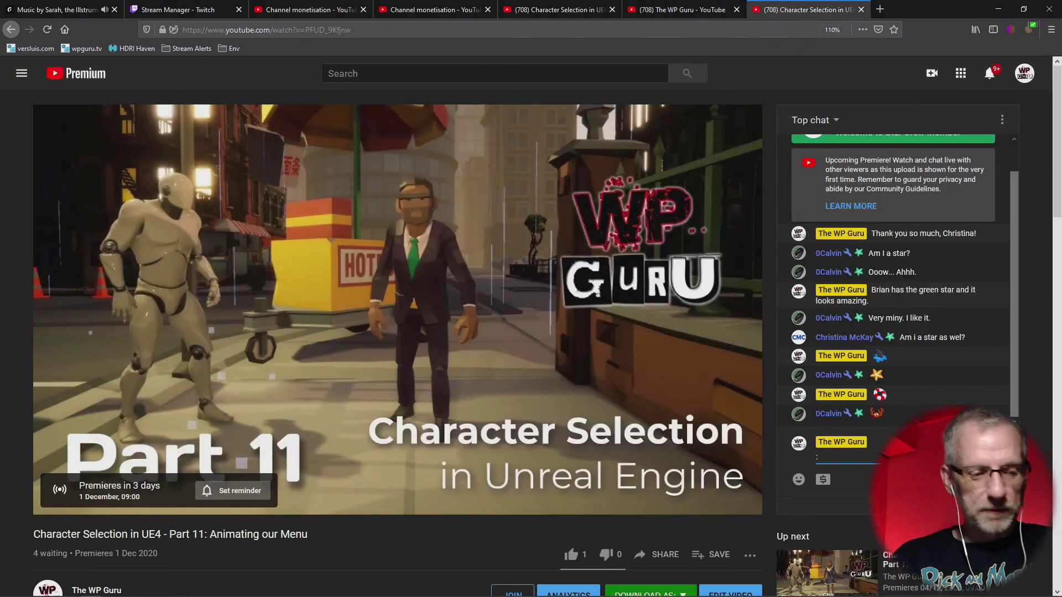
pyautogui.write('wpg')
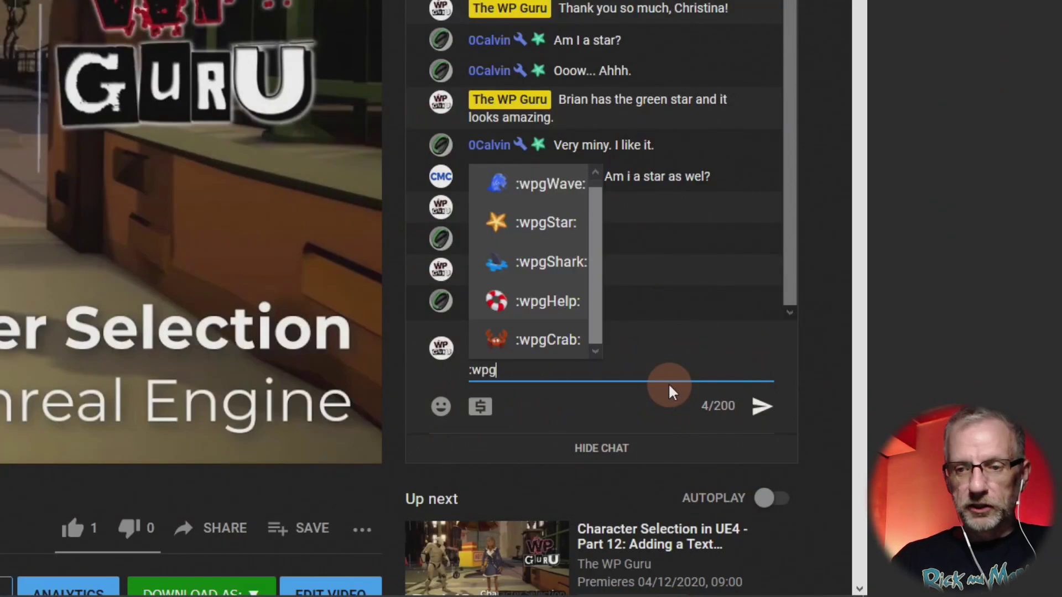
pyautogui.write('b')
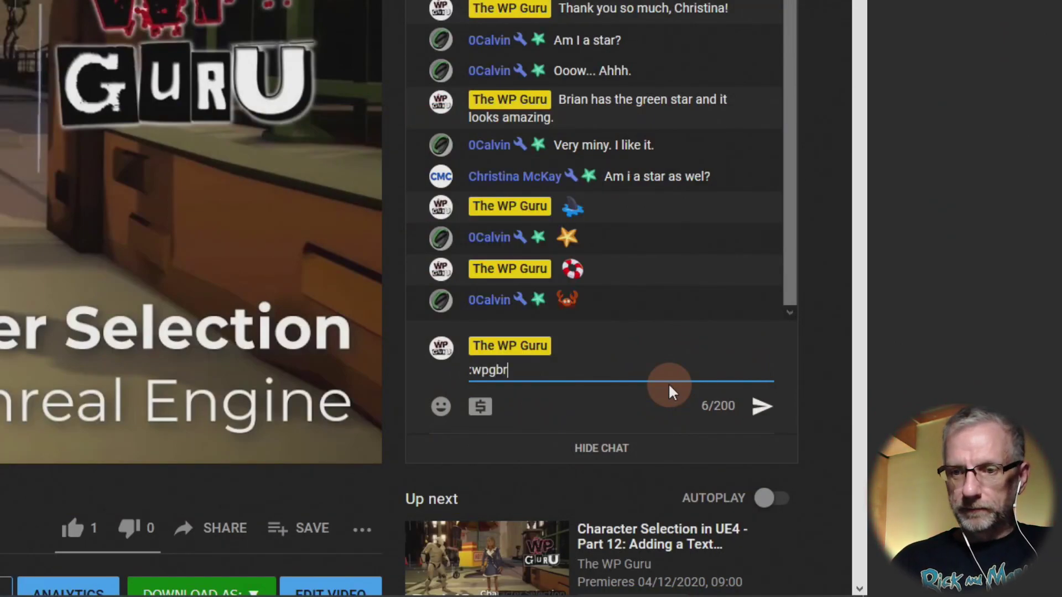
pyautogui.press('BackSpace')
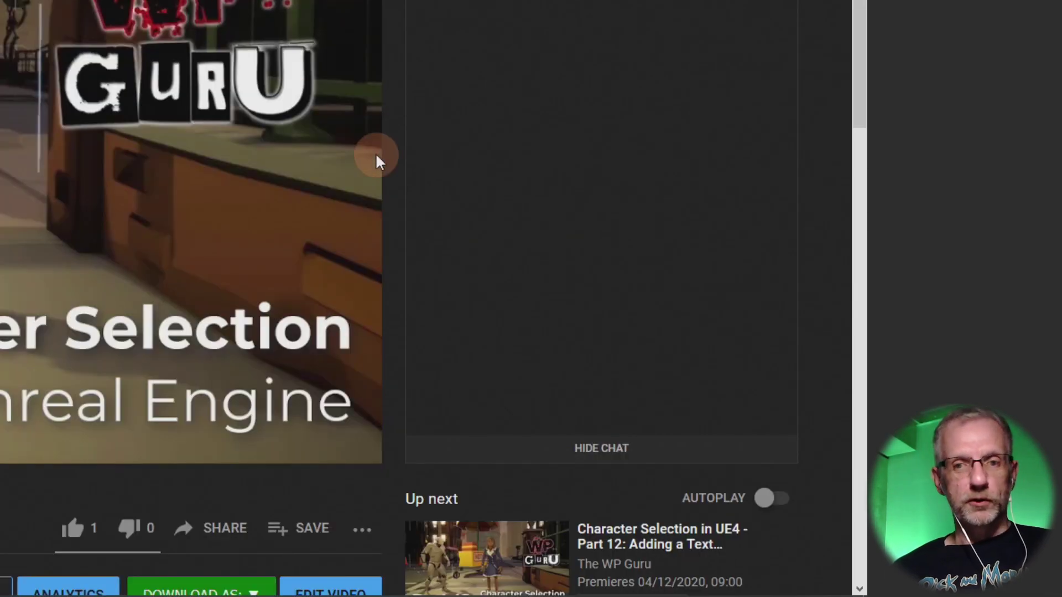
# Step: Send the wpgBrolly umbrella emoji as a message in the premiere's live chat
pyautogui.click(552, 414)
pyautogui.click(567, 175)
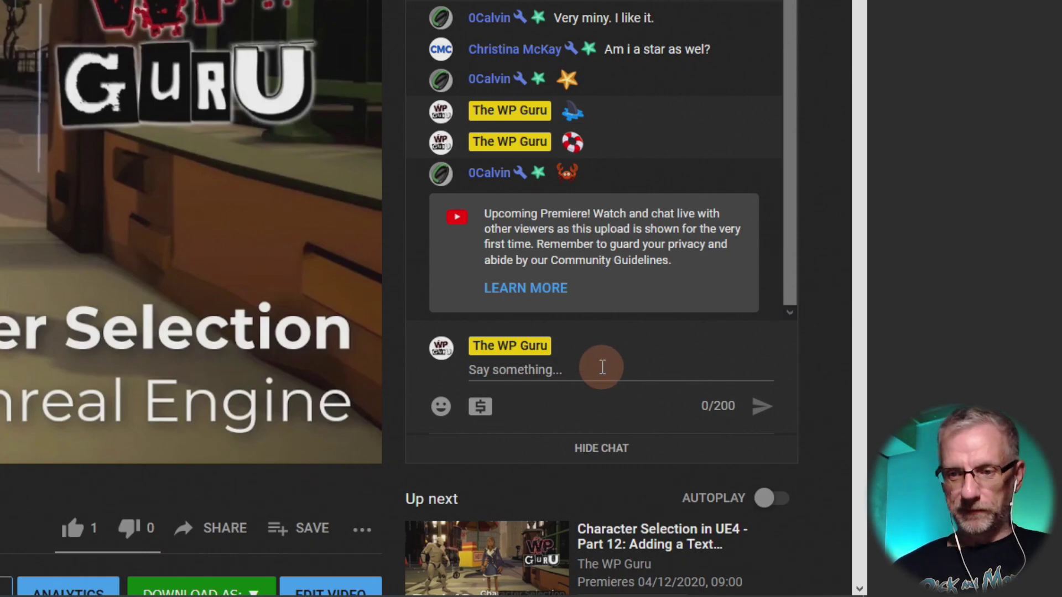
pyautogui.click(603, 368)
pyautogui.write(':wpg')
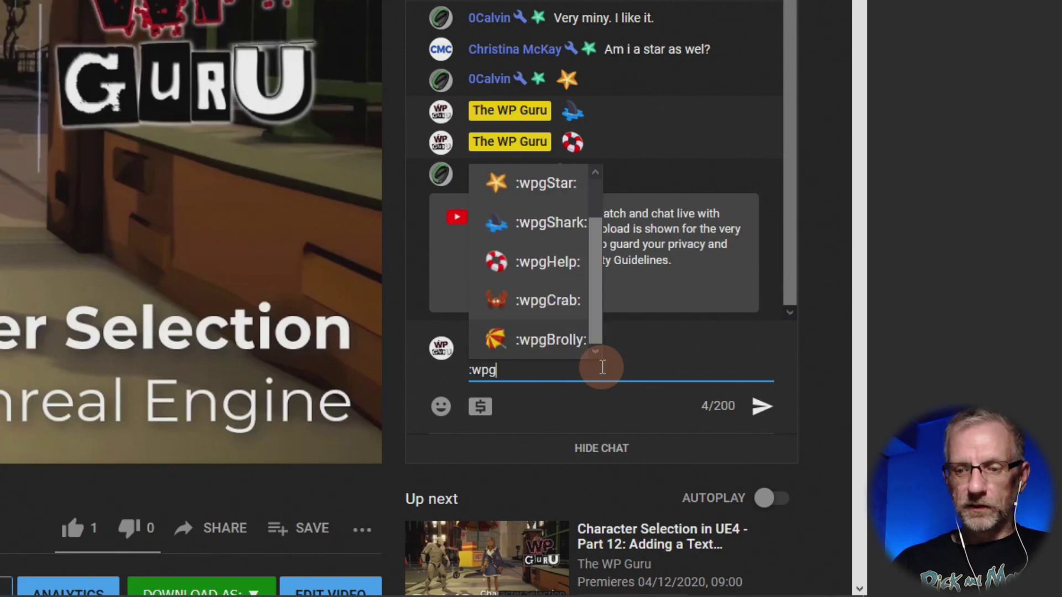
pyautogui.press('Return')
pyautogui.press('Return')
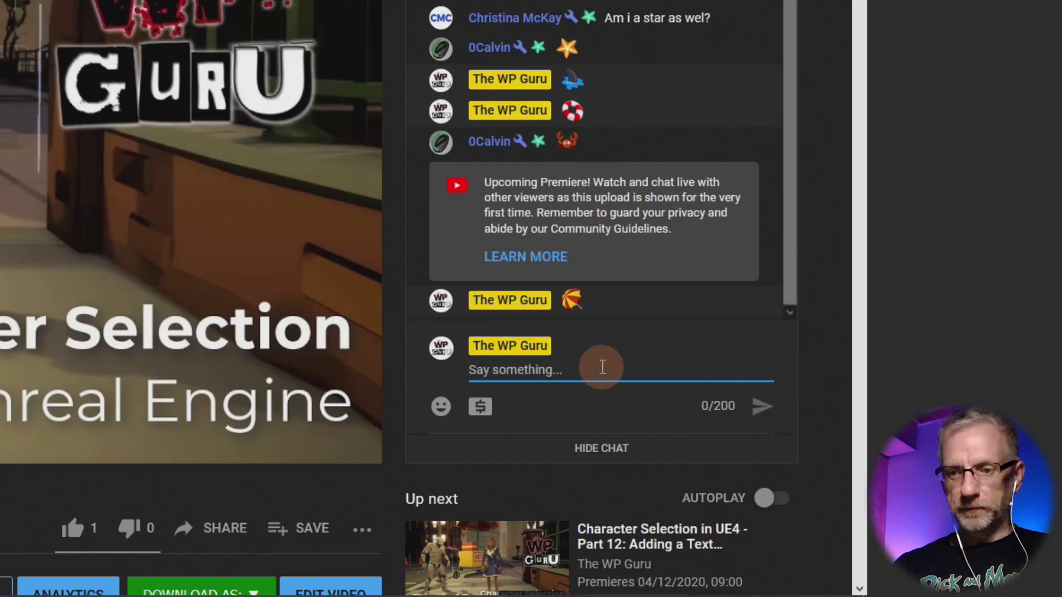
pyautogui.write('KN cas')
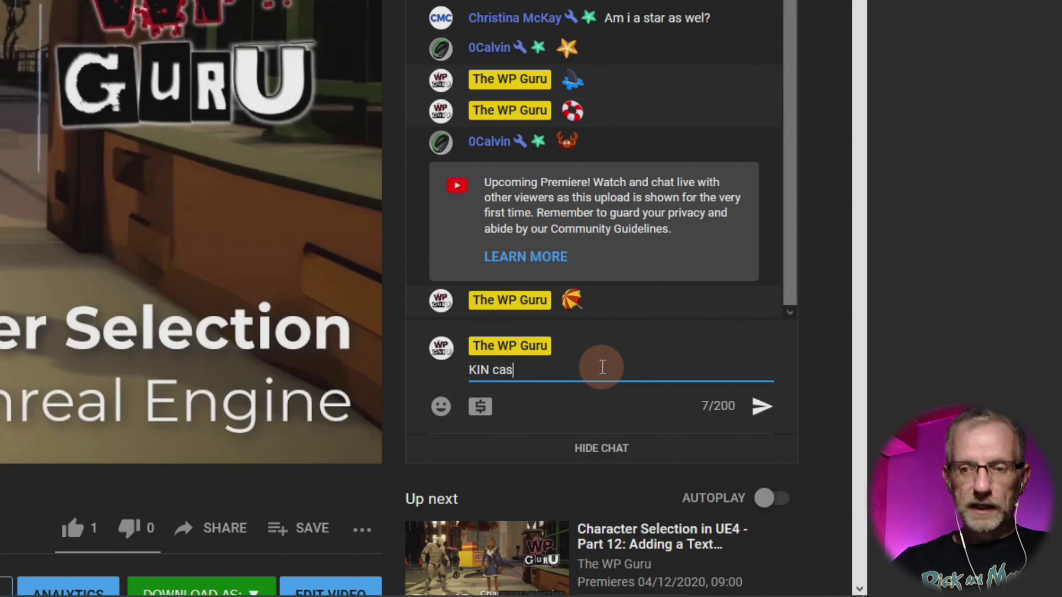
pyautogui.write('e')
pyautogui.press('BackSpace')
pyautogui.press('BackSpace')
pyautogui.press('BackSpace')
pyautogui.press('BackSpace')
pyautogui.press('BackSpace')
pyautogui.press('BackSpace')
pyautogui.press('BackSpace')
# Step: Write "In case it'll rain" in the live chat, with only its first letter capitalised, and send it
pyautogui.write('IN')
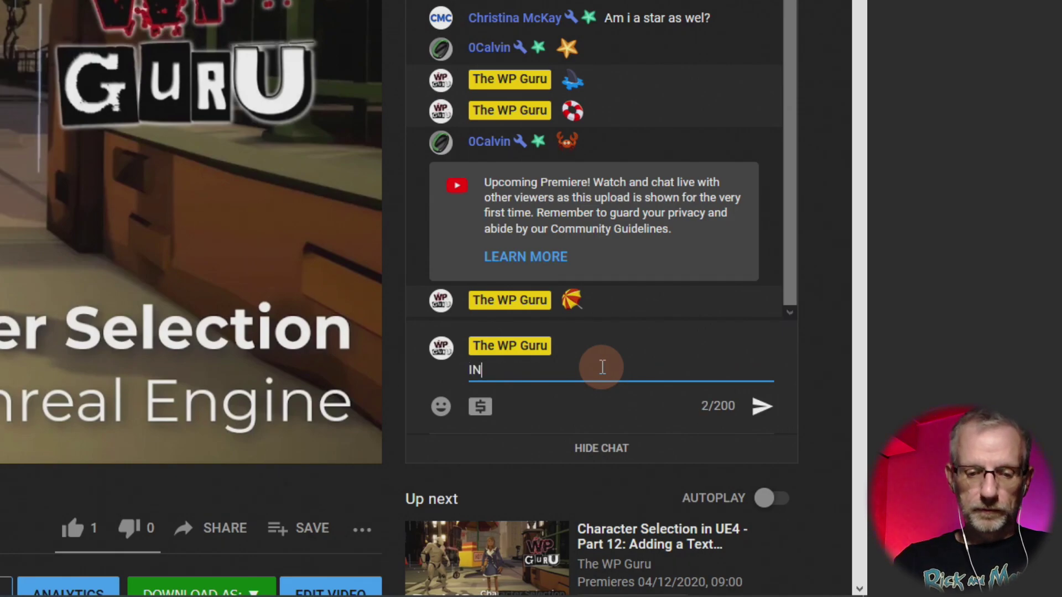
pyautogui.write(" case it'll rain")
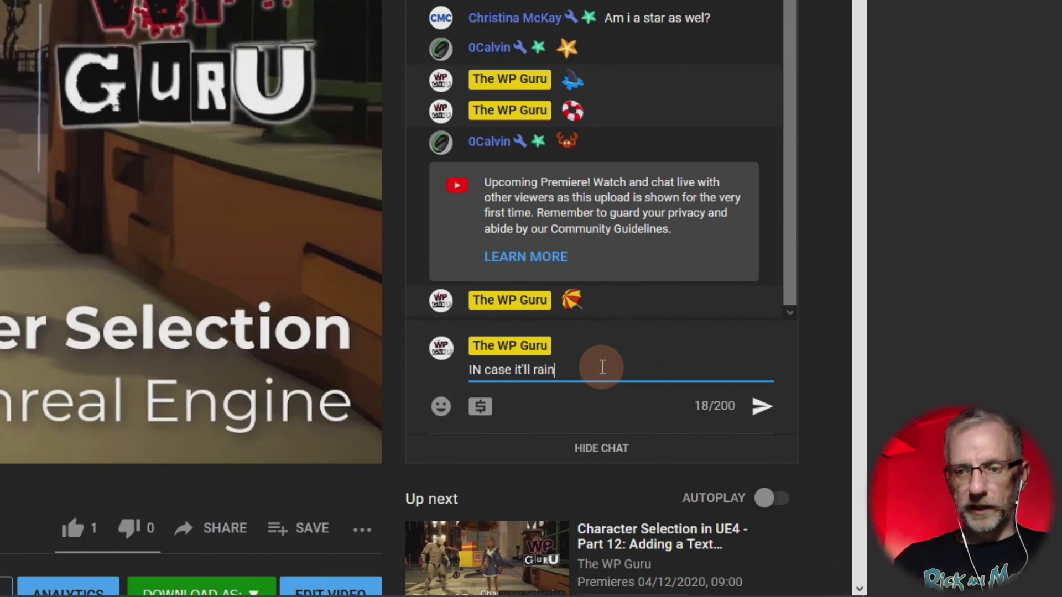
pyautogui.press('Left')
pyautogui.press('Left')
pyautogui.press('Left')
pyautogui.press('Left')
pyautogui.press('Left')
pyautogui.press('Left')
pyautogui.press('Left')
pyautogui.press('Left')
pyautogui.press('Left')
pyautogui.press('Left')
pyautogui.press('Left')
pyautogui.press('Left')
pyautogui.press('Left')
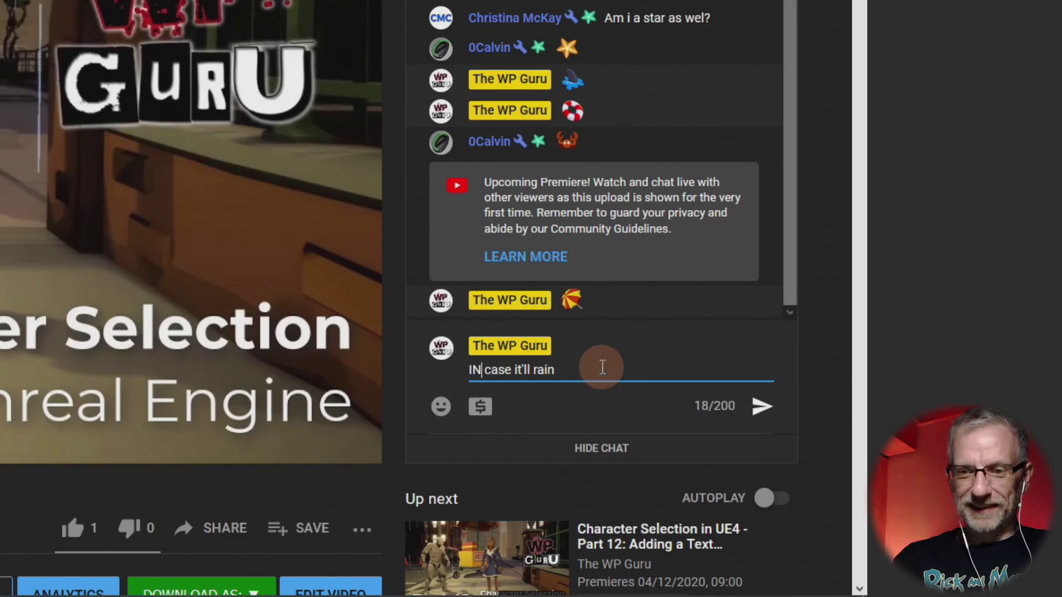
pyautogui.press('Left')
pyautogui.press('Left')
pyautogui.press('Left')
pyautogui.press('BackSpace')
pyautogui.write('n')
pyautogui.press('Return')
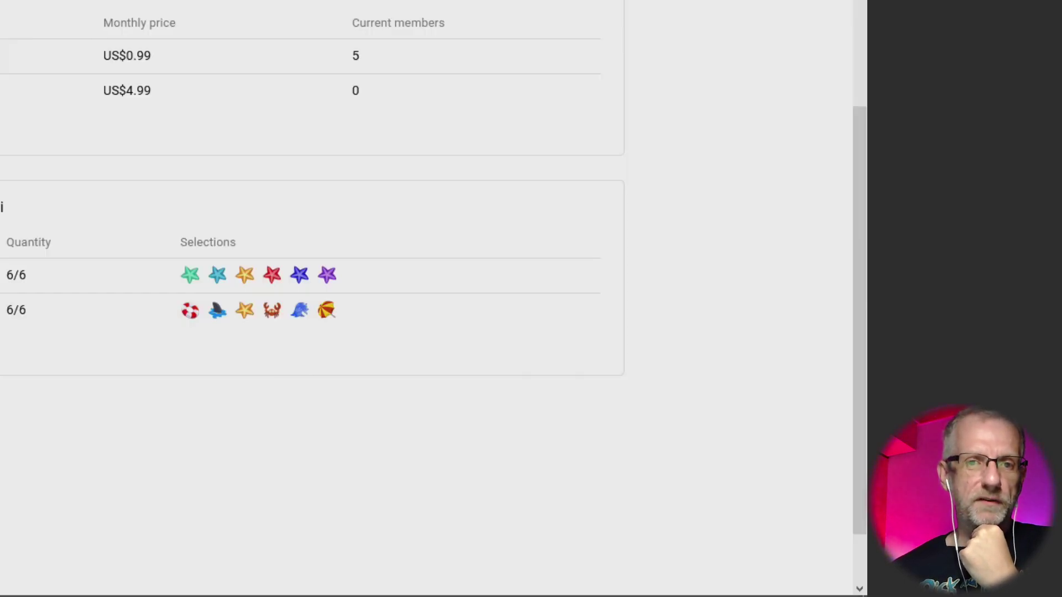
# Step: Return to the channel's Memberships page in YouTube Studio and open the Star Crew Member level of the memberships offer
pyautogui.scroll(10, 310, 299)
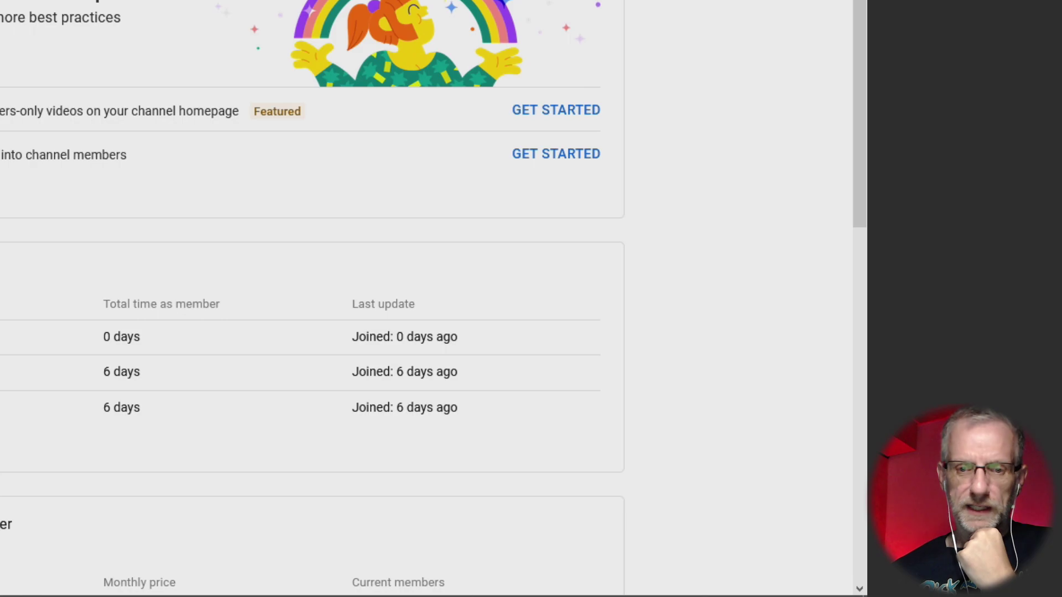
pyautogui.scroll(-6, 3, 258)
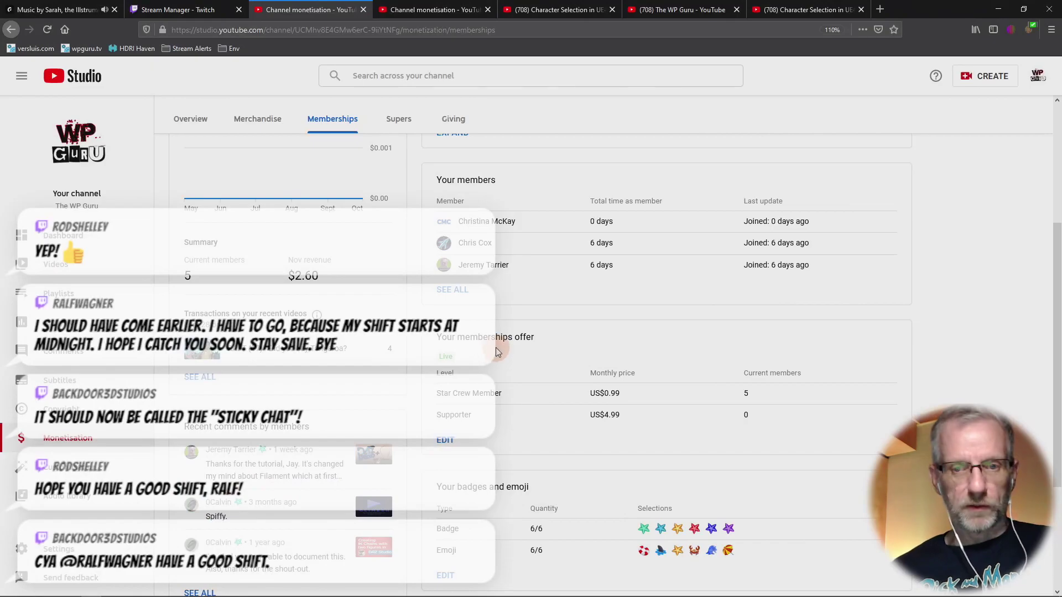
pyautogui.scroll(4, 496, 347)
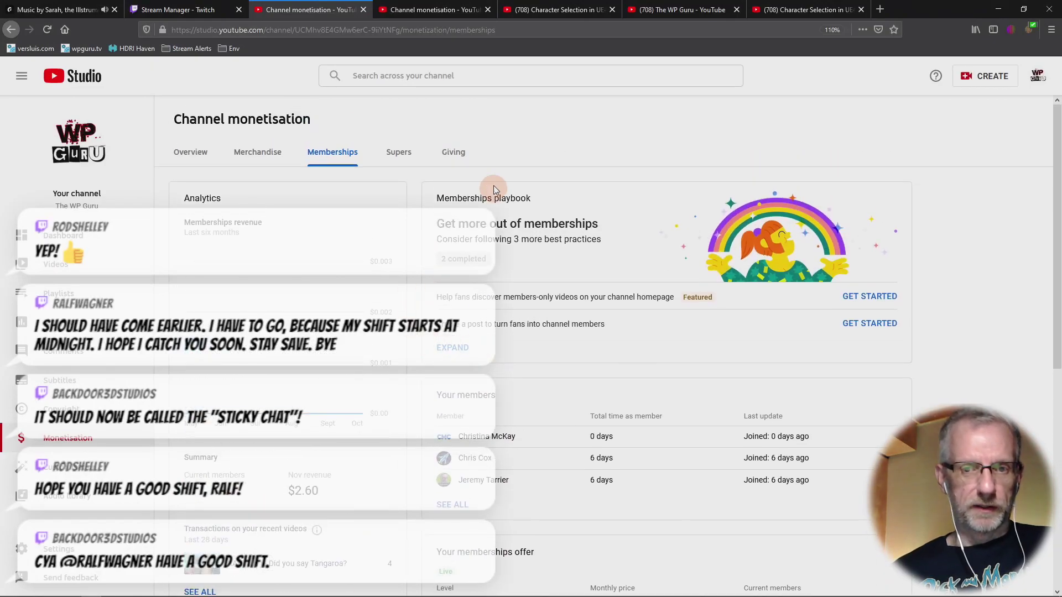
pyautogui.scroll(-3, 480, 476)
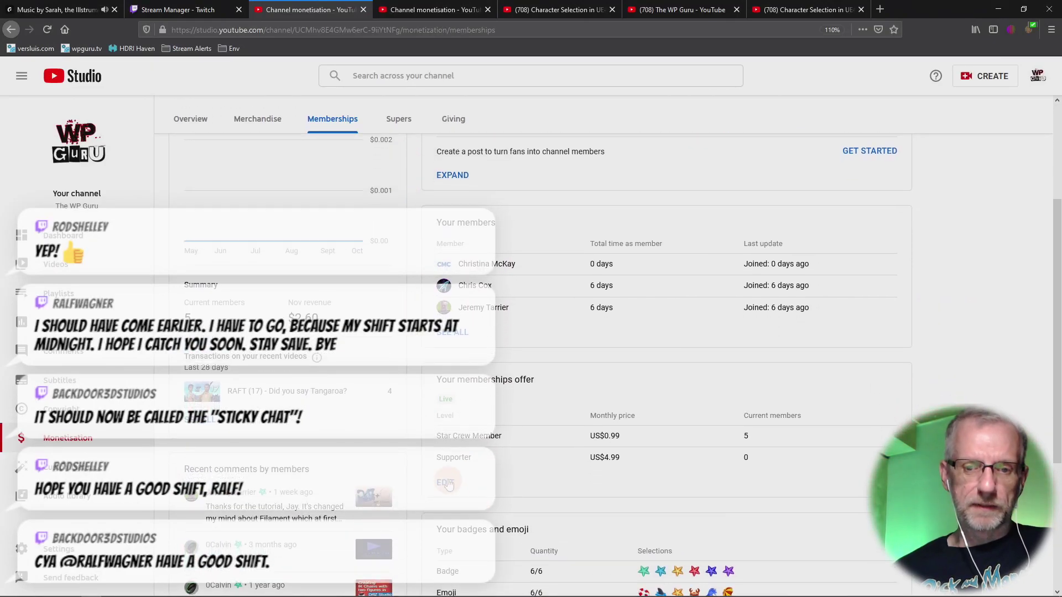
pyautogui.click(448, 482)
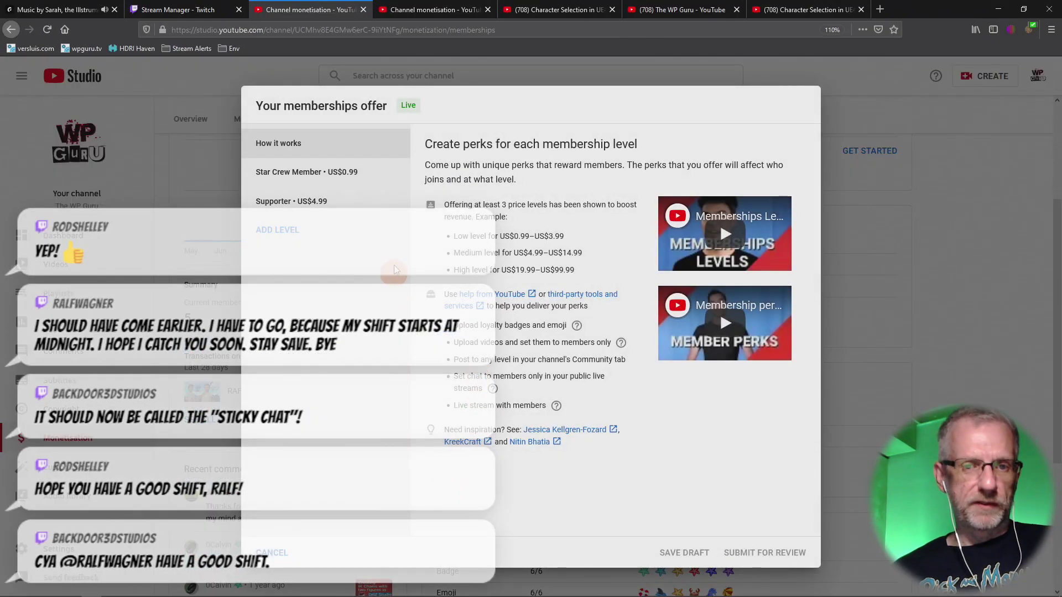
pyautogui.click(314, 202)
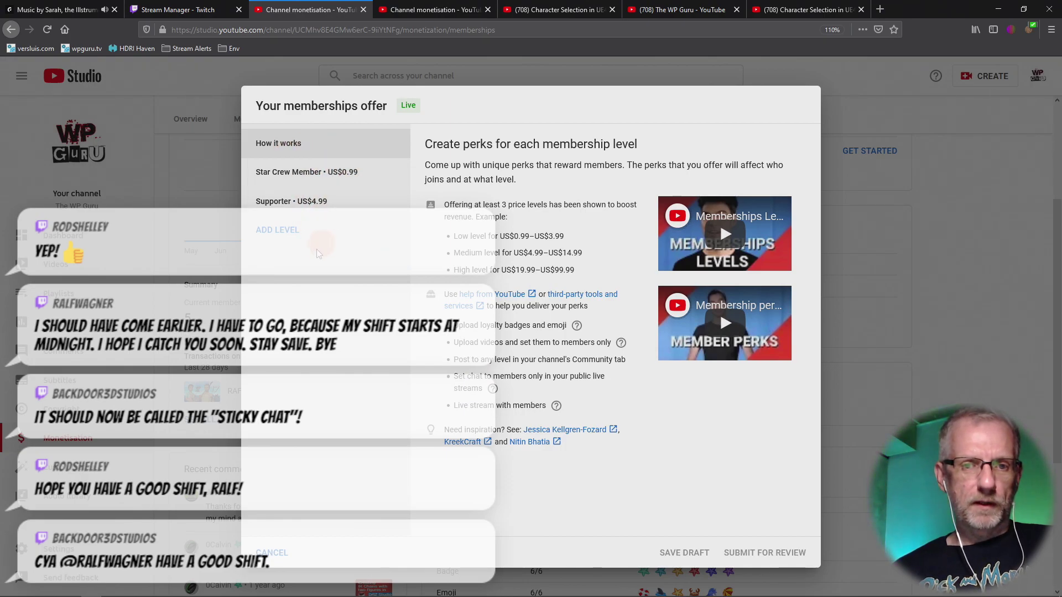
pyautogui.click(291, 231)
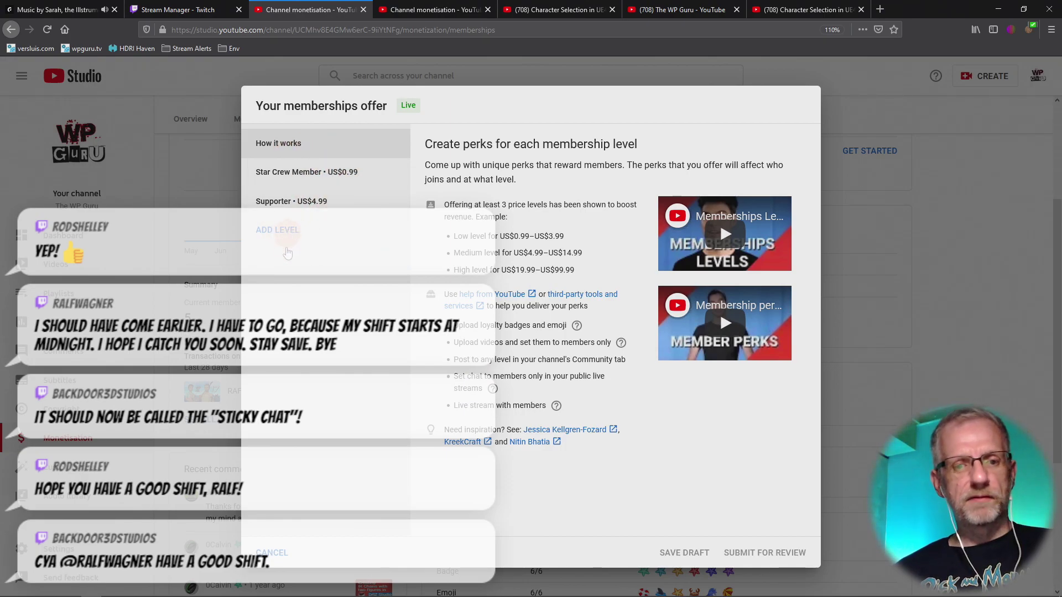
pyautogui.click(302, 302)
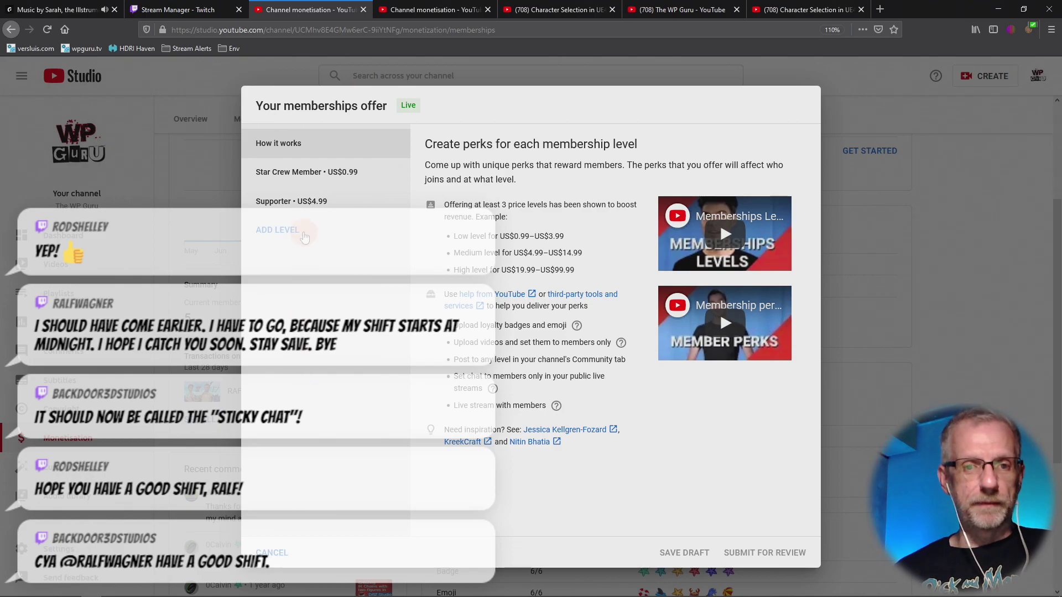
pyautogui.click(335, 178)
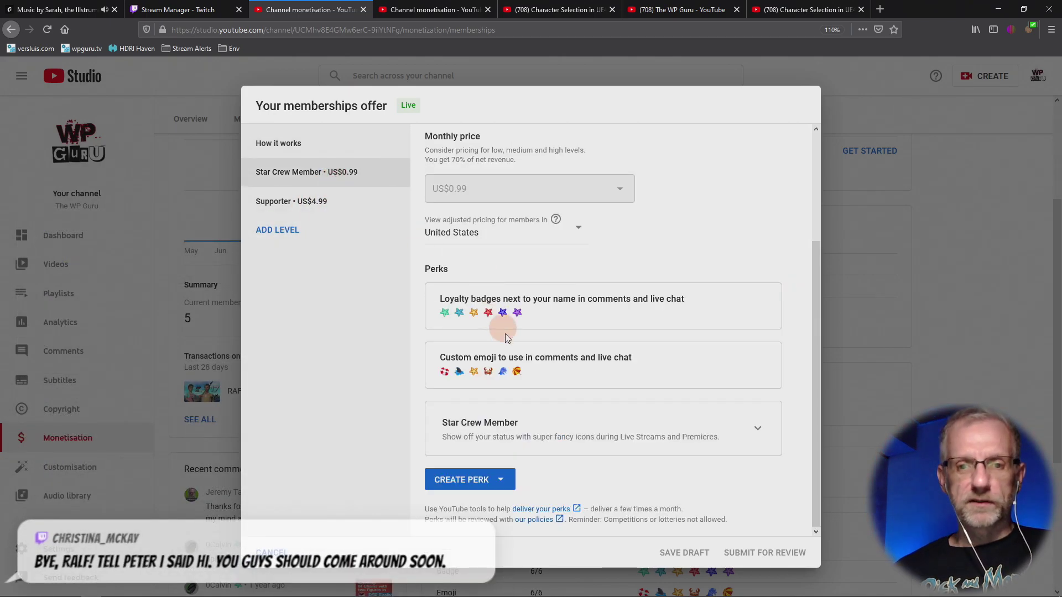
# Step: Examine the Star Crew Member perk and close the memberships offer without saving
pyautogui.click(629, 420)
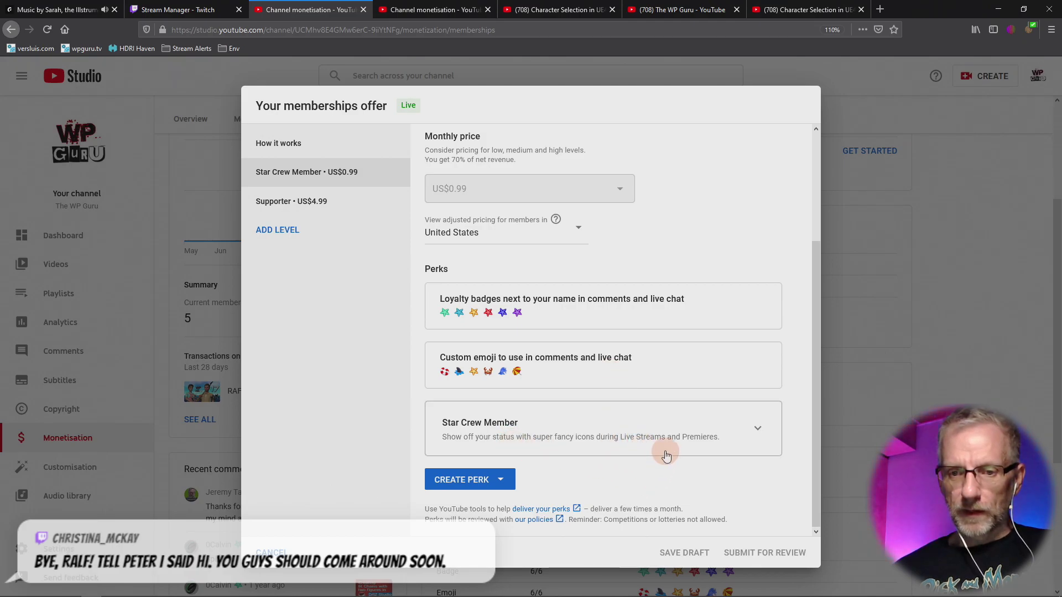
pyautogui.click(619, 429)
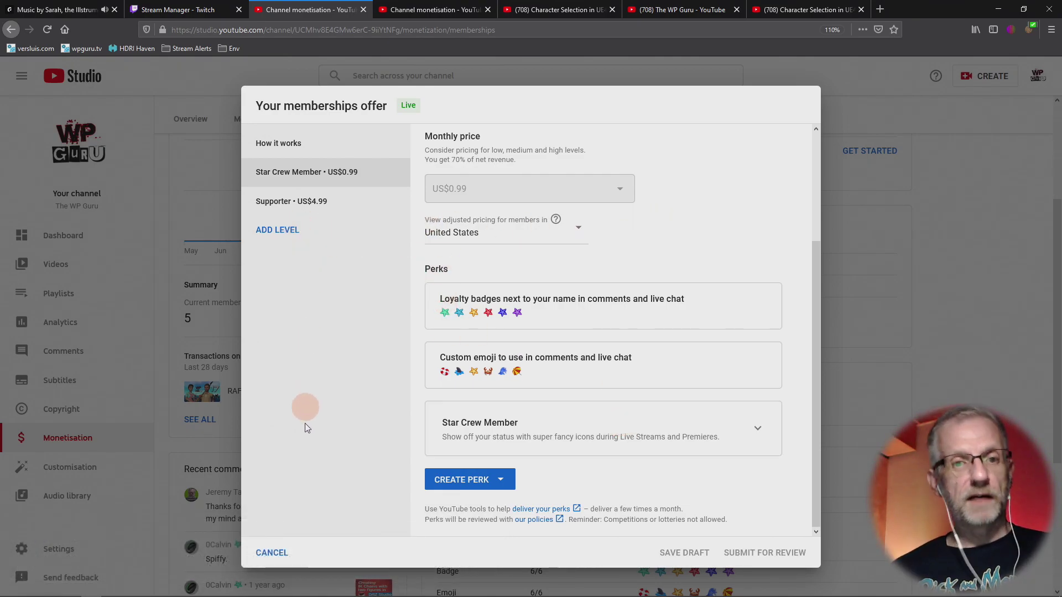
pyautogui.click(279, 554)
pyautogui.scroll(2, 540, 453)
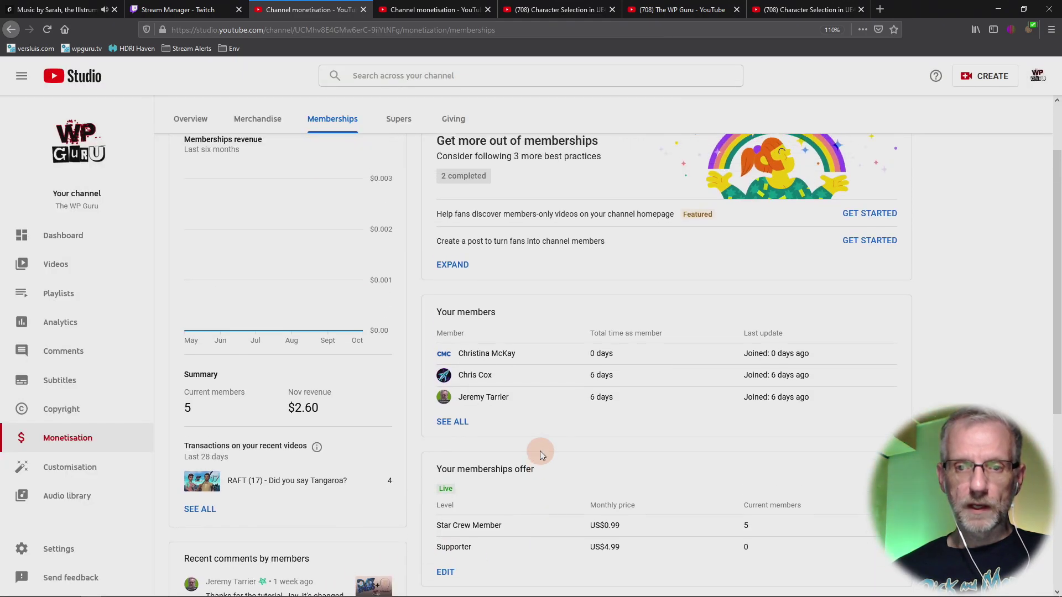
pyautogui.scroll(-4, 539, 450)
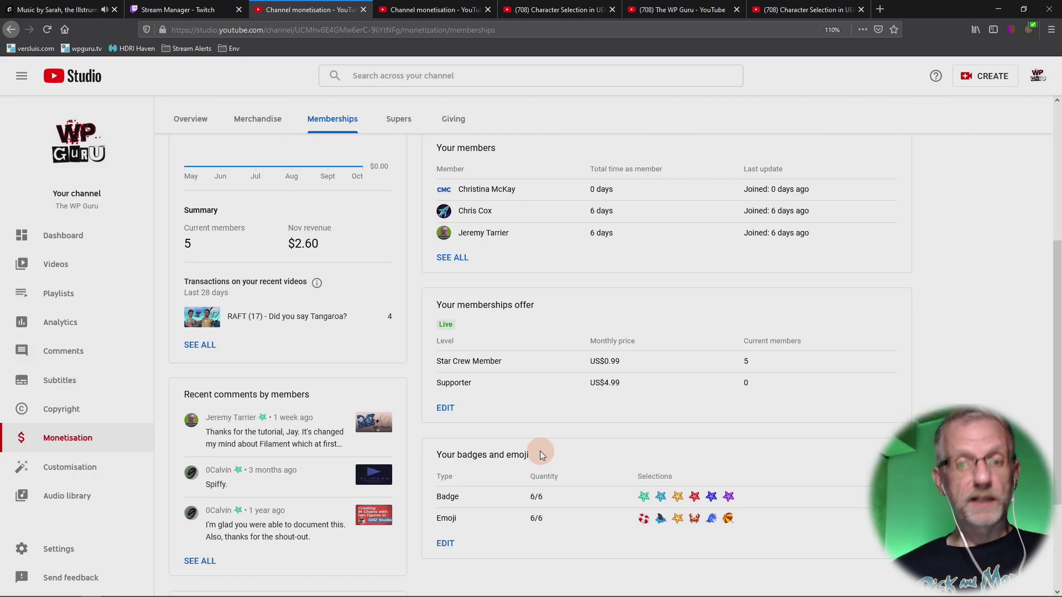